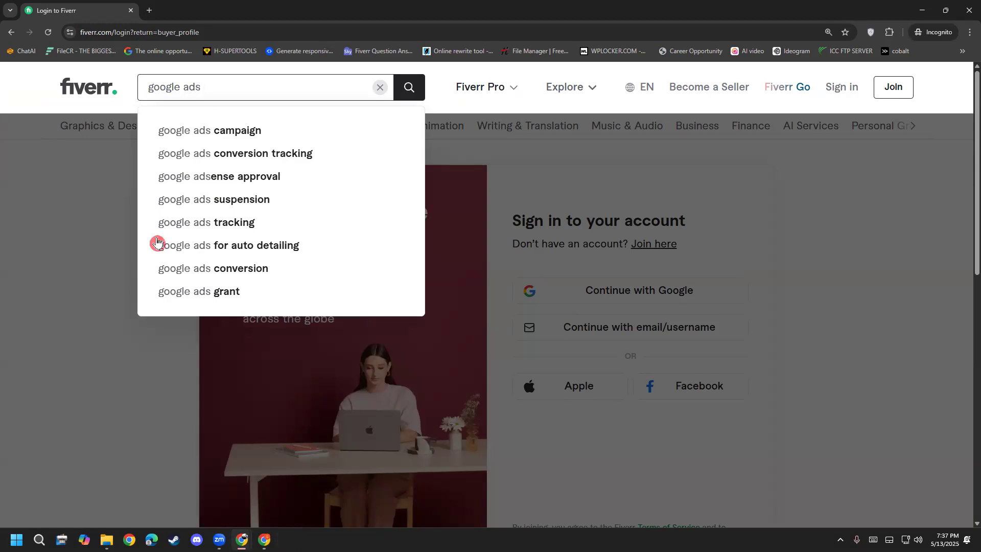
- Search Fiverr for the suggested term "google ads campaign" and dismiss the account creation prompt to examine the results count
left_click(229, 132)
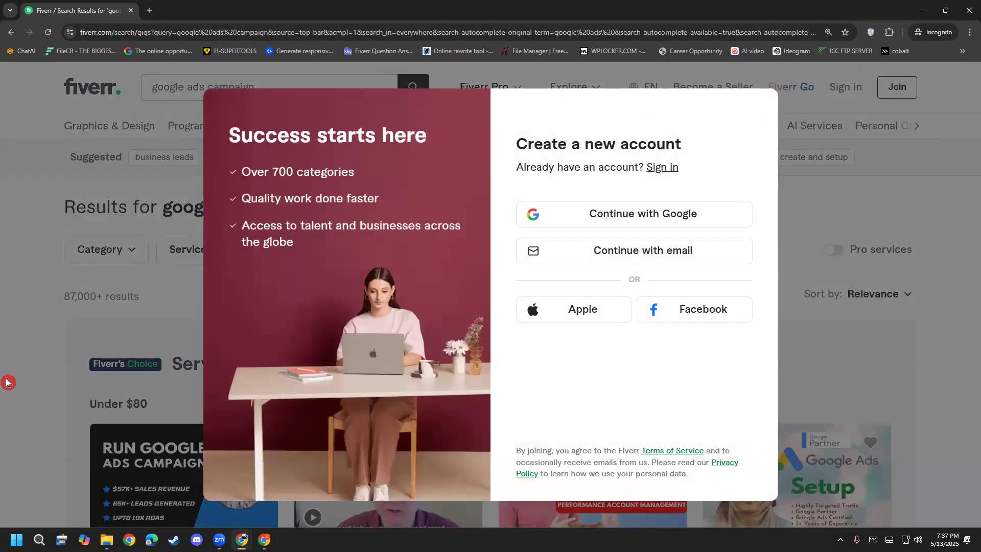
left_click(6, 382)
scroll(6, 383, "down", 2)
scroll(7, 385, "down", 1)
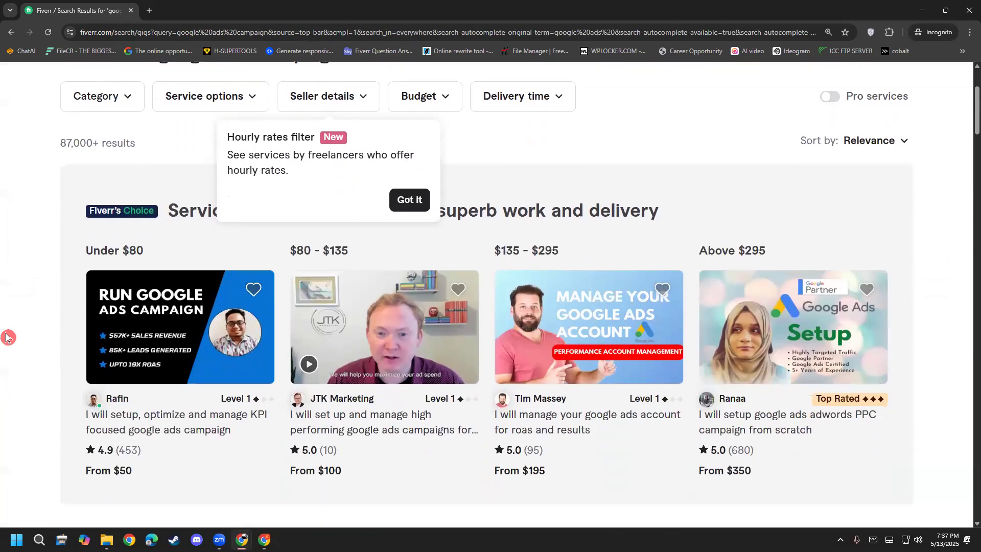
left_click_drag(57, 144, 98, 143)
left_click(19, 263)
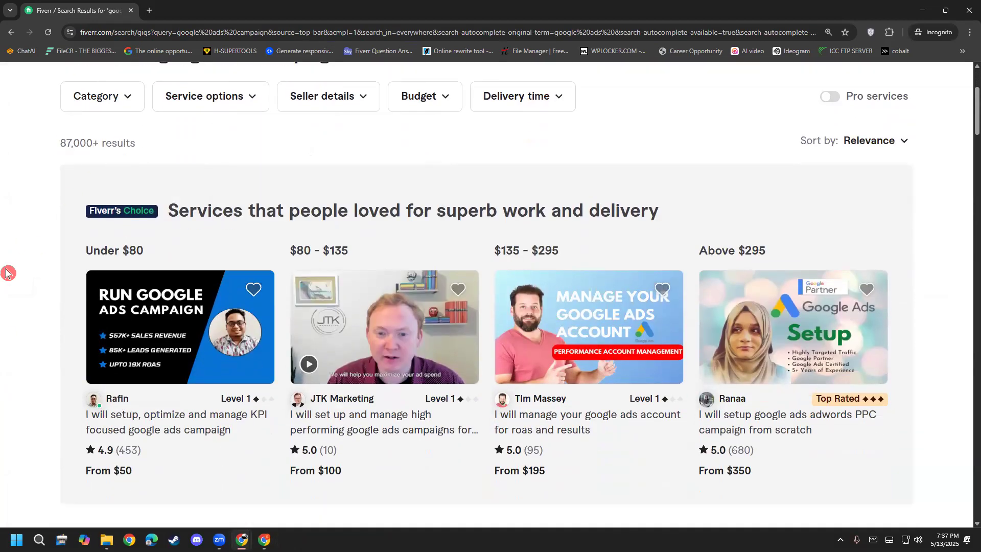
- Open the $50 "I will setup and manage your google ads adwords PPC campaign" gig in a new tab and switch to it
scroll(9, 272, "down", 7)
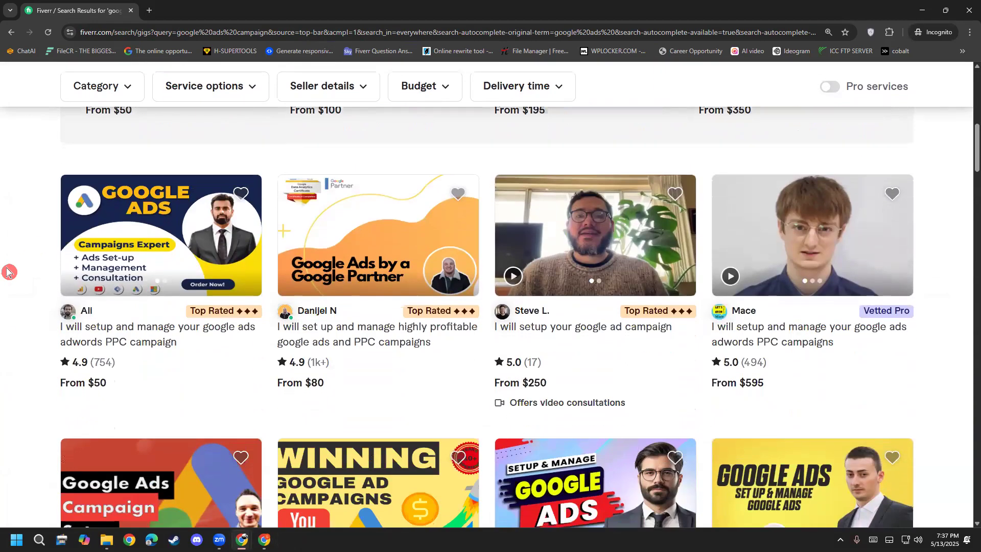
scroll(9, 272, "down", 2)
scroll(7, 421, "up", 1)
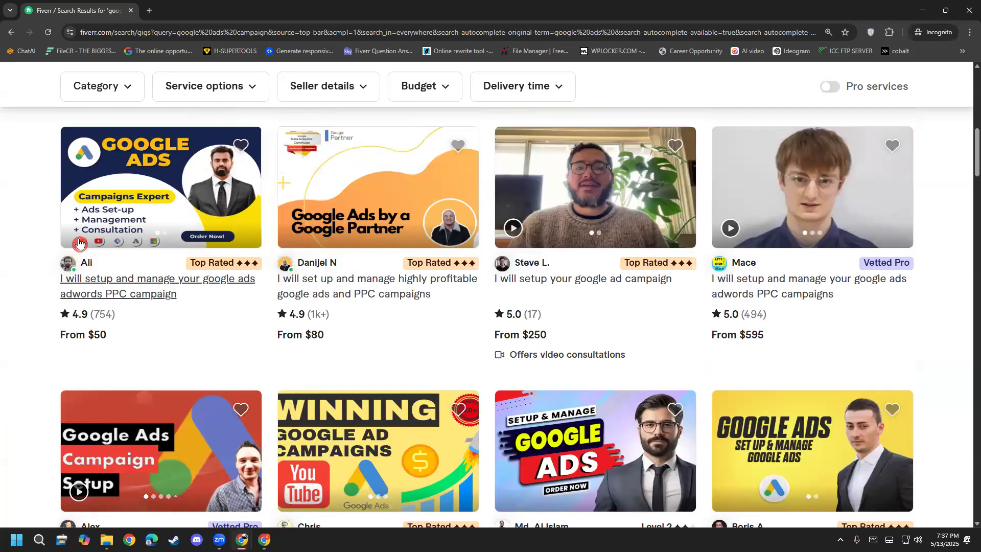
scroll(31, 381, "up", 1)
right_click(145, 278)
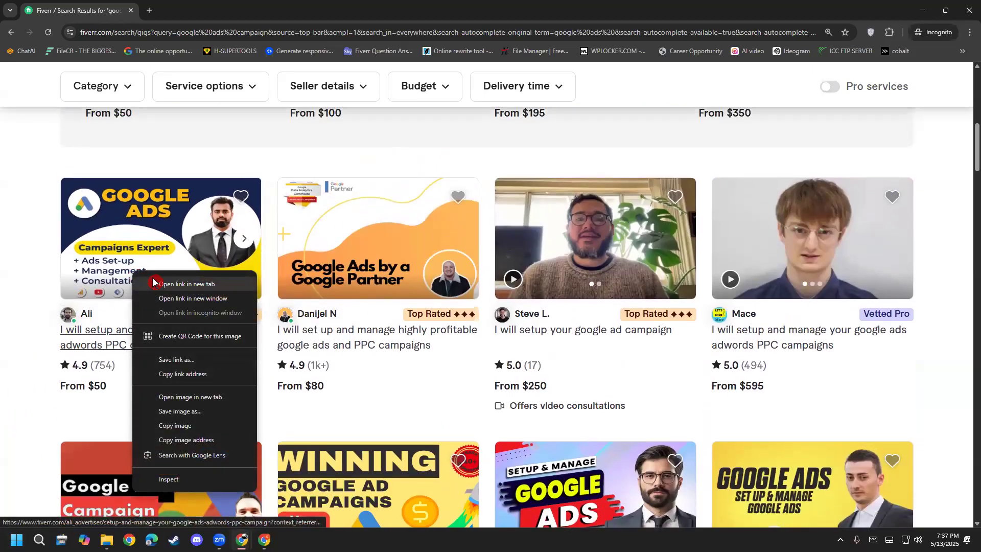
left_click(162, 284)
left_click(208, 7)
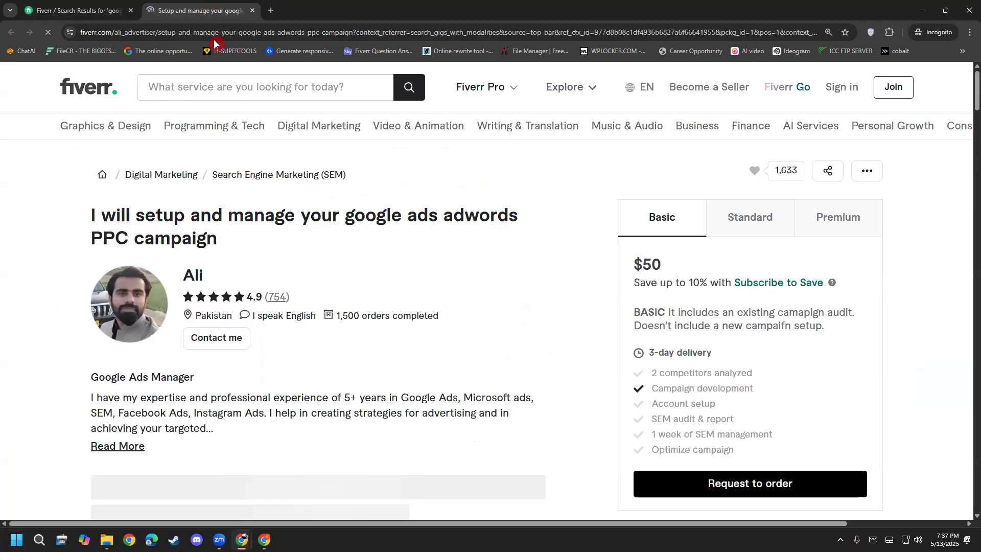
- Expand the full About this Gig description on the gig page
scroll(7, 460, "down", 8)
scroll(7, 460, "down", 7)
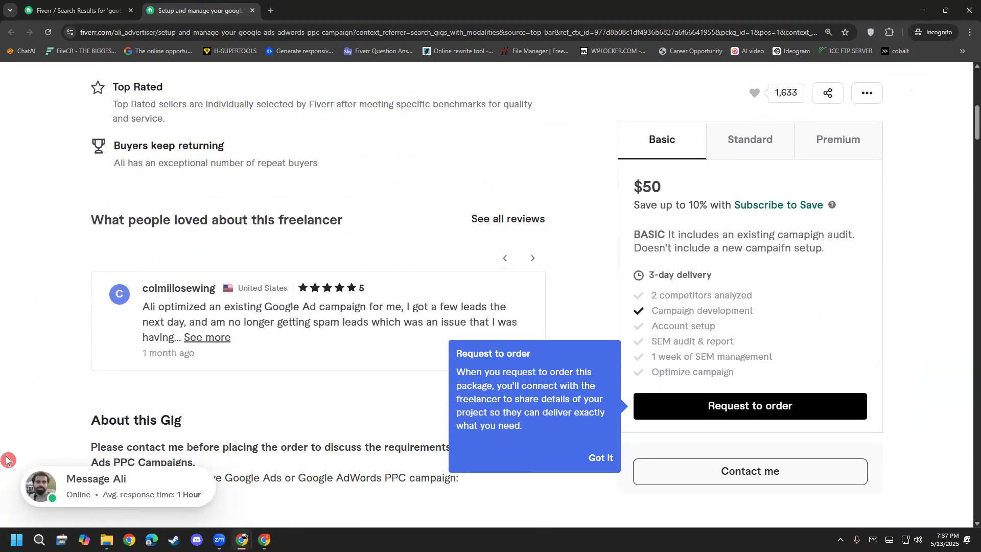
scroll(7, 459, "down", 1)
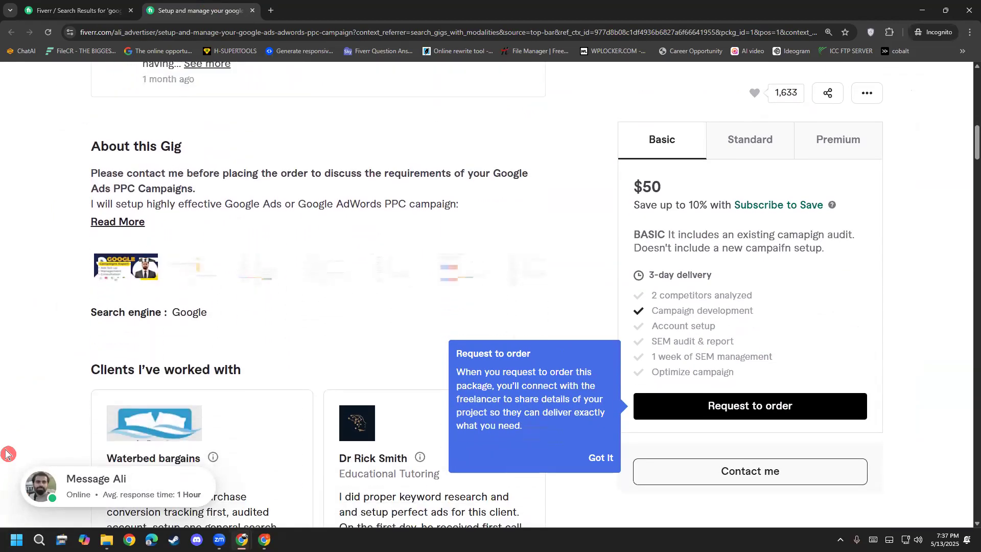
scroll(48, 434, "up", 2)
left_click(130, 307)
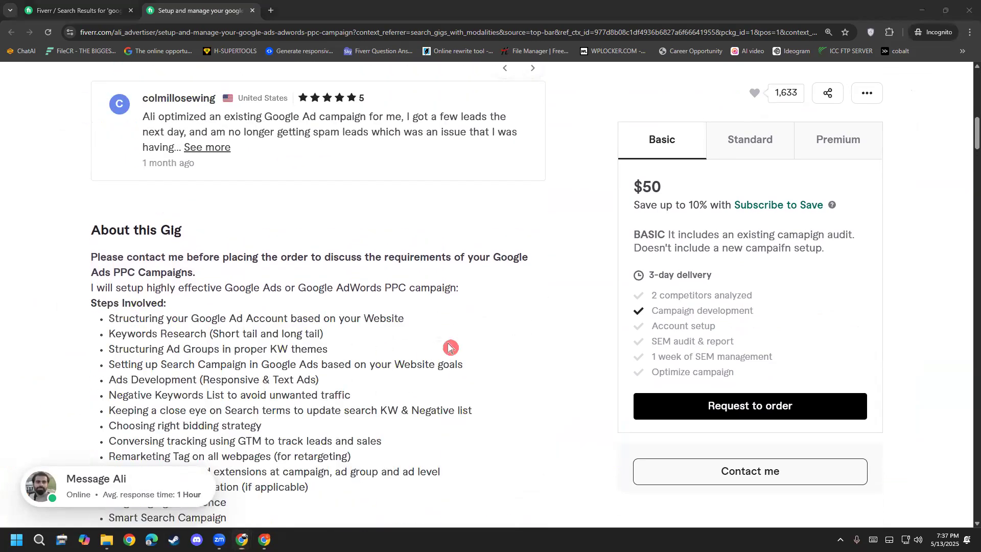
- Examine the gig description's opening and its listed steps on account structuring, keyword research and ad group themes, highlighting the lines
left_click_drag(128, 273, 143, 269)
left_click(130, 270)
left_click_drag(114, 269, 134, 270)
left_click(133, 269)
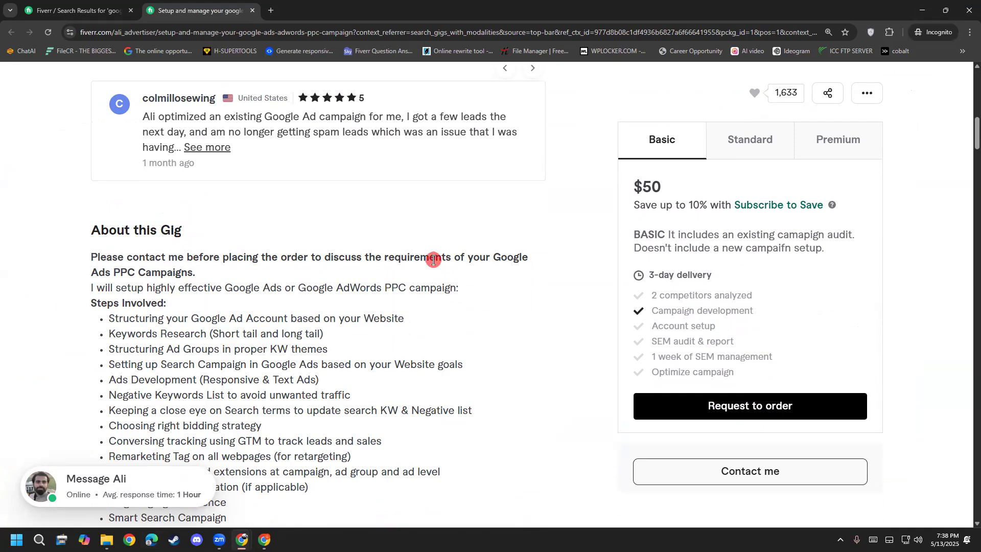
scroll(97, 340, "up", 1)
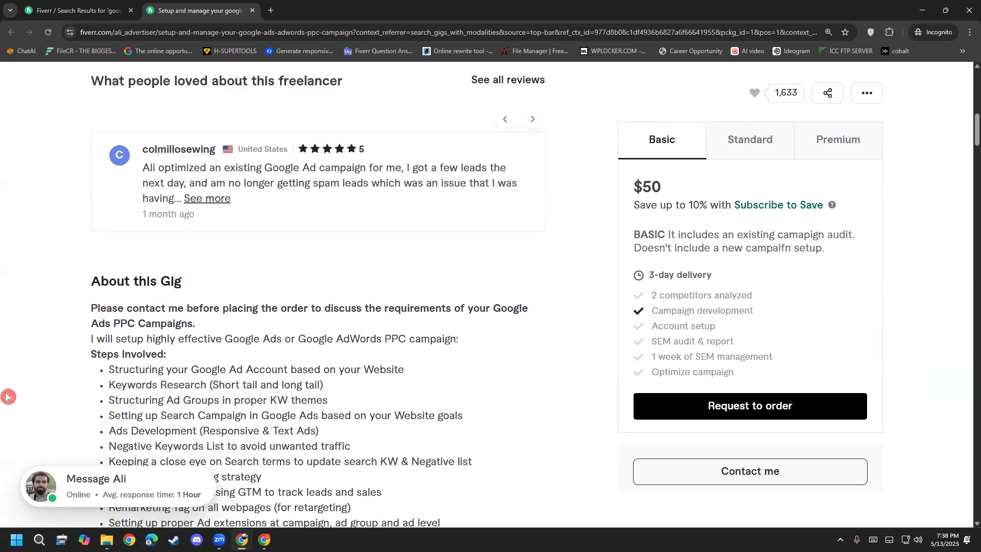
scroll(84, 274, "down", 2)
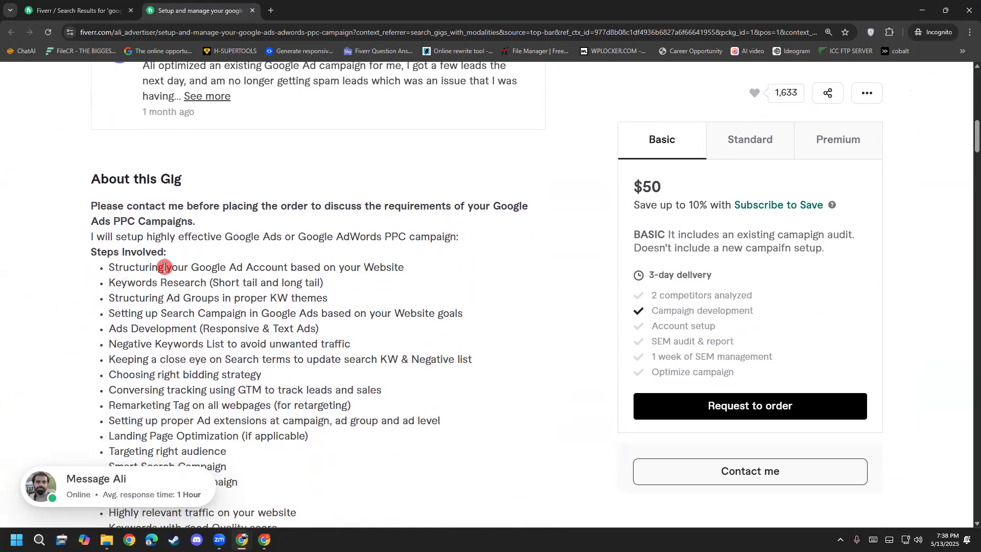
left_click_drag(129, 268, 149, 268)
left_click_drag(212, 268, 325, 293)
left_click(112, 284)
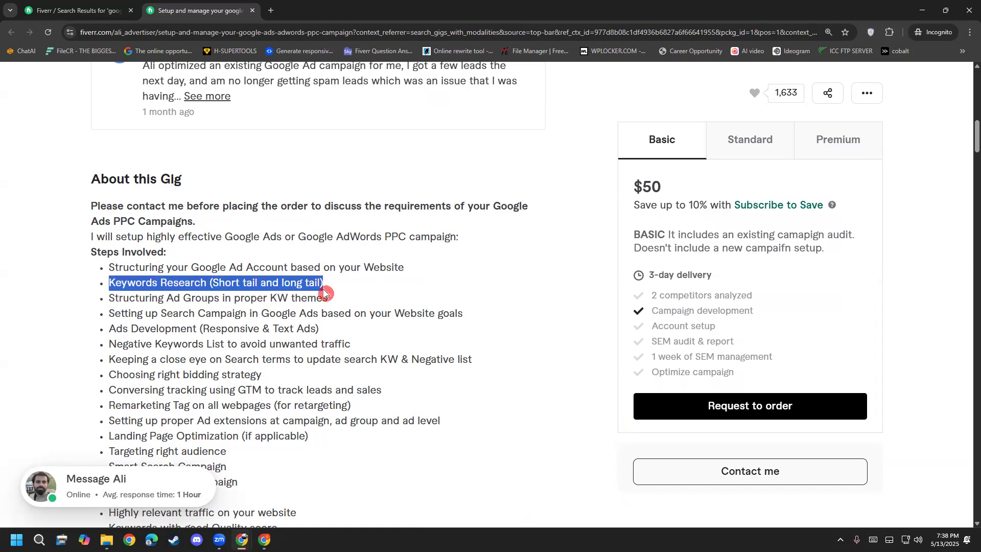
left_click(325, 294)
left_click_drag(113, 299, 332, 307)
left_click(332, 309)
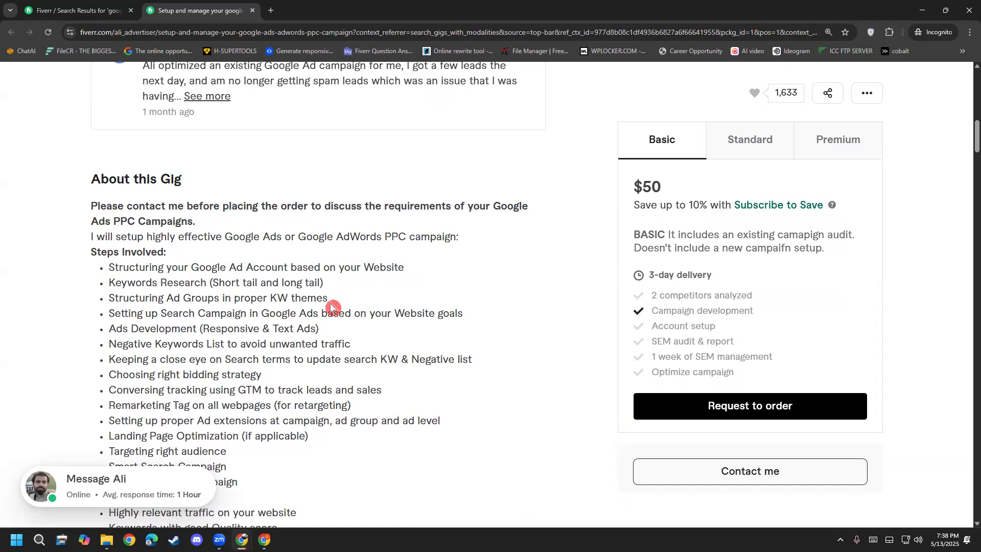
- Examine the listed steps on search campaign setup, responsive and text ads development, and the negative keywords list, highlighting the phrases
left_click_drag(113, 313, 249, 295)
left_click_drag(165, 299, 232, 300)
left_click(234, 308)
left_click_drag(114, 313, 468, 315)
left_click(469, 314)
left_click_drag(161, 313, 247, 314)
scroll(147, 355, "down", 1)
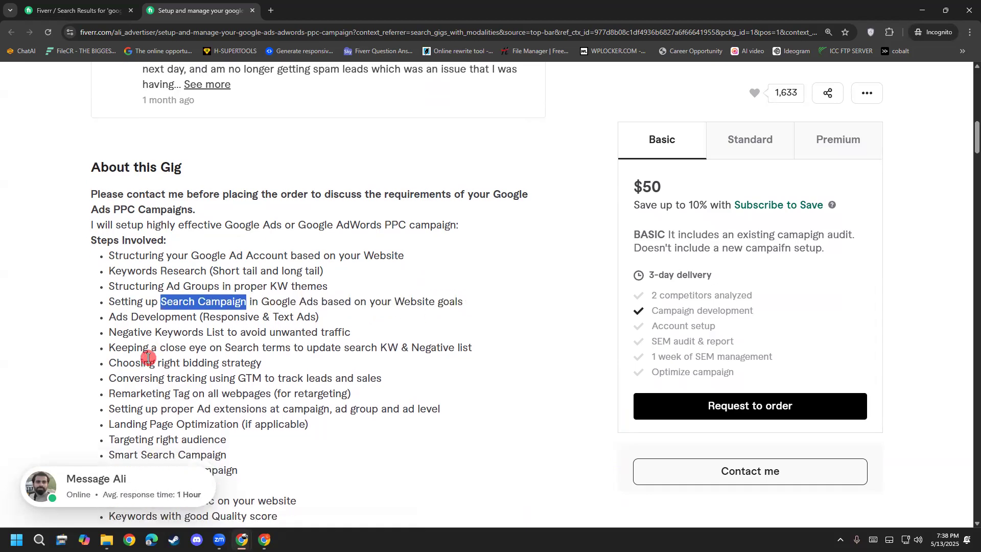
left_click_drag(109, 278, 317, 281)
left_click(191, 327)
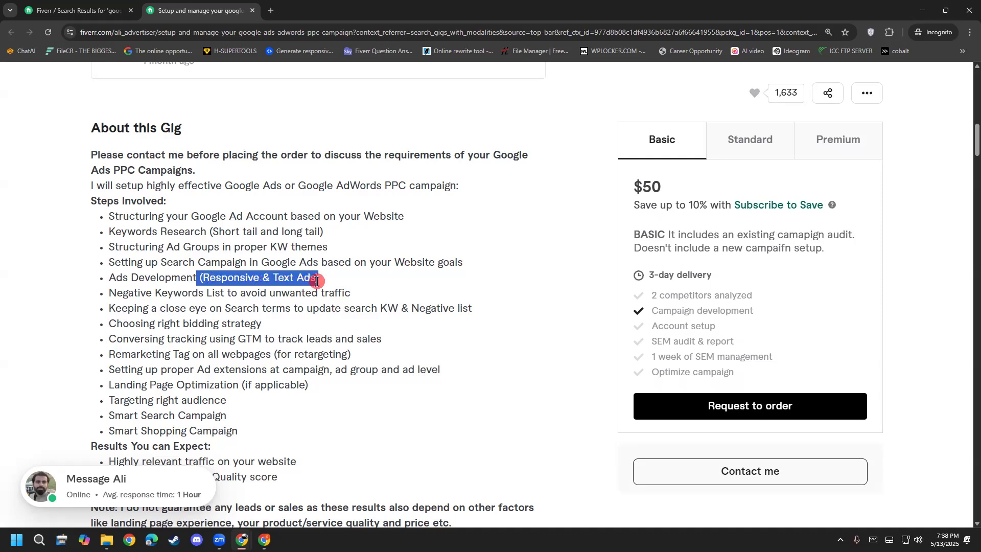
left_click(317, 281)
scroll(105, 377, "down", 1)
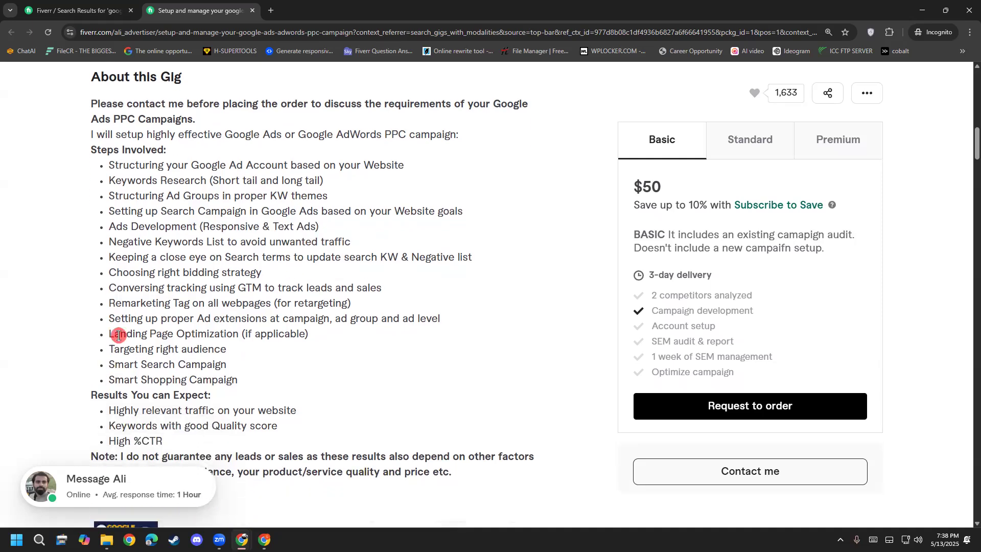
mouse_move(117, 252)
left_mouse_down()
mouse_move(357, 244)
mouse_move(110, 252)
left_mouse_up()
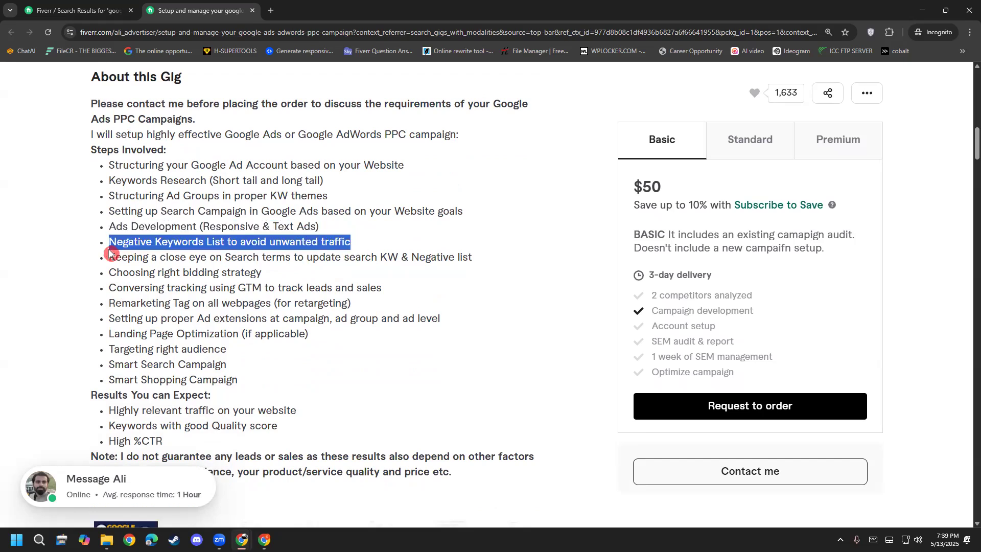
left_click(117, 272)
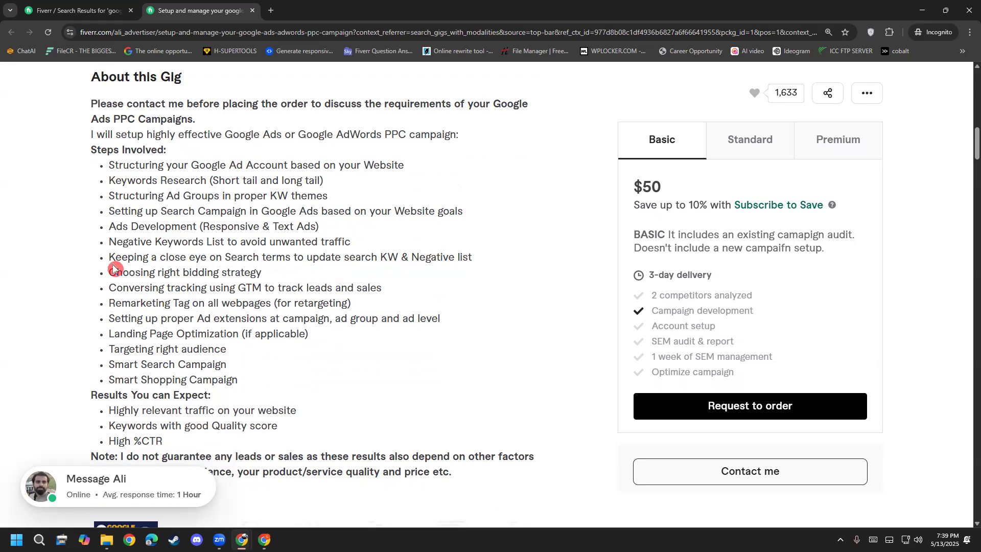
- Highlight and read the listed steps on monitoring search terms and choosing the right bidding strategy
left_click_drag(121, 257, 480, 262)
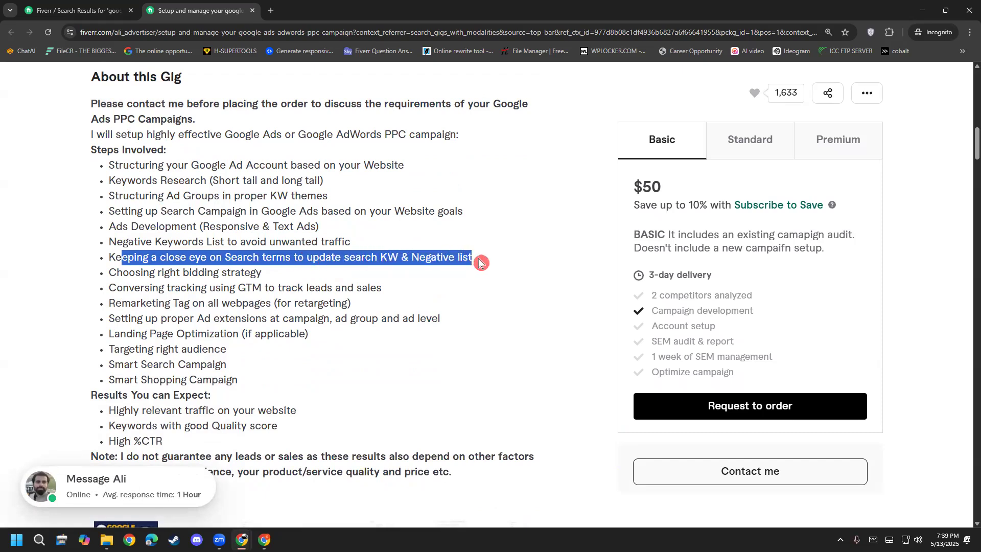
left_click(480, 262)
left_click_drag(166, 258, 403, 254)
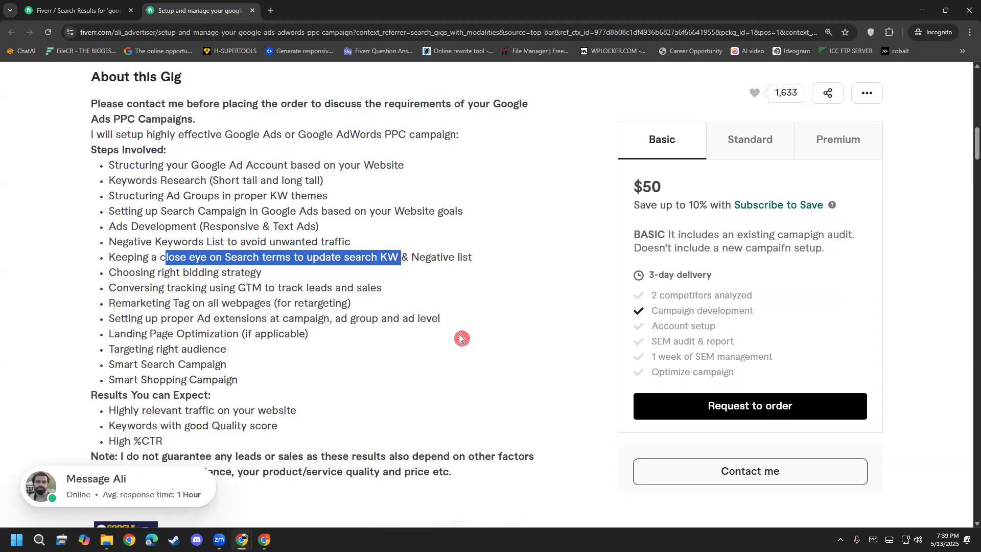
left_click(438, 328)
left_click_drag(158, 273, 262, 276)
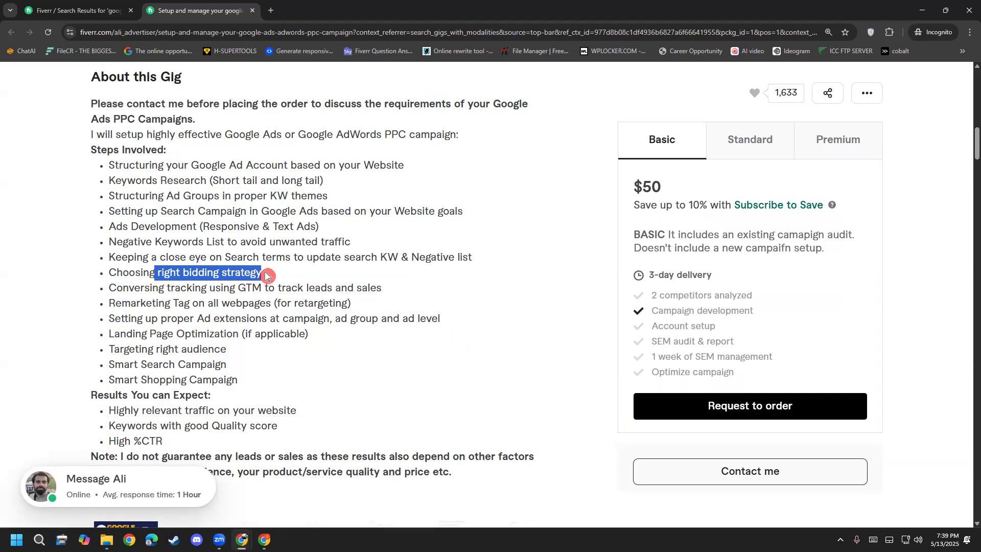
left_click(266, 275)
left_click_drag(266, 276, 178, 273)
left_click(162, 272)
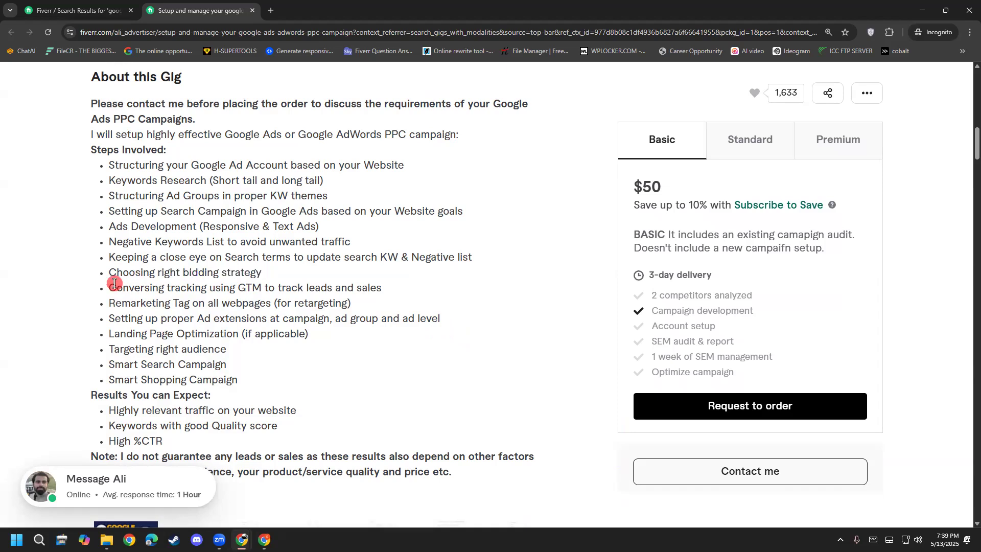
- Highlight and read the listed steps on tracking leads and sales with GTM and placing a remarketing tag on all webpages
left_click_drag(114, 284, 392, 300)
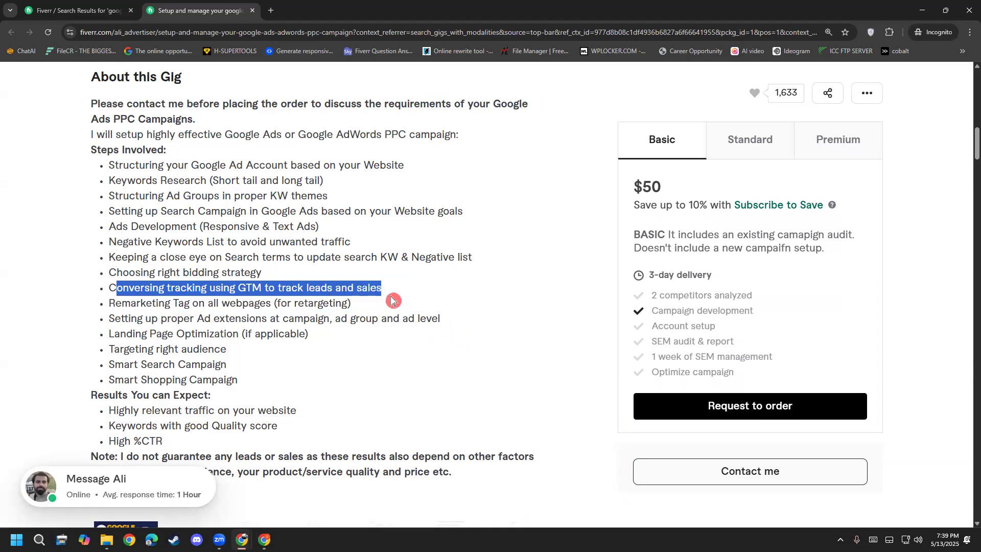
left_click(392, 300)
left_click_drag(112, 289, 357, 284)
left_click(360, 284)
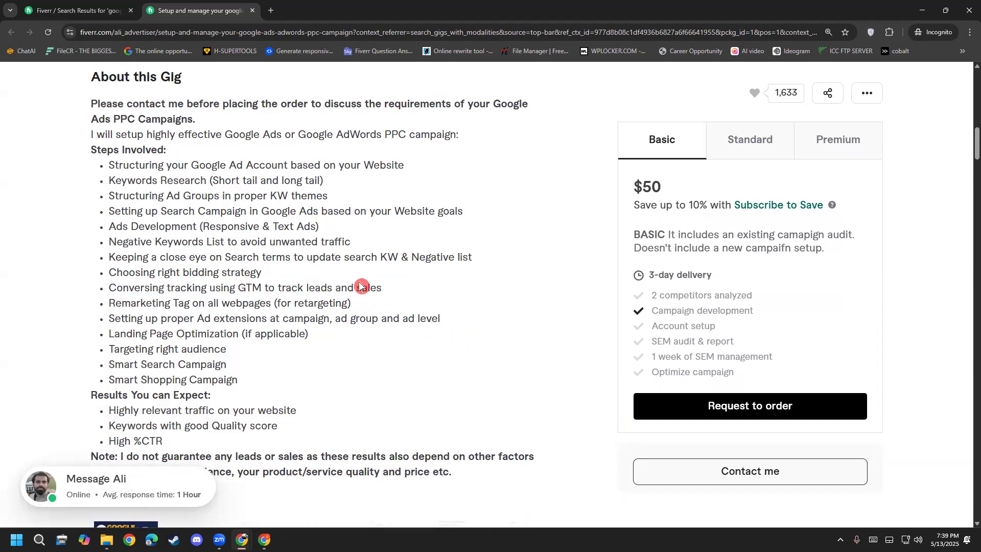
left_click_drag(113, 284, 93, 296)
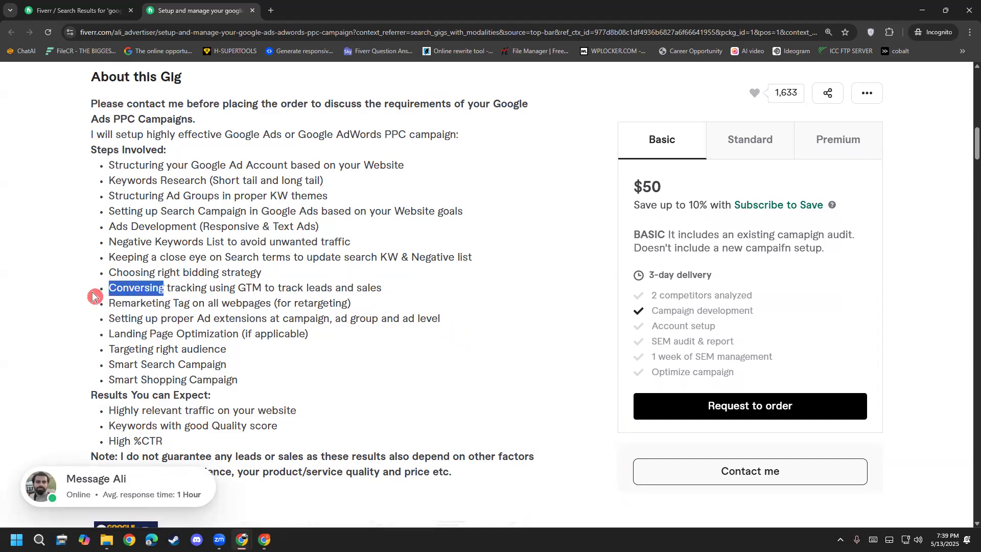
left_click(94, 296)
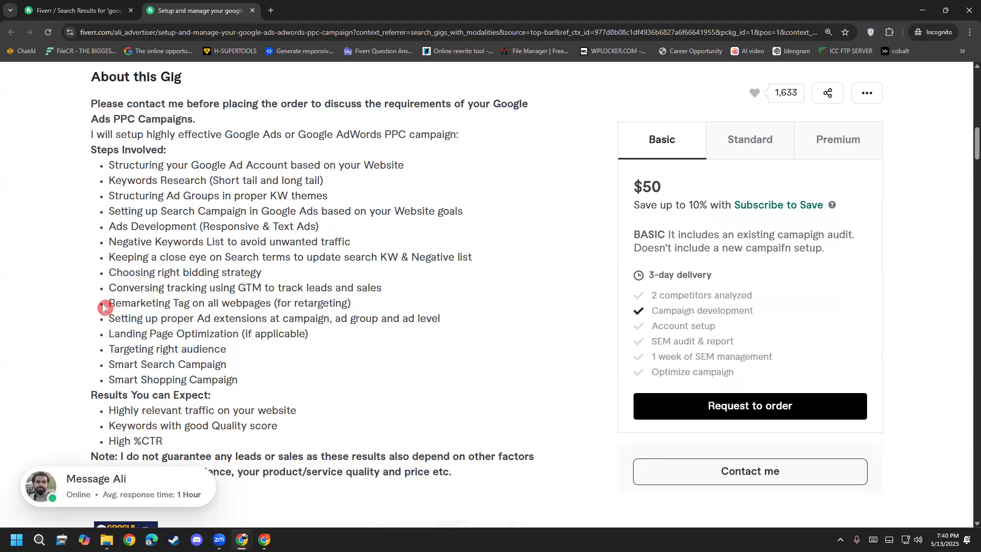
left_click_drag(109, 303, 273, 313)
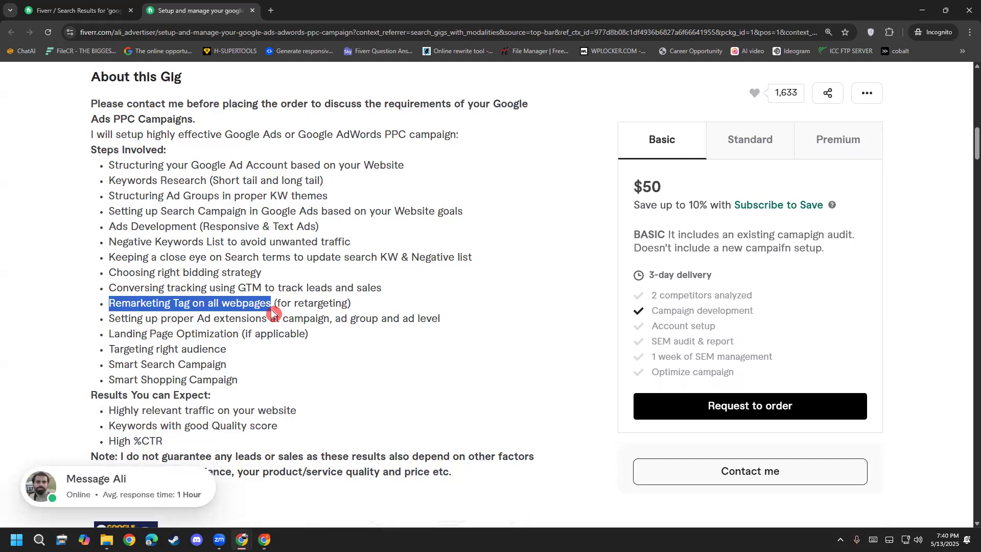
left_click(258, 366)
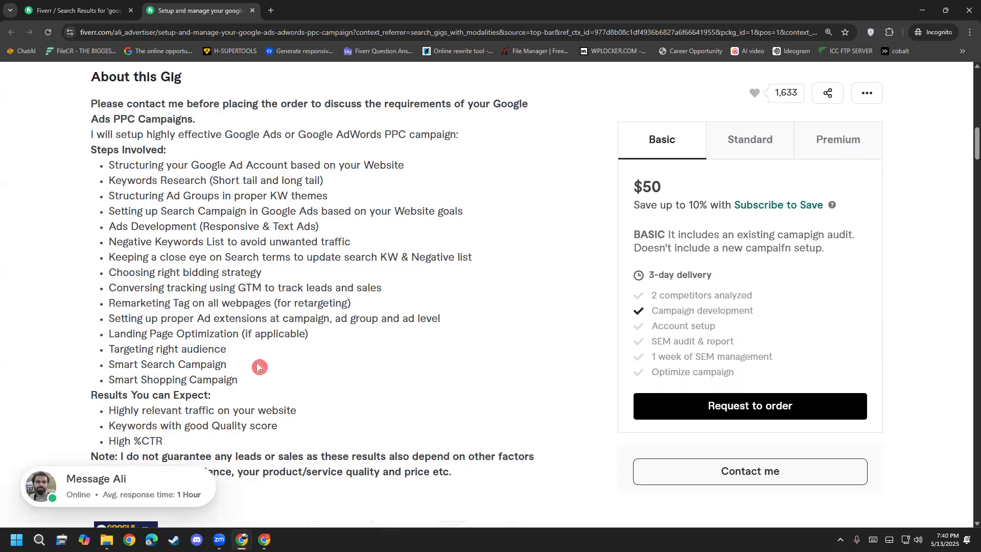
- Highlight and read the listed steps on ad extensions, landing page optimization and targeting the right audience
scroll(250, 364, "down", 1)
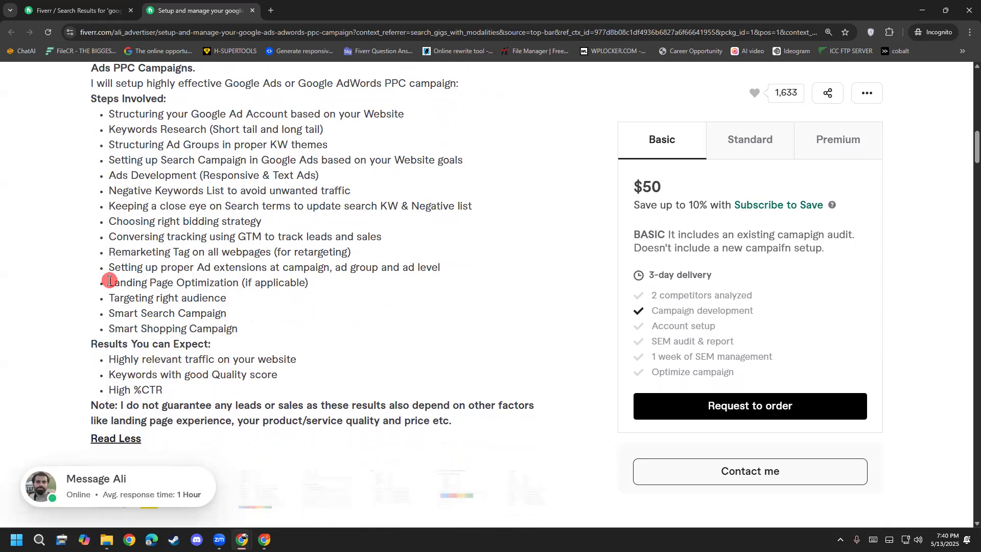
left_click_drag(113, 276, 404, 270)
left_click(387, 272)
left_click_drag(198, 267, 270, 263)
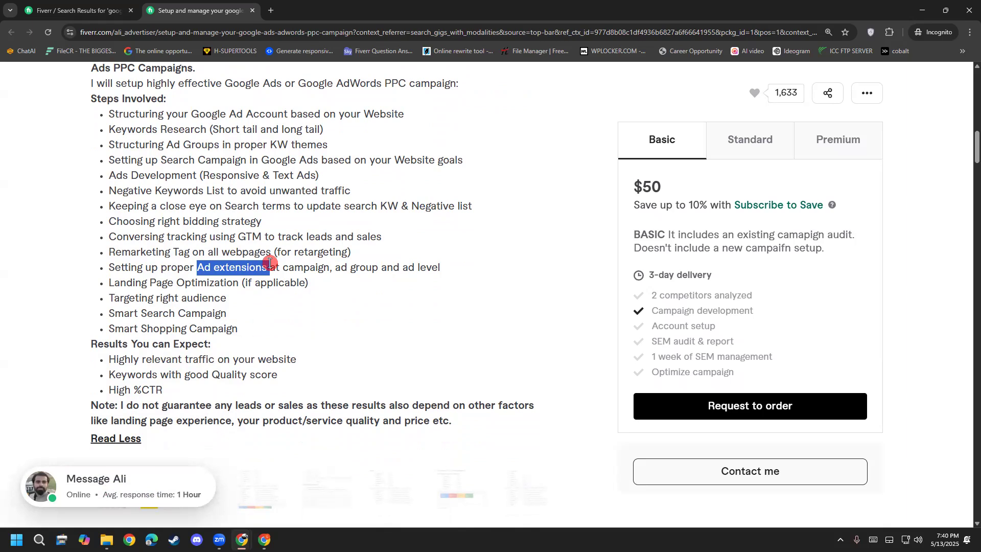
left_click(270, 263)
mouse_move(121, 283)
left_mouse_down()
mouse_move(236, 279)
mouse_move(106, 281)
left_mouse_up()
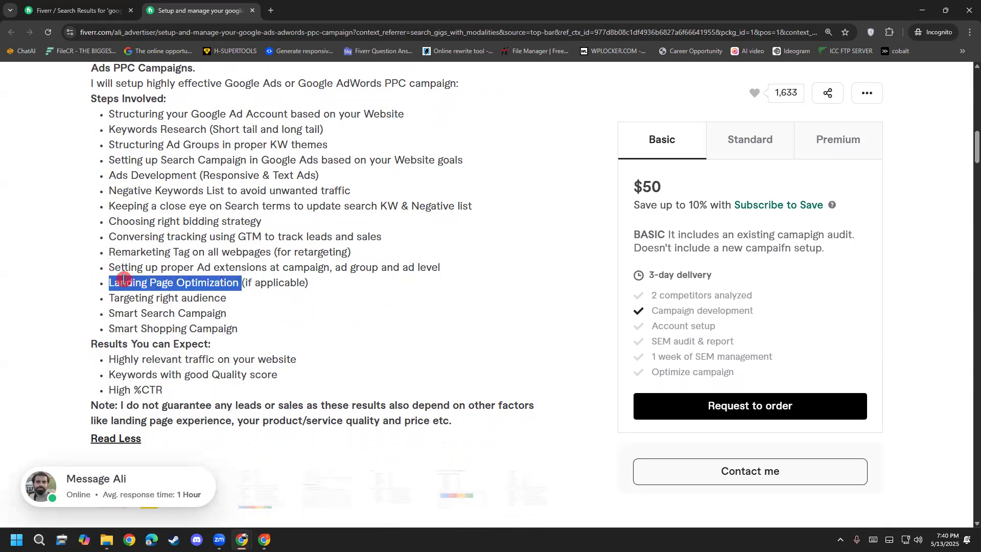
left_click(115, 315)
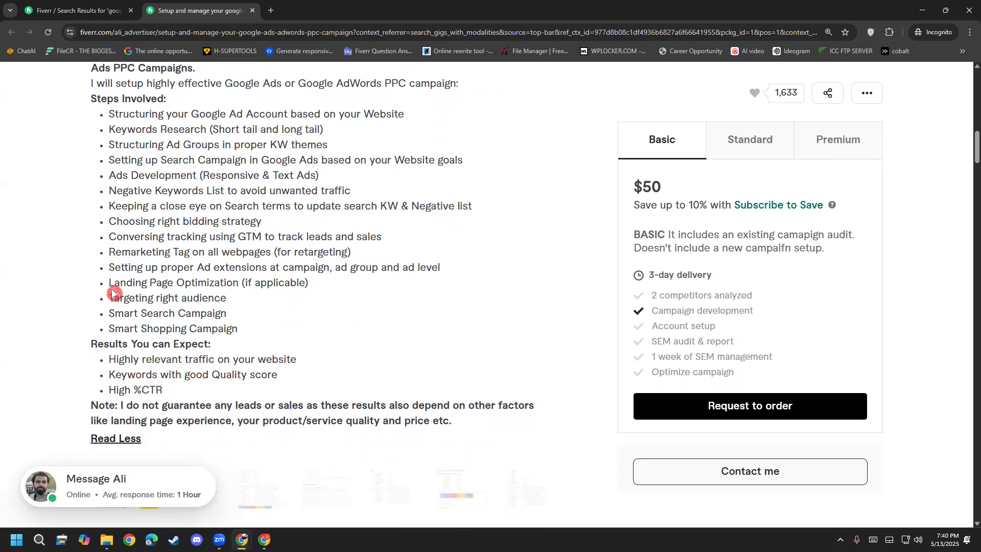
left_click_drag(112, 287, 93, 305)
left_click(243, 283)
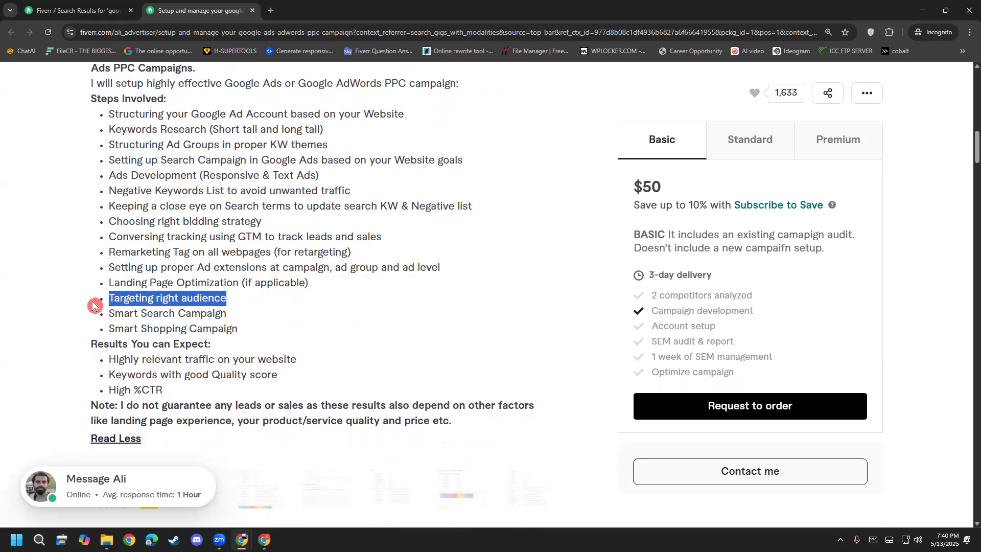
- Reread the listed steps on landing page optimization and targeting the right audience, highlighting each phrase
left_click(119, 295)
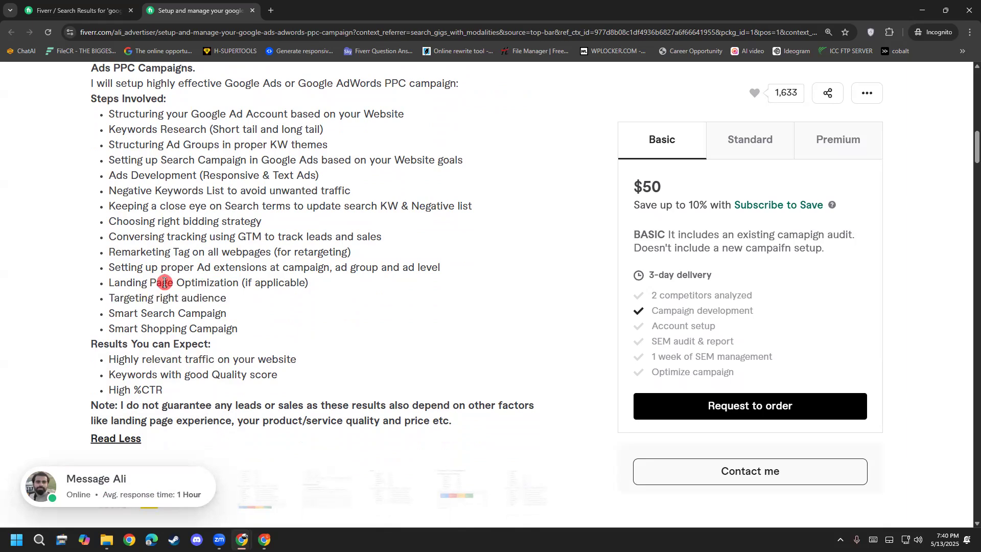
left_click_drag(113, 282, 226, 284)
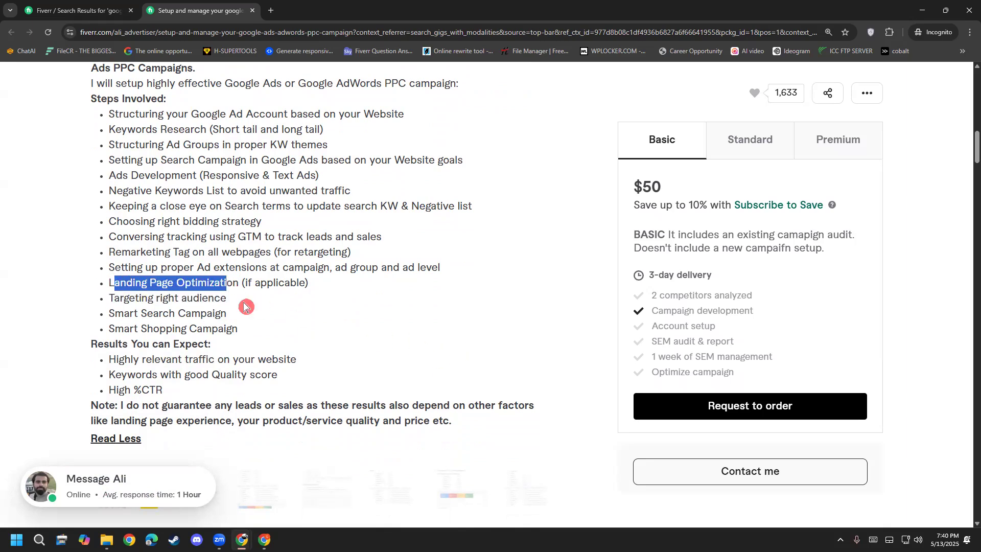
left_click(237, 302)
left_click_drag(244, 298, 104, 300)
left_click(119, 297)
left_click(237, 302)
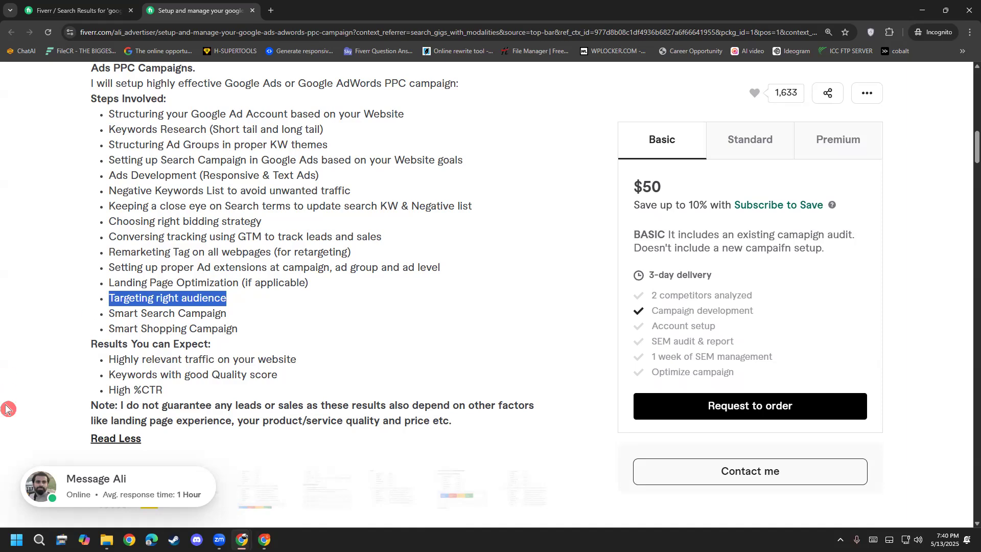
- Annotate the "Targeting right audience" item with a circle and an arrow to the handwritten word "facebook", and clear the drawing
left_click(233, 354)
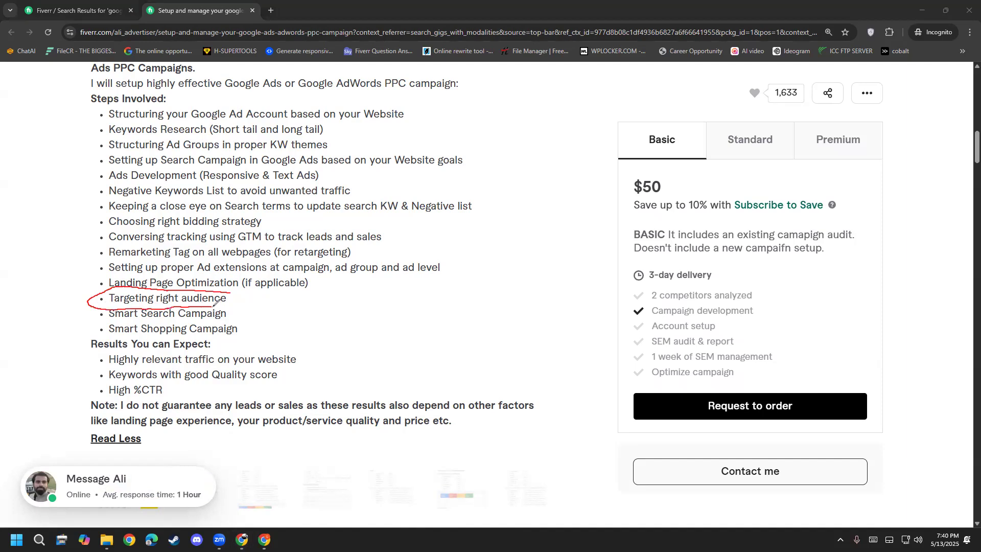
left_click_drag(233, 288, 392, 295)
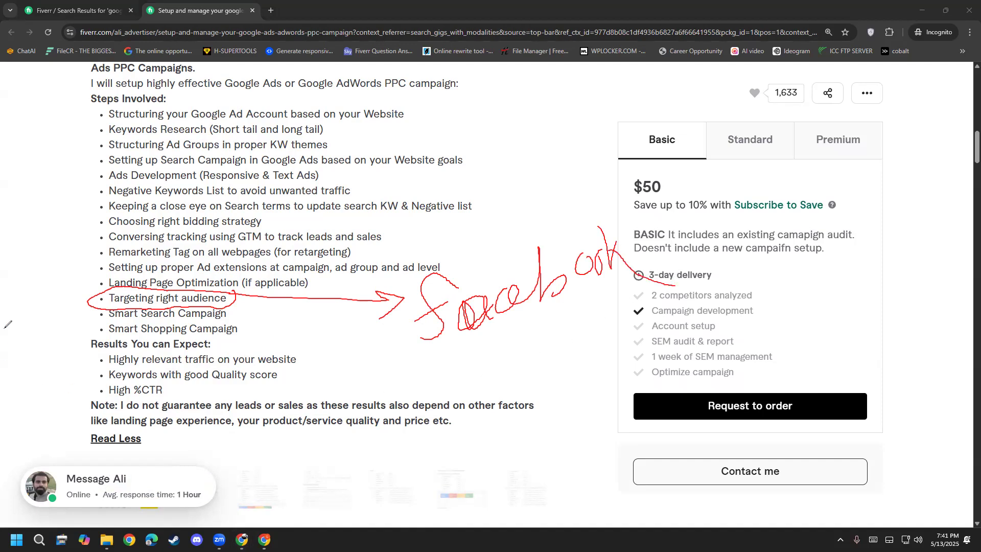
key("e")
- Highlight and read the Smart Search and Smart Shopping Campaign items and the gig's expected results, including High %CTR
left_click_drag(140, 315, 245, 333)
left_click(243, 333)
scroll(246, 322, "down", 2)
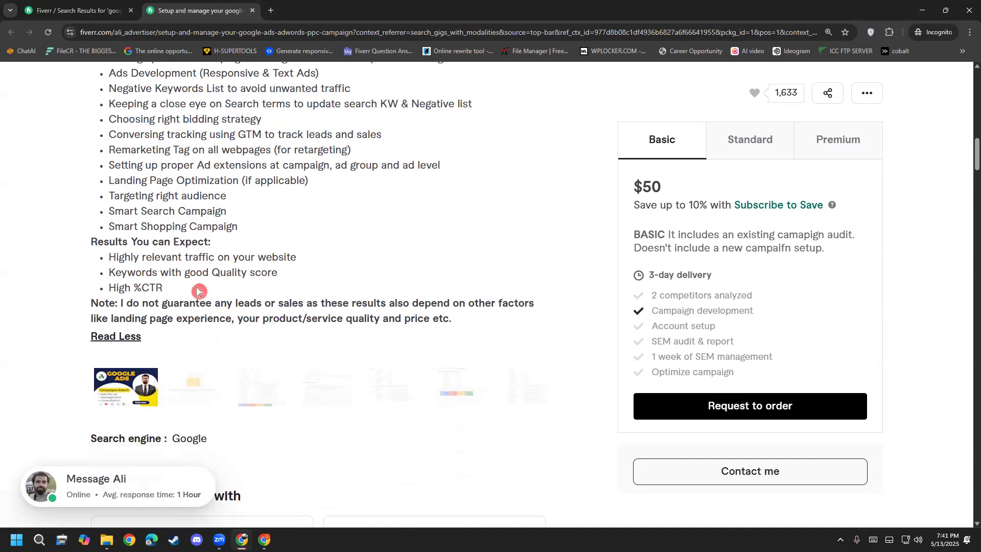
left_click_drag(145, 243, 93, 293)
left_click(127, 273)
left_click(167, 293)
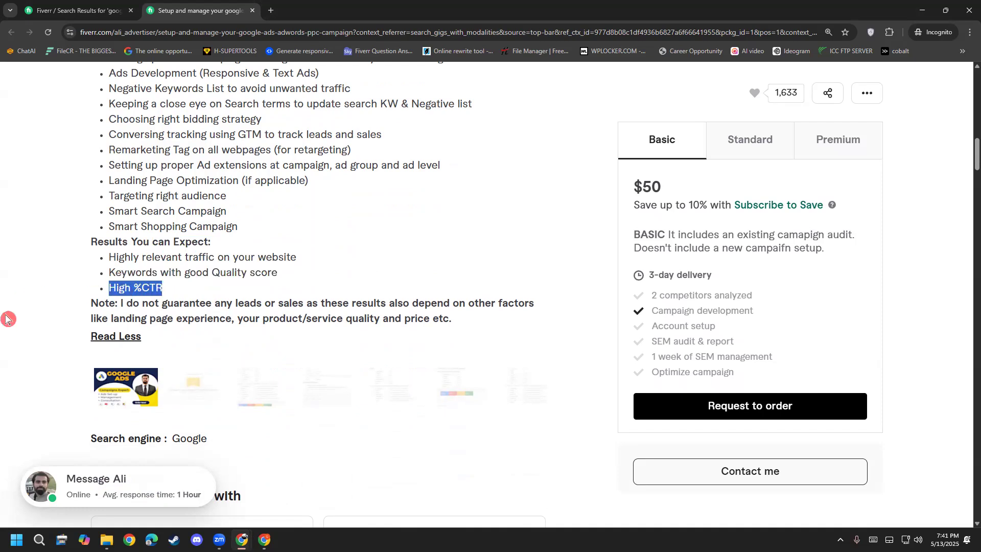
scroll(6, 318, "down", 3)
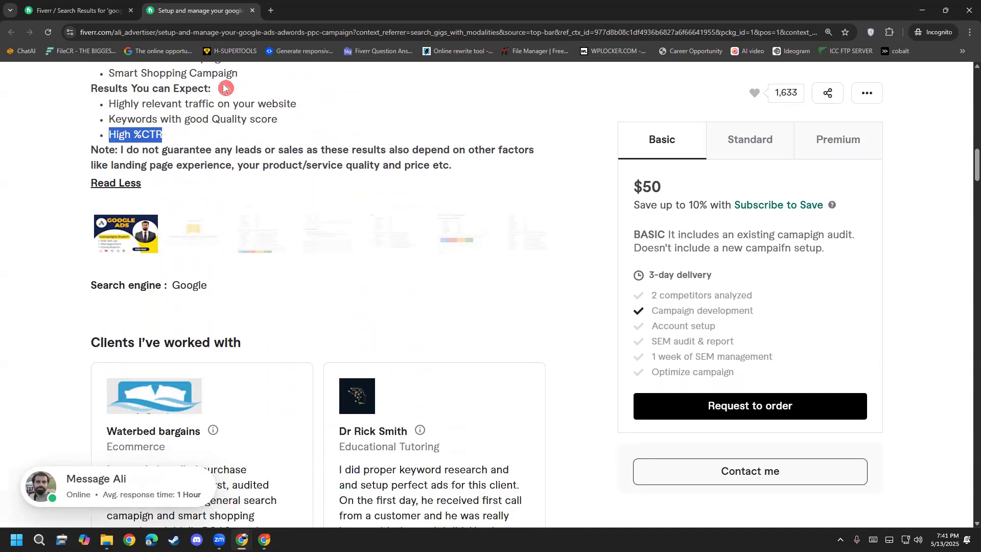
- Close the gig and browse the remaining Google Ads campaign gigs on the first search results page
left_click(251, 11)
scroll(7, 365, "down", 5)
scroll(7, 364, "down", 6)
scroll(7, 365, "down", 20)
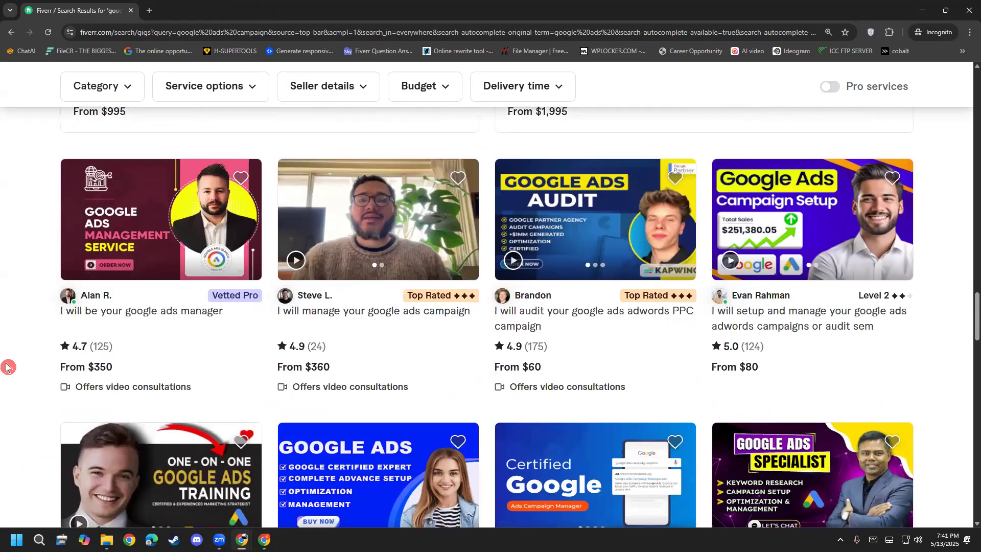
scroll(7, 367, "down", 6)
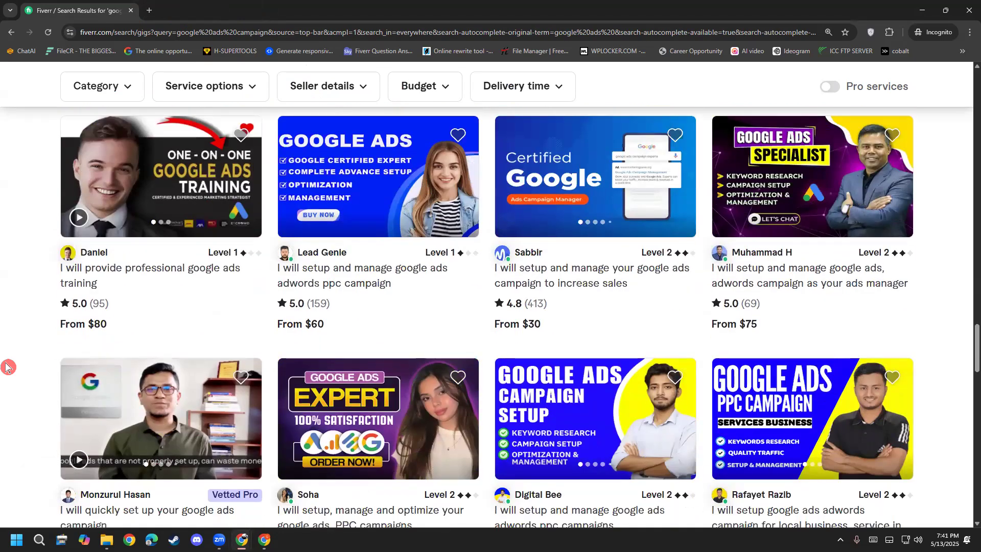
scroll(53, 425, "down", 10)
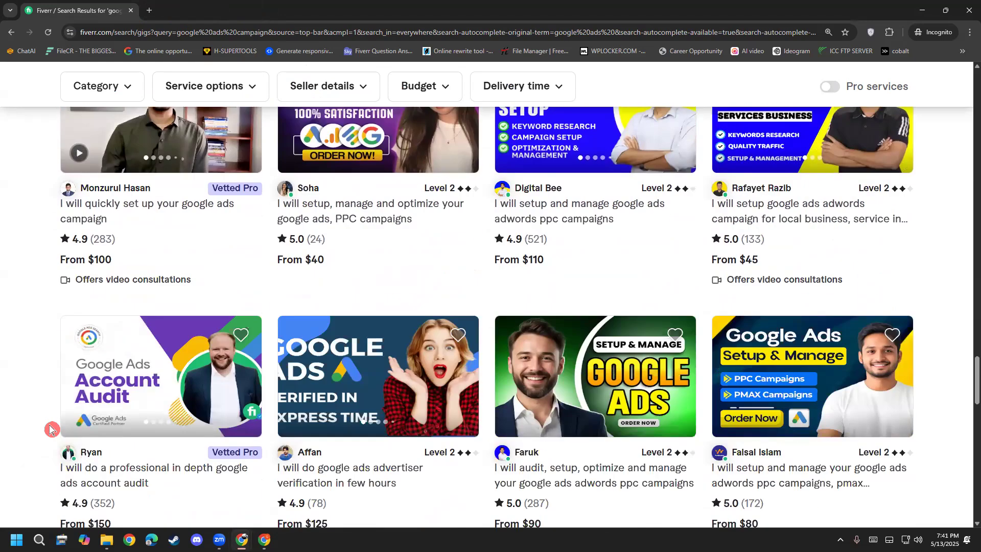
scroll(51, 430, "down", 11)
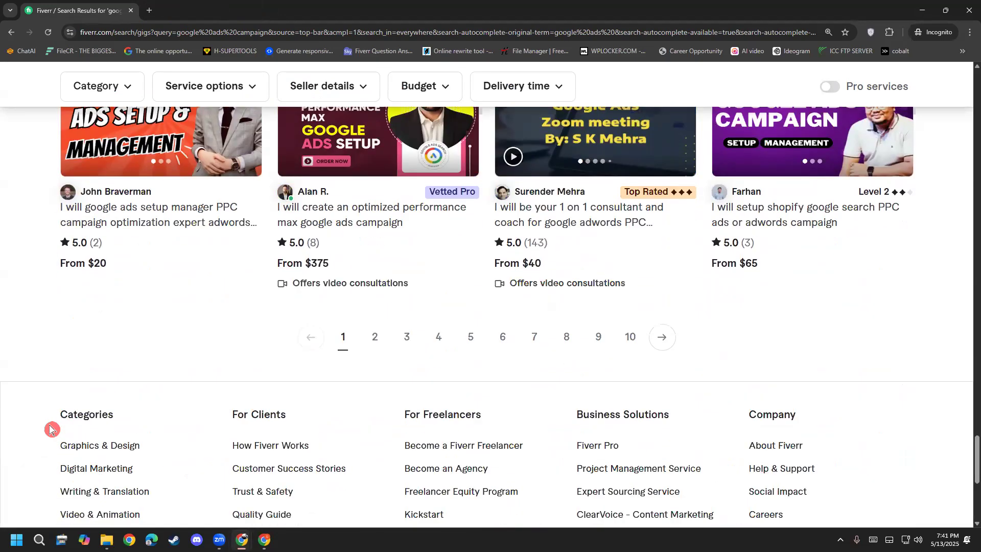
scroll(50, 429, "up", 3)
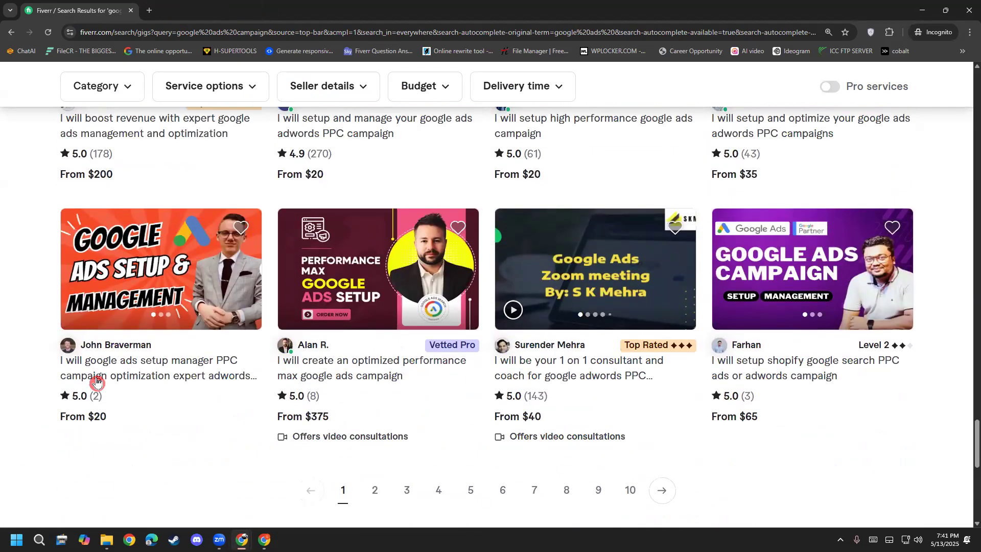
- Open the orange "Google Ads Setup & Management" gig priced from $20 in a new tab and expand its description
right_click(152, 240)
left_click(192, 254)
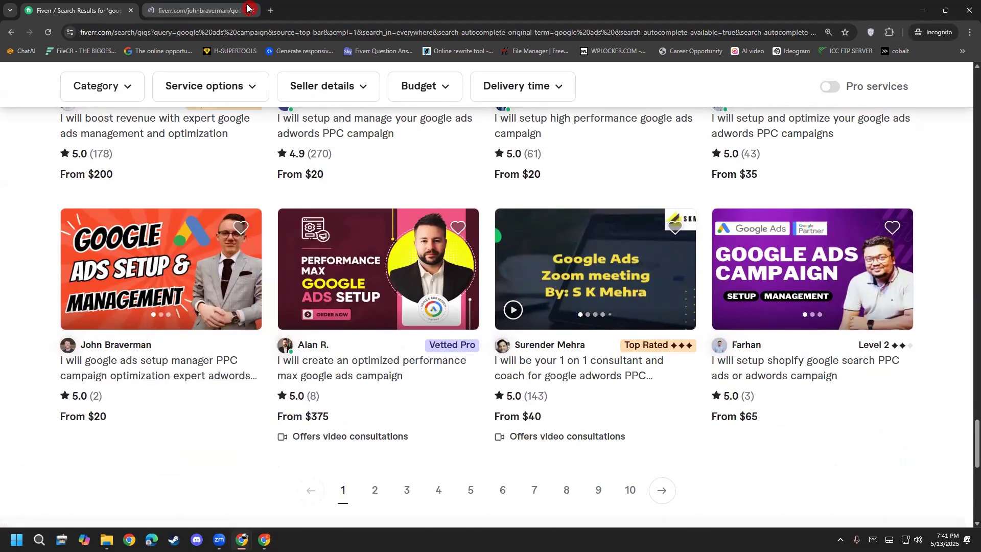
left_click(232, 7)
scroll(9, 392, "down", 7)
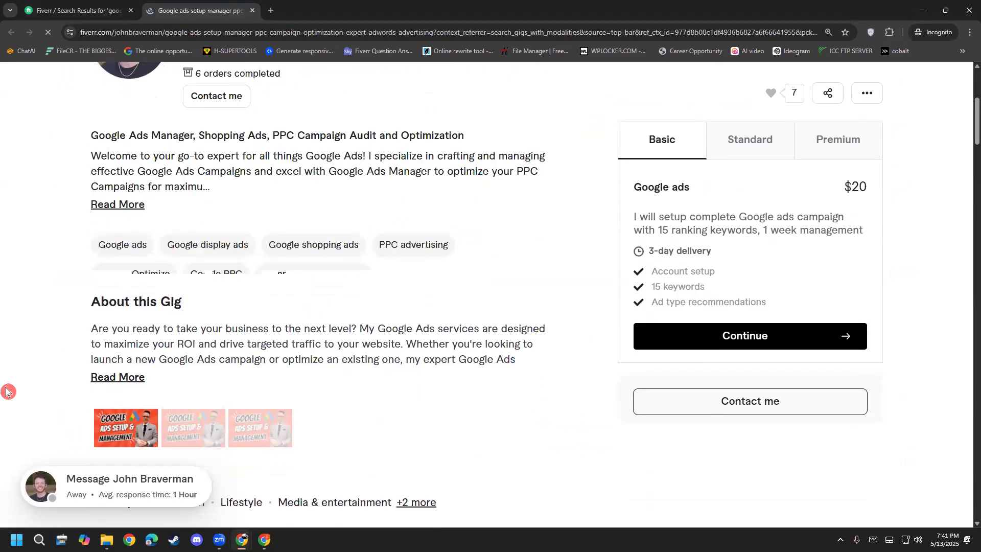
left_click(113, 199)
- Highlight and read the offered Google Ads Campaign Setup and PPC Campaign Management services
left_click_drag(99, 258, 276, 269)
left_click(275, 392)
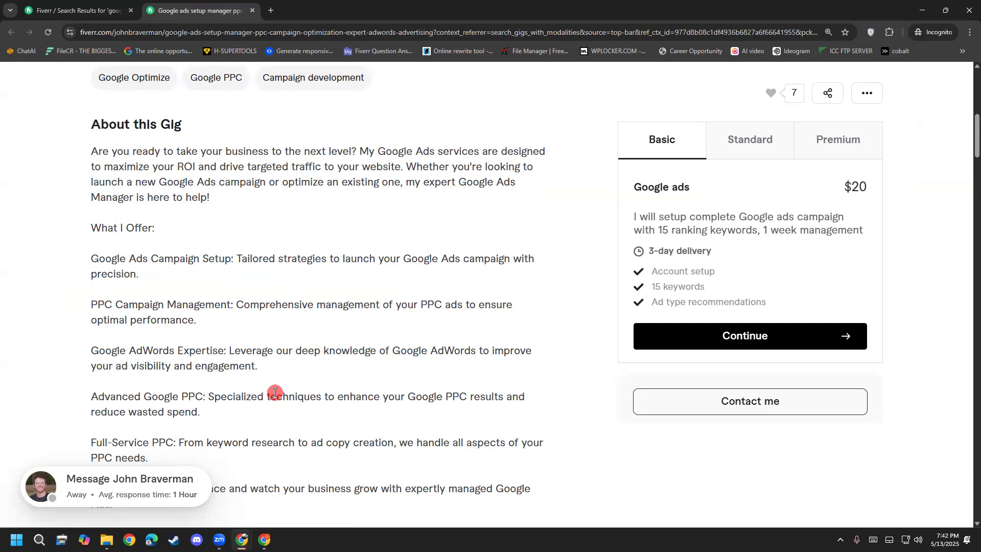
left_click_drag(132, 320, 179, 324)
left_click(179, 324)
- Highlight and read the Google AdWords Expertise paragraph on improving ad visibility and engagement
left_click_drag(96, 347, 222, 362)
left_click(227, 359)
left_click_drag(131, 353, 179, 353)
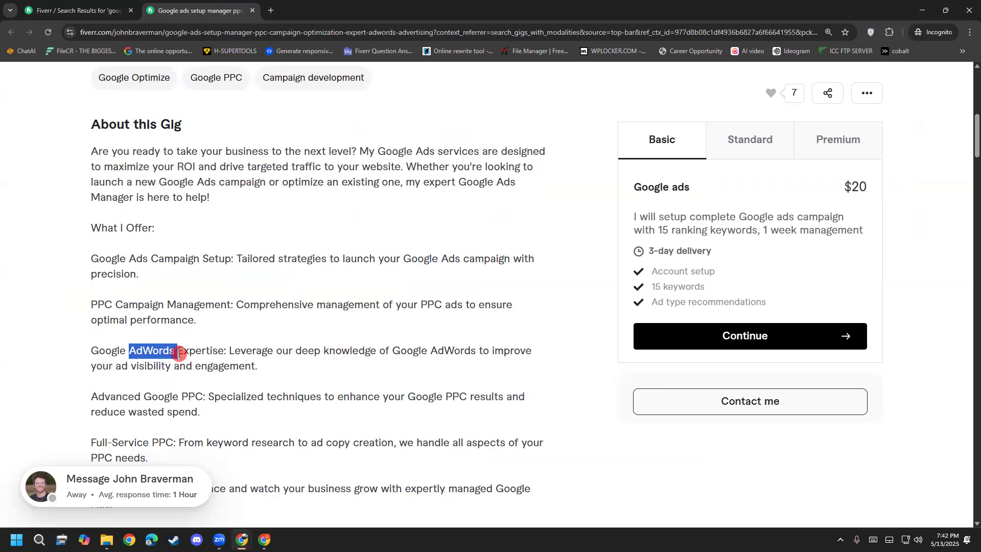
left_click(178, 351)
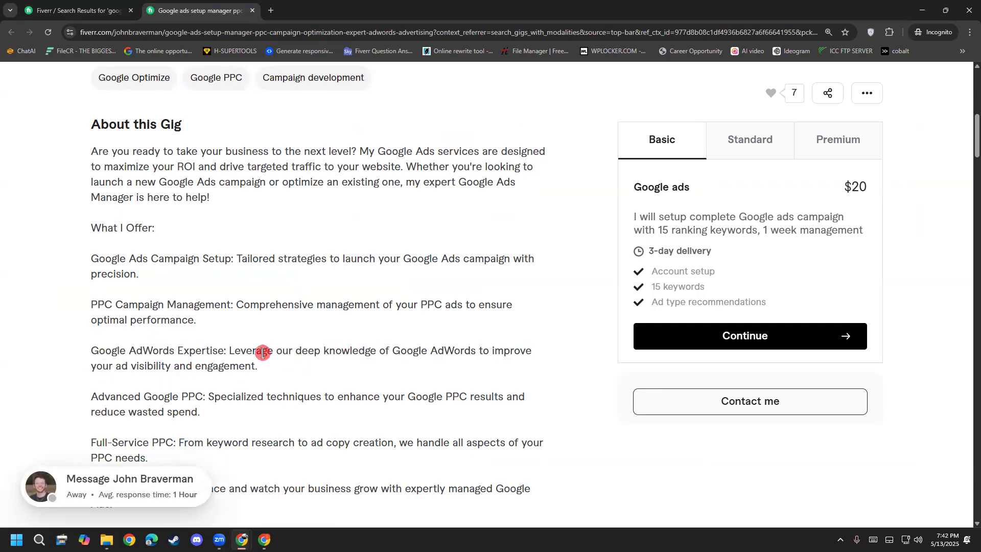
left_click_drag(242, 350, 537, 361)
left_click(281, 381)
scroll(16, 351, "down", 1)
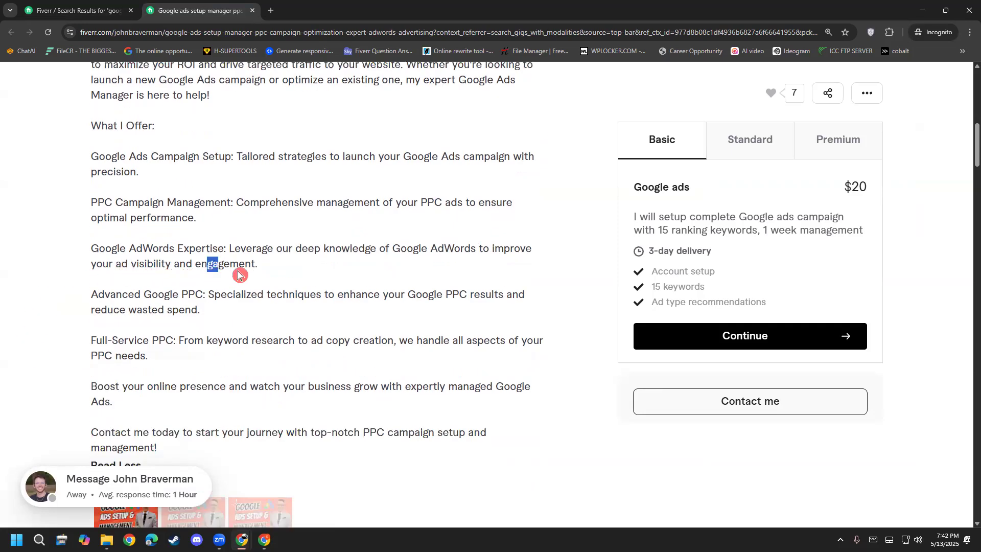
left_click_drag(238, 275, 290, 280)
- Highlight and read the Advanced Google PPC and Full-Service PPC paragraphs of the gig description
left_click(125, 307)
left_click_drag(92, 293, 328, 313)
left_click(210, 307)
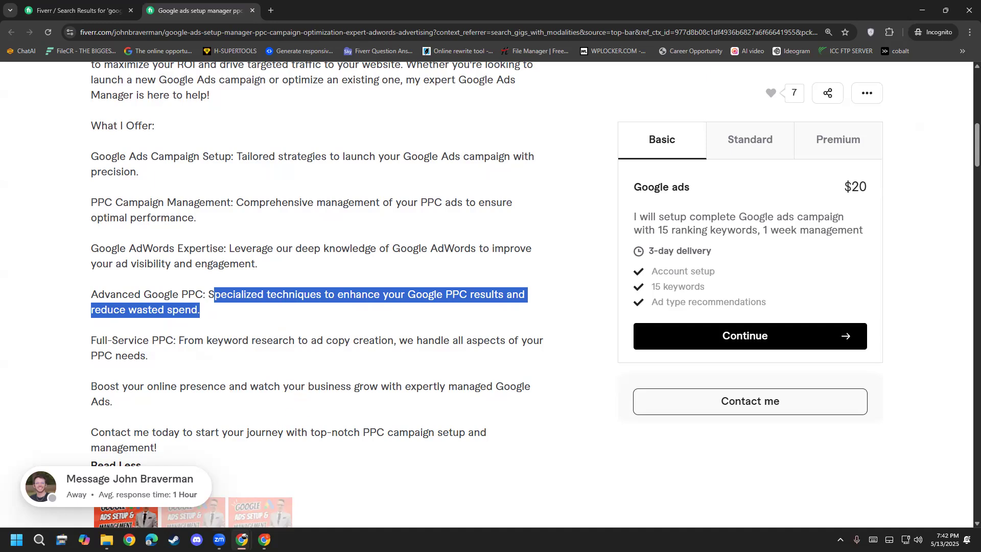
left_click(413, 335)
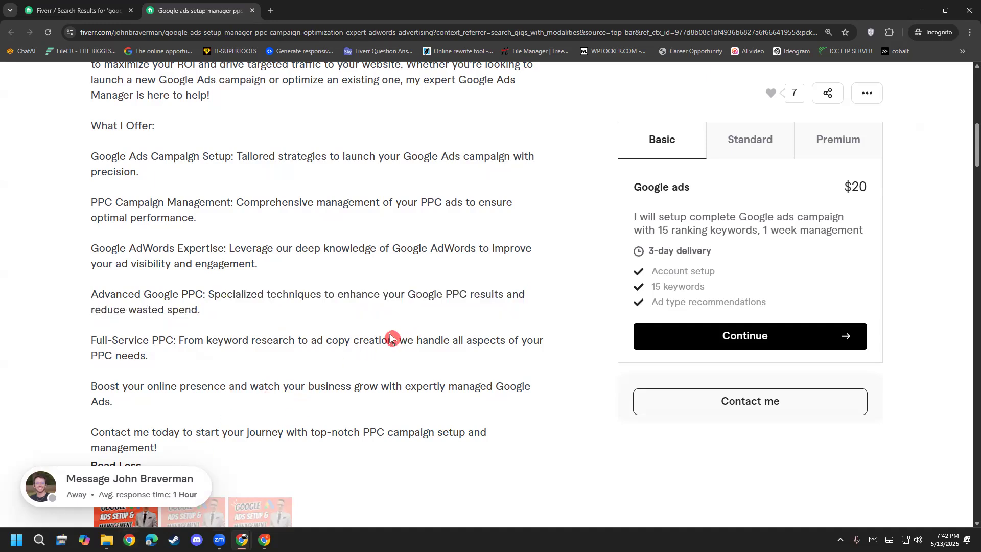
left_click_drag(181, 342, 368, 355)
left_click(264, 353)
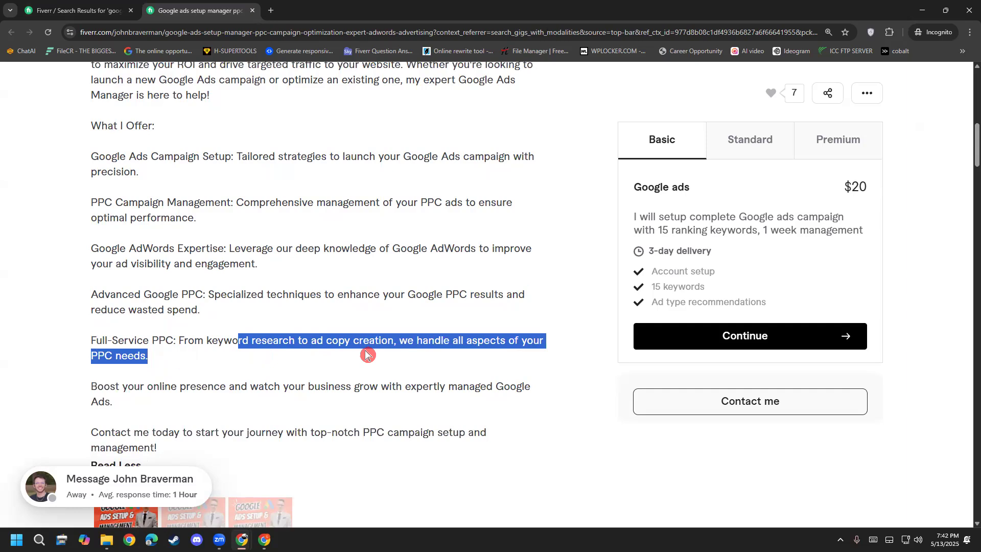
left_click(367, 354)
- Highlight and read the closing lines on boosting online presence and starting a PPC campaign setup
scroll(368, 353, "down", 2)
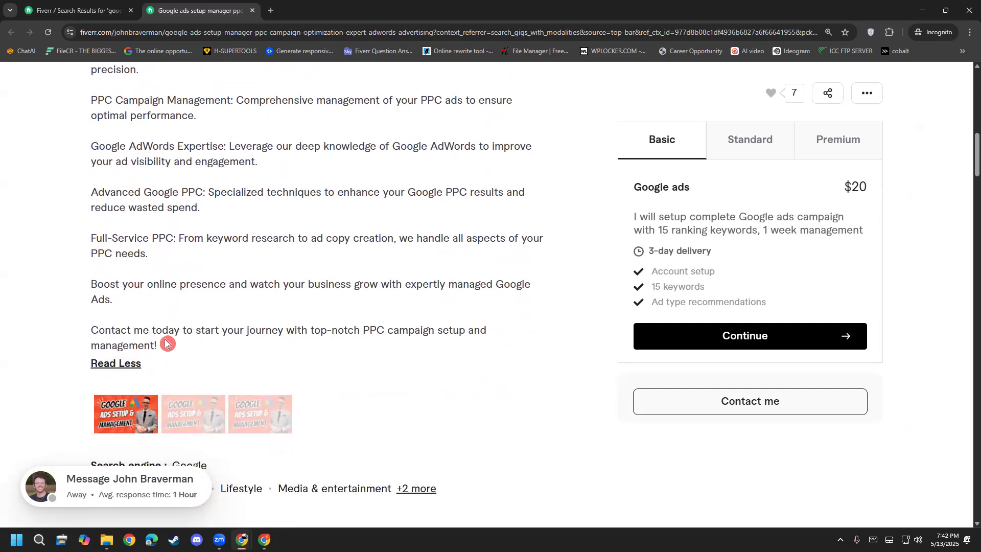
left_click_drag(170, 285, 408, 306)
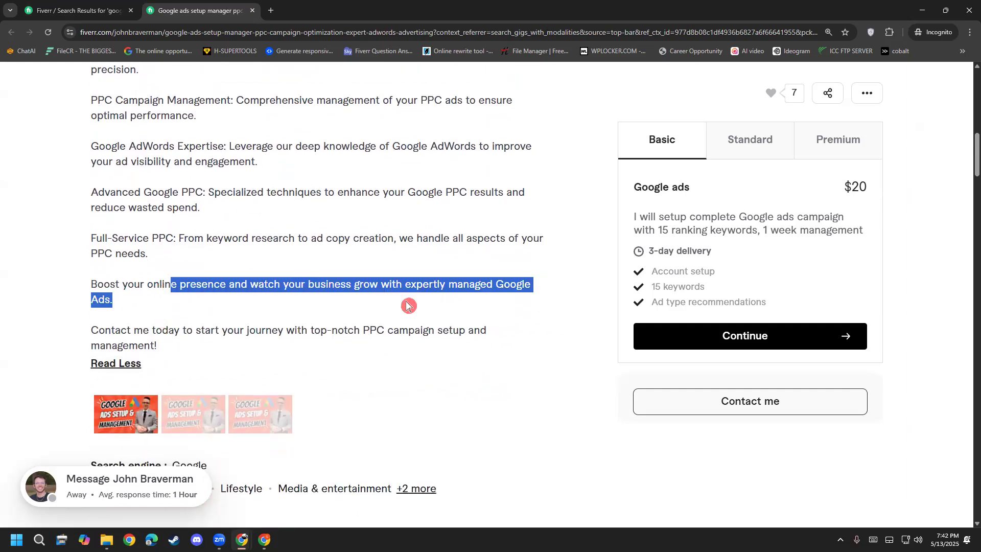
left_click(408, 306)
scroll(537, 416, "down", 3)
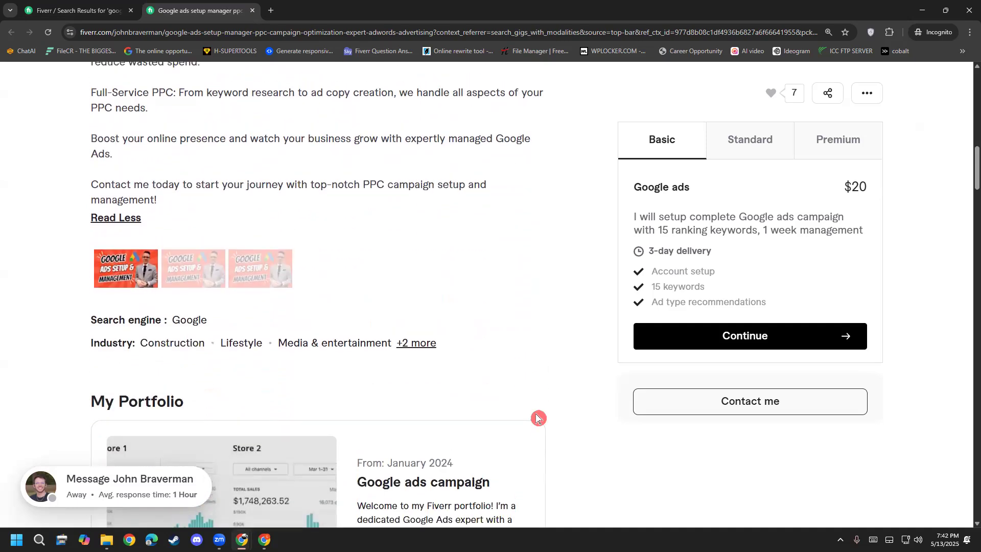
scroll(394, 350, "up", 3)
left_click_drag(369, 330, 400, 331)
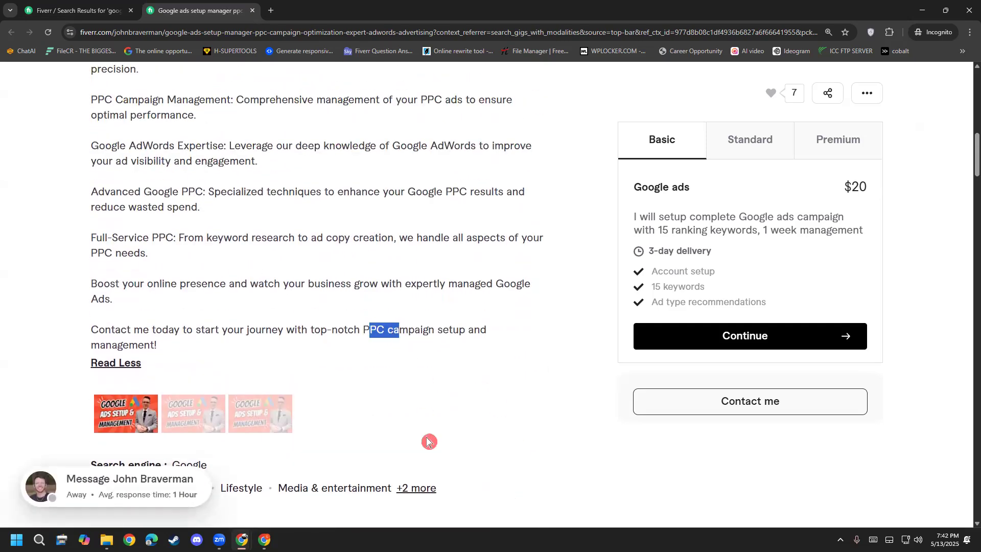
- Open the "Google ads campaign" portfolio project from January 2024 and look through its client stories and result images
scroll(428, 441, "down", 4)
scroll(428, 440, "down", 4)
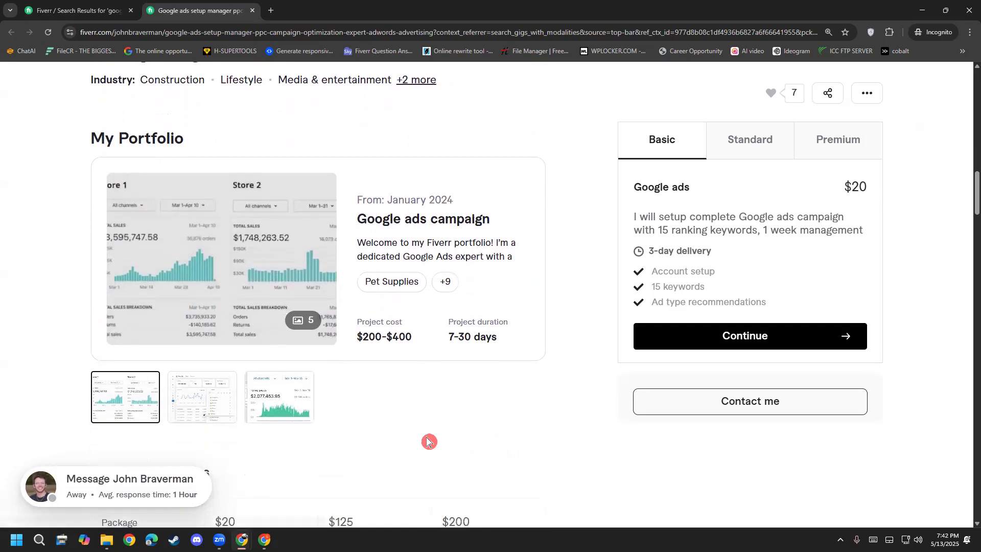
left_click(240, 208)
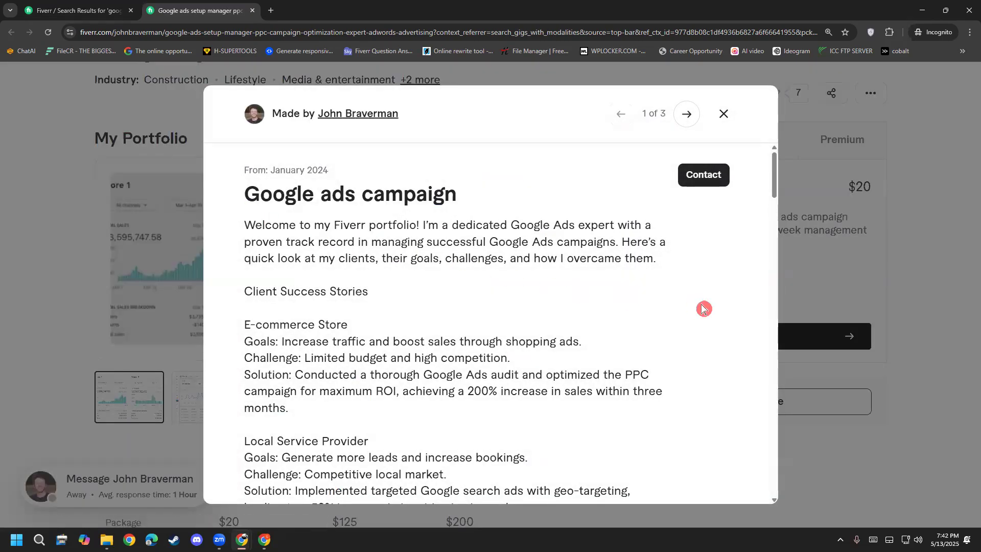
scroll(658, 295, "down", 3)
scroll(658, 295, "down", 15)
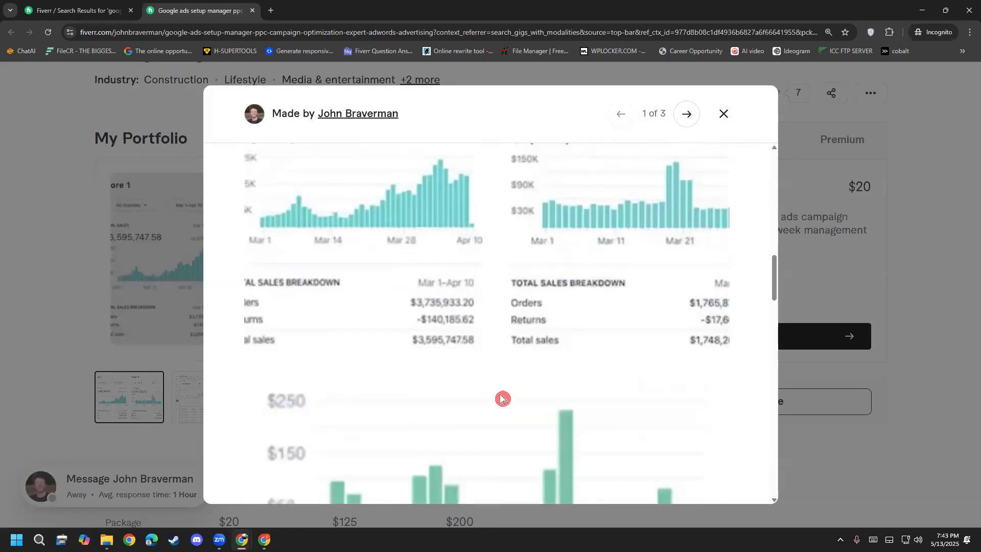
scroll(500, 412, "down", 15)
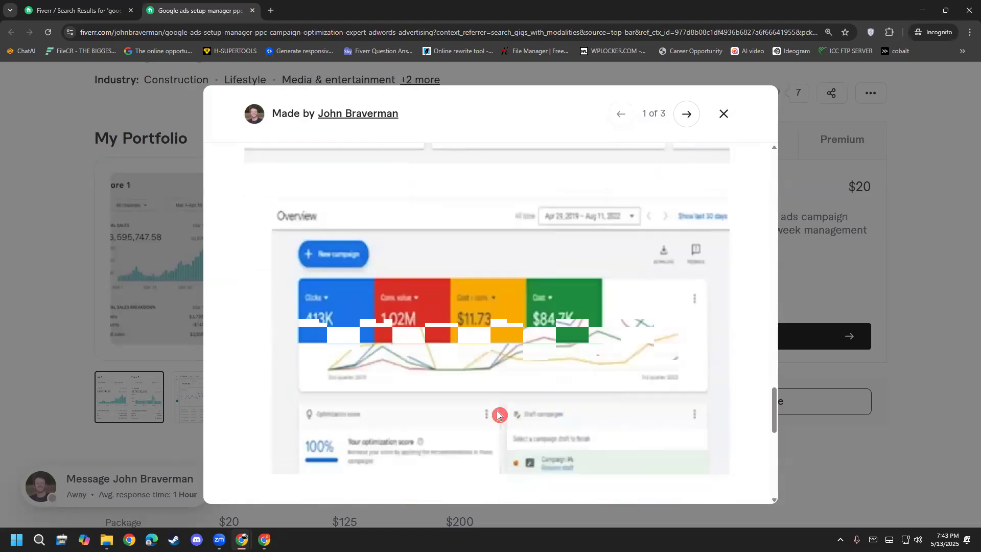
scroll(494, 418, "down", 4)
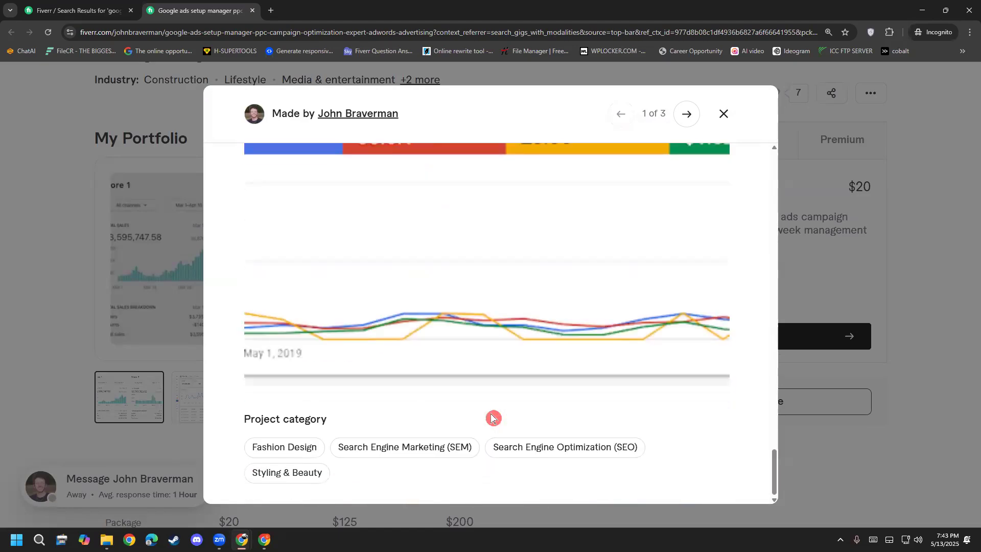
- Switch to the "Google ads PPC Campaign" portfolio project, look through its result screenshots and close it
left_click(77, 406)
left_click(204, 403)
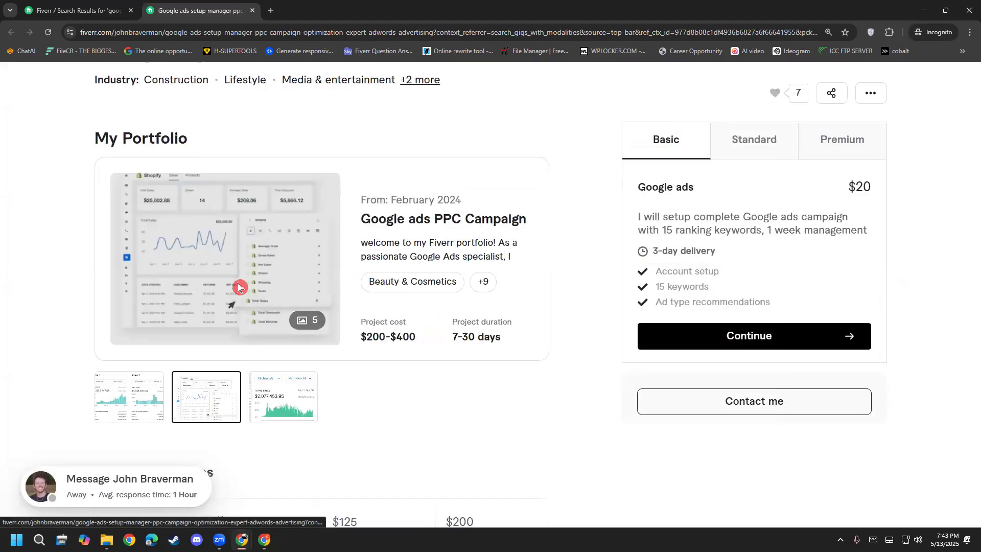
left_click(238, 288)
scroll(383, 312, "down", 10)
scroll(391, 312, "down", 15)
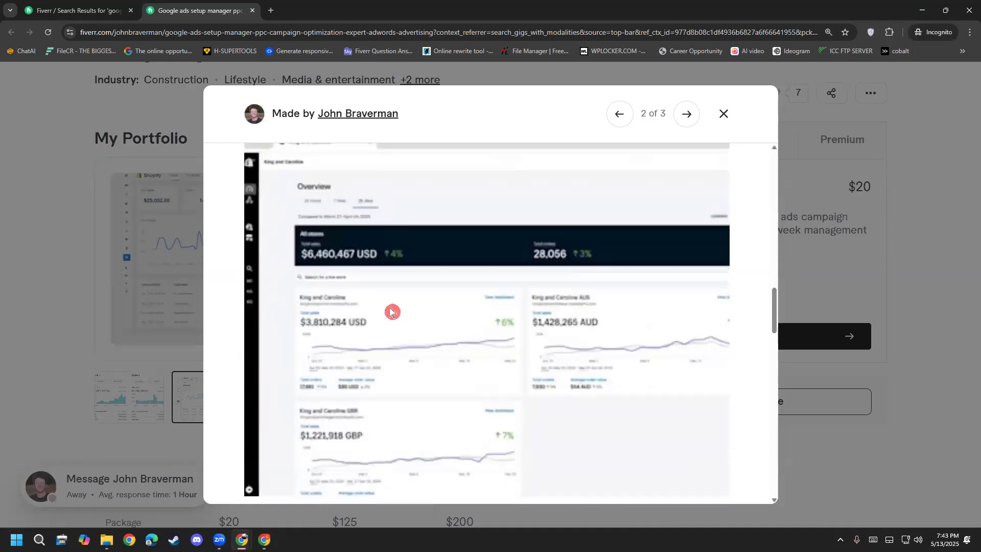
left_click(5, 294)
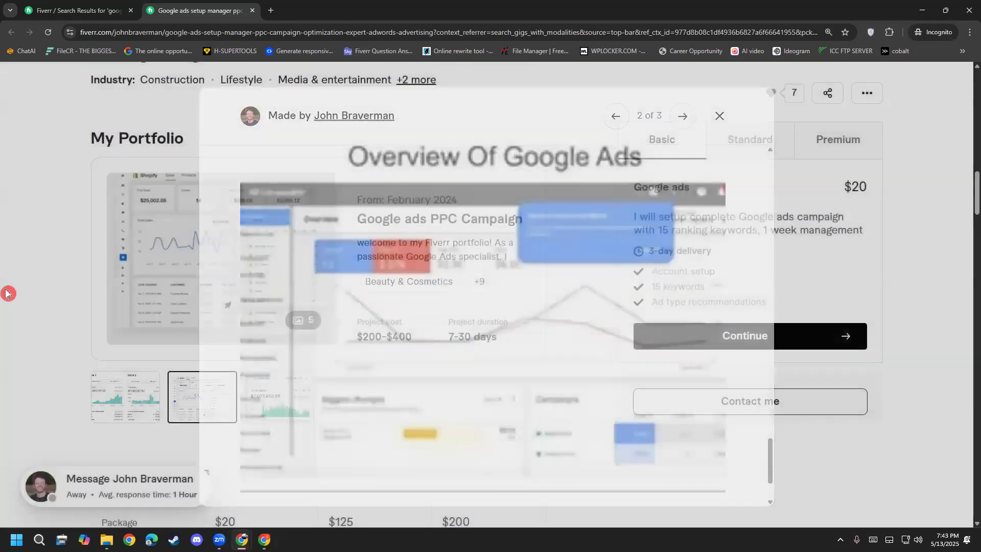
- Look through the rest of the gig page, including its recommendations and client reviews, and close the gig
scroll(7, 299, "down", 10)
scroll(9, 305, "down", 20)
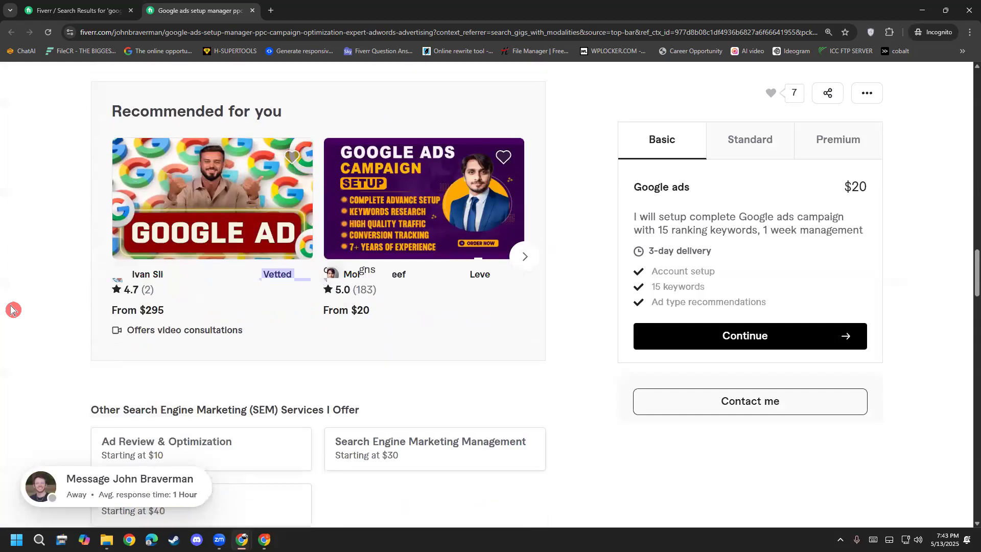
scroll(20, 317, "down", 6)
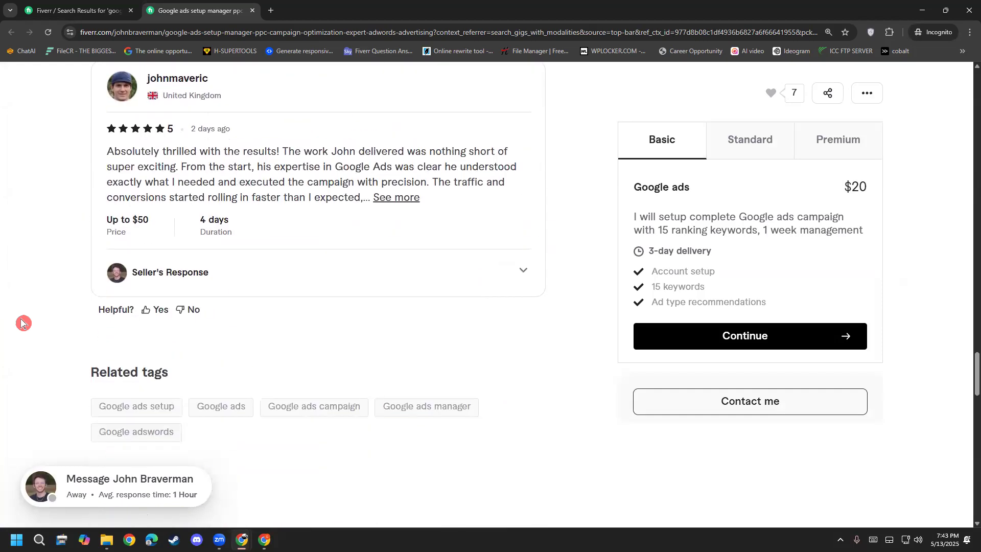
scroll(102, 301, "up", 4)
scroll(51, 327, "up", 8)
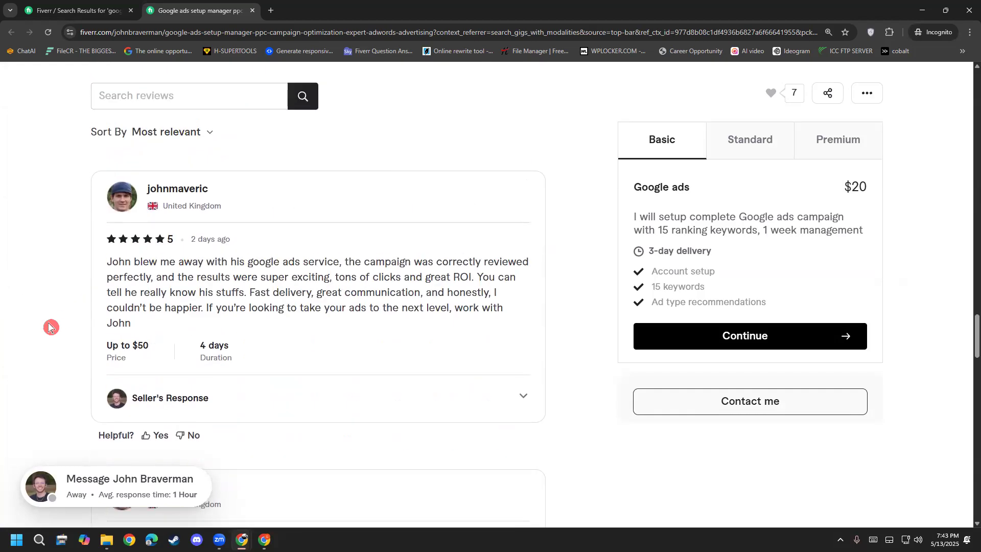
left_click(254, 11)
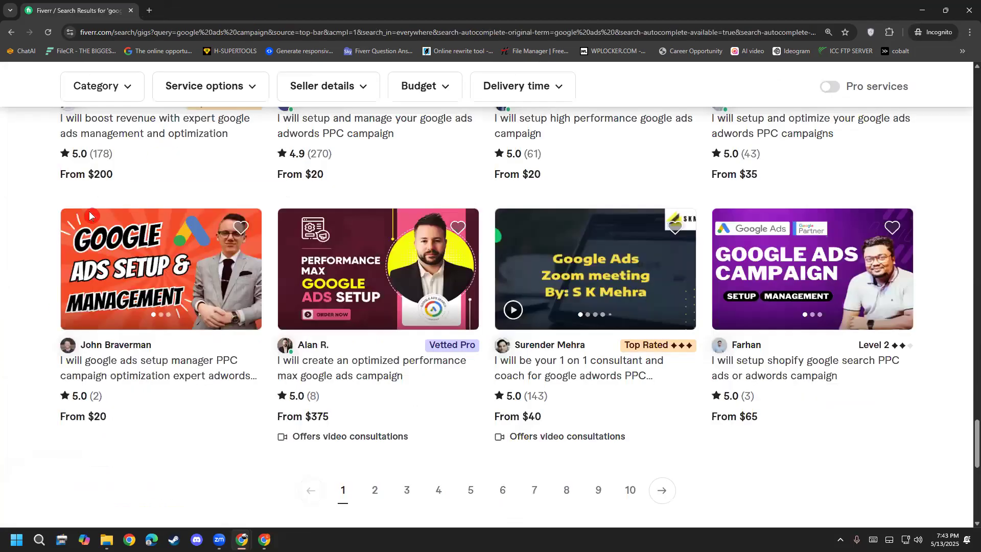
- Browse the Google Ads gig results and open the "I will setup, optimize and manage google ads adwords, PPC campaigns" gig in a separate tab
scroll(6, 307, "down", 5)
scroll(7, 409, "up", 5)
scroll(6, 434, "up", 15)
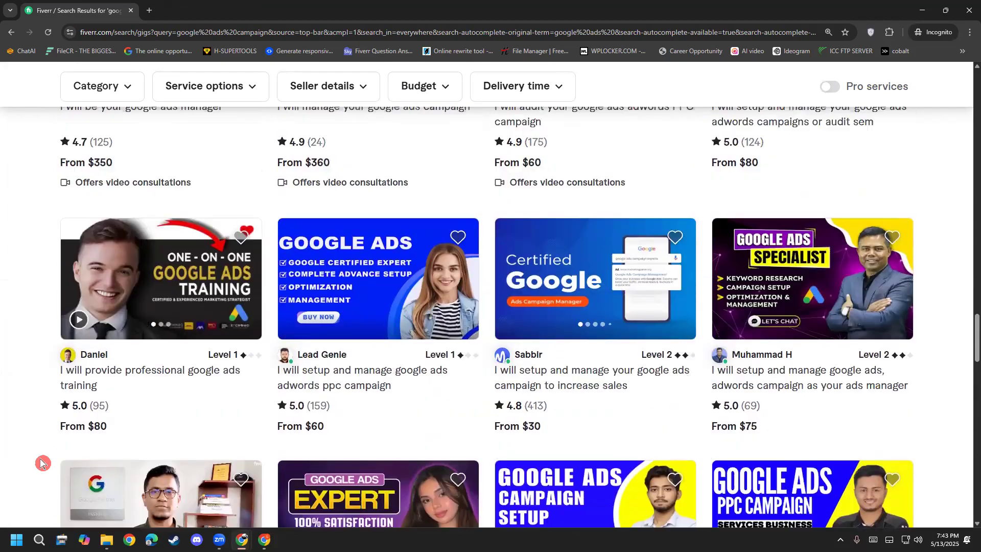
scroll(43, 463, "up", 3)
scroll(43, 464, "up", 15)
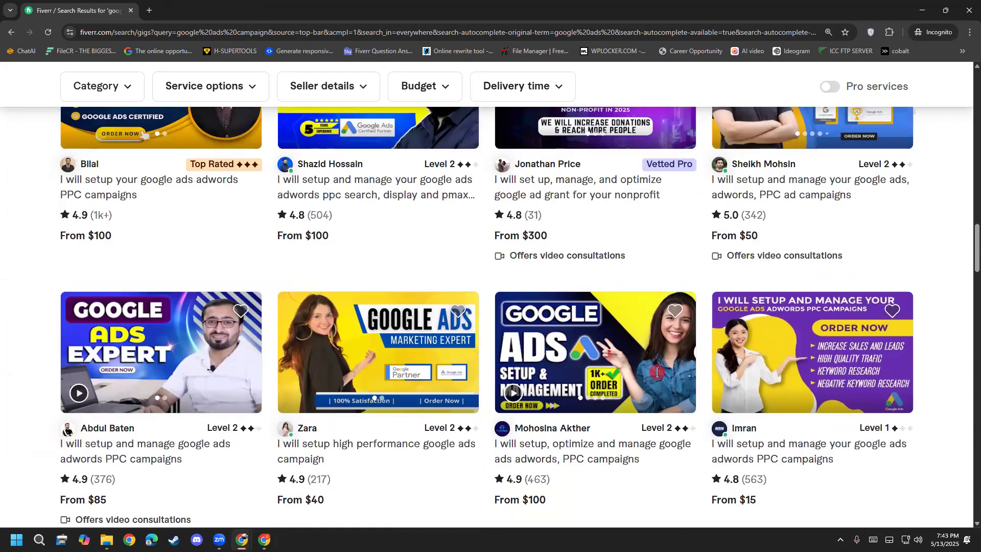
right_click(547, 375)
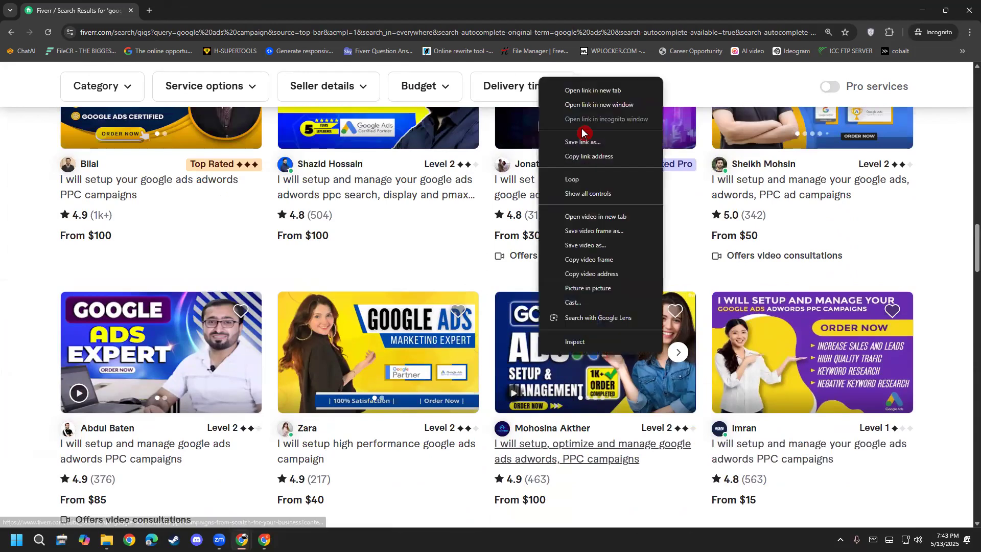
left_click(600, 35)
left_click(612, 47)
right_click(600, 330)
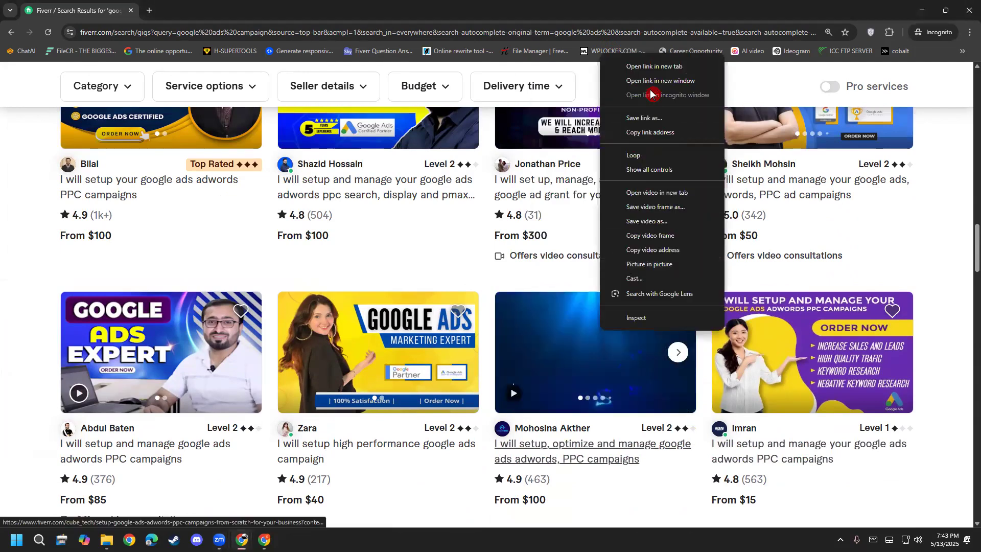
left_click(188, 11)
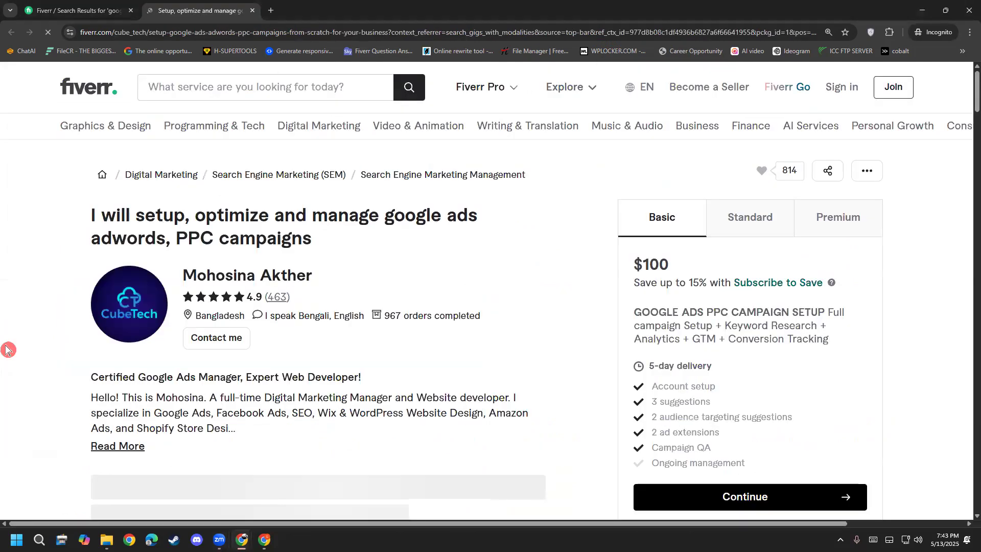
- Expand the full gig description and highlight the paragraphs on the seller's experience and range of services
scroll(8, 350, "down", 12)
scroll(17, 346, "up", 1)
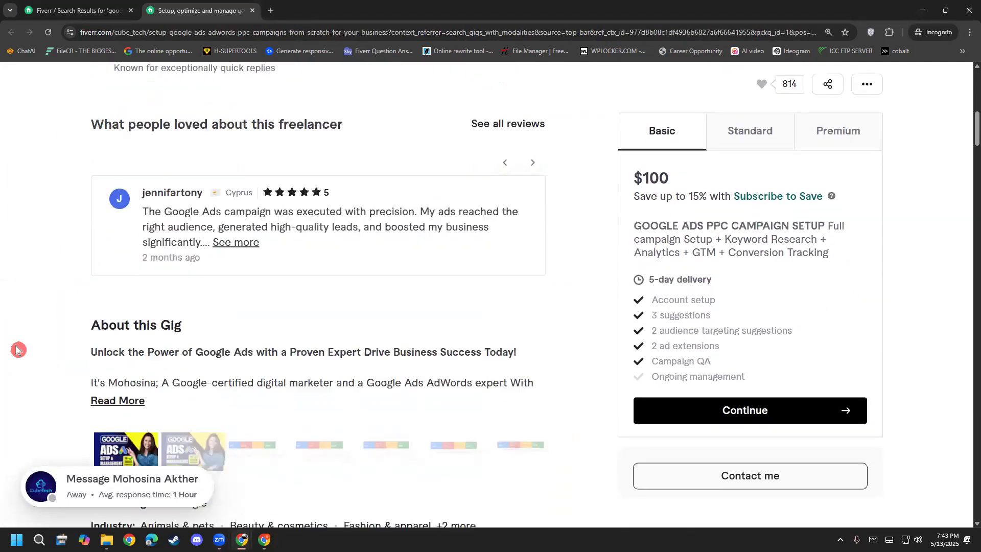
scroll(123, 252, "down", 3)
left_click(120, 242)
left_click_drag(221, 219, 512, 232)
left_click(281, 270)
left_click_drag(246, 284, 532, 285)
left_click(532, 284)
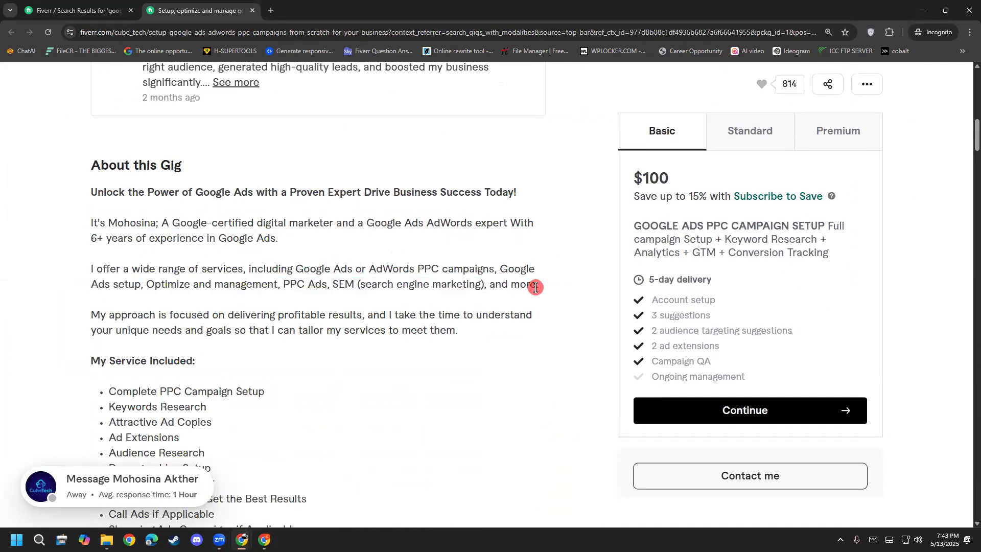
- Skim the "My Service Included" list, marking several items from campaign setup down to Shopping Ads Campaigns
scroll(127, 286, "down", 3)
left_click_drag(123, 239, 286, 247)
left_click(295, 246)
left_click_drag(137, 240, 226, 256)
left_click(225, 256)
left_click_drag(162, 285, 194, 284)
left_click_drag(131, 301, 235, 347)
left_click_drag(214, 376, 260, 379)
left_click(254, 429)
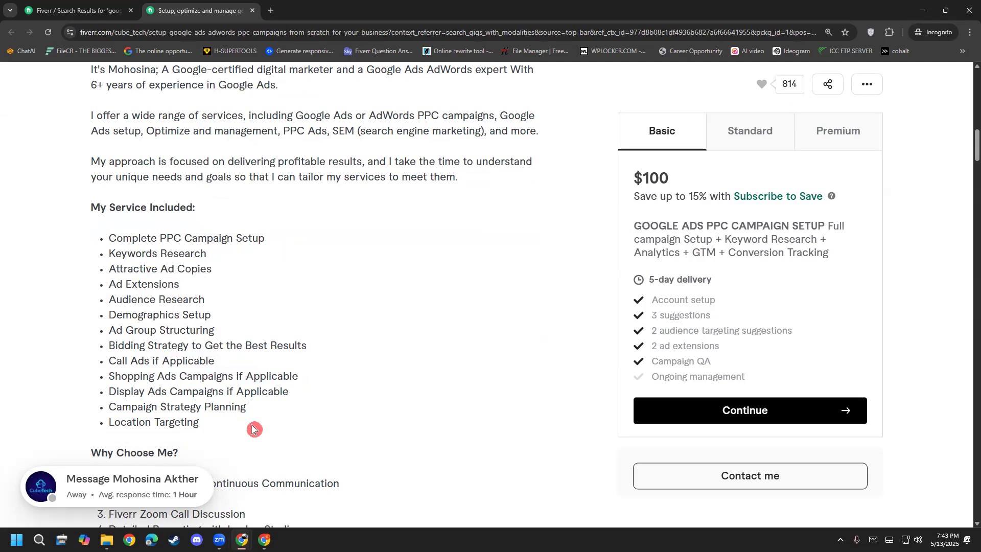
- Highlight and read the list items Complete PPC Campaign Setup, Keywords Research and Attractive Ad Copies one by one
left_click_drag(123, 239, 285, 244)
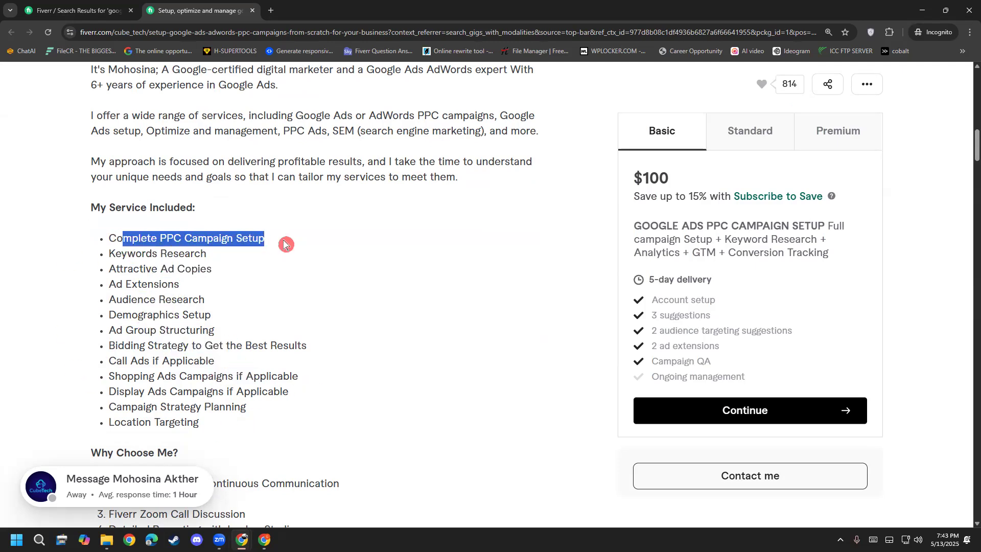
left_click(286, 242)
left_click_drag(124, 252, 88, 254)
left_click(282, 290)
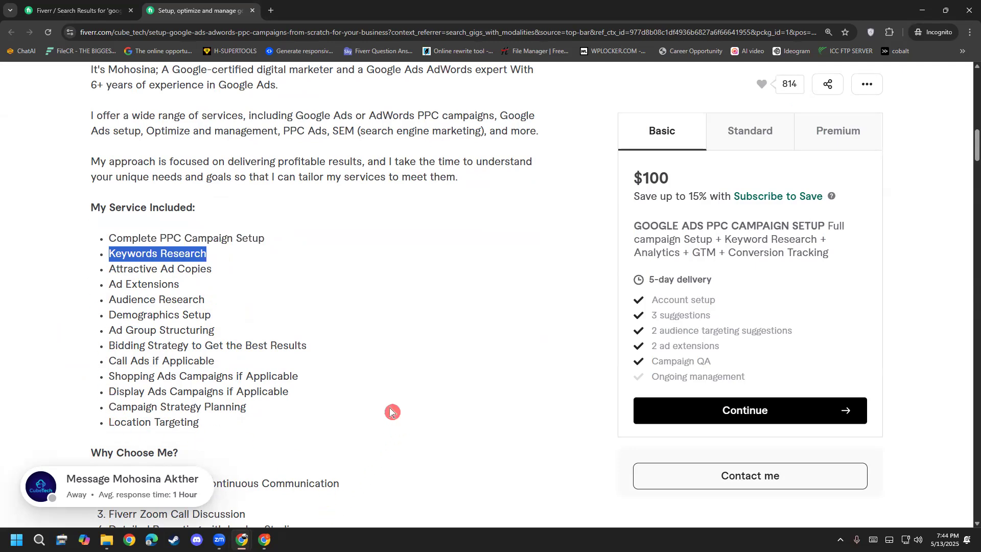
left_click_drag(223, 277, 111, 270)
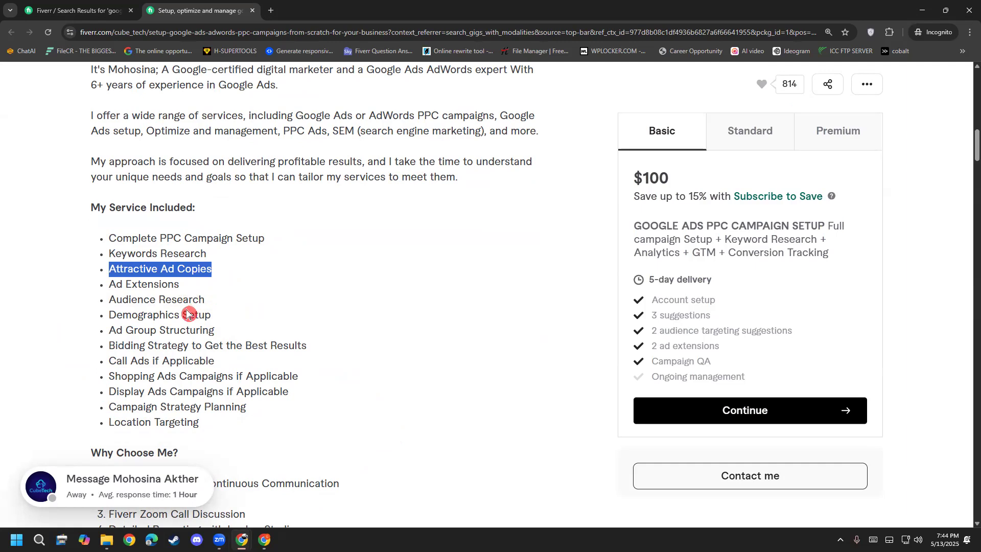
- Highlight and read the list items Ad Extensions, Audience Research, Demographics Setup and Ad Group Structuring one by one
left_click_drag(197, 293, 50, 282)
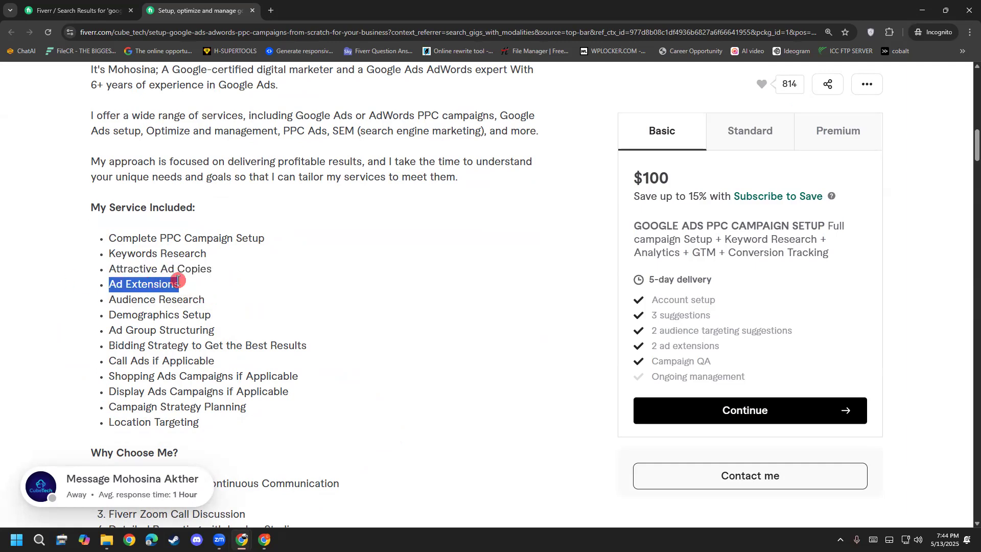
left_click_drag(280, 306, 32, 306)
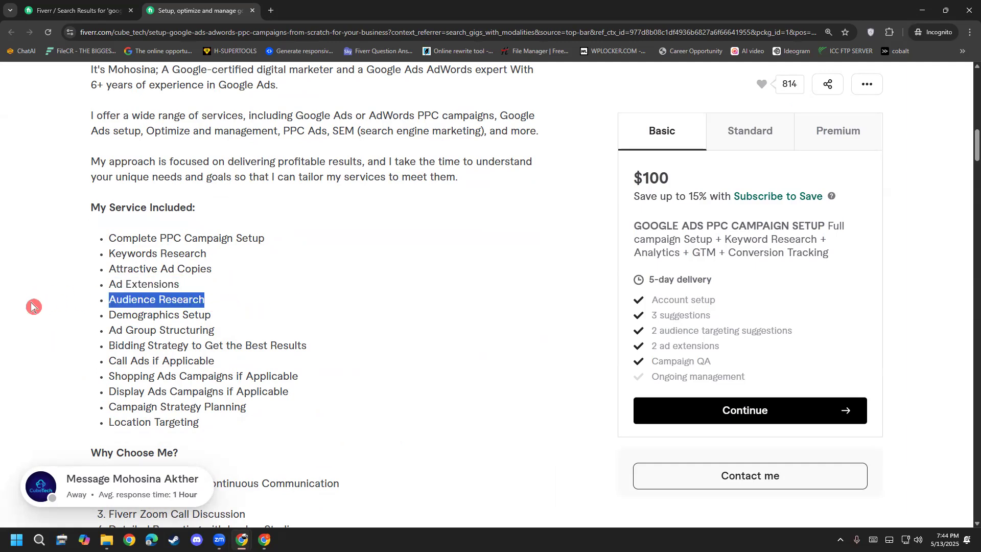
left_click_drag(226, 316, 75, 313)
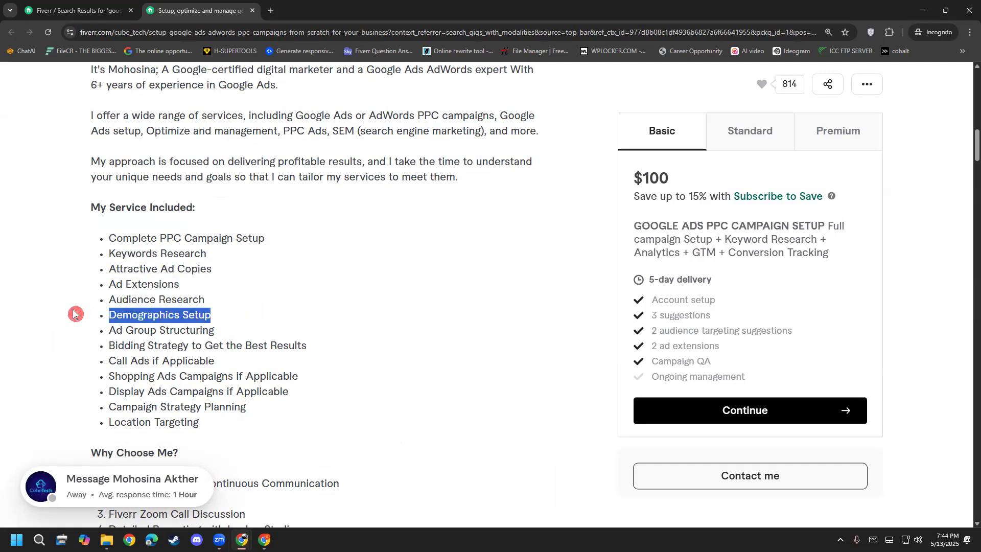
left_click_drag(218, 330, 86, 333)
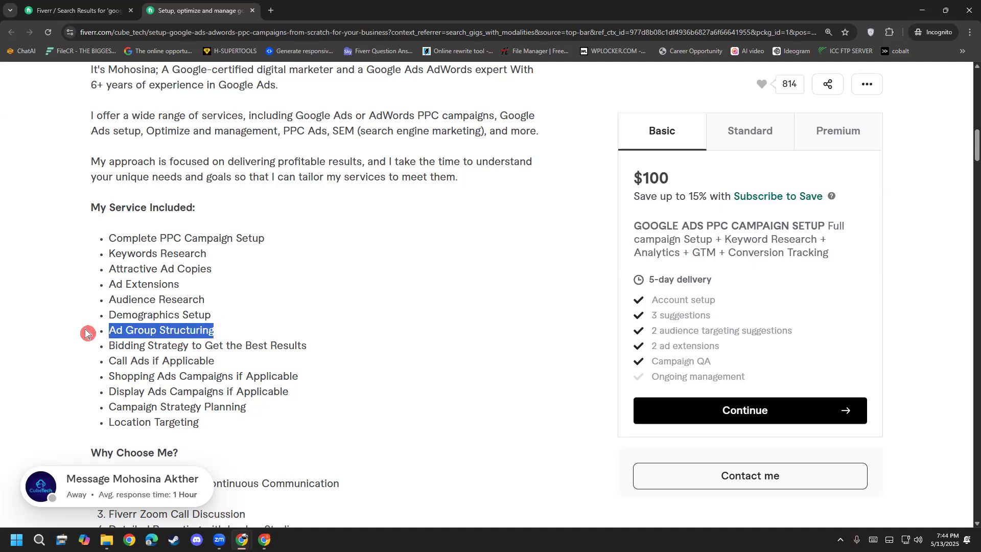
- Highlight and examine the list item Bidding Strategy to Get the Best Results
left_click_drag(315, 354, 89, 343)
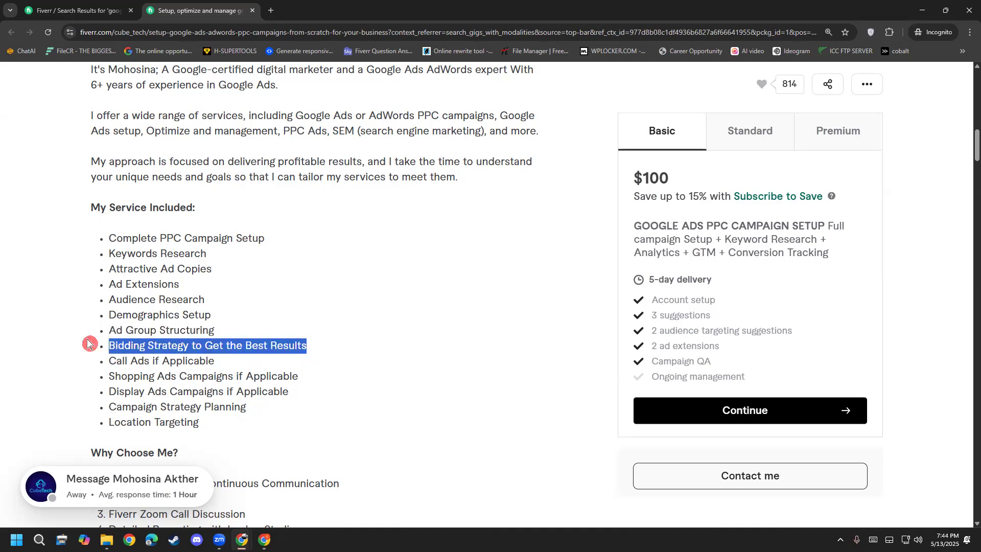
left_click(82, 381)
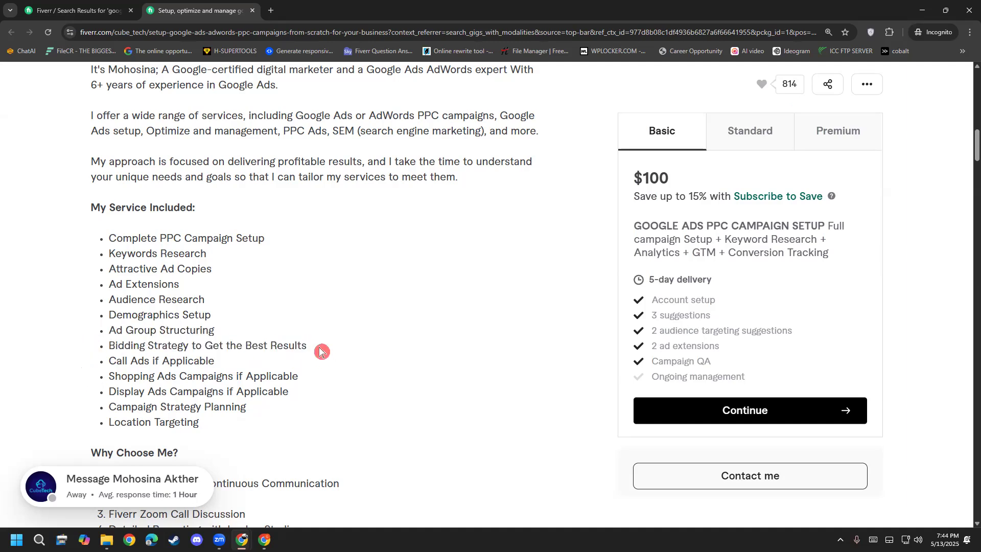
left_click_drag(320, 351, 101, 348)
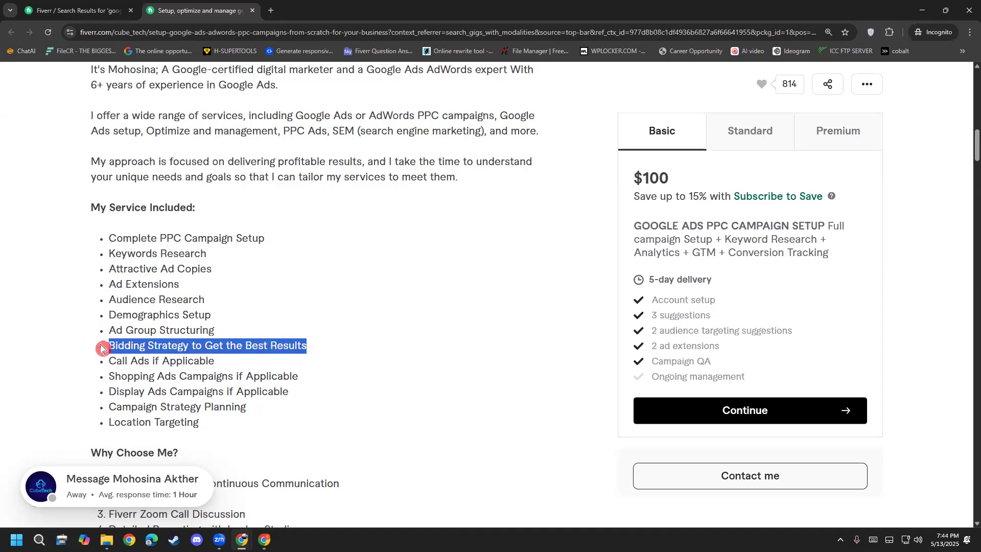
left_click(296, 372)
left_click_drag(314, 351, 77, 351)
- Highlight and read the remaining services: Call Ads, Shopping Ads Campaigns, Display Ads Campaigns, Campaign Strategy Planning and Location Targeting
left_click_drag(230, 366, 101, 363)
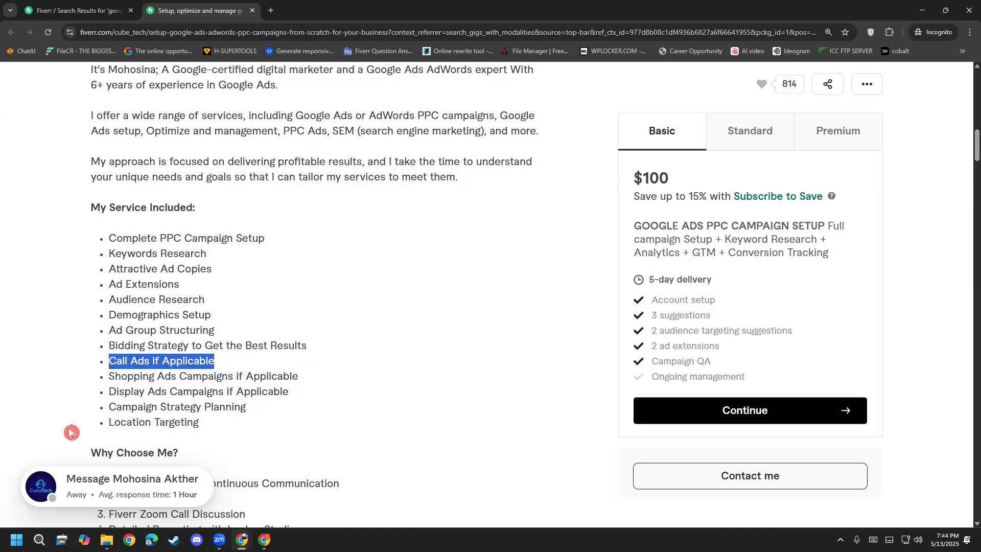
left_click_drag(309, 377, 98, 377)
left_click_drag(328, 391, 66, 398)
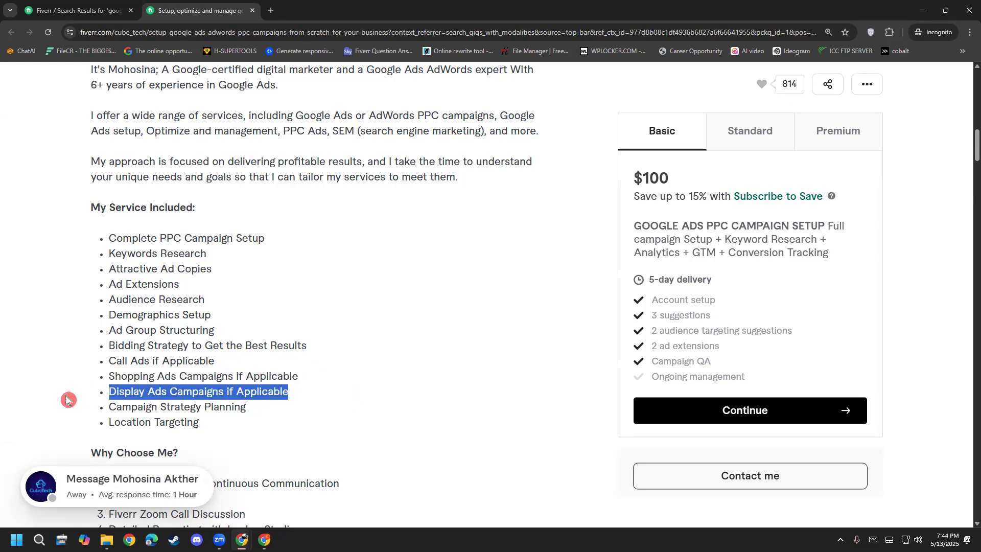
left_click_drag(279, 415, 37, 405)
left_click(137, 421)
triple_click(137, 421)
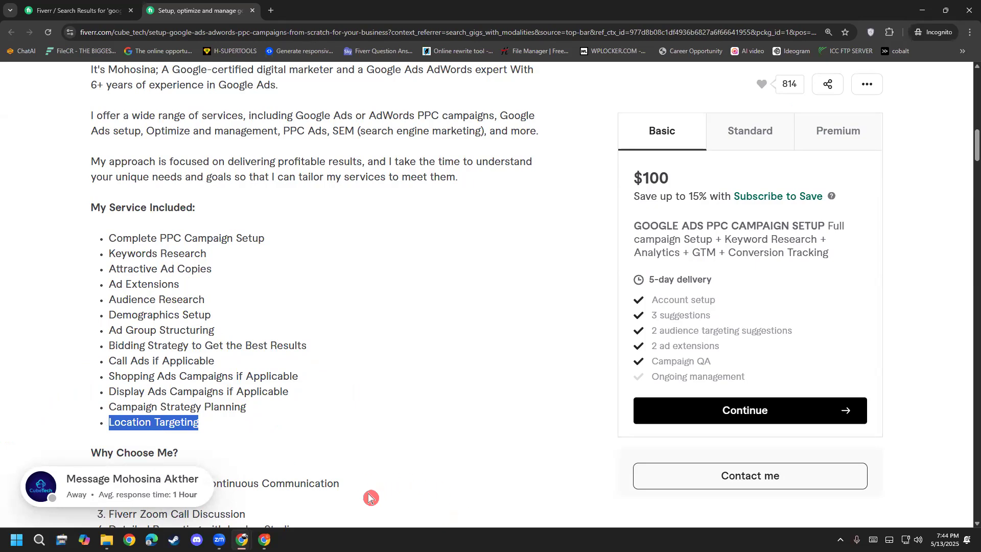
- Reread the introductory paragraphs of the gig description and review the "Why Choose Me?" list
scroll(369, 503, "up", 2)
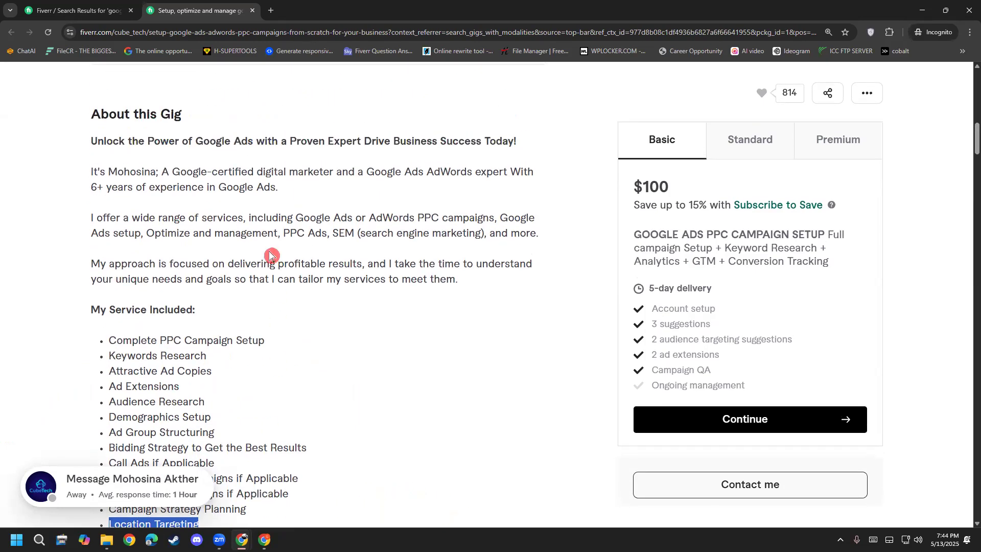
left_click_drag(92, 171, 234, 263)
scroll(287, 297, "down", 2)
scroll(287, 299, "down", 2)
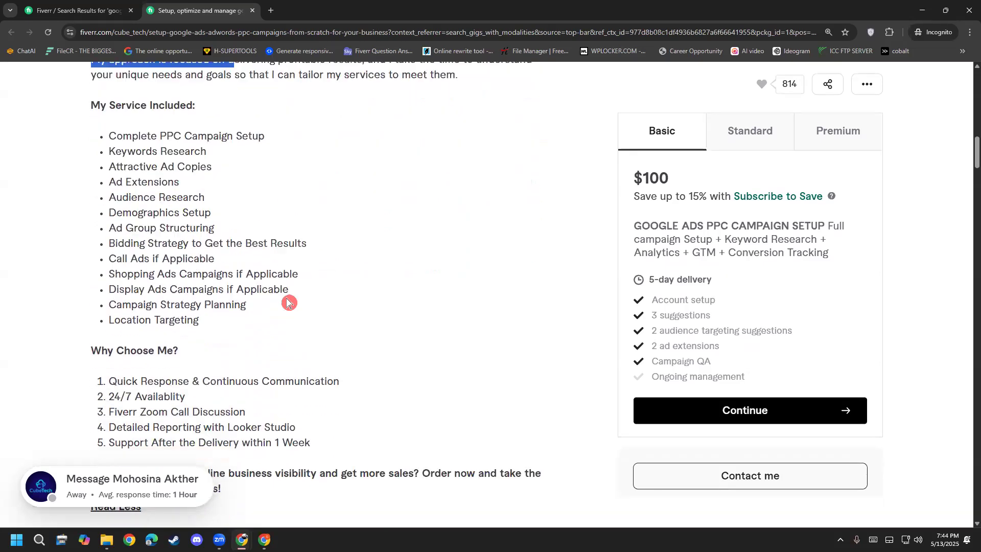
scroll(335, 388, "down", 1)
scroll(309, 473, "up", 1)
scroll(316, 449, "up", 4)
left_click(301, 423)
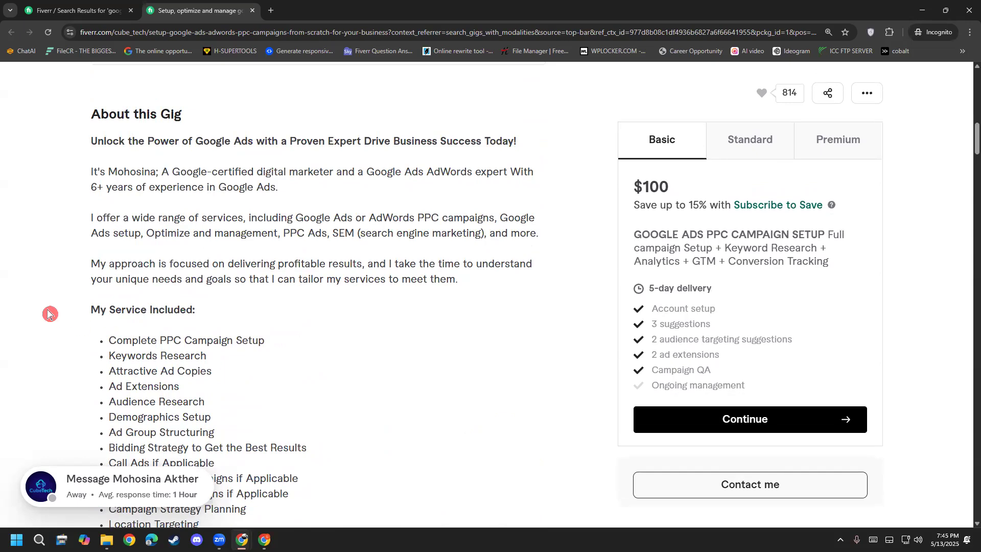
scroll(42, 325, "down", 1)
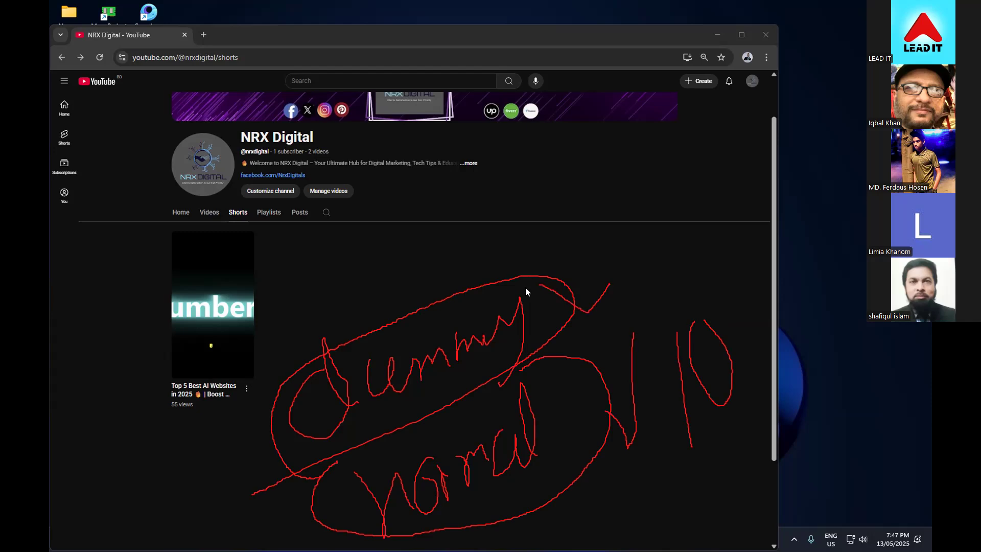
- Clear the red annotations over the YouTube channel page and search the web for "google"
key("Escape")
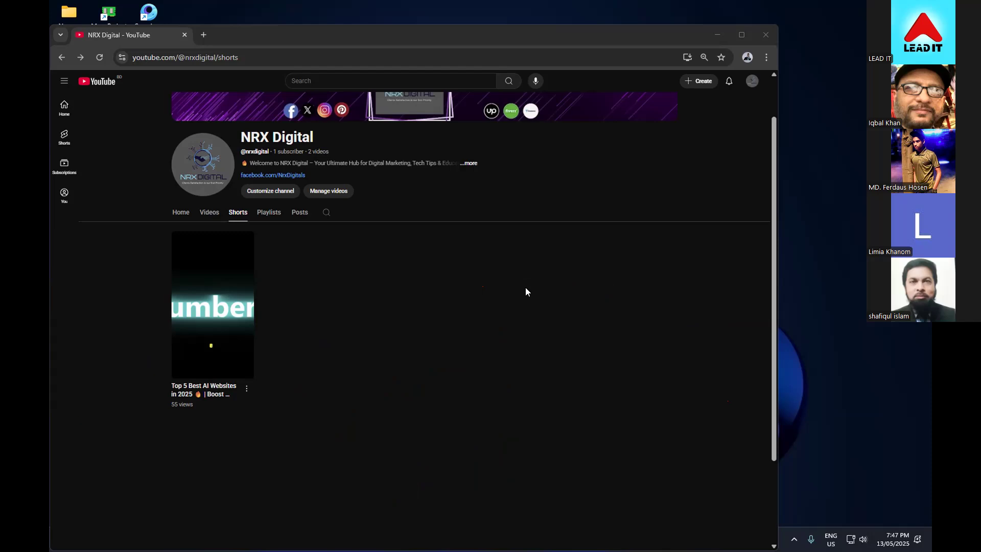
left_click(290, 57)
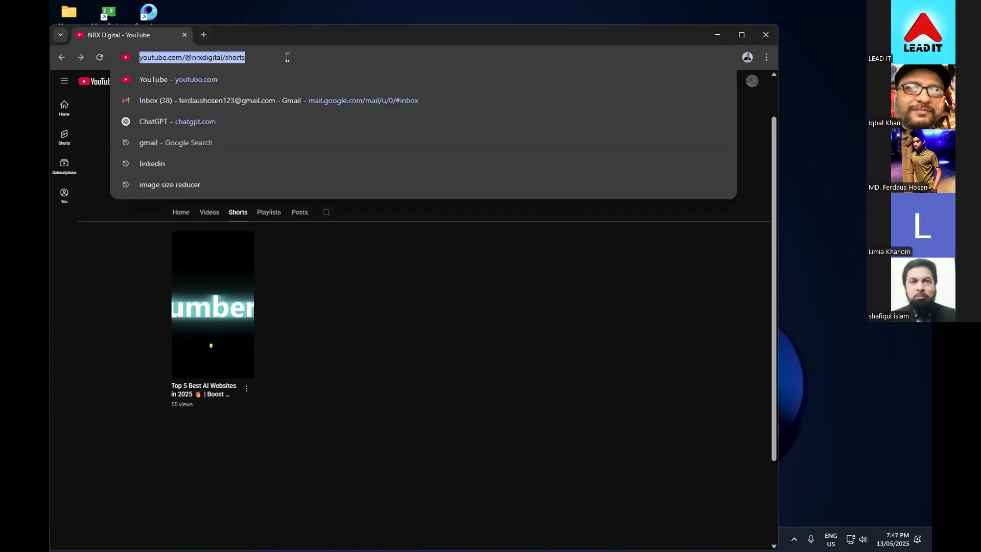
type("google")
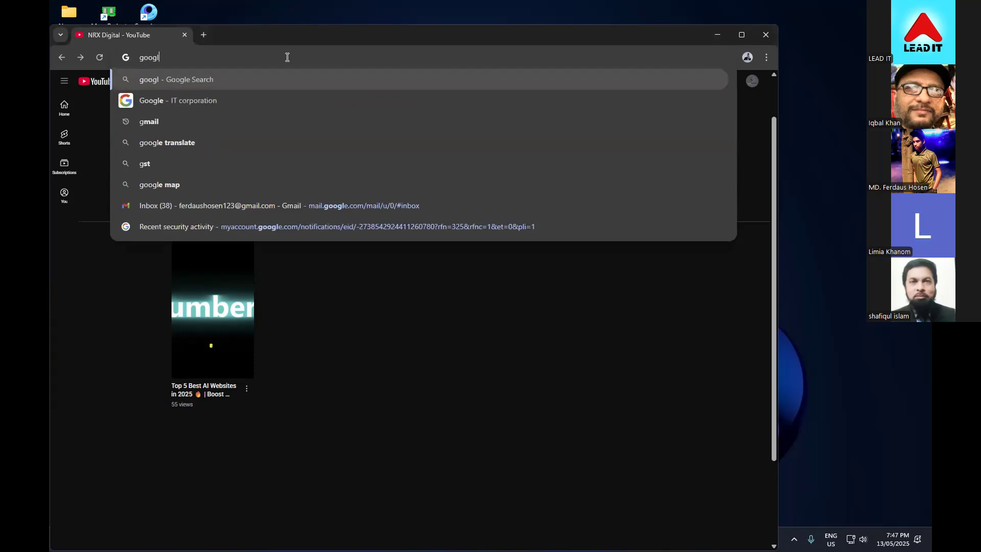
key("Return")
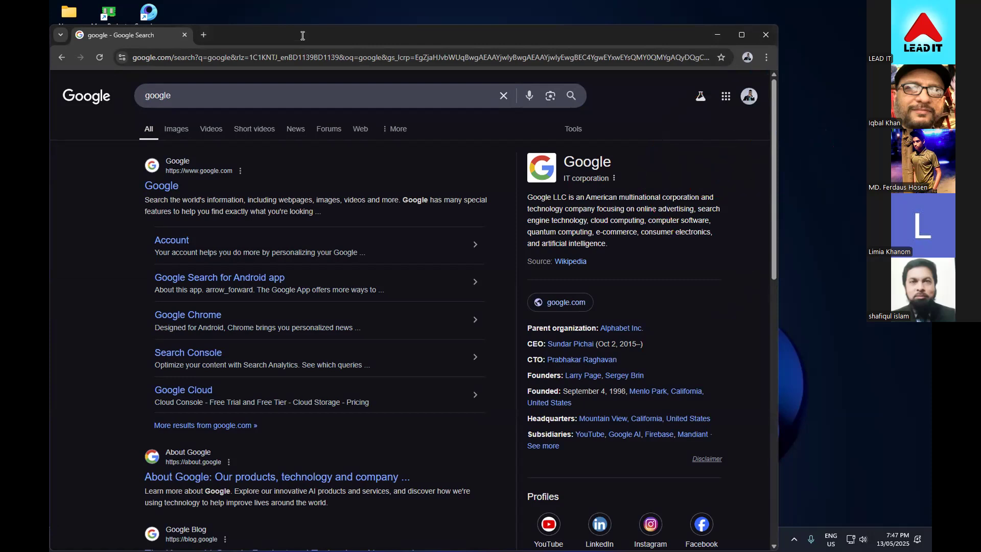
left_click(488, 89)
left_click(502, 97)
left_click(663, 96)
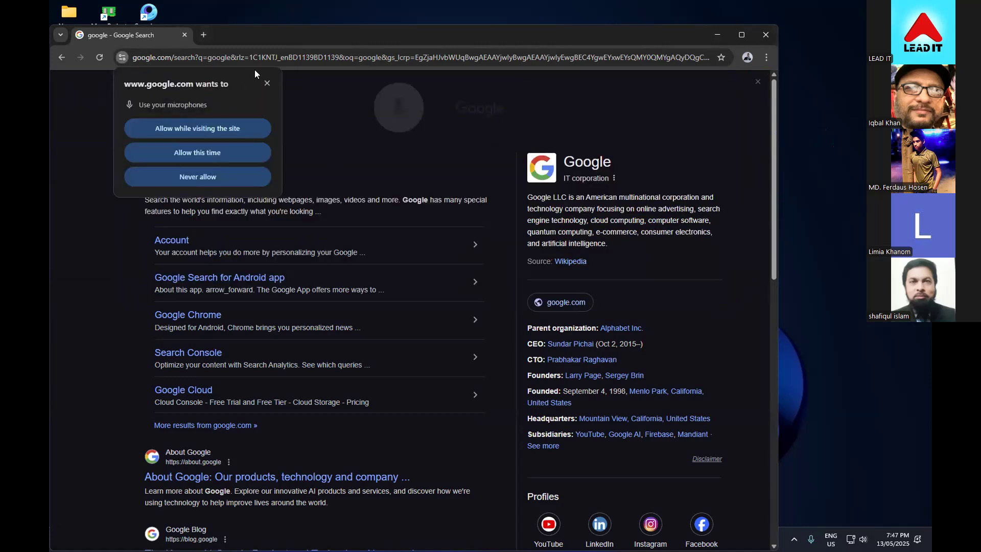
left_click(265, 83)
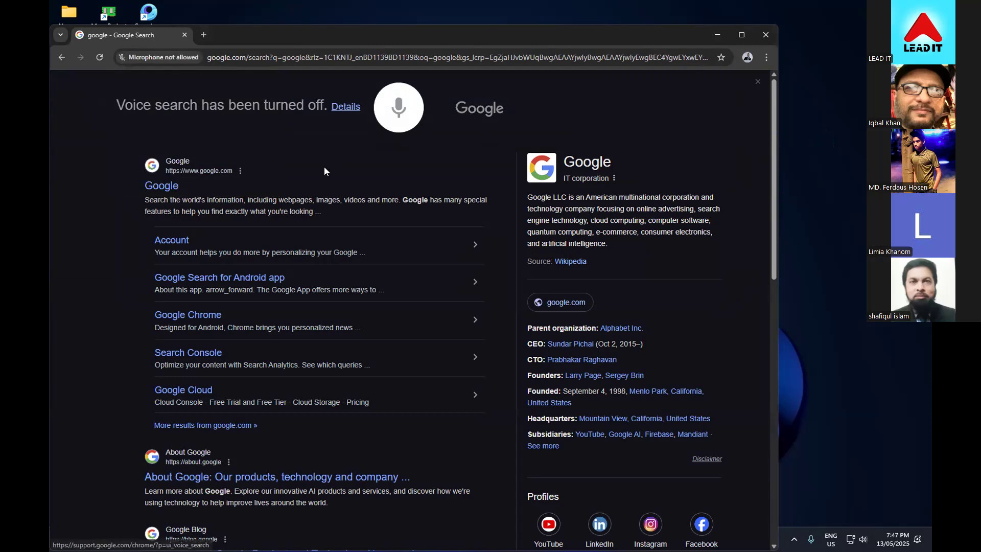
- Dismiss the voice search notice and open Google Ads from the Google apps collection
left_click(758, 83)
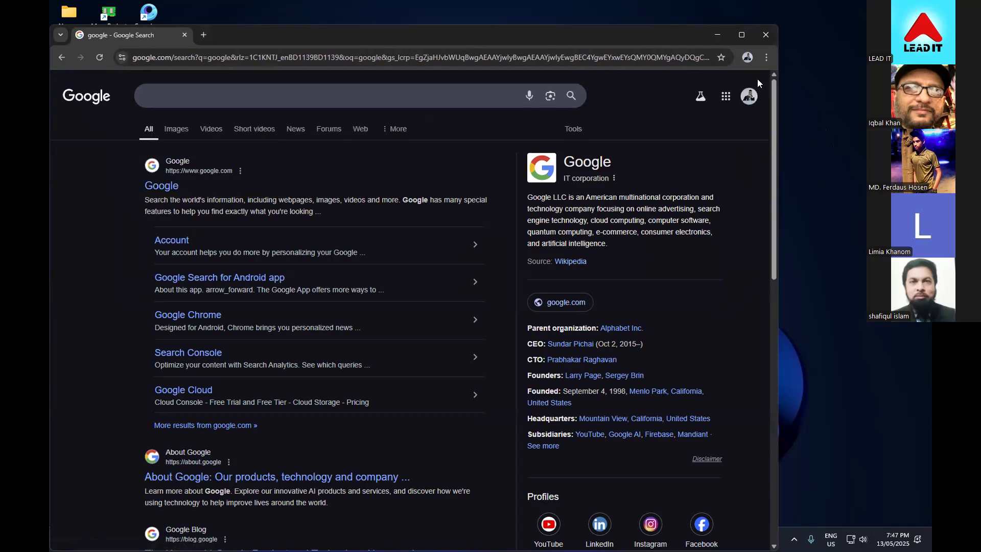
left_click(722, 101)
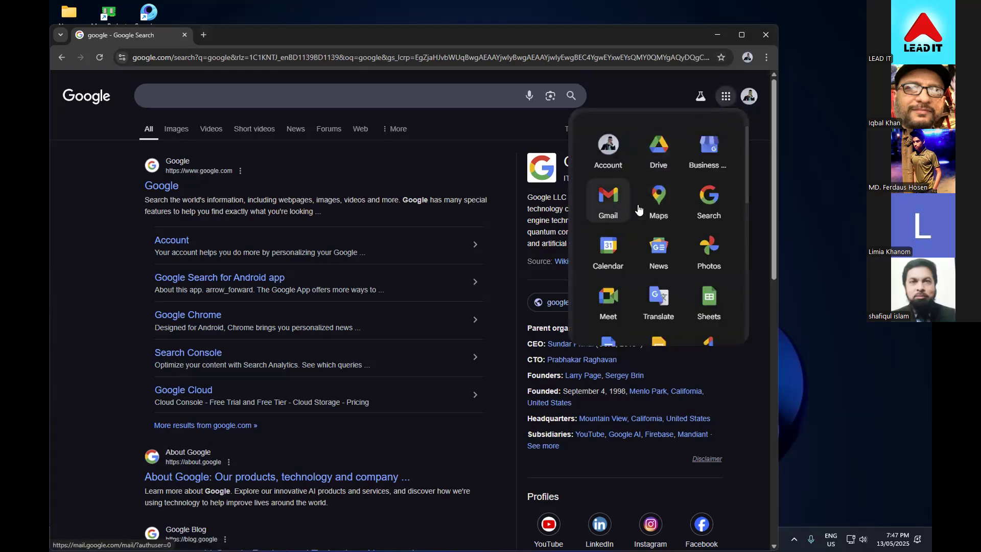
scroll(641, 209, "down", 3)
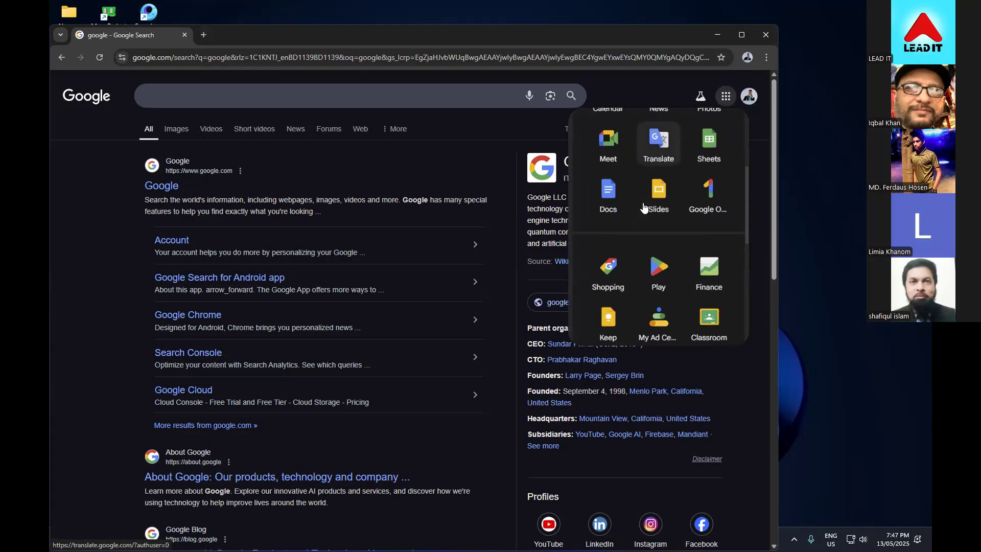
scroll(645, 207, "down", 3)
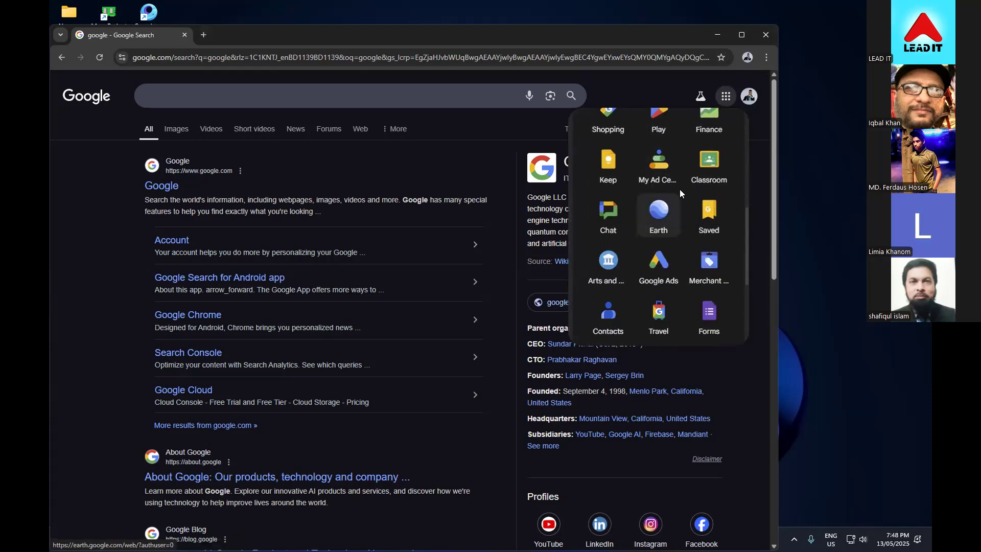
left_click(660, 266)
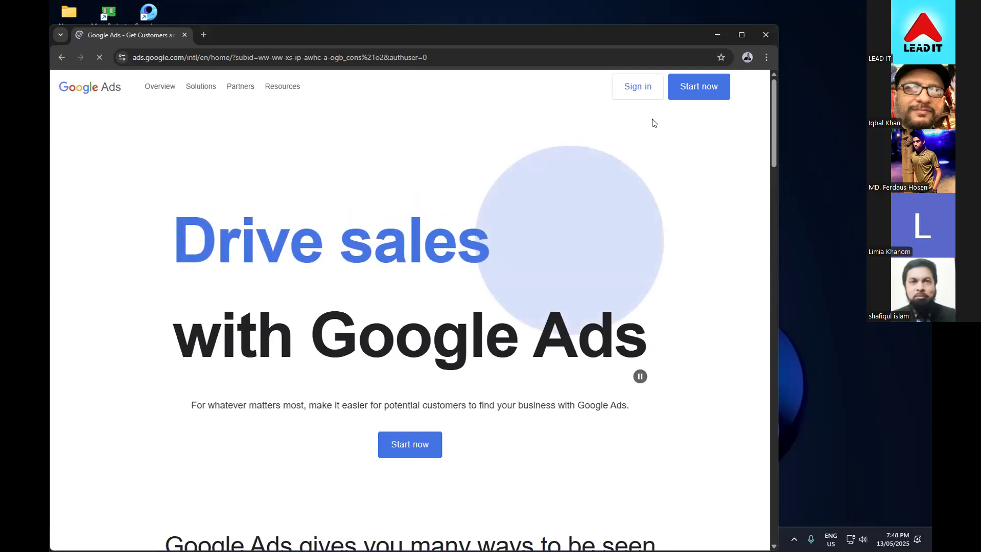
- Examine the Overview options and check which Google account is signed in, highlighting its e-mail address
left_click(173, 91)
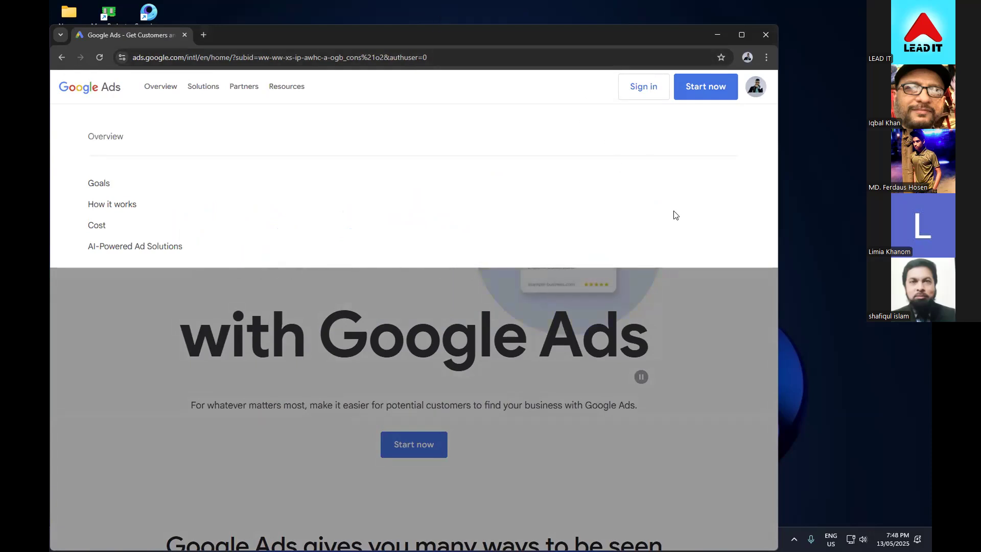
left_click(757, 87)
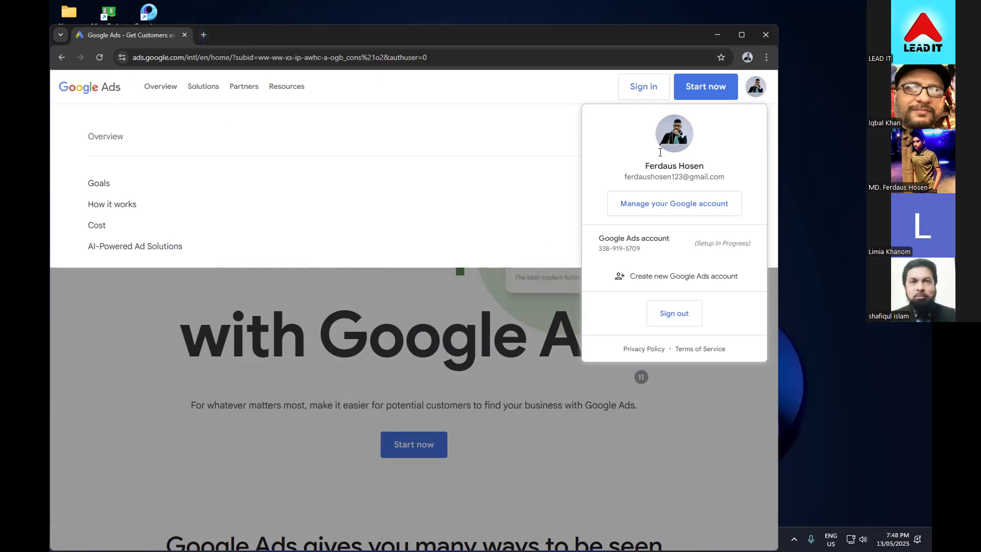
left_click_drag(634, 176, 706, 176)
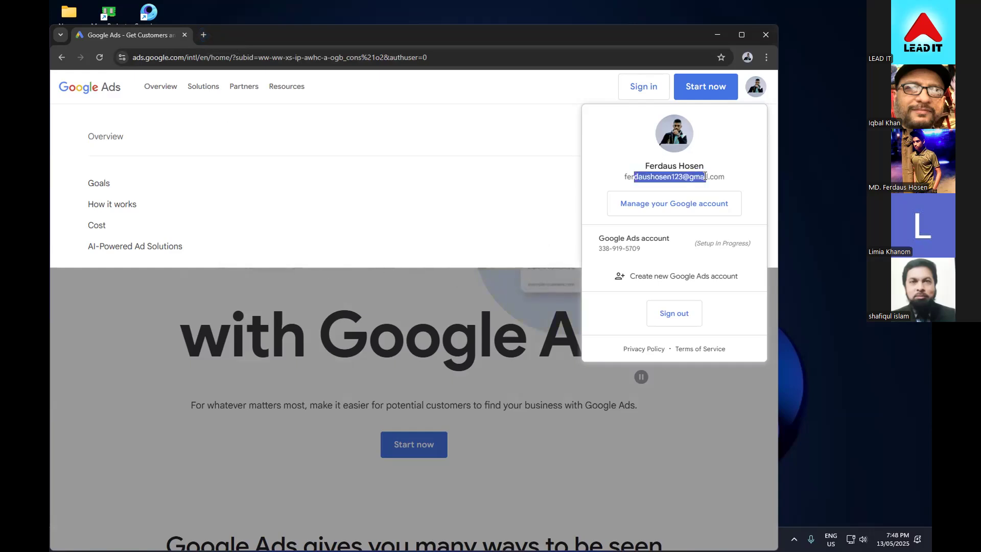
left_click(705, 176)
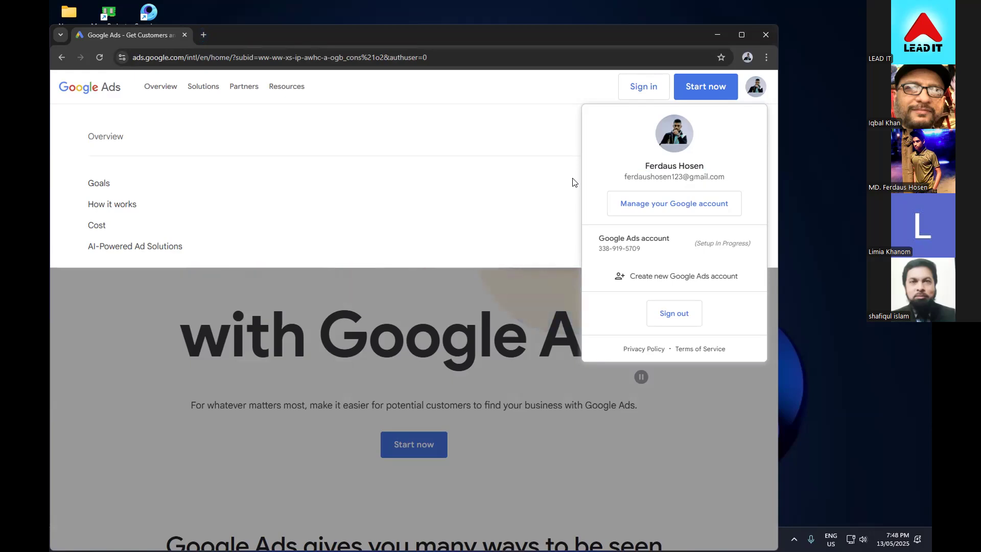
left_click_drag(622, 178, 597, 178)
left_click(735, 179)
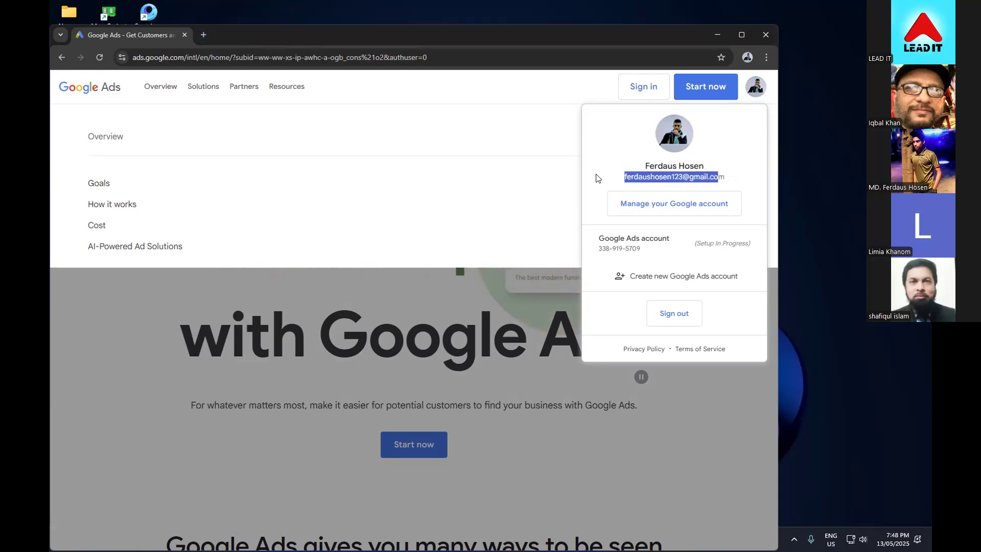
left_click(596, 177)
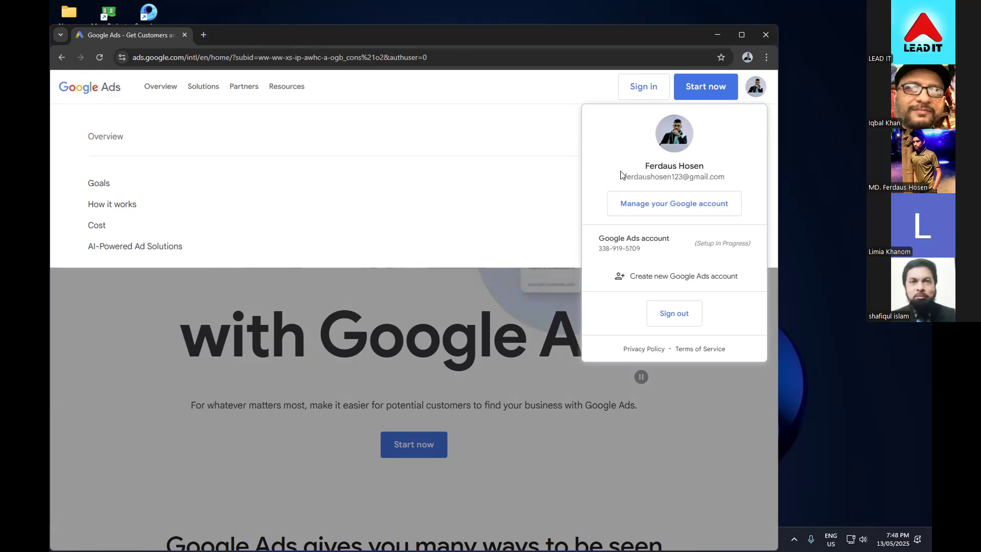
left_click(482, 149)
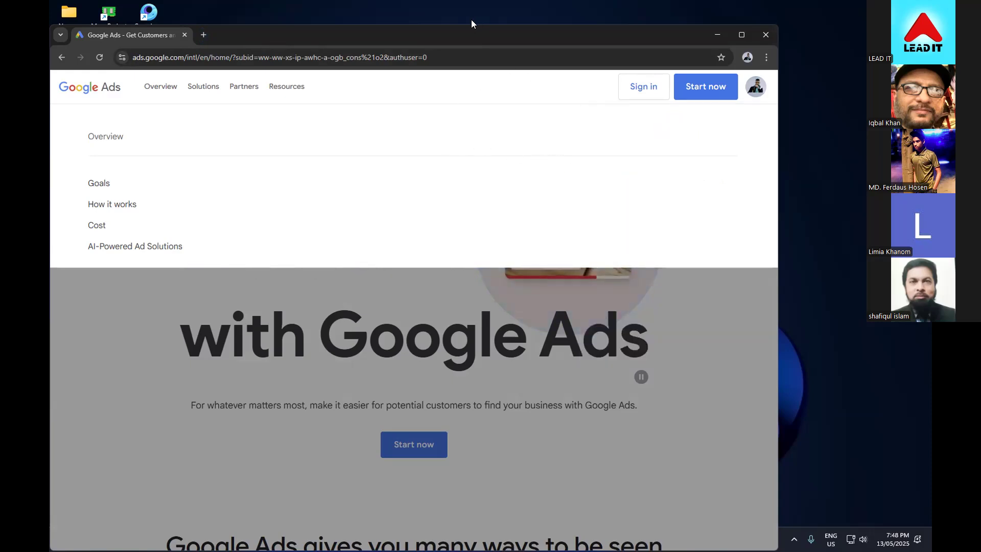
- Open the Keyword Planner page from the Google Ads solutions and go to Keyword Planner
left_click(217, 89)
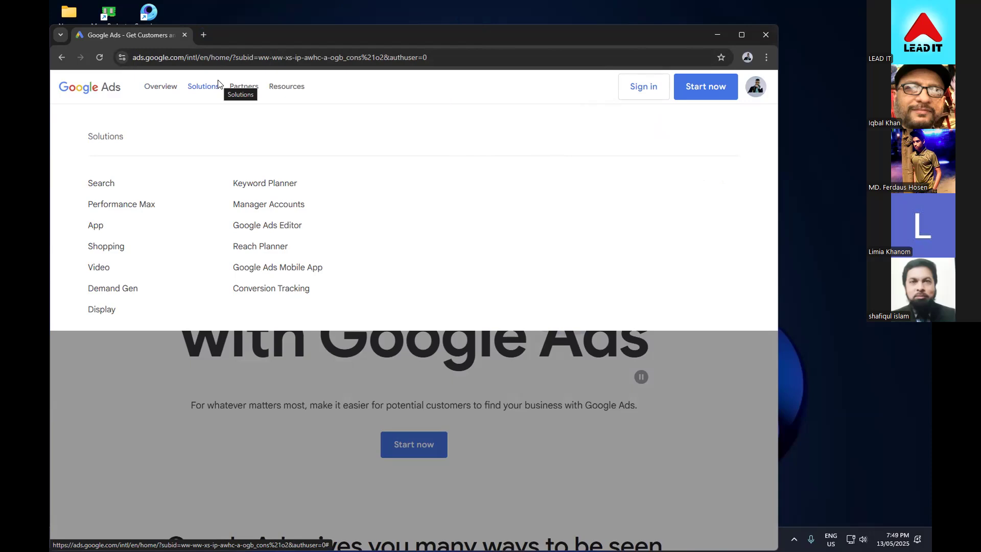
left_click(249, 185)
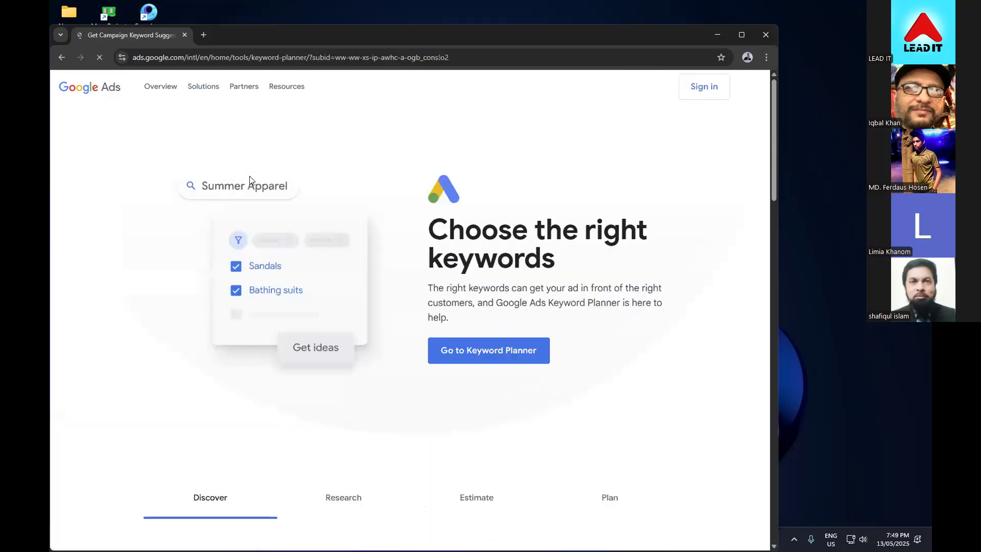
left_click(480, 351)
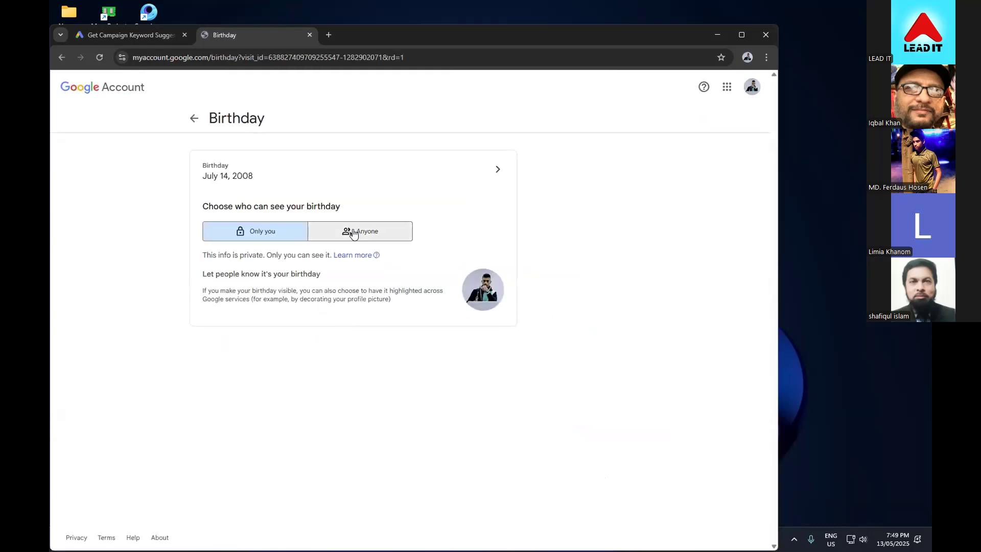
- Make the Google account's birthday visible to Anyone, and open the birth year for editing before closing the page unsaved
left_click(356, 232)
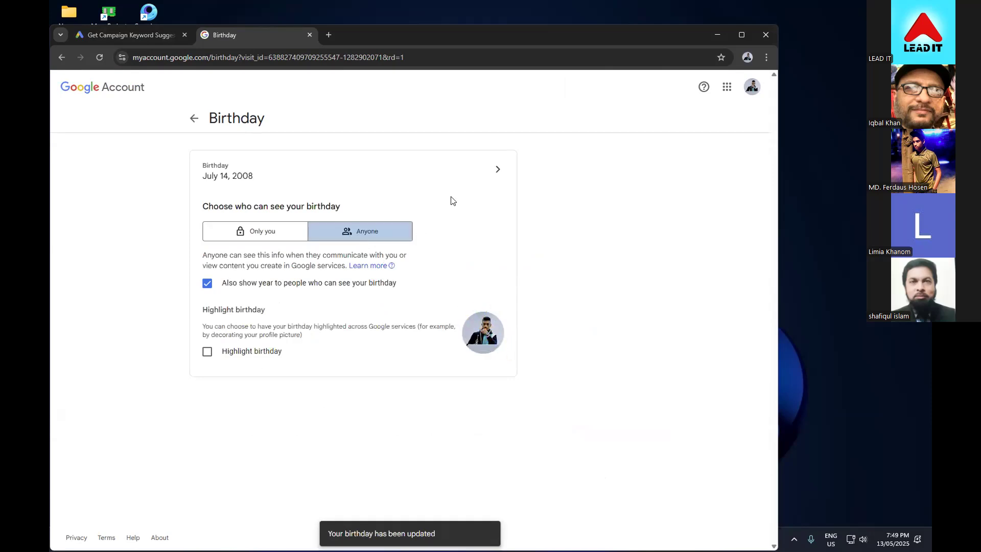
left_click(498, 174)
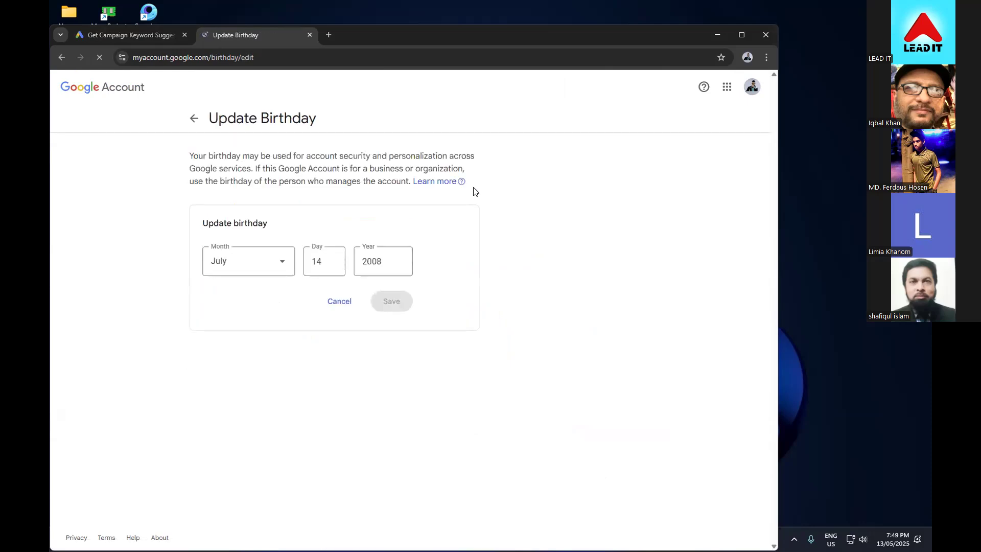
left_click(384, 264)
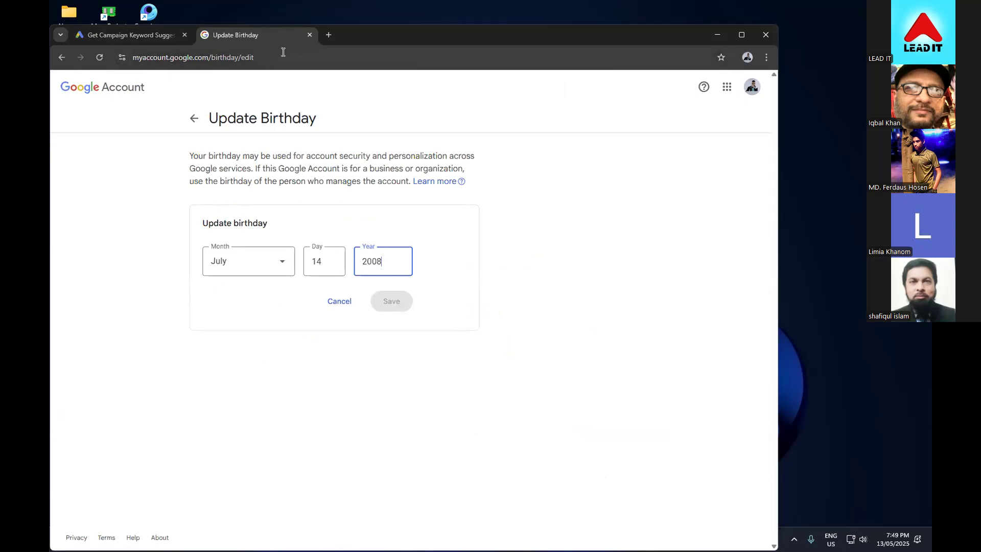
left_click(305, 35)
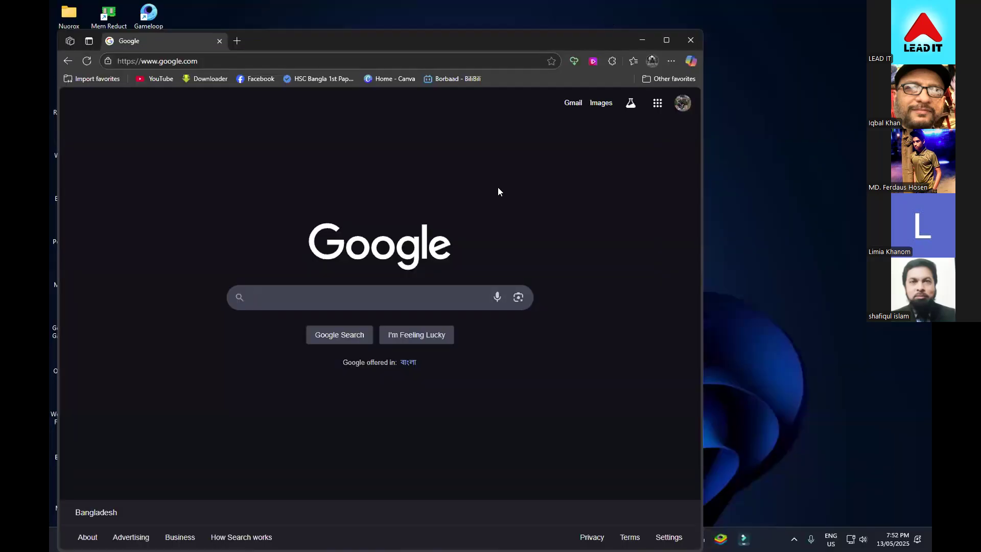
- In the other browser window, open Google Ads from the Google apps collection
left_click(655, 104)
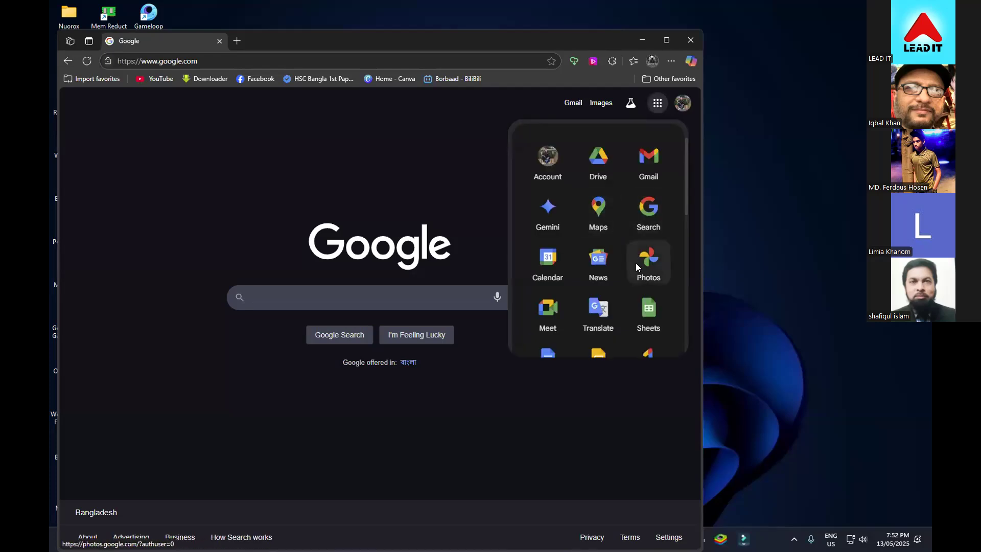
scroll(636, 263, "down", 1)
scroll(636, 263, "down", 3)
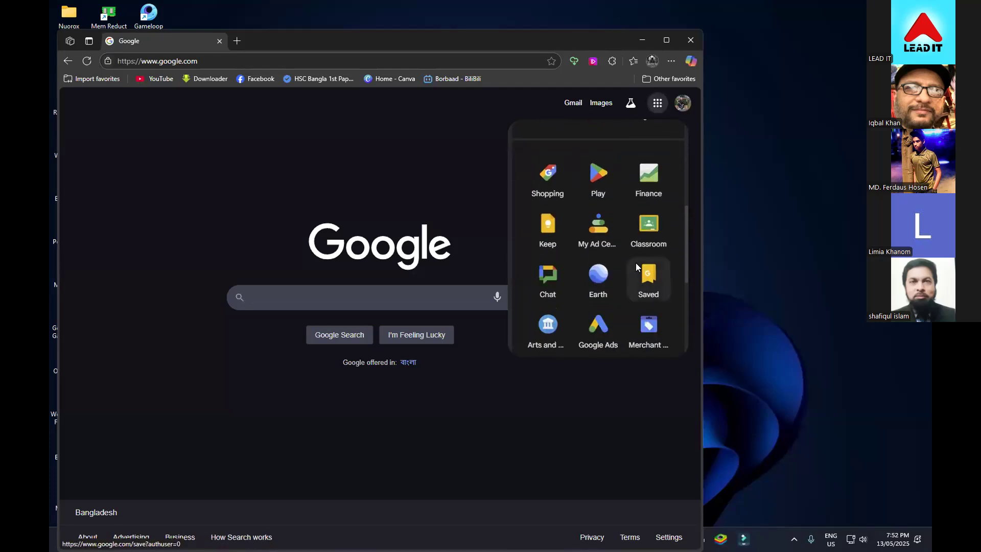
left_click(592, 328)
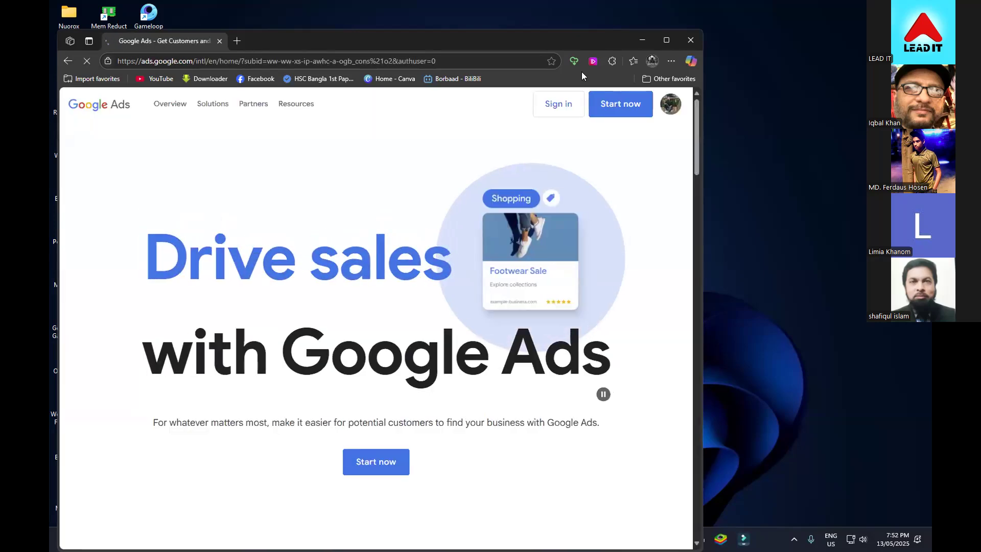
- Find Keyword Planner among the Google Ads solutions and launch it with this window's account
left_click(203, 105)
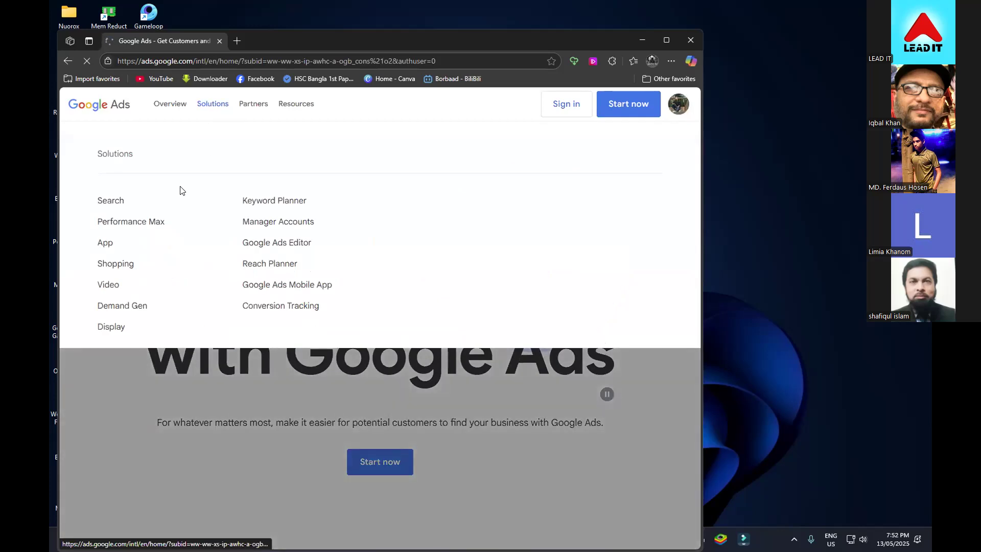
left_click(277, 203)
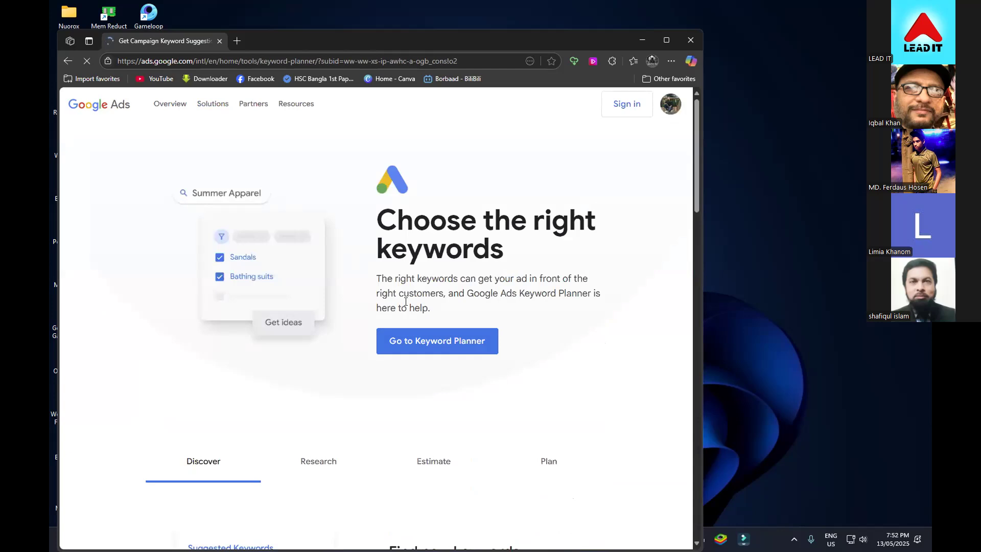
left_click(443, 344)
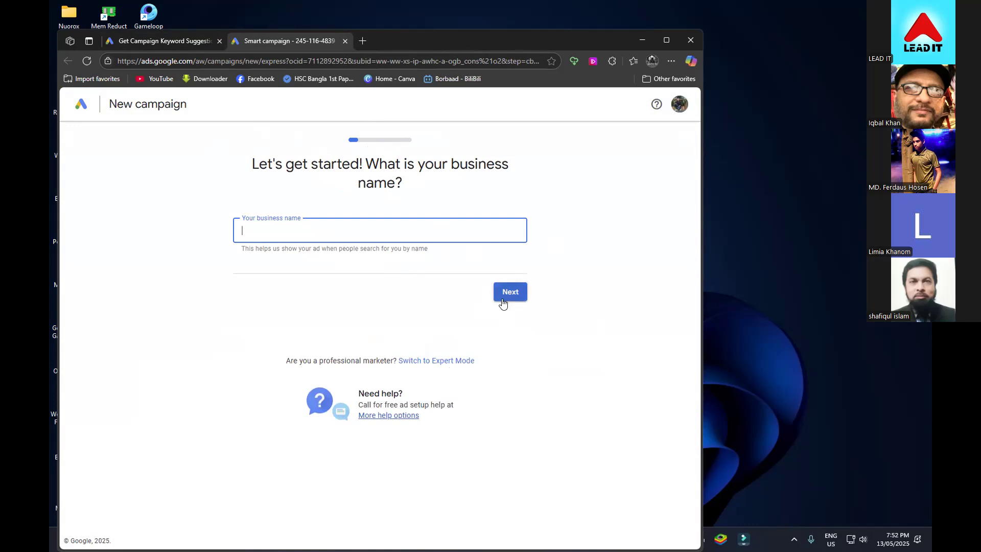
- Remove the Google Ads account whose setup is in progress, and sign in to Google Ads again
left_click(684, 106)
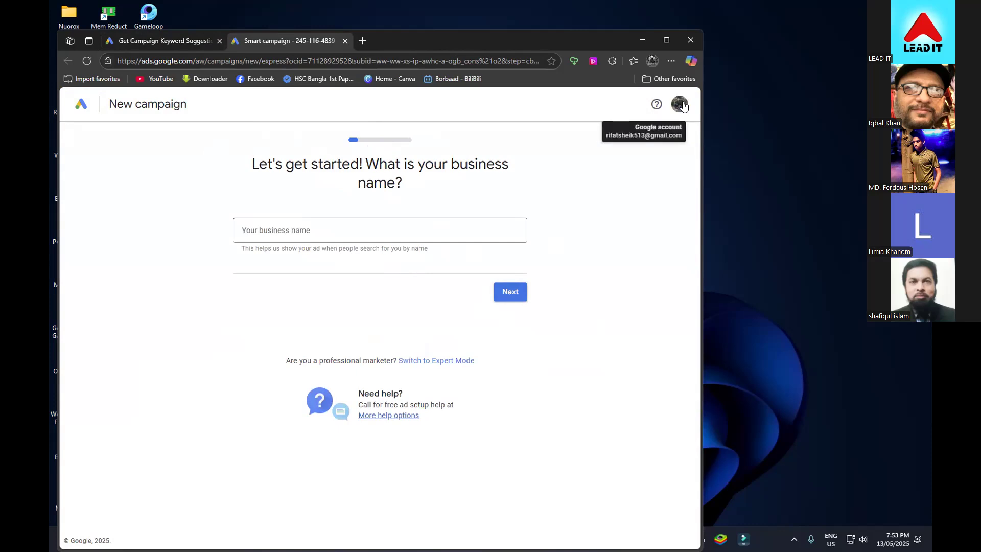
left_click(683, 106)
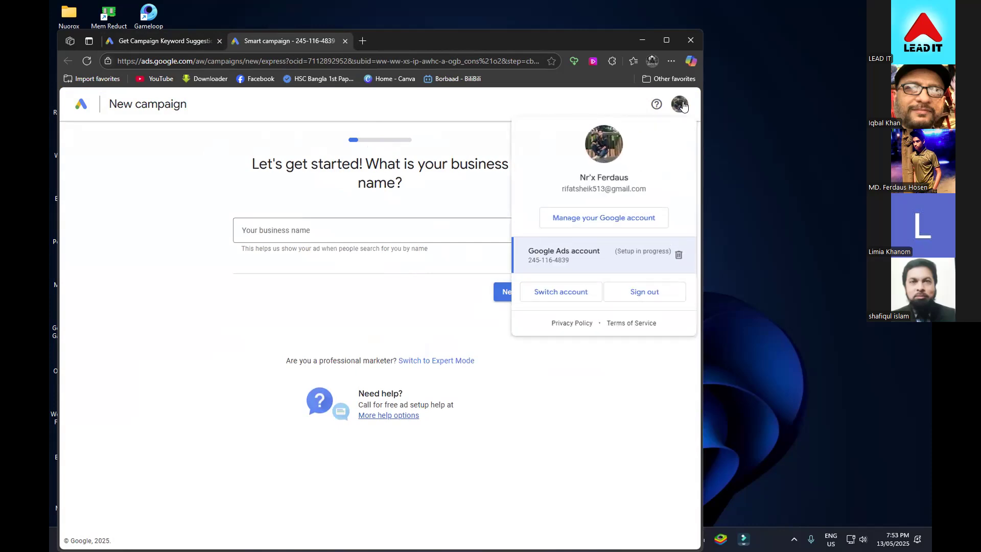
left_click(675, 256)
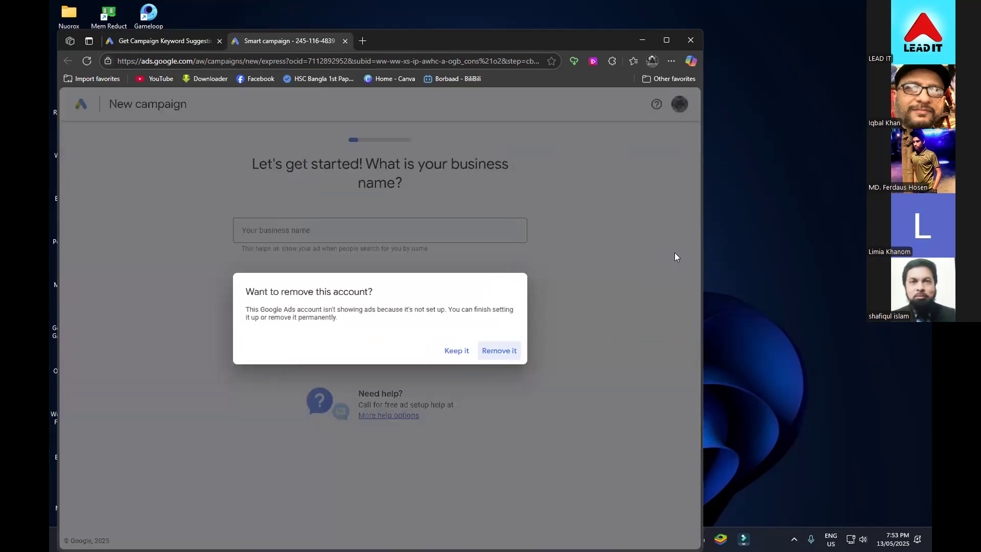
left_click(480, 356)
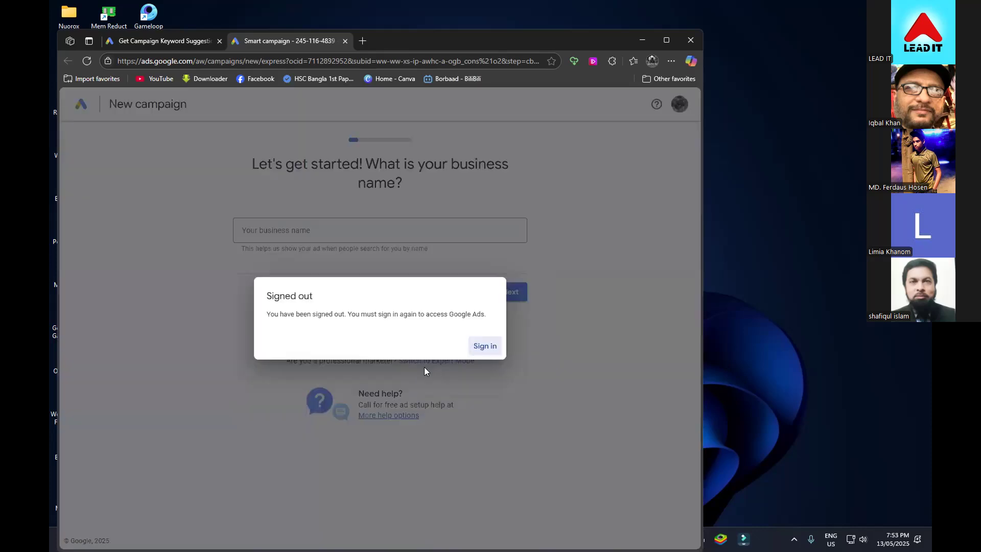
left_click(485, 346)
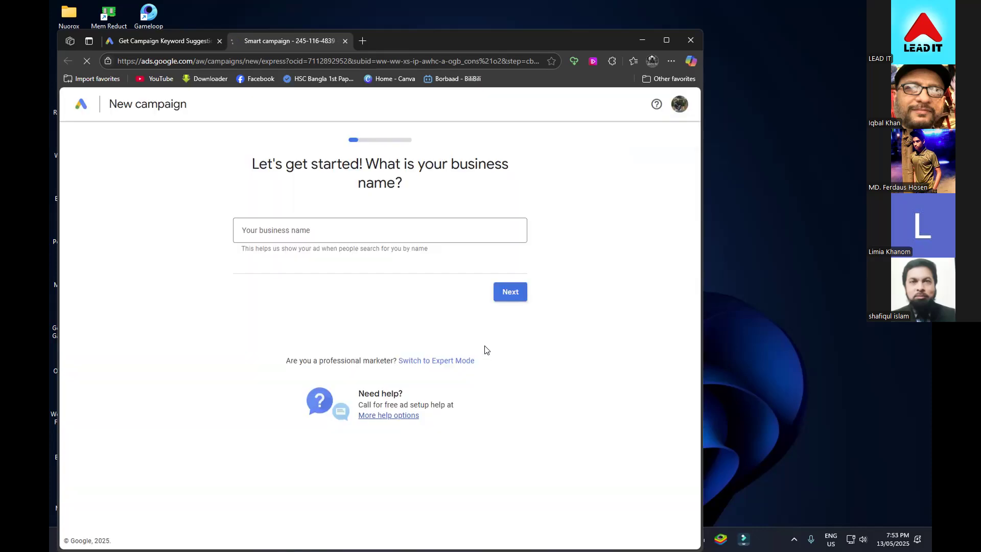
- Close the Keyword Planner page, create a new Google Ads account and dismiss the first-campaign introduction
left_click(219, 41)
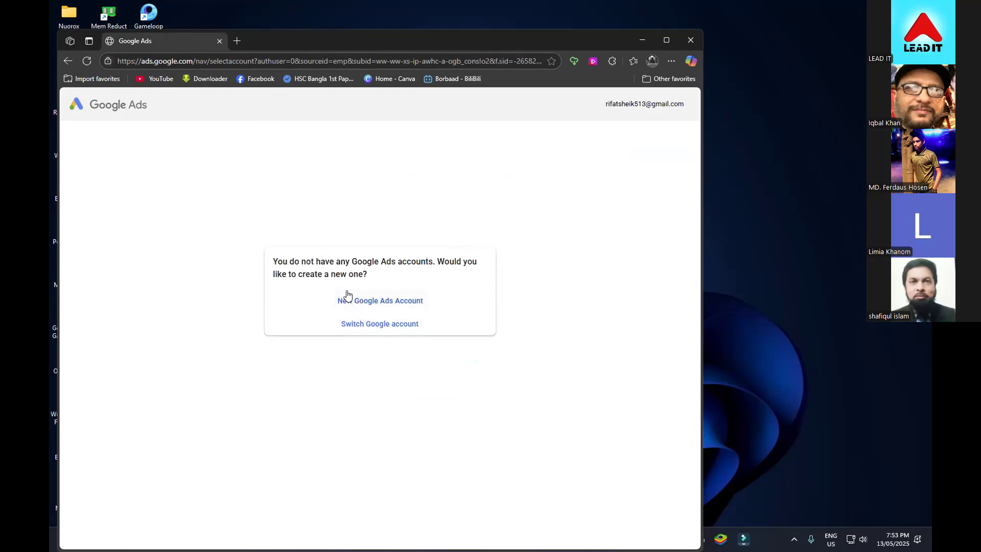
left_click(365, 301)
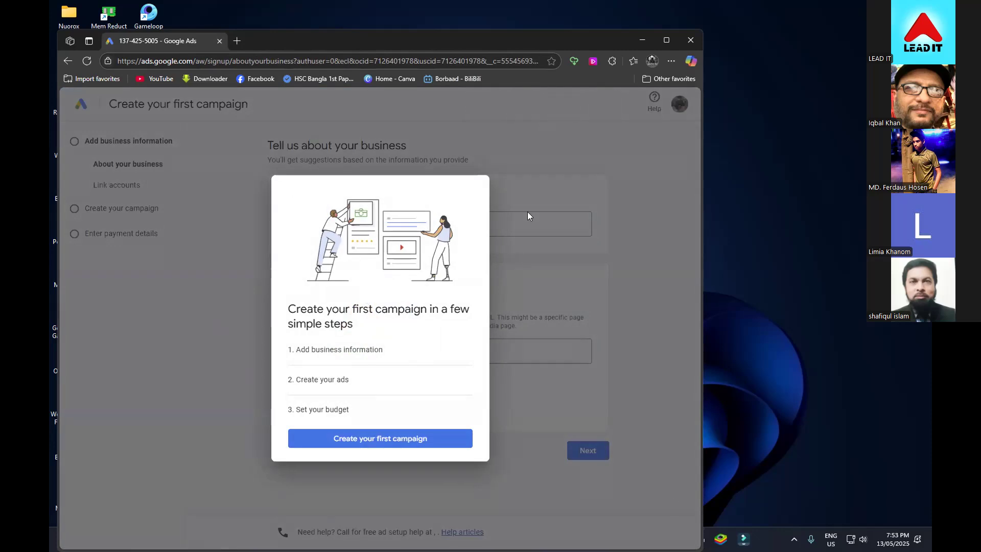
left_click(209, 422)
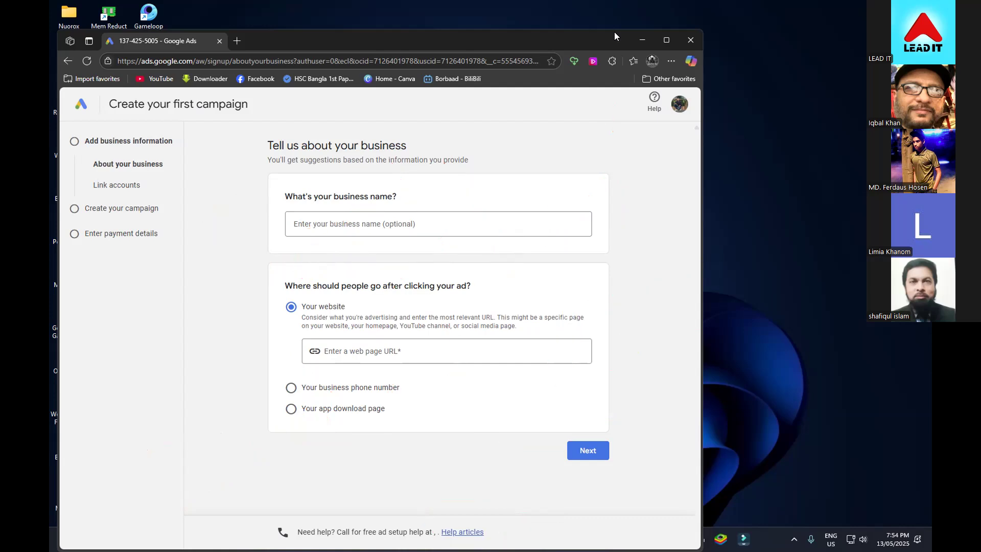
- Open the Help articles for the business information form
key("Tab")
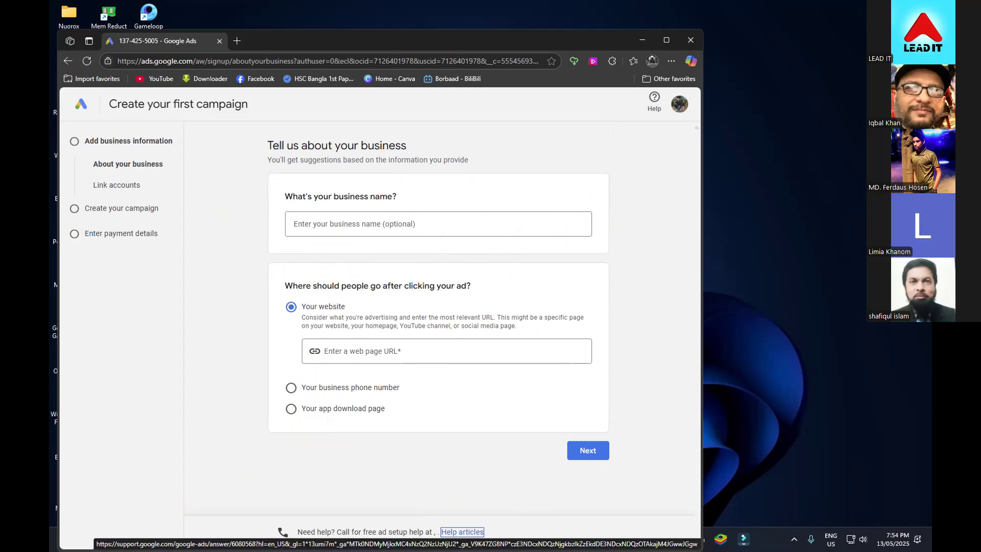
left_click(452, 525)
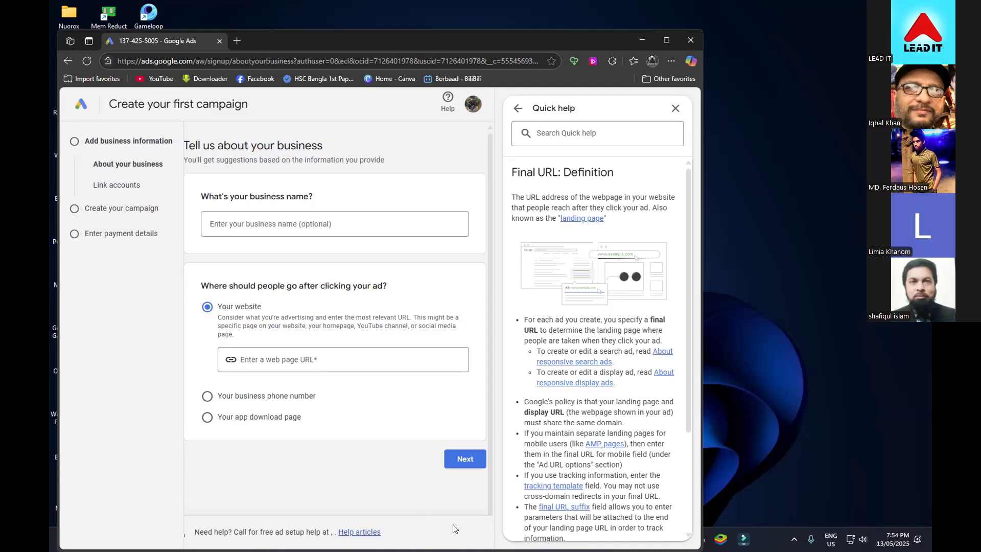
- Search Quick help for "Dashboard" and open the "Create and edit dashboards" article
left_click(594, 128)
type("Dashbpoa")
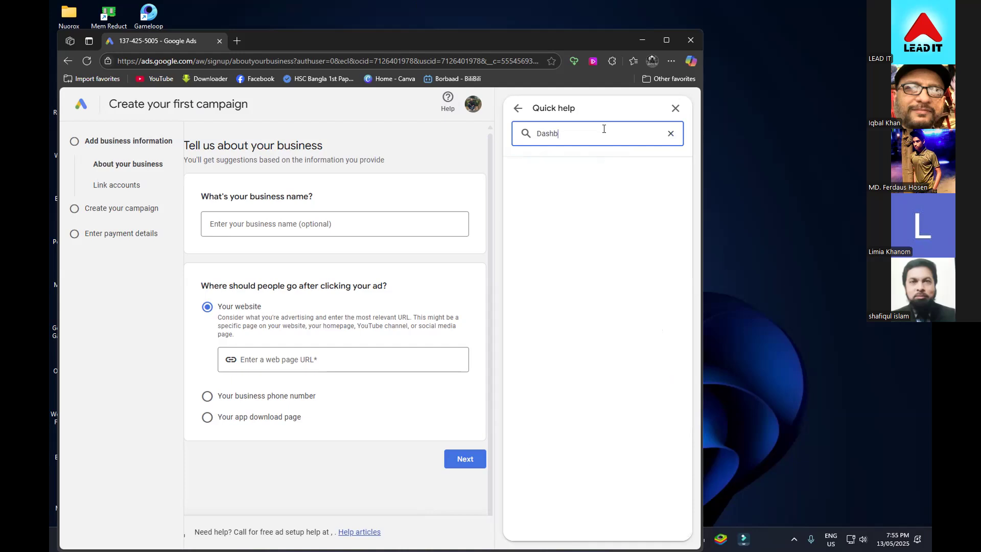
key("BackSpace")
key("BackSpace")
key("BackSpace")
type("oard")
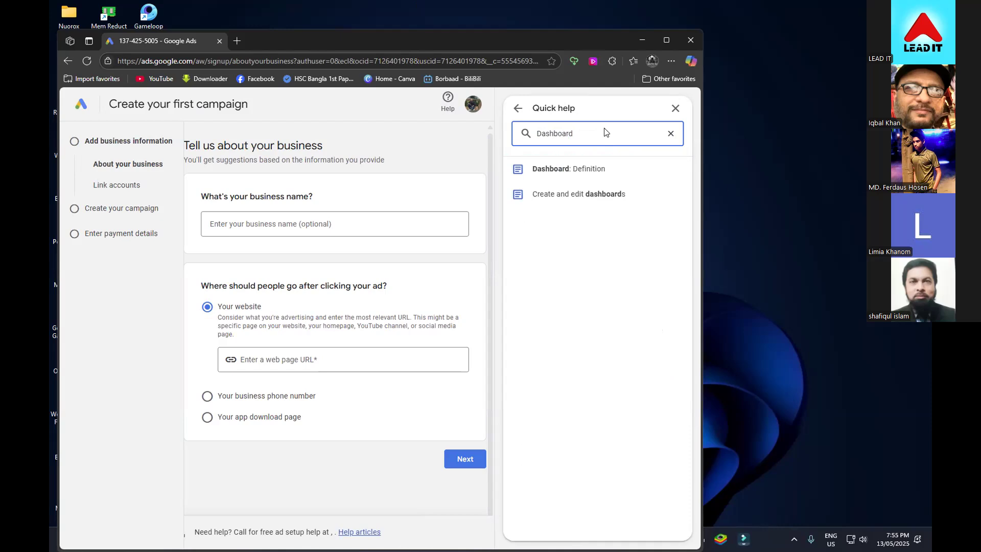
left_click(551, 197)
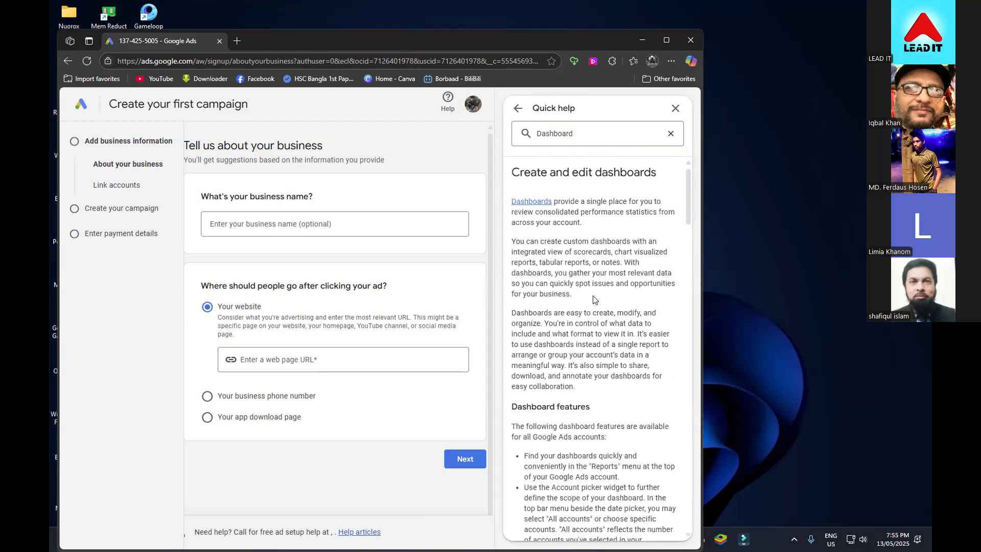
- Follow the Dashboards link in the article's dashboard creation instructions, then close Quick help and dismiss the Dashboards welcome message
scroll(594, 300, "down", 2)
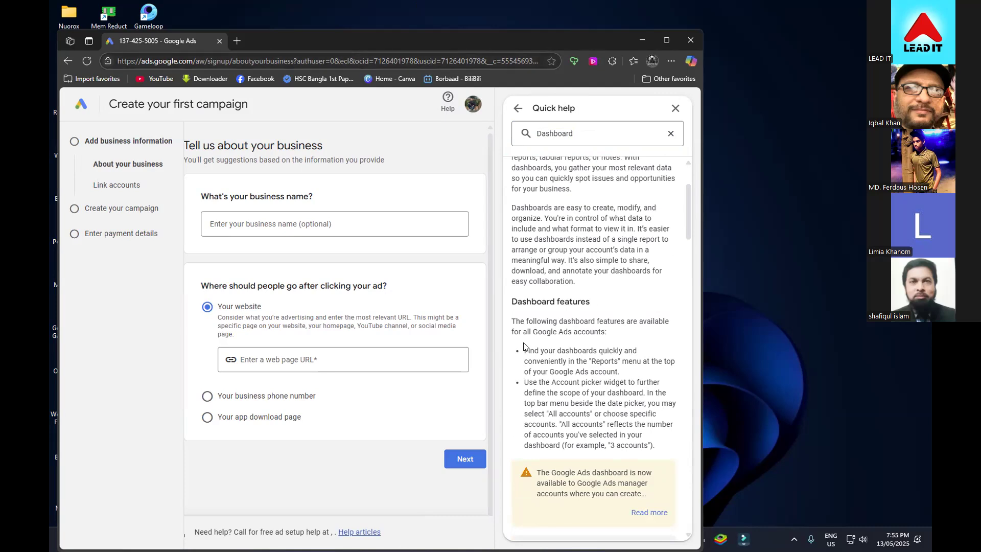
scroll(566, 316, "down", 3)
scroll(566, 316, "down", 3)
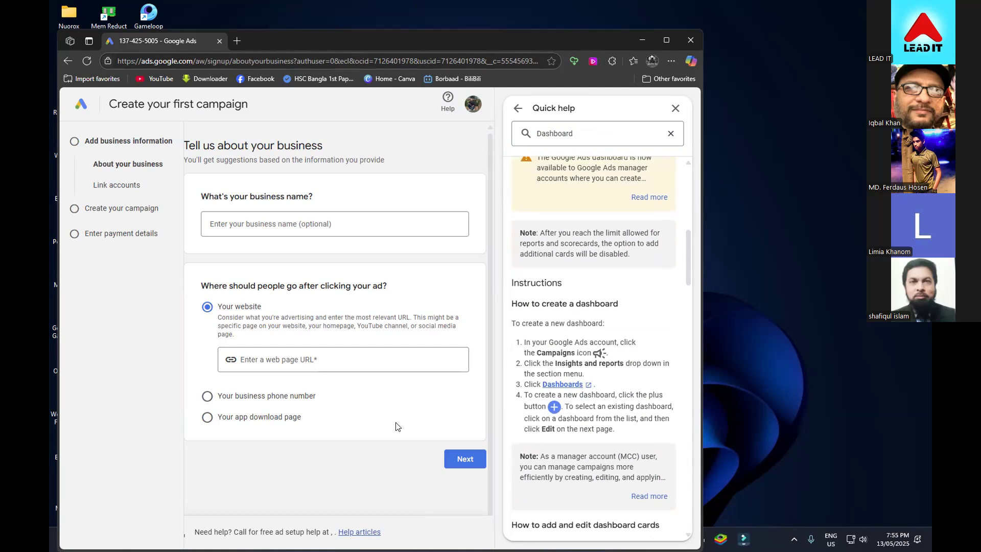
scroll(588, 270, "down", 2)
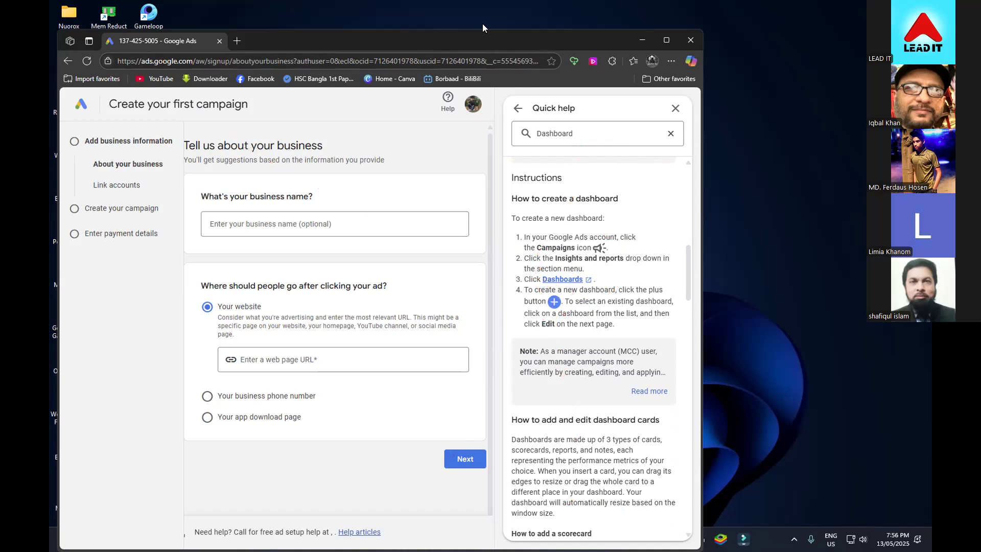
left_click(565, 282)
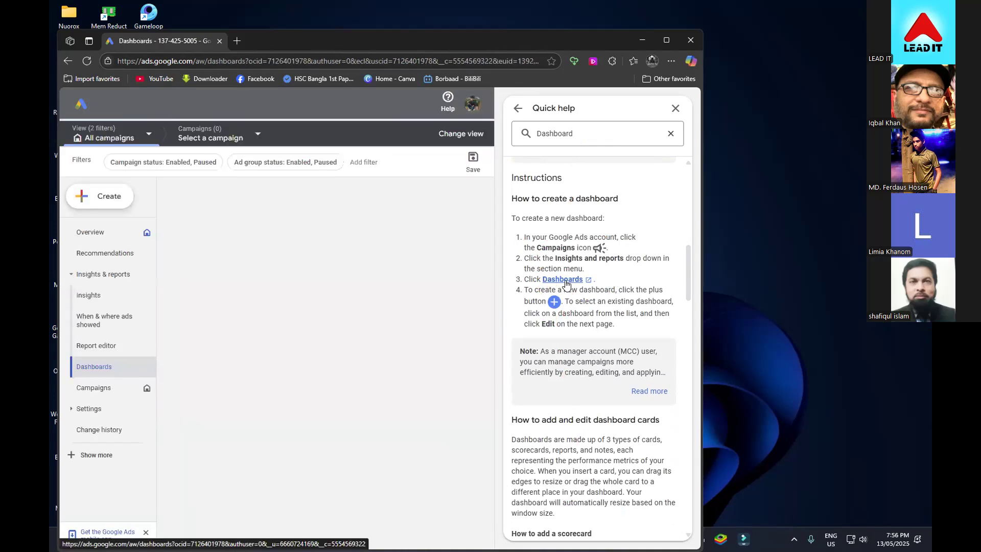
left_click(675, 106)
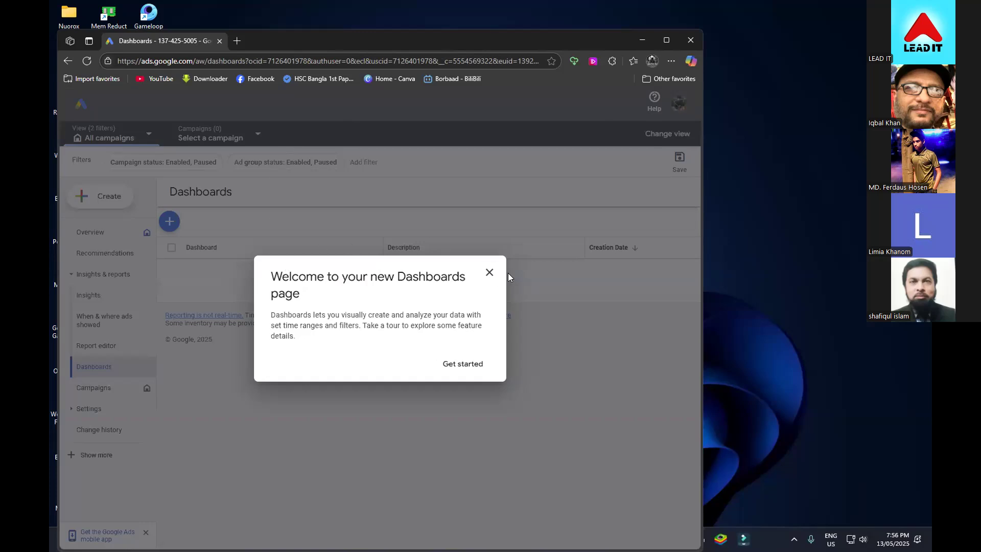
left_click(490, 272)
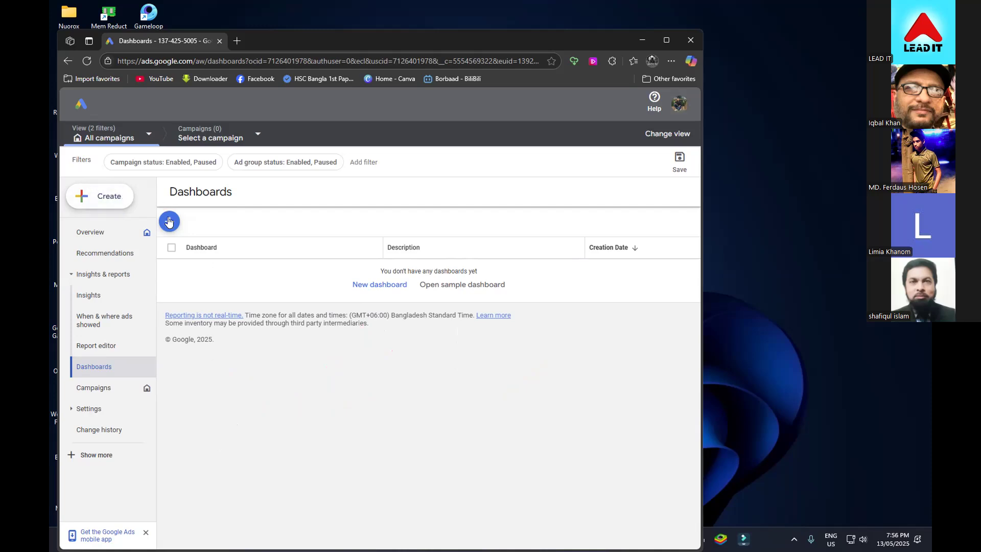
- Start a new campaign, choose "Create a campaign without guidance" as the objective and review the campaign types
left_click(108, 194)
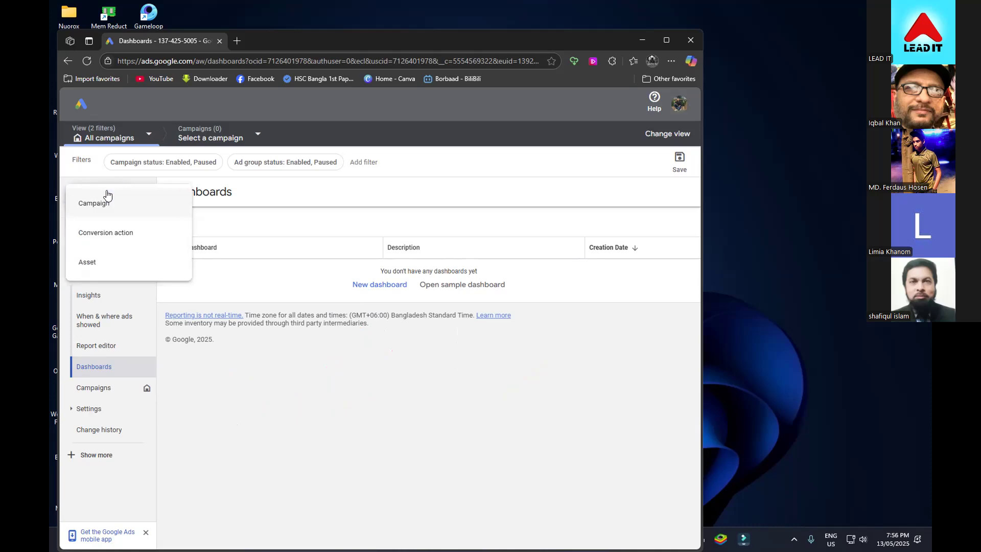
left_click(109, 207)
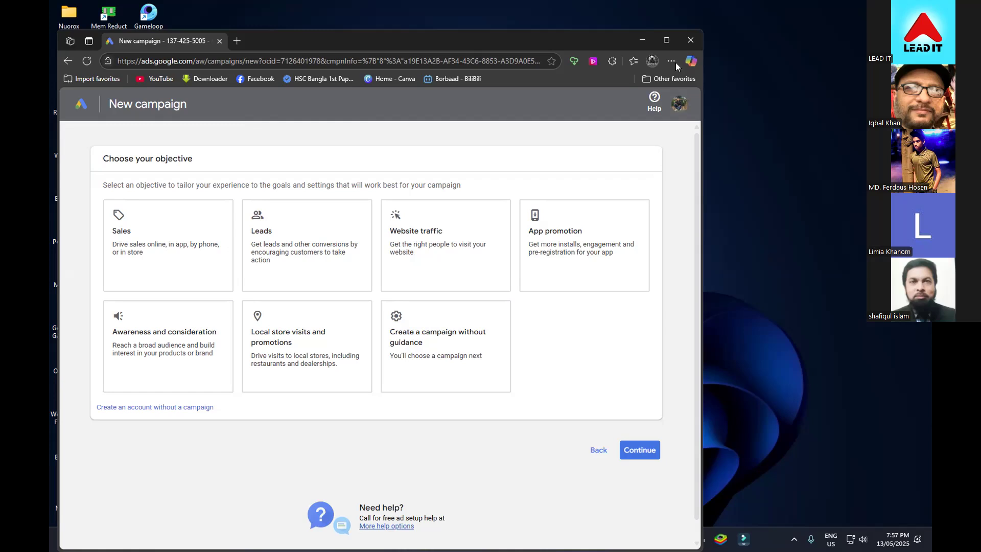
left_click(414, 260)
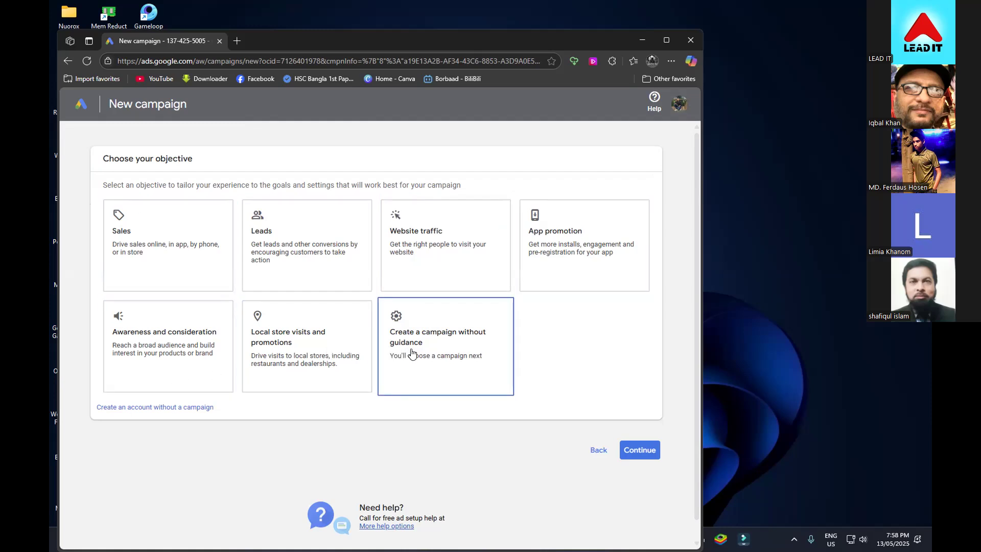
left_click(412, 353)
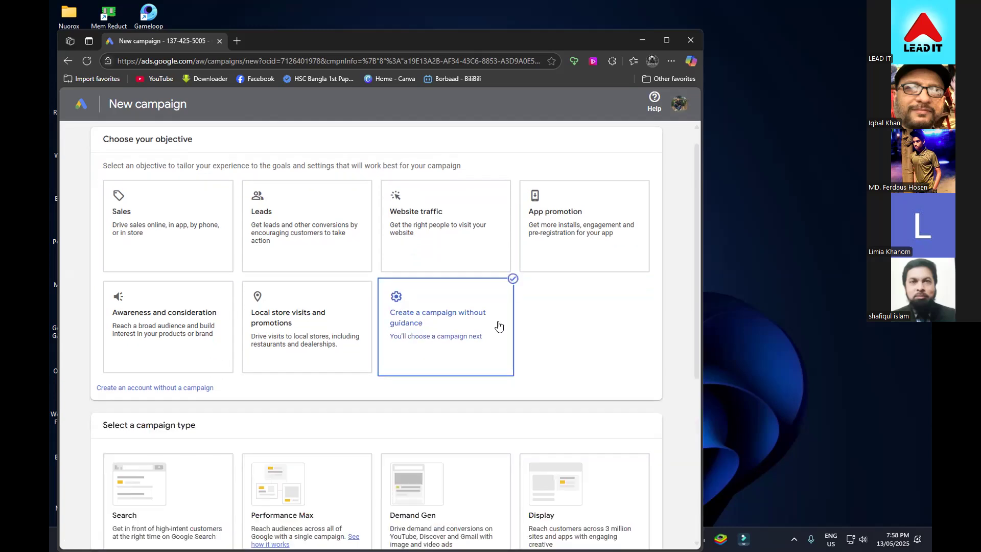
scroll(579, 322, "down", 2)
scroll(579, 322, "down", 1)
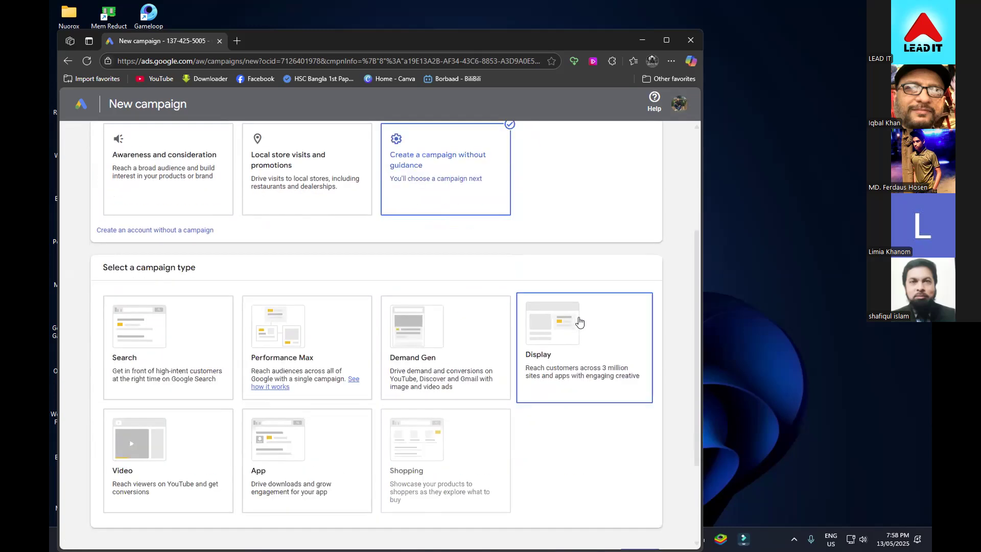
scroll(620, 446, "down", 1)
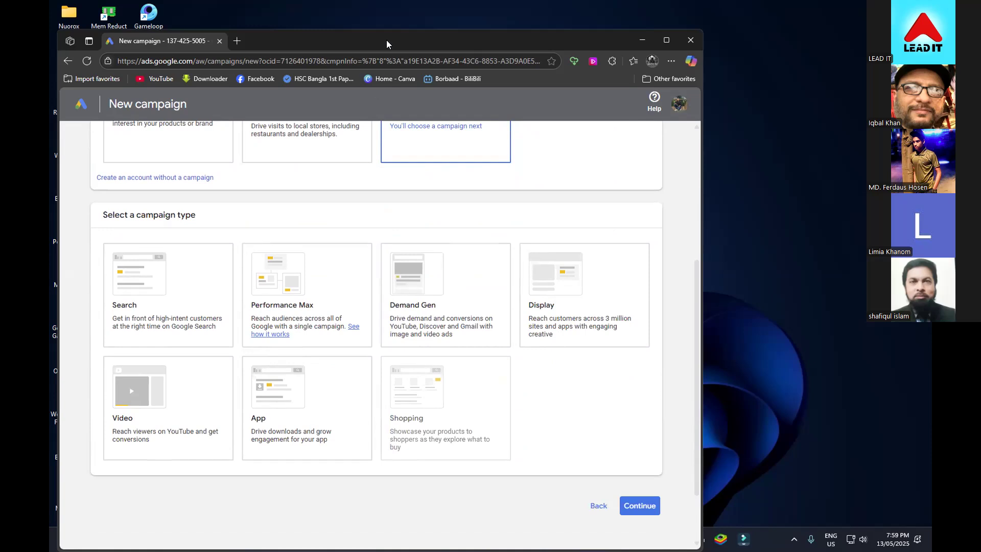
scroll(448, 274, "up", 1)
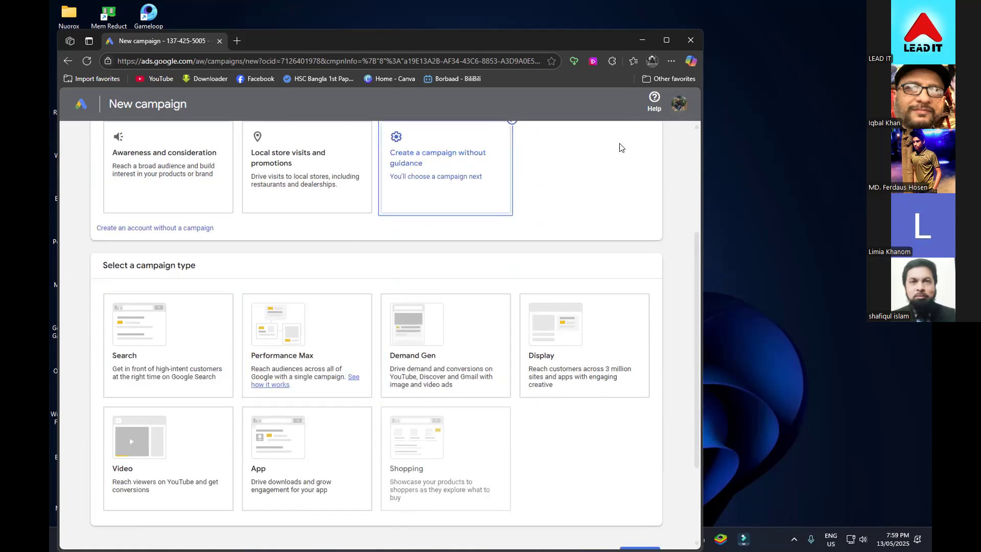
- Open a new InPrivate window, search for "google", open the Google homepage and close the search results page
left_click(671, 61)
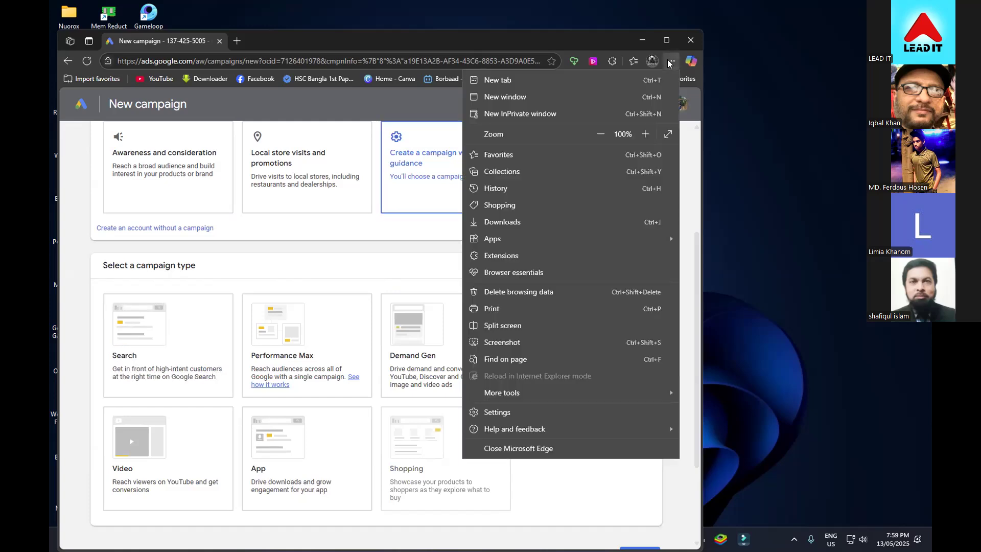
left_click(506, 112)
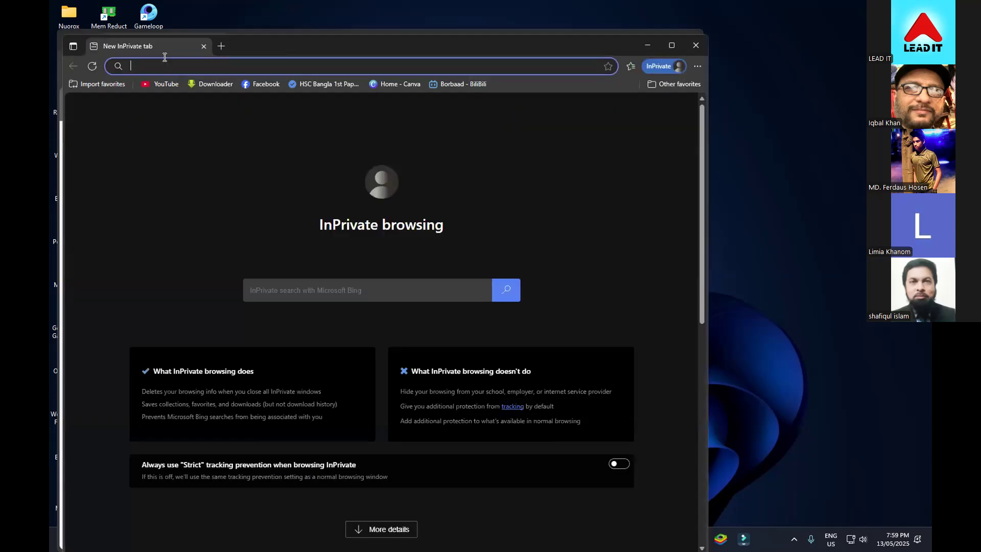
type("google")
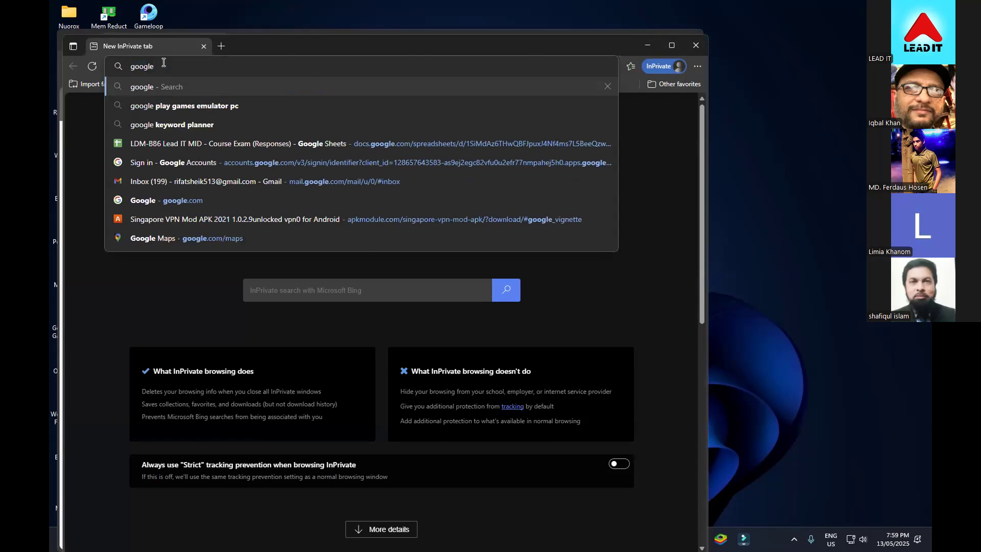
key("Return")
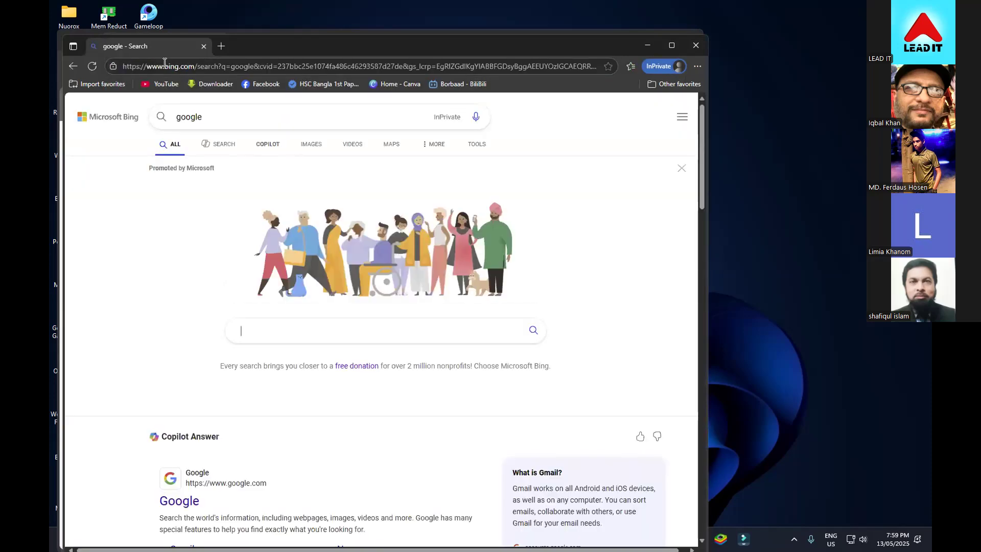
left_click(185, 498)
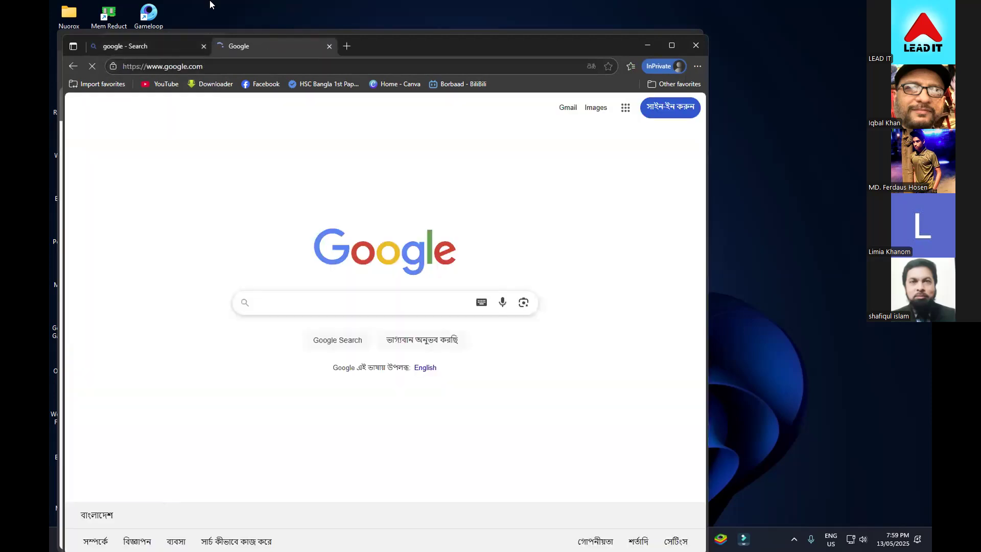
left_click(204, 46)
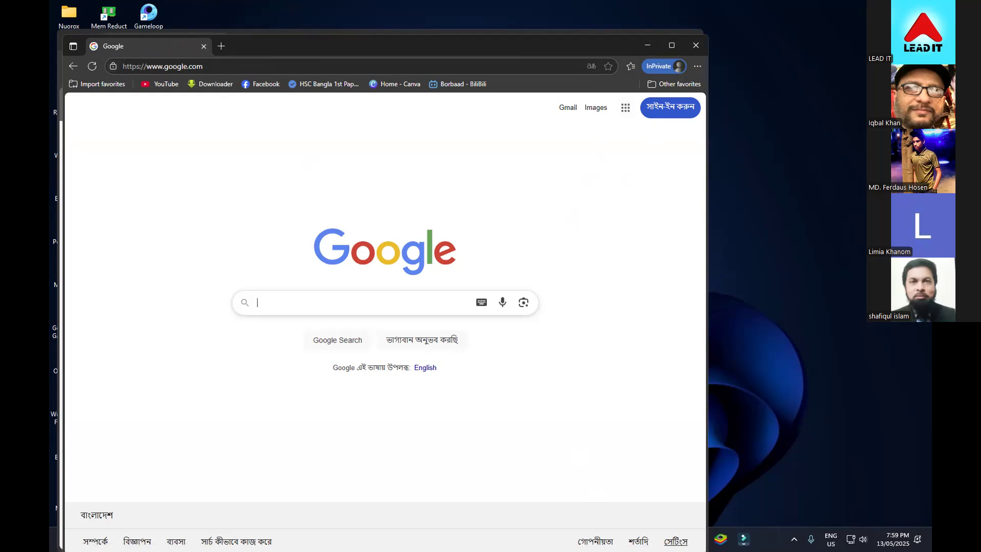
- Set the display language to English in Google's language and region search settings
left_click(675, 541)
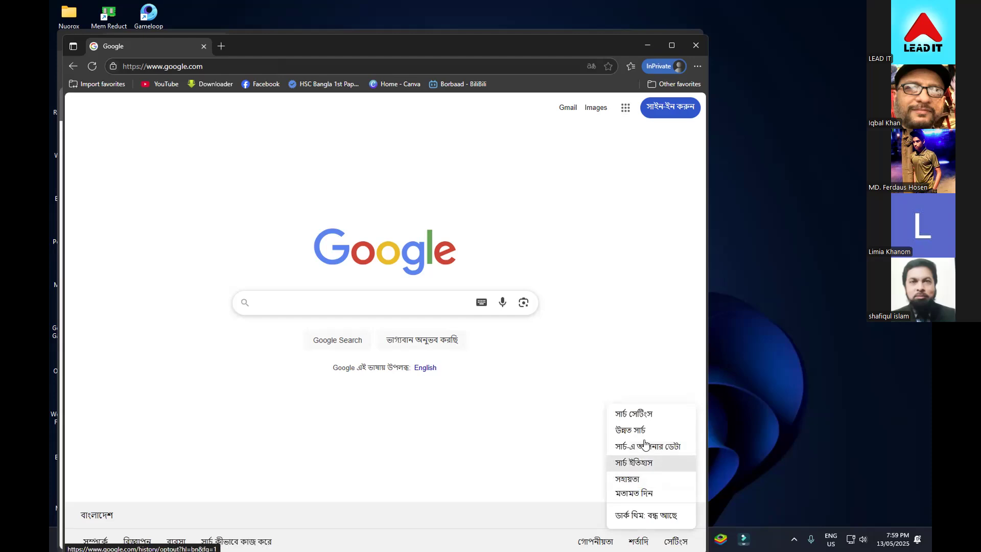
left_click(643, 418)
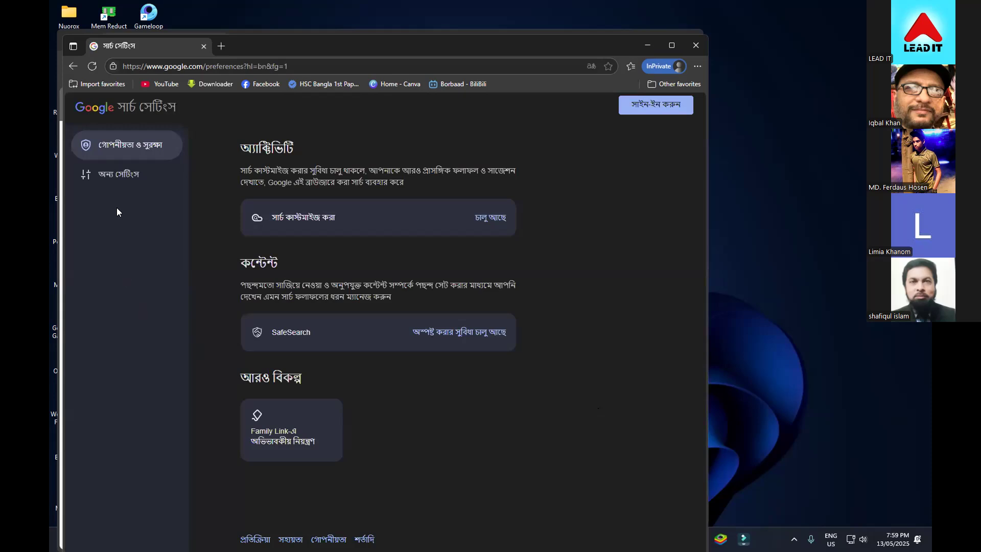
left_click(121, 172)
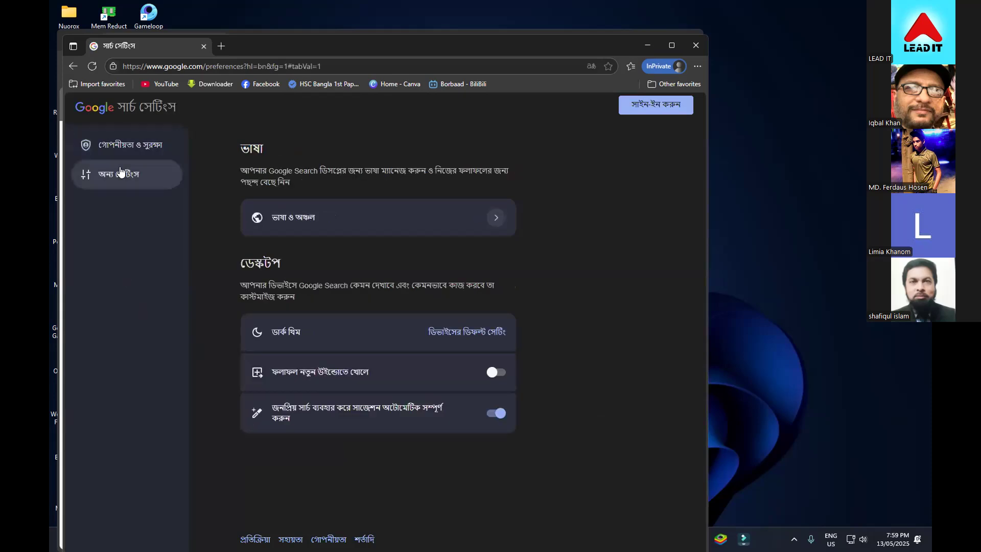
left_click(359, 212)
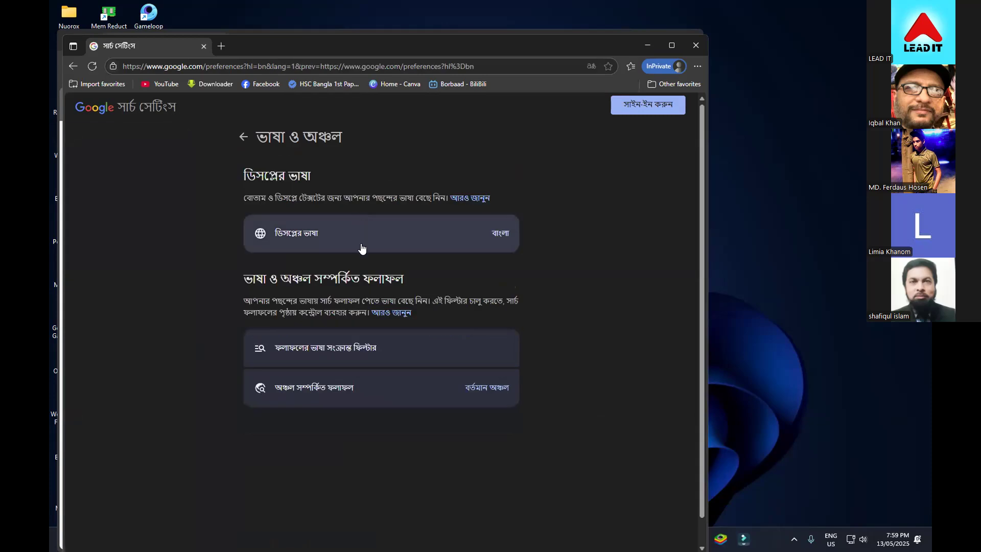
left_click(345, 240)
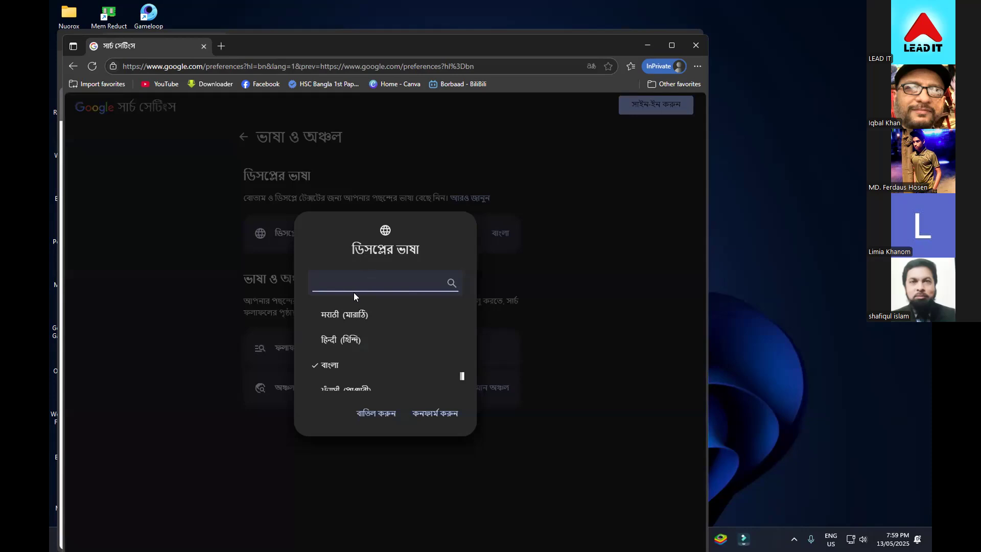
type("engl")
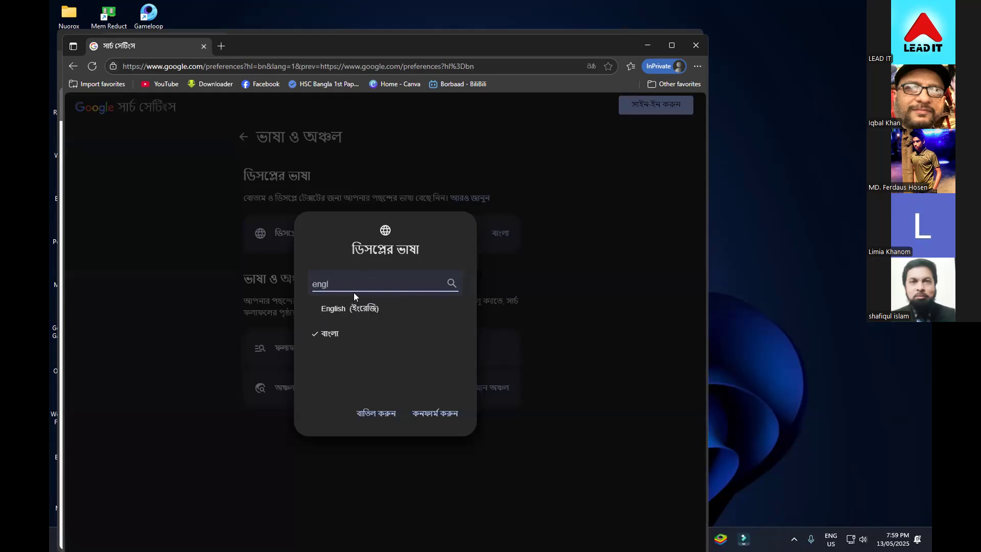
left_click(357, 301)
left_click(439, 413)
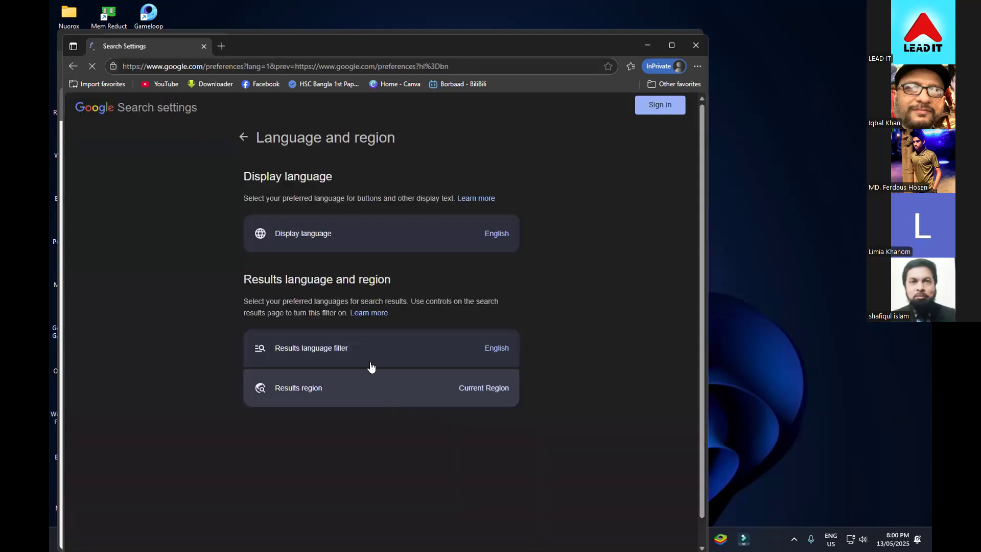
- Set the results region of Google Search to United States
left_click(346, 384)
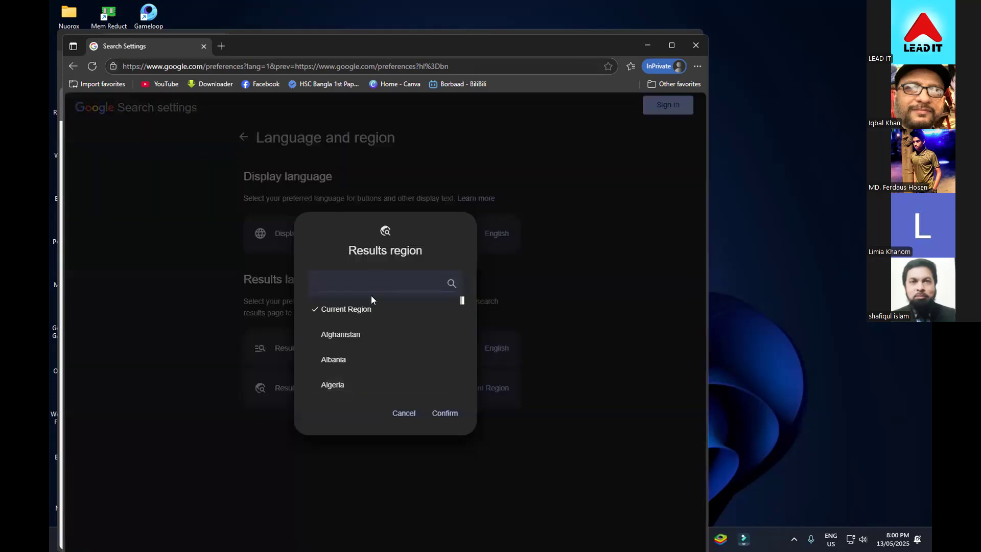
type("un")
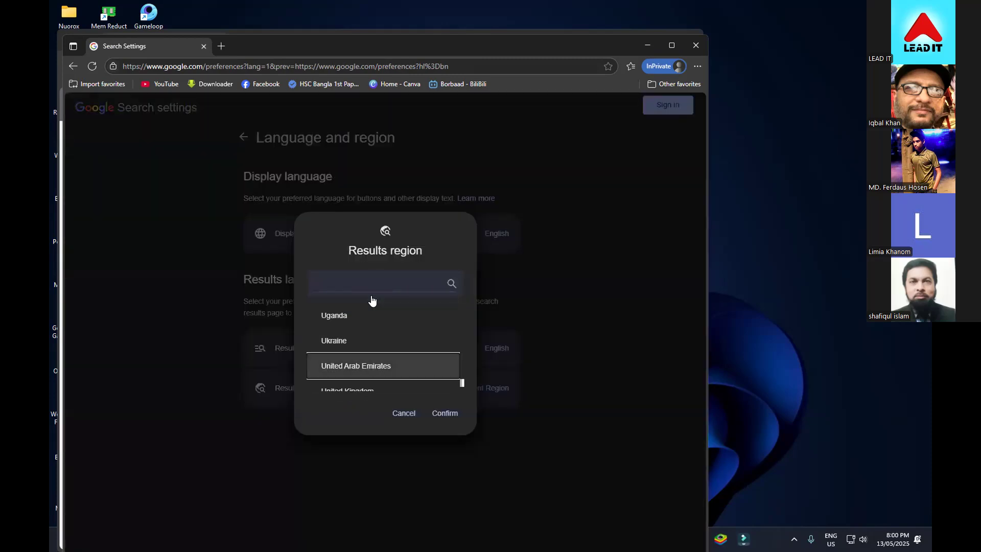
scroll(371, 333, "down", 1)
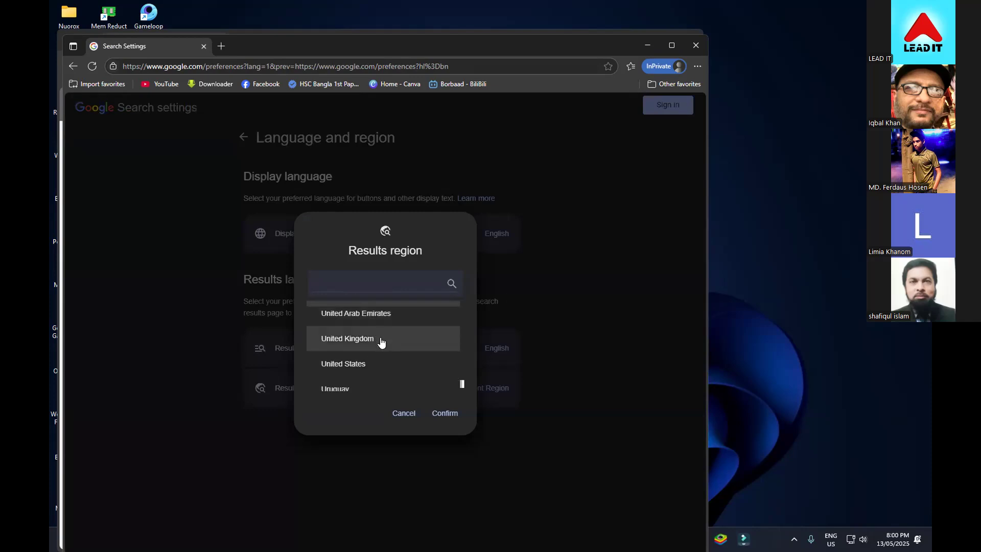
left_click(380, 339)
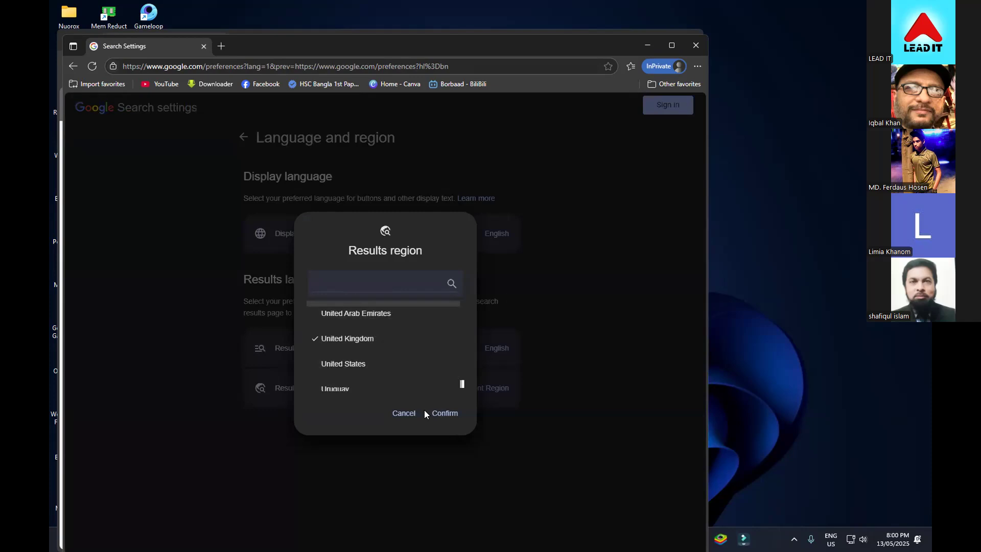
left_click(383, 366)
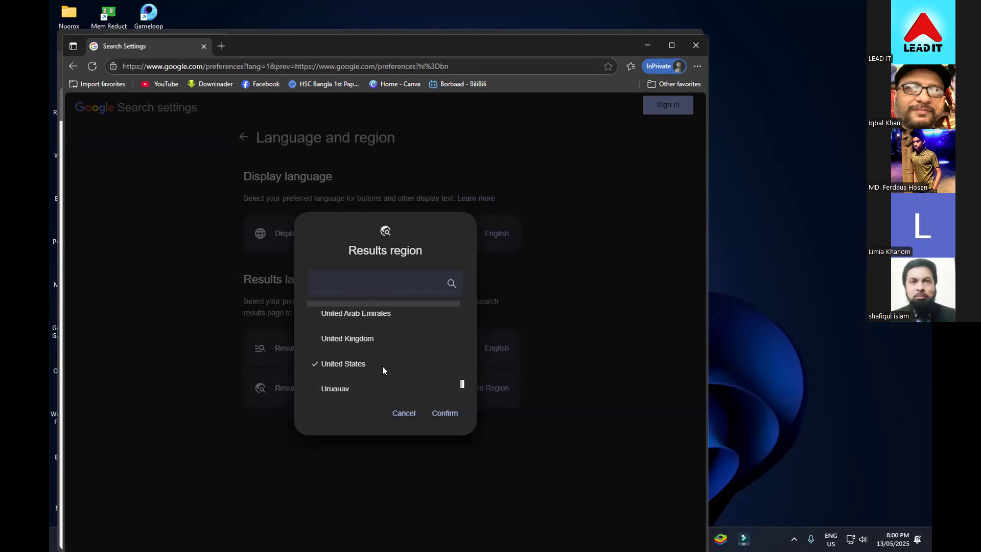
left_click(444, 415)
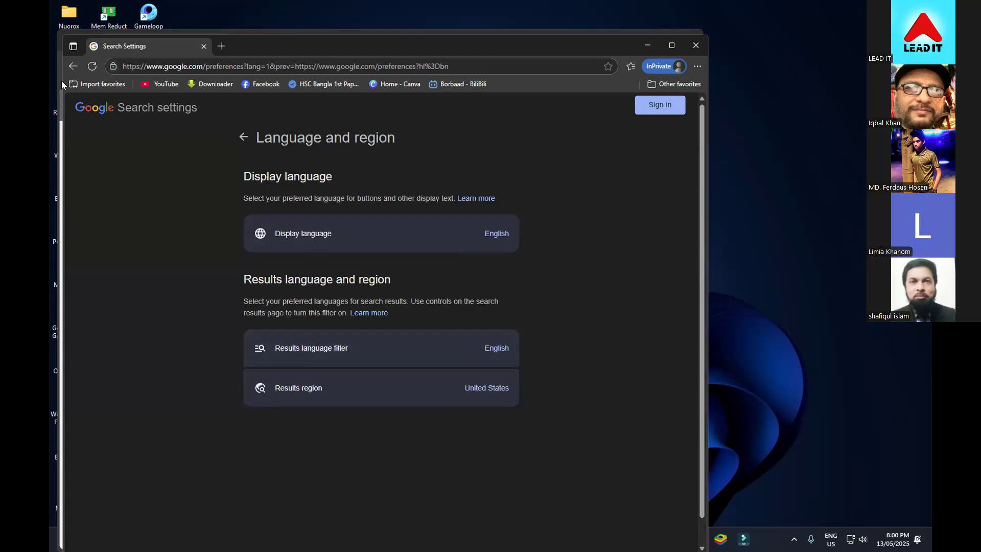
- From the Google homepage, search for "air ticket price" and look through the sponsored results
left_click(98, 108)
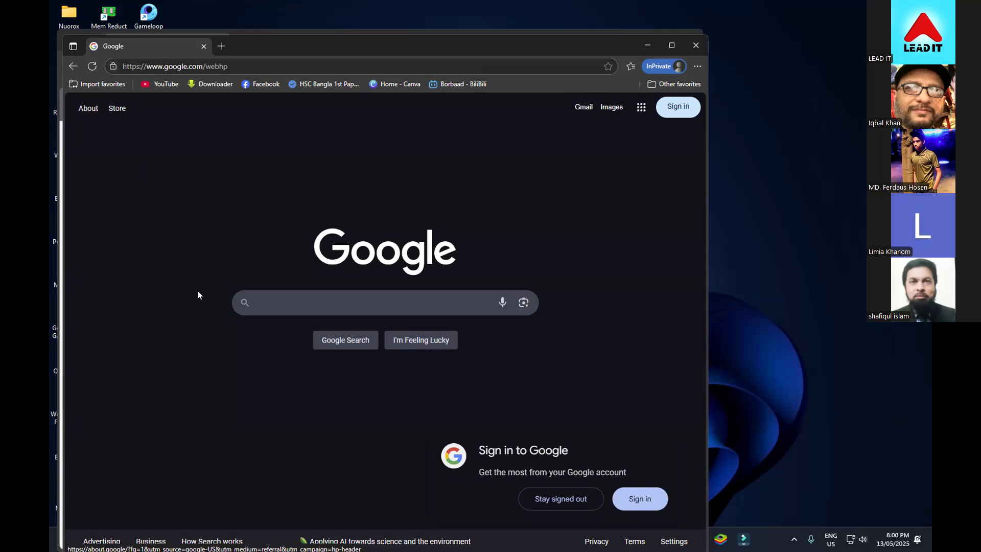
left_click(274, 300)
type("air")
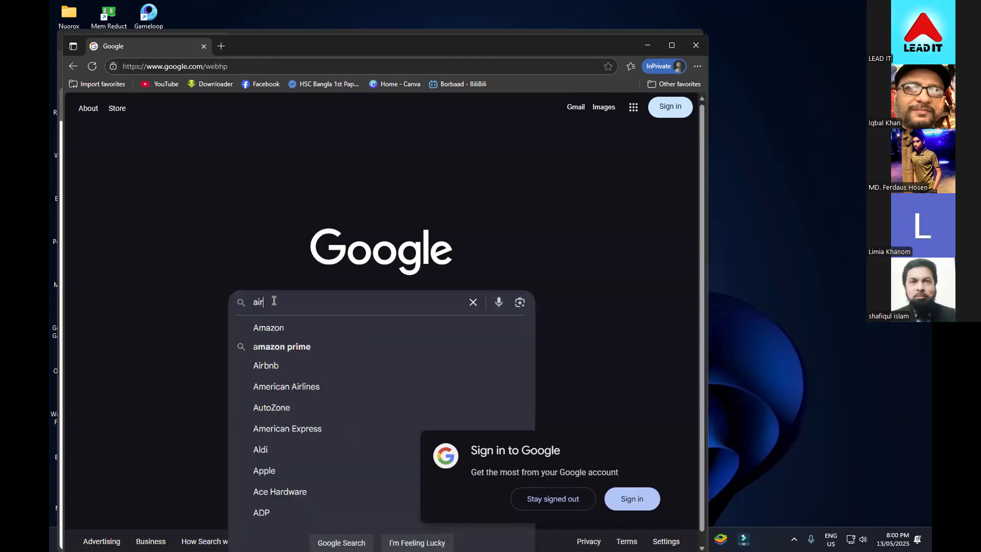
type(" ticket price")
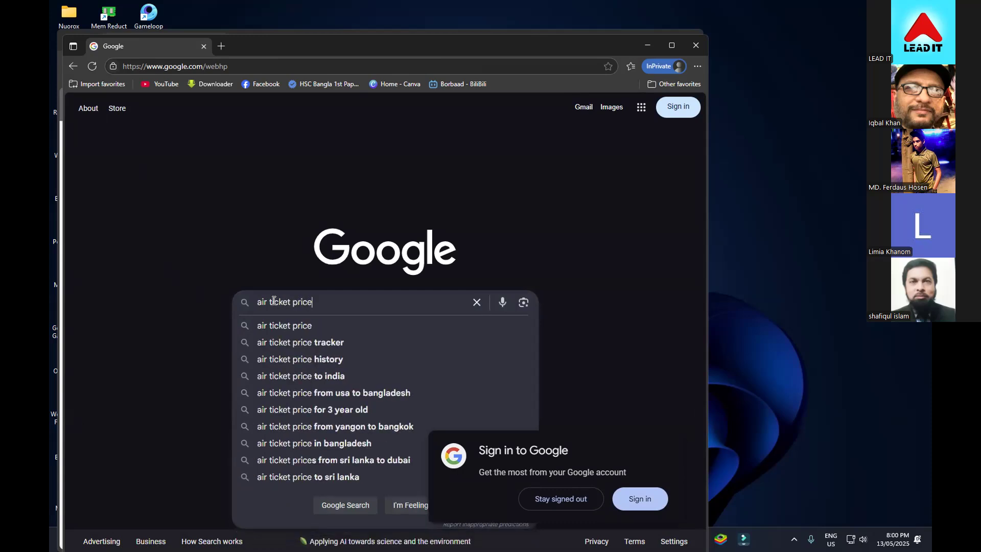
key("Return")
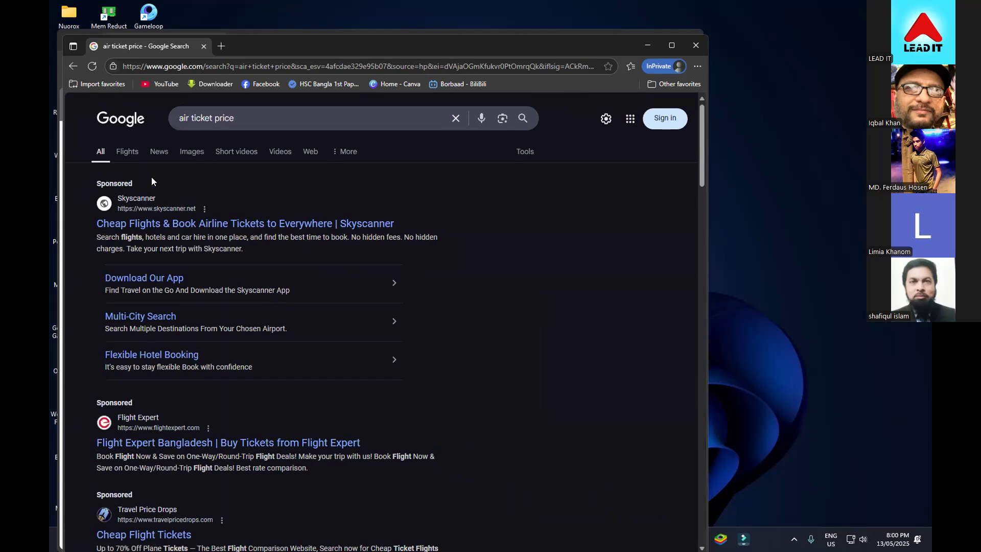
scroll(86, 422, "down", 1)
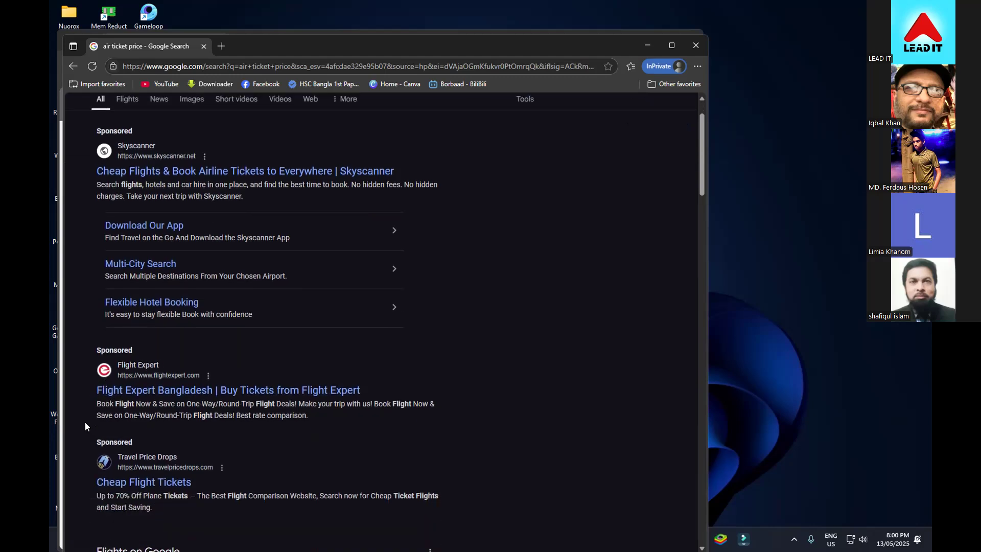
scroll(85, 426, "down", 1)
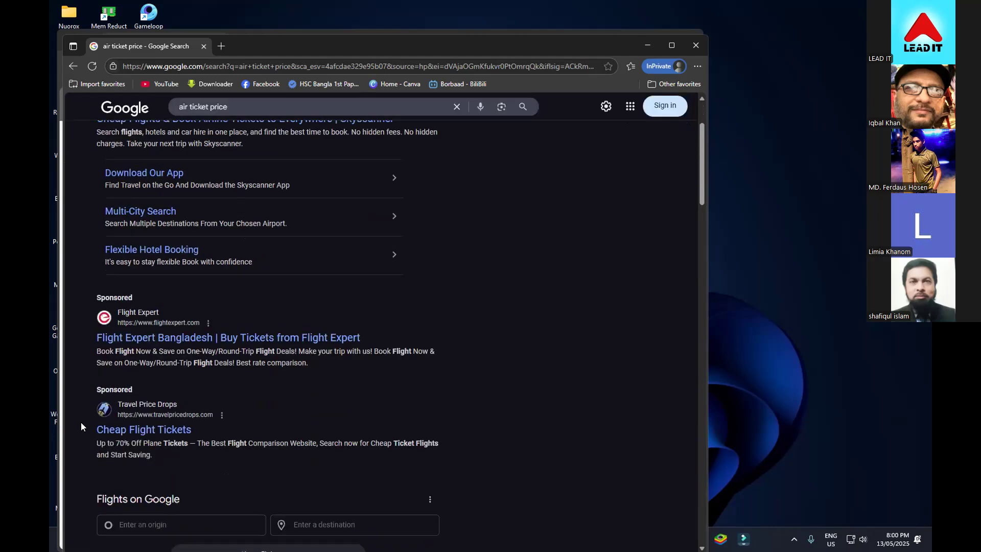
scroll(81, 422, "down", 1)
scroll(83, 421, "down", 1)
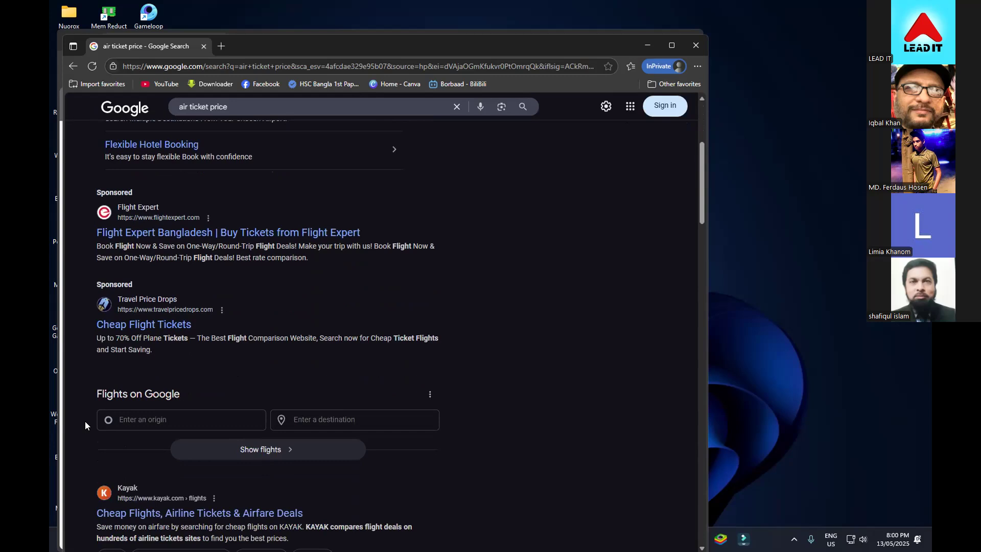
scroll(92, 409, "up", 4)
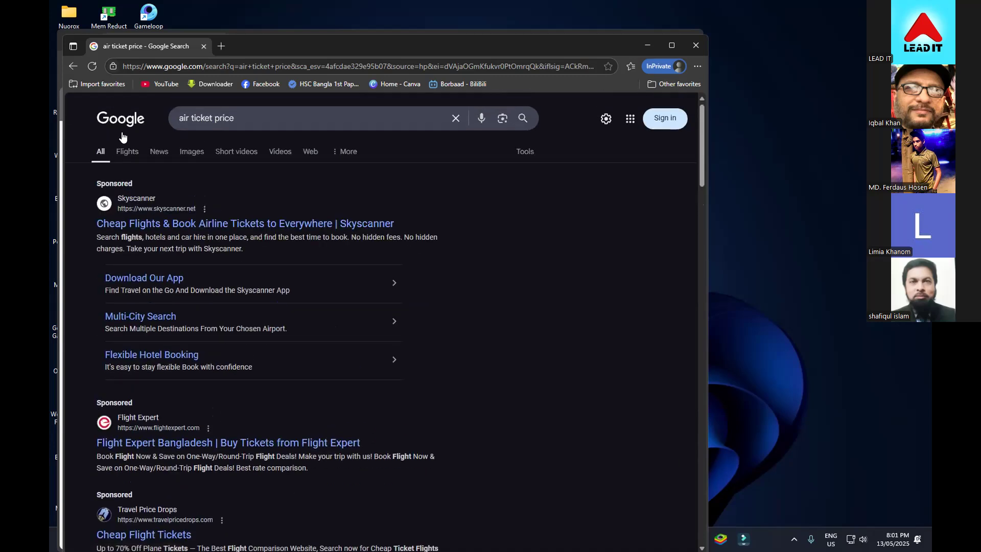
- Open the Google homepage in a new tab, search for "air ticket price in bd" and look over the sponsored results
right_click(109, 118)
left_click(166, 135)
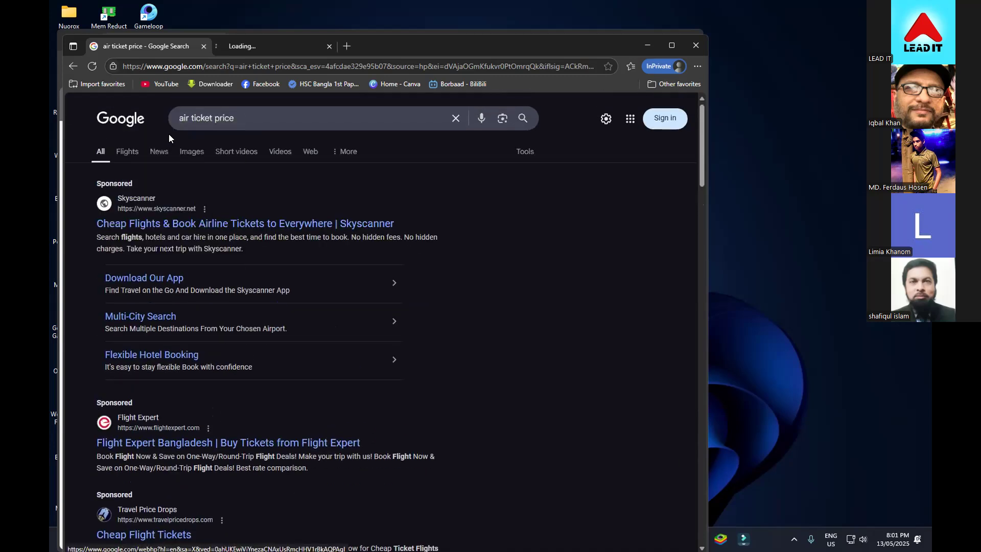
left_click(269, 47)
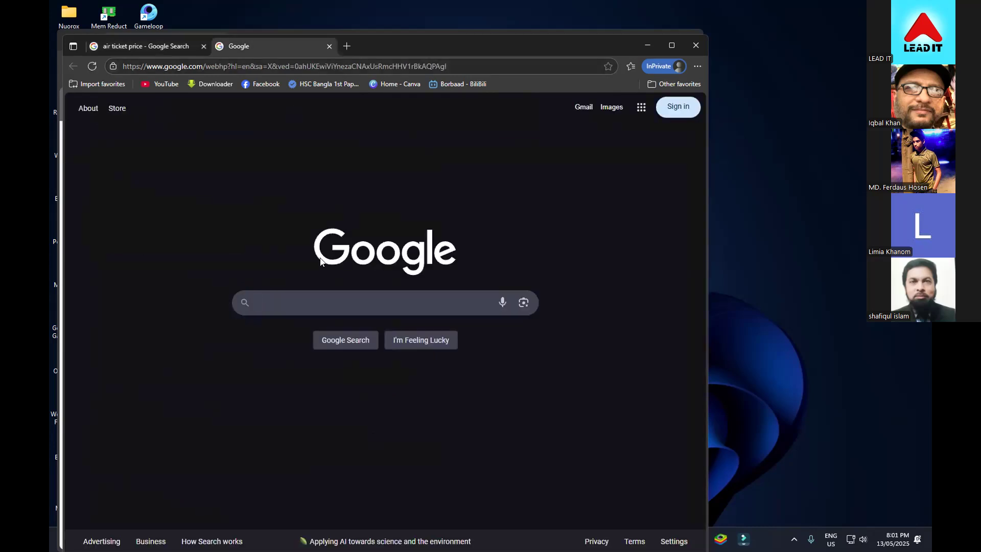
left_click(301, 299)
type("air ticket price in bd")
key("Return")
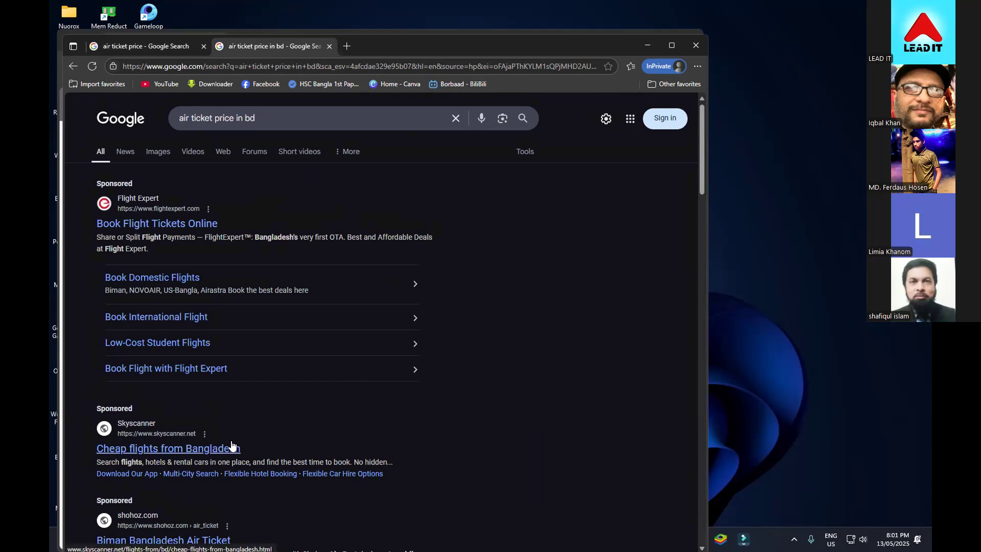
scroll(231, 442, "down", 1)
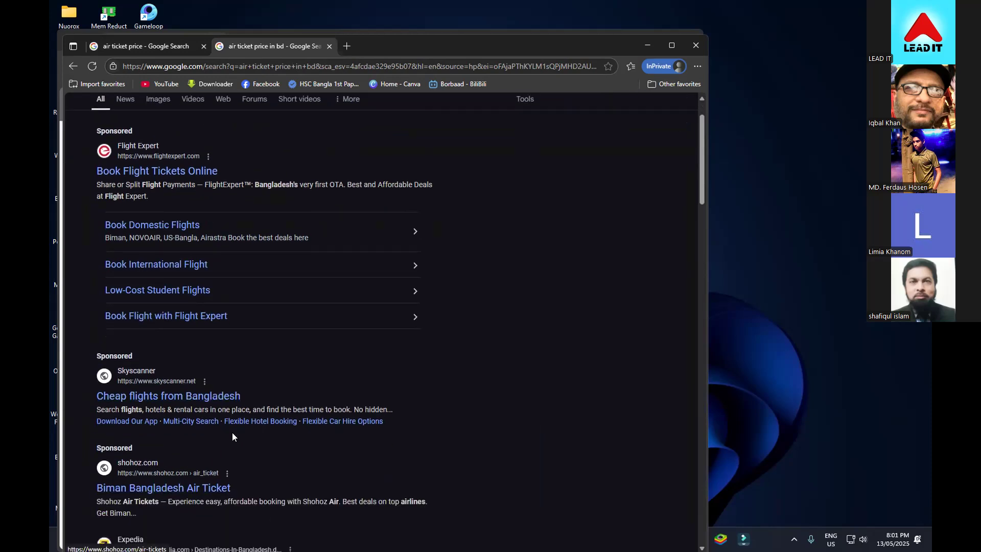
scroll(241, 460, "up", 1)
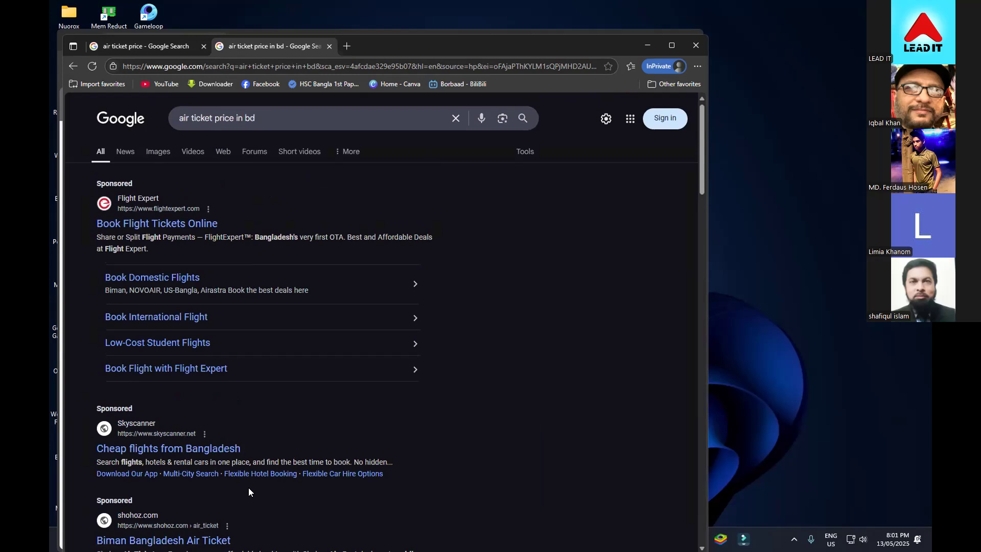
- Open the Google homepage in another new tab and search for "dhaka to kolkata air ticket price"
right_click(124, 120)
left_click(185, 131)
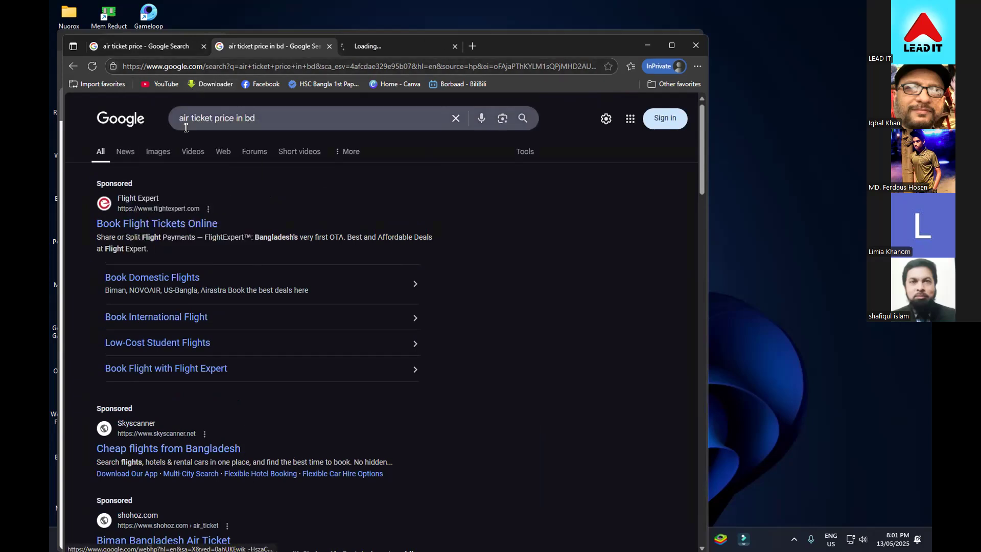
left_click(405, 44)
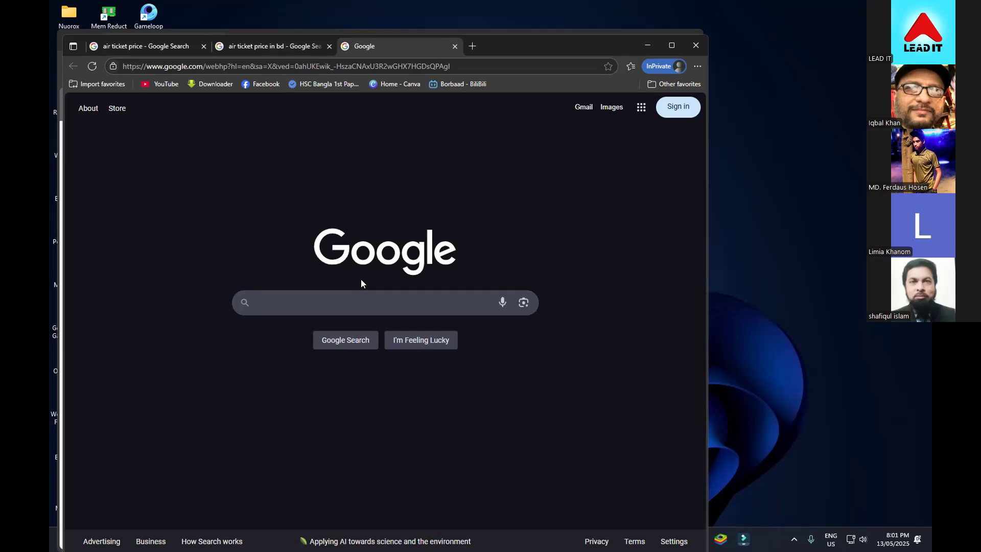
left_click(345, 311)
type("Dhaka to Kal")
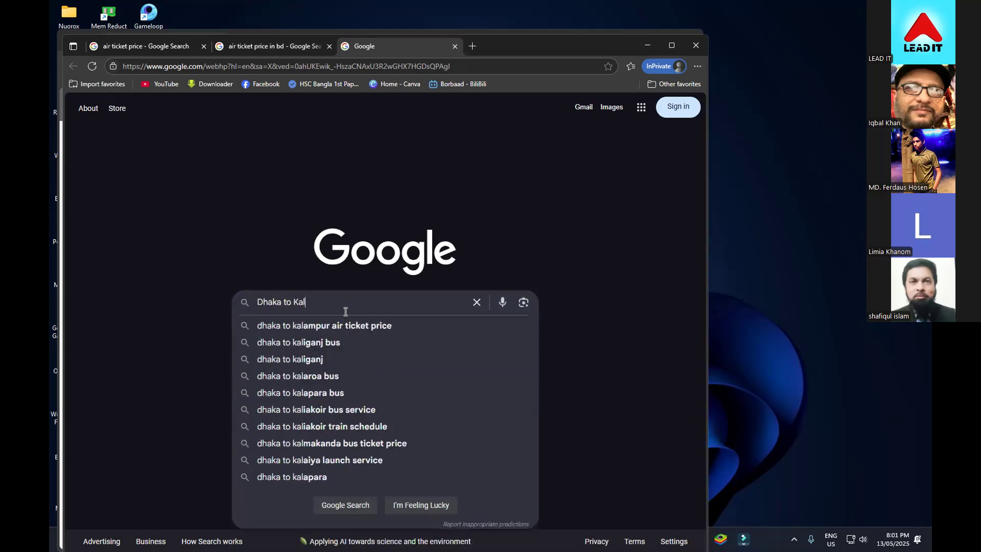
type("kata")
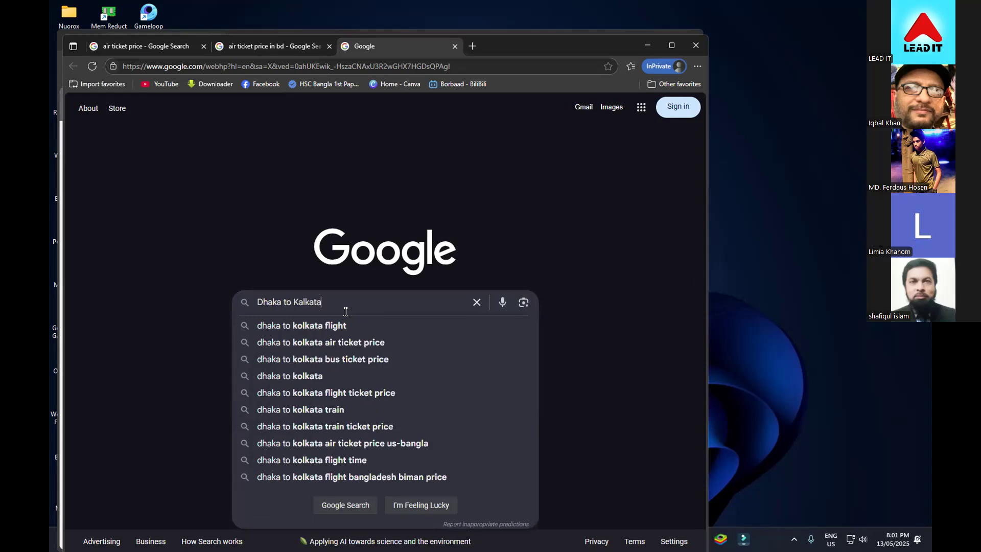
type(" air ticket")
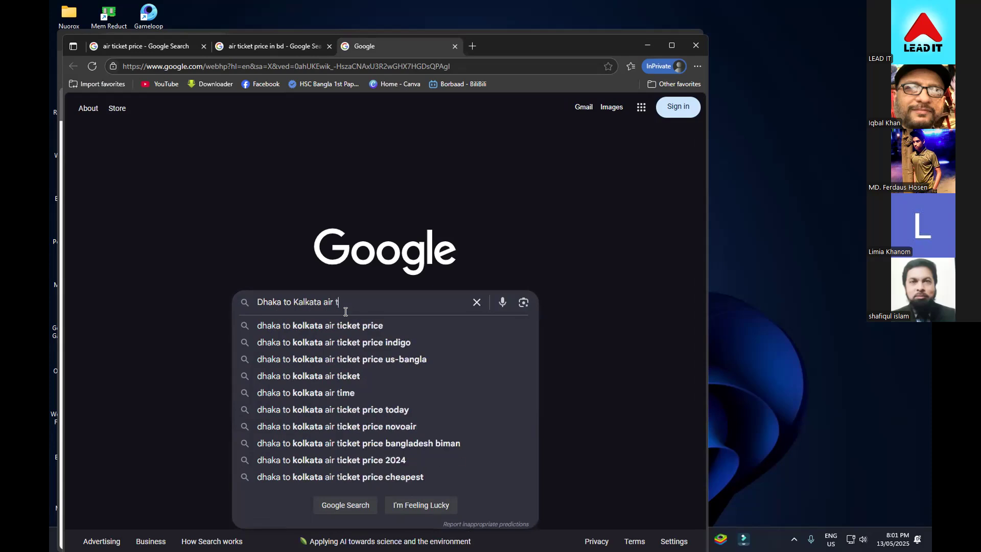
key("Down")
key("Return")
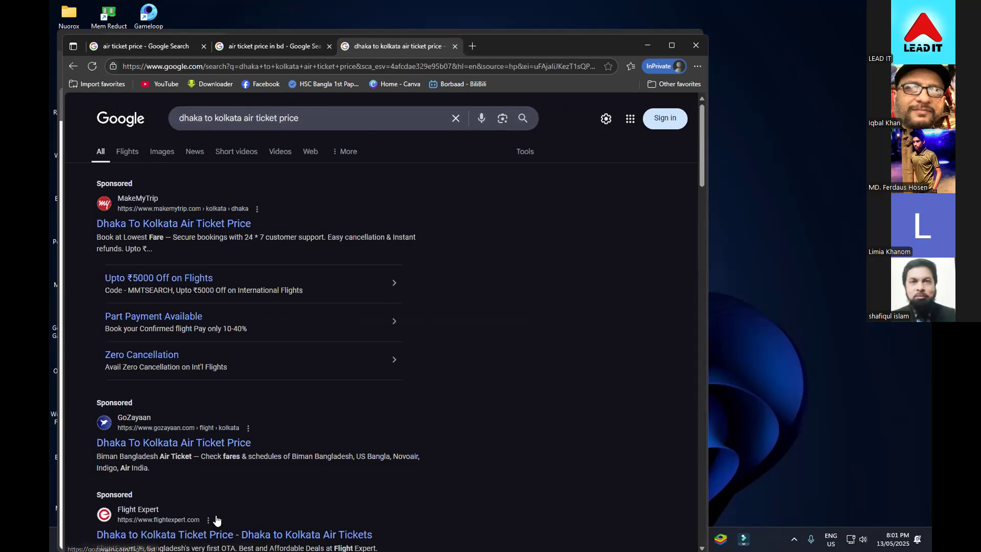
- Compare the sponsored results of the three air ticket searches and glance at the campaign types in the Google Ads window
left_click(159, 41)
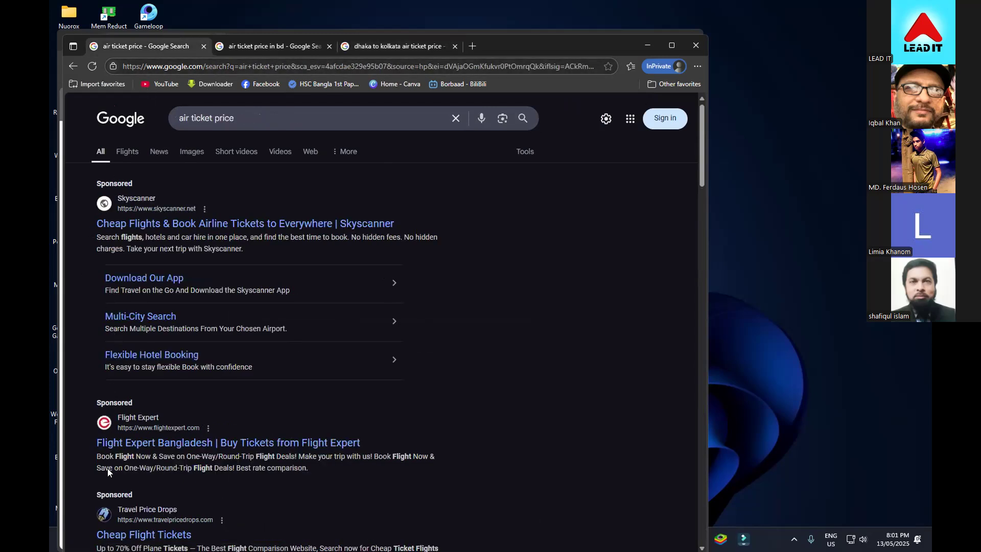
left_click(264, 47)
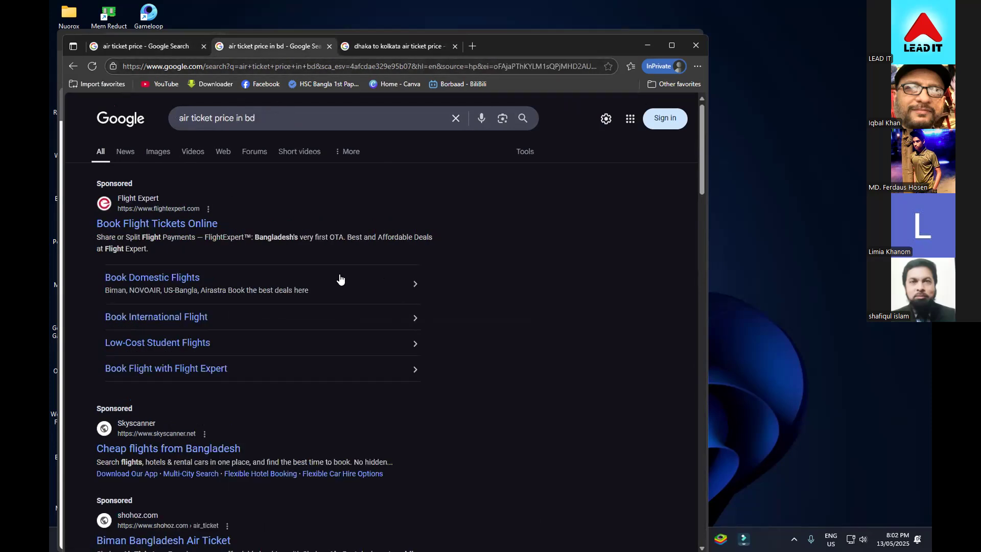
left_click(374, 47)
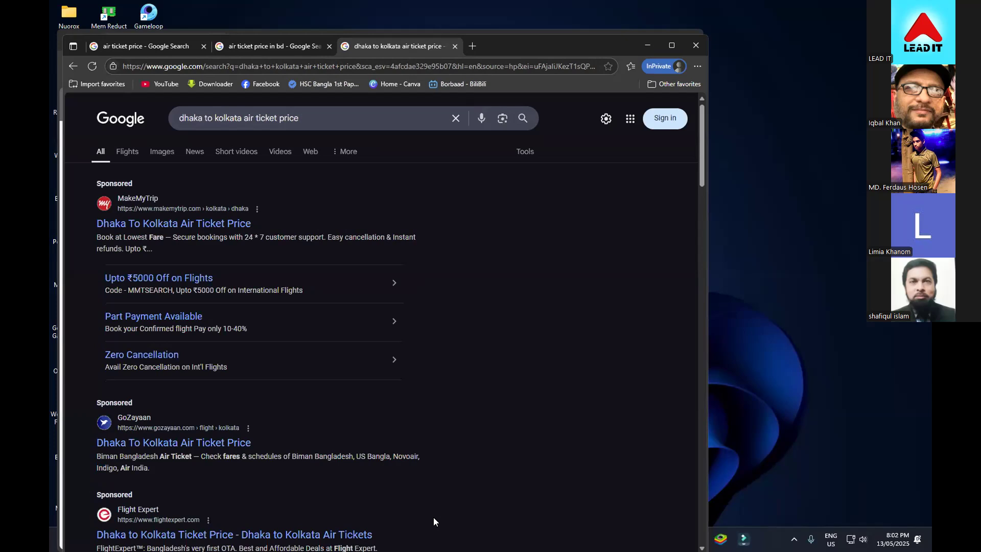
left_click(648, 46)
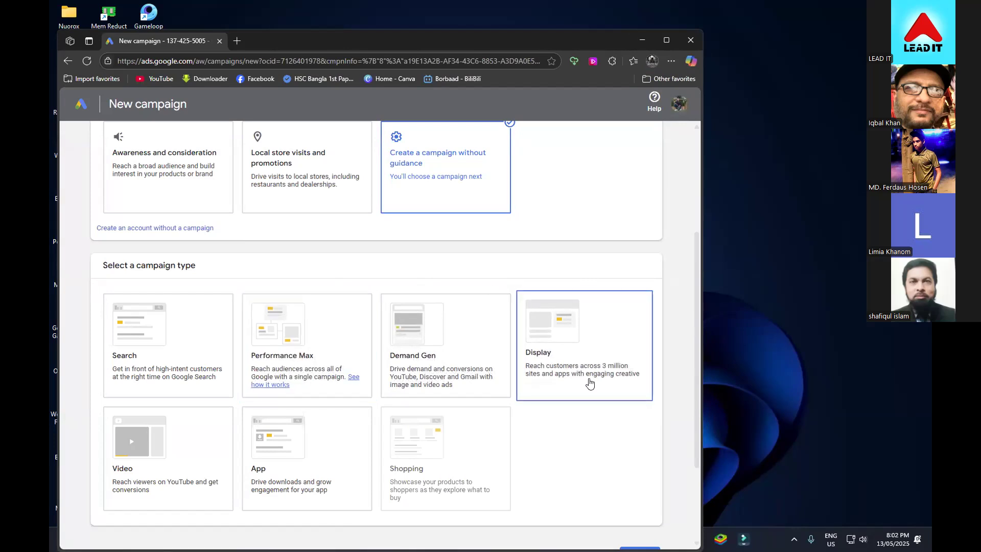
key("alt+Tab")
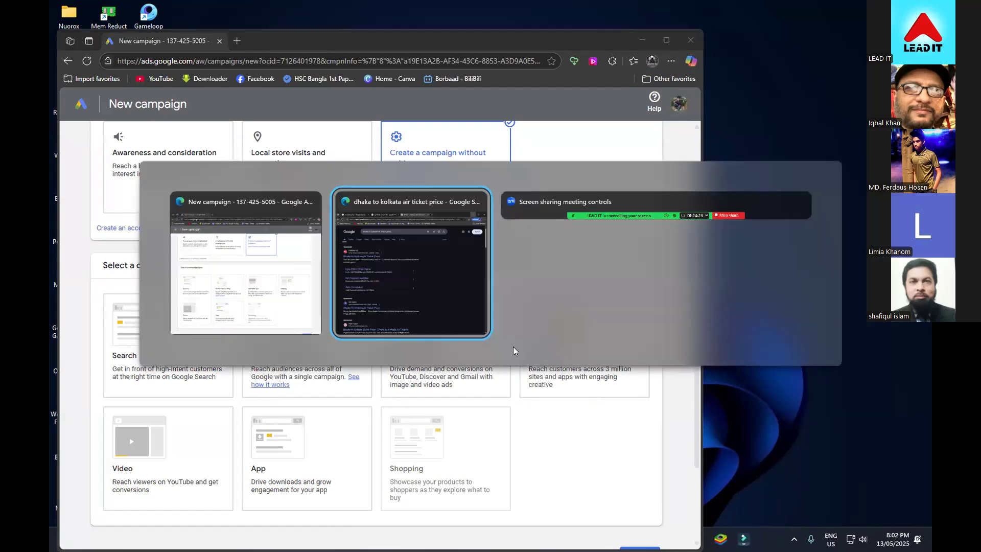
left_click(431, 309)
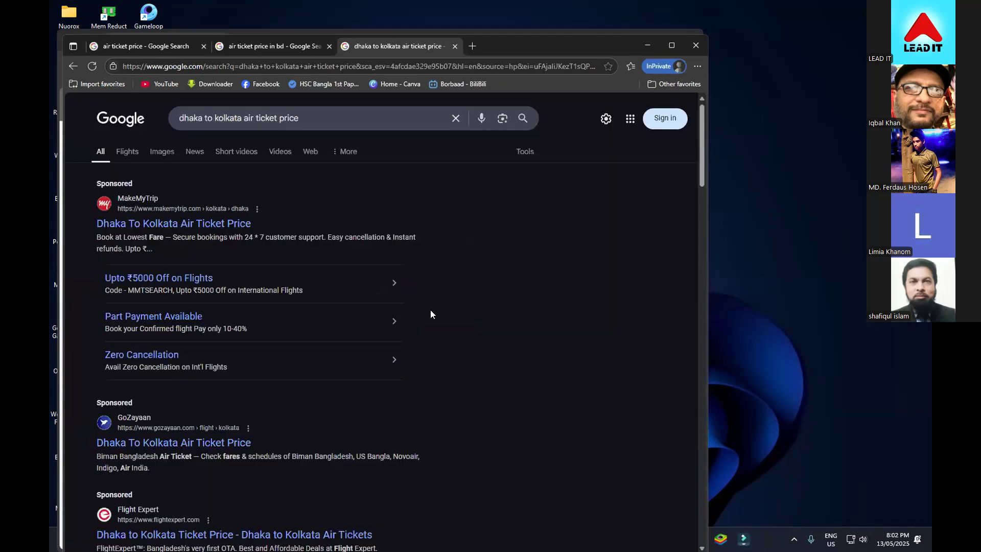
left_click(472, 46)
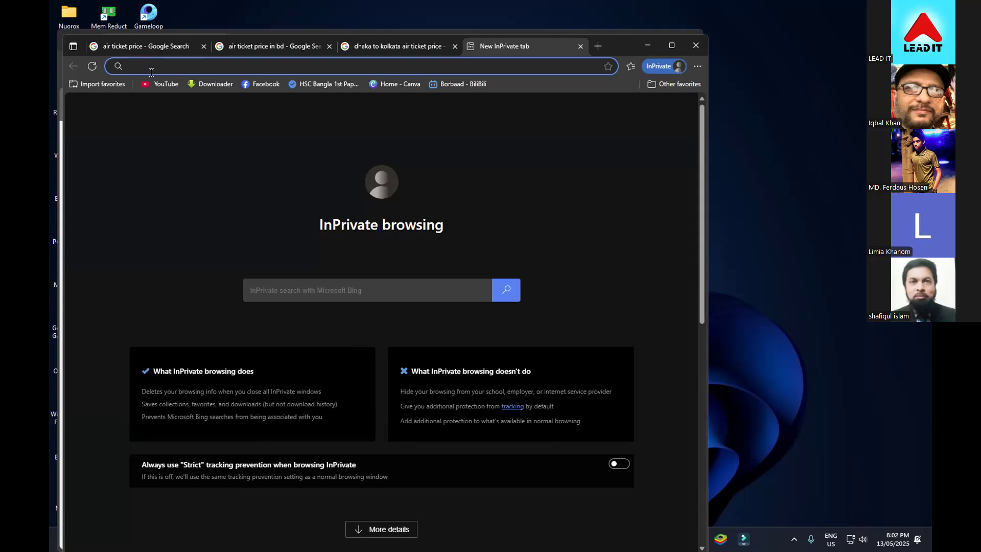
left_click(581, 47)
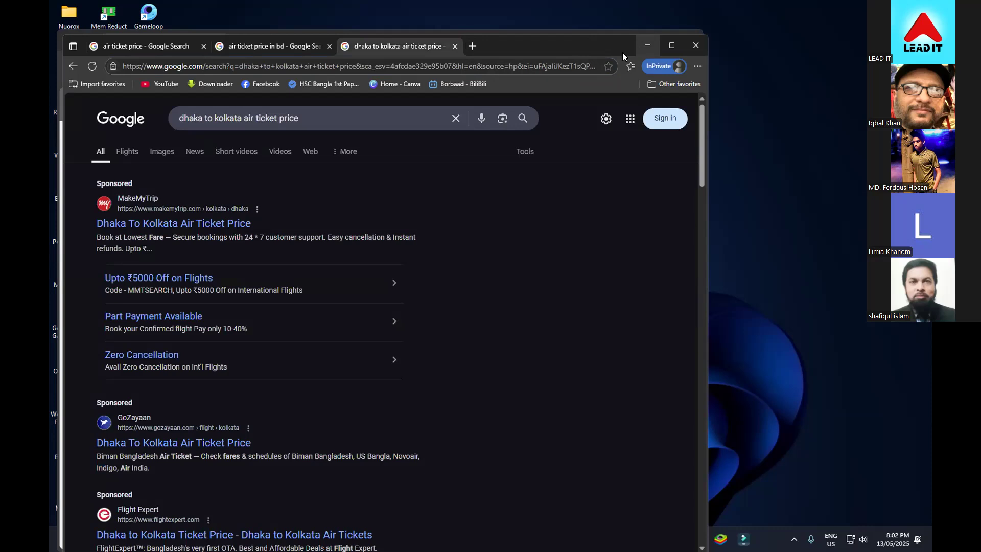
left_click(401, 71)
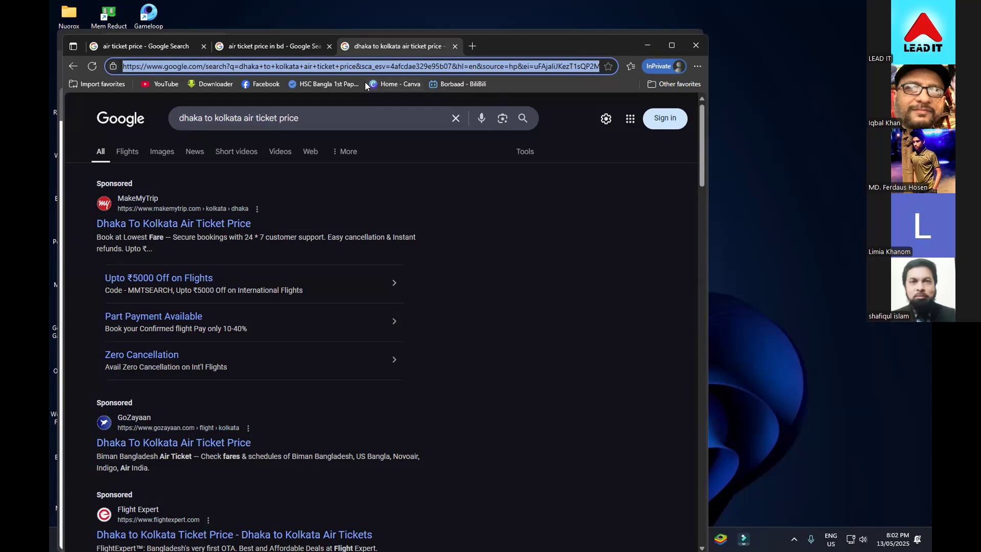
left_click(362, 155)
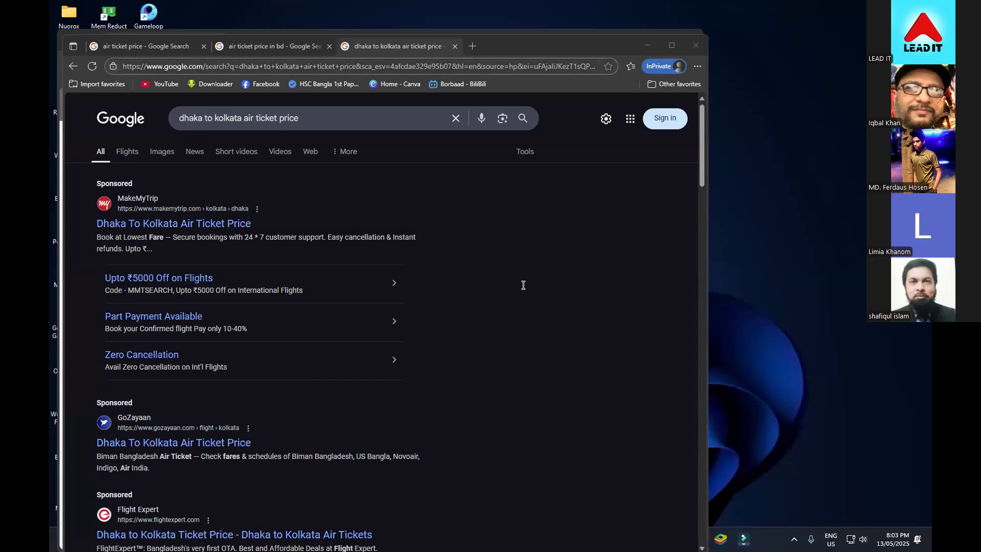
- Try to open the website a2zbookmaring.com in the tab with the Dhaka to Kolkata results
key("alt+Tab")
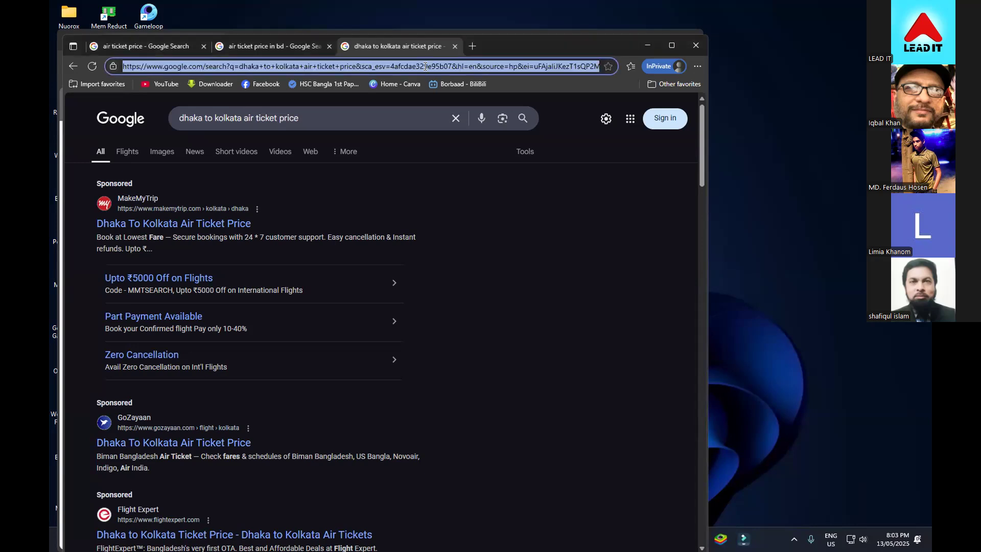
type("a2")
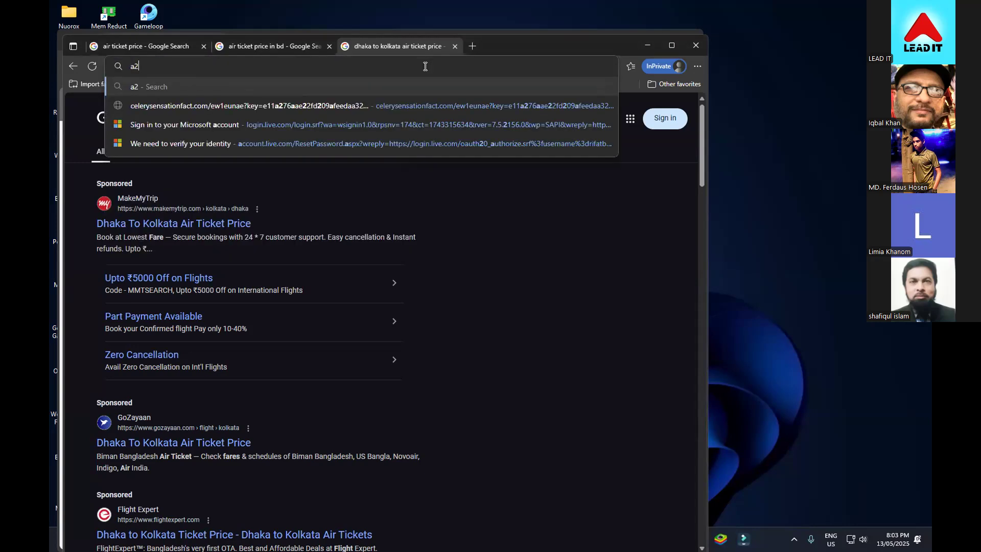
type("zbookmaring.com")
key("Return")
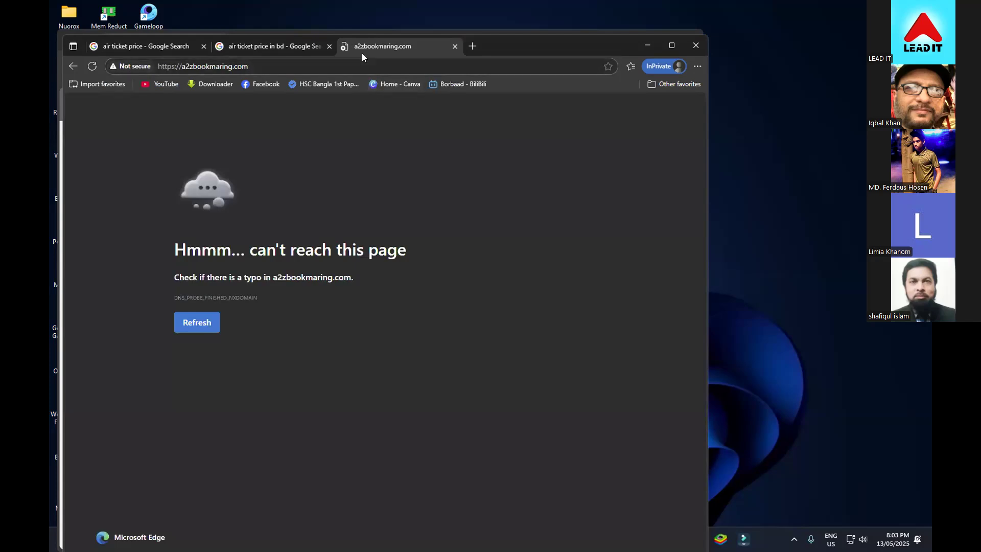
- Run a Bing search for "google", search for "a2zbookmaring" and open the a2zbookmarking.com homepage from the results
left_click(357, 68)
type("g")
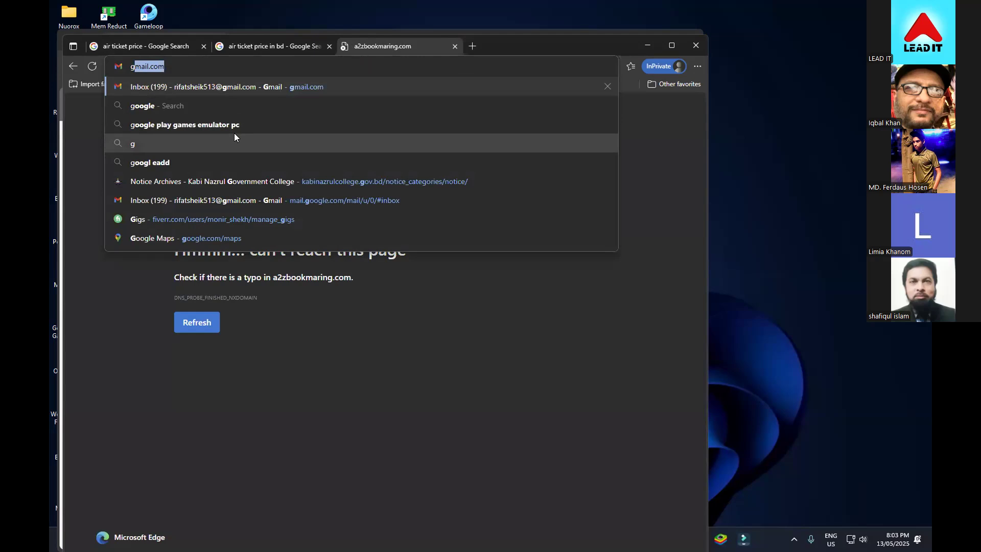
type("oogle")
key("Return")
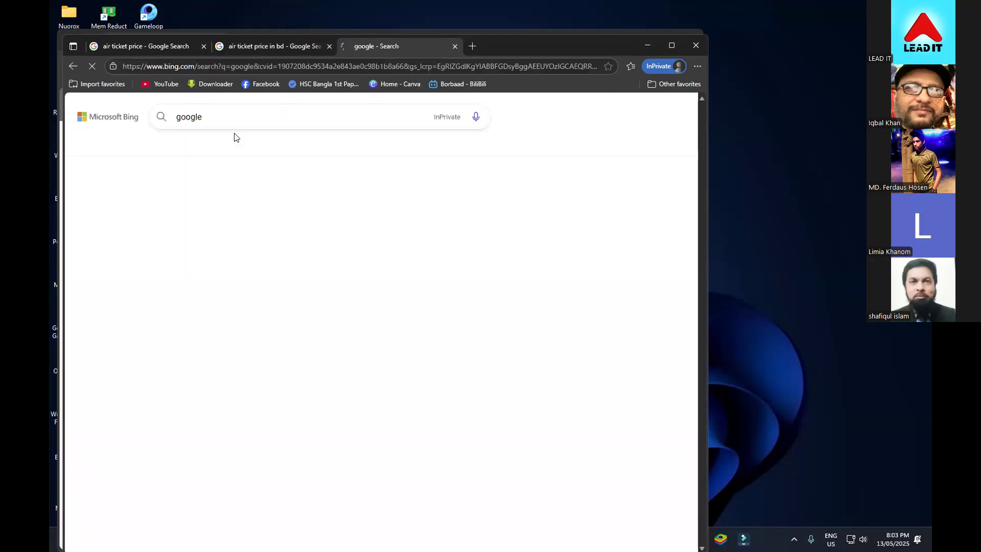
left_click(419, 117)
type("a")
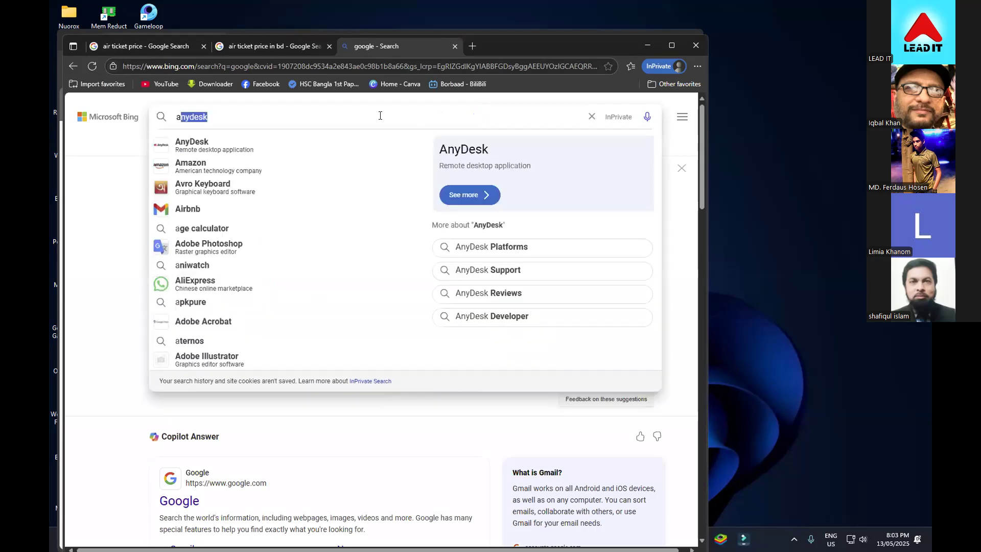
type("2zb")
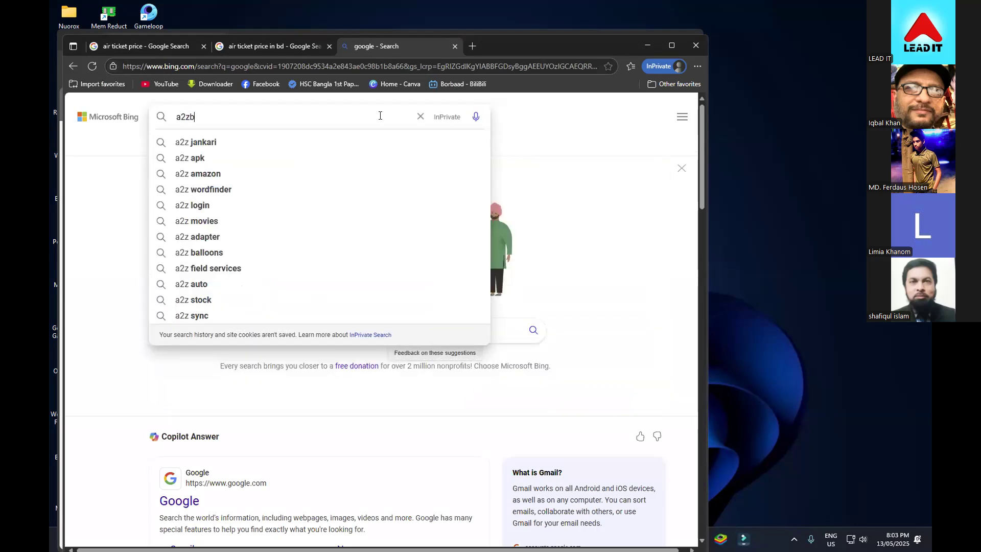
type("ookmaring")
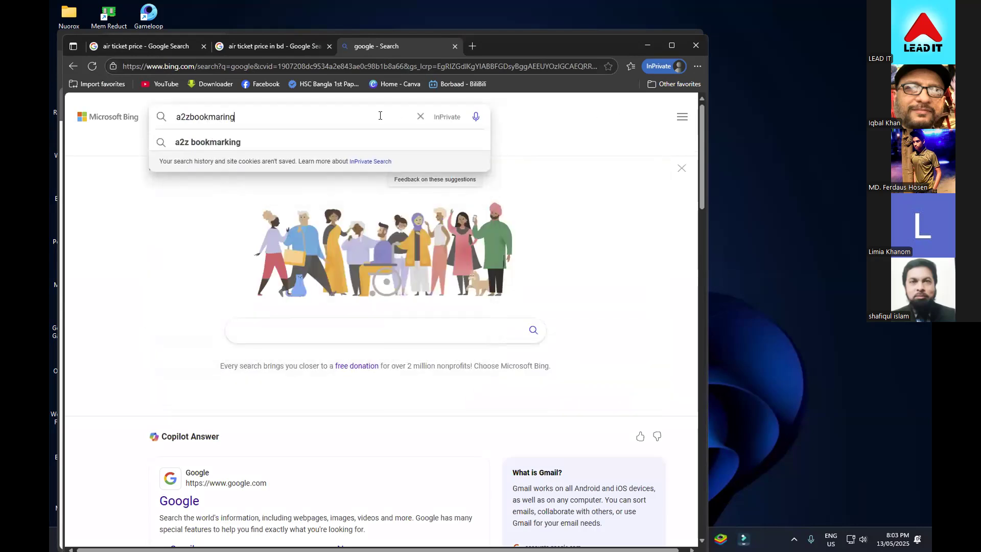
key("Return")
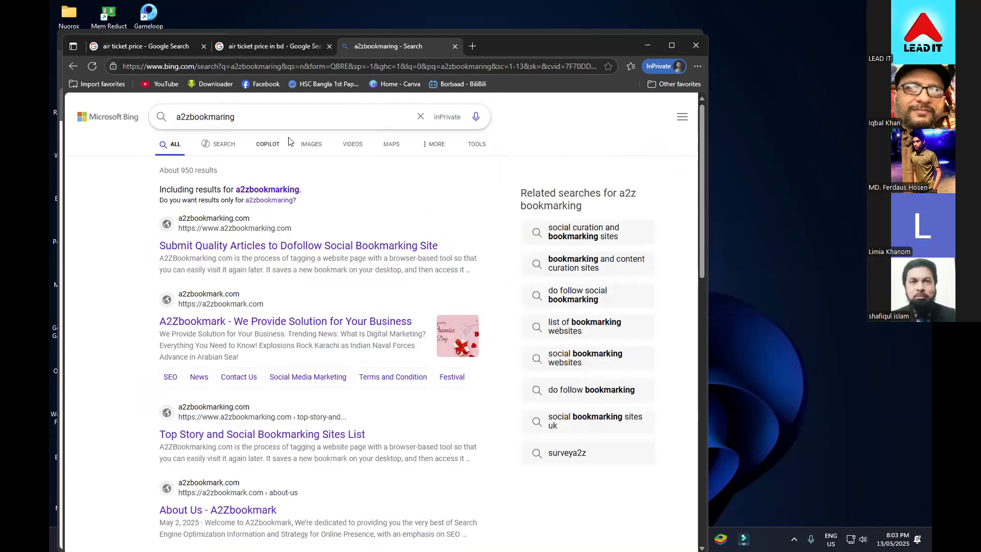
left_click(200, 236)
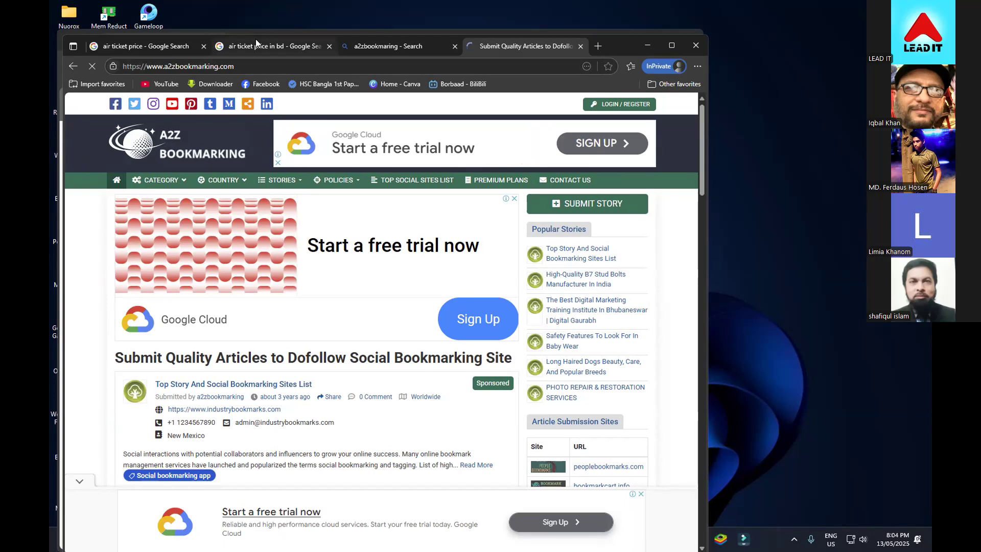
- Return to the Google Ads window and open the Gmail inbox through a web search for "google" in a new tab
left_click(647, 46)
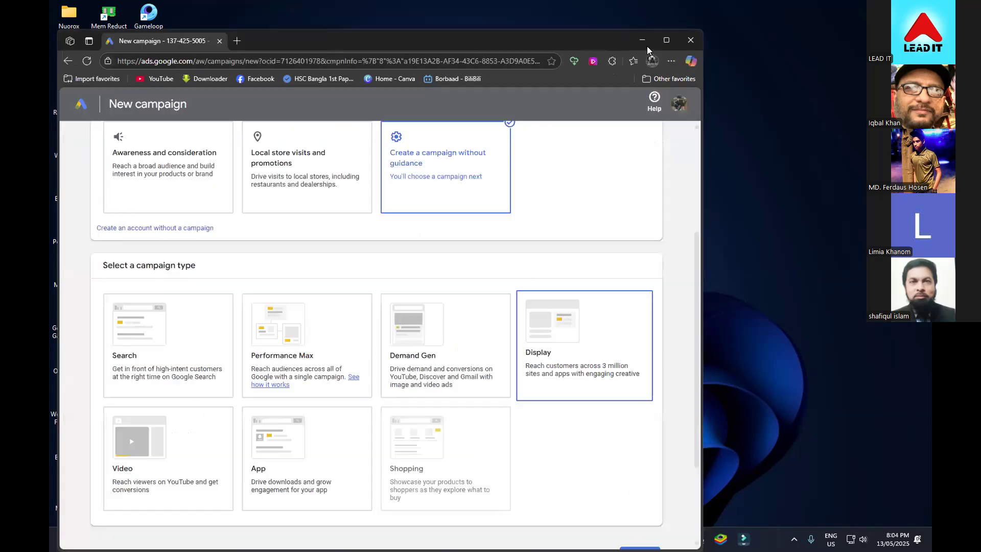
left_click(161, 393)
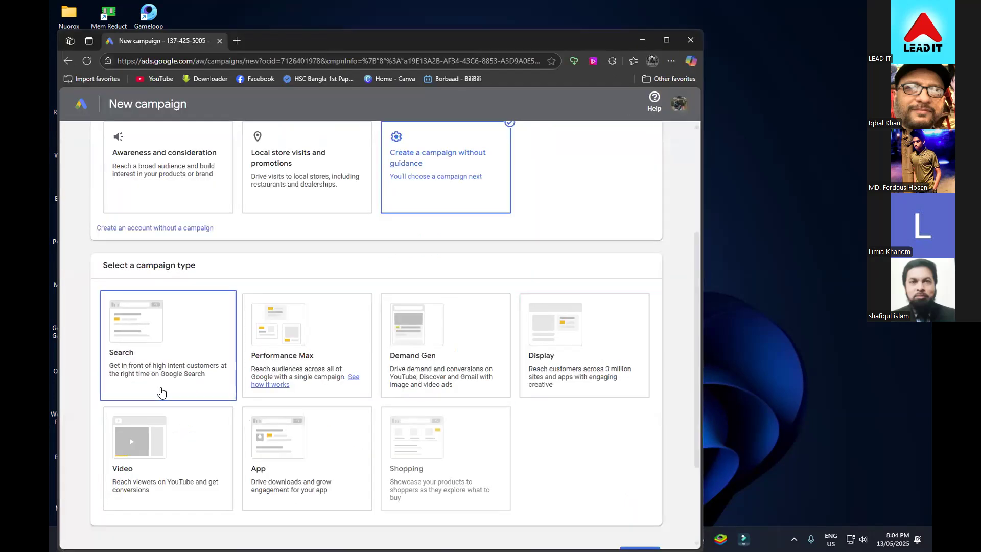
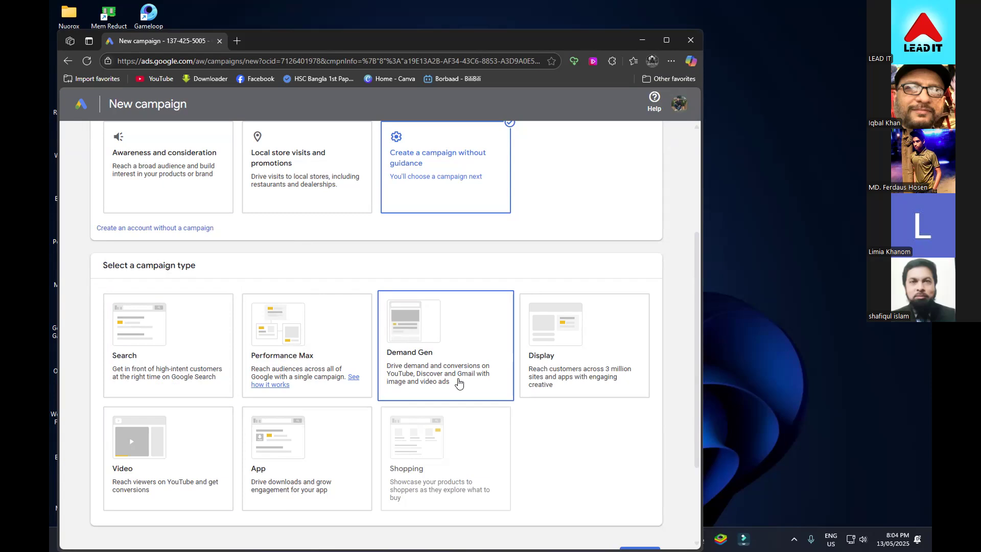
left_click(236, 41)
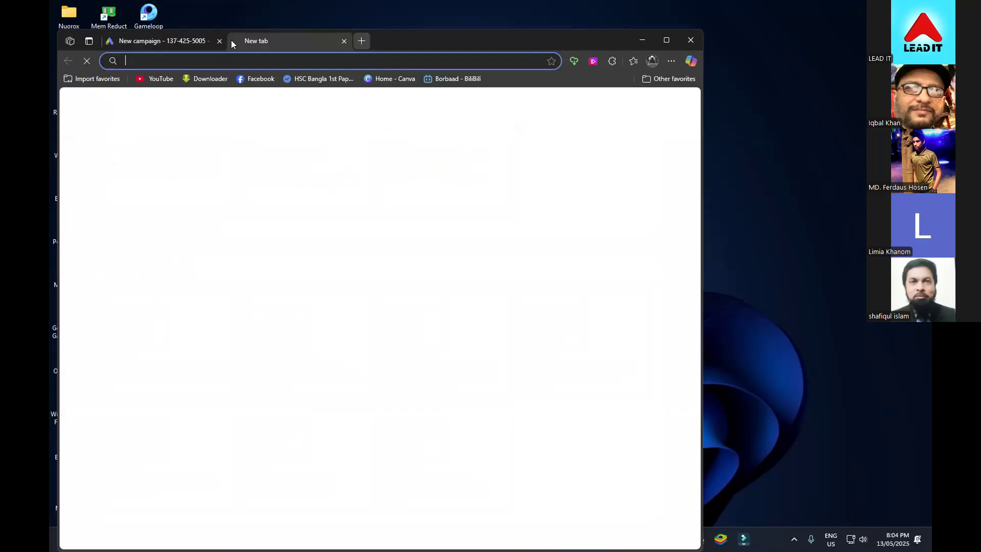
type("google")
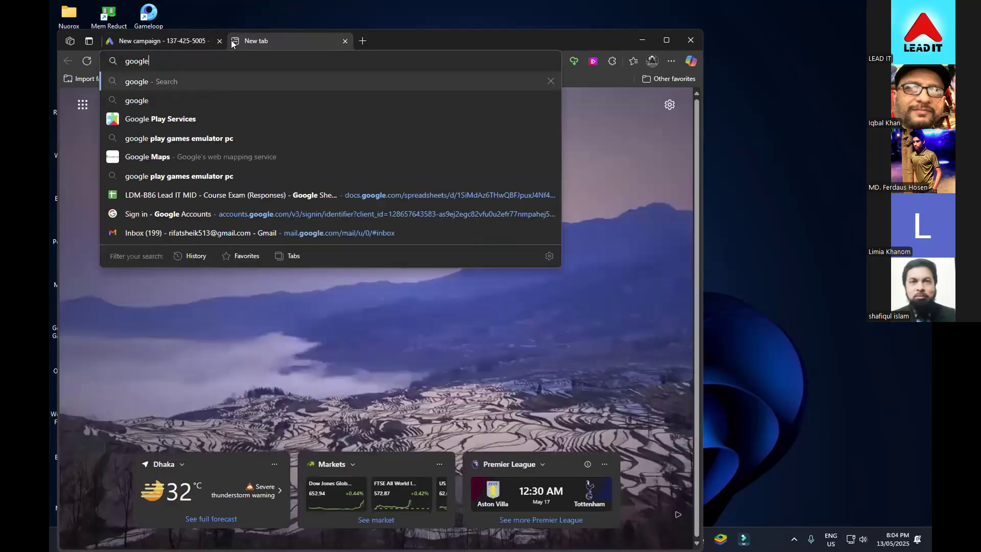
key("Return")
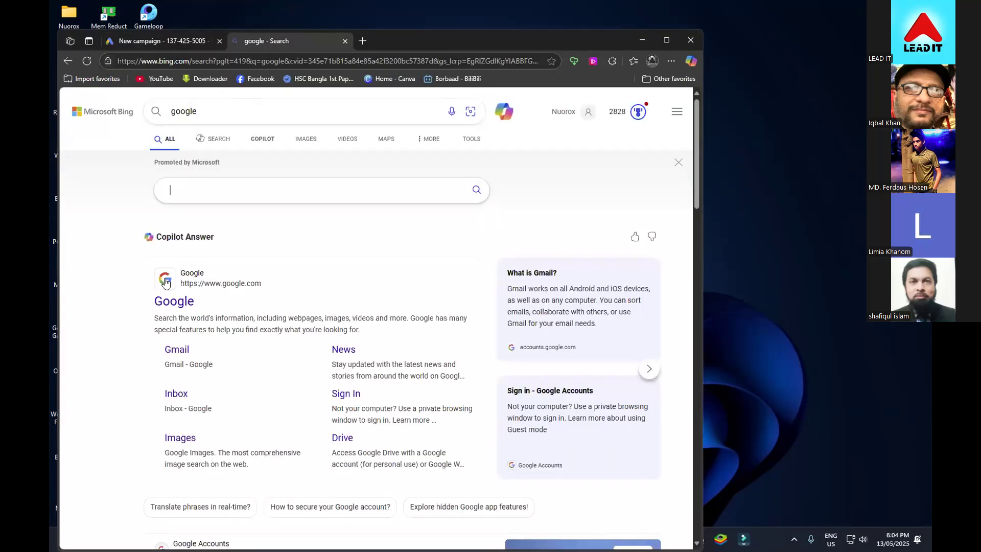
left_click(177, 351)
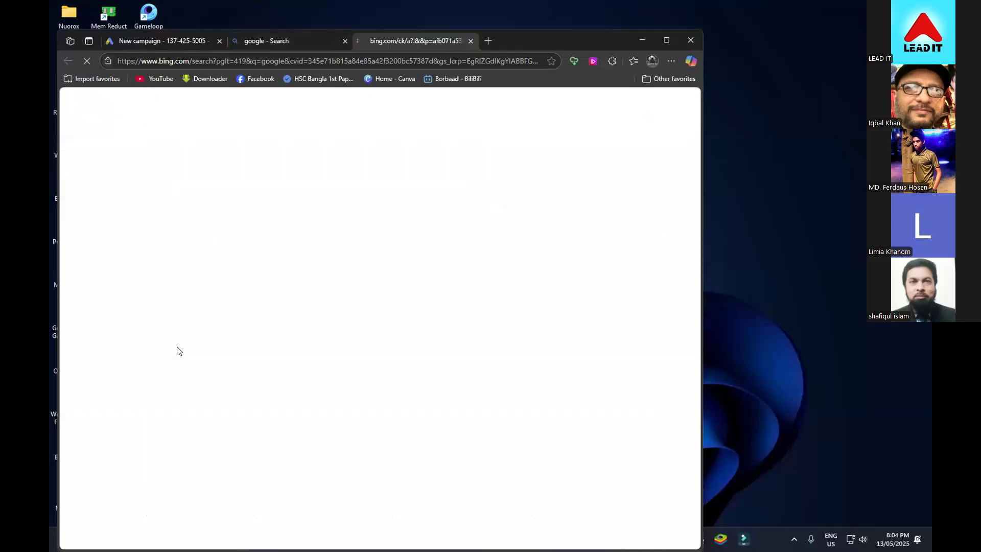
left_click(344, 41)
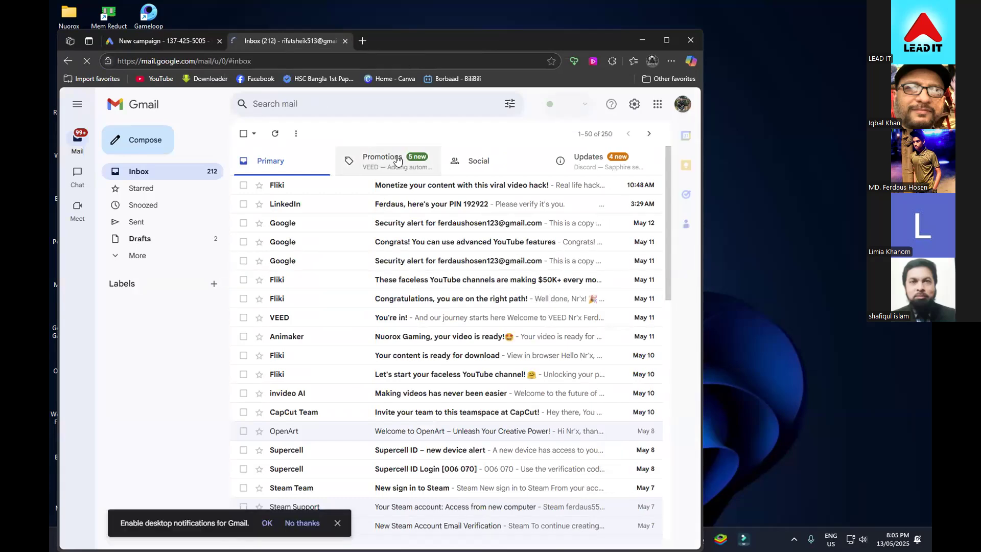
- Look through Gmail's Promotions category and read the CodePen Spark email with its sponsor section, closing Gmail when done
left_click(398, 160)
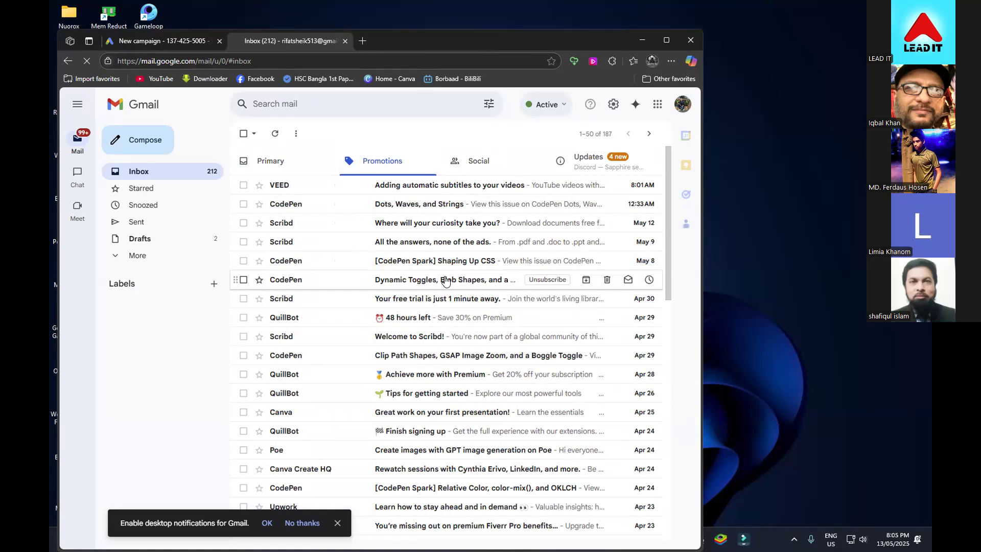
left_click(266, 483)
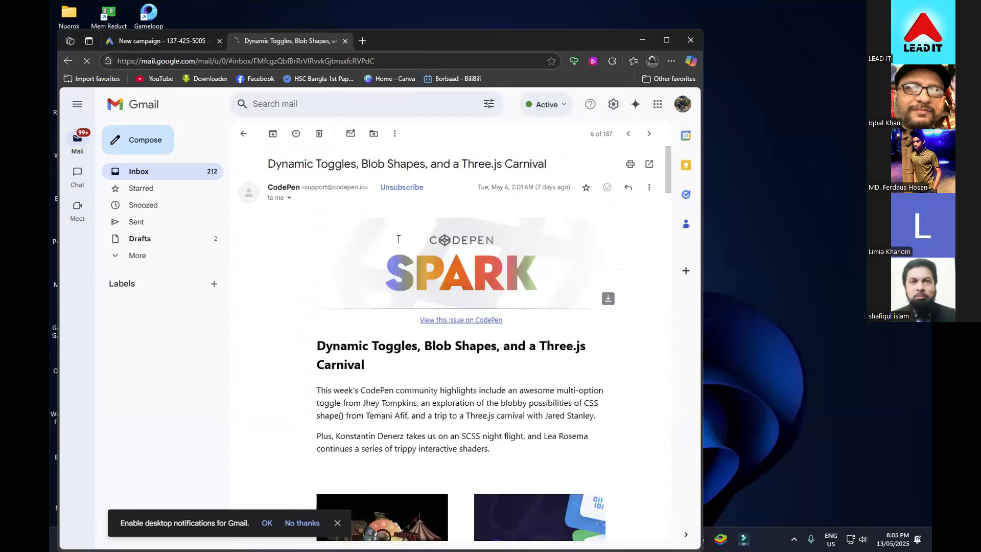
scroll(271, 383, "down", 2)
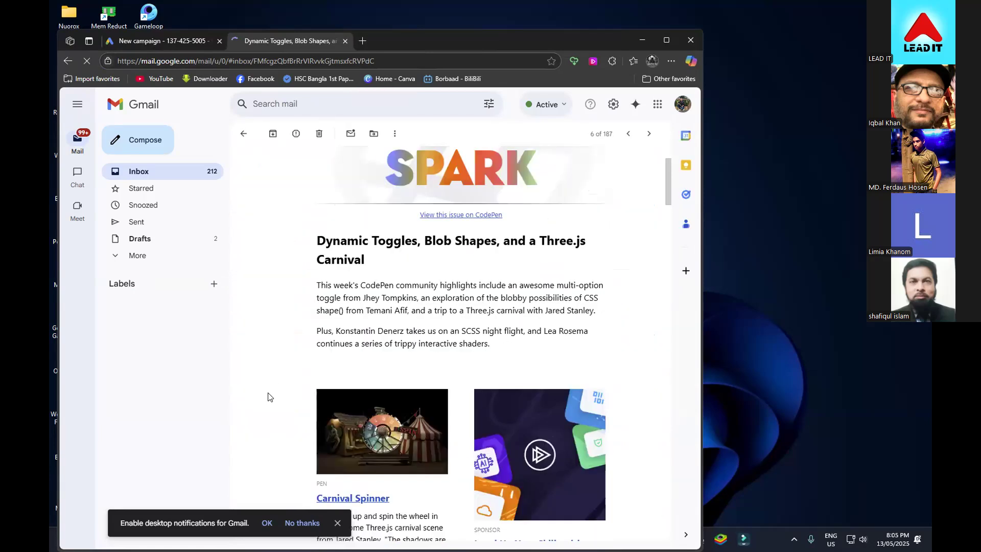
scroll(266, 418, "down", 3)
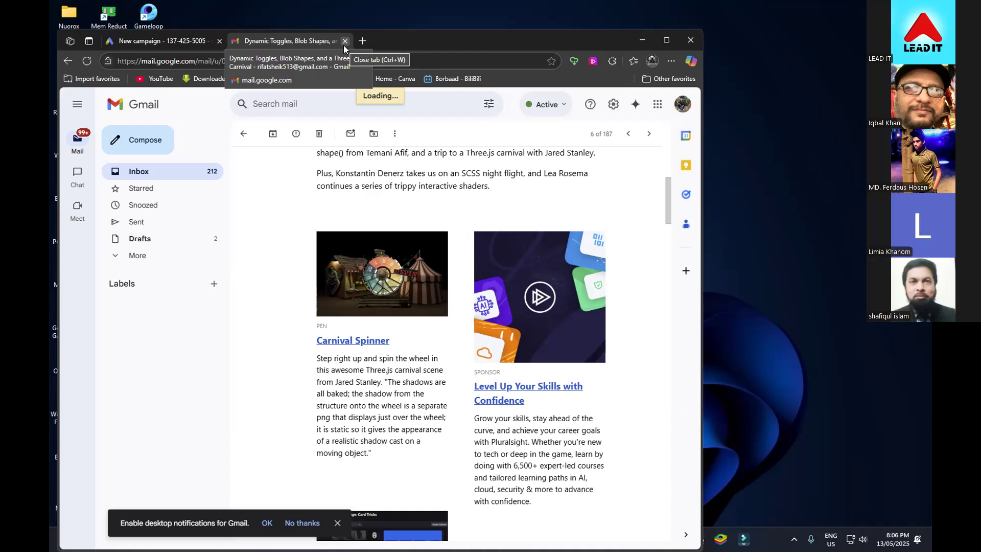
left_click(345, 43)
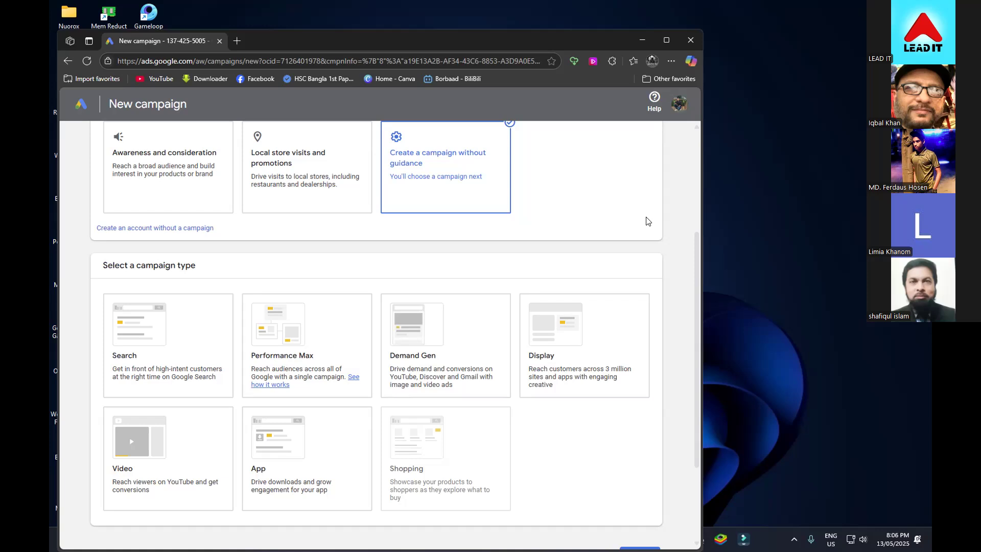
- Search the web for "y2mate" in a new tab and open the y2-mate.download site with its link field ready for input
left_click(236, 41)
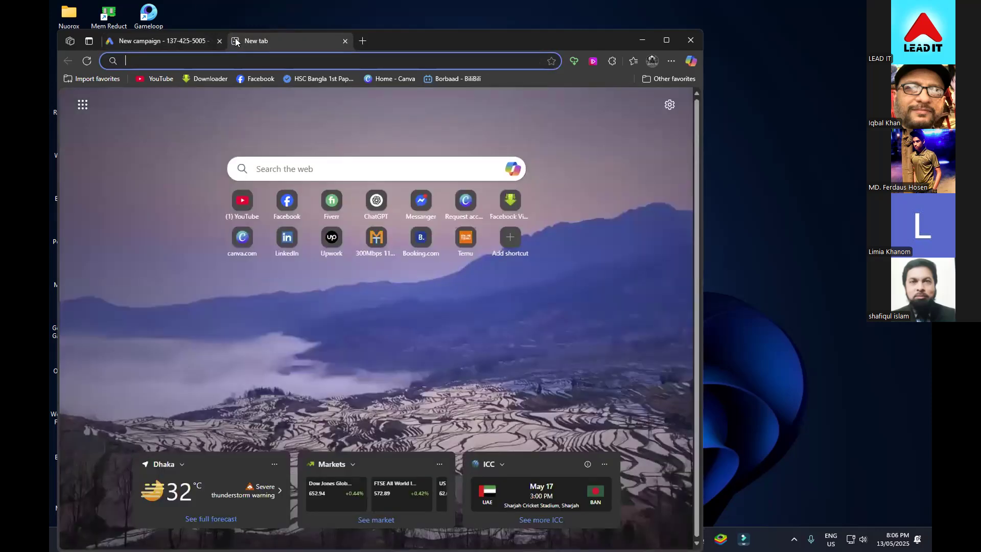
type("google")
key("Return")
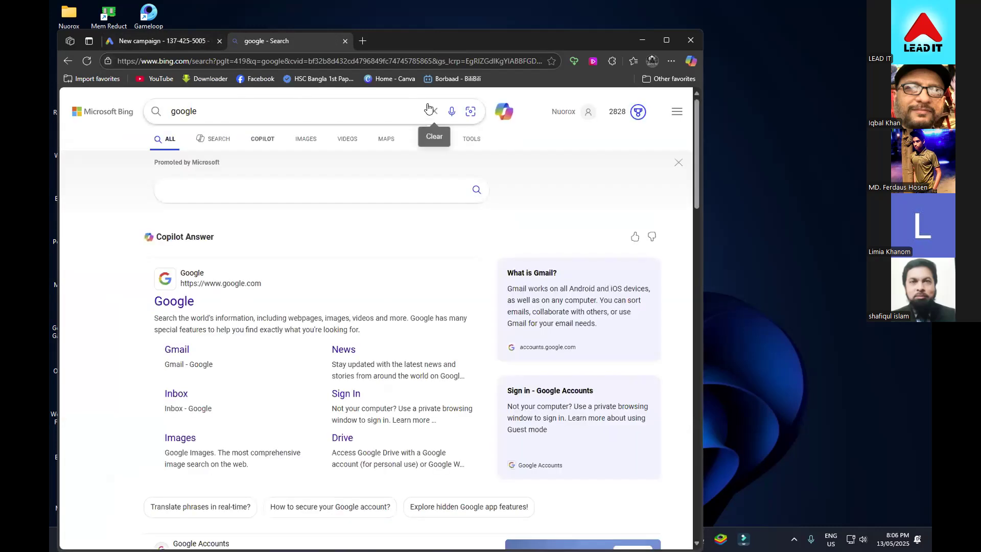
left_click(436, 113)
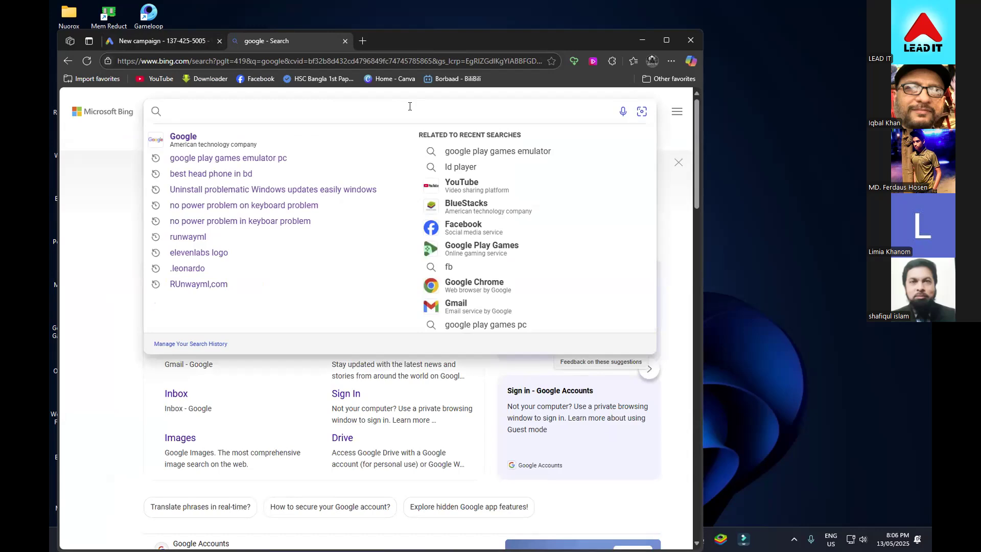
type("y2z")
key("BackSpace")
type("makte")
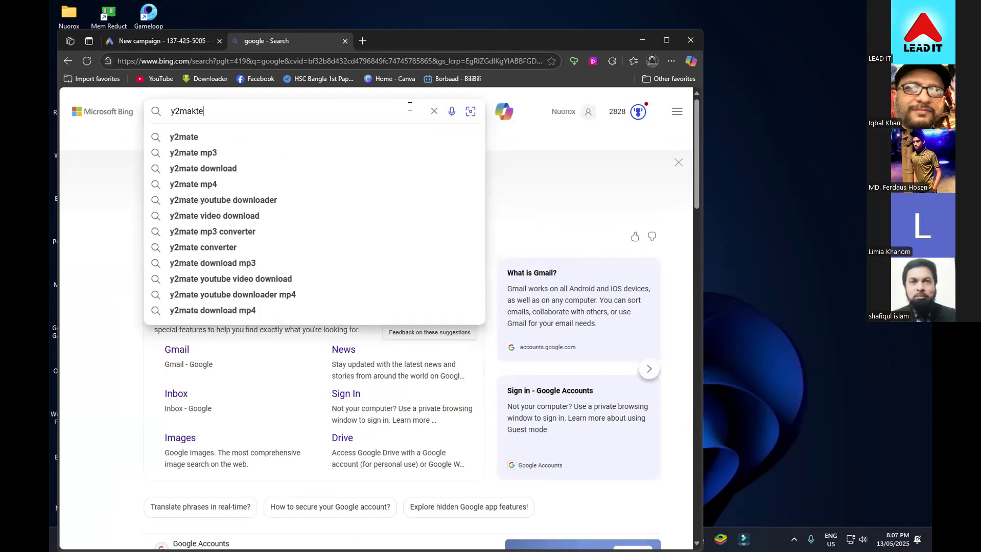
key("Down")
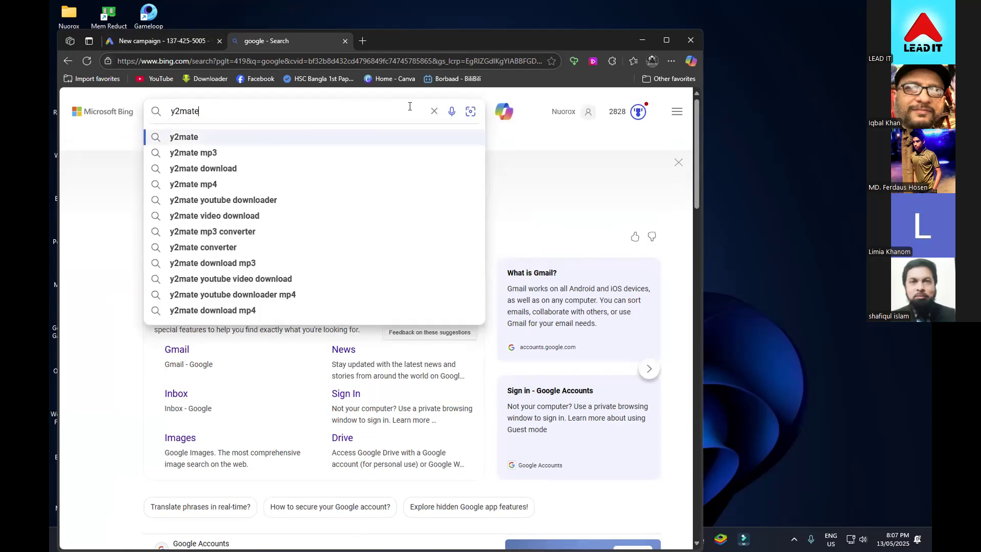
key("Return")
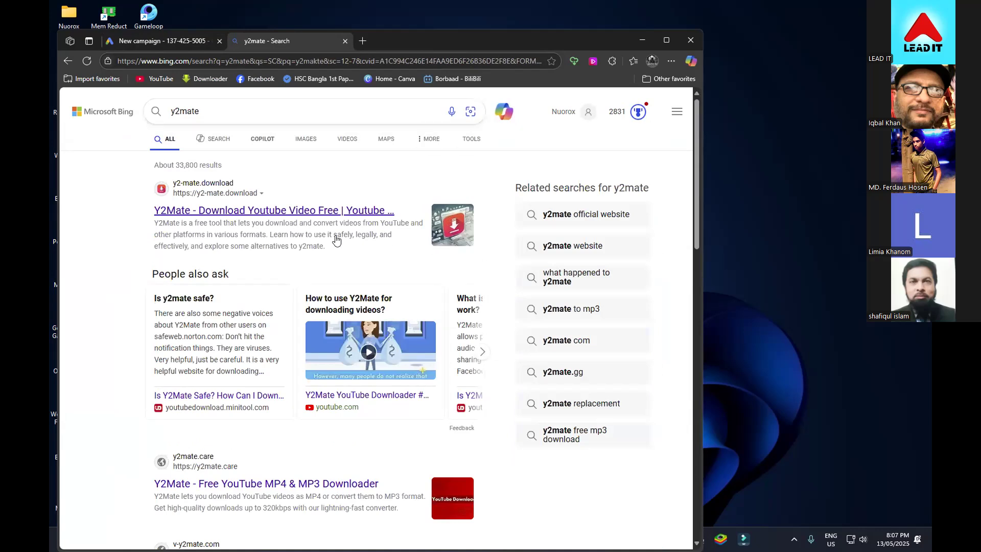
left_click(276, 211)
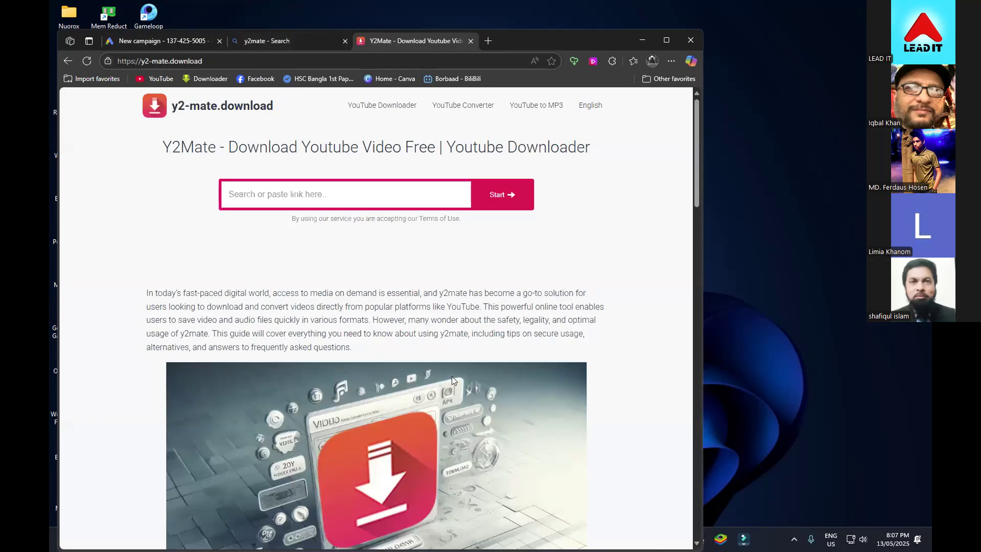
left_click(288, 198)
- Open YouTube in another tab and copy the share link of the Jamuna TV news video from 13 May 2025
left_click(485, 41)
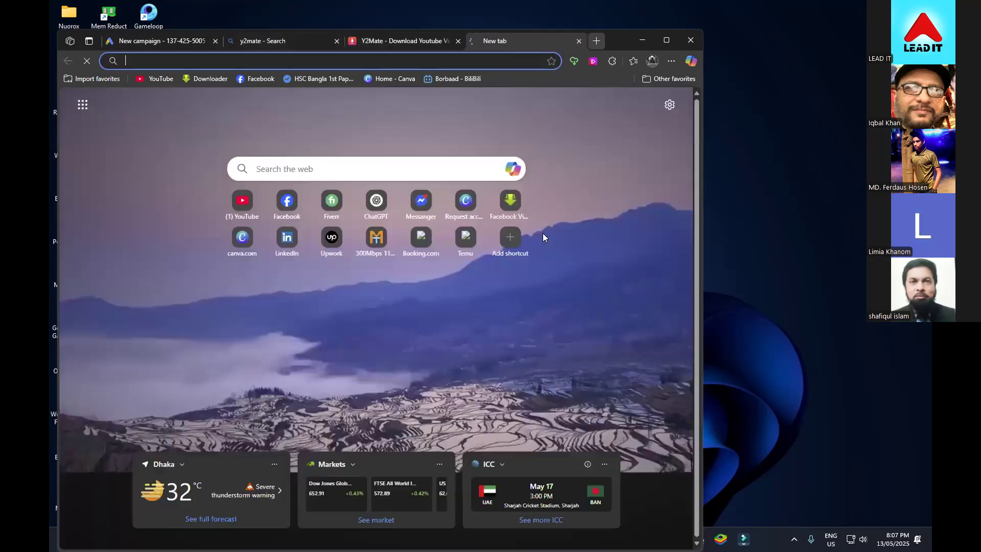
left_click(242, 204)
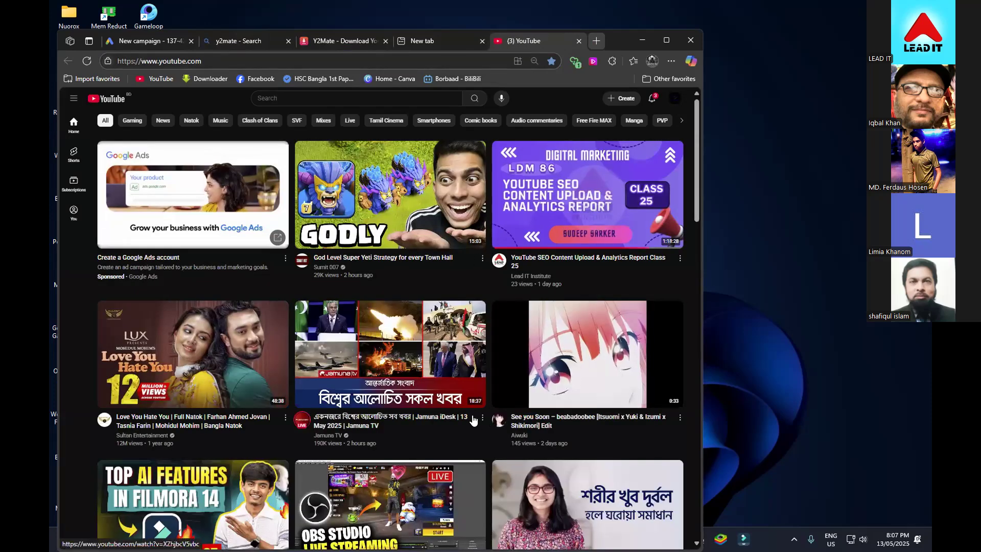
left_click(480, 417)
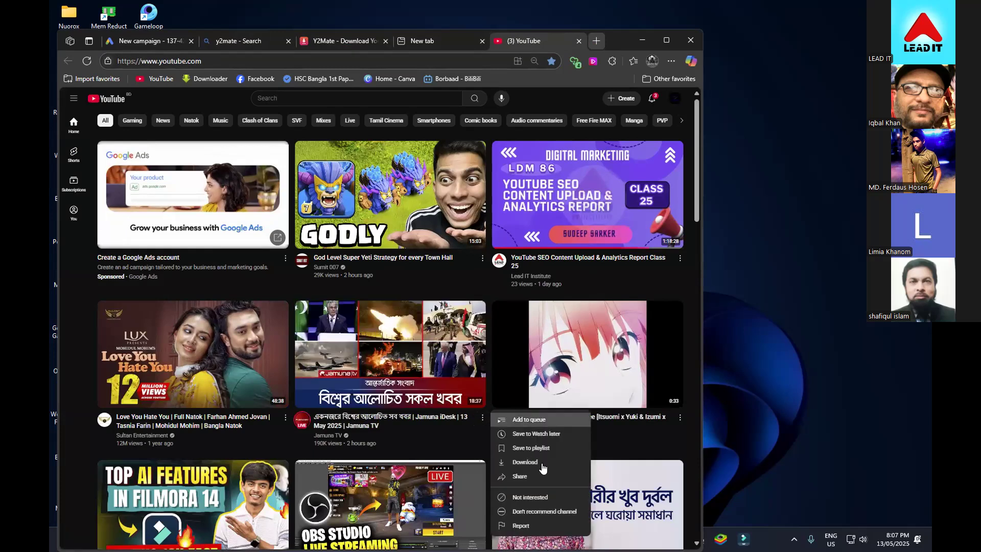
left_click(547, 474)
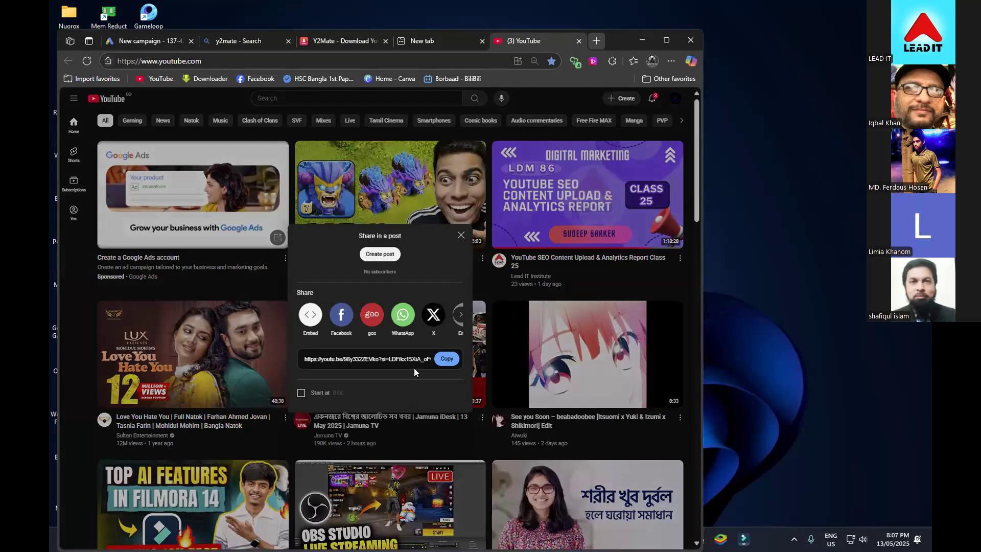
left_click(447, 359)
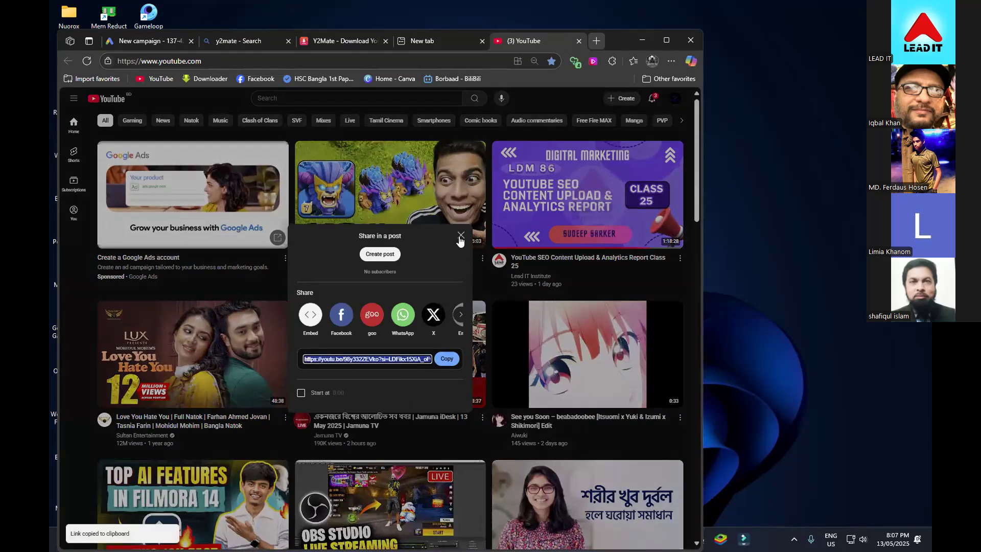
- Paste the copied YouTube link into the Y2Mate downloader's link field and close the unused blank tab
left_click(347, 41)
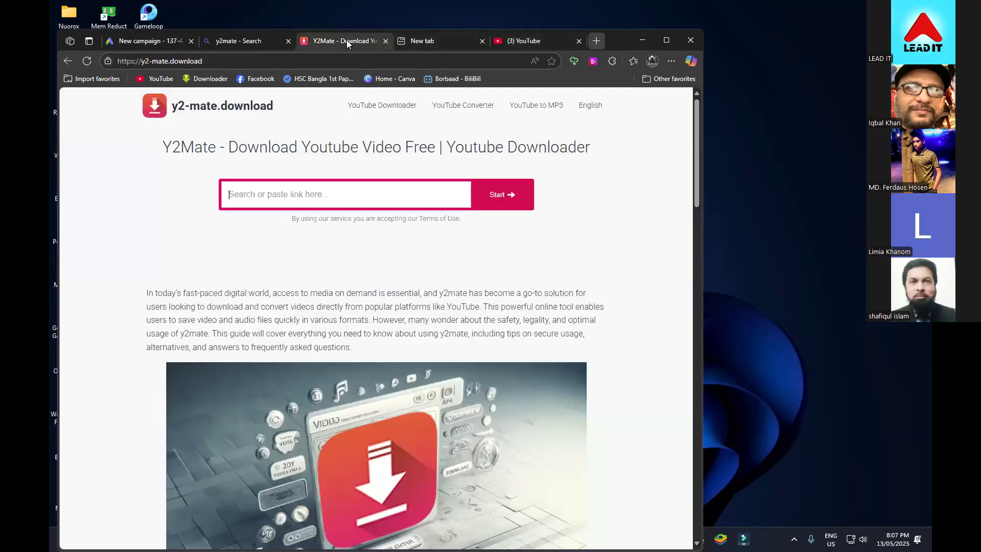
left_click(483, 41)
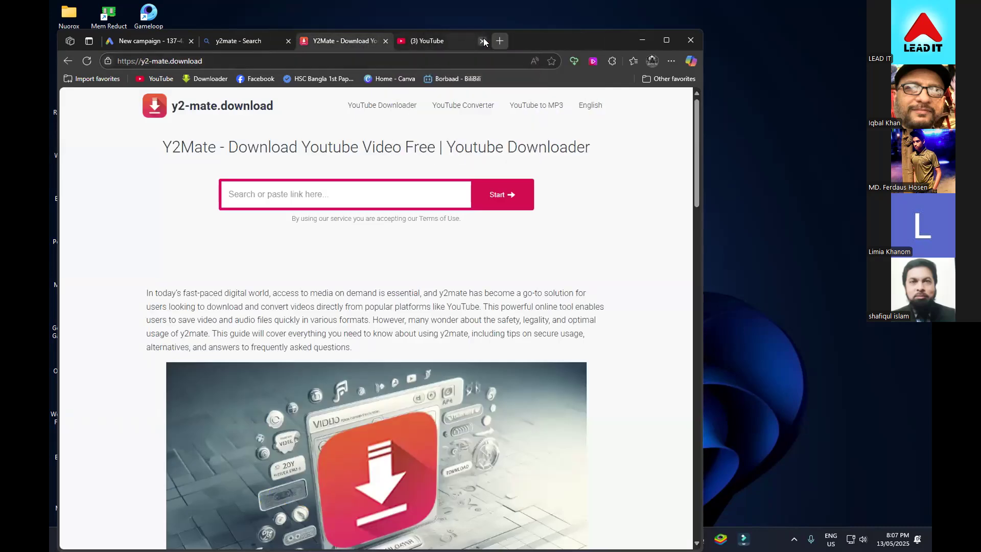
key("ctrl+v")
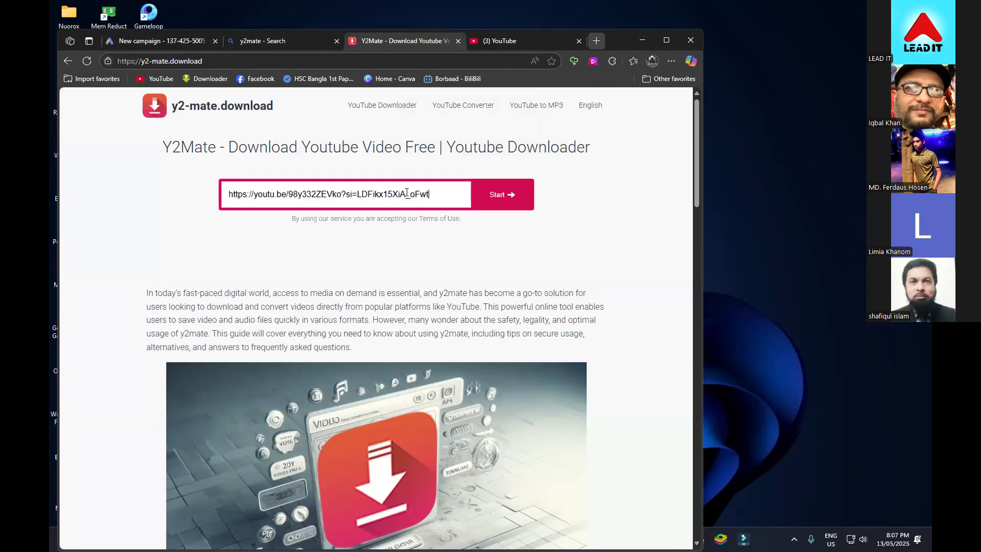
- Submit the pasted video link on Y2Mate to get its download options and close the YouTube tab
left_click(490, 190)
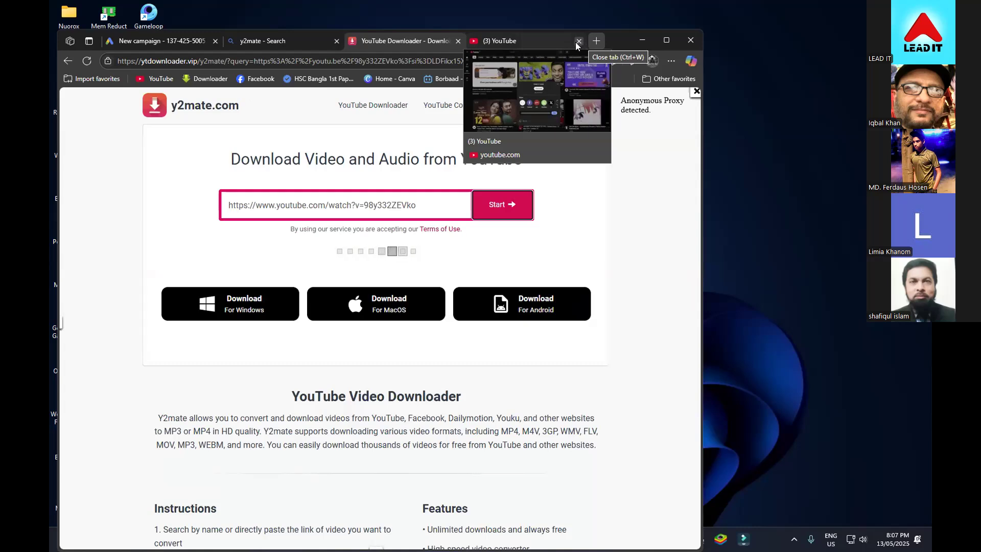
left_click(577, 42)
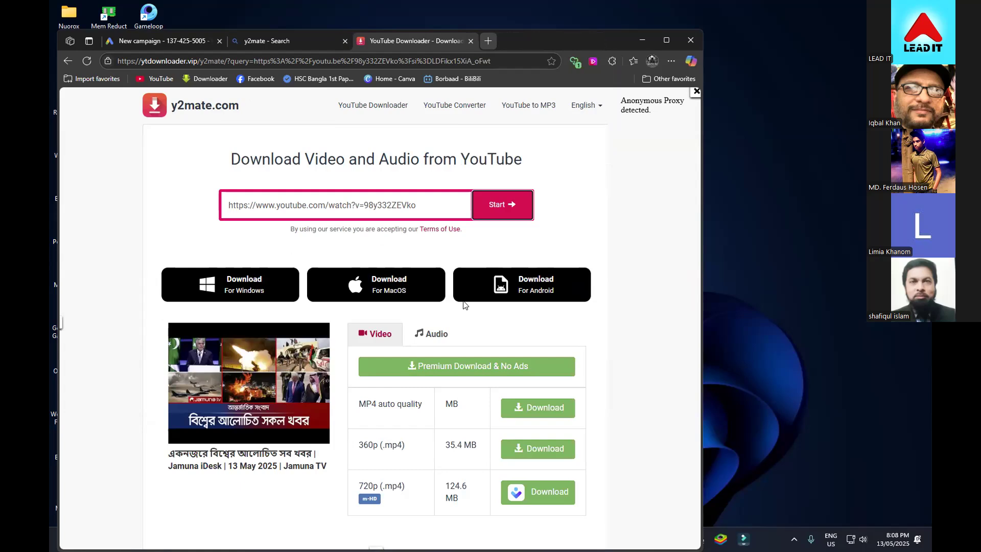
- Trigger the pop-up ads on the downloader page several times, dismissing the side notice and closing each ad tab that opens
left_click(94, 428)
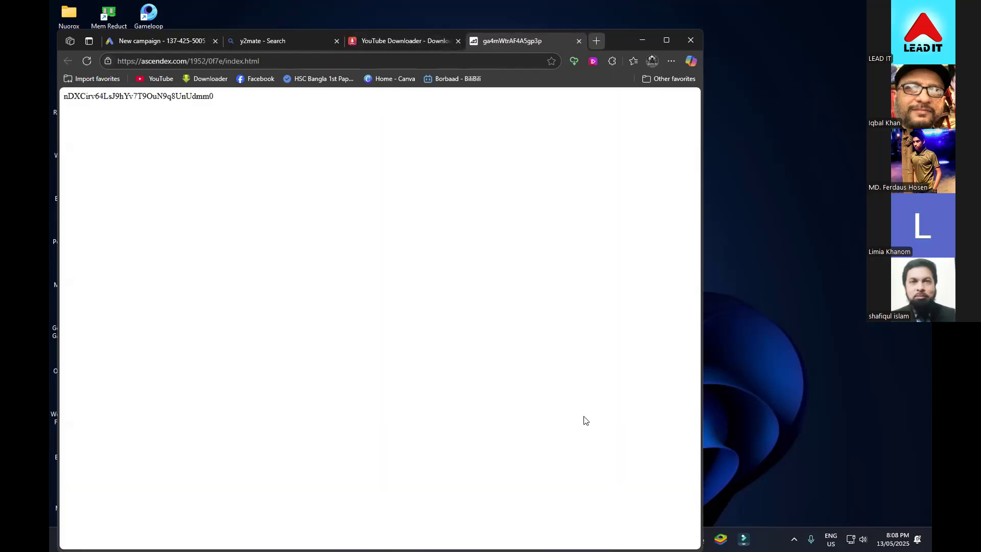
left_click(579, 42)
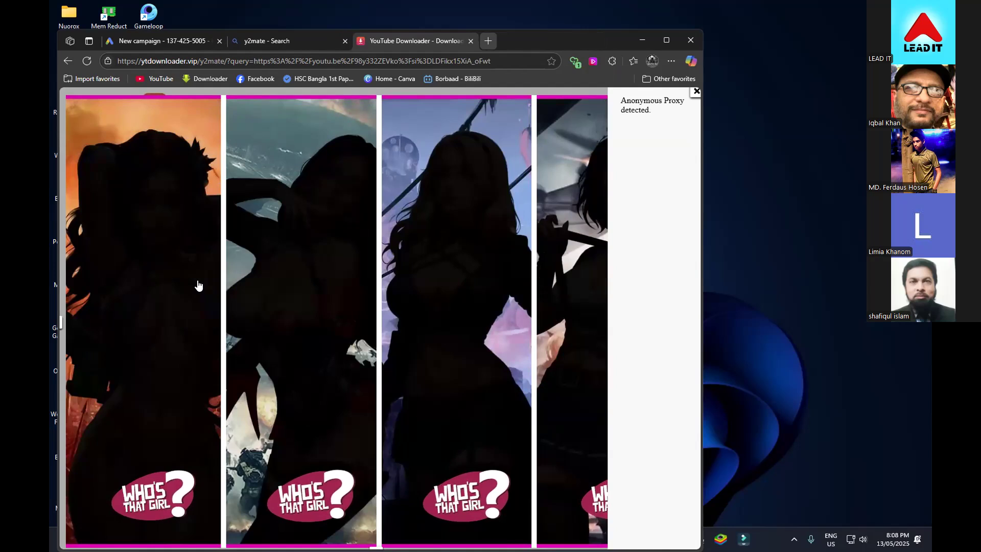
left_click(695, 91)
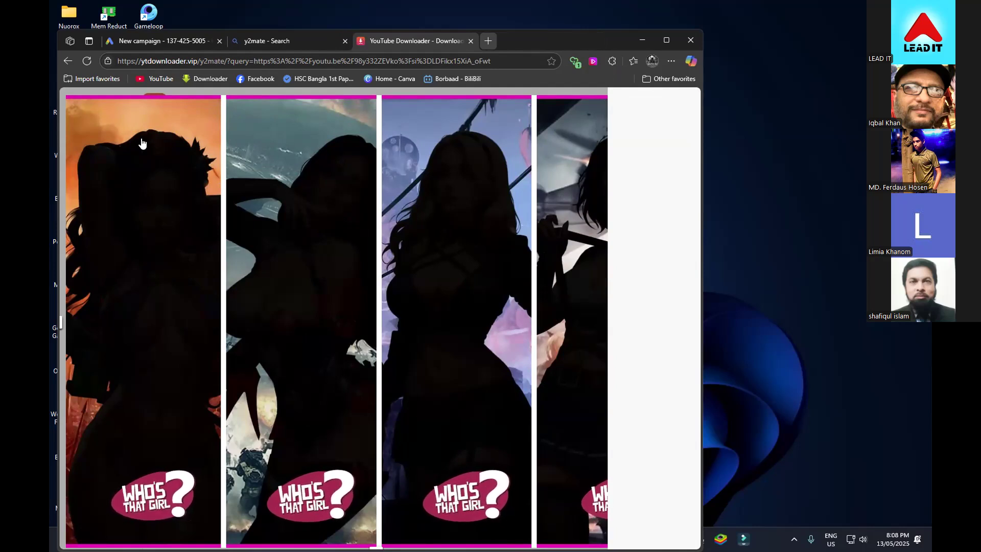
left_click(108, 91)
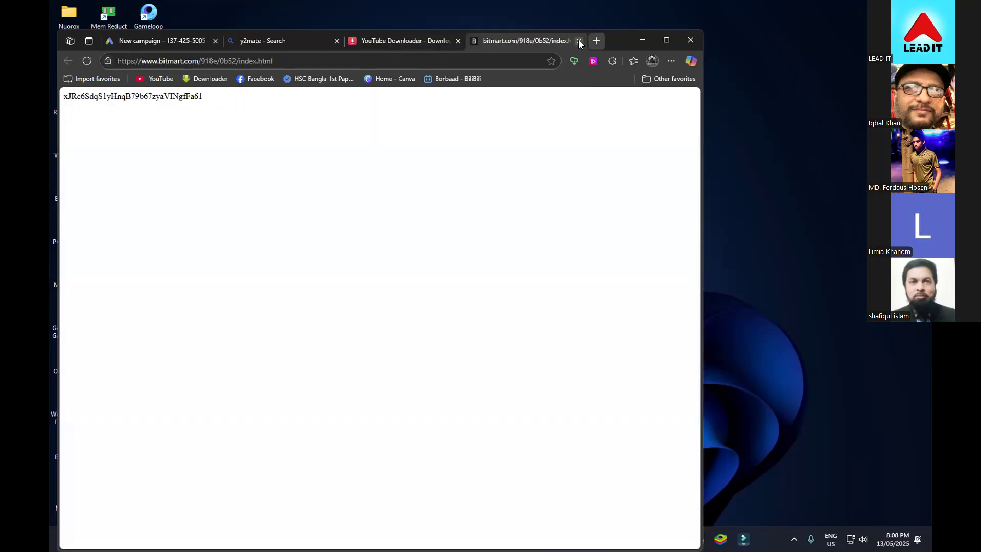
left_click(579, 41)
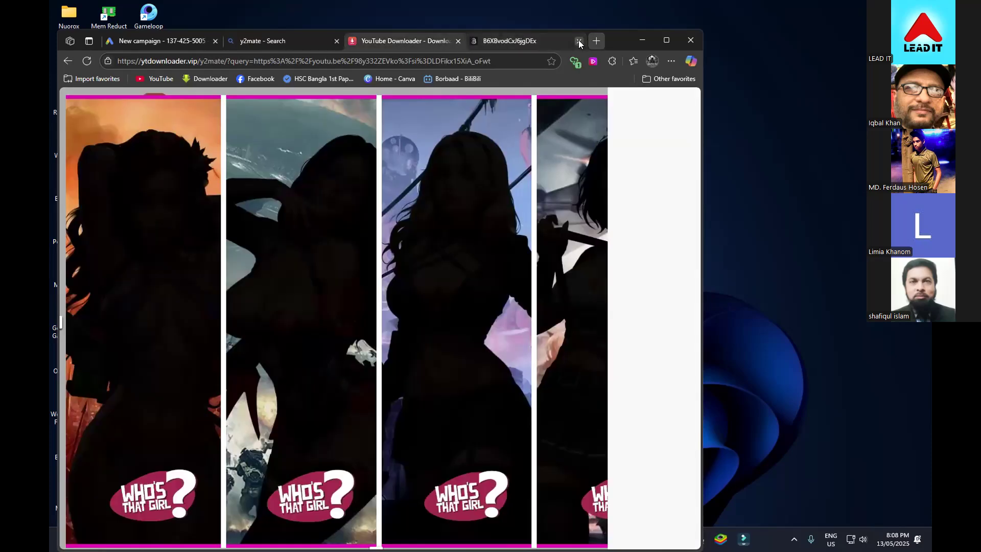
left_click(586, 94)
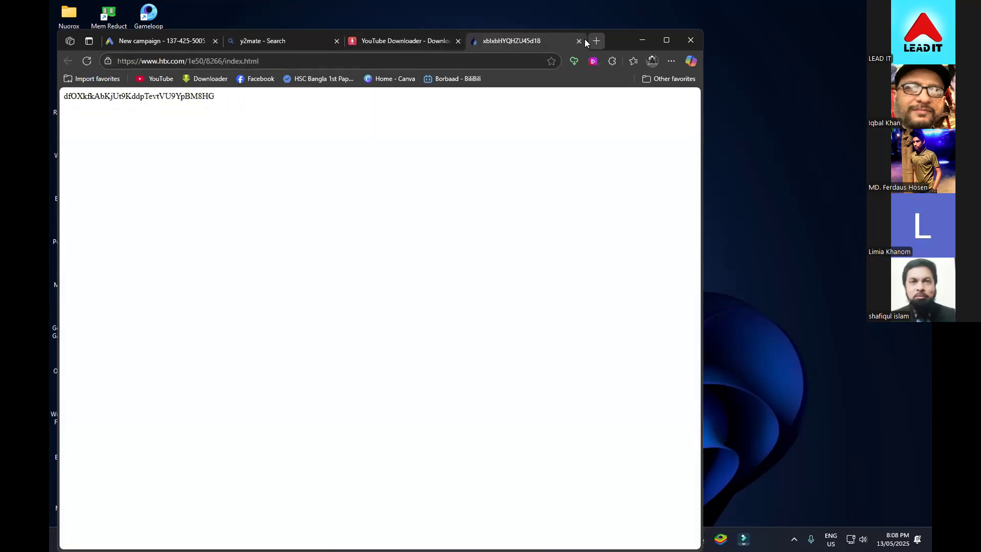
left_click(578, 41)
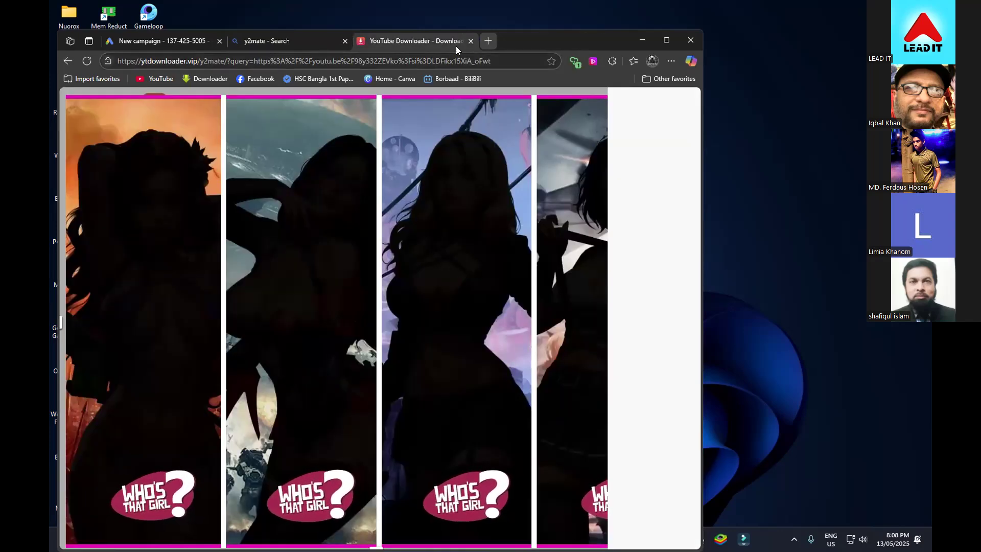
left_click(62, 89)
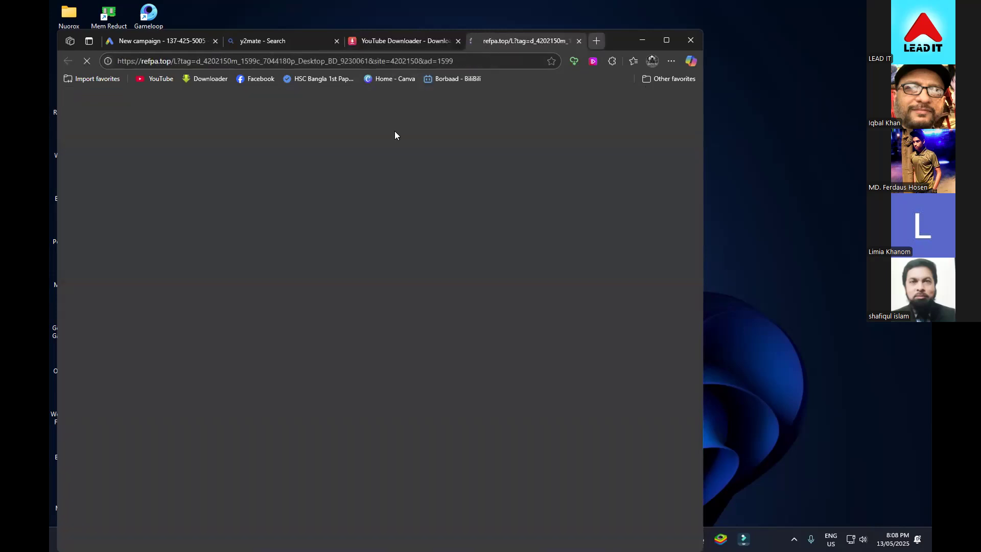
left_click(578, 42)
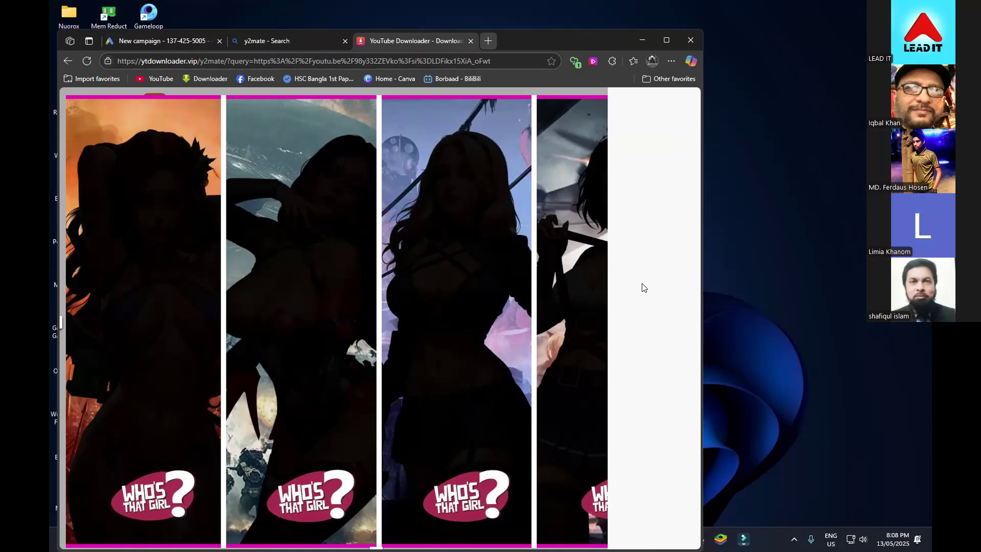
- Close the downloader and y2mate search tabs, and check the Shopping campaign type's availability note in Google Ads
left_click(470, 40)
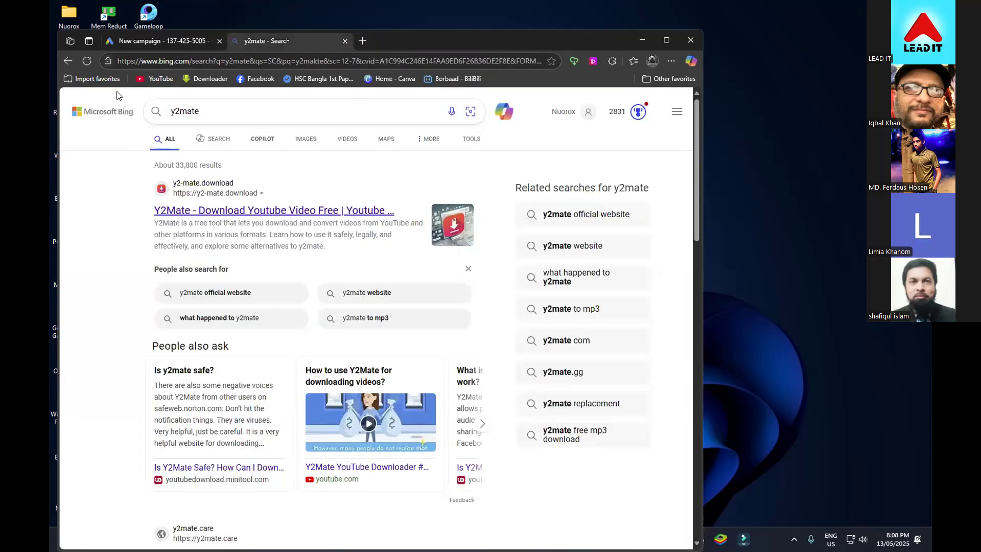
left_click(344, 41)
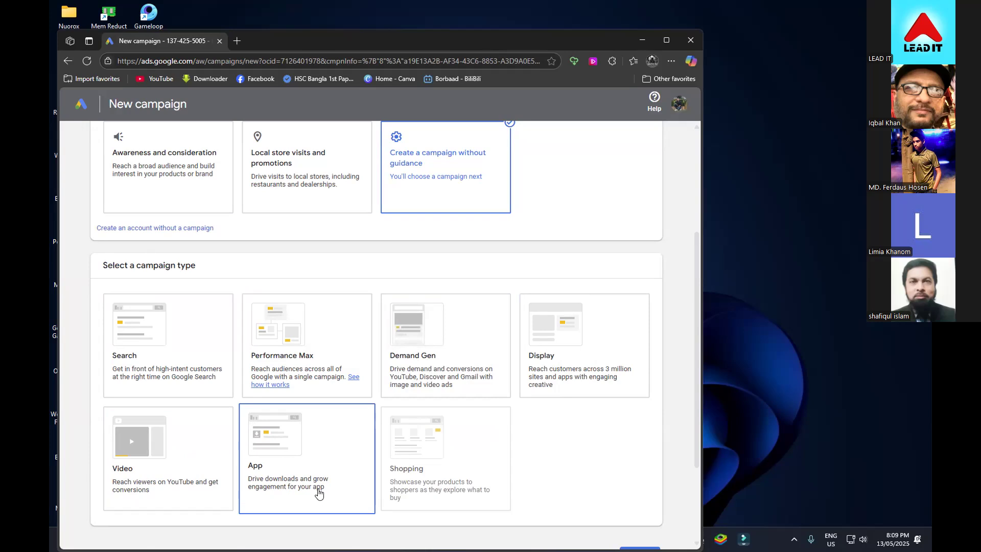
scroll(286, 490, "down", 1)
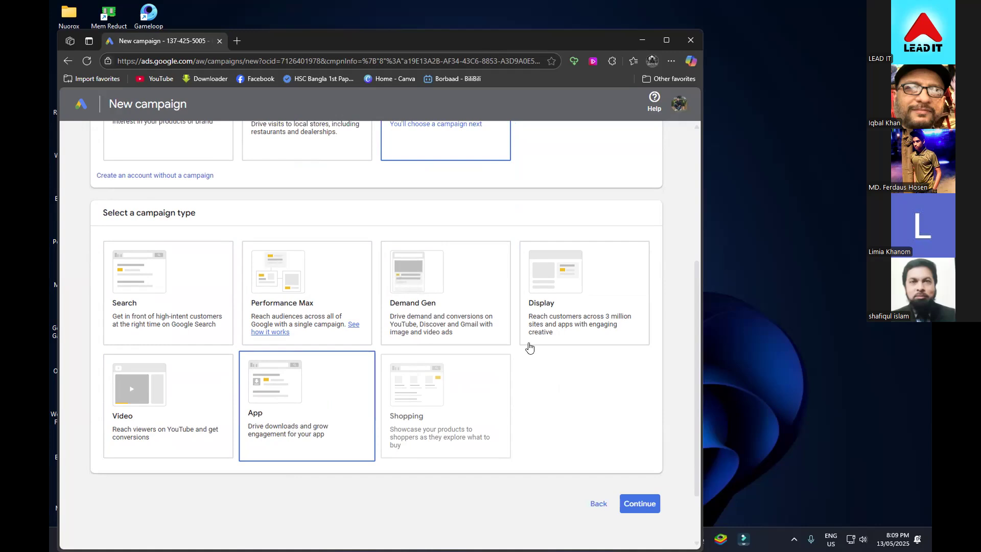
mouse_move(437, 384)
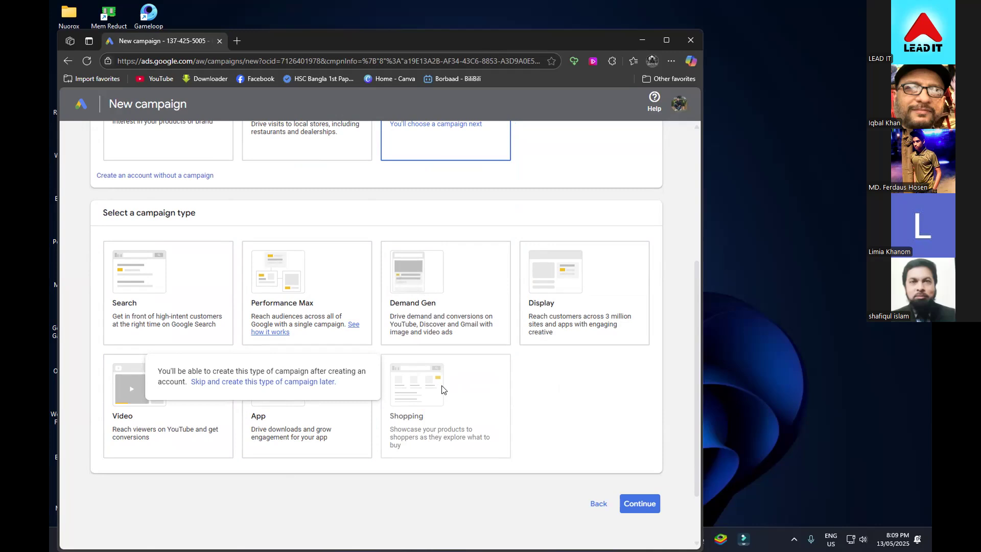
- Switch to the InPrivate browser window and close the a2zbookmarking.com tab showing the full-page ad
key("alt+Tab")
key("alt+Tab")
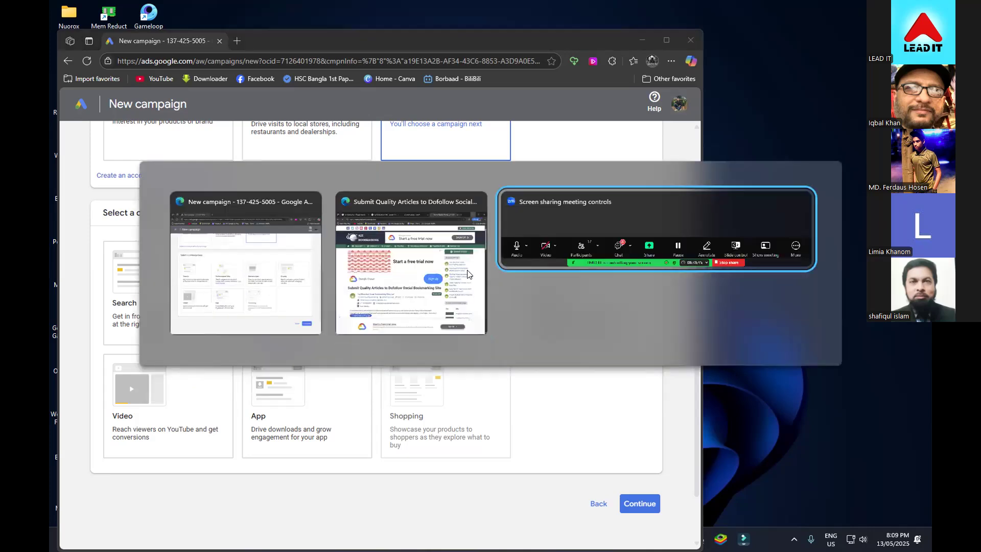
left_click(451, 267)
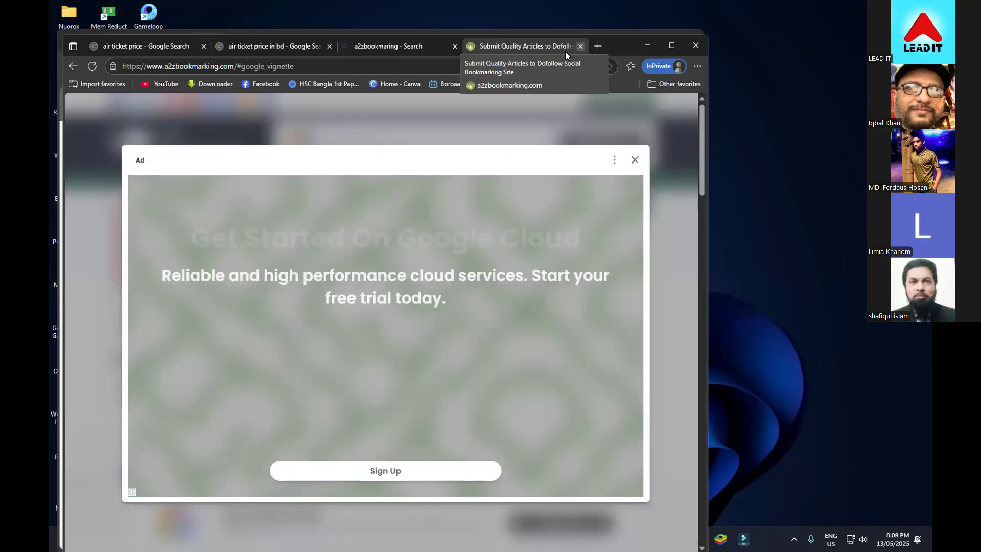
left_click(579, 46)
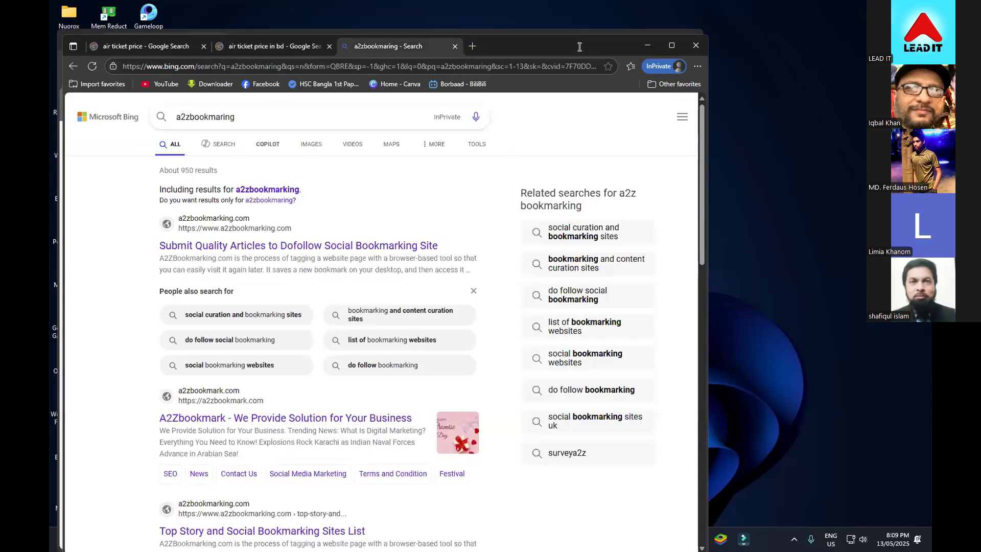
left_click(364, 115)
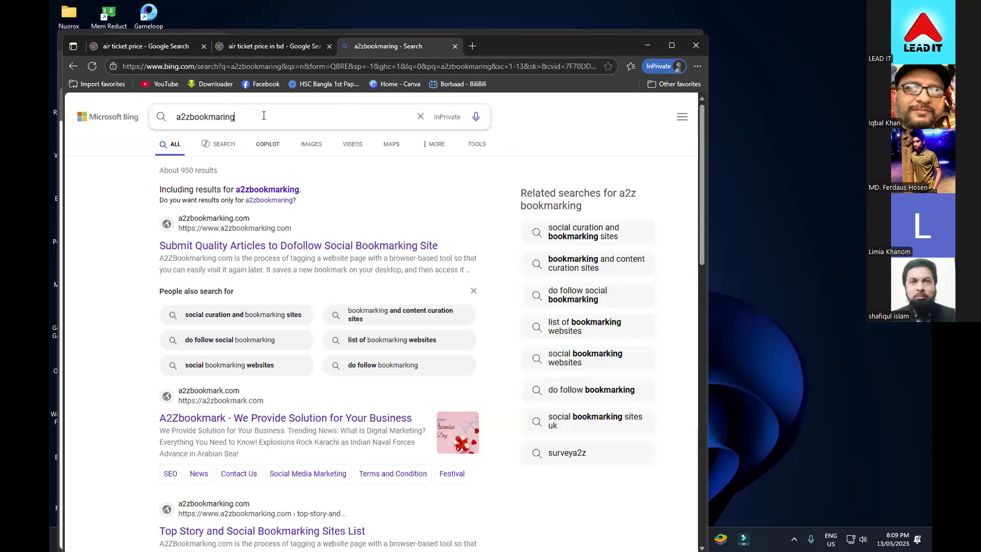
key("ctrl+a")
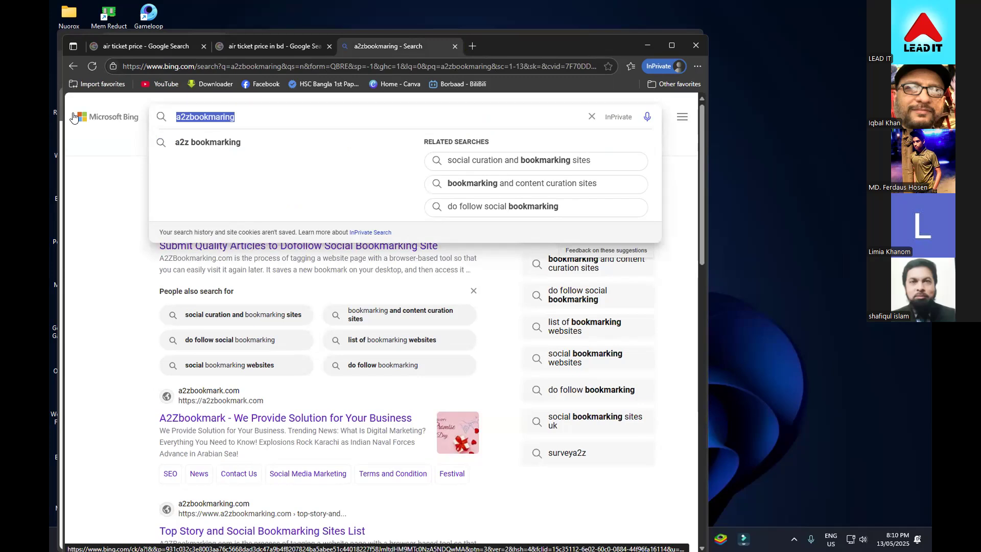
key("Escape")
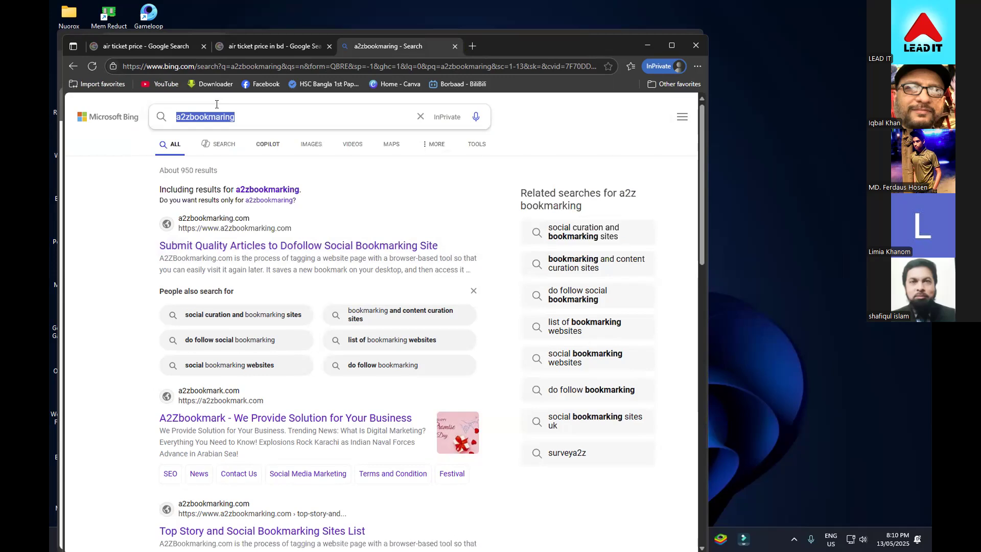
left_click(216, 104)
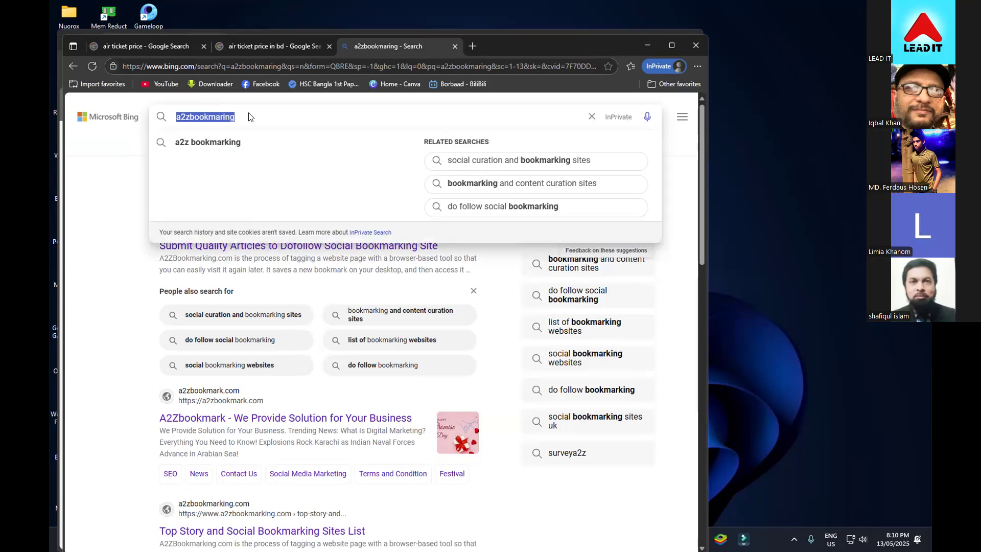
key("alt+Tab")
left_click(271, 116)
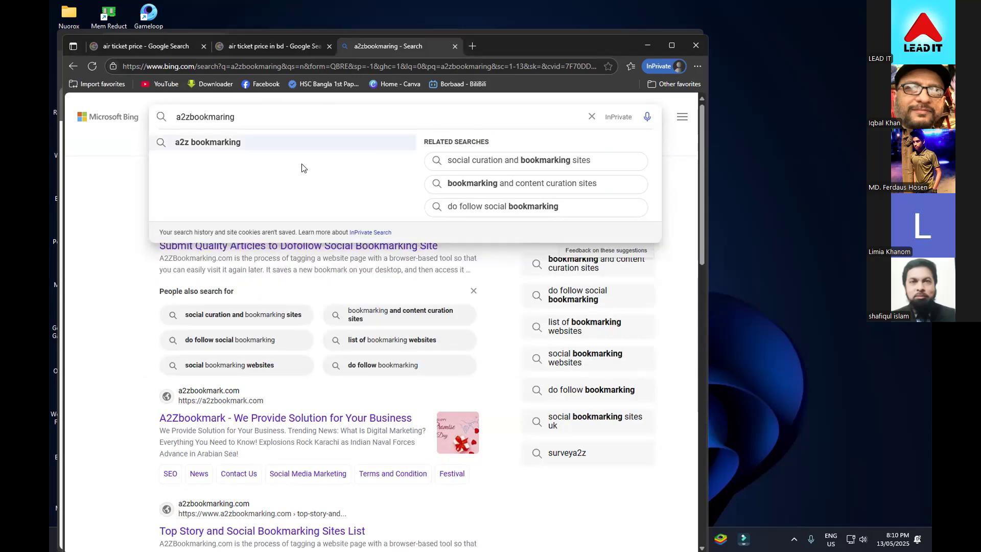
key("alt+Tab")
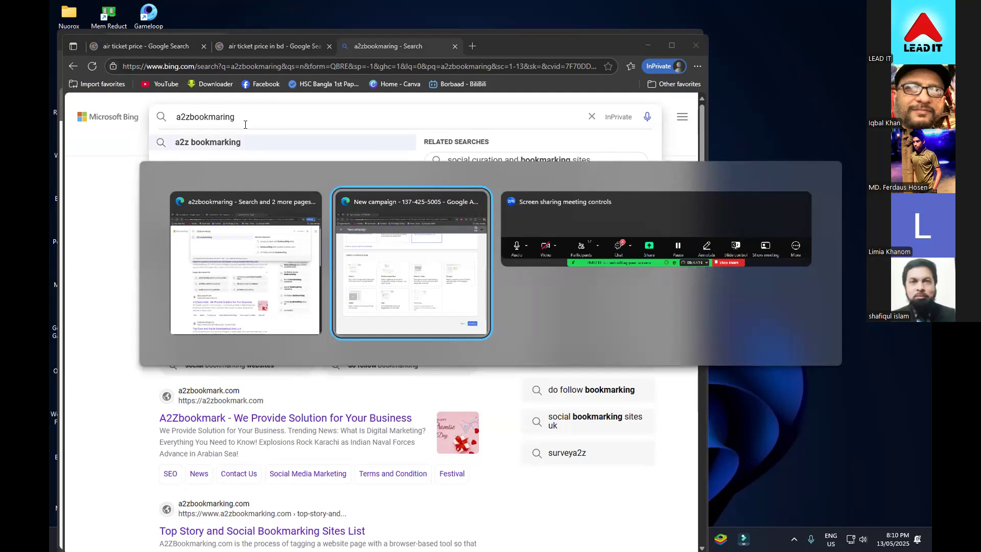
left_click(240, 114)
double_click(240, 114)
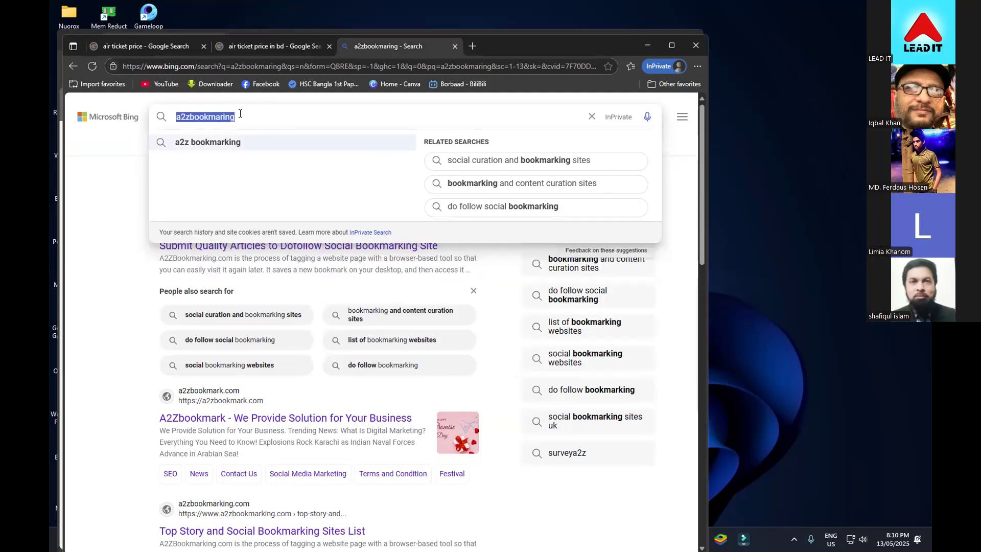
left_click(242, 109)
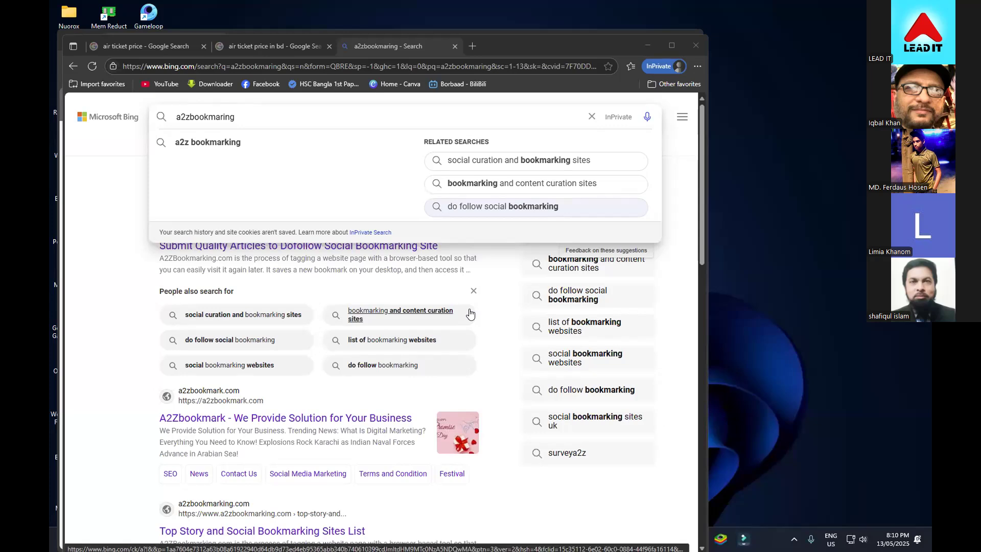
- Search Bing for "google", open the Google homepage from the results, and close the Bing results tab
left_click(299, 113)
key("ctrl+a")
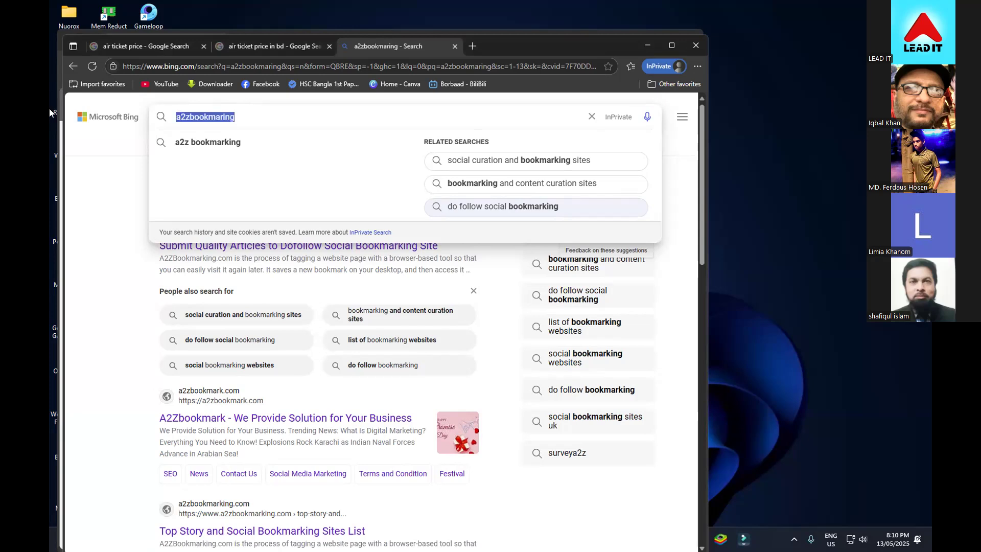
type("google")
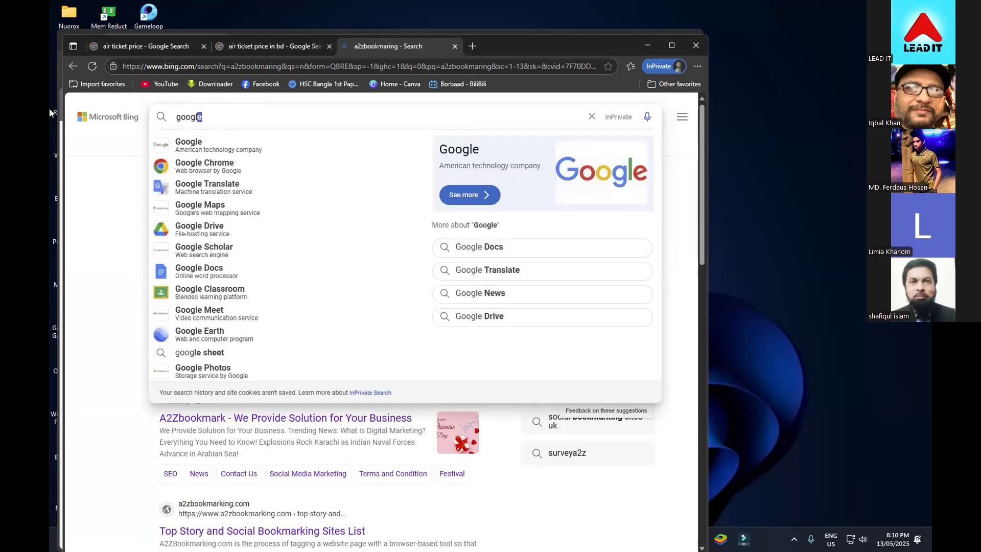
key("Return")
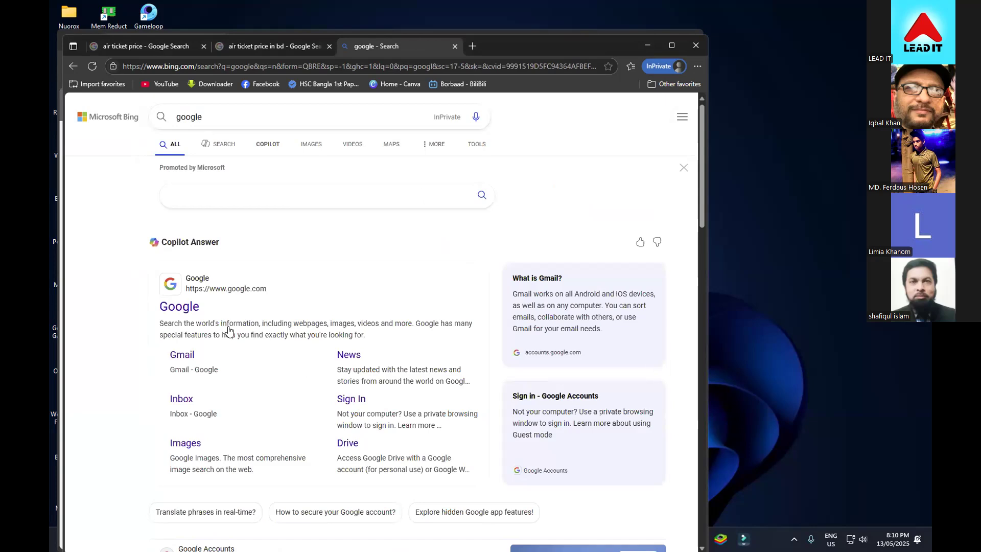
left_click(178, 306)
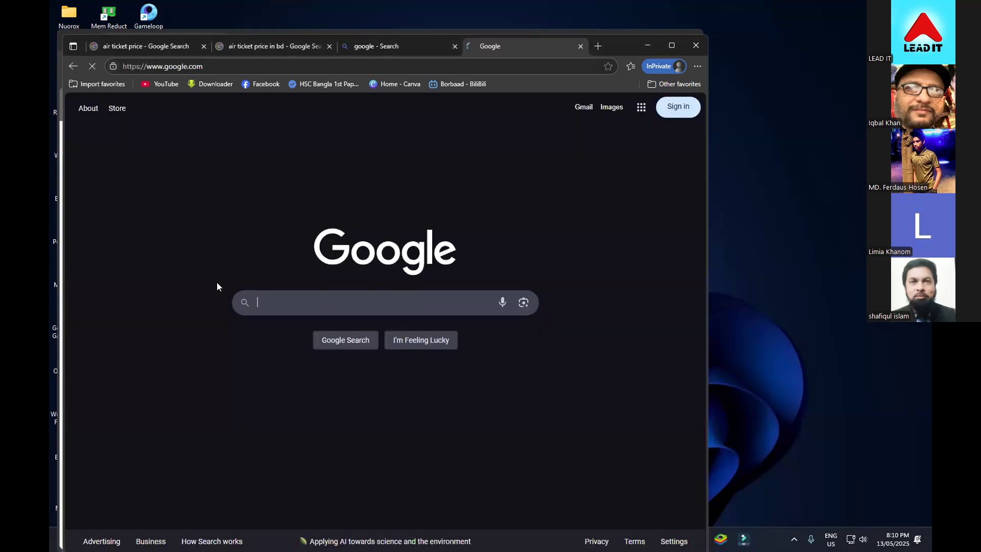
left_click(453, 48)
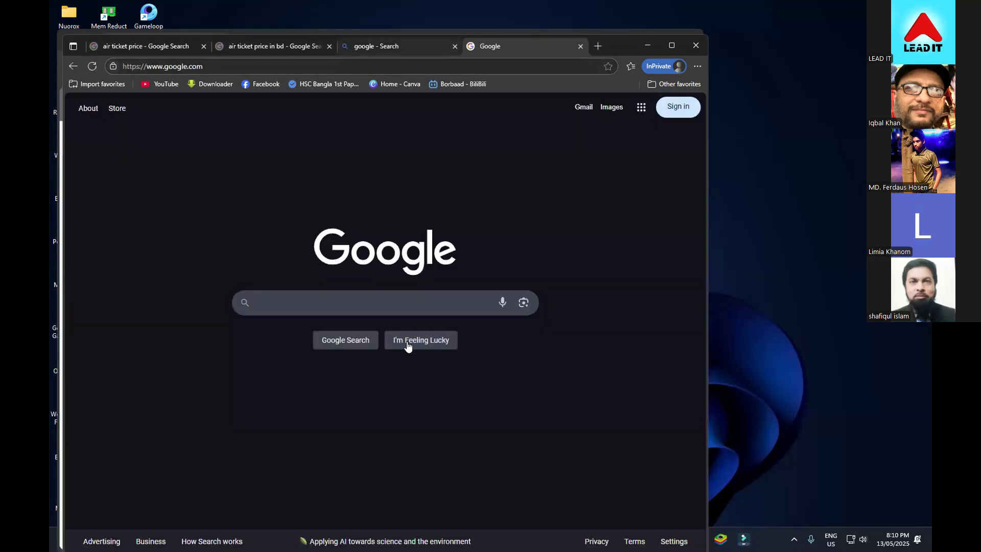
- Search Google for "pet food price", view the product listings, and minimize the window to return to Google Ads
left_click(391, 313)
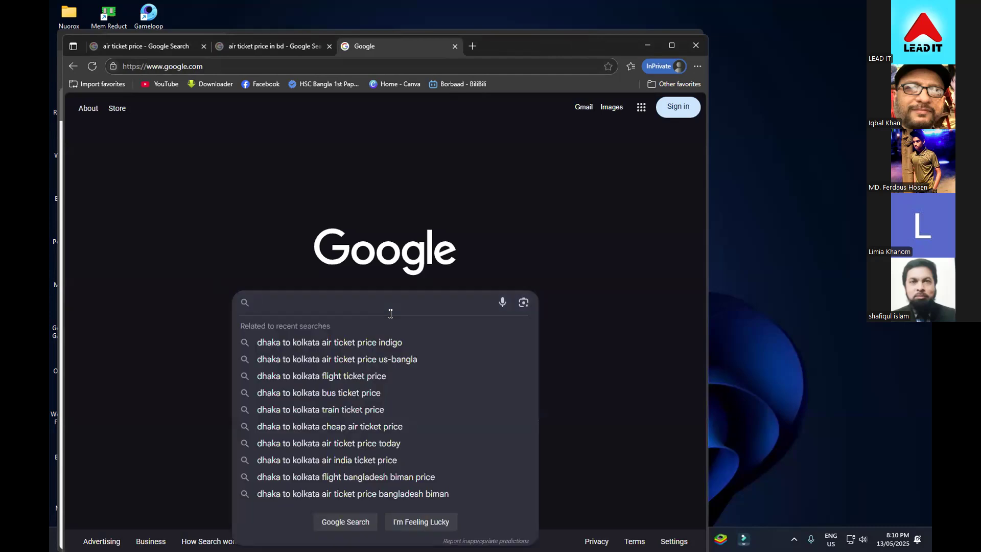
type("pet foo")
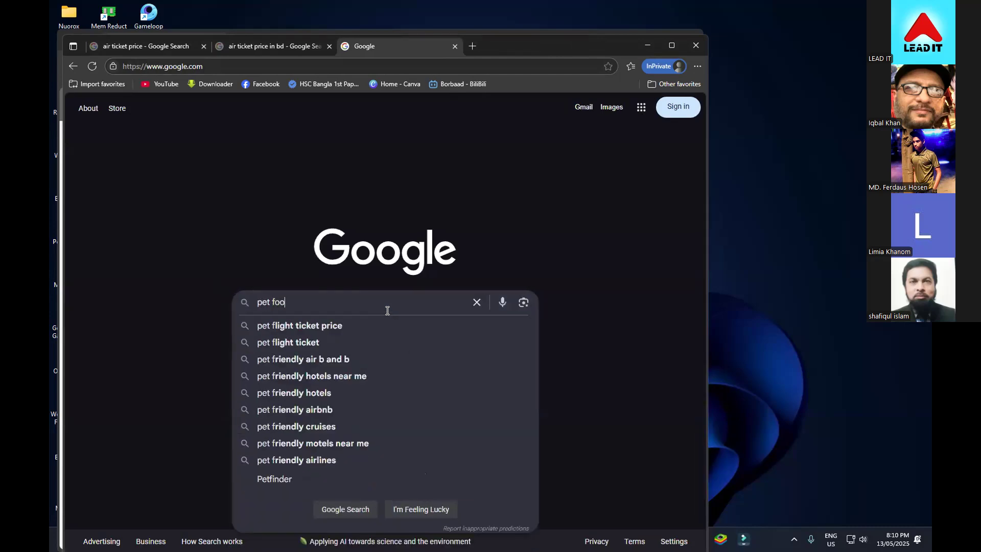
type("d price")
key("Return")
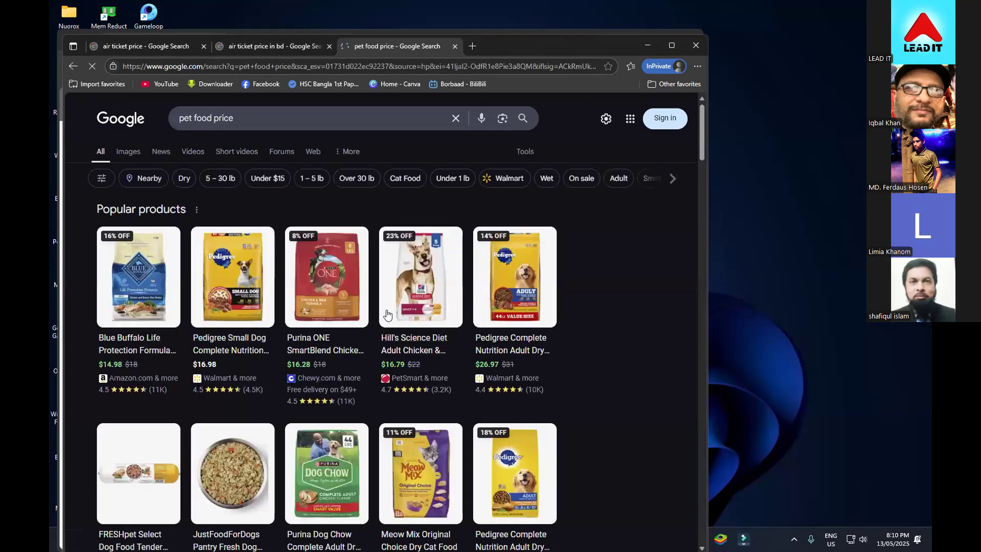
mouse_move(388, 314)
left_click(647, 46)
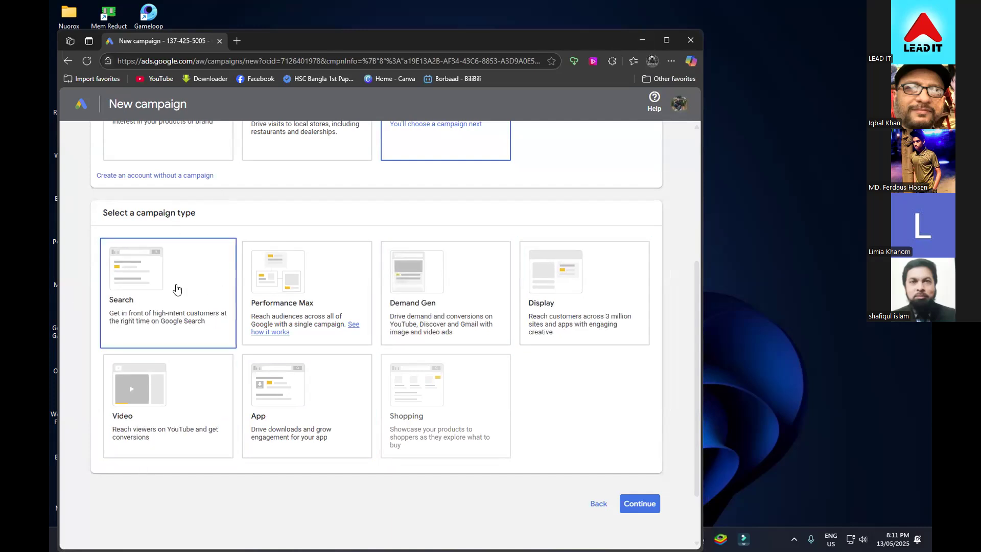
scroll(186, 251, "up", 1)
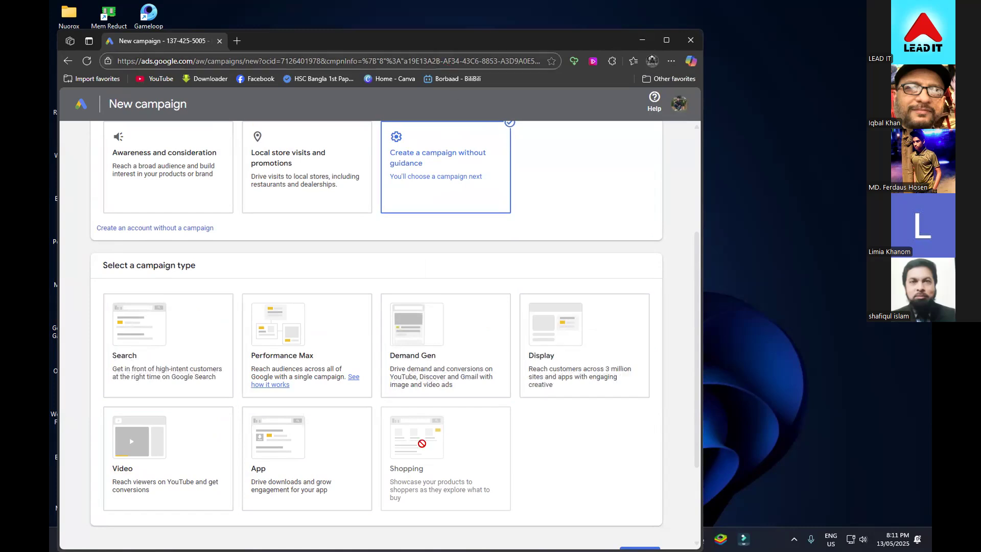
mouse_move(422, 444)
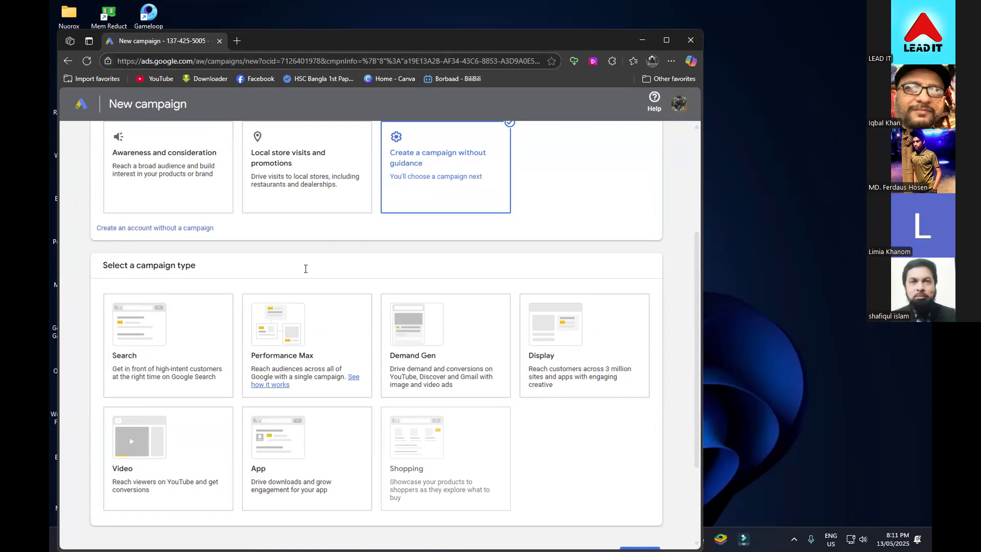
scroll(85, 274, "down", 1)
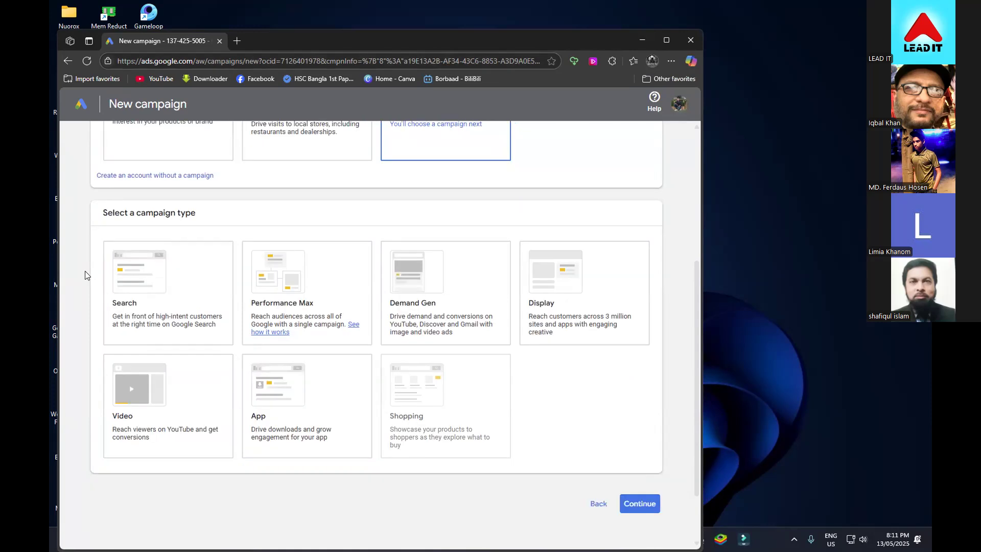
scroll(154, 189, "up", 1)
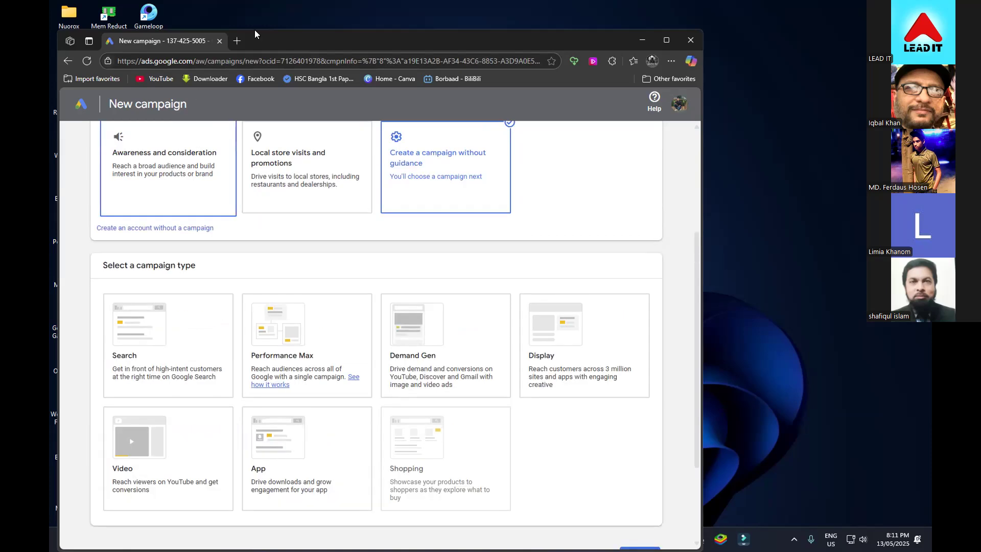
- Open the participant's portfolio website hosted on alchosting.xyz in a new tab
left_click(236, 41)
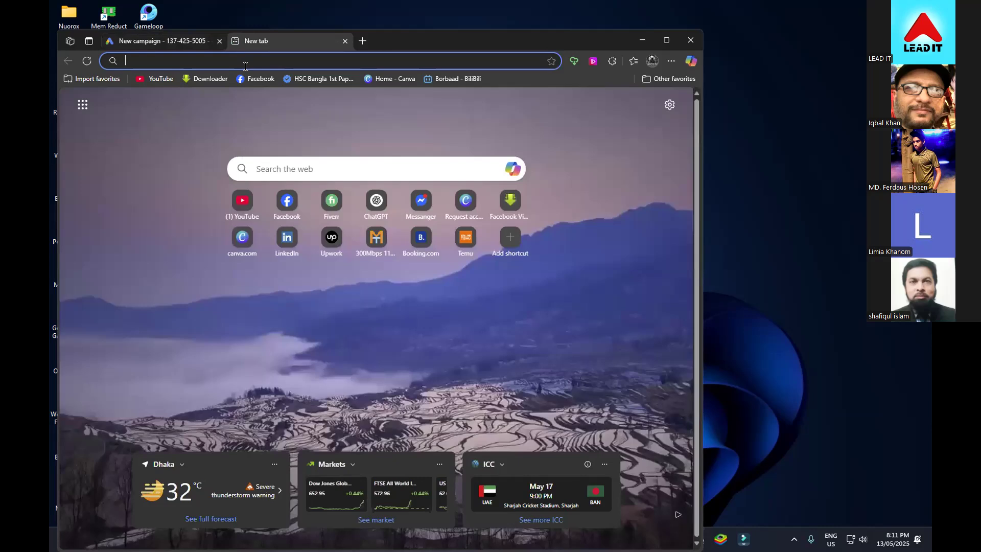
type("sud")
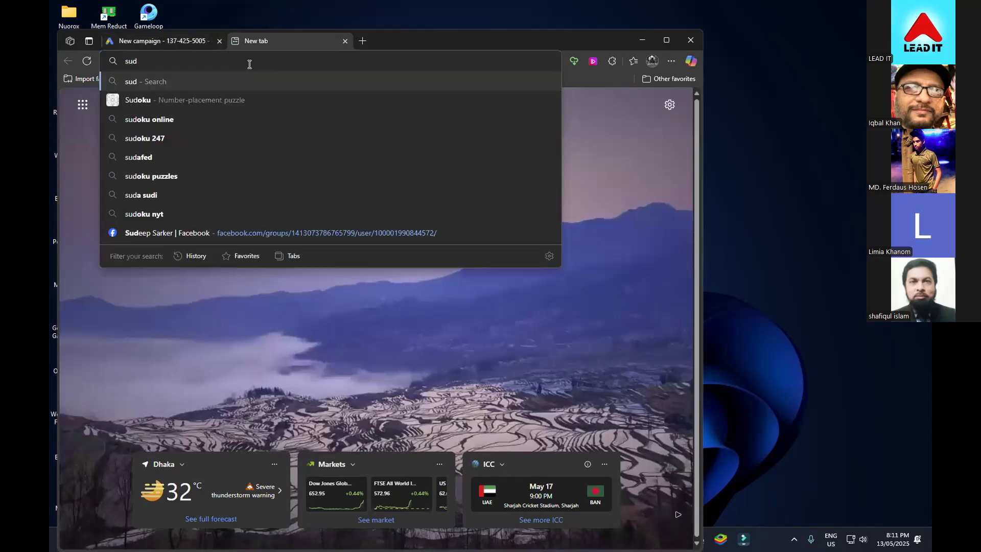
type("eep")
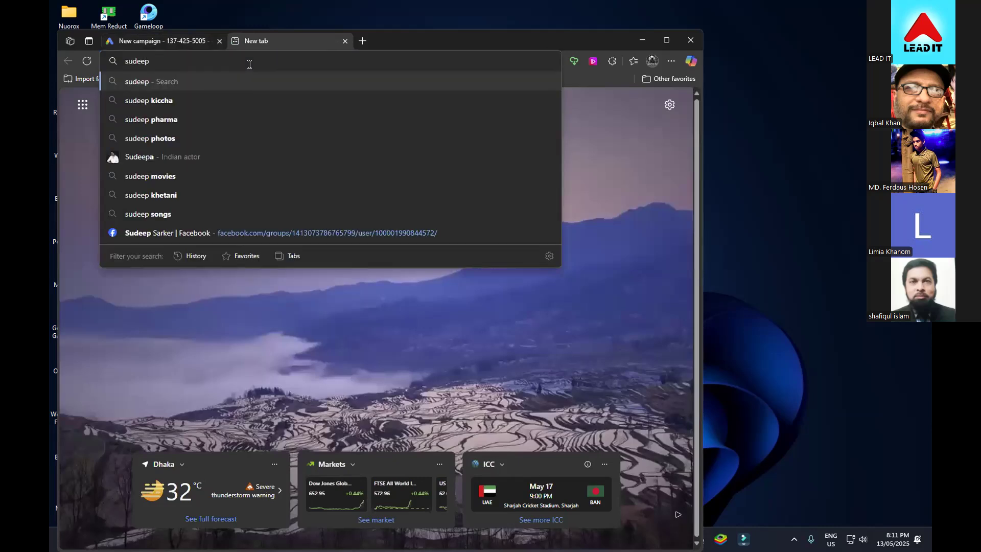
type("sarker")
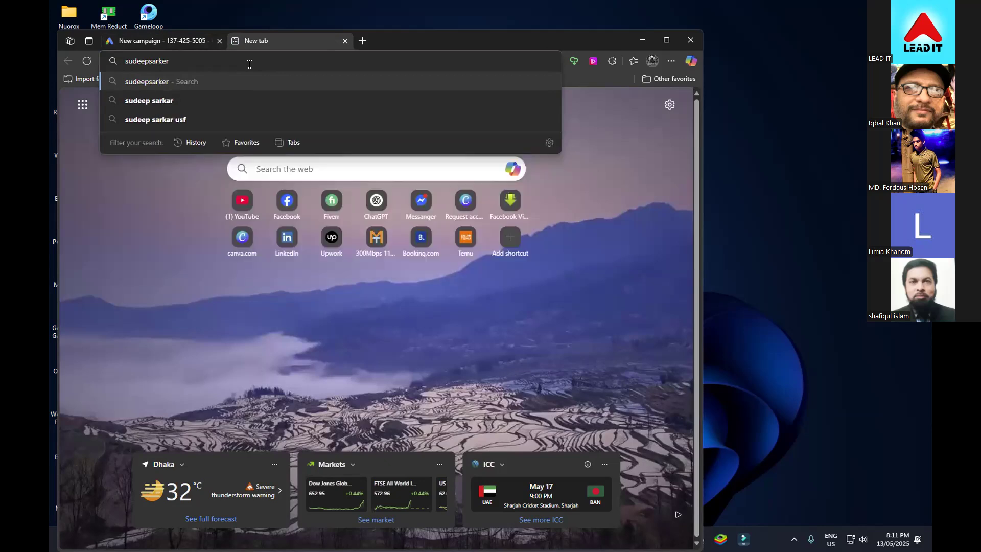
type(".")
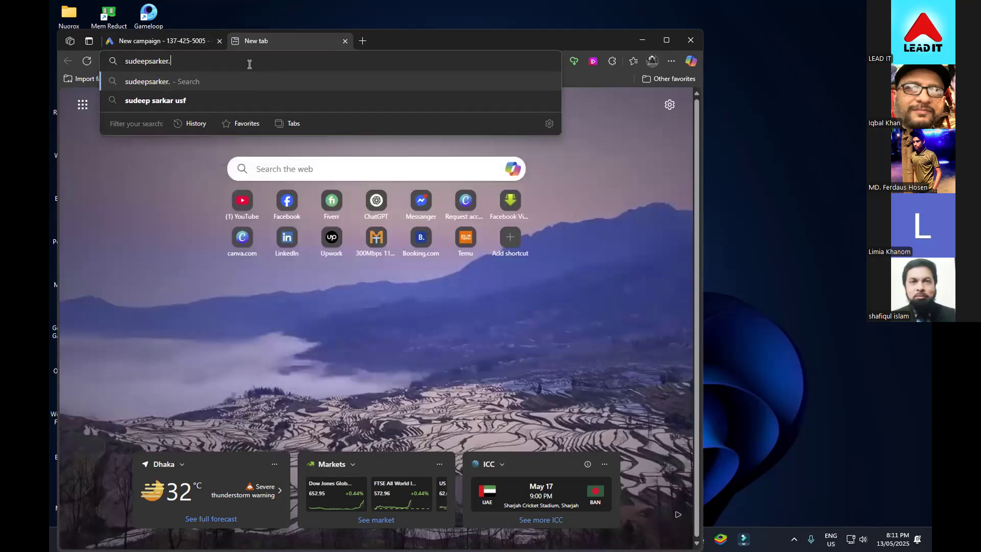
type("a")
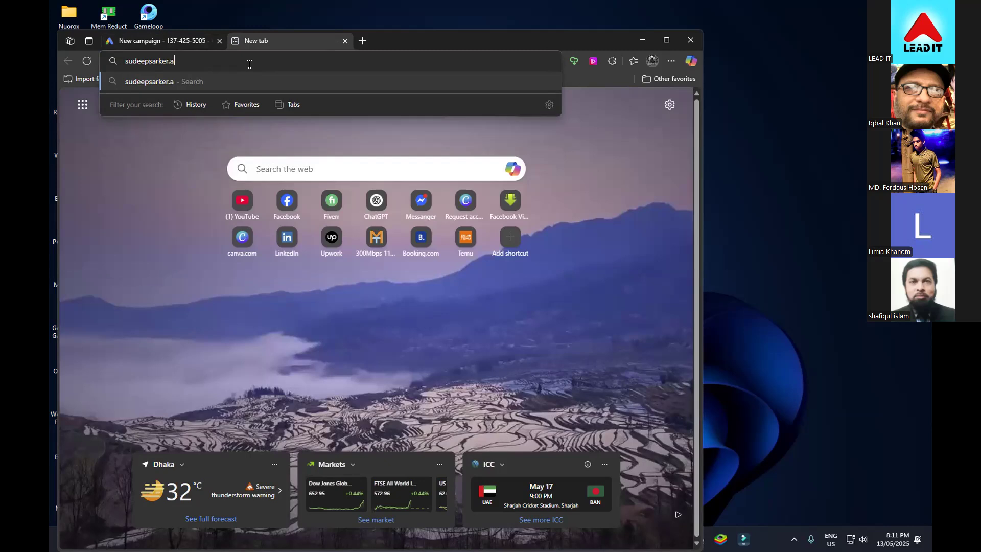
type("lchosting.xyz")
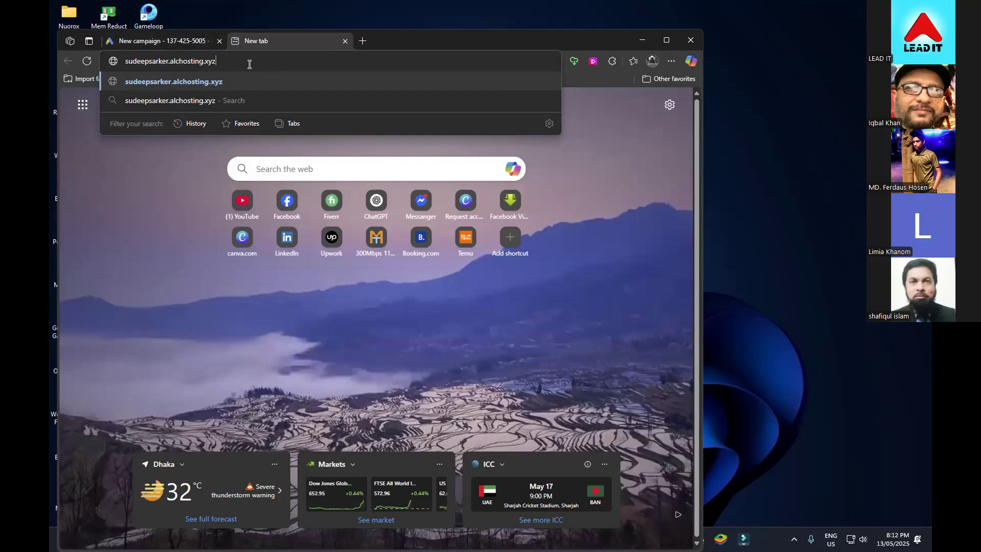
key("Return")
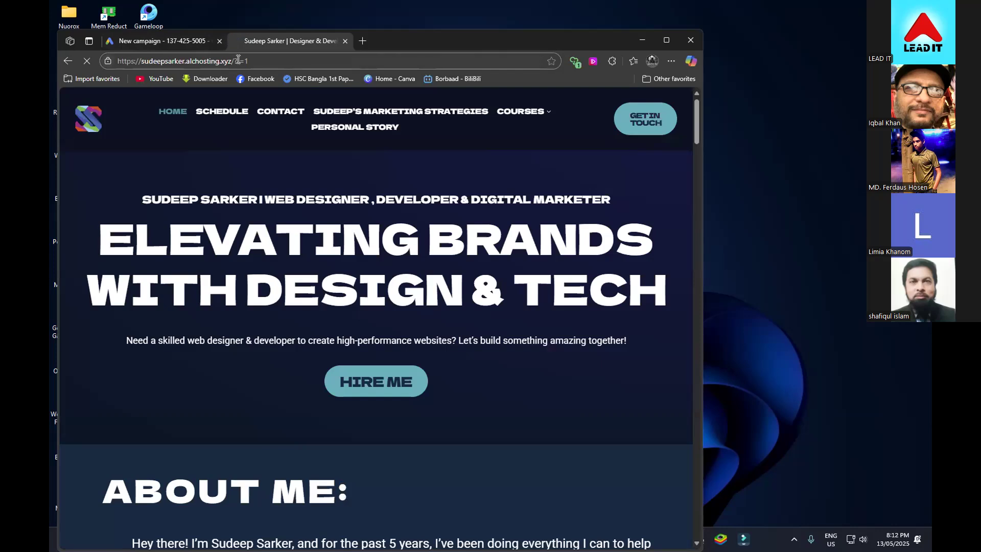
- Change the portfolio website address's protocol to http and copy the full URL
left_click(239, 59)
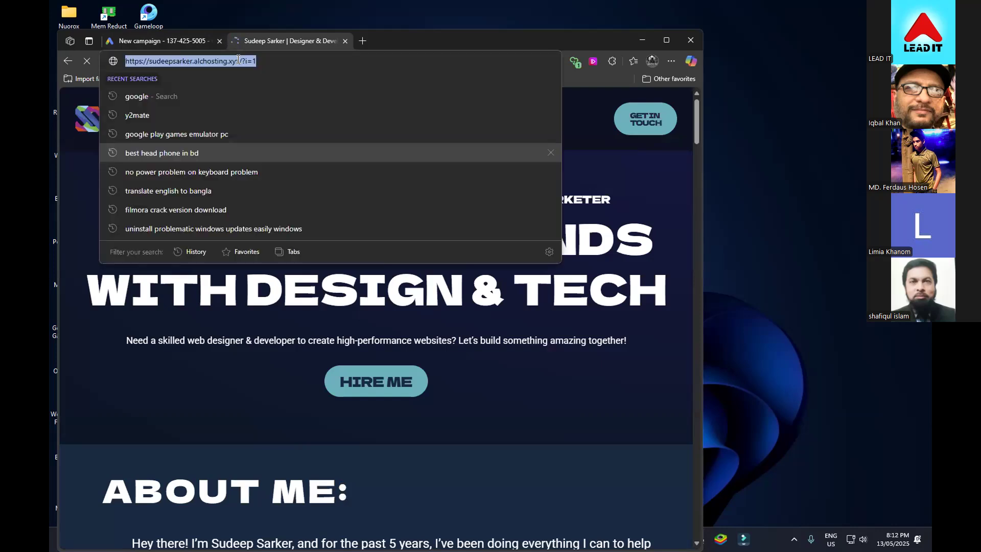
right_click(237, 58)
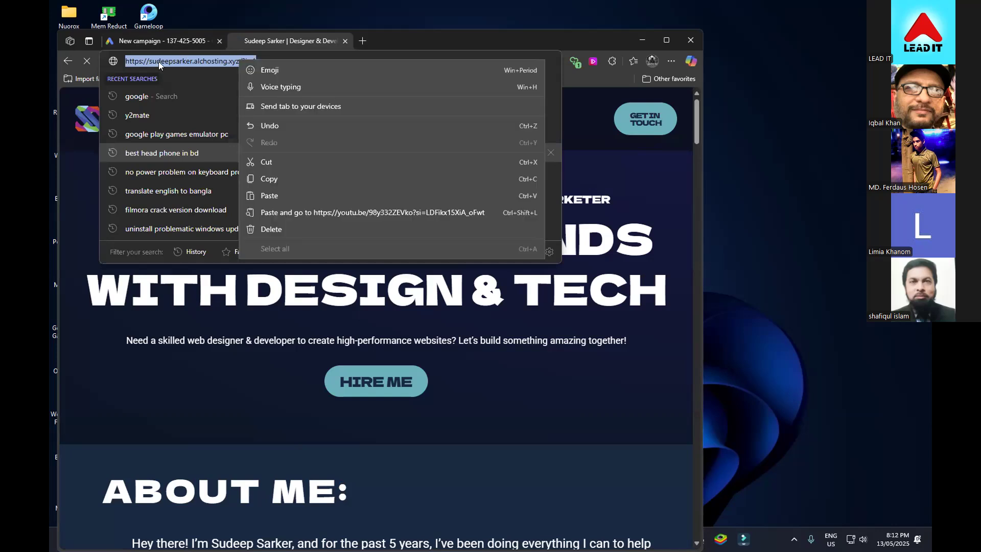
left_click(142, 64)
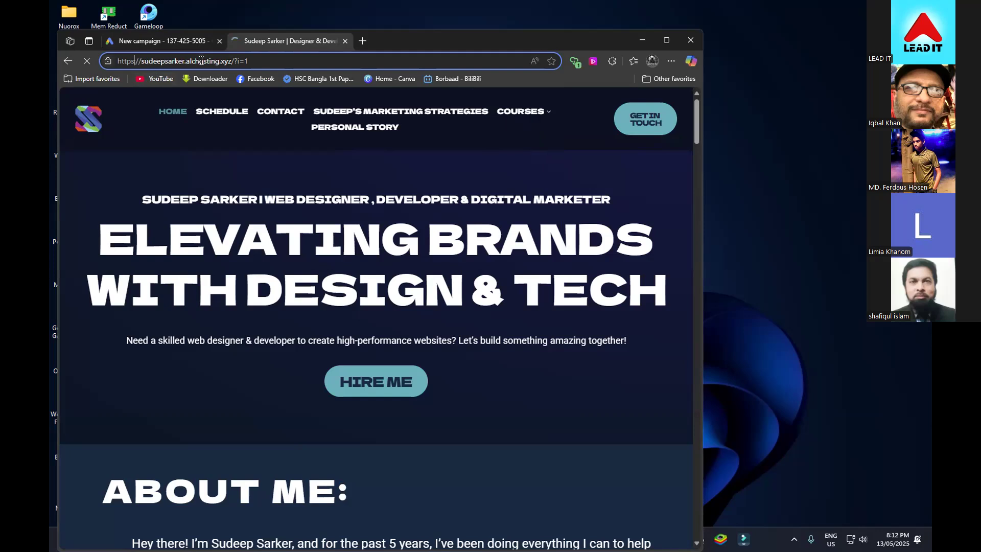
key("BackSpace")
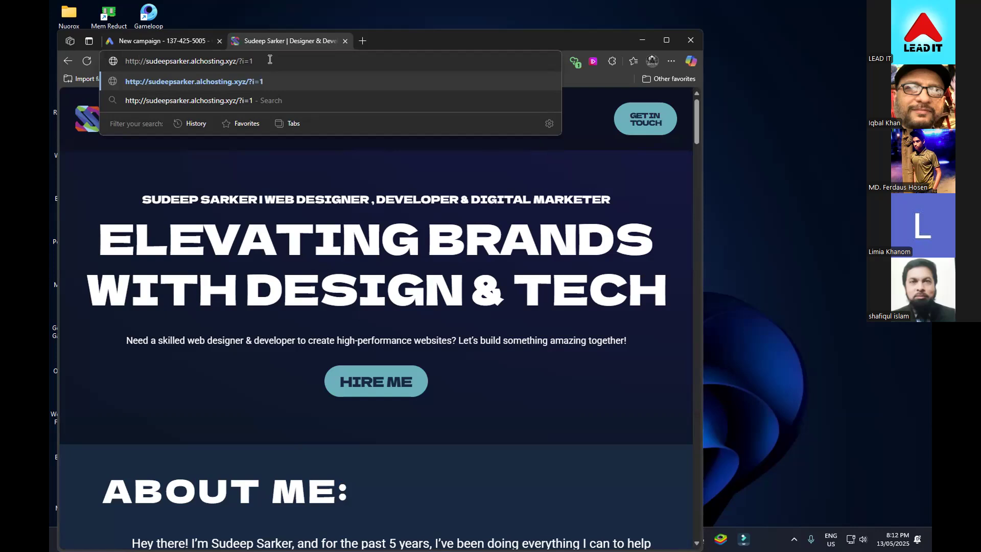
left_click_drag(270, 59, 55, 62)
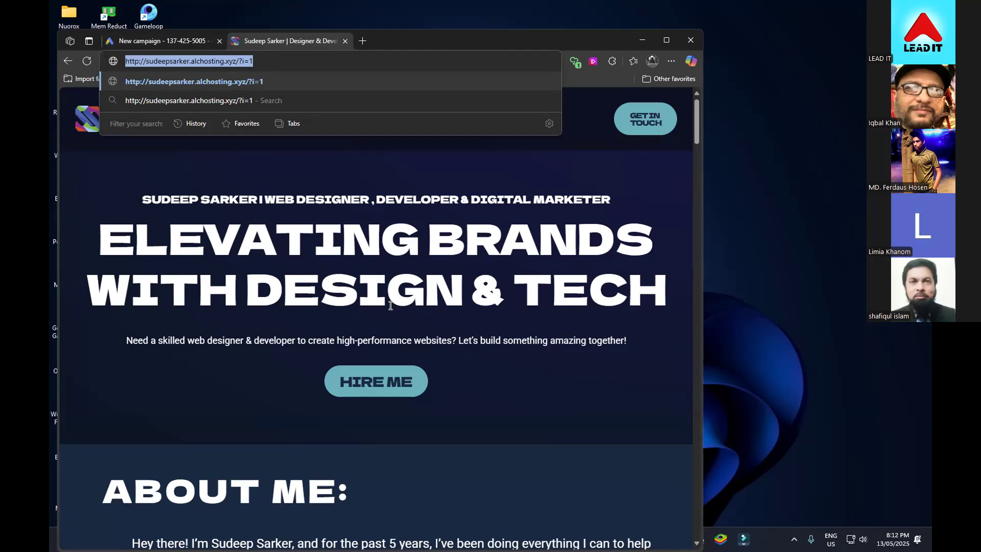
left_click(176, 220)
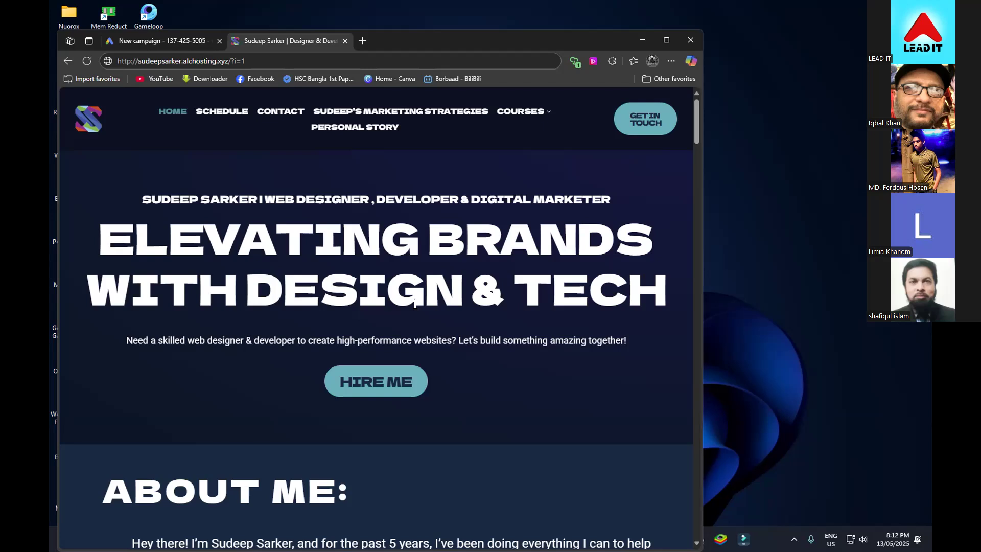
key("ctrl+l")
key("ctrl+c")
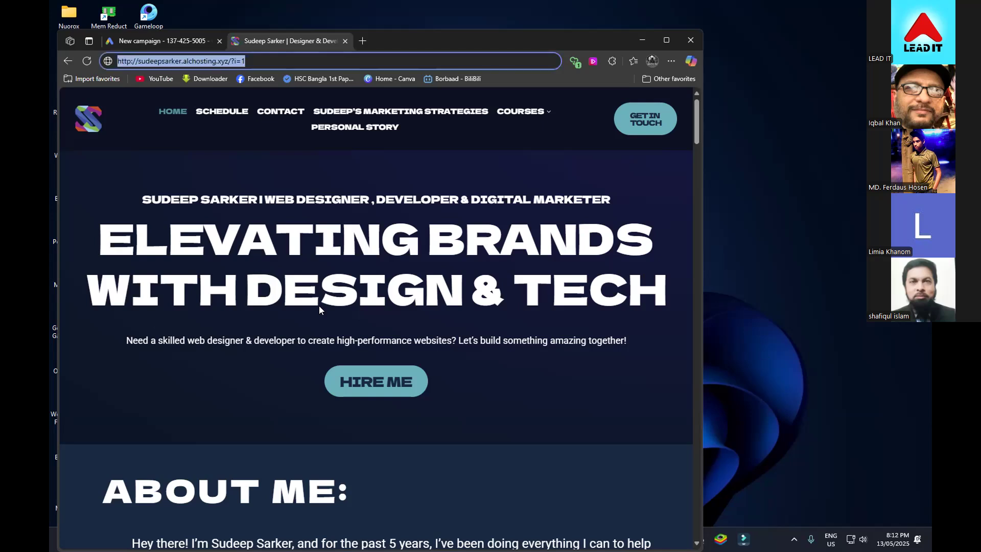
- Return to the Google Ads new campaign page and choose Search as the campaign type
left_click(162, 39)
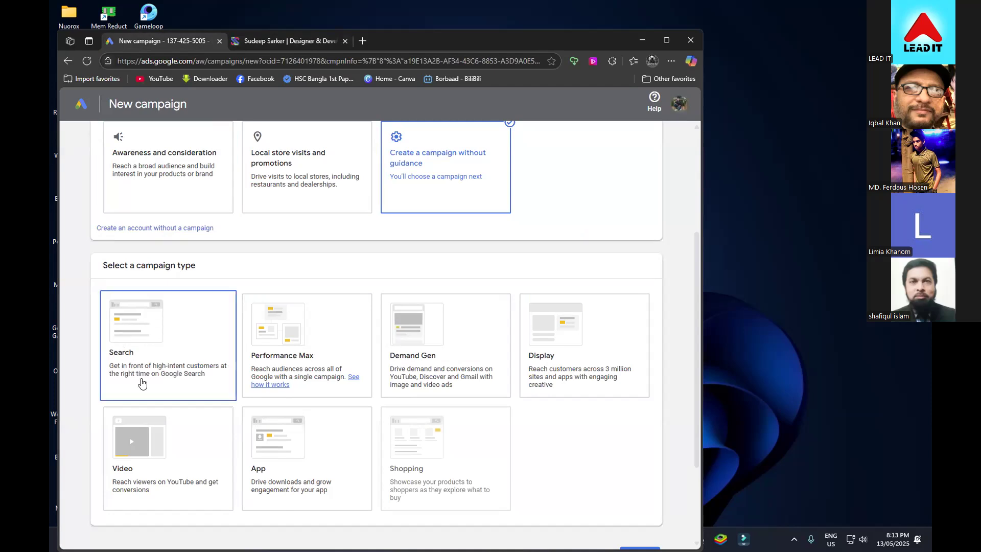
left_click(142, 380)
scroll(142, 380, "down", 2)
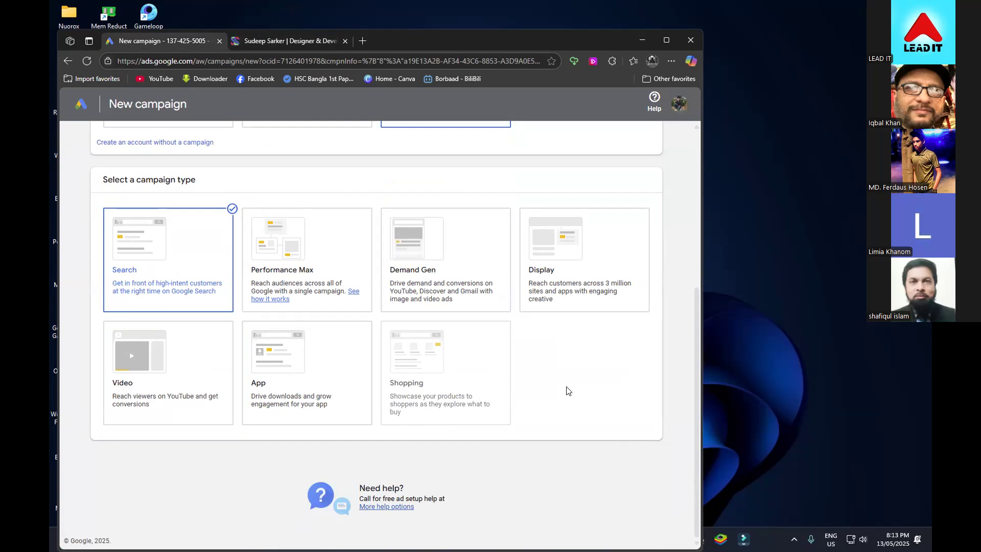
scroll(574, 392, "down", 1)
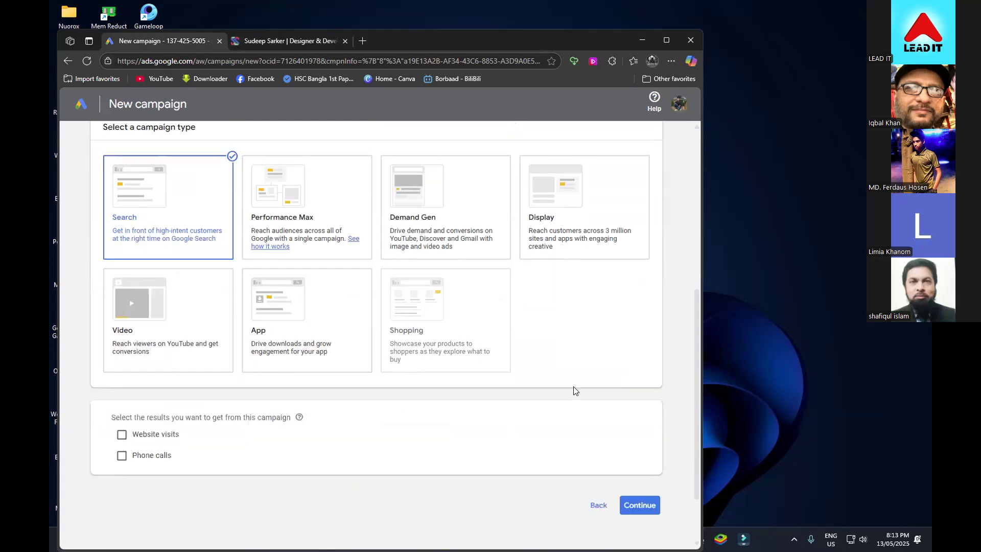
scroll(105, 460, "down", 1)
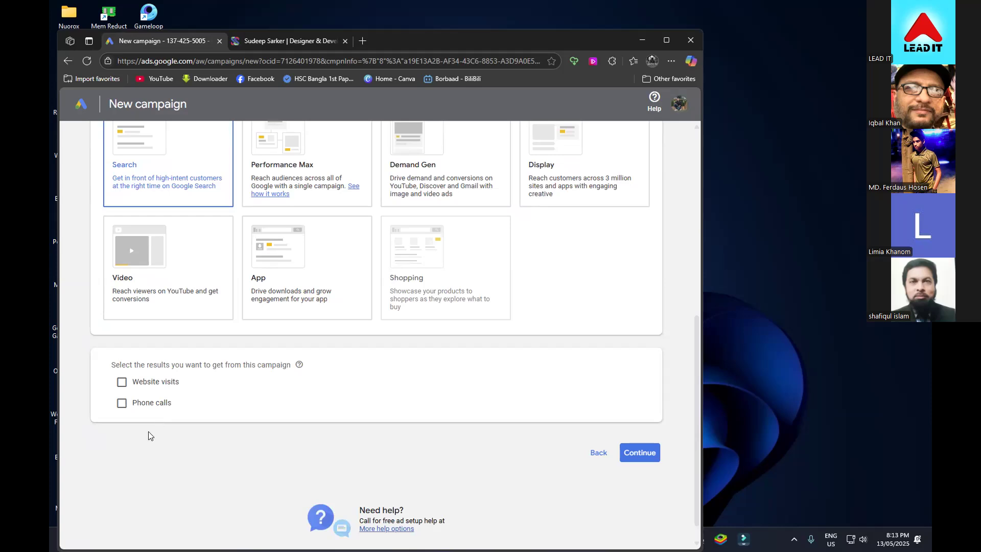
- Select Website visits as the campaign result and paste the copied portfolio URL as the business's website
left_click(128, 386)
left_click(119, 384)
left_click(120, 384)
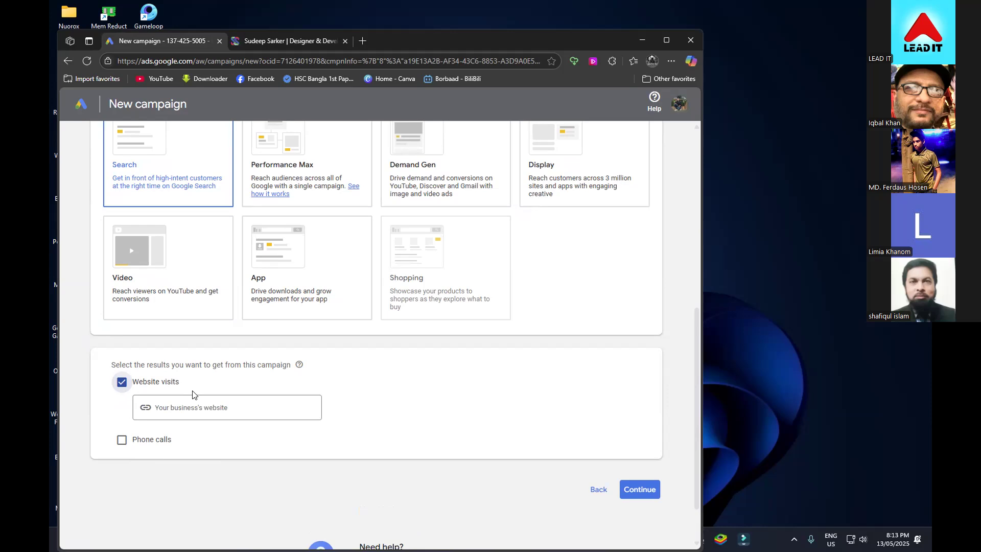
left_click(198, 407)
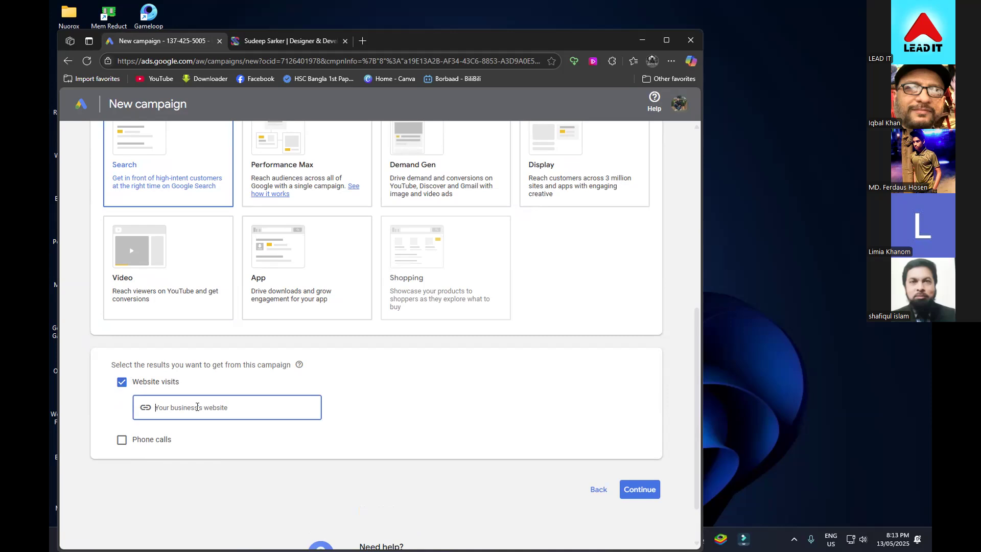
key("ctrl+v")
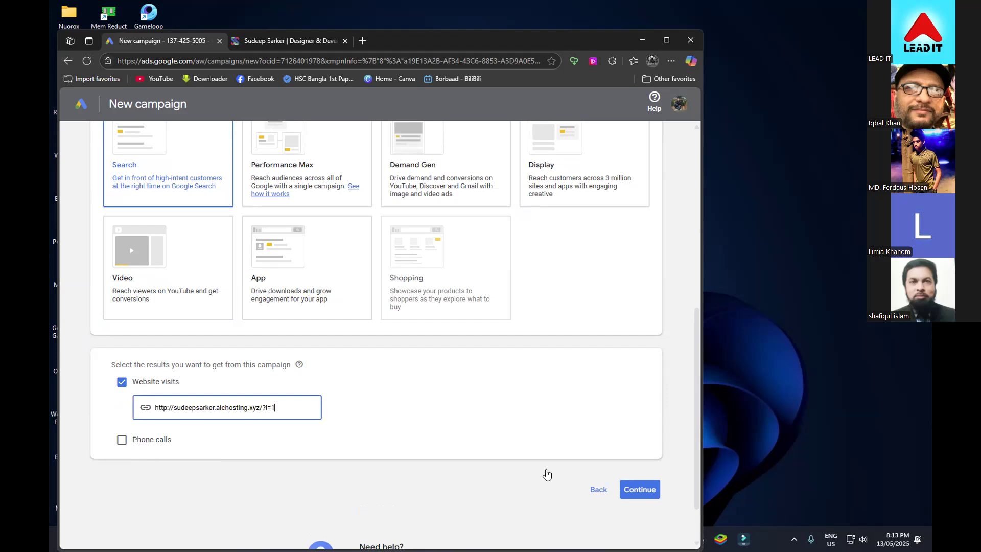
left_click(431, 447)
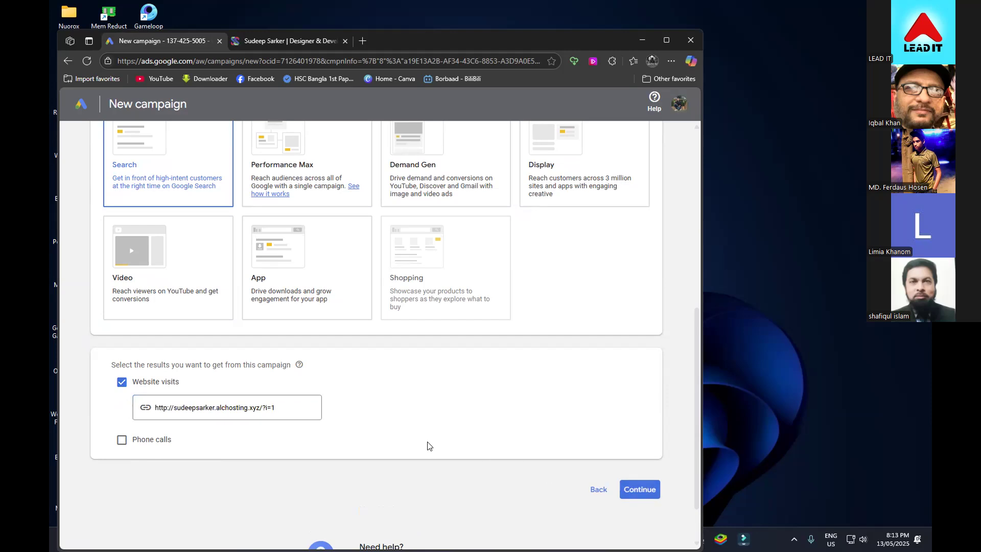
scroll(368, 480, "down", 2)
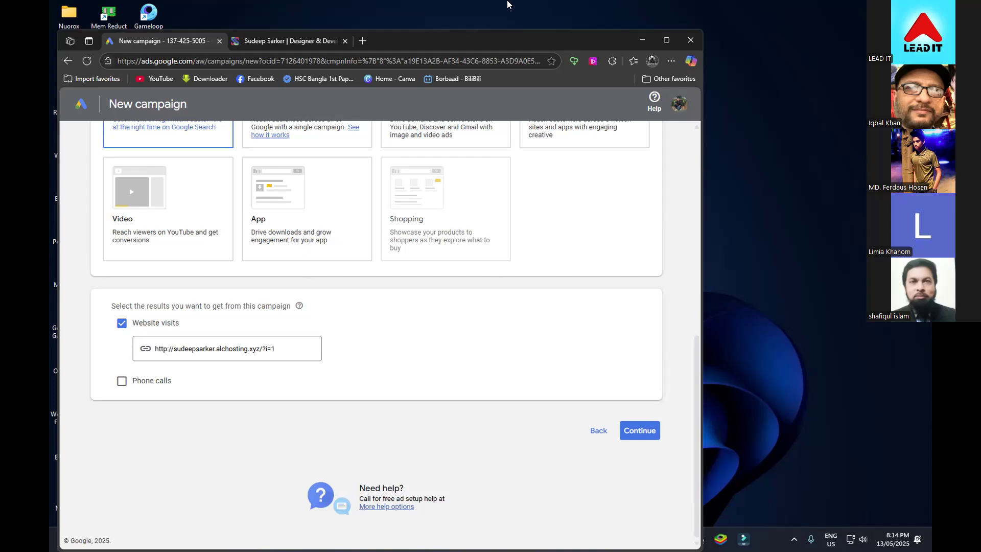
- Deselect and reselect the Search campaign type, and select Website visits again as its result
scroll(323, 330, "up", 1)
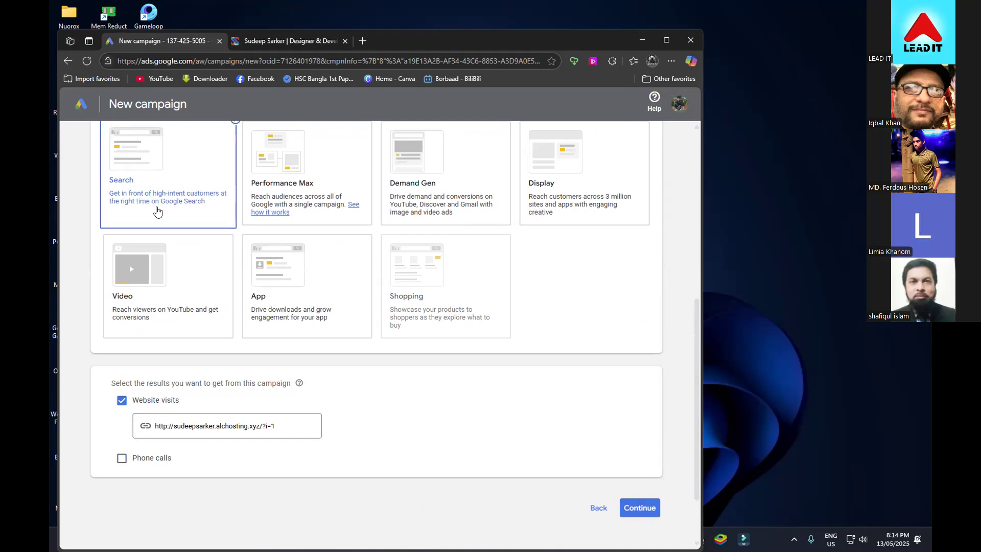
left_click(158, 212)
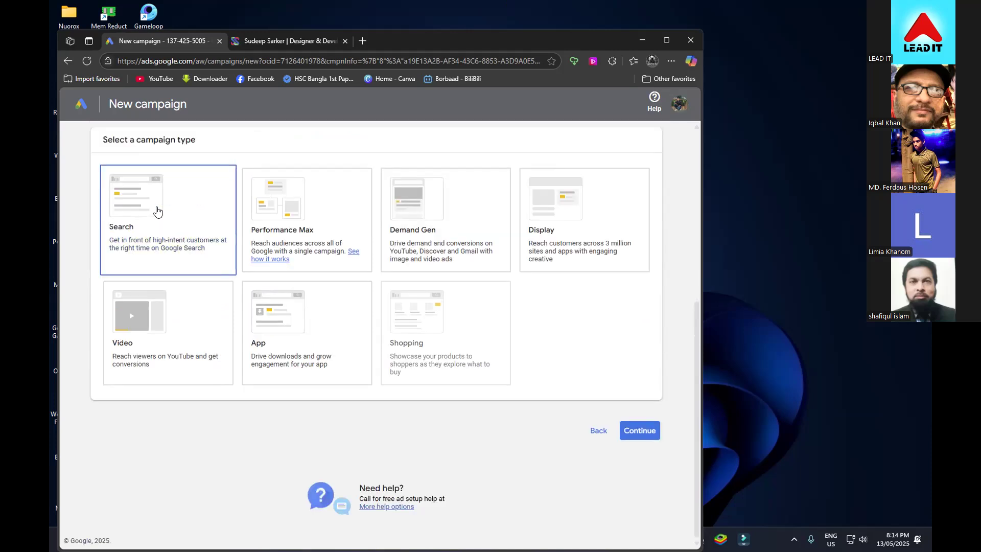
left_click(158, 211)
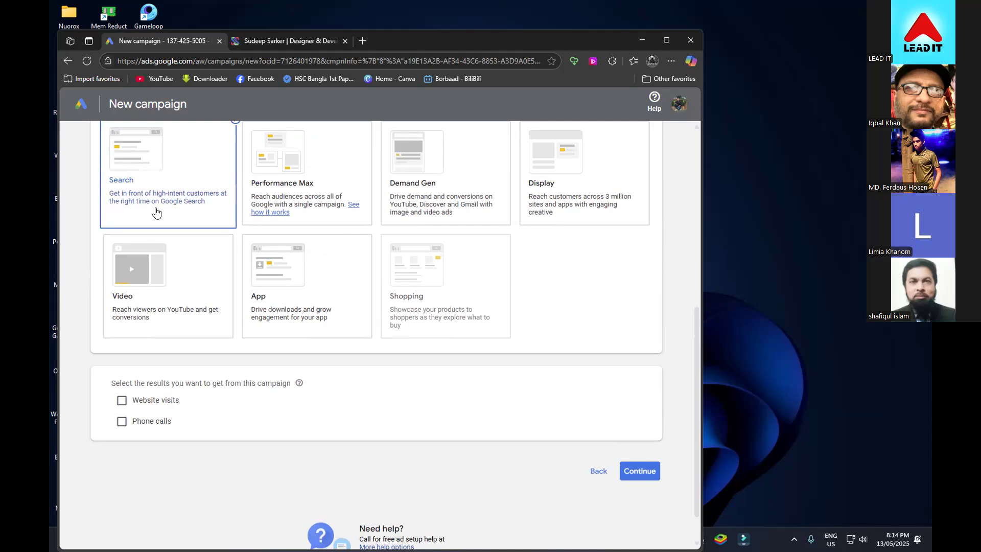
left_click(134, 403)
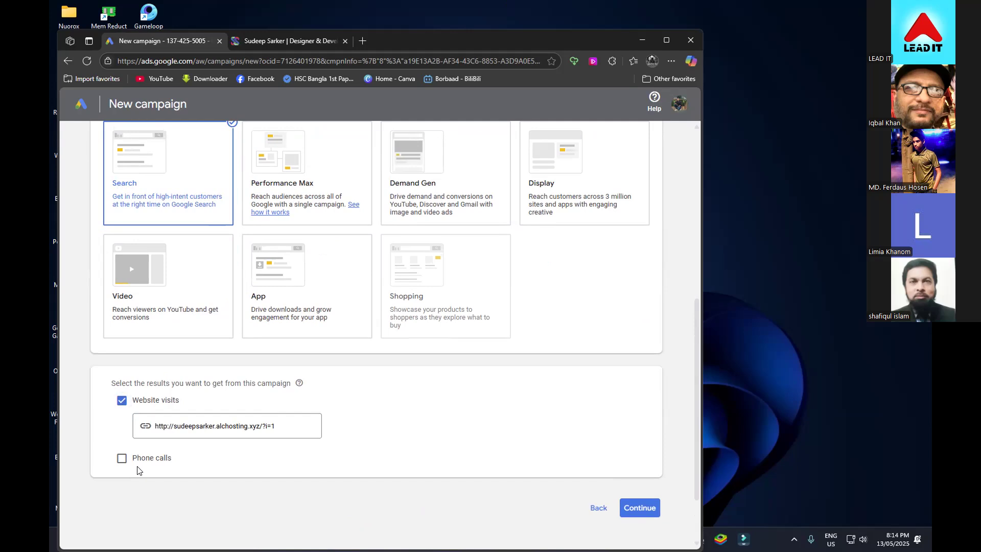
- Try the Phone calls result option, and clear both the Website visits and Phone calls selections
left_click(130, 456)
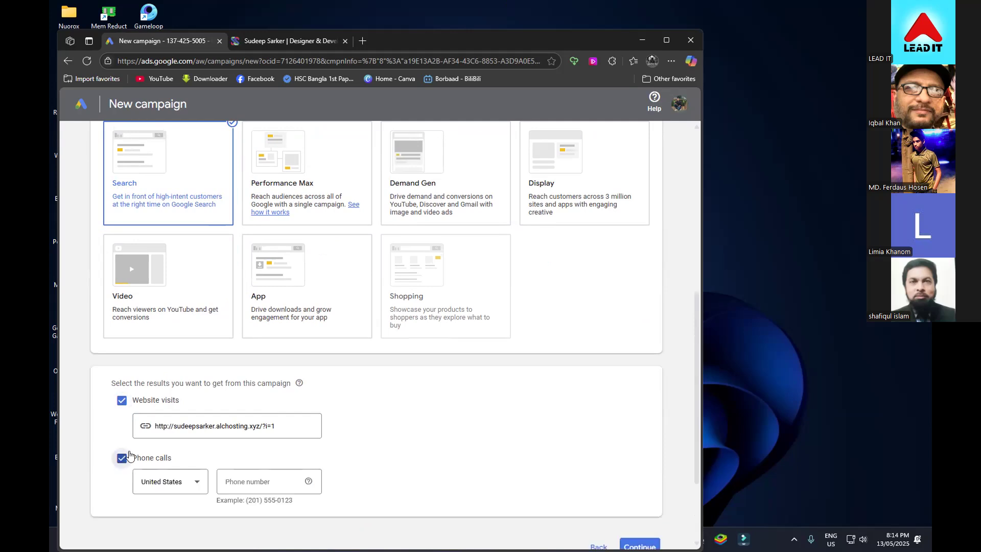
left_click(126, 402)
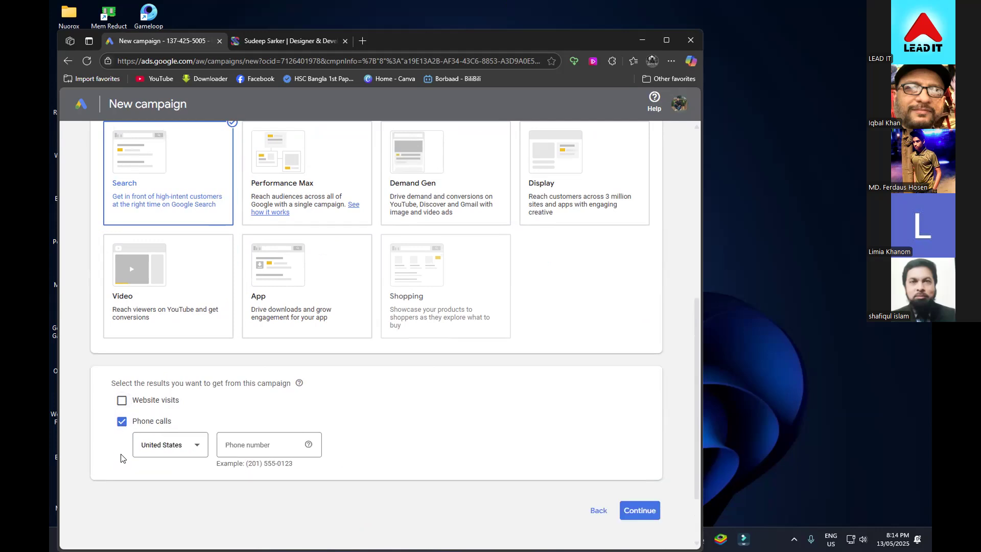
left_click(123, 422)
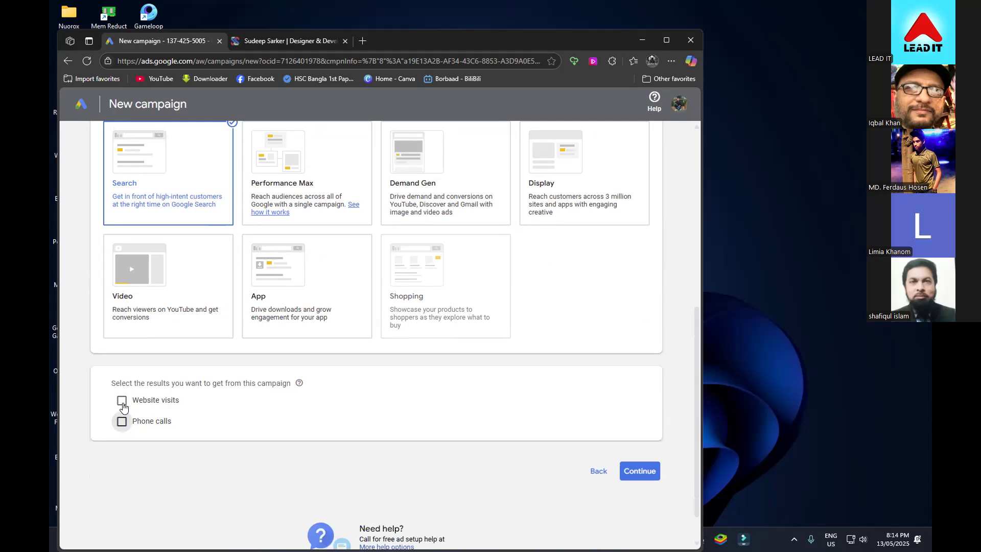
- Select Website visits again as the campaign result and activate its website field
left_click(123, 402)
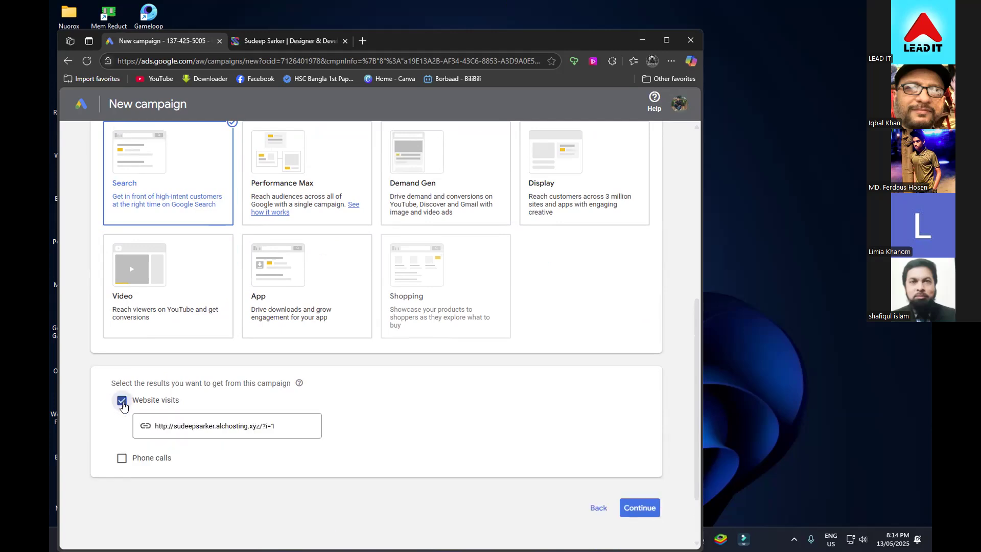
left_click(287, 422)
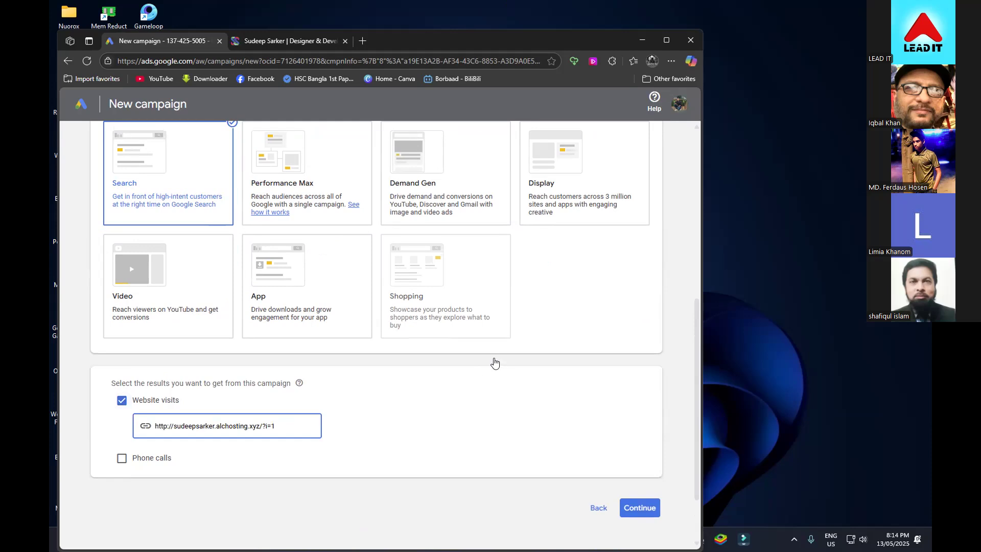
- Permanently remove the current Google Ads account whose setup is still in progress
scroll(684, 118, "up", 4)
left_click(672, 106)
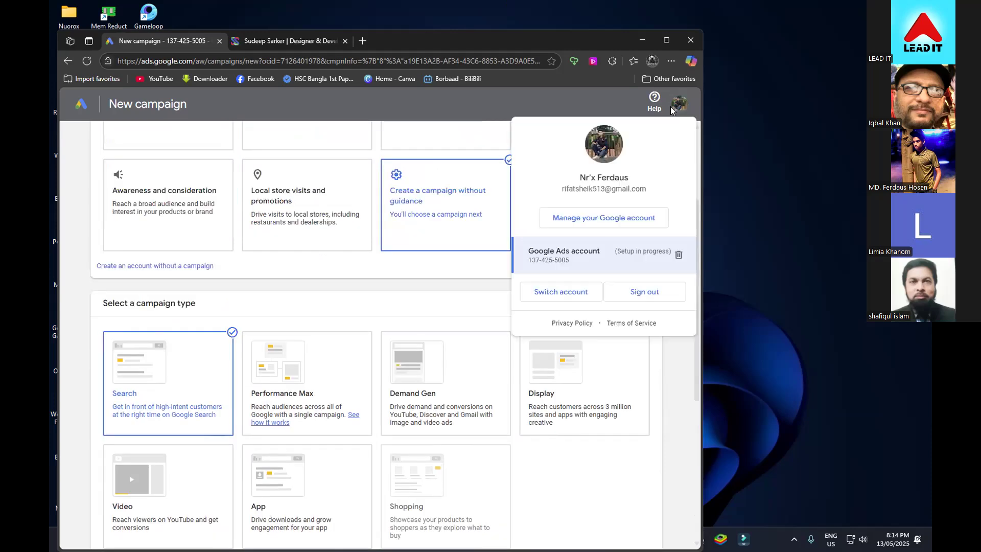
left_click(678, 256)
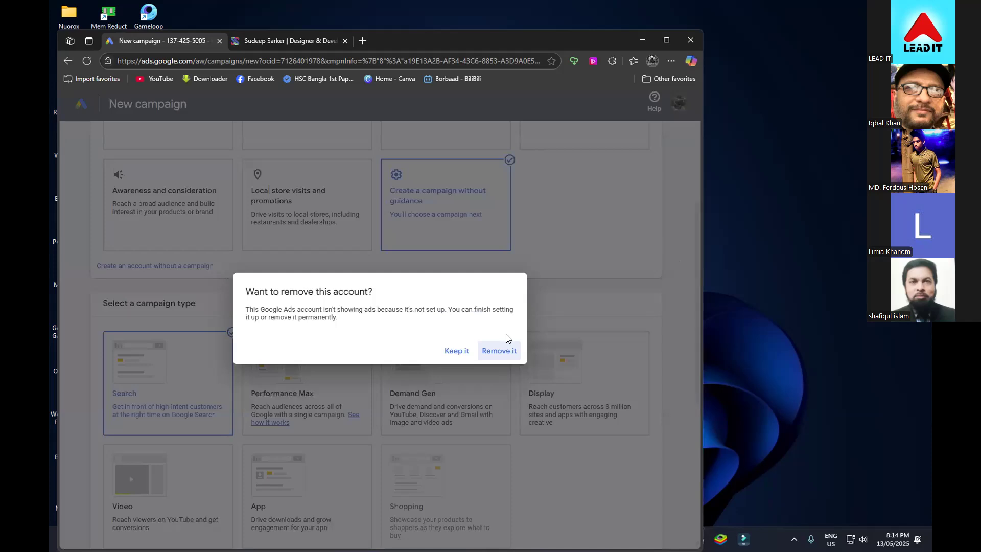
left_click(500, 352)
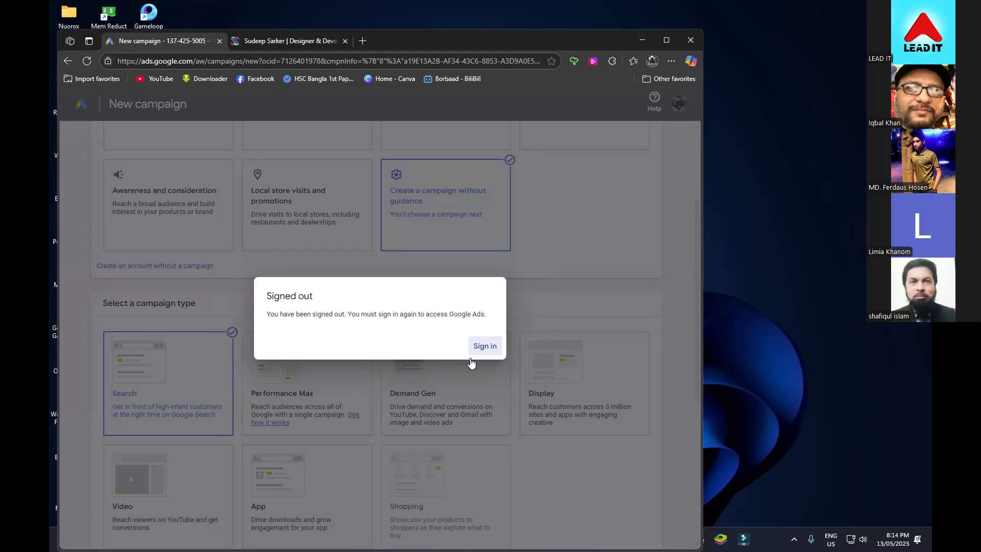
- Sign back in to Google Ads, create a new Google Ads account, and dismiss the first-campaign introduction
left_click(486, 343)
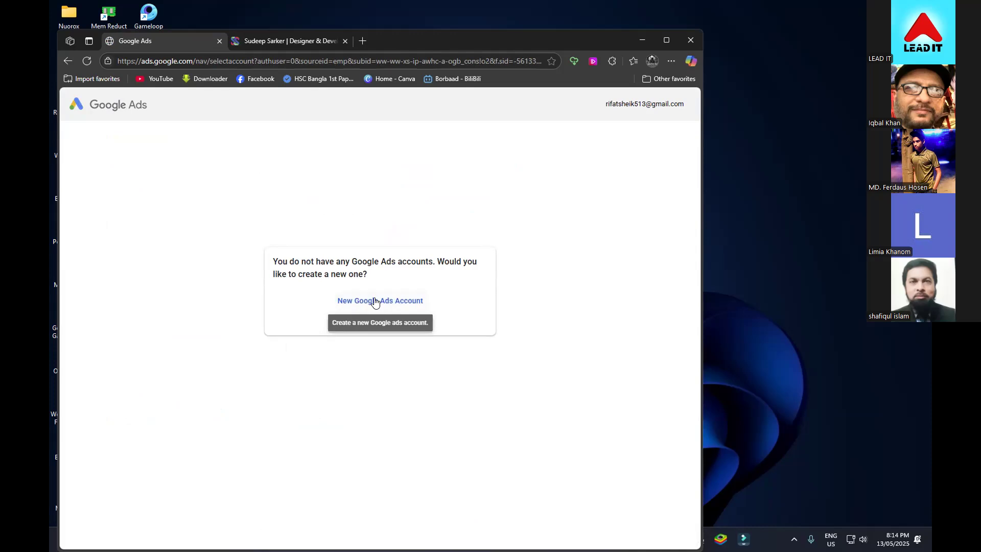
left_click(373, 300)
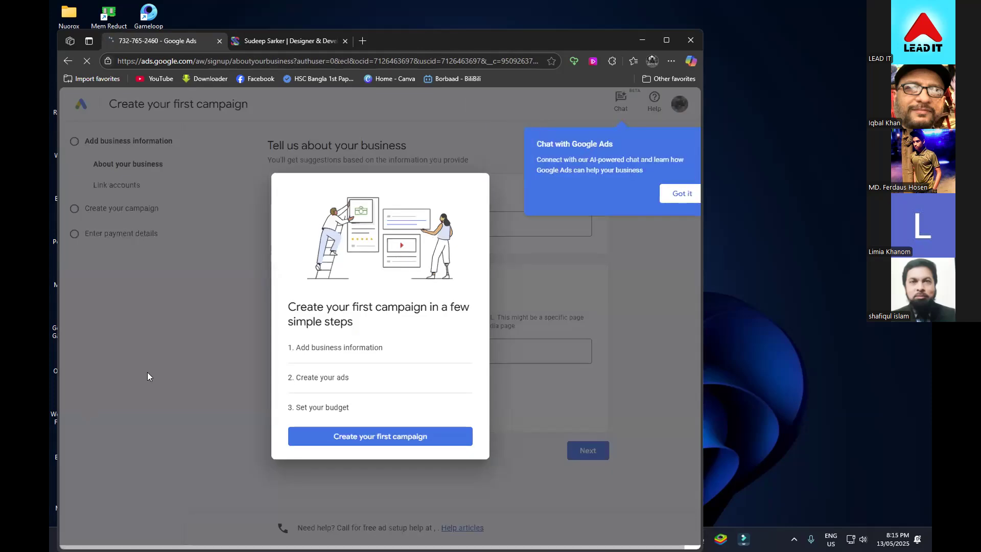
left_click(284, 463)
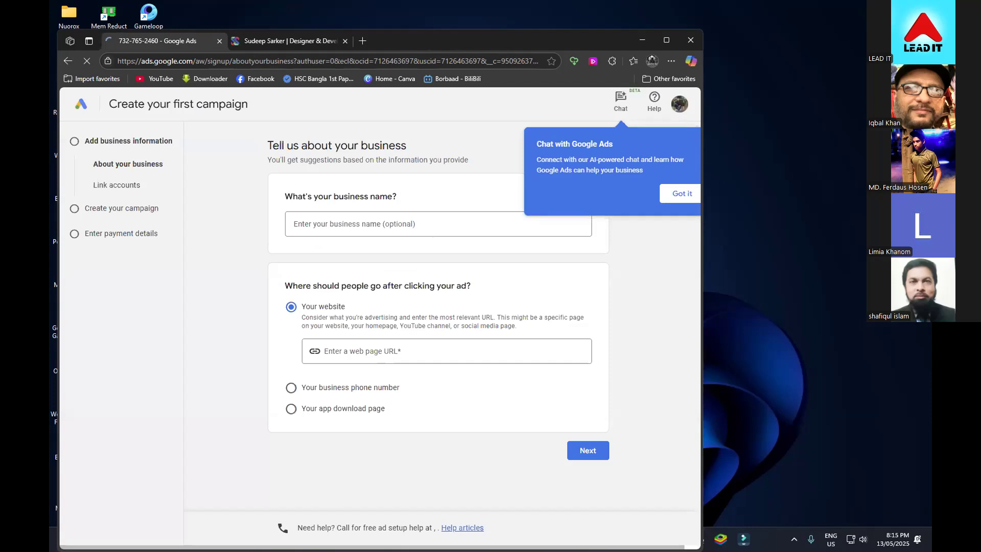
- Open the help articles, search Quick help for "Dashboard", and open the "Create and edit dashboards" article
key("Tab")
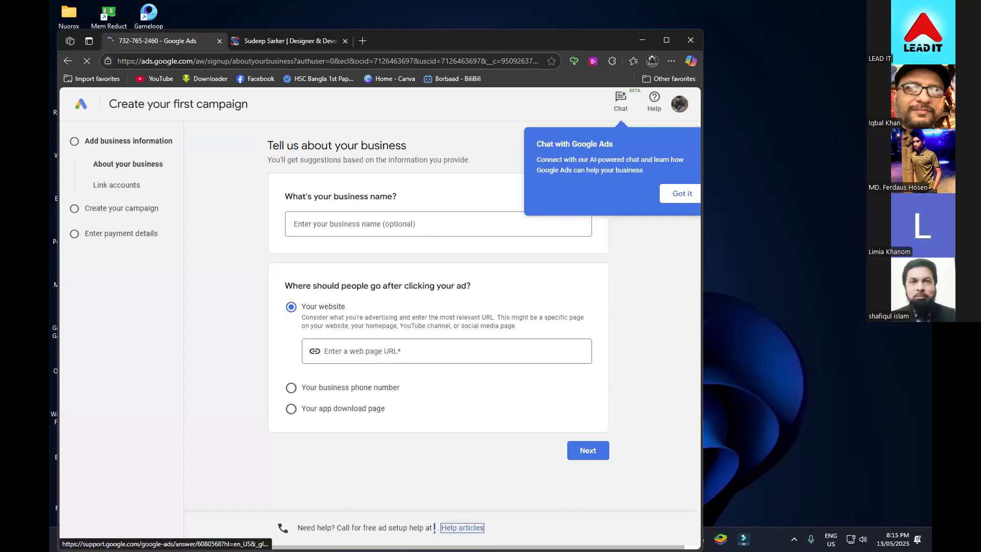
key("Return")
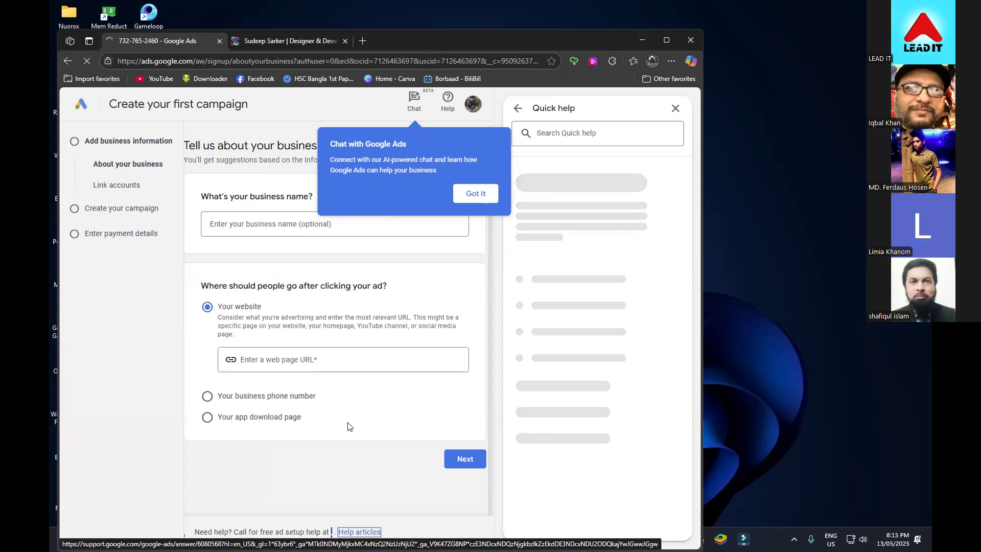
left_click(567, 134)
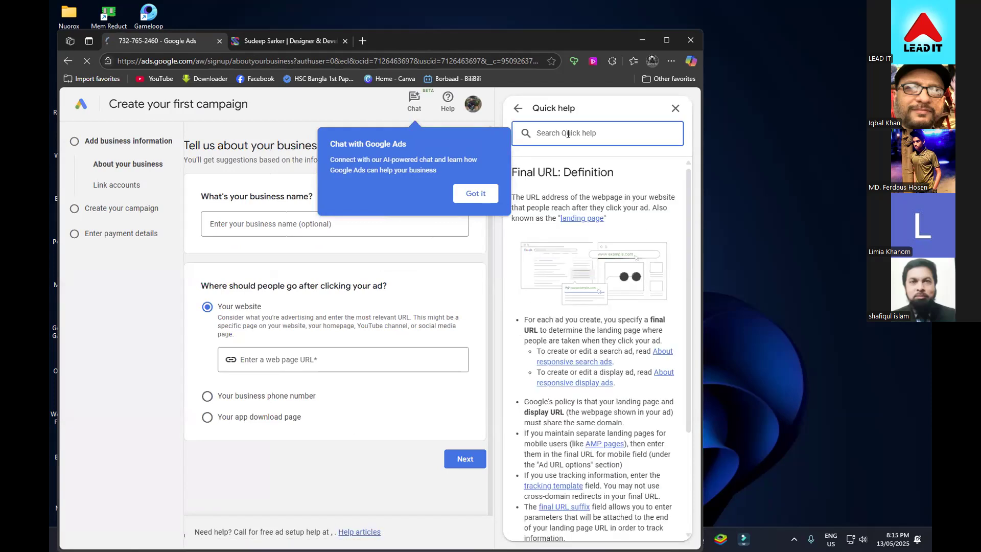
type("Dash")
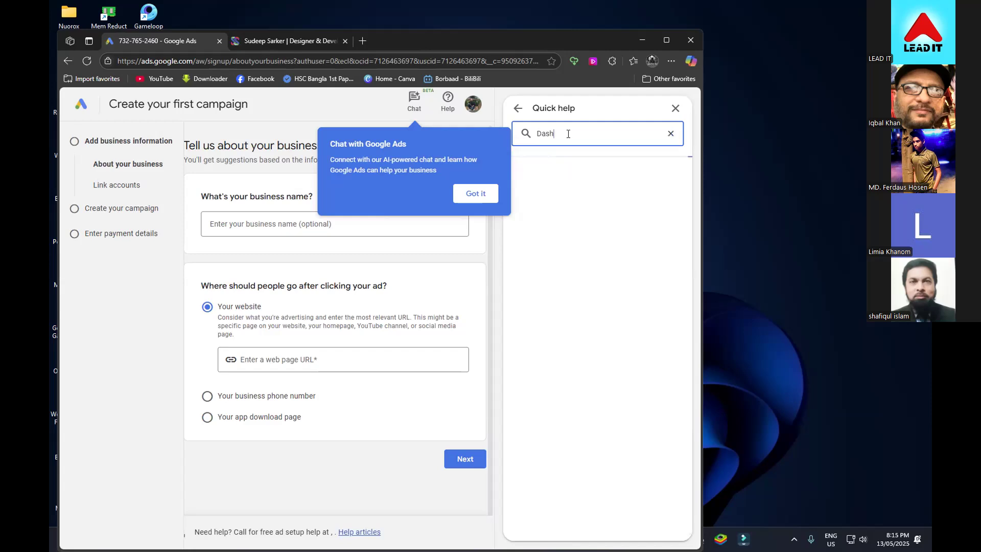
type("board")
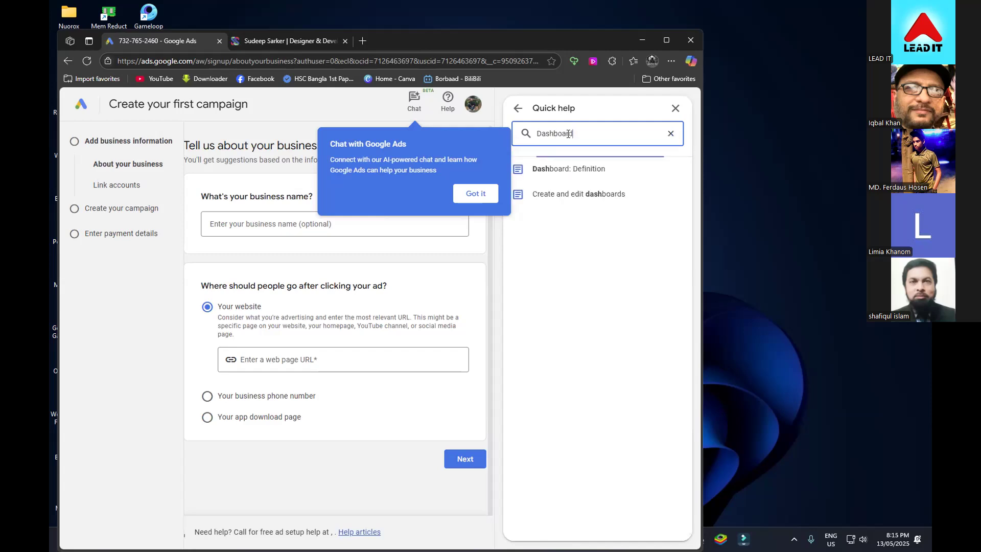
left_click(573, 196)
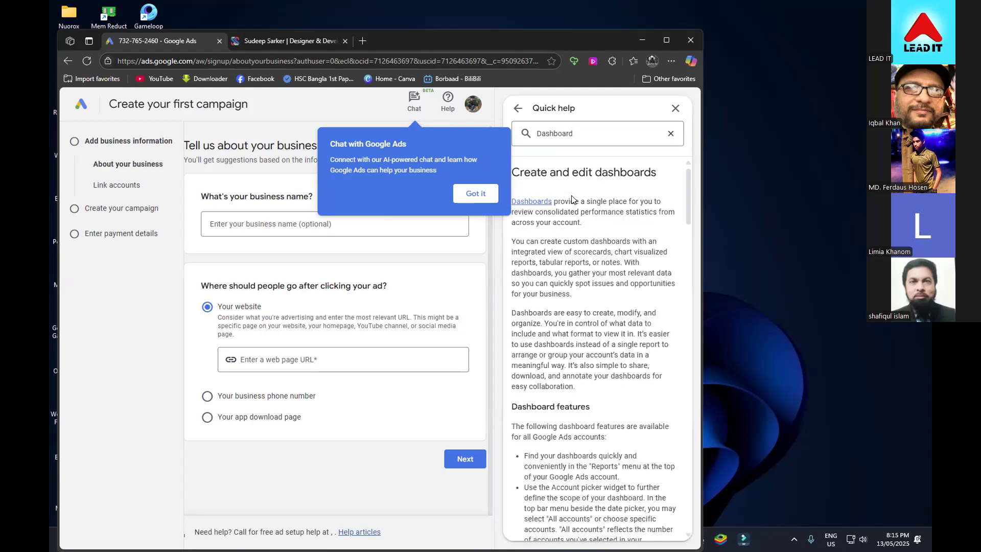
- Go to the account's Dashboards page through the article's instructions for creating a dashboard, and leave the guide
scroll(562, 389, "down", 3)
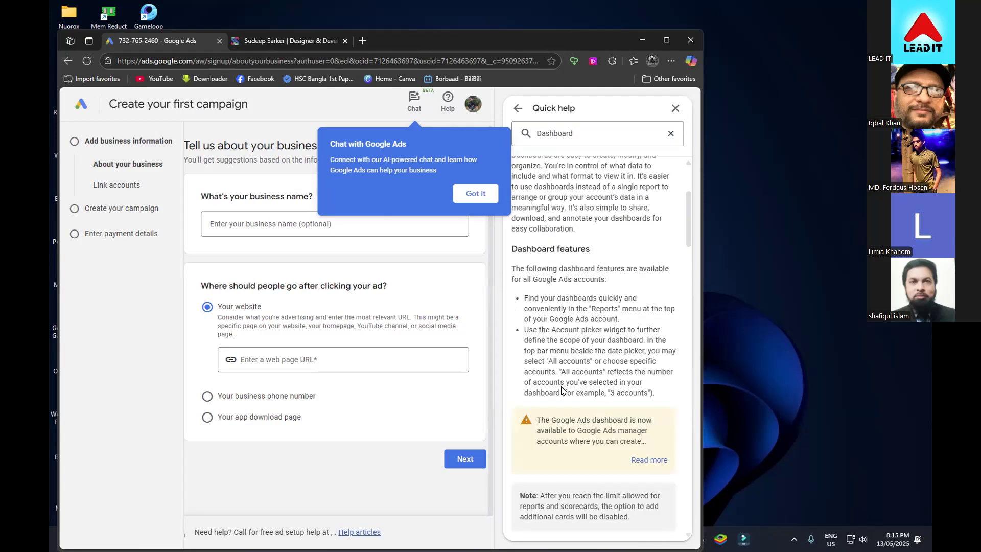
scroll(562, 390, "down", 1)
scroll(562, 388, "down", 1)
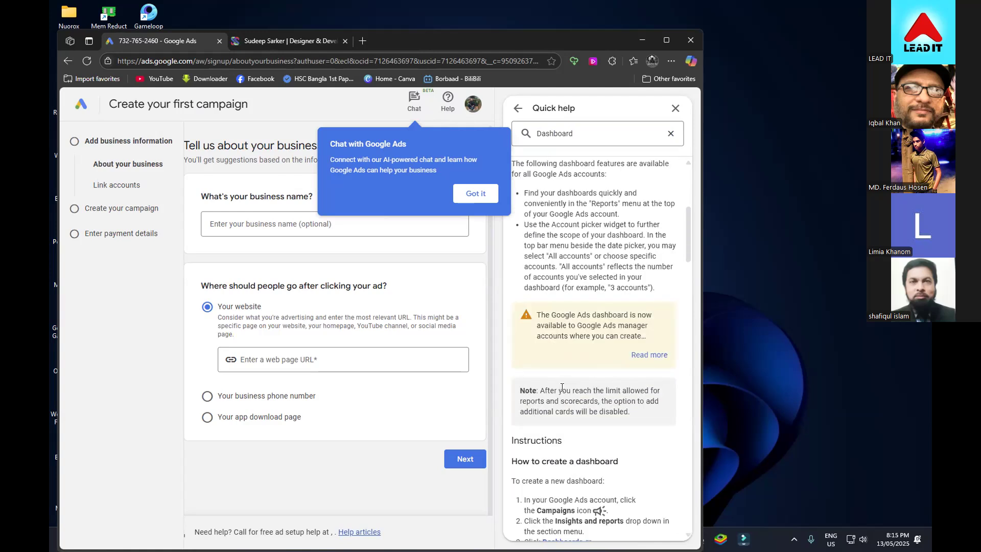
scroll(562, 389, "down", 1)
scroll(586, 439, "down", 3)
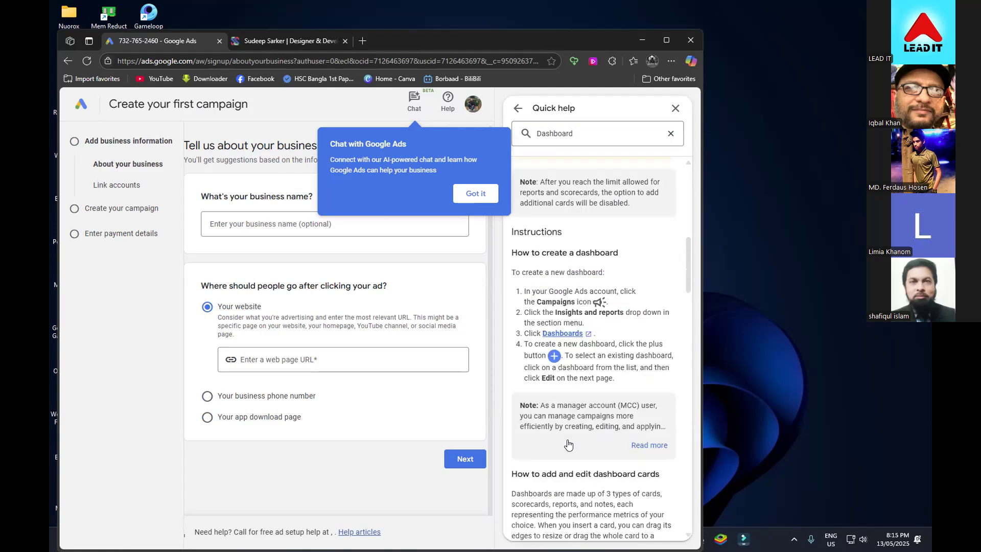
left_click(557, 333)
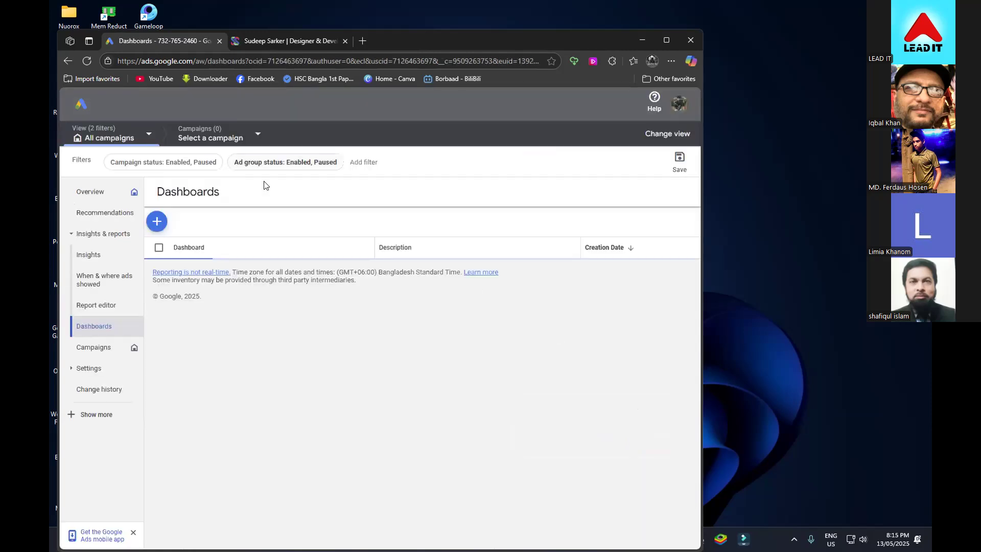
left_click(156, 223)
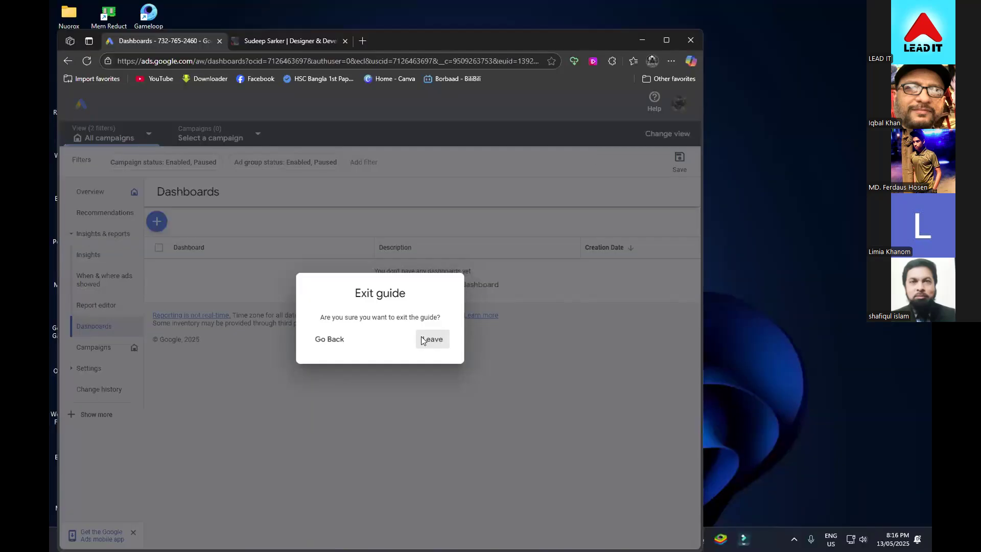
left_click(432, 339)
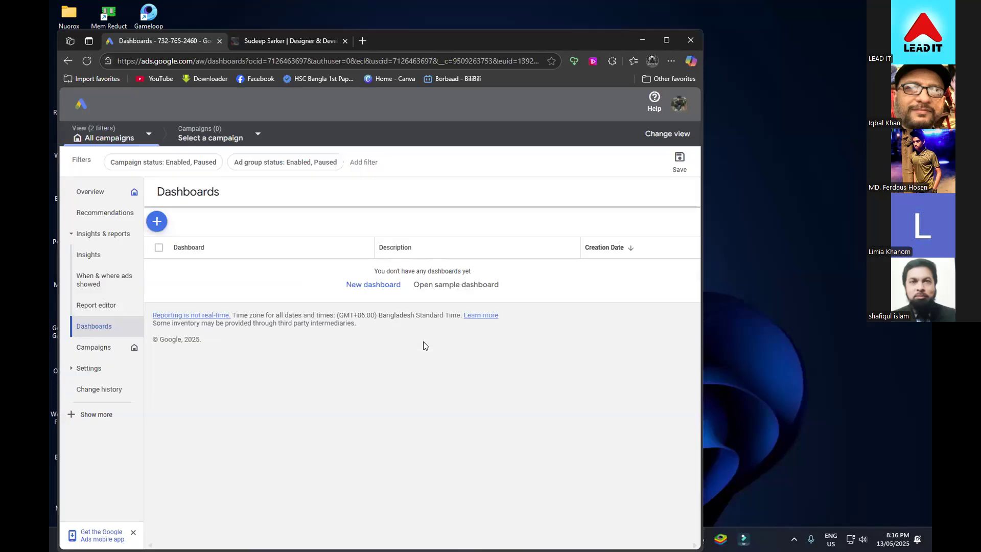
left_click(157, 219)
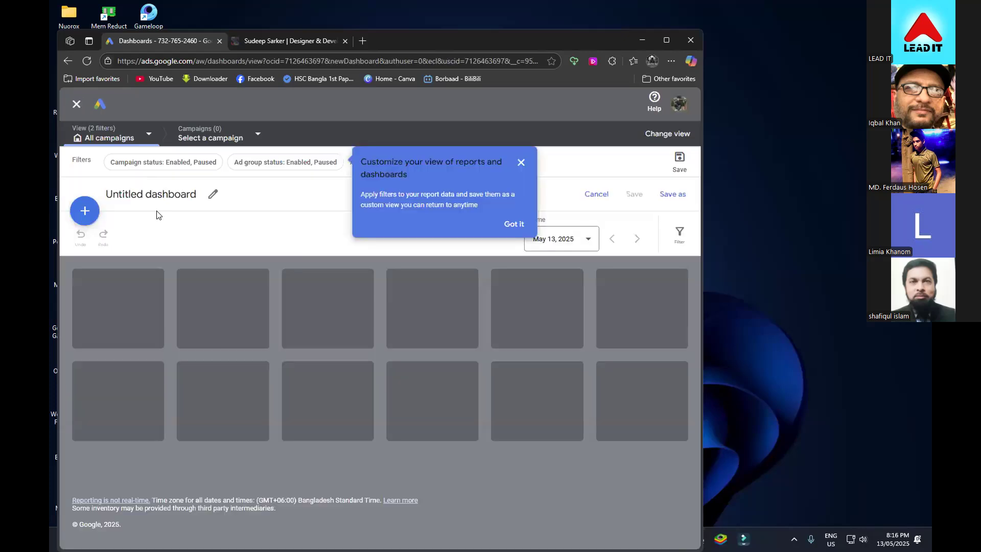
left_click(522, 161)
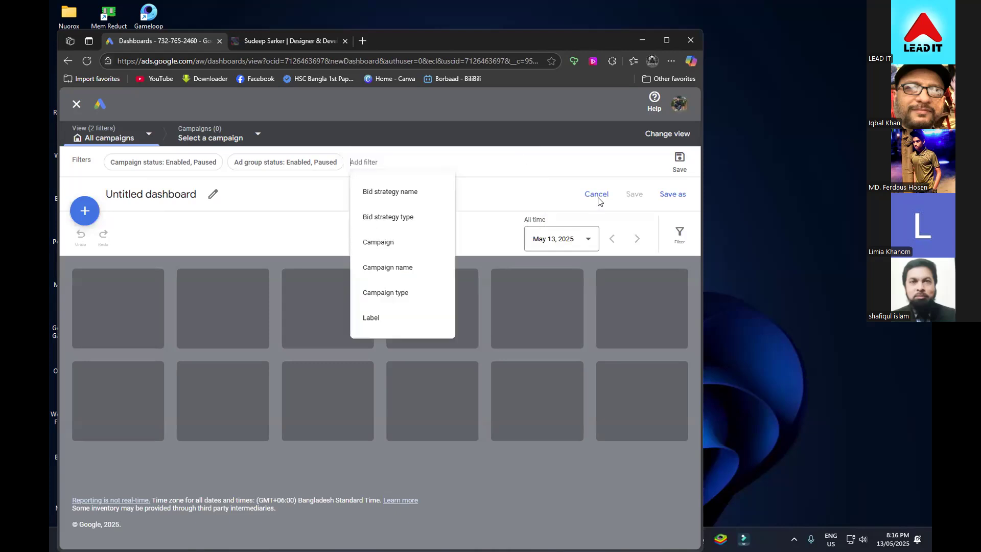
left_click(598, 200)
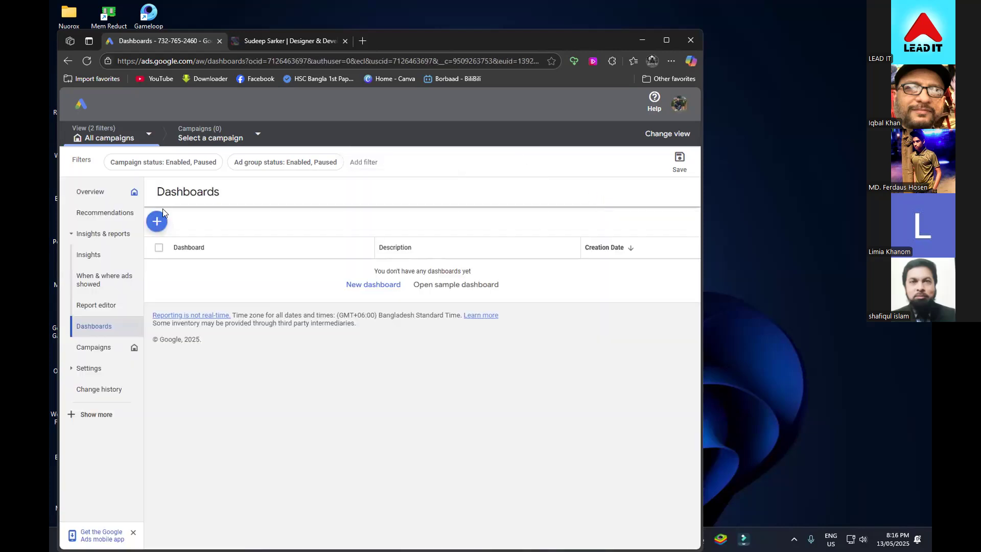
- Start a new campaign from the account's Overview page and close the Quick help
left_click(101, 189)
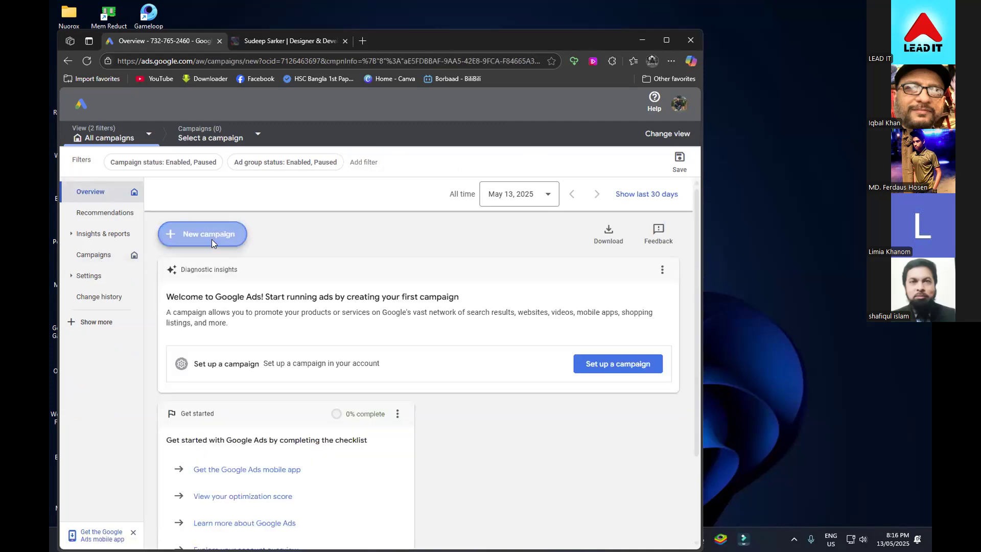
left_click(212, 239)
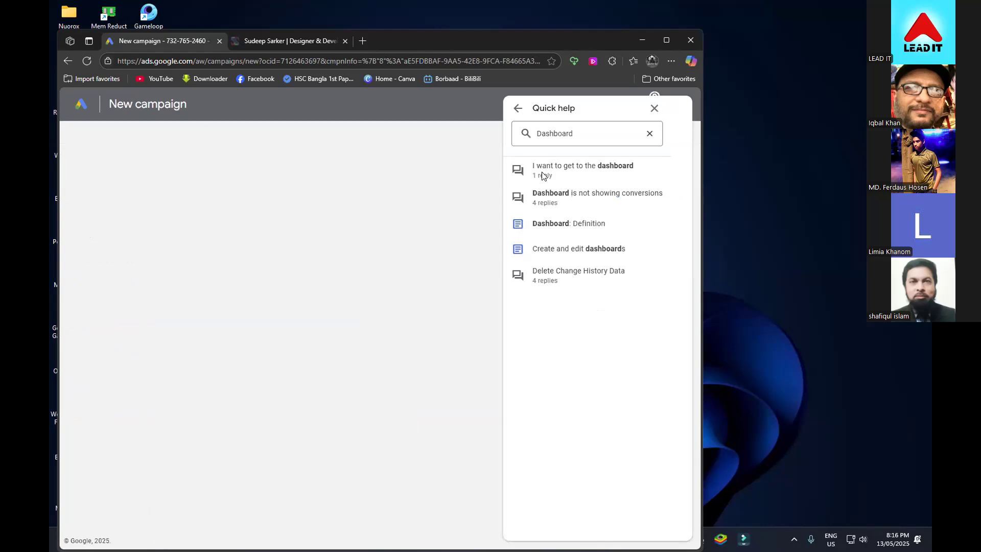
left_click(655, 109)
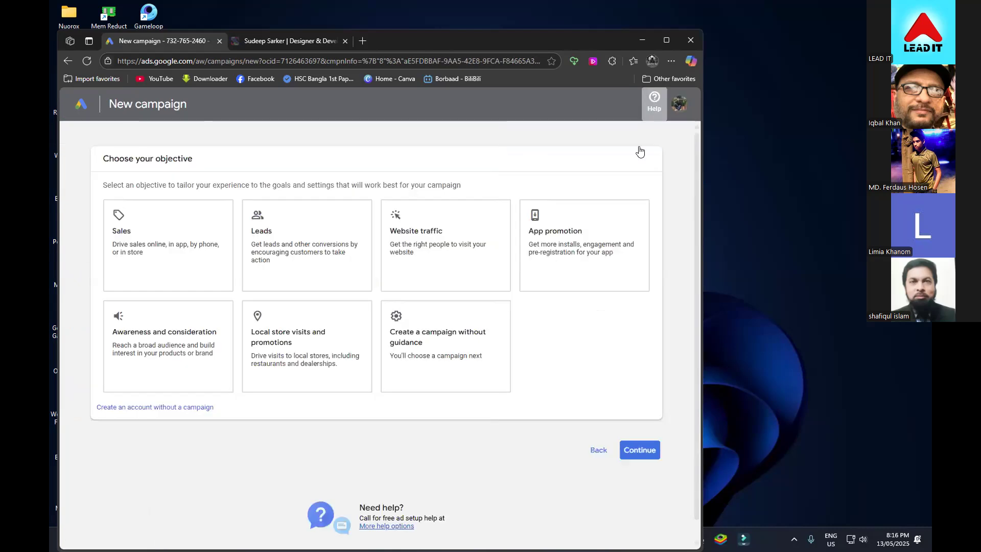
- Choose "Create a campaign without guidance" as the objective and Search as the campaign type
left_click(459, 344)
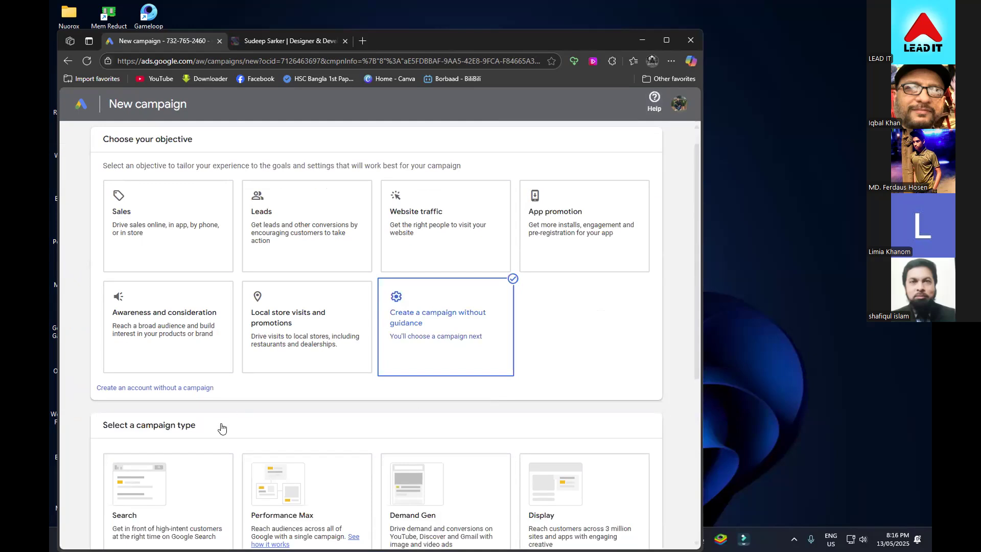
scroll(200, 435, "down", 2)
left_click(177, 428)
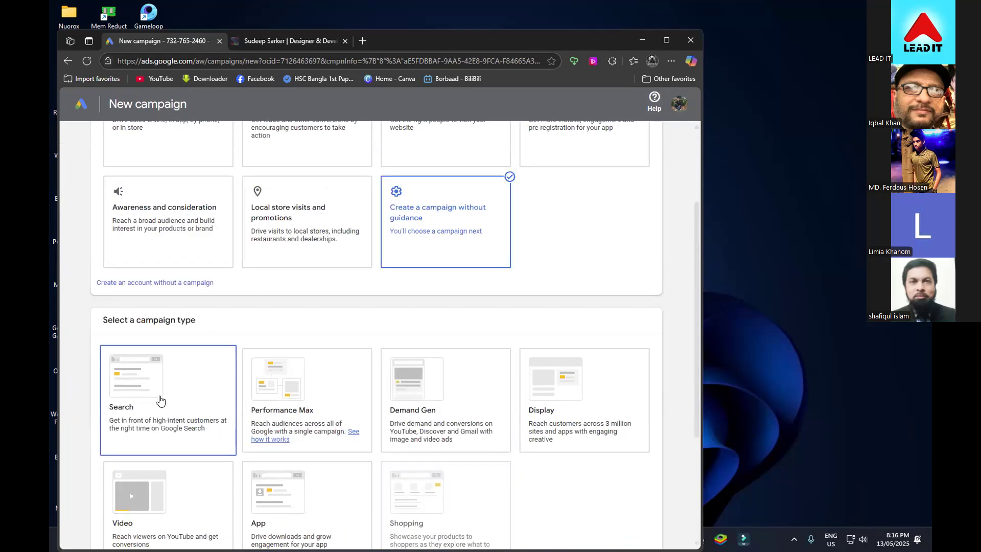
- Select Website visits as the result, enter the portfolio URL as the business's website, and continue to the campaign goals
scroll(373, 423, "down", 3)
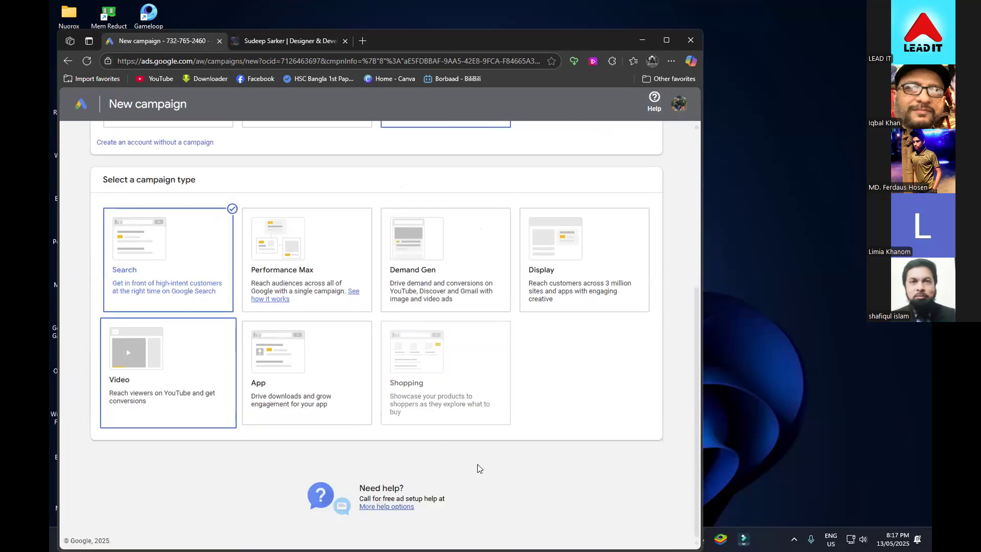
scroll(476, 468, "down", 4)
scroll(459, 459, "down", 1)
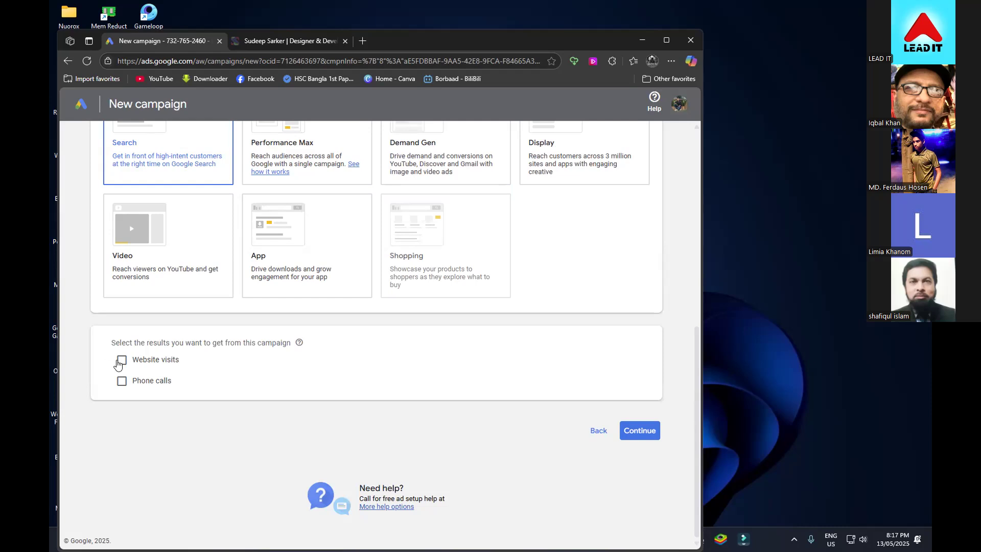
left_click(121, 360)
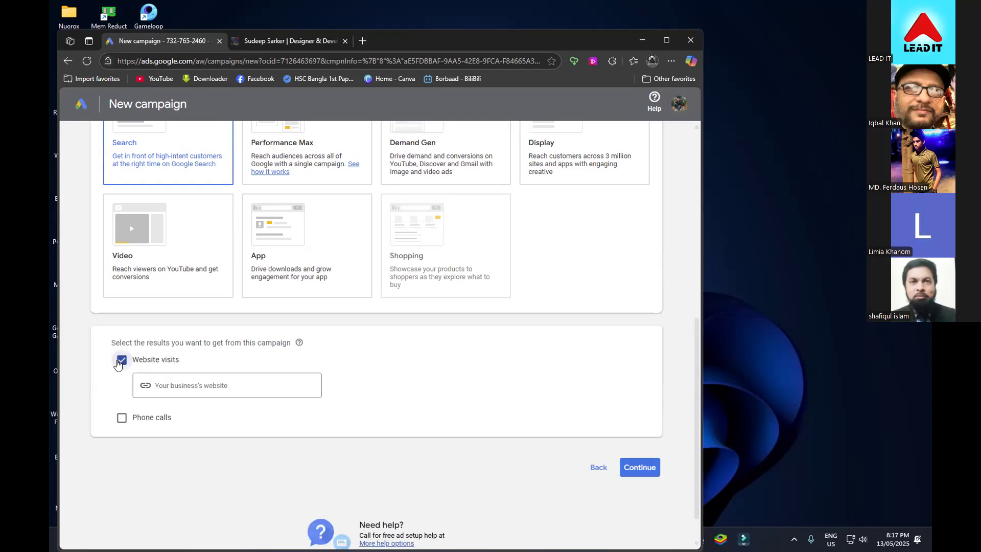
left_click(222, 389)
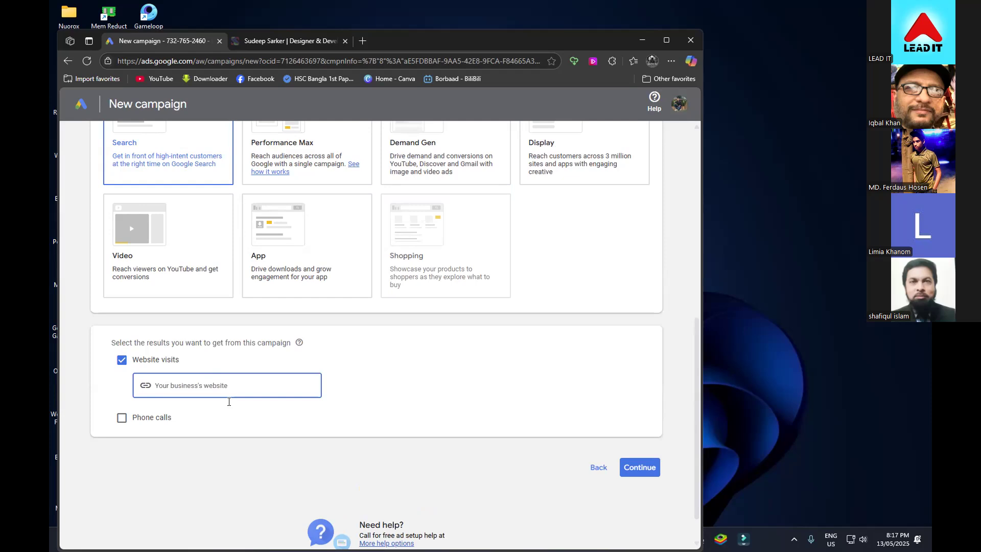
type("http://sudeepsarker.alchosting.xyz/?i=1")
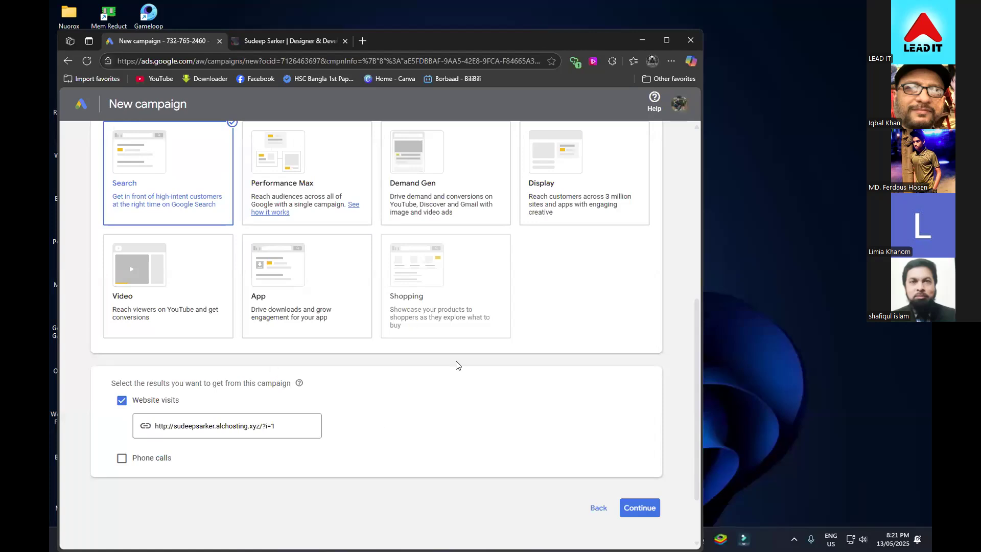
left_click(629, 509)
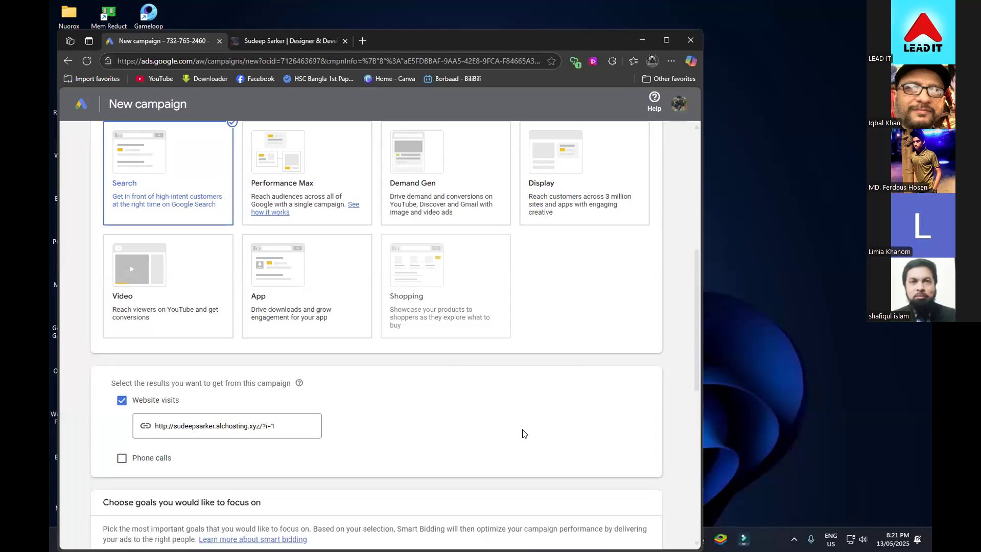
scroll(451, 371, "down", 3)
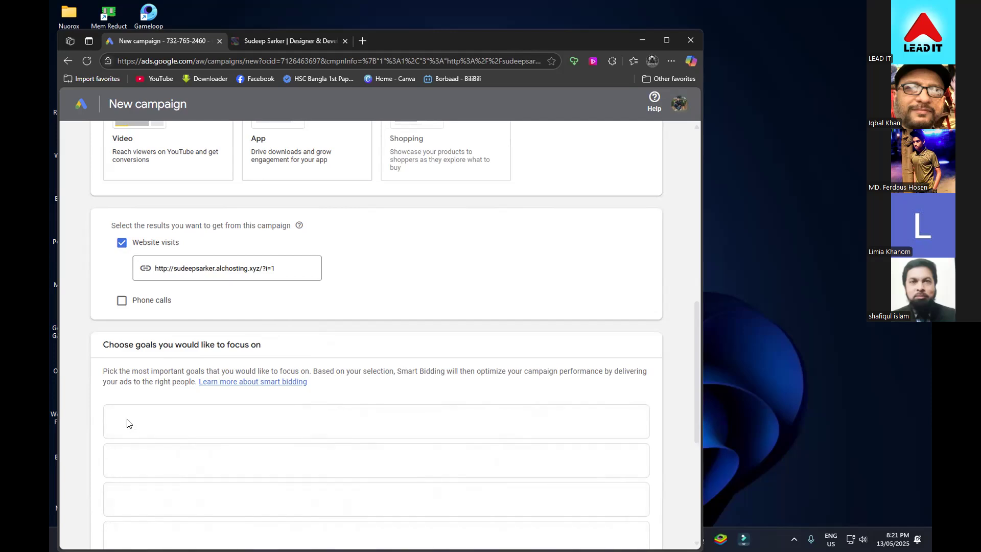
- Expand the full list of campaign goals and choose Contact under Leads as the goal to focus on
scroll(128, 423, "down", 1)
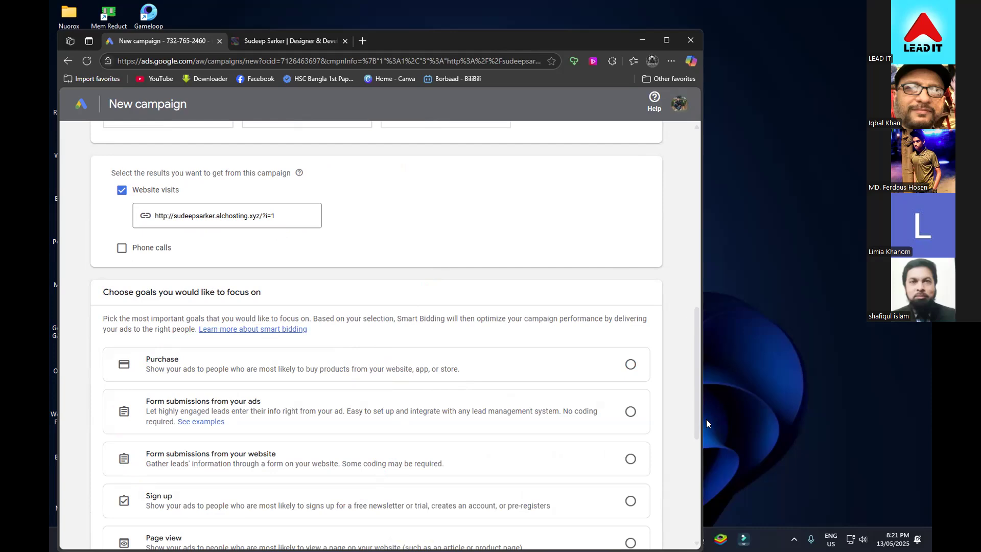
scroll(624, 416, "down", 1)
scroll(593, 417, "down", 1)
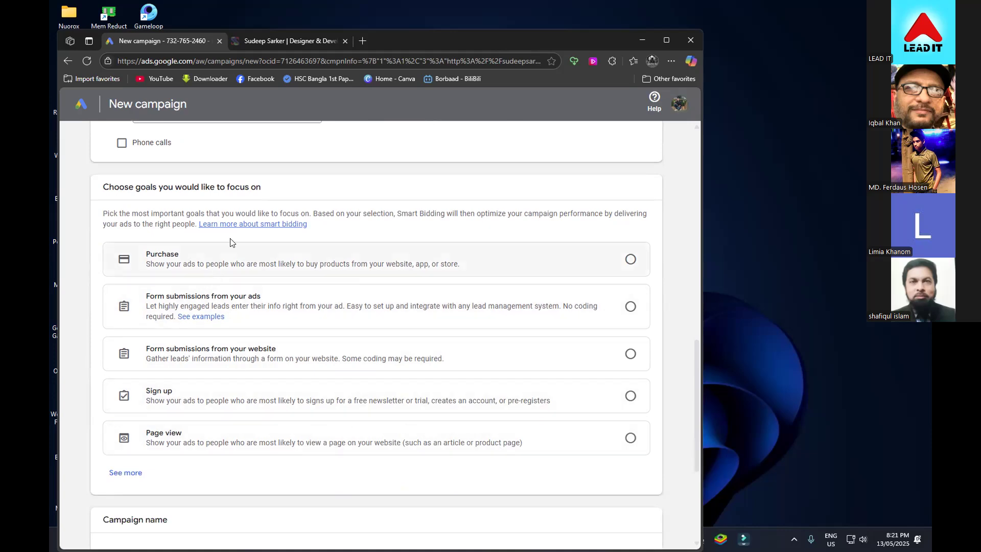
left_click(122, 473)
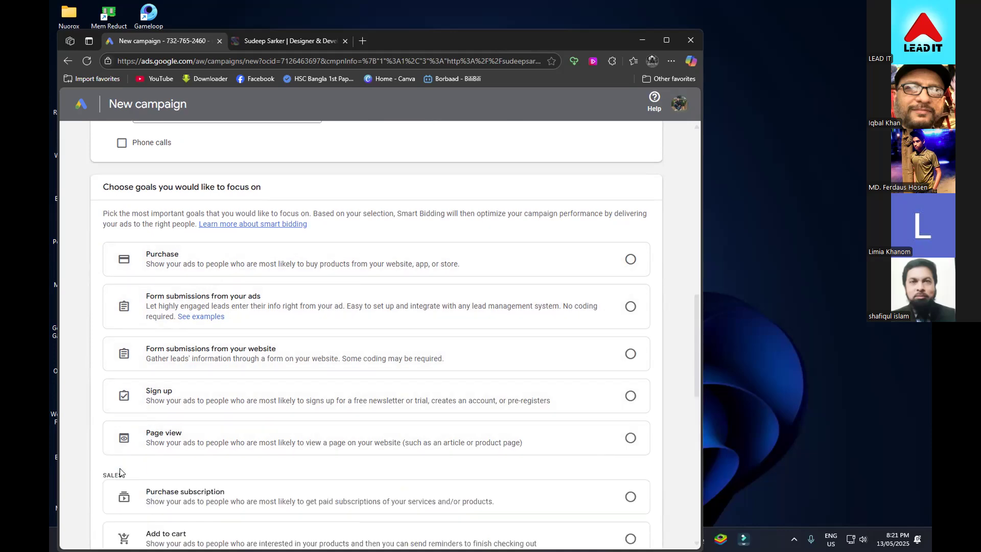
scroll(542, 342, "down", 2)
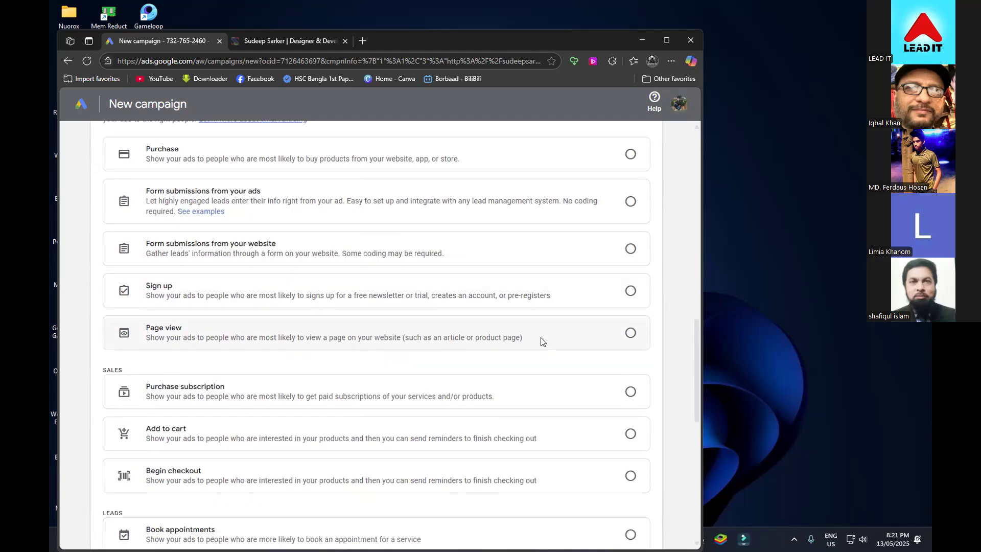
scroll(543, 341, "down", 3)
scroll(542, 341, "down", 1)
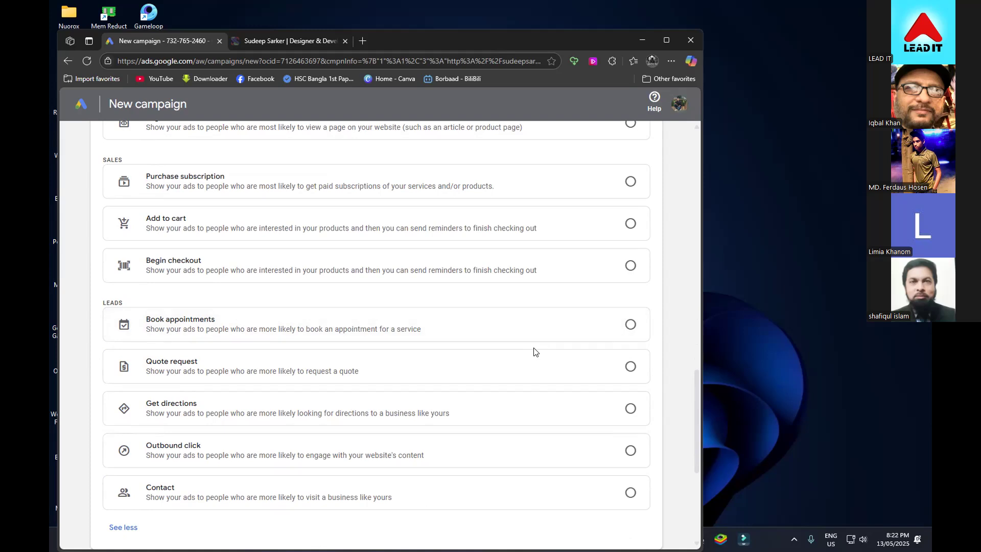
left_click(629, 493)
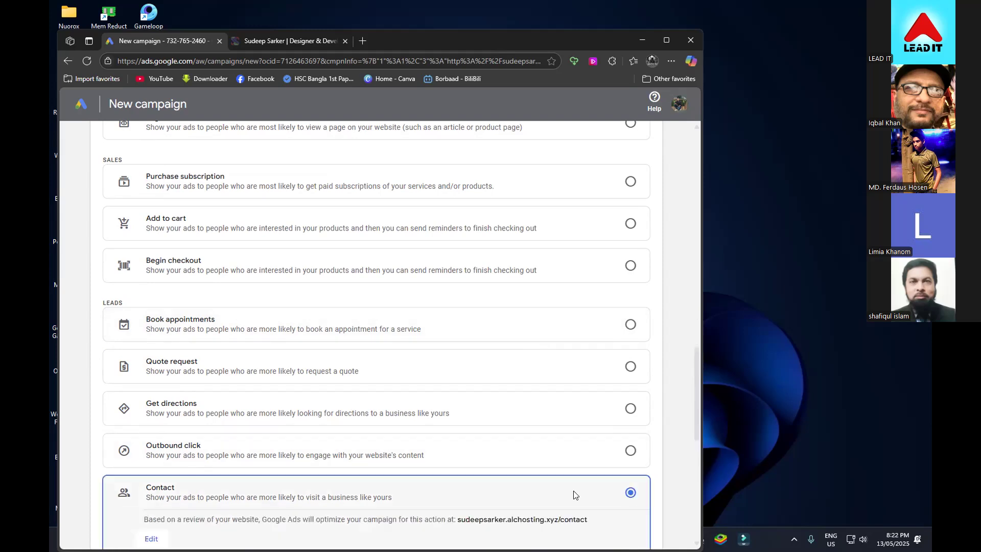
- Name the campaign "Freelancing Course", leave enhanced conversions turned on, and agree to continue to the keyword setup
scroll(390, 471, "down", 1)
scroll(129, 484, "down", 2)
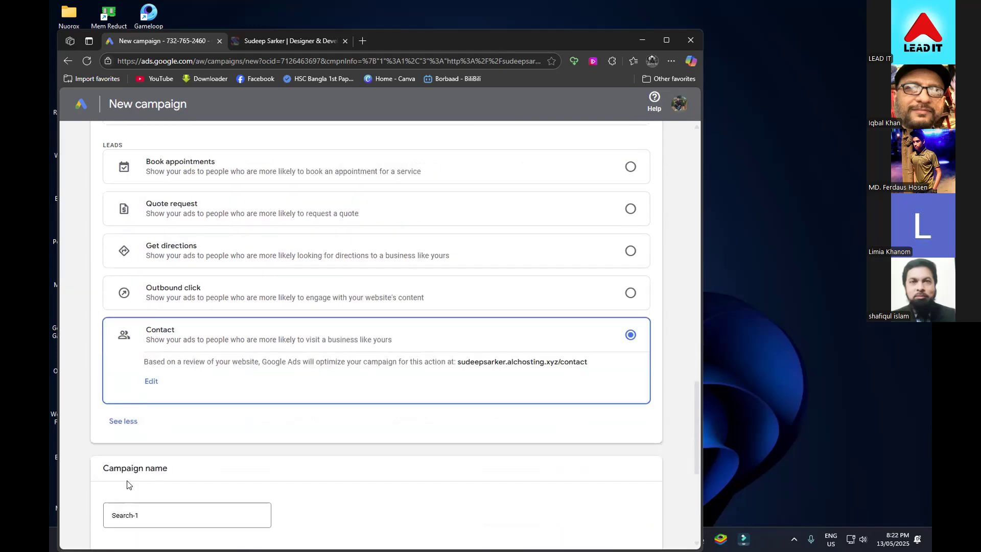
left_click(158, 523)
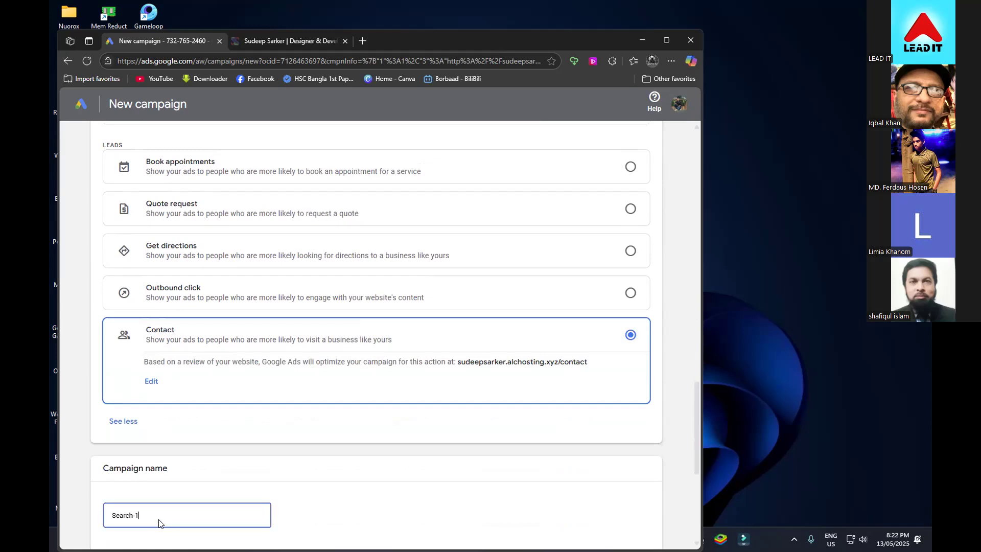
left_click_drag(156, 517, 64, 499)
type("Free")
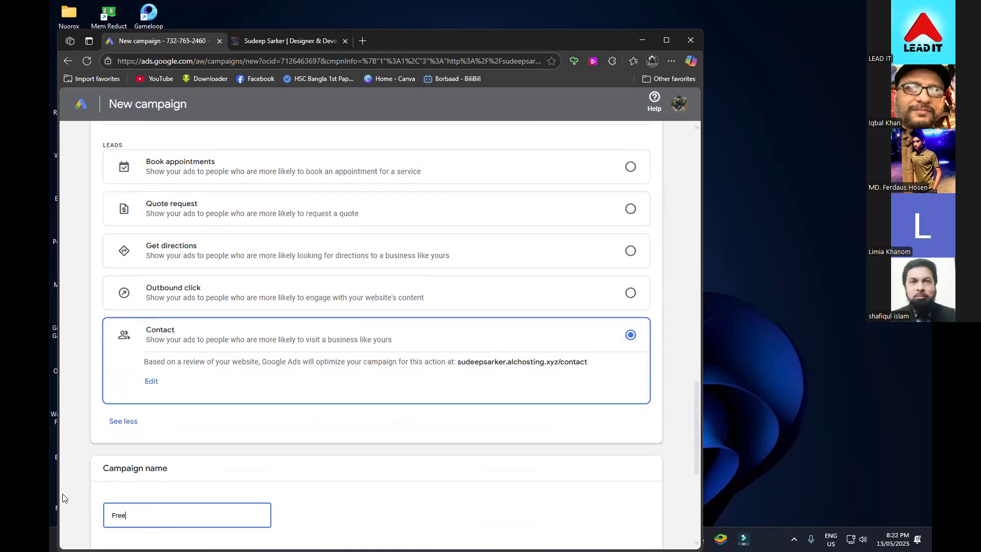
type("lancing Course")
scroll(451, 378, "down", 3)
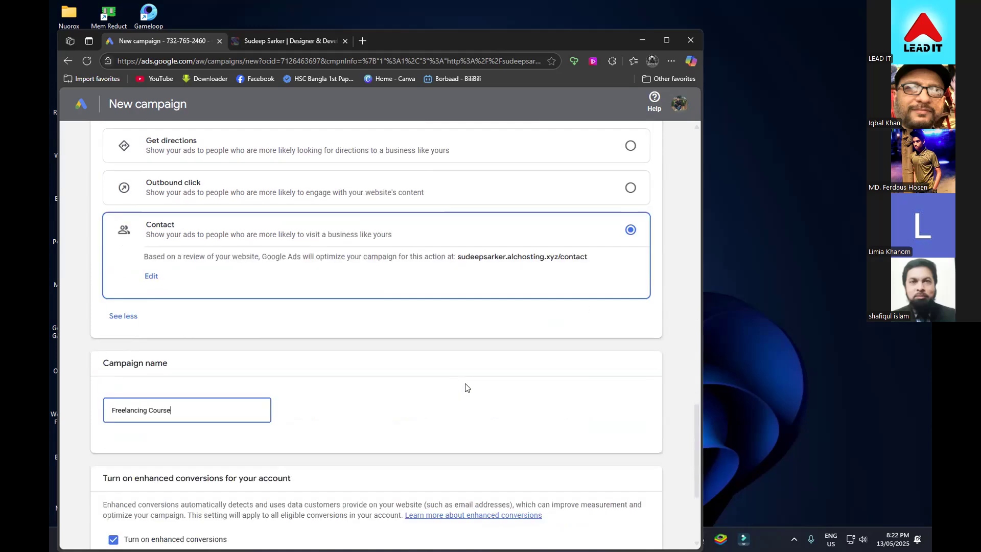
scroll(475, 467, "down", 1)
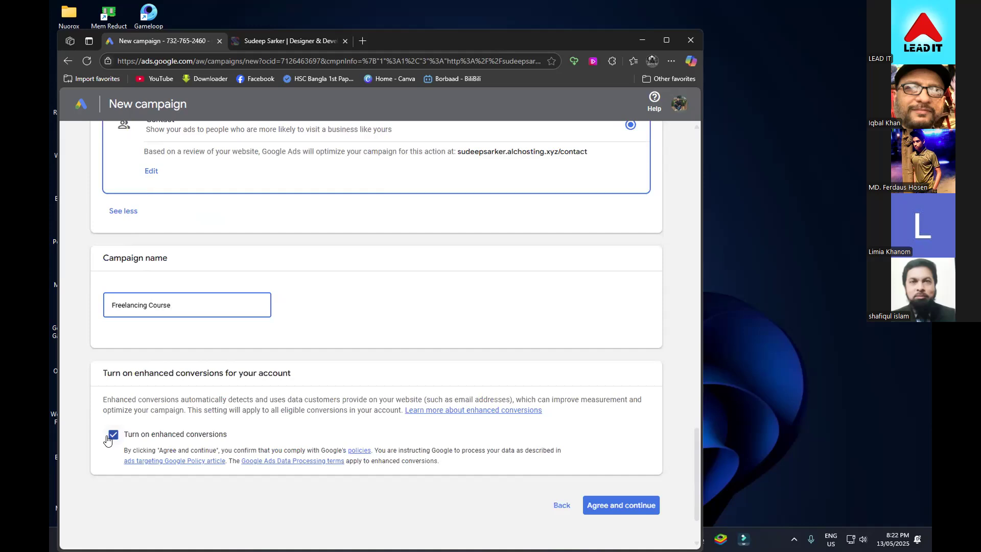
left_click(630, 503)
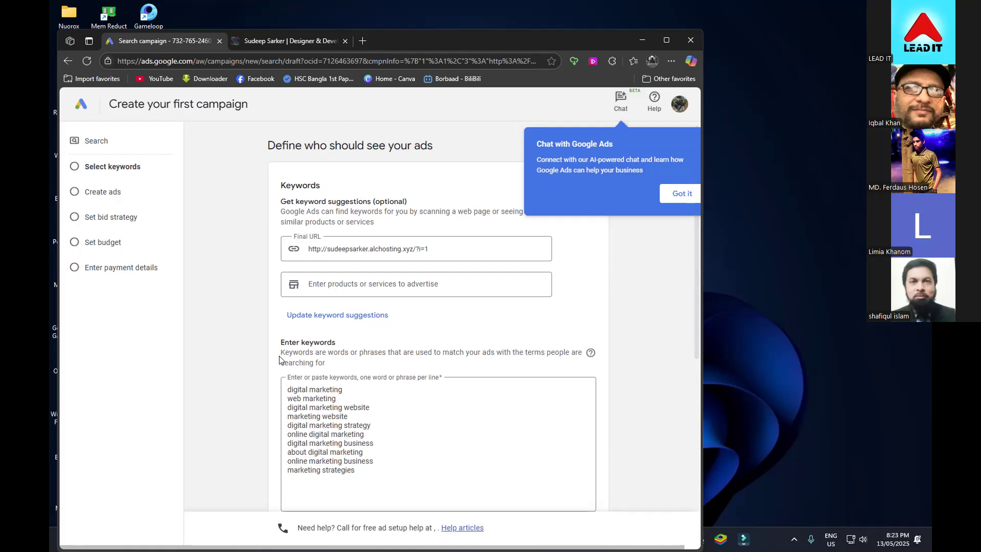
- Add "fiverr" and "fiverr crush course" as products or services to advertise for the keyword suggestions
left_click(350, 286)
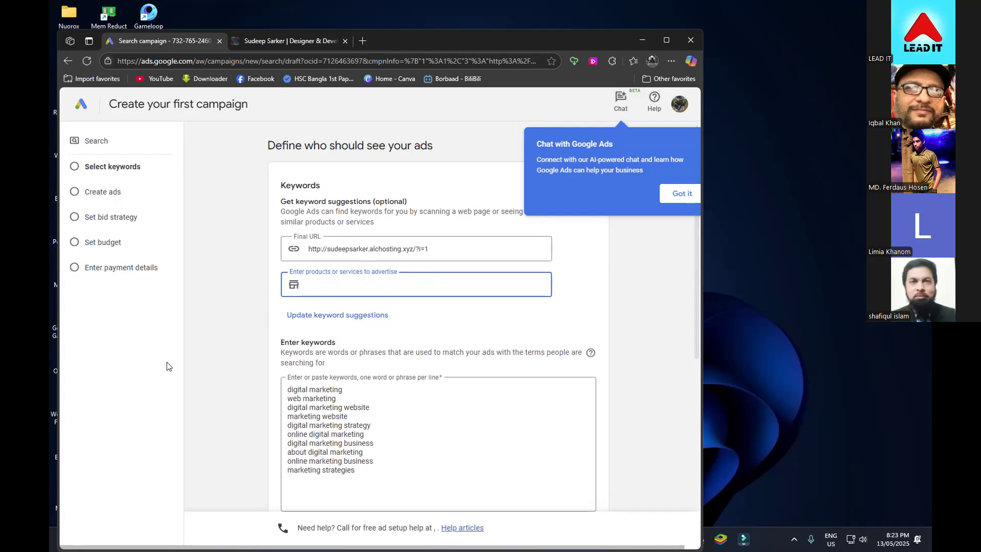
type("fiverr")
key("Return")
type("fiverr cr")
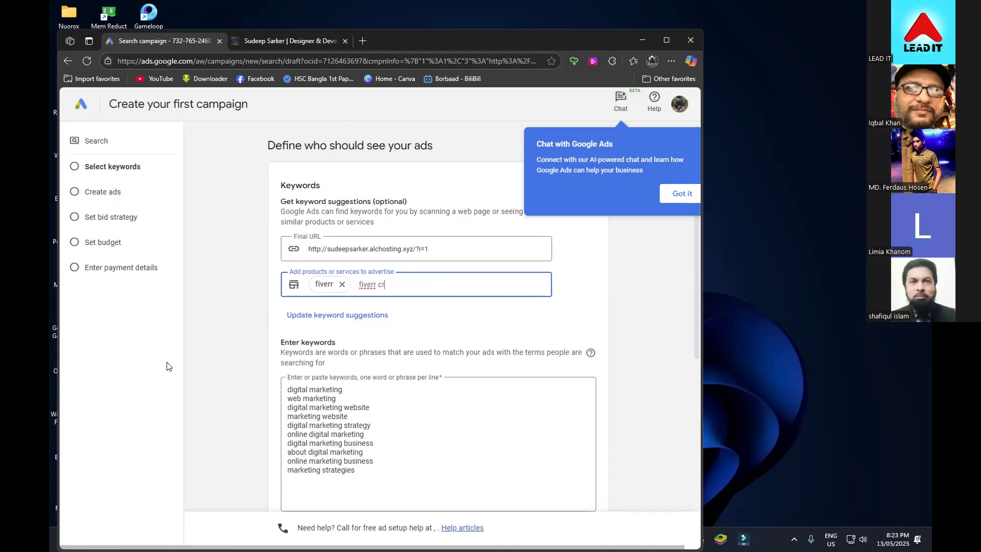
type("ush course")
key("Return")
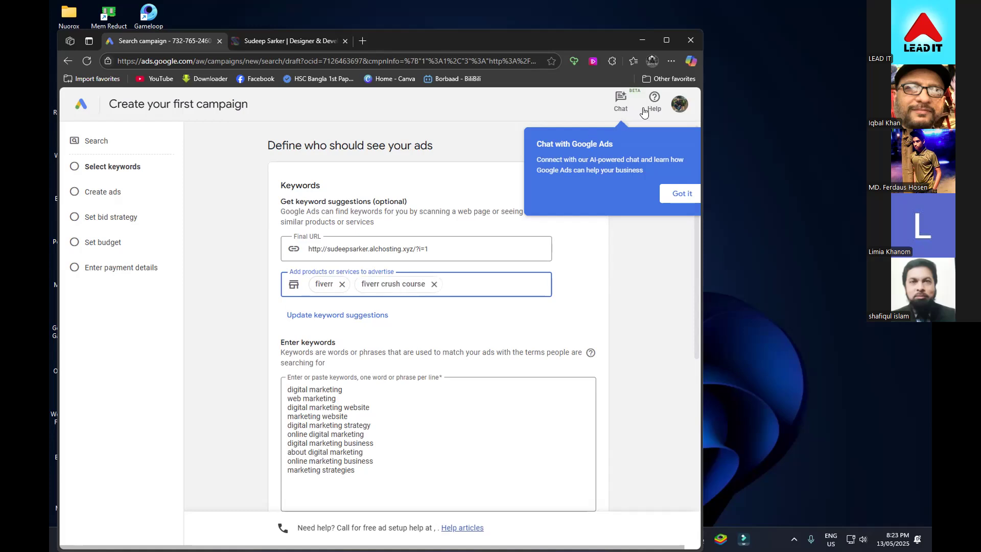
- Enlarge the browser page zoom to 125% and return to the campaign page
left_click(671, 61)
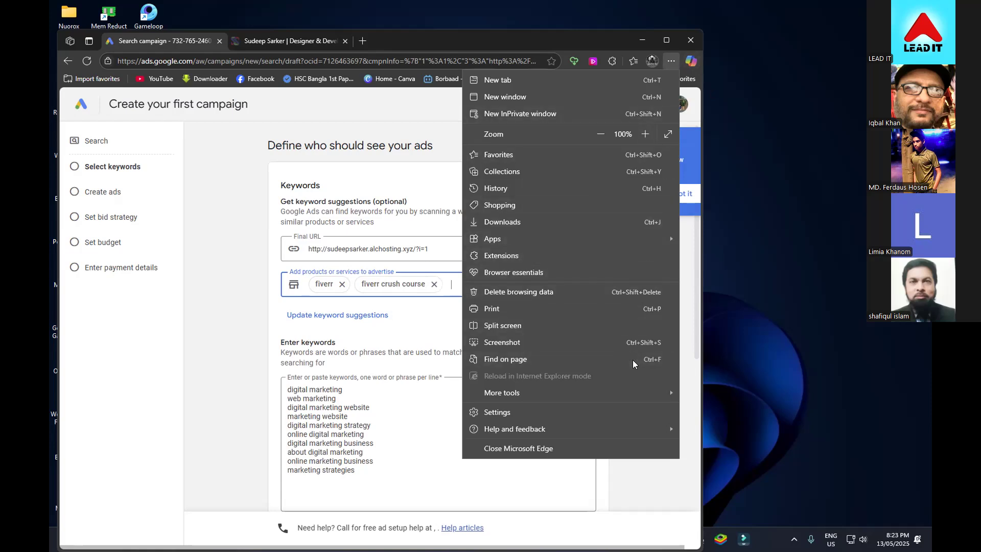
left_click(643, 133)
left_click(645, 134)
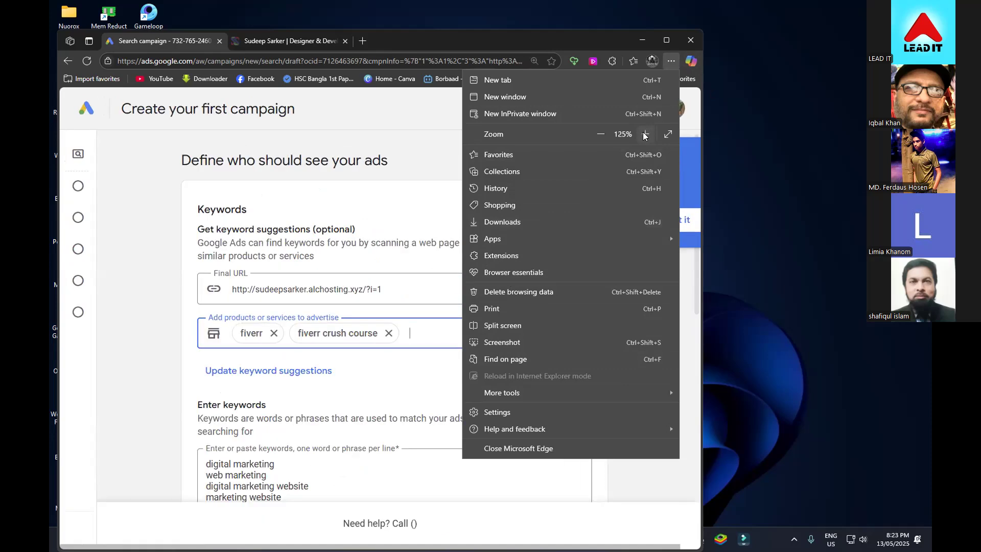
left_click(100, 403)
- Add "freelancing course", "upwork" and "upwork crush course" to the products or services to advertise
left_click(428, 329)
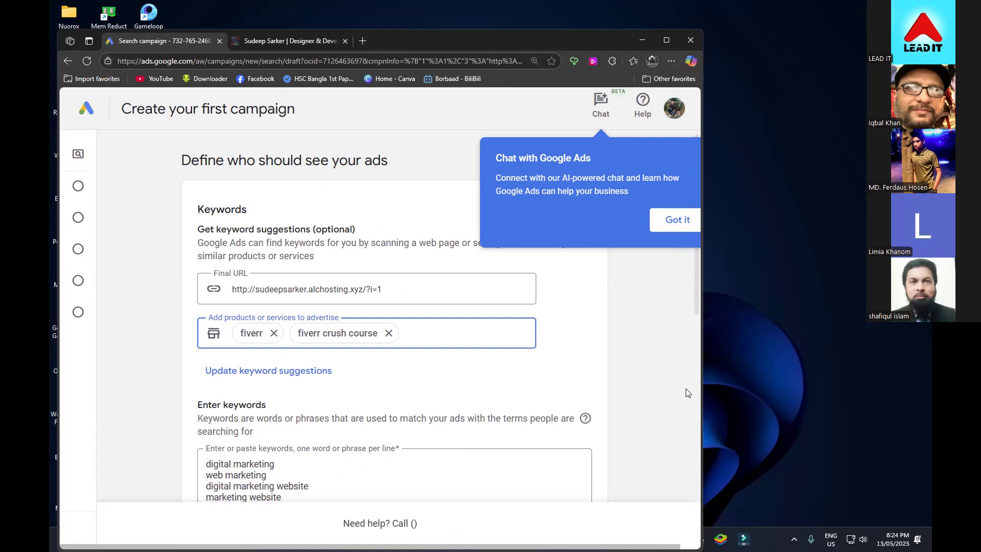
type("freelancing")
type("course")
key("Return")
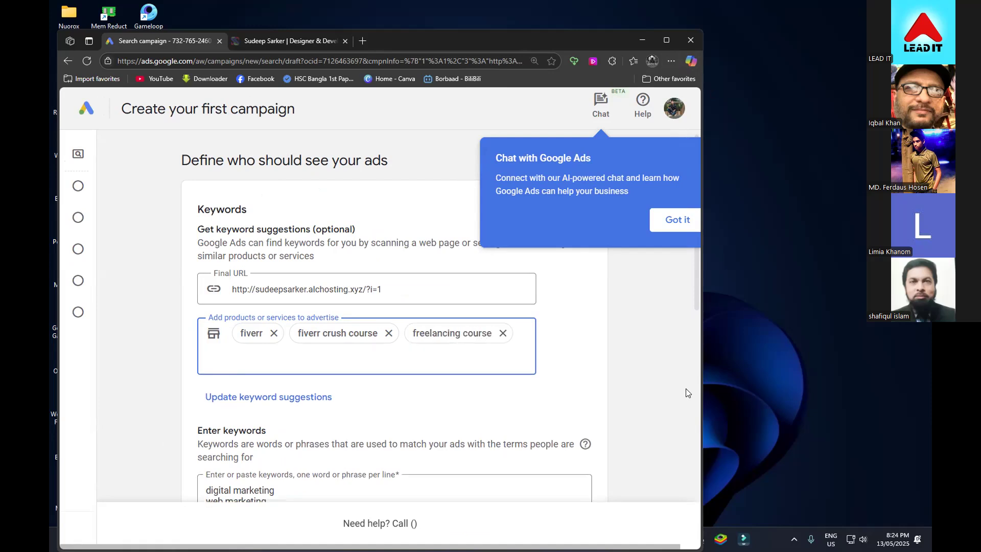
type("upwork")
key("Return")
type("upwor")
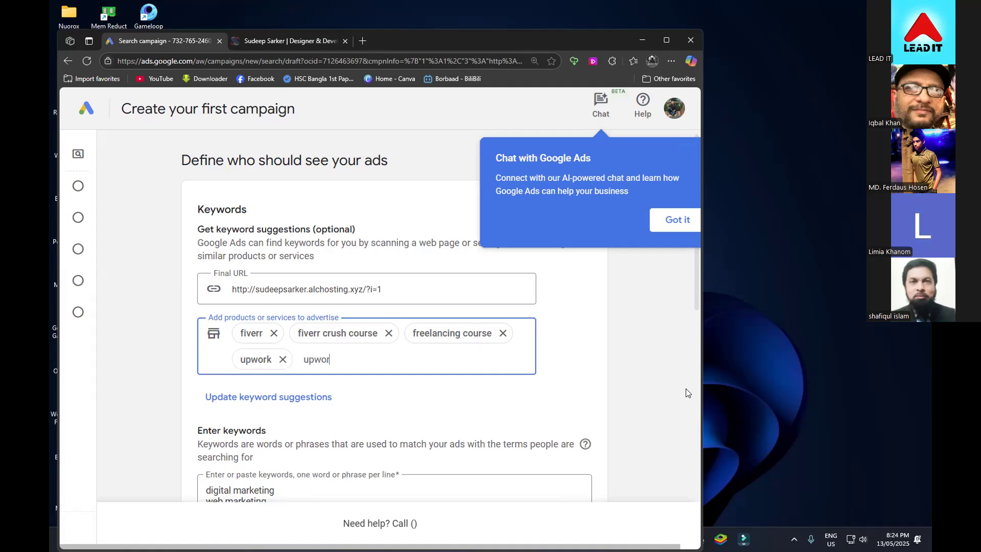
type("k crush course")
key("Return")
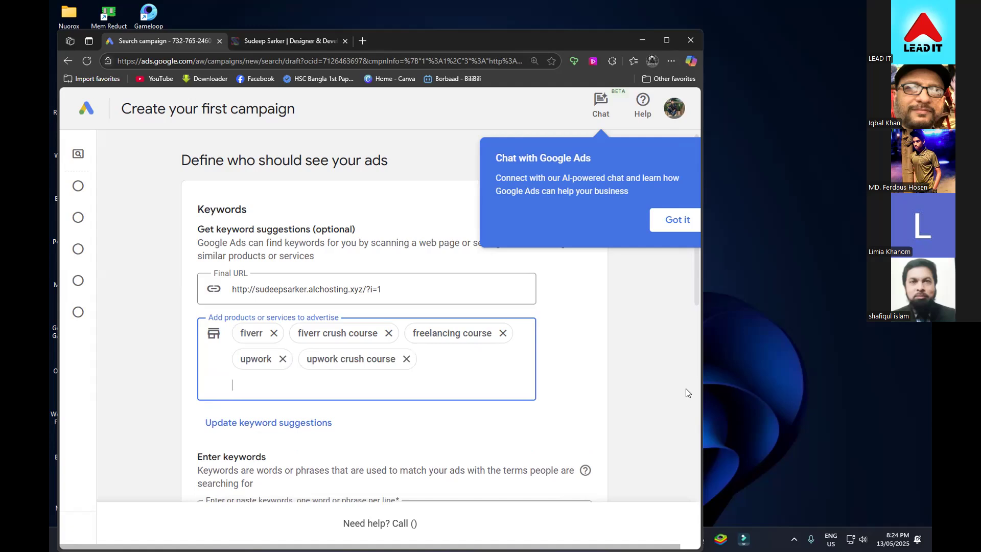
- Add "best digital marketing course" and "best digital marketing institute" to the advertised products or services, correcting the misspelled "marketing"
type("best digital marketing course")
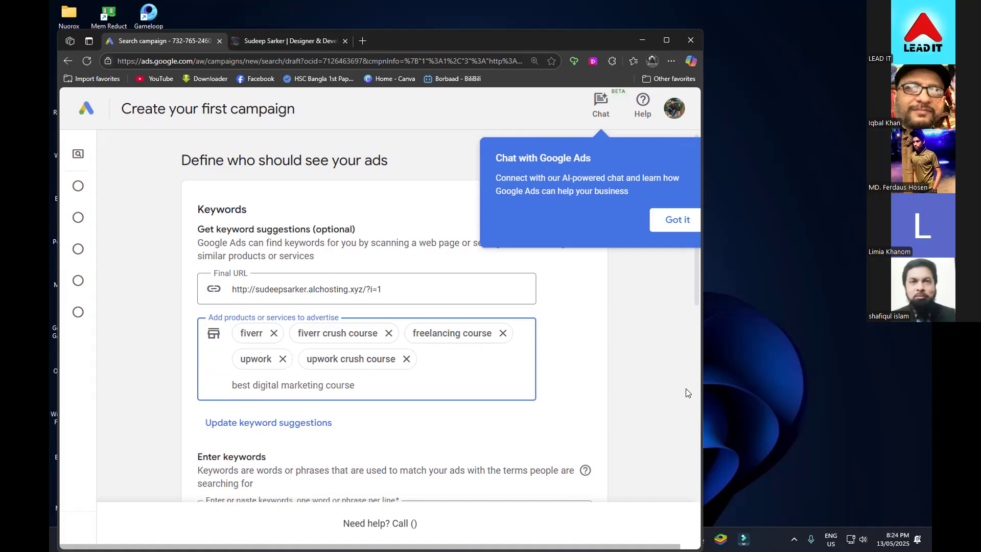
key("Return")
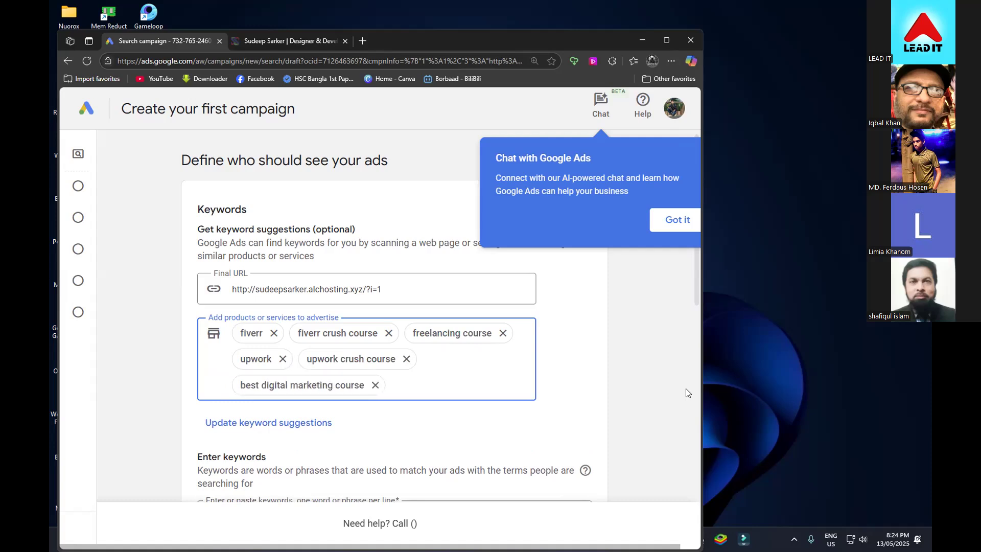
type("best digital marerkting ins")
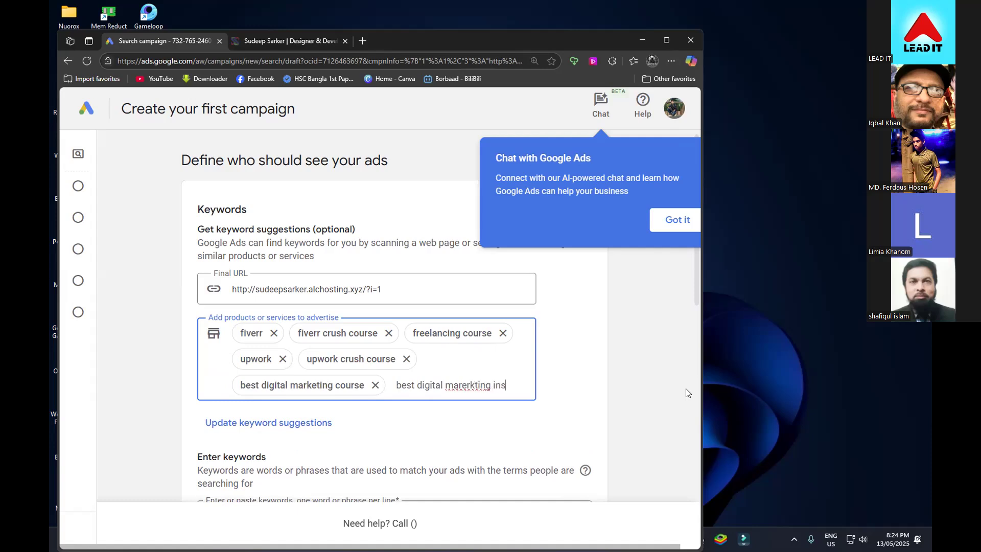
type("titute")
right_click(465, 390)
right_click(461, 387)
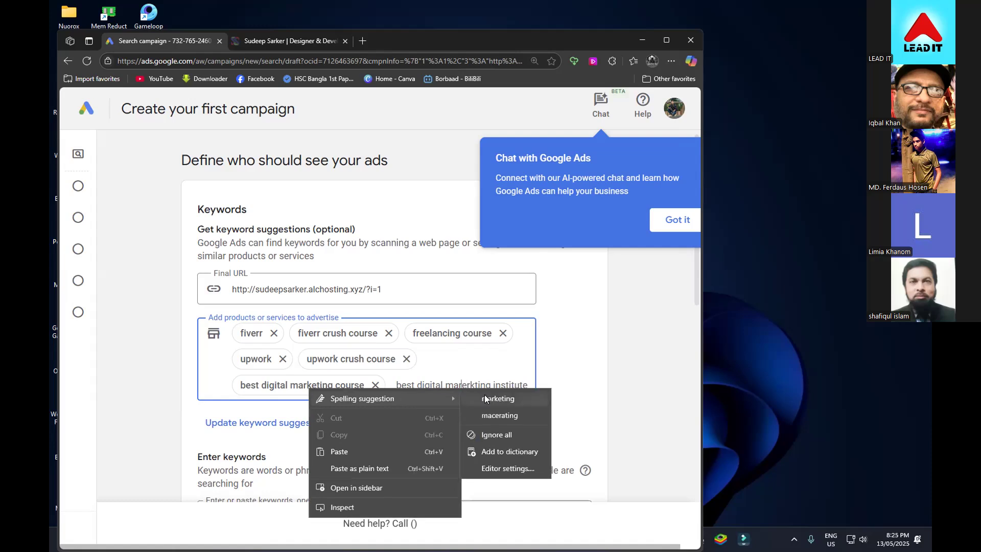
left_click(504, 399)
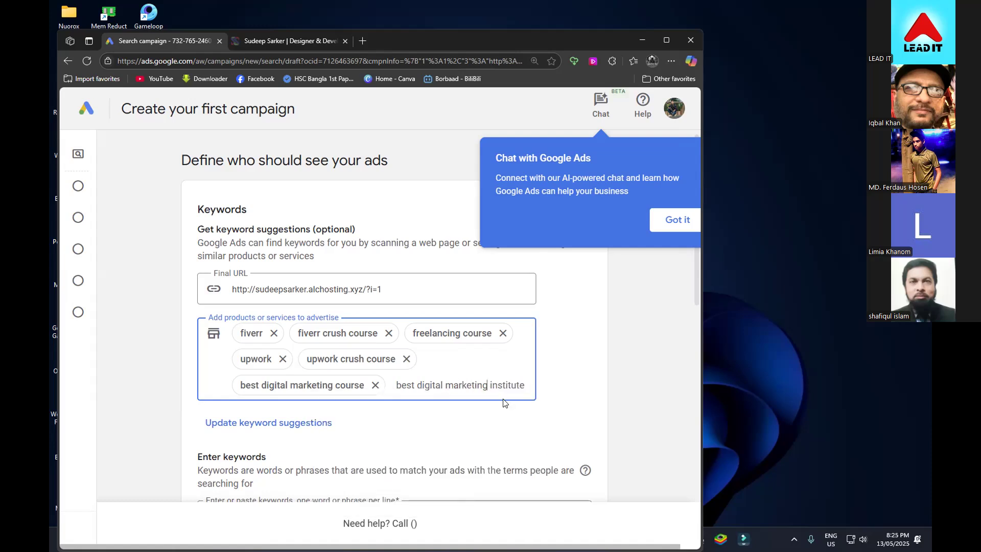
key("Return")
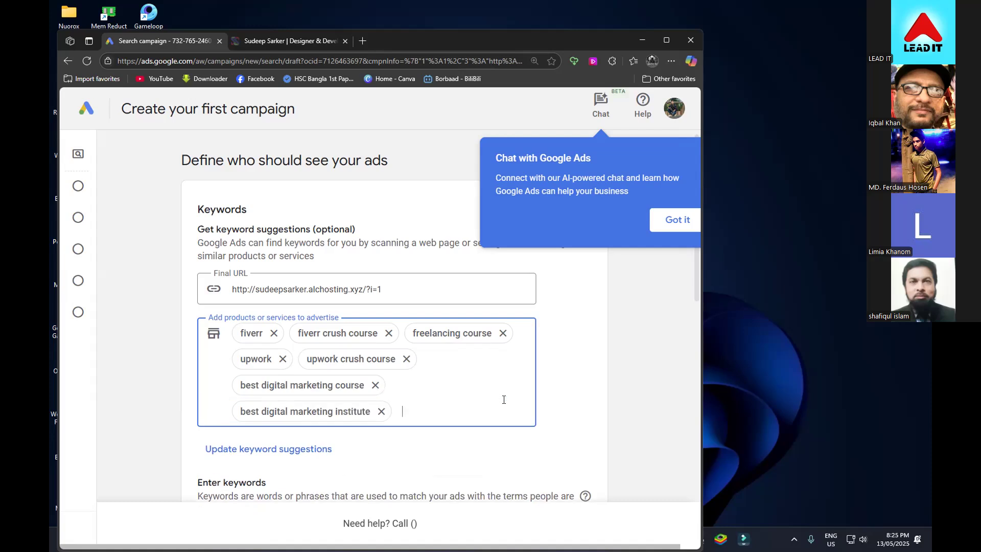
- Add "best freelacning site" to the products or services to advertise and leave the field
type("best freelacning site")
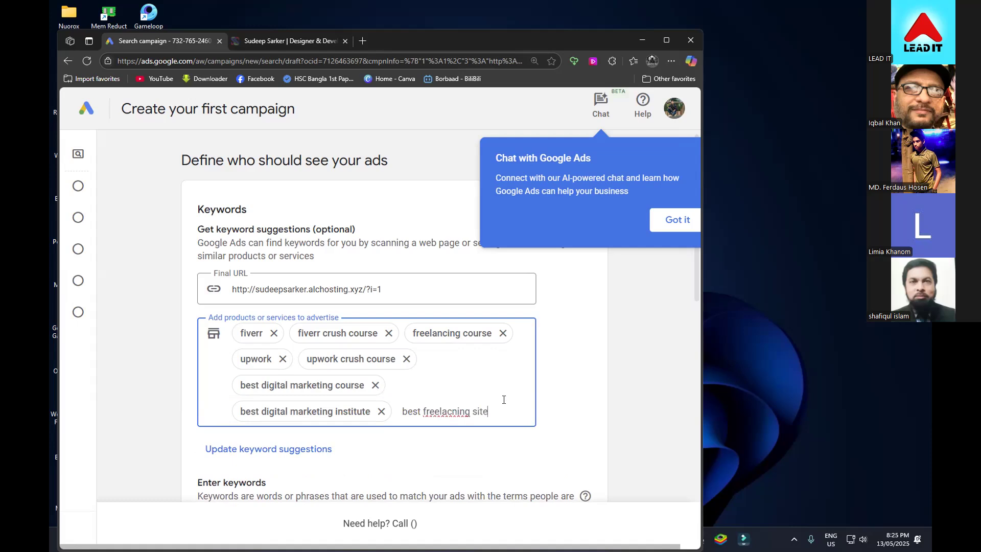
right_click(461, 416)
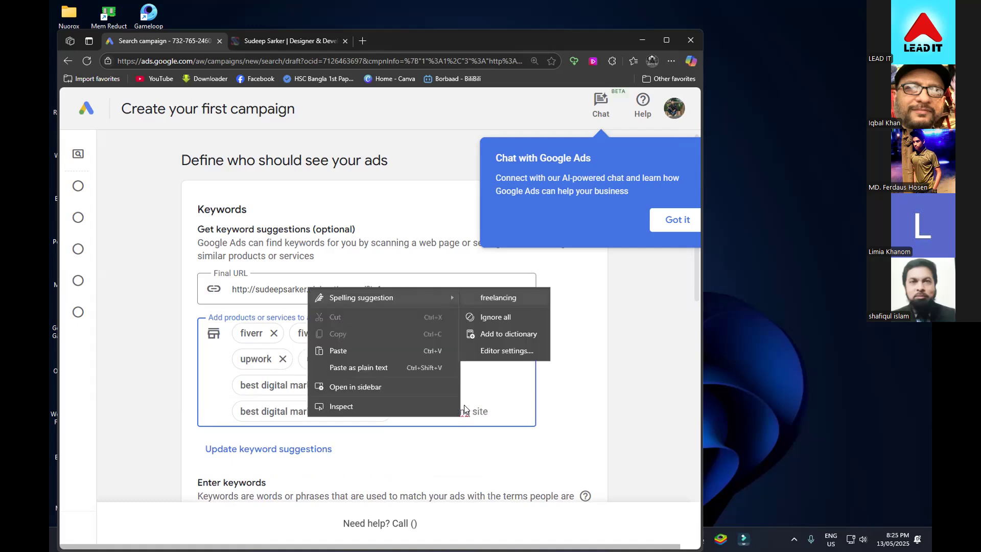
left_click(502, 291)
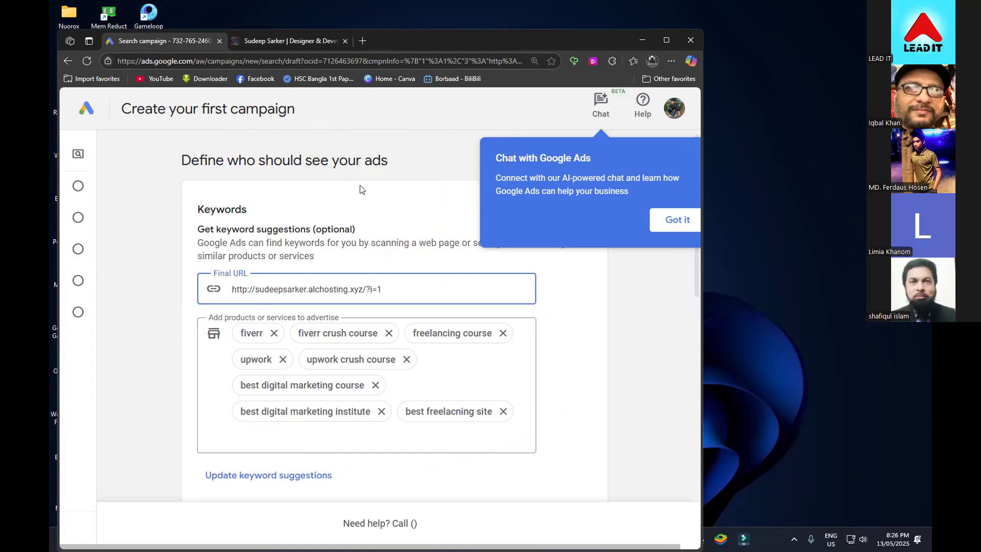
left_click(127, 344)
- Review the keywords already filled in under Enter keywords and the start of More settings
scroll(128, 344, "down", 2)
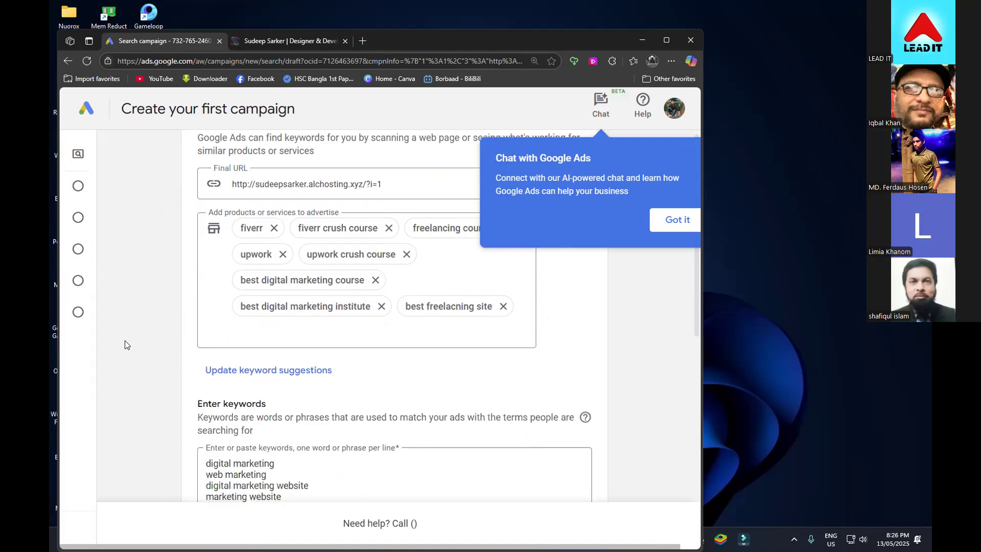
scroll(159, 378, "down", 1)
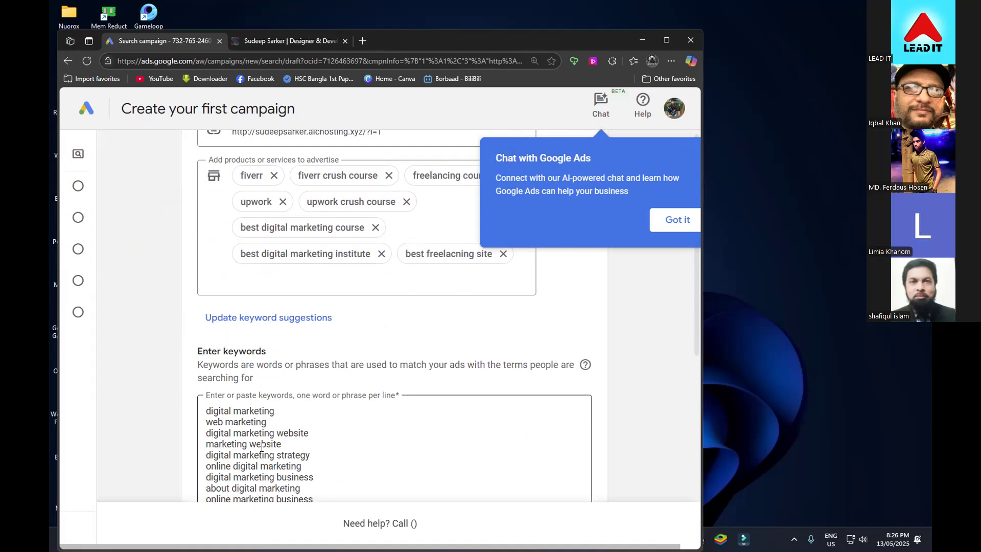
scroll(179, 436, "down", 2)
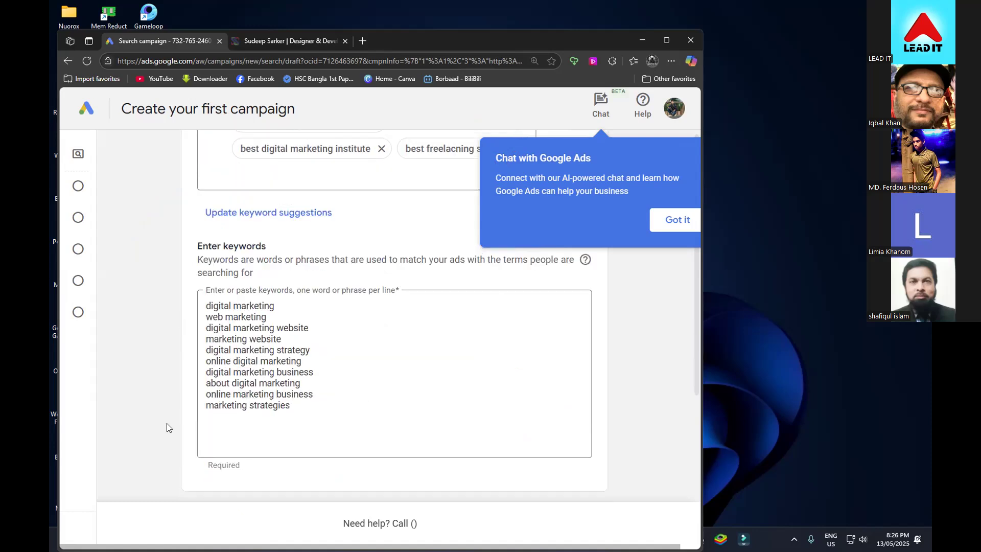
scroll(168, 427, "down", 2)
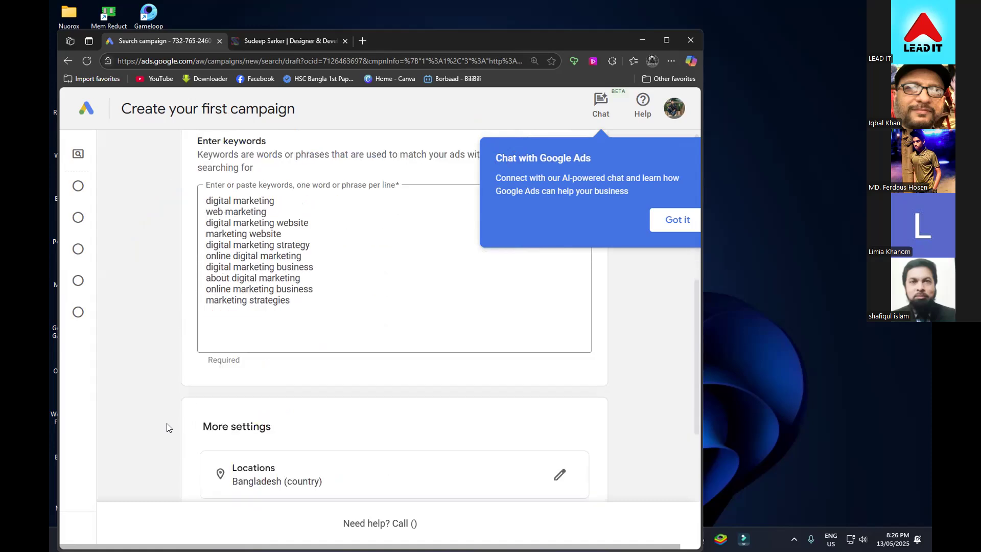
scroll(164, 433, "up", 1)
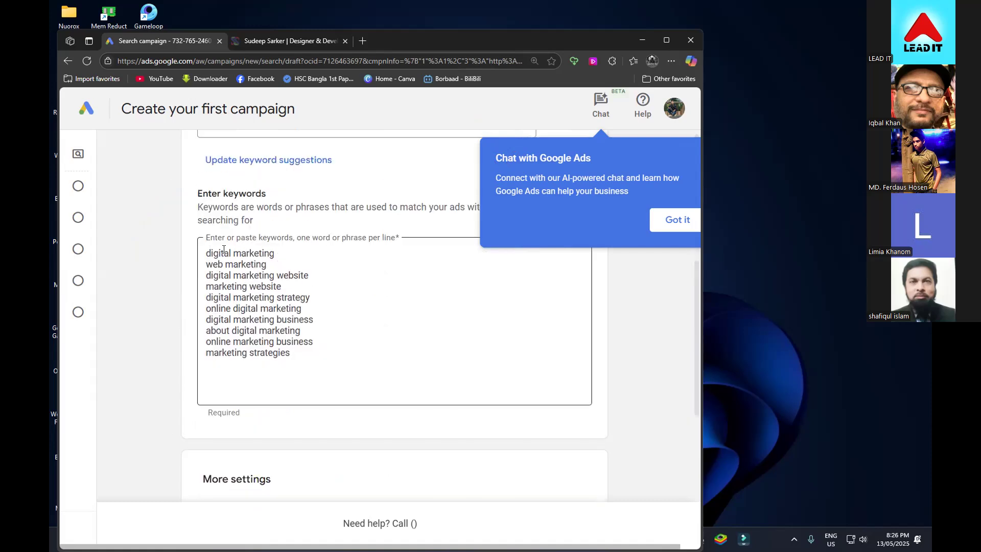
- Review the advertised products or services, the entered keywords and the location, language, audience and network entries under More settings
scroll(222, 256, "up", 3)
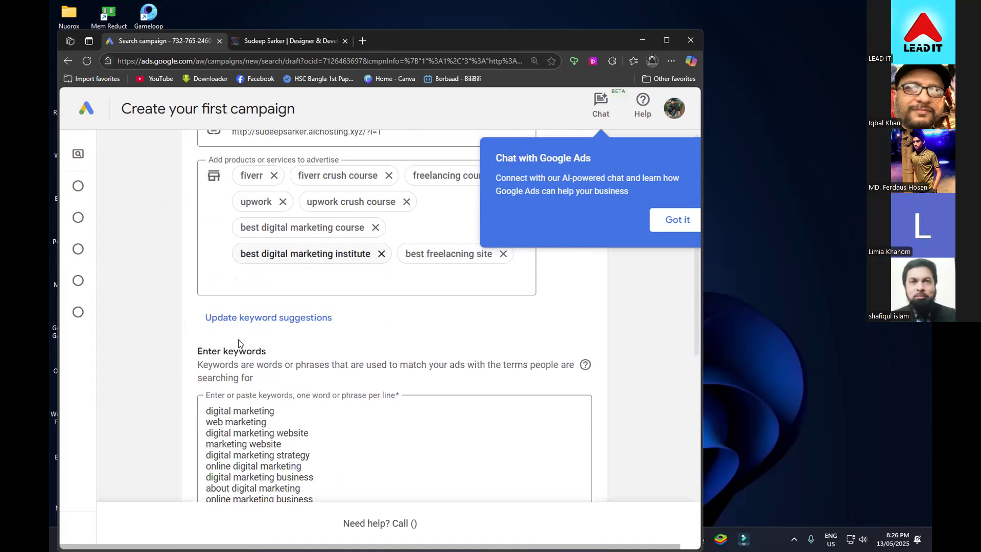
scroll(170, 413, "down", 2)
scroll(171, 413, "down", 2)
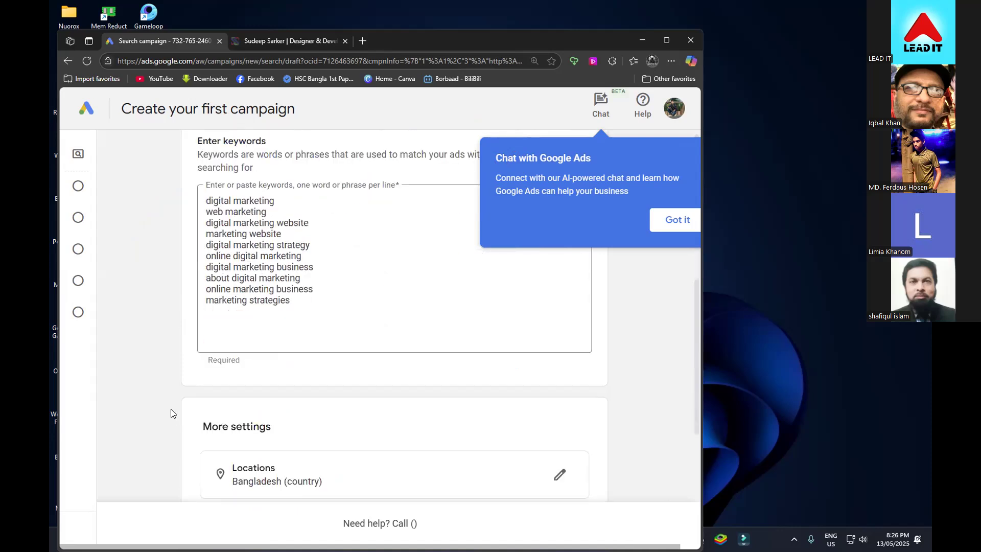
scroll(171, 413, "down", 2)
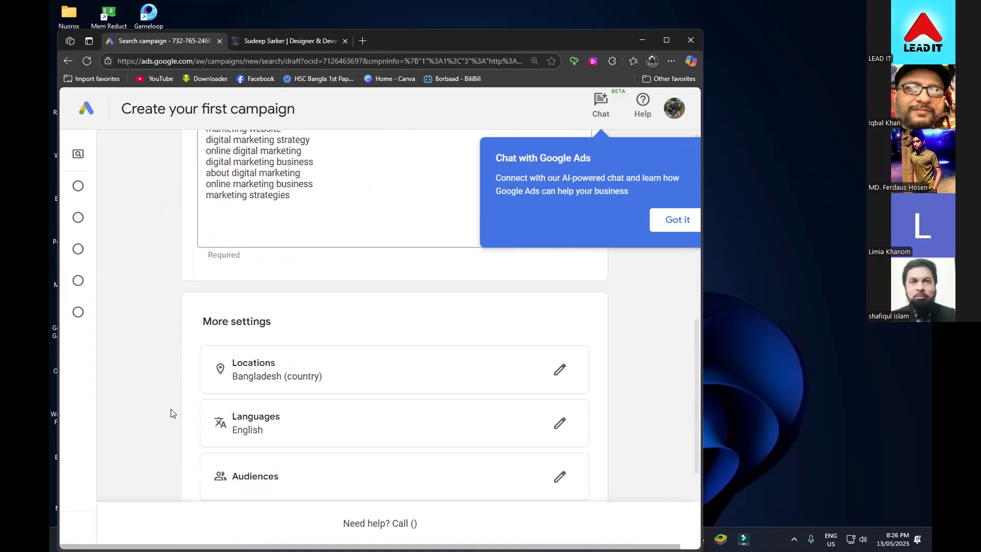
scroll(194, 246, "up", 2)
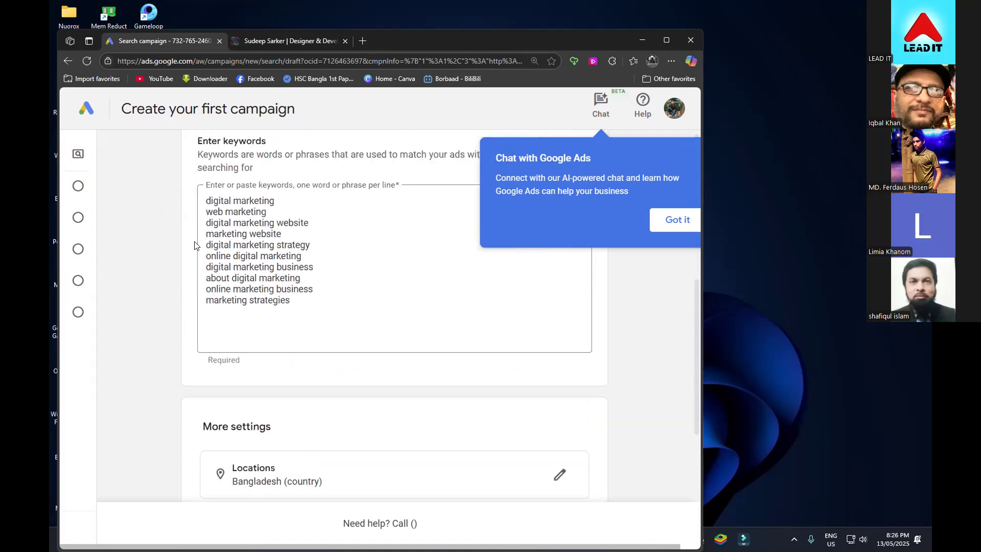
scroll(194, 246, "up", 1)
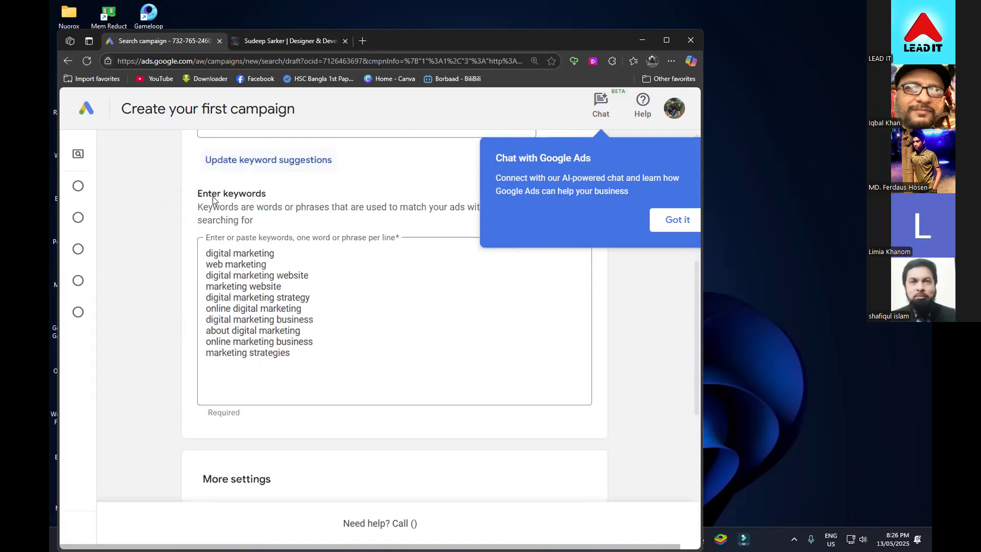
scroll(127, 414, "down", 1)
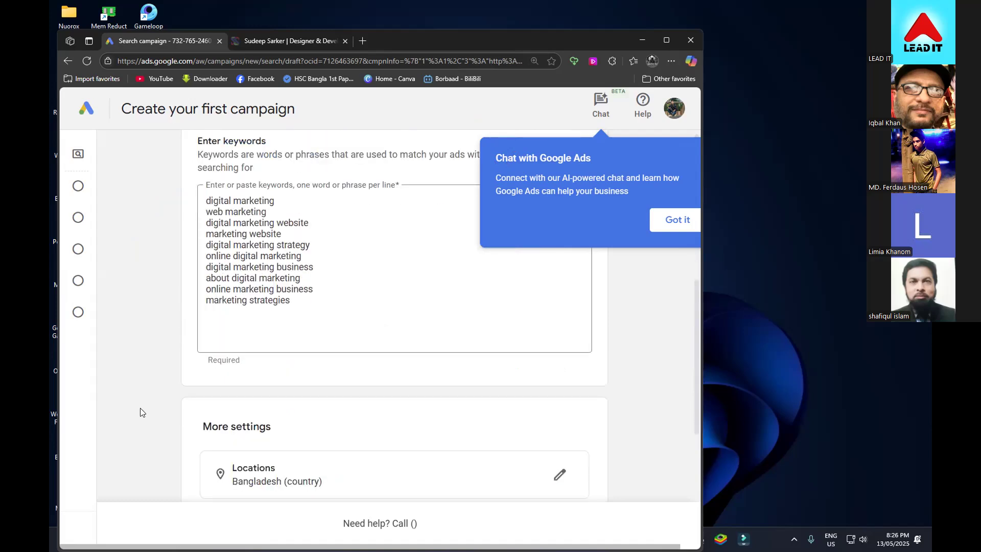
scroll(148, 411, "down", 2)
scroll(159, 406, "down", 1)
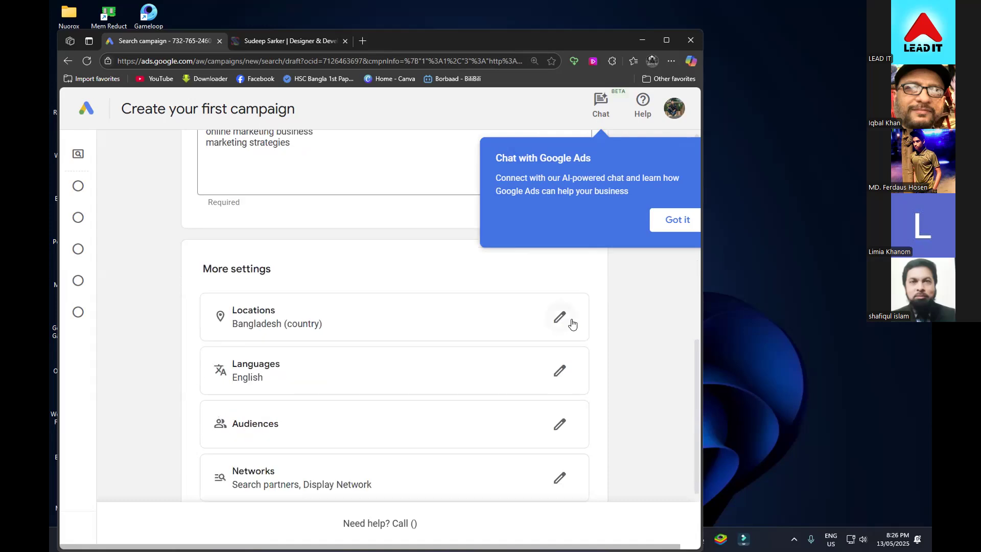
- Open the campaign's additional settings and expand the location options to view the include and exclude choices
left_click(560, 370)
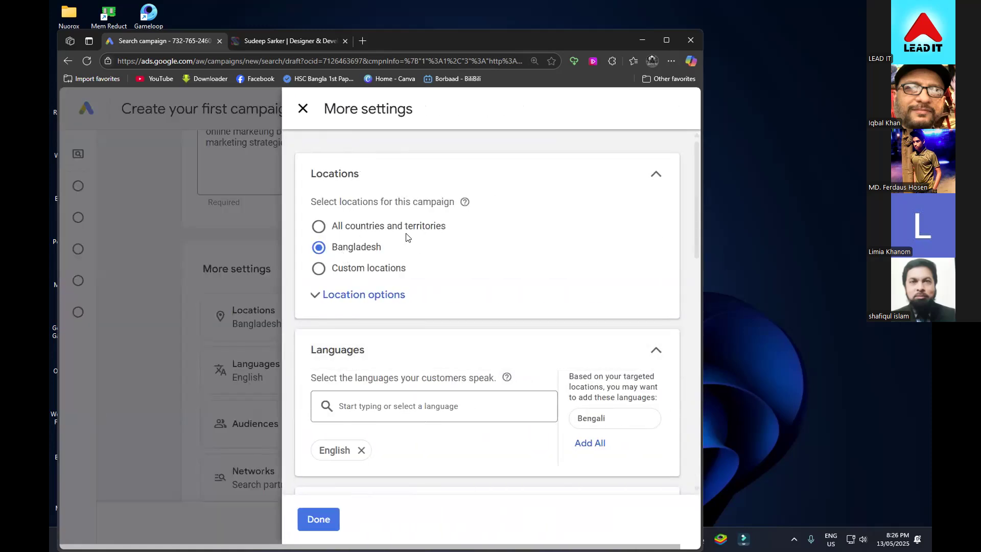
left_click(363, 295)
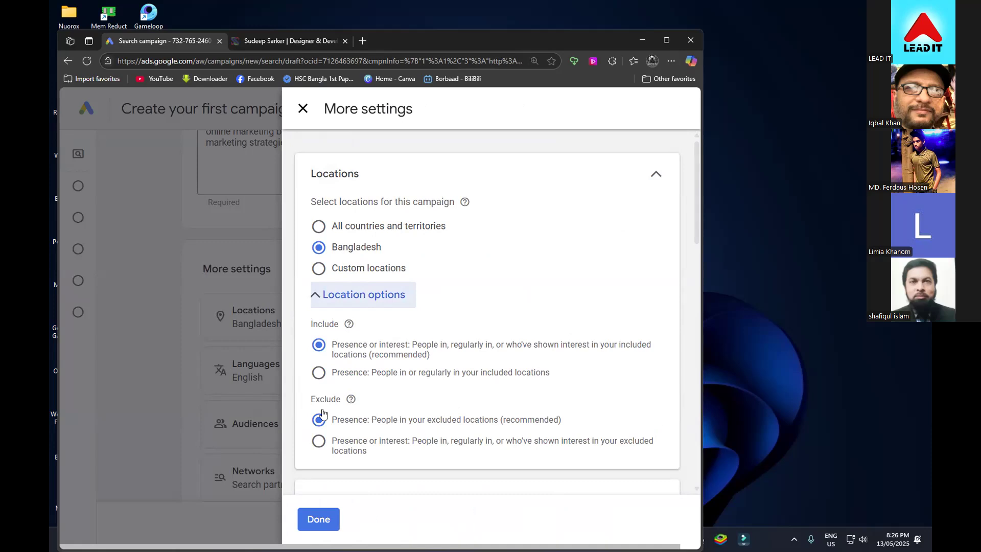
scroll(383, 404, "down", 1)
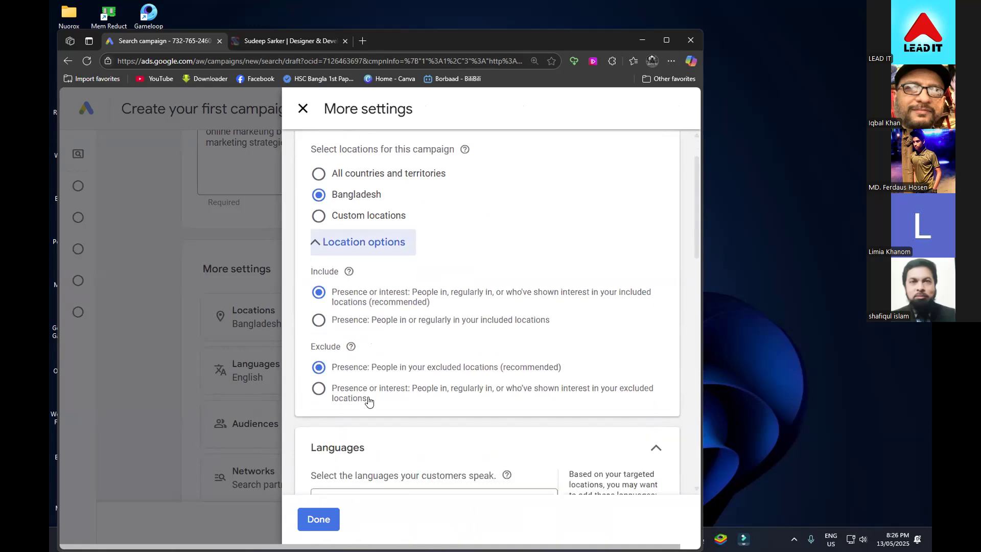
- Switch the campaign to custom locations and use the advanced search to include the province Dhaka Division, Bangladesh
left_click(369, 222)
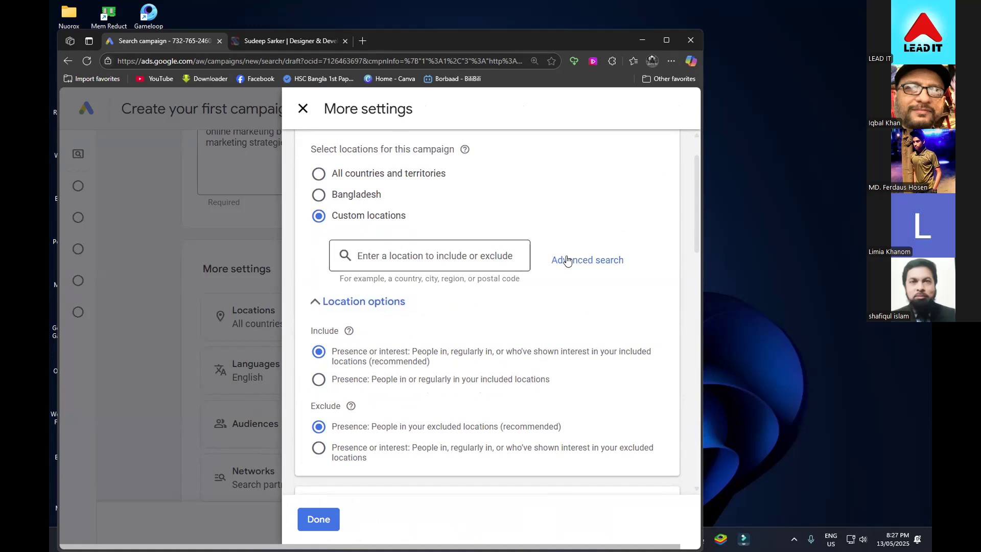
left_click(583, 270)
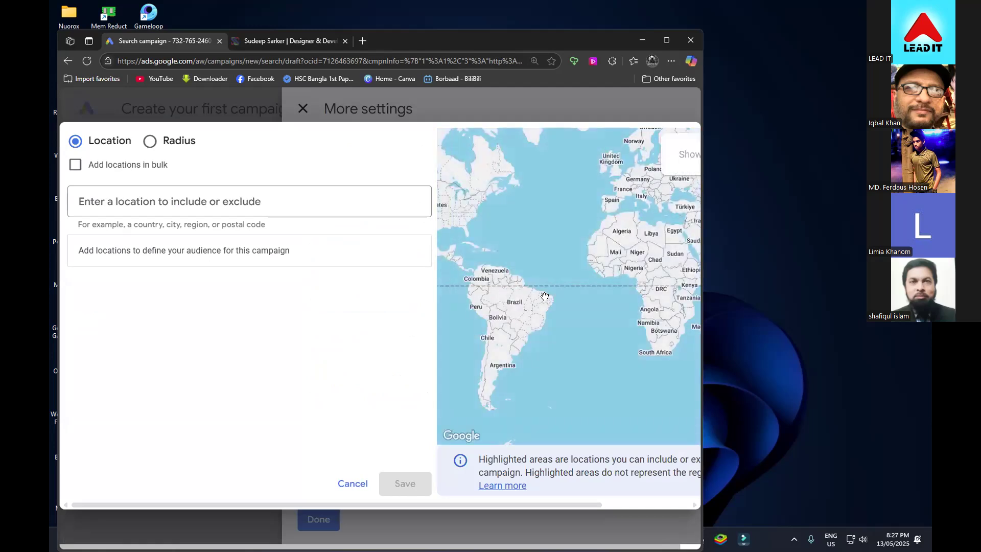
left_click(264, 211)
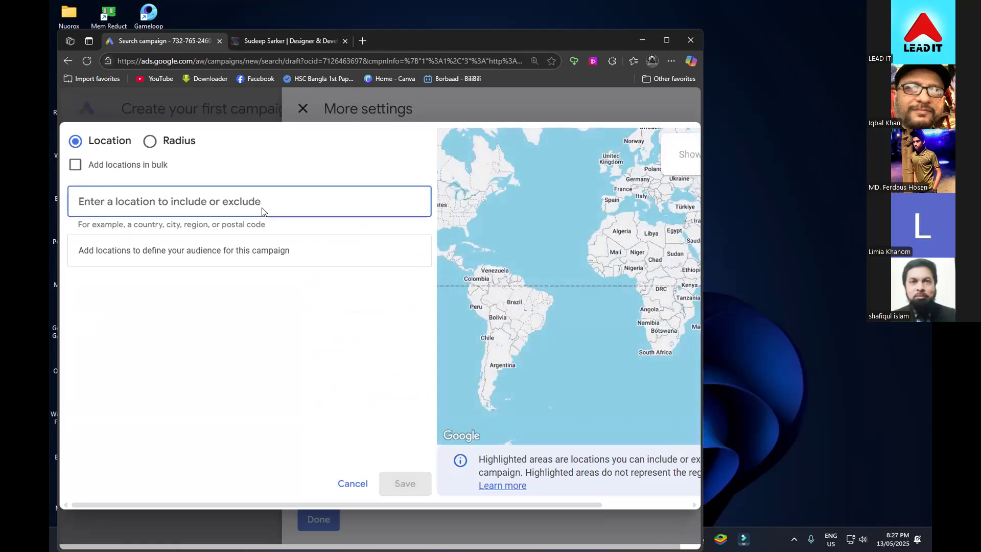
type("Dhaka")
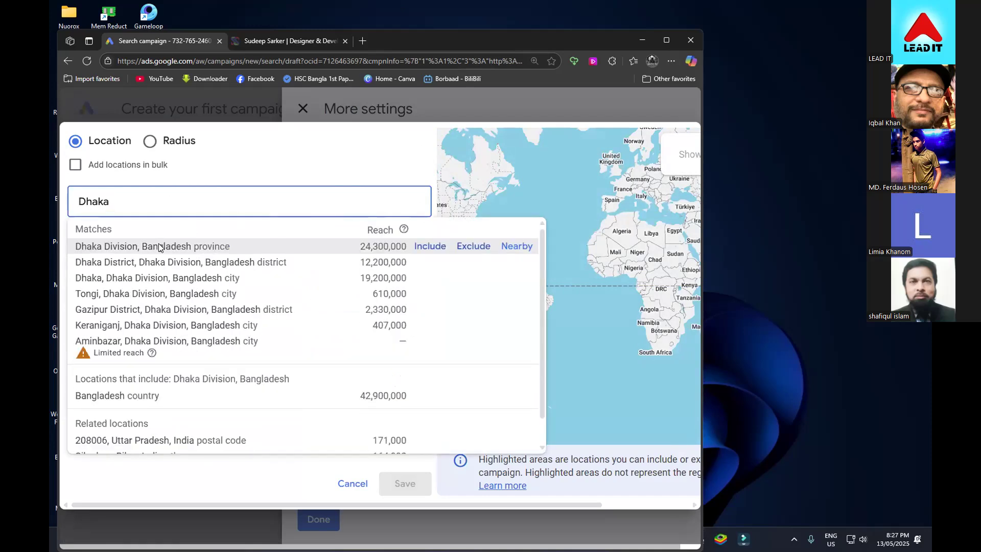
left_click(161, 248)
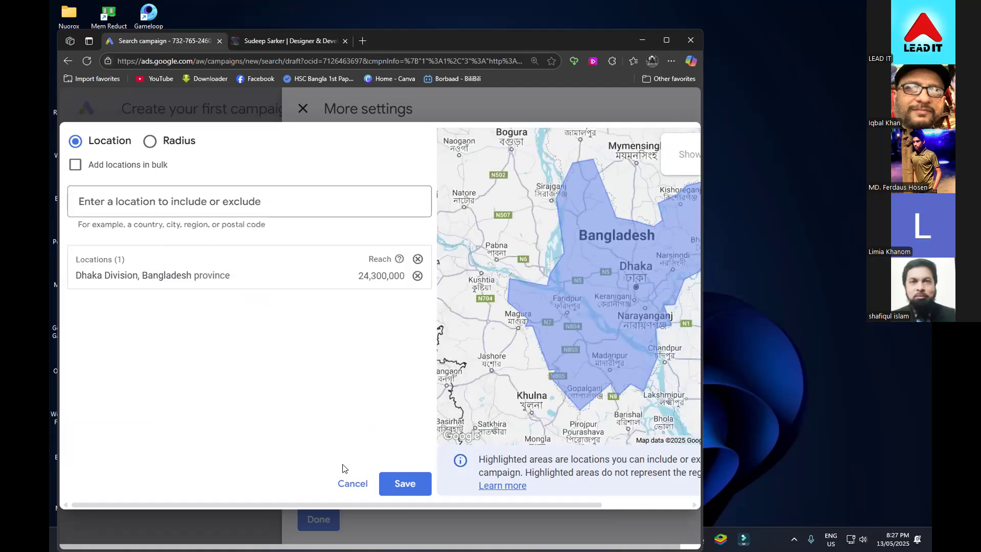
- Save Dhaka Division, Bangladesh as the campaign's custom target location
left_click(406, 481)
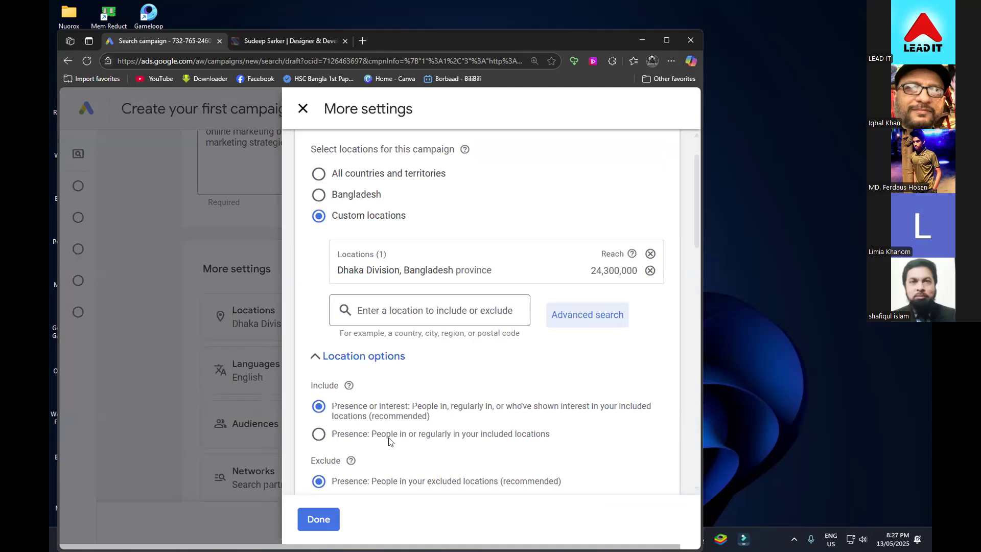
left_click_drag(498, 271, 339, 264)
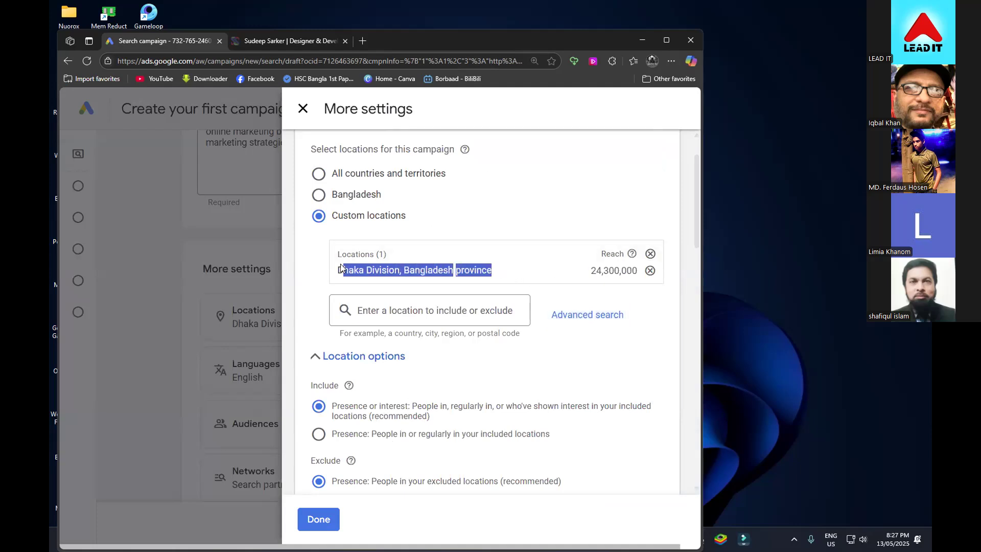
left_click(440, 219)
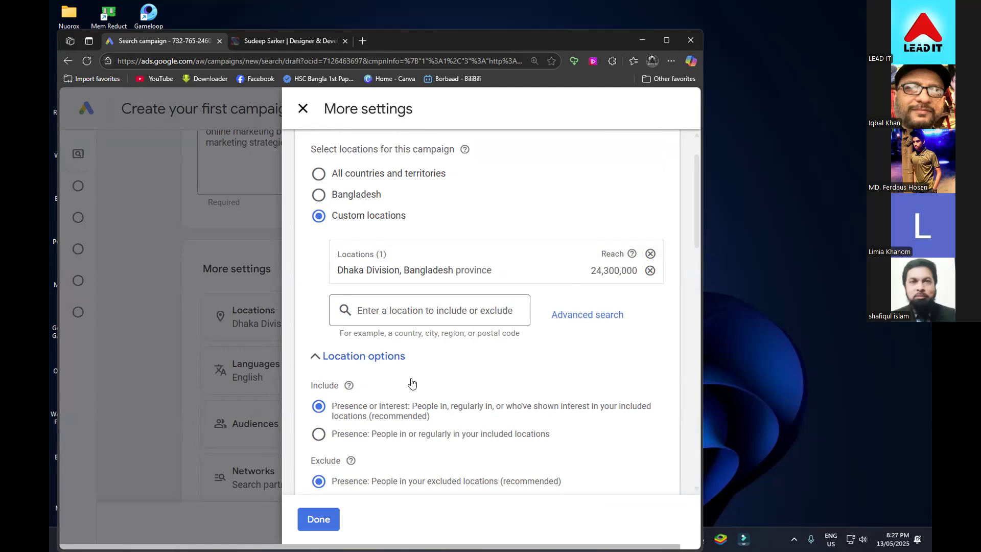
- Add Bengali to the languages the campaign's customers speak and apply the location and language settings
scroll(398, 409, "down", 1)
scroll(387, 436, "down", 3)
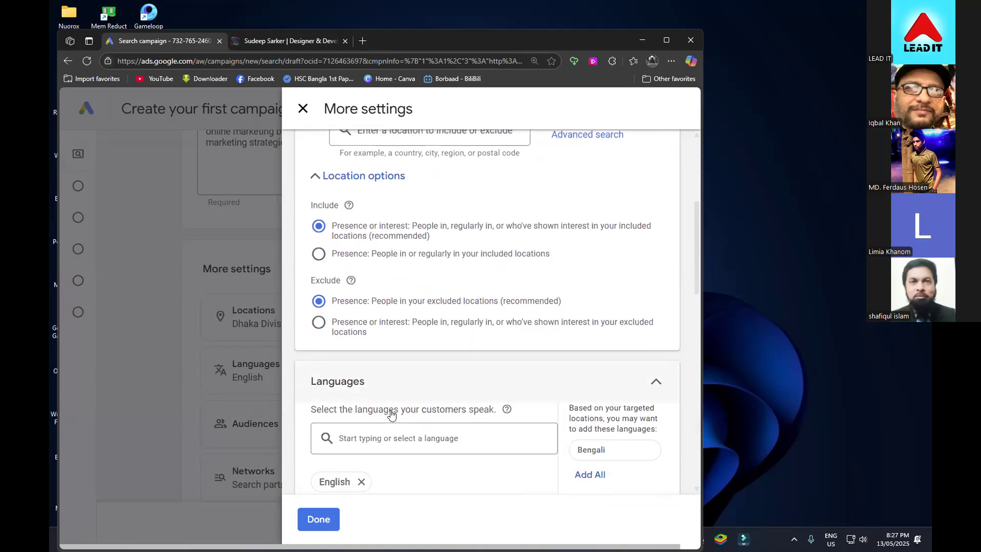
left_click(417, 418)
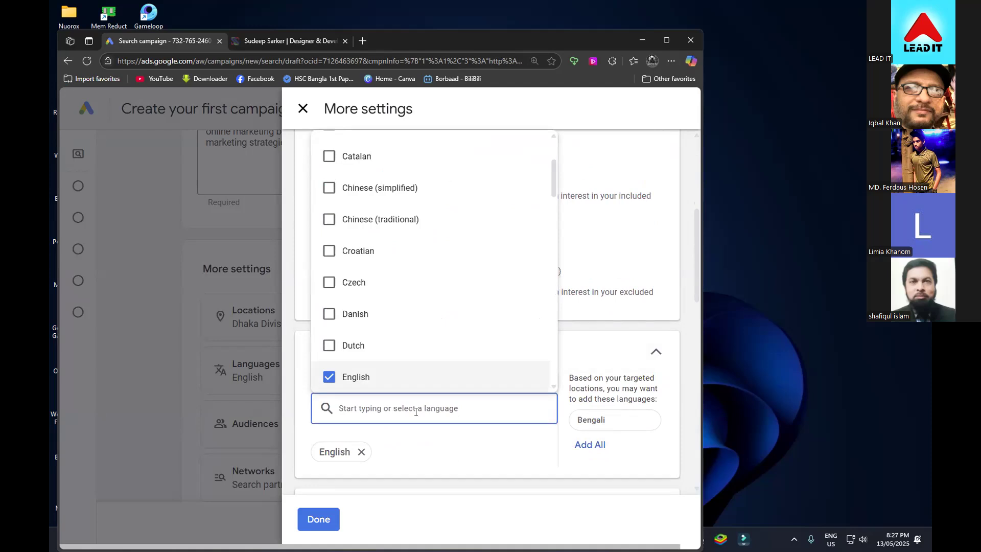
type("be")
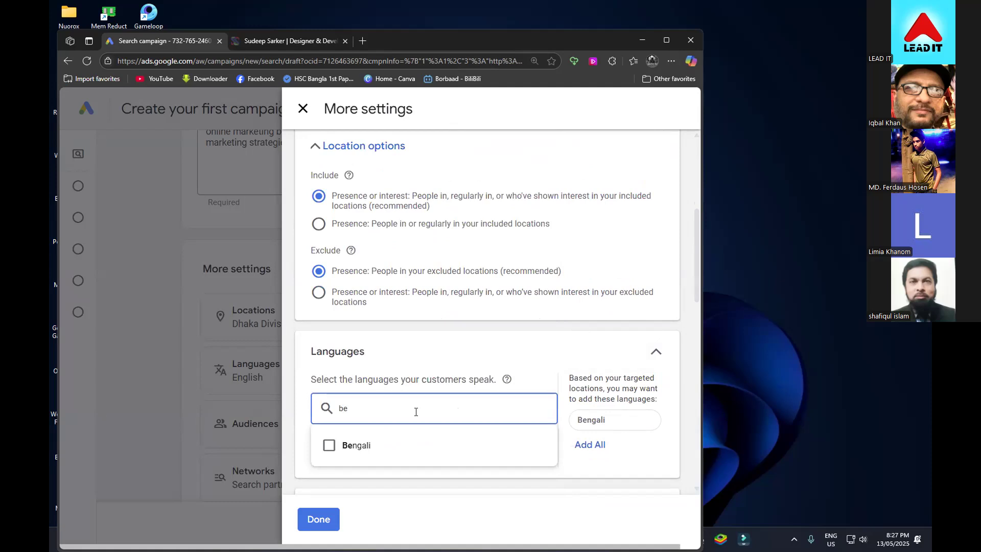
left_click(350, 443)
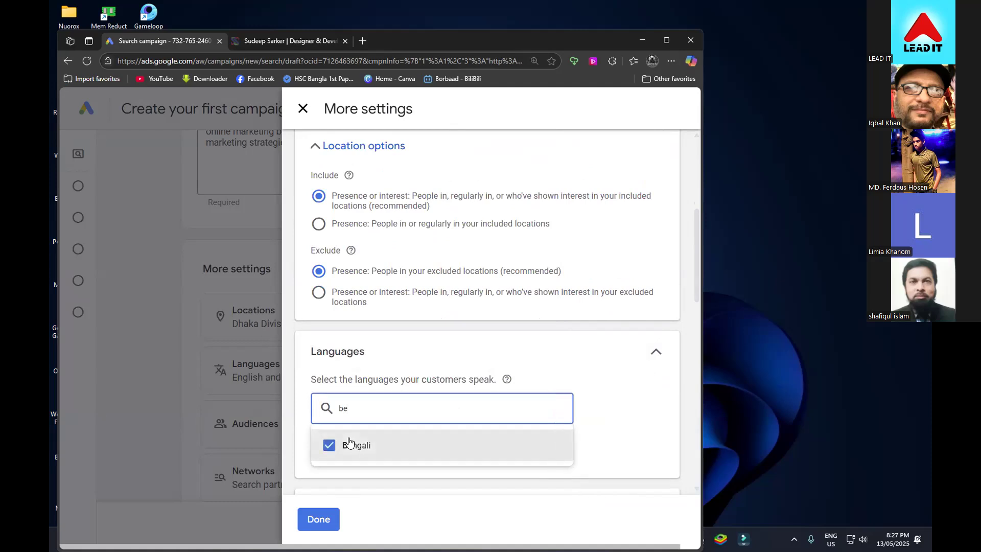
left_click(321, 519)
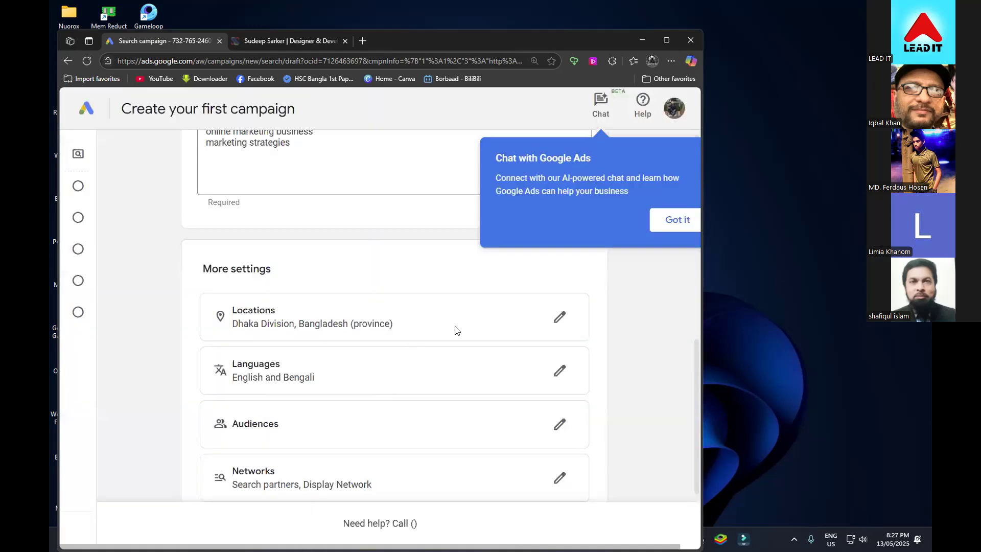
- Search the campaign's audience segments for "freelancing" and select the whole "What they are actively researching or planning" group
scroll(540, 374, "down", 2)
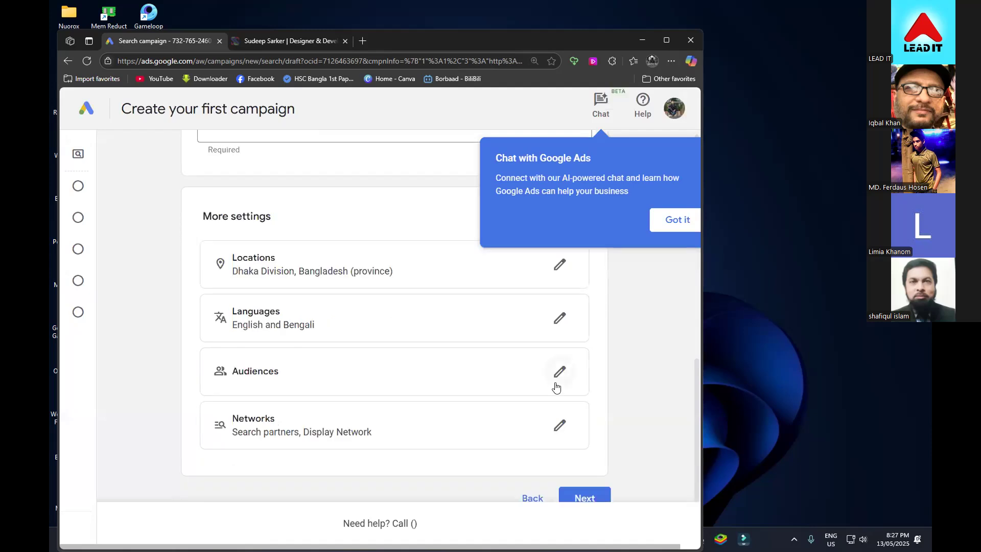
left_click(556, 387)
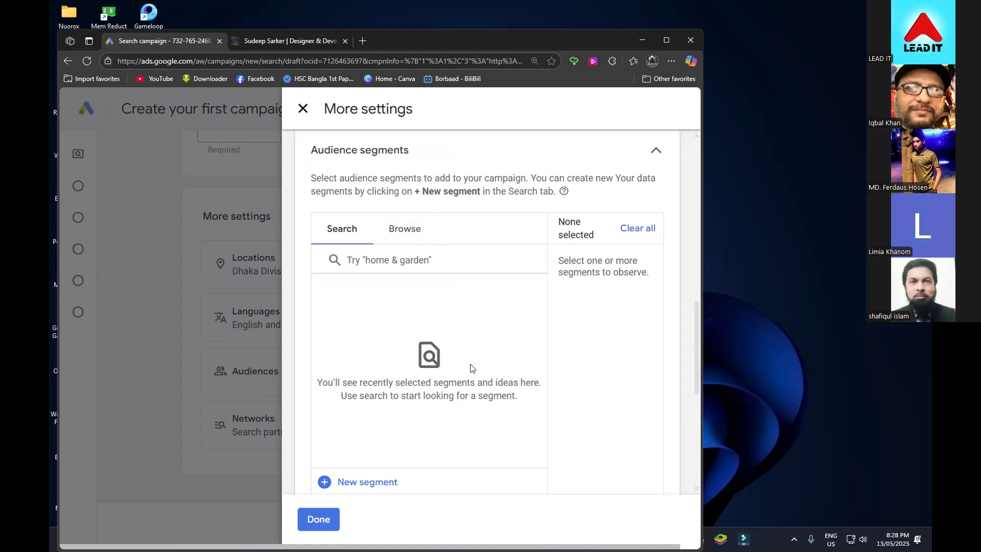
left_click(445, 258)
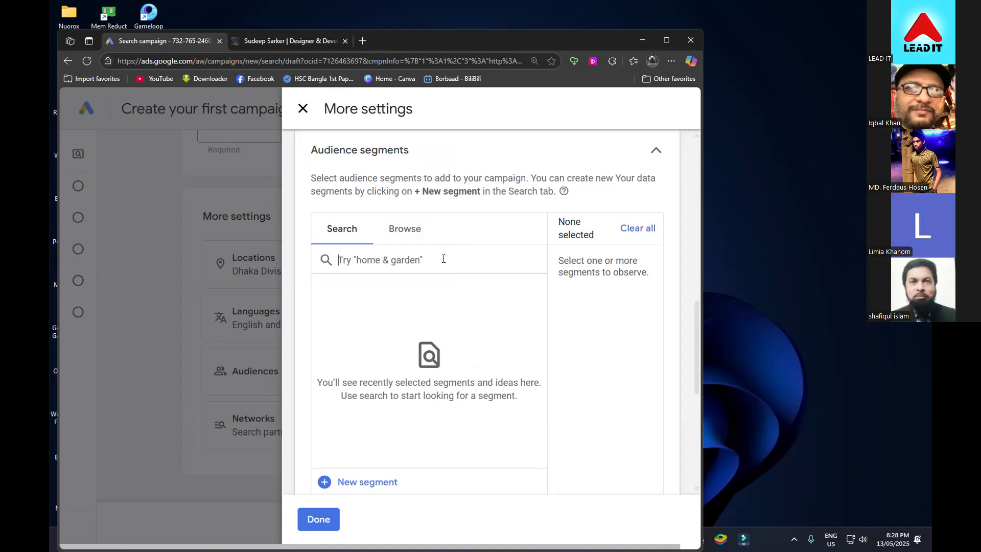
type("fr")
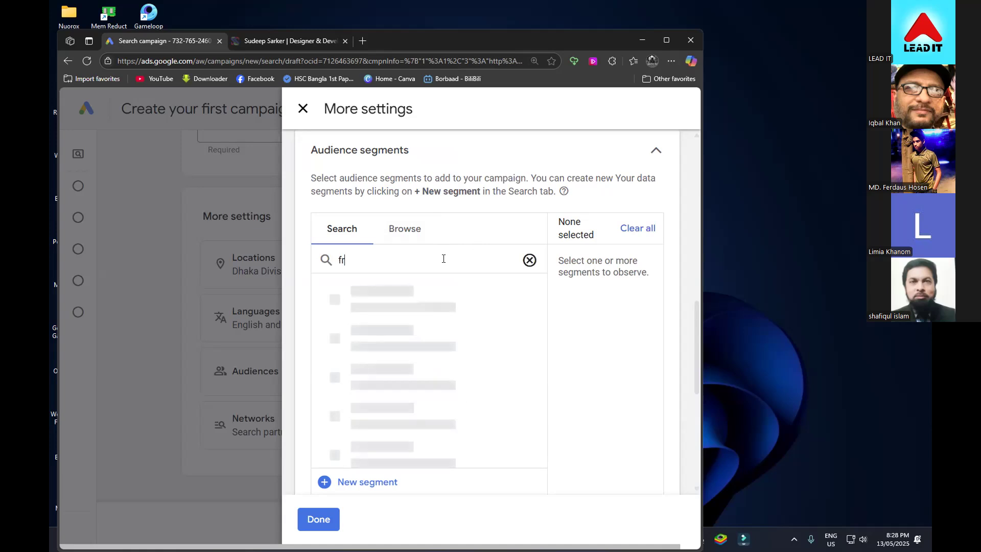
type("eelan")
key("BackSpace")
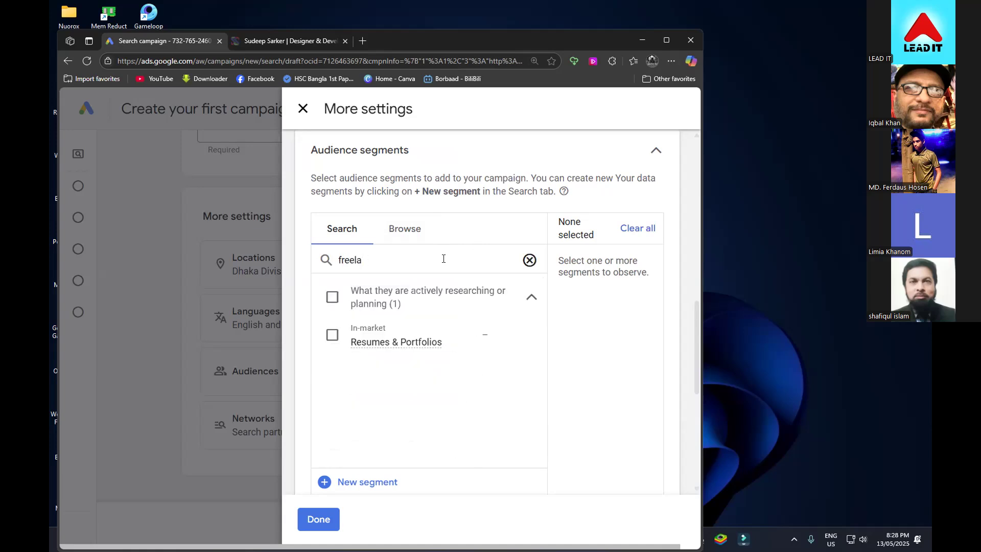
type("n")
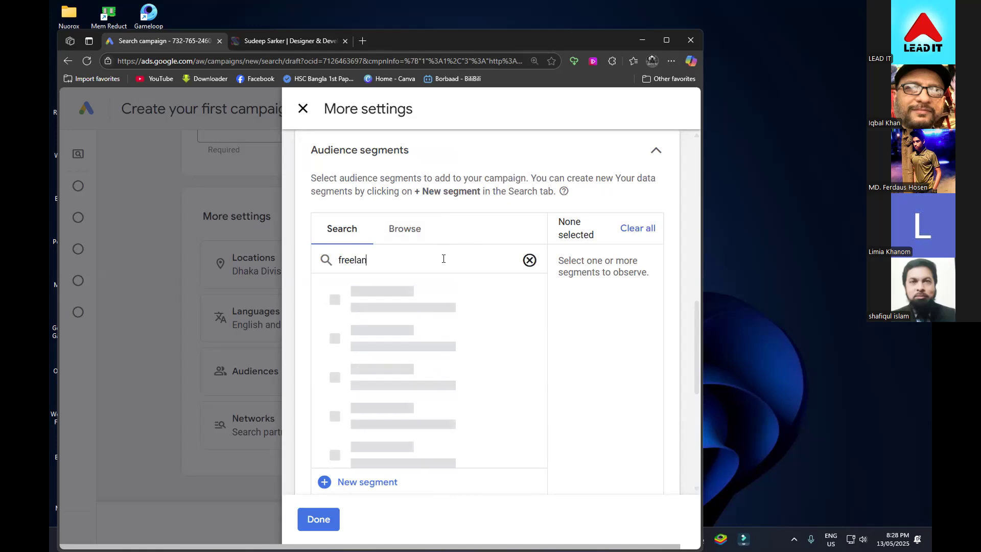
type("cing")
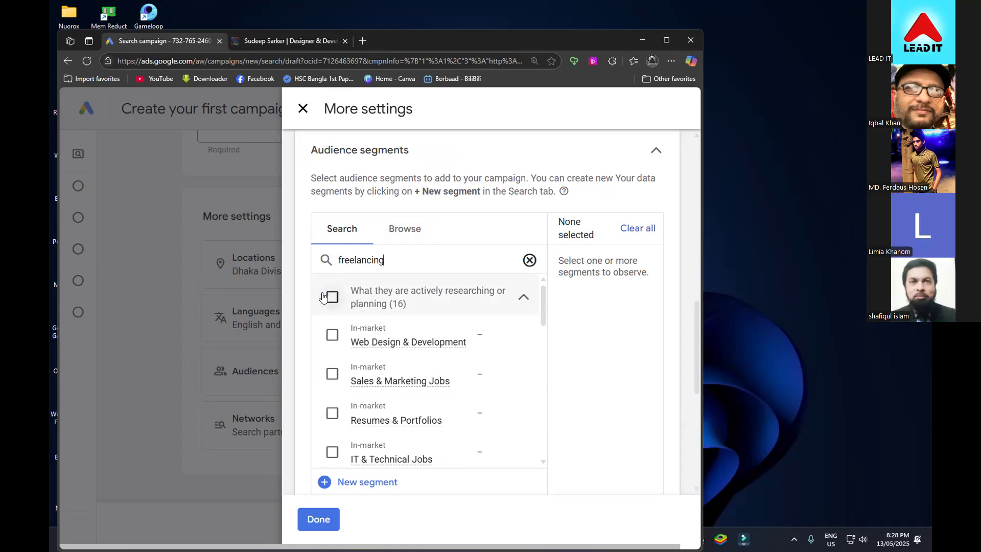
left_click(324, 297)
left_click(335, 337)
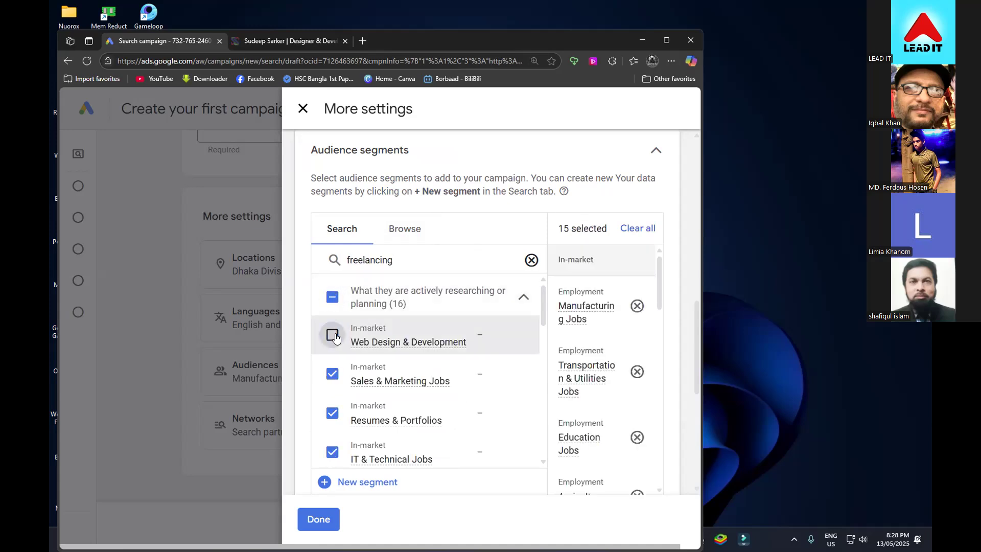
left_click(338, 291)
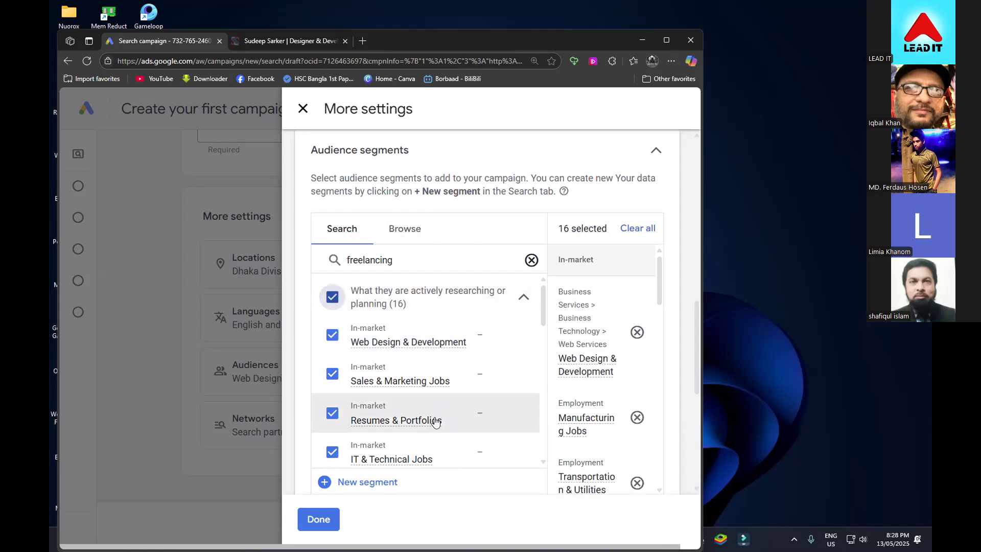
mouse_move(418, 380)
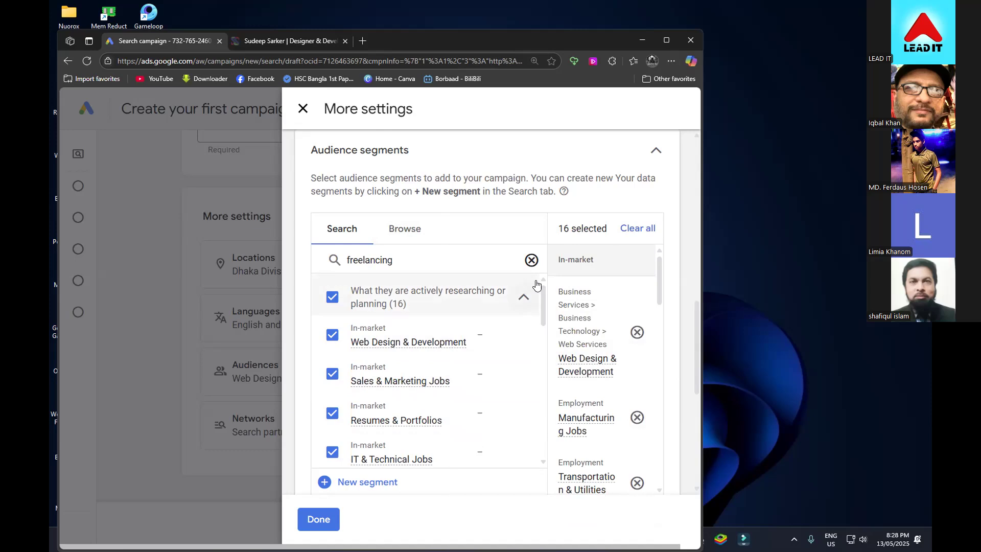
- Search the audience segments for "business", add the whole "What their interests and habits are" group and apply the audience settings
left_click(530, 260)
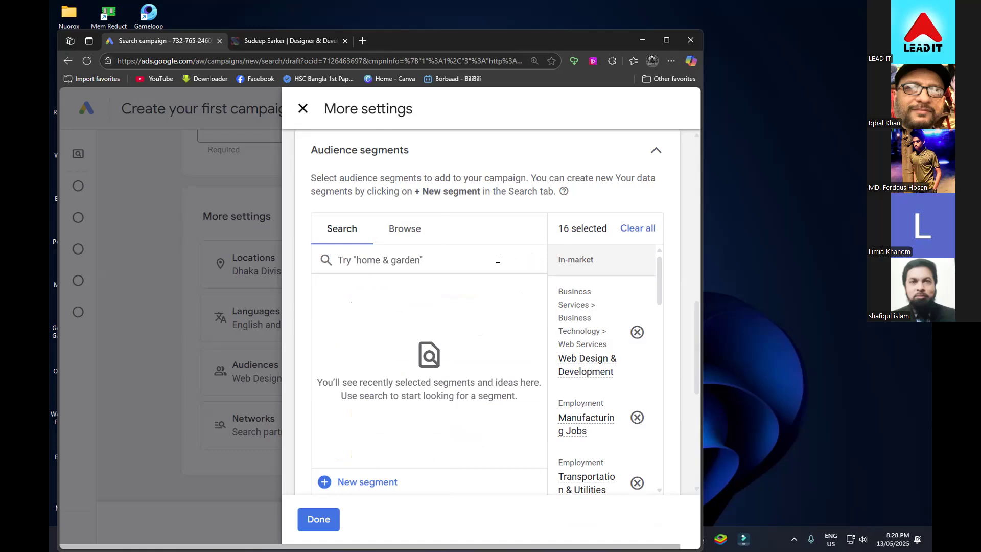
type("business")
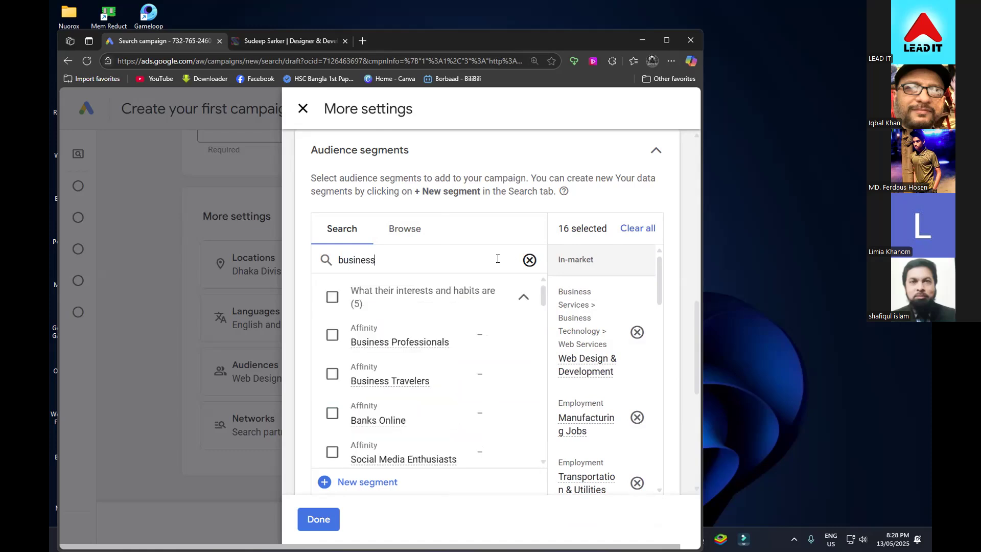
left_click(332, 297)
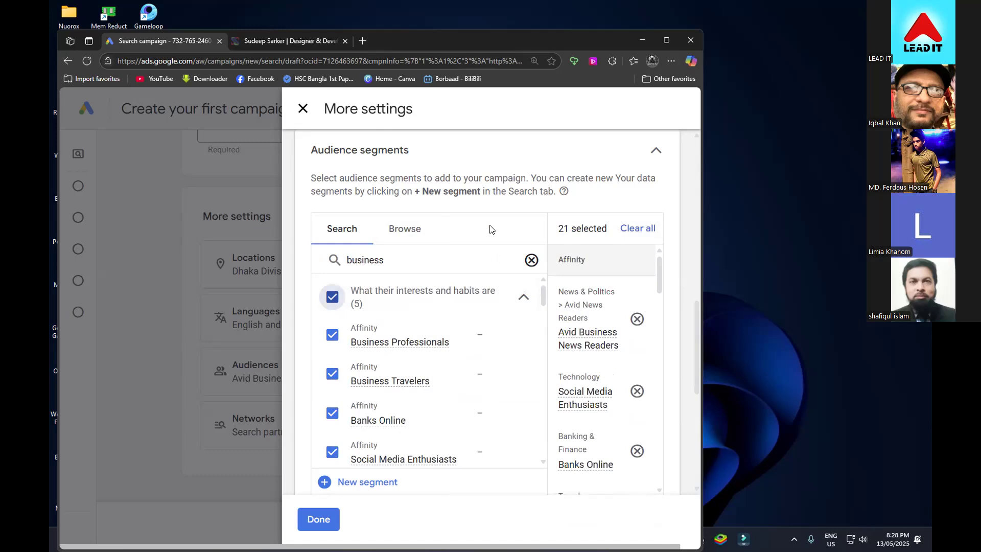
left_click(328, 520)
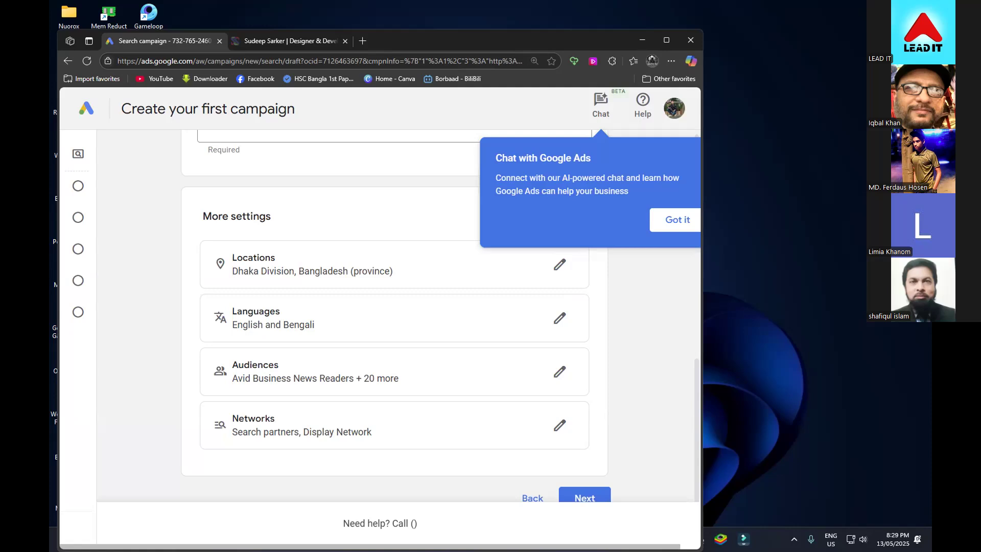
- Dismiss the Chat with Google Ads pop-up and maximize the browser window
scroll(386, 483, "down", 1)
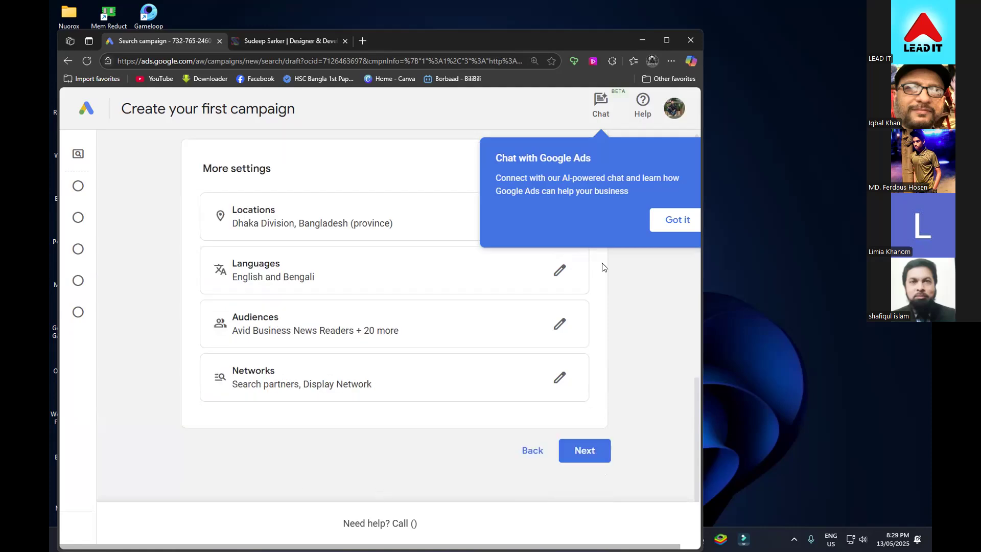
left_click(656, 219)
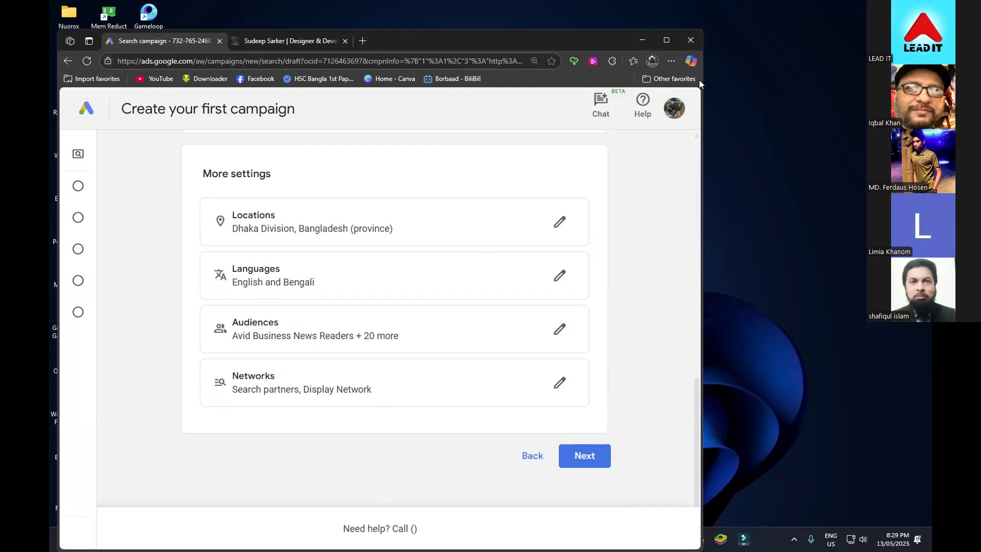
left_click(666, 43)
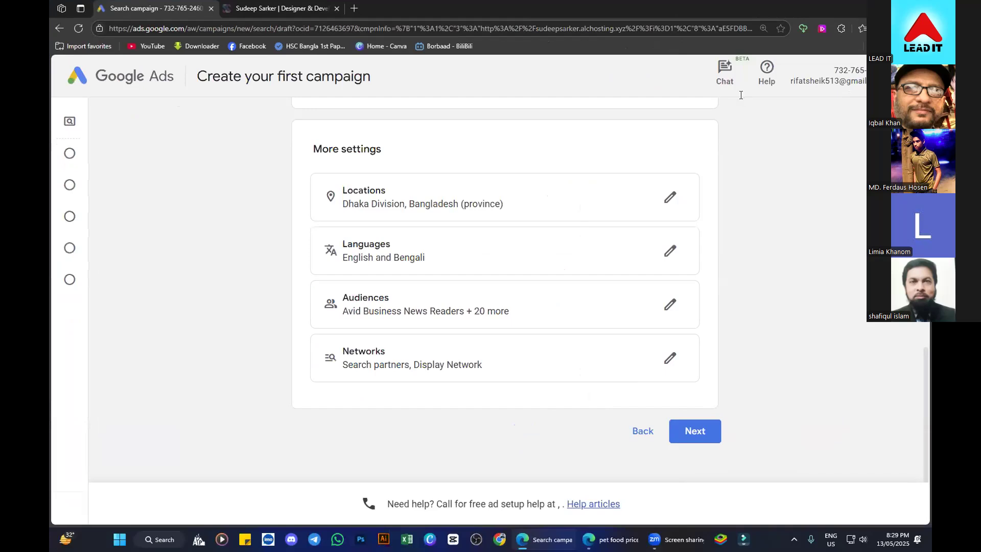
- Review the campaign's final URL, advertised services, keywords, locations, languages, audiences and networks
scroll(783, 235, "up", 10)
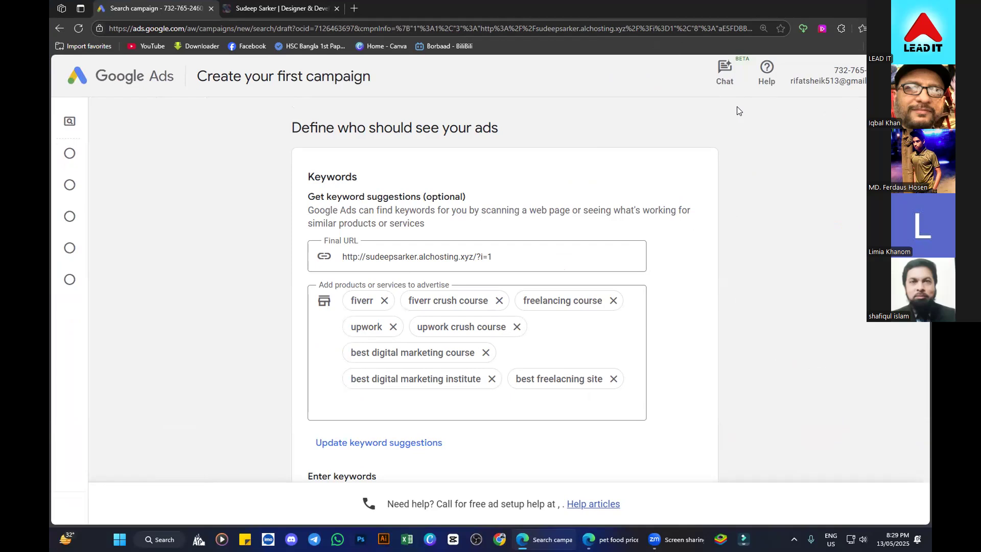
left_click(896, 7)
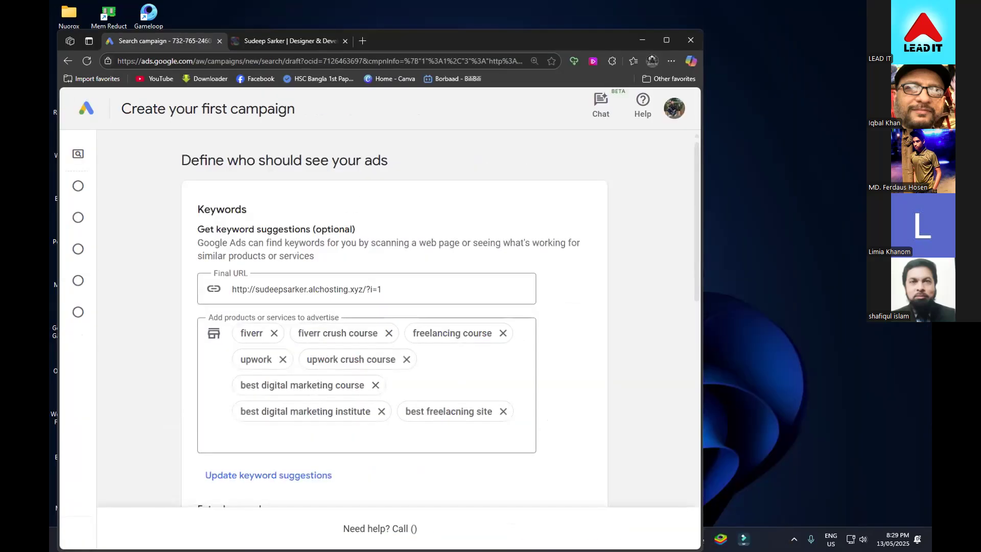
left_click(663, 42)
scroll(271, 308, "down", 2)
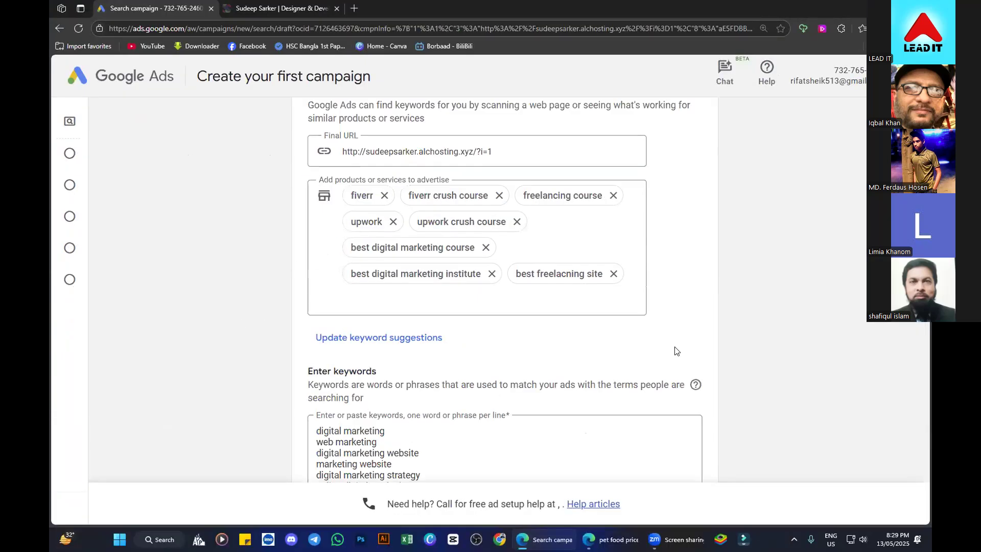
scroll(244, 302, "down", 2)
scroll(243, 301, "down", 1)
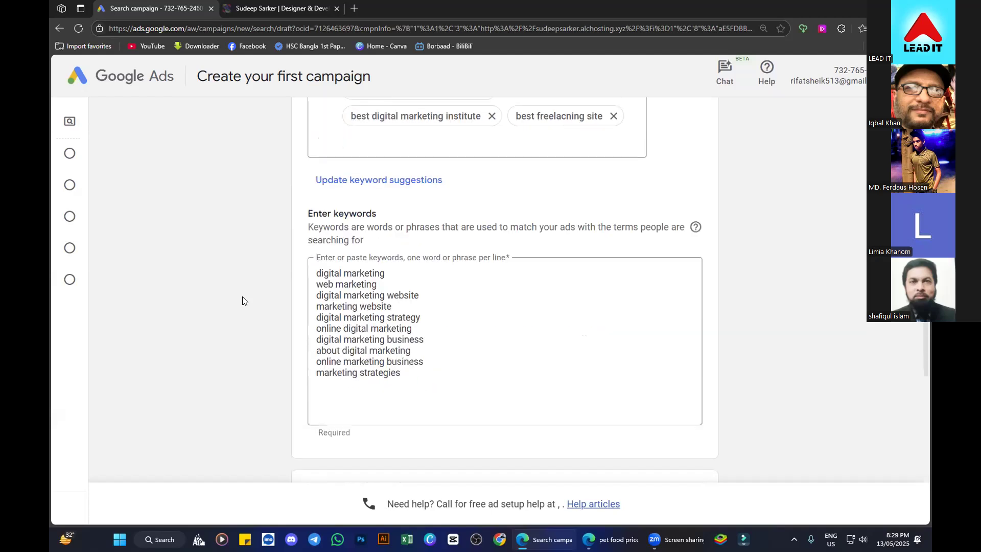
scroll(243, 301, "down", 2)
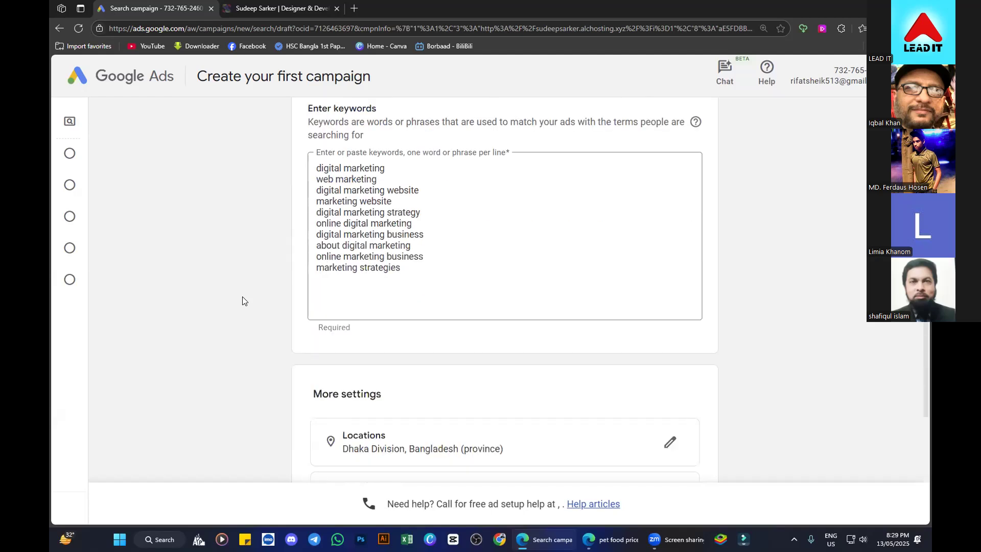
scroll(243, 301, "down", 2)
scroll(243, 301, "down", 1)
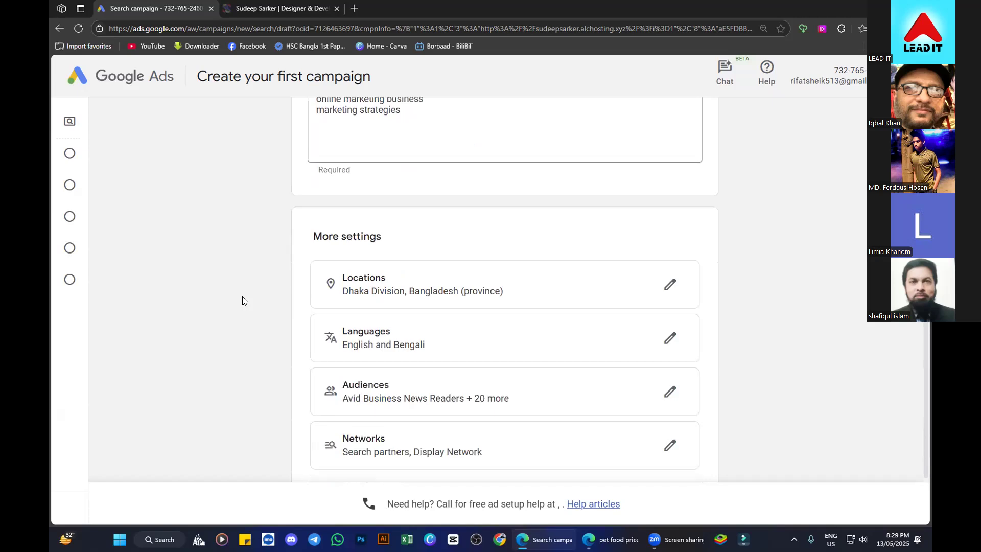
scroll(243, 301, "down", 1)
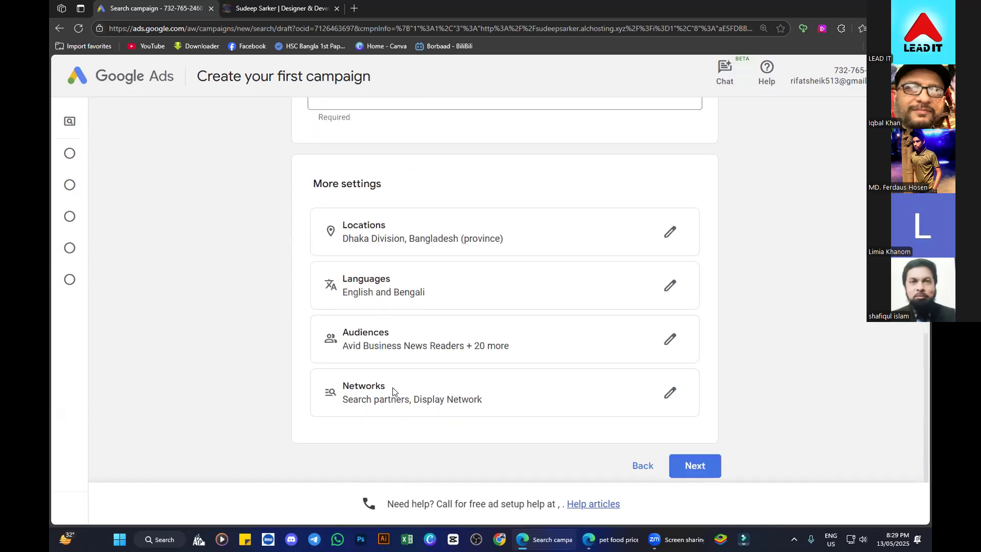
- Continue to the campaign's ad creation stage and reduce the browser window from full size
left_click(684, 466)
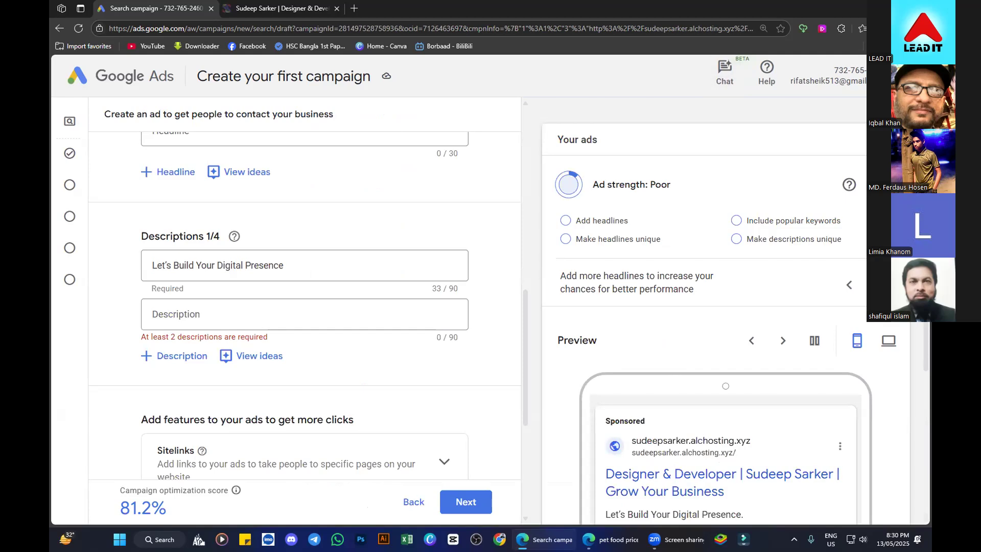
left_click(895, 7)
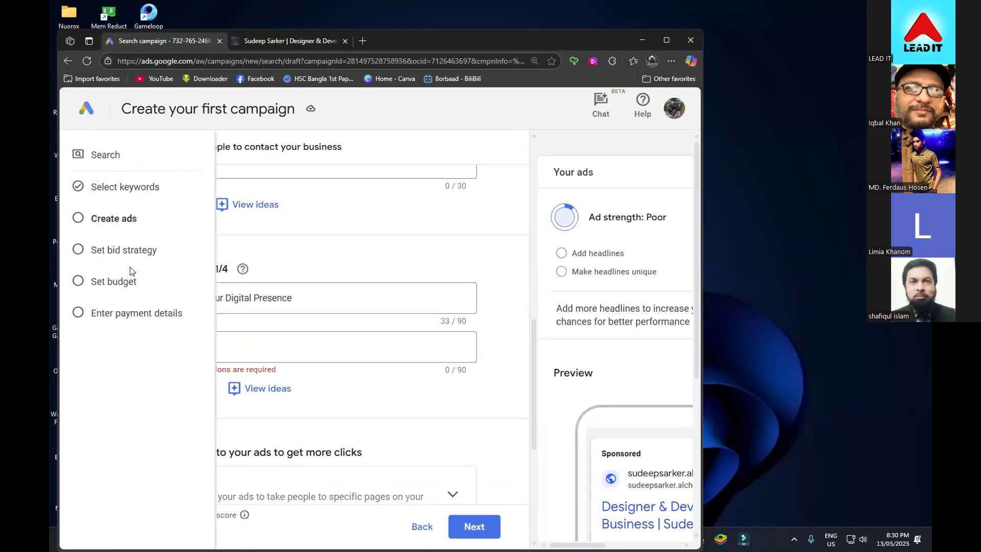
scroll(321, 241, "up", 2)
scroll(321, 242, "up", 7)
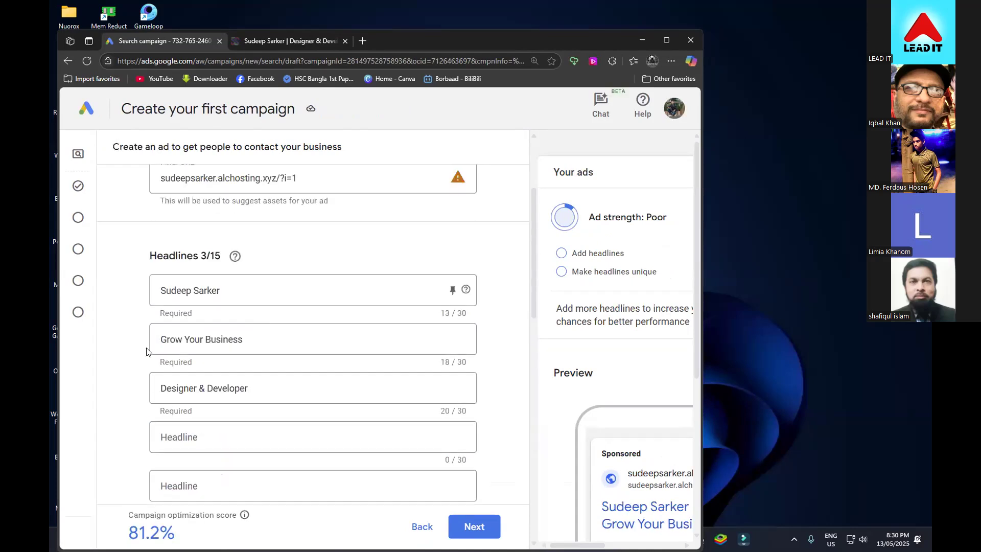
- Check the ad's final URL and headlines, switch to the InPrivate Google search window and clear its query
scroll(138, 314, "up", 1)
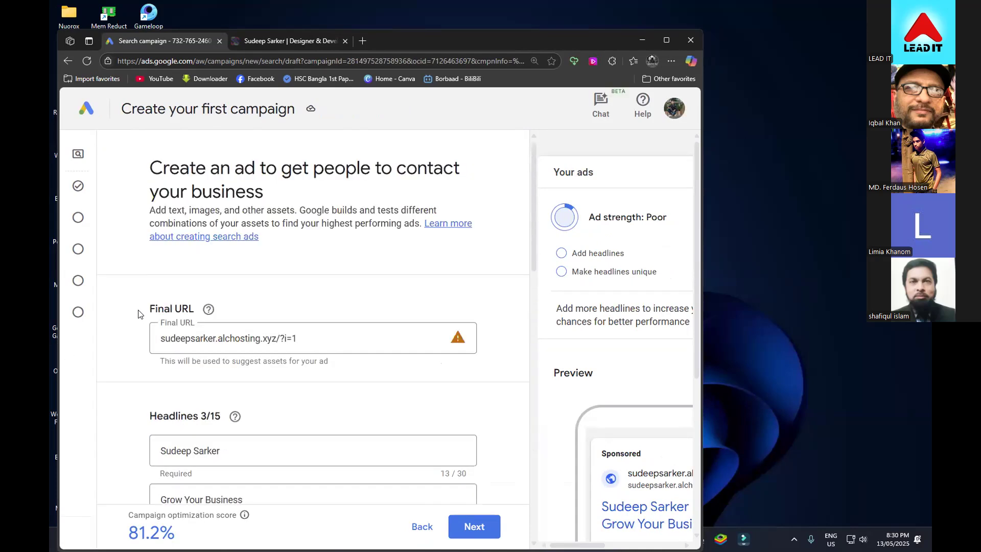
scroll(138, 314, "down", 1)
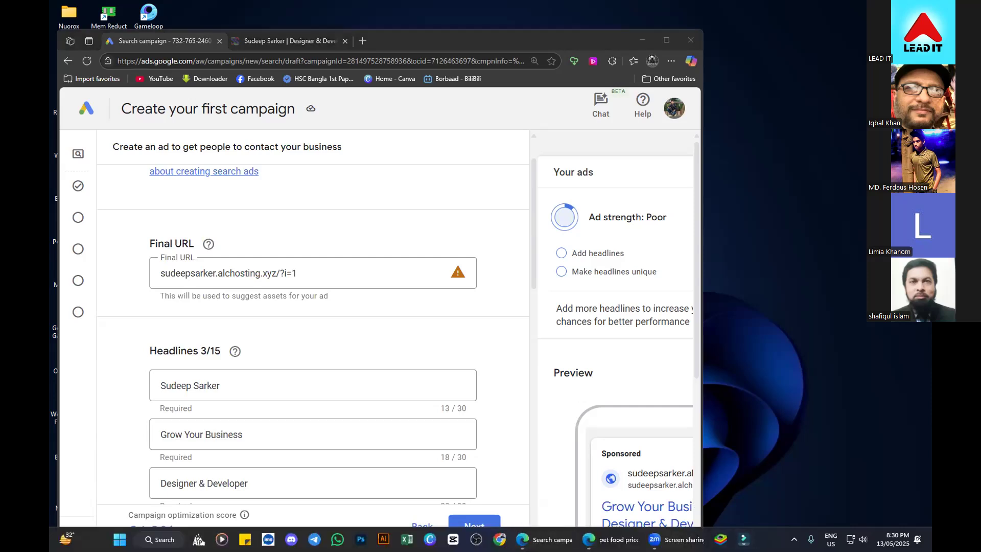
mouse_move(544, 540)
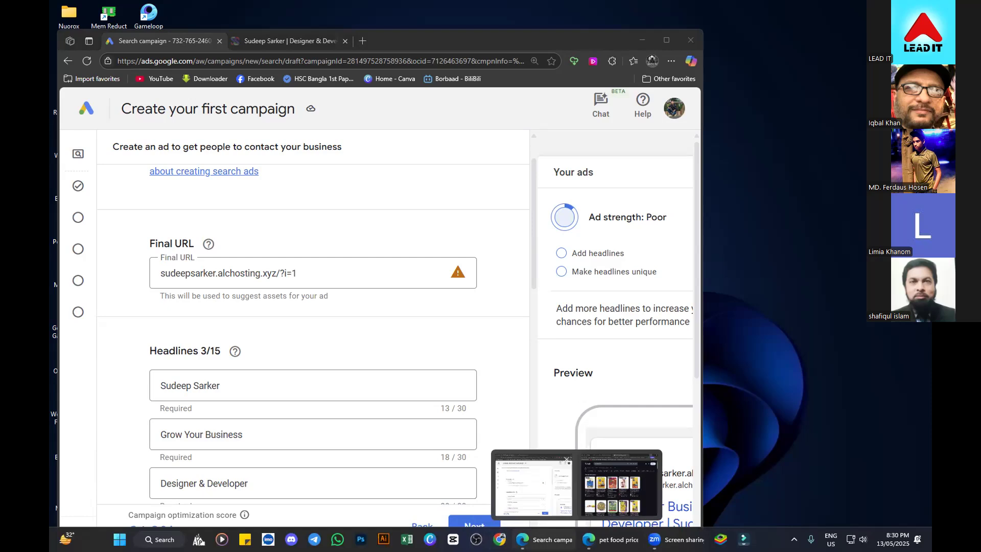
left_click(603, 502)
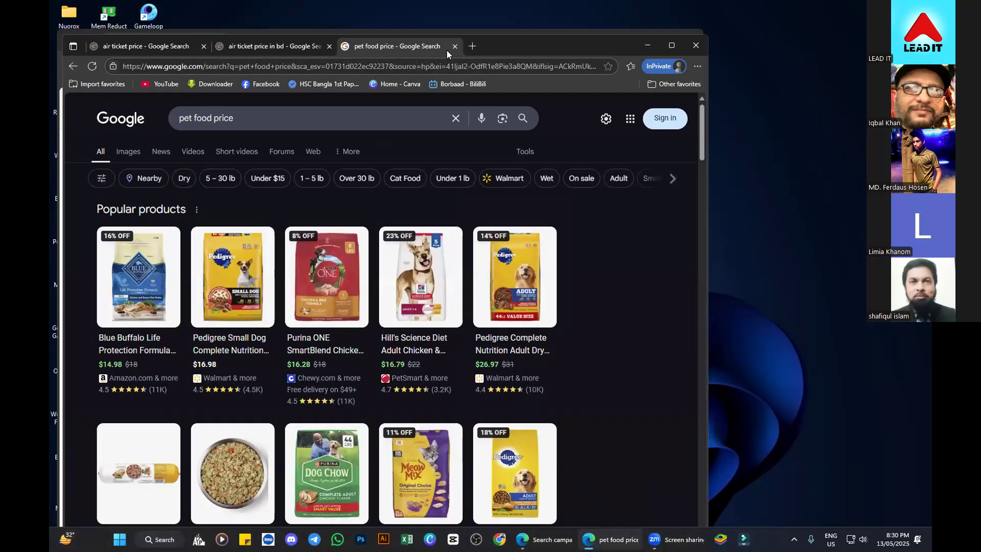
left_click(456, 118)
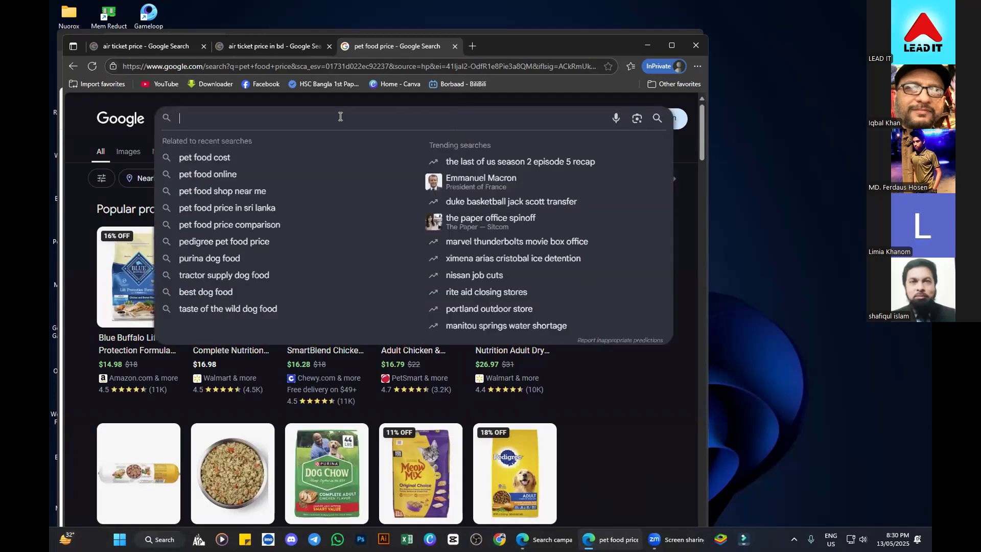
type("best ")
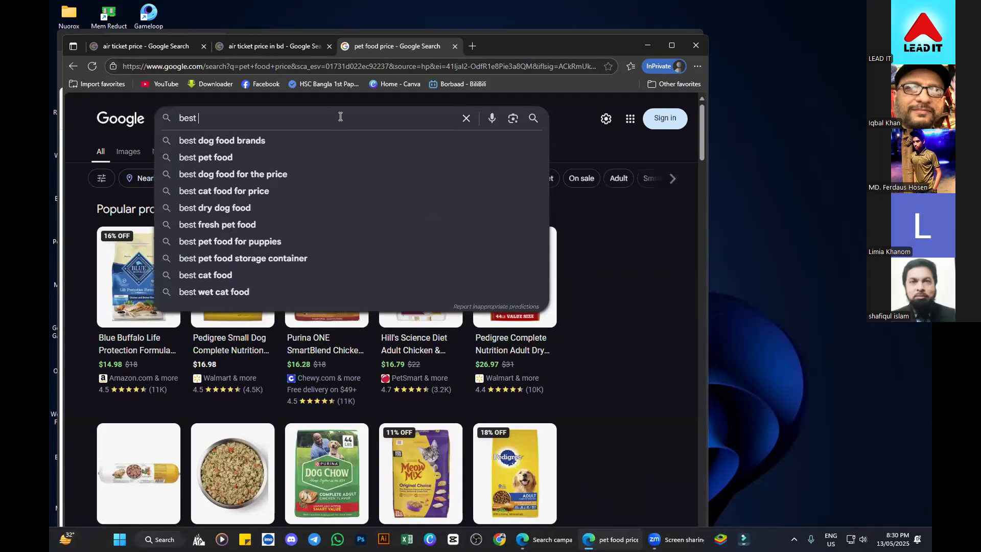
type("softw")
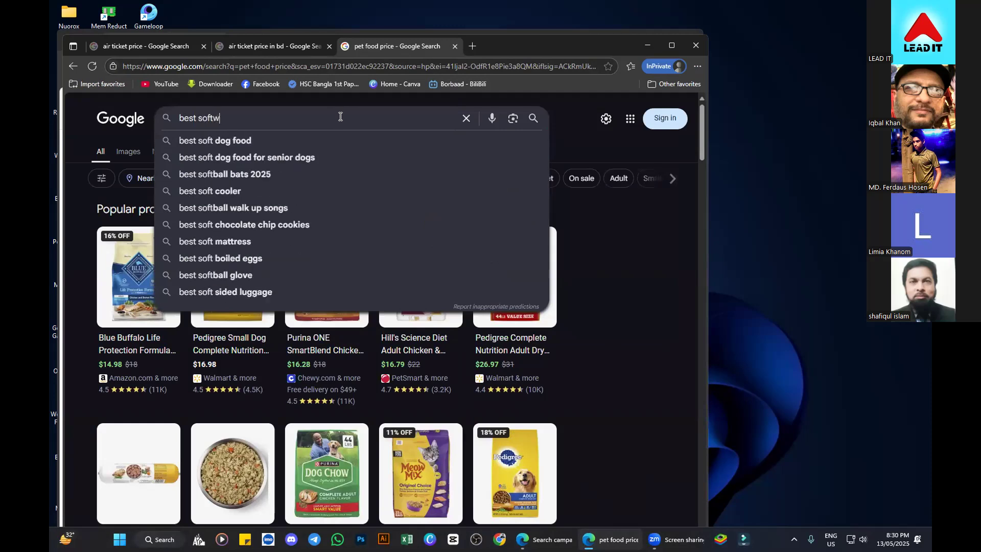
type("are compan")
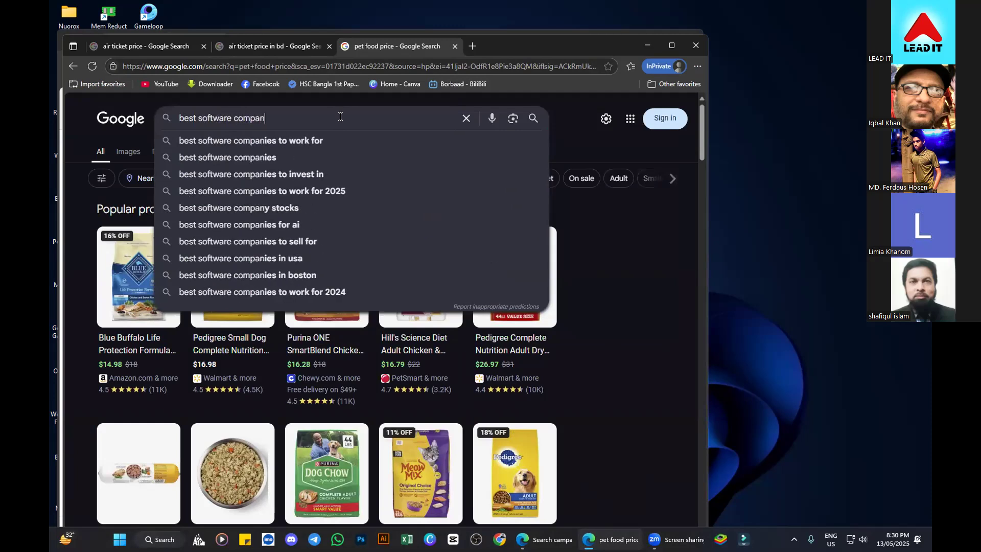
type("y i")
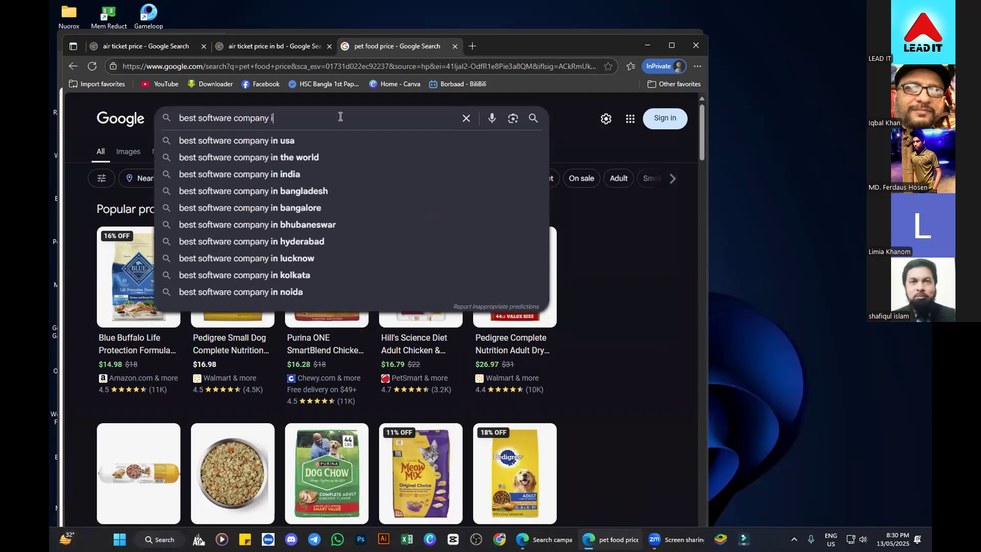
type("nbang")
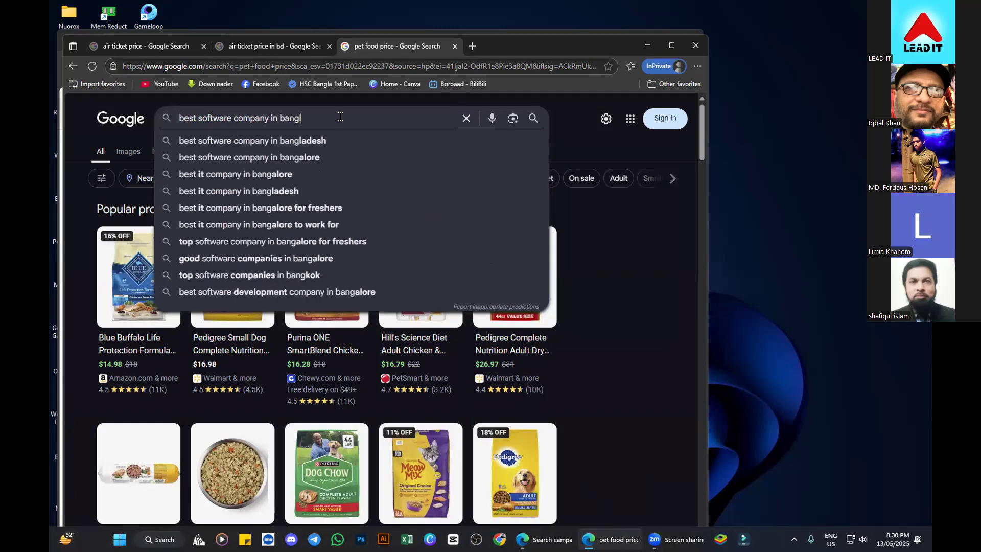
key("ctrl+BackSpace")
key("ctrl+BackSpace")
key("BackSpace")
key("BackSpace")
key("BackSpace")
key("BackSpace")
key("BackSpace")
key("BackSpace")
key("BackSpace")
key("BackSpace")
key("BackSpace")
key("BackSpace")
key("BackSpace")
key("BackSpace")
key("BackSpace")
key("BackSpace")
key("BackSpace")
key("BackSpace")
key("BackSpace")
key("BackSpace")
key("BackSpace")
key("BackSpace")
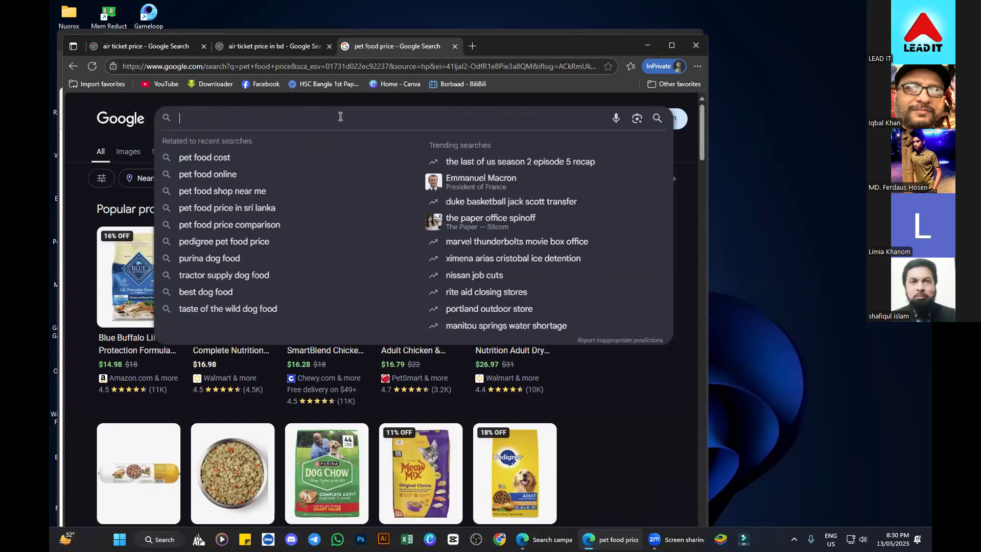
- Search Google for "freelancing companies in bangladesh"
type("freee")
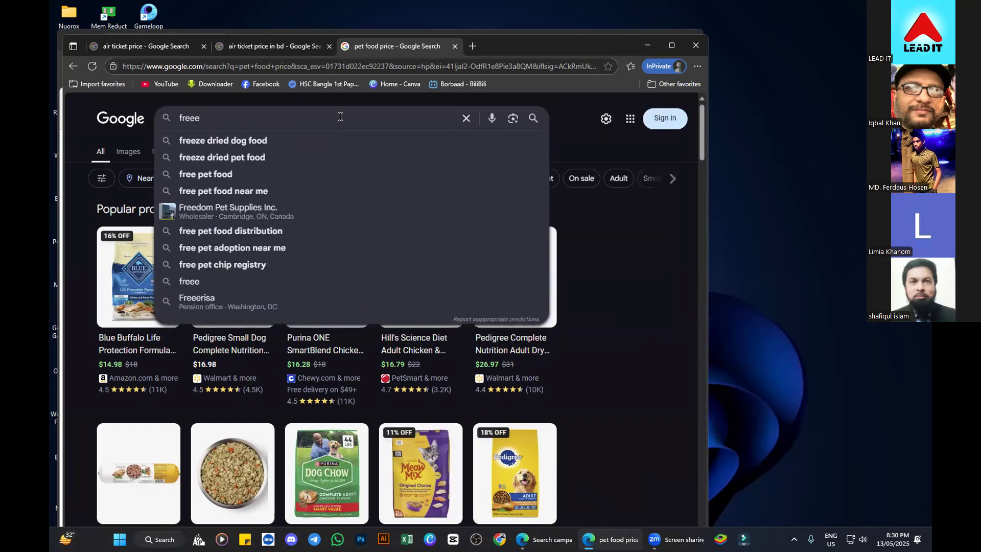
key("BackSpace")
key("BackSpace")
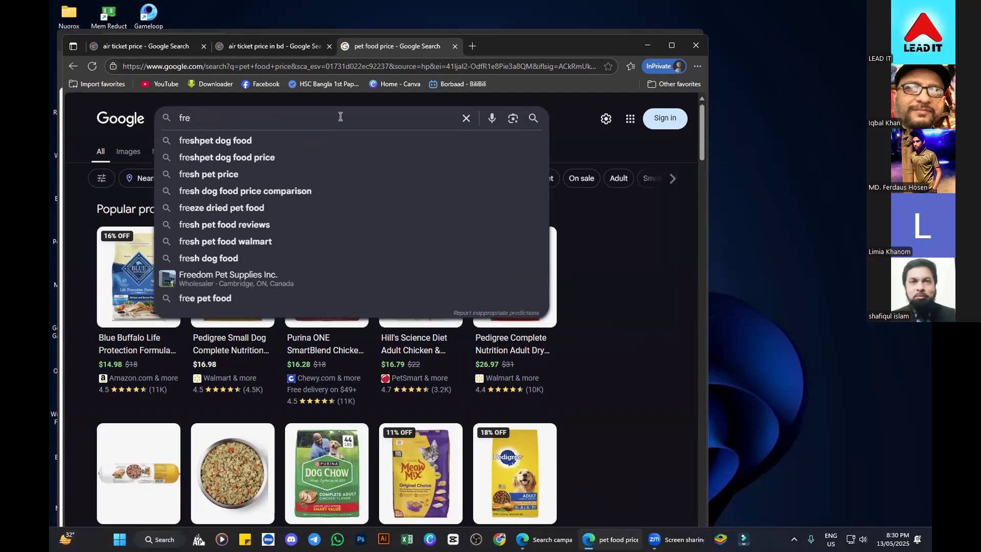
type("ela")
type("ncing ")
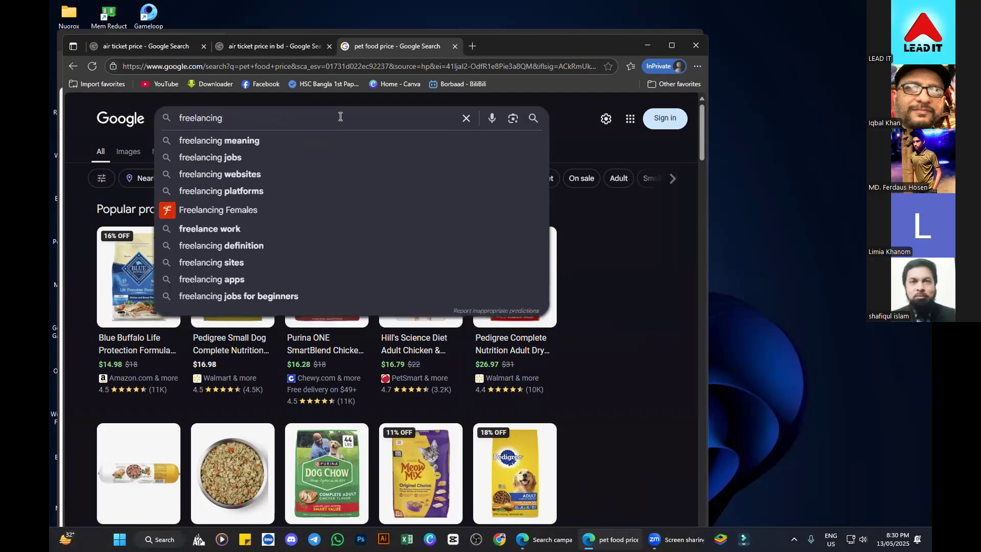
type("company")
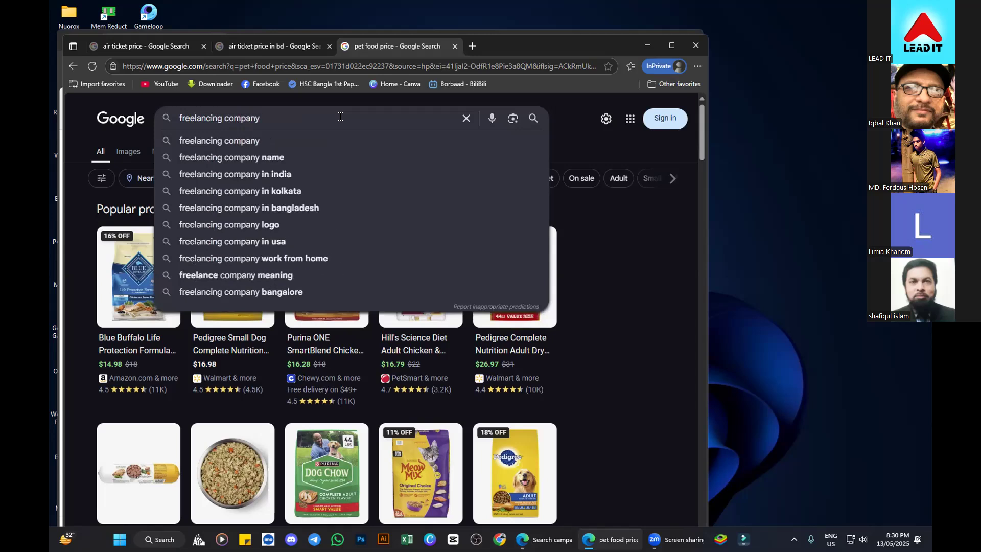
key("BackSpace")
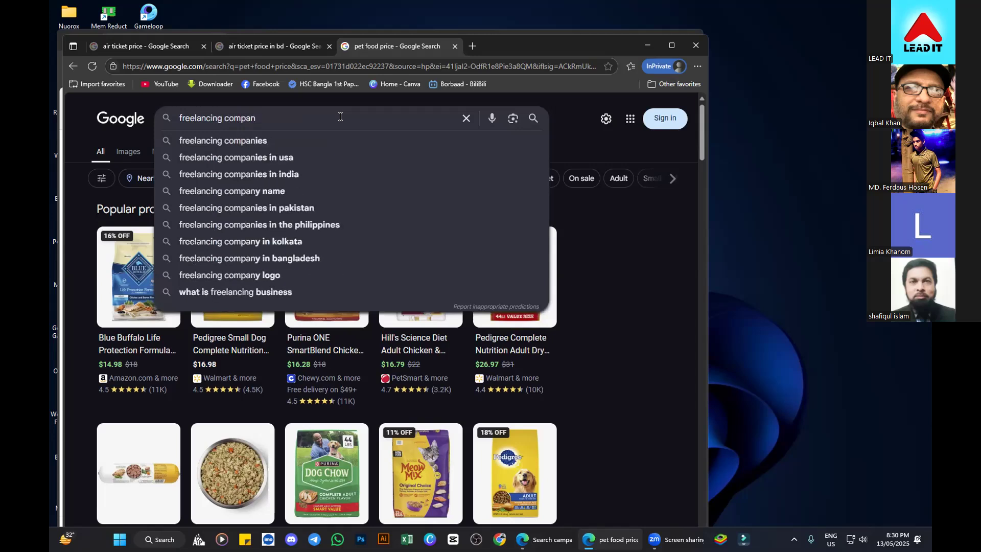
type("ies in banlgade")
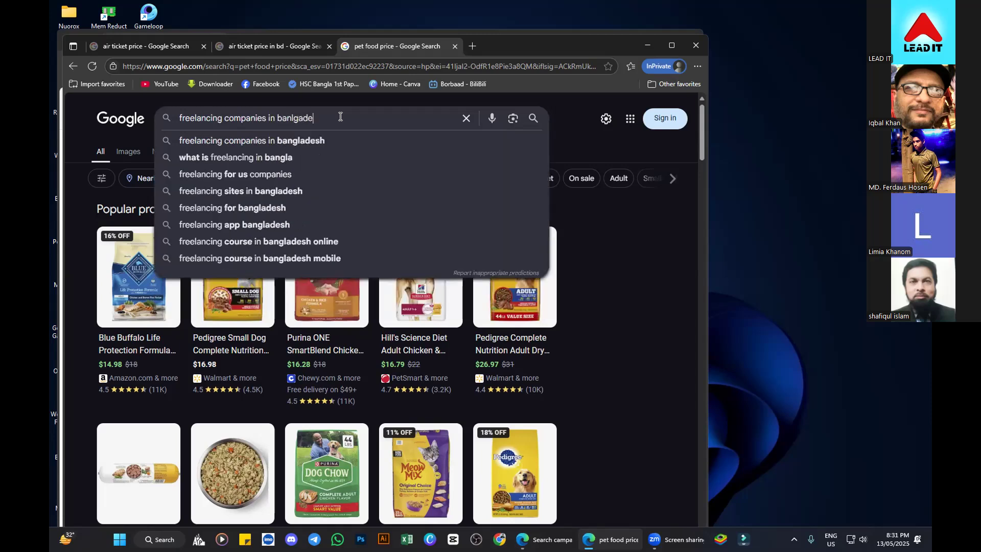
type("sh")
key("Down")
key("Return")
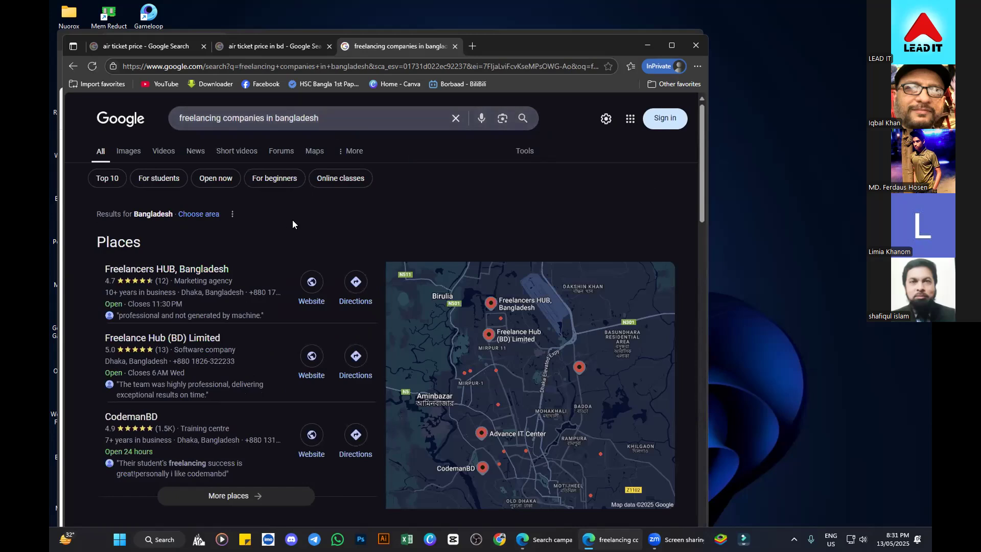
- Examine the search results page for sponsored listings from freelancing companies, down to the related searches
scroll(292, 220, "down", 1)
scroll(372, 260, "down", 6)
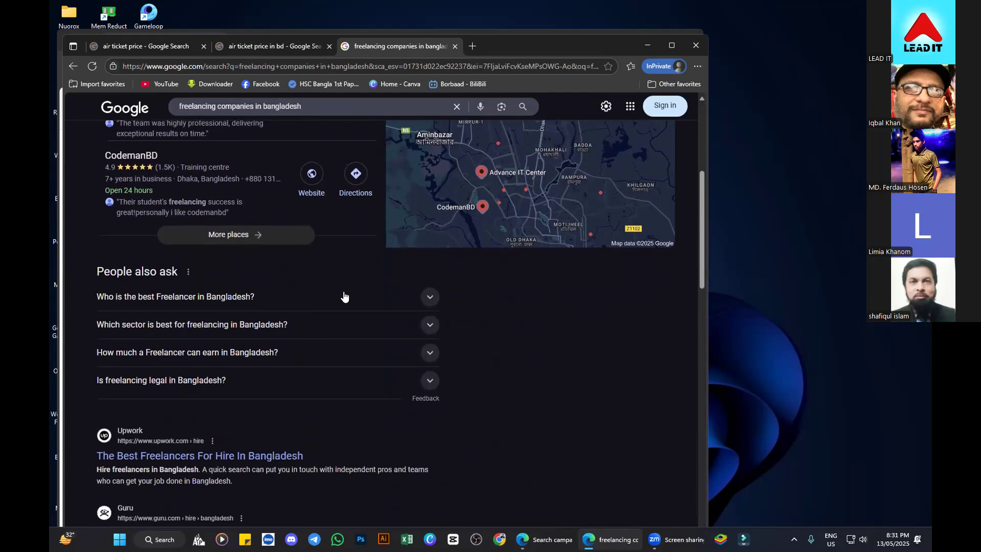
scroll(434, 447, "down", 2)
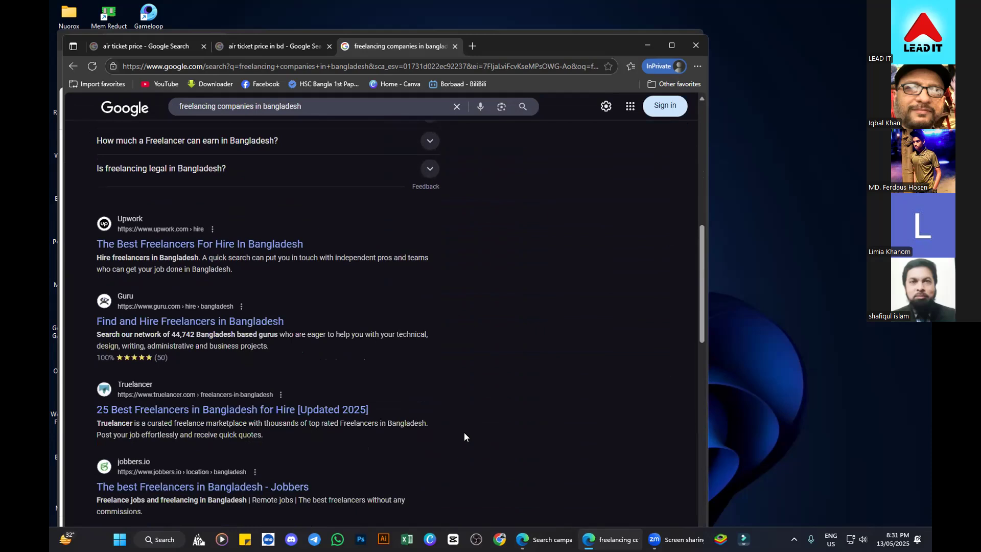
scroll(511, 423, "down", 2)
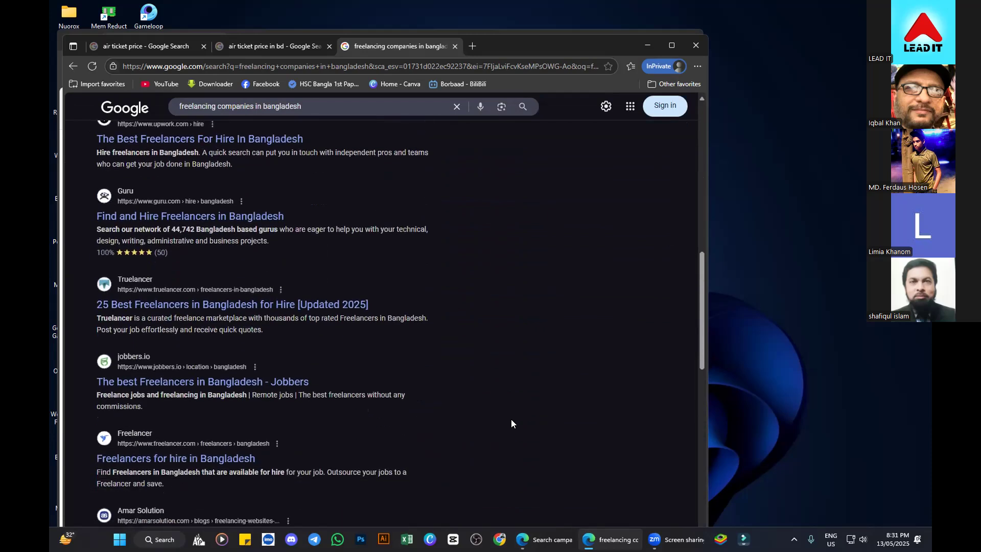
scroll(511, 419, "down", 4)
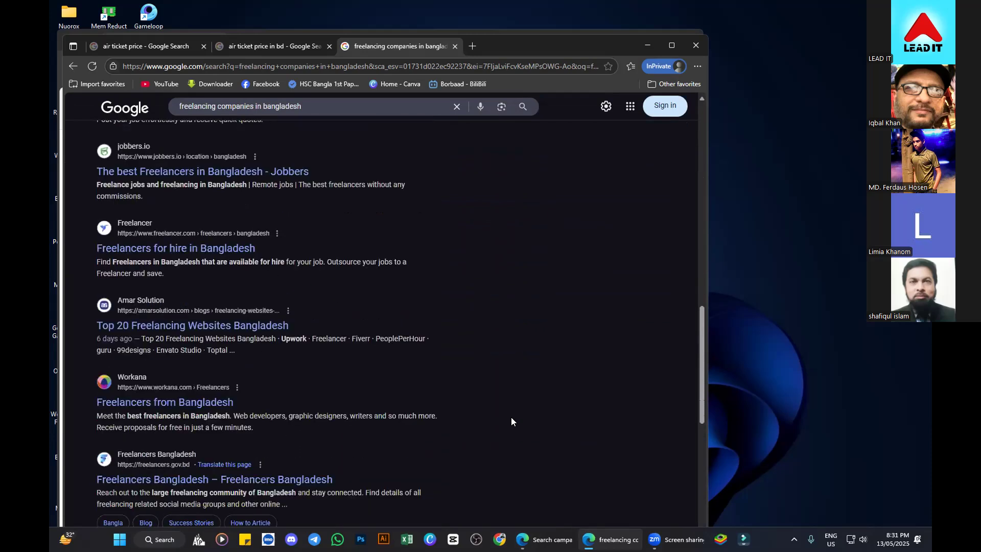
scroll(511, 417, "down", 2)
scroll(511, 416, "down", 2)
scroll(512, 413, "down", 5)
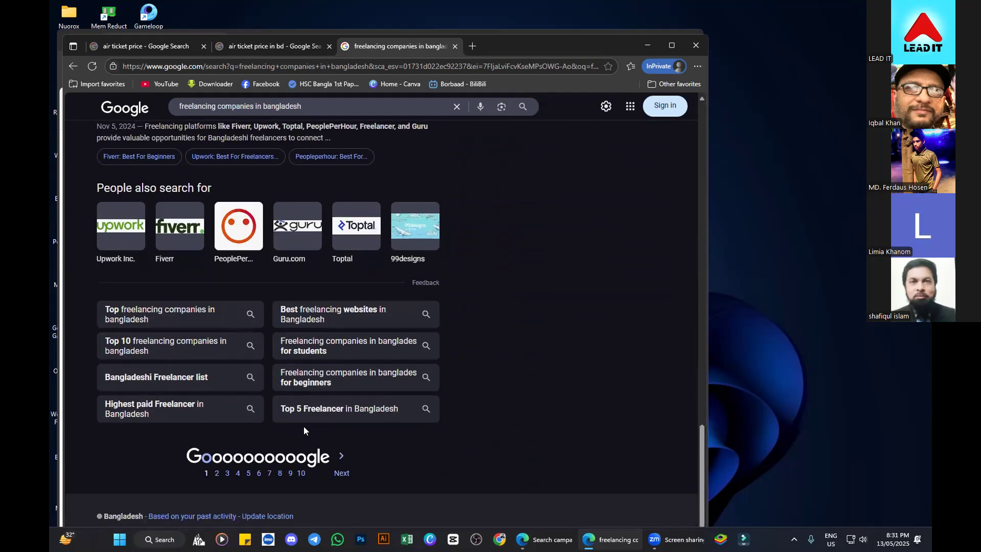
scroll(135, 211, "up", 5)
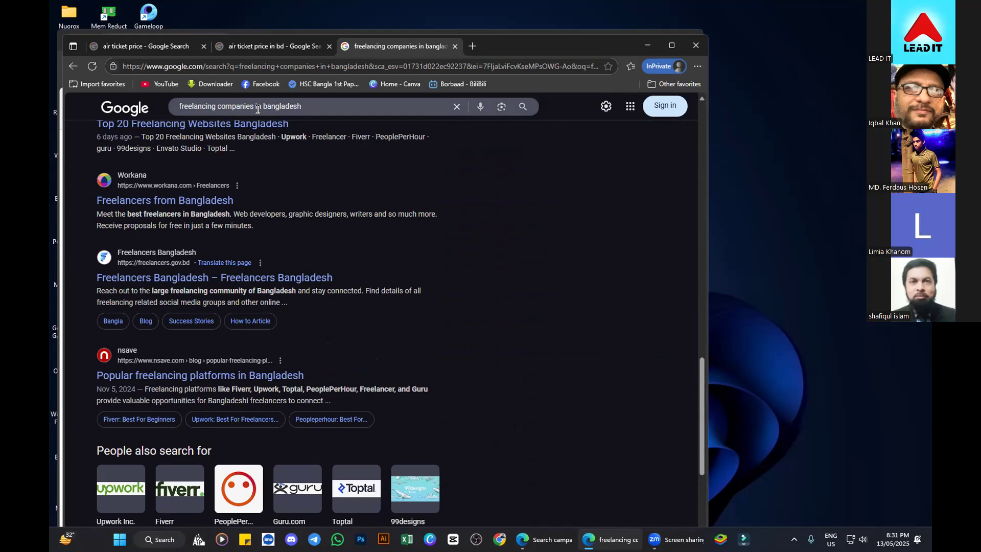
- Change the Google query to "freelancing courses in bangladesh" and look through the sponsored, business and organic results
left_click_drag(251, 106, 216, 104)
type("course")
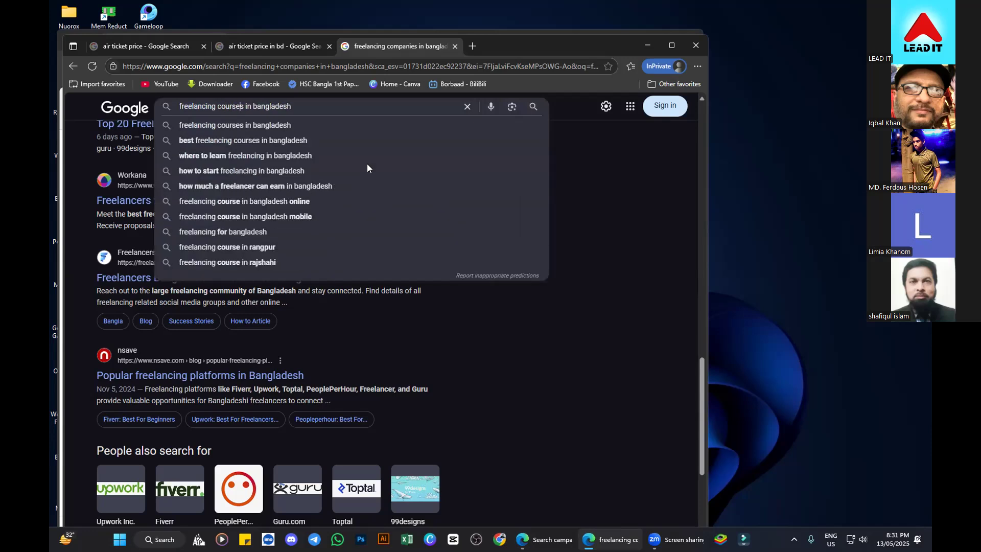
key("Return")
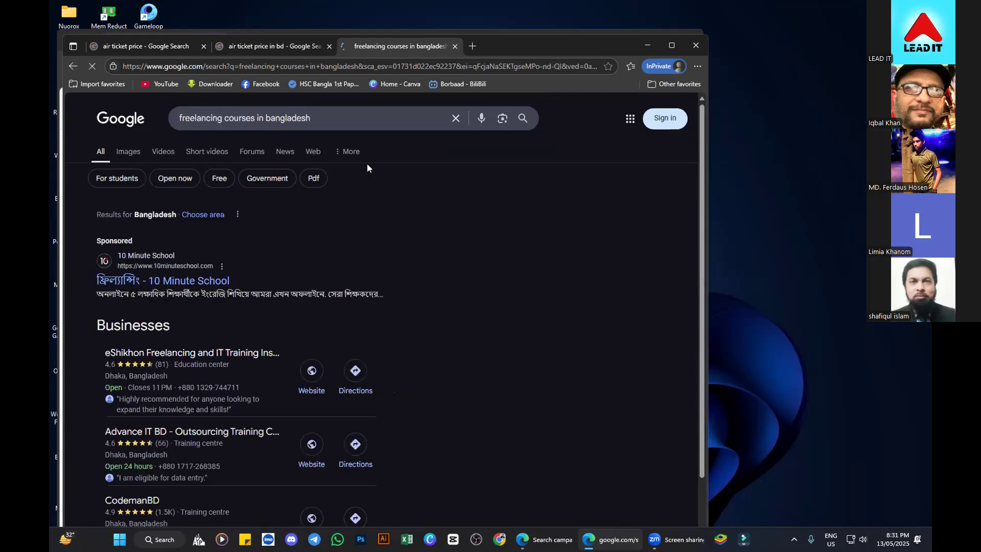
scroll(458, 241, "down", 6)
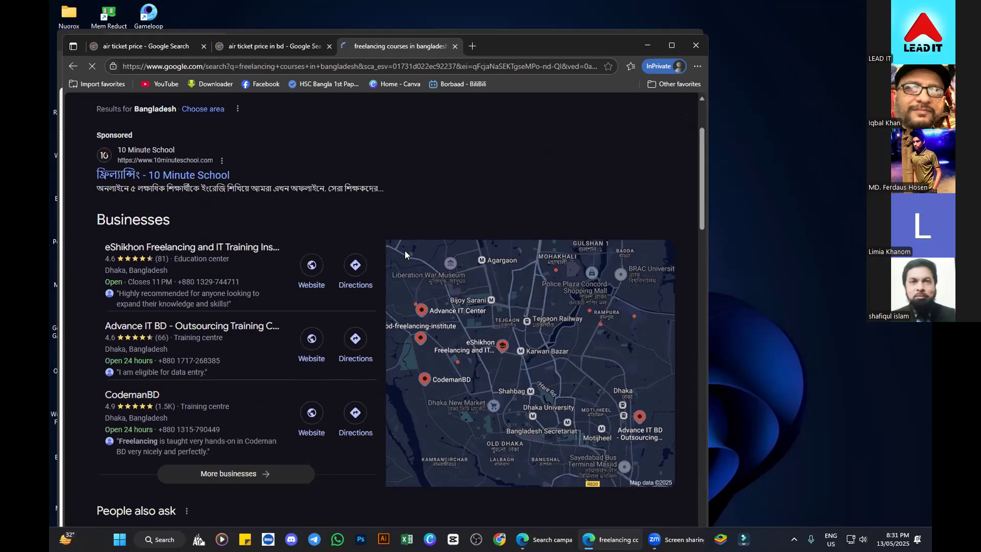
scroll(74, 450, "down", 2)
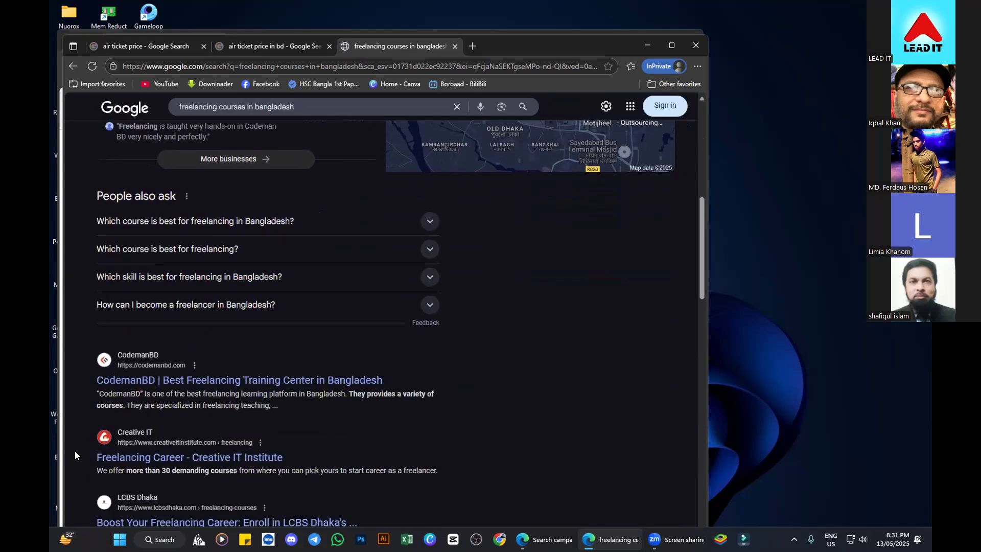
scroll(566, 378, "down", 1)
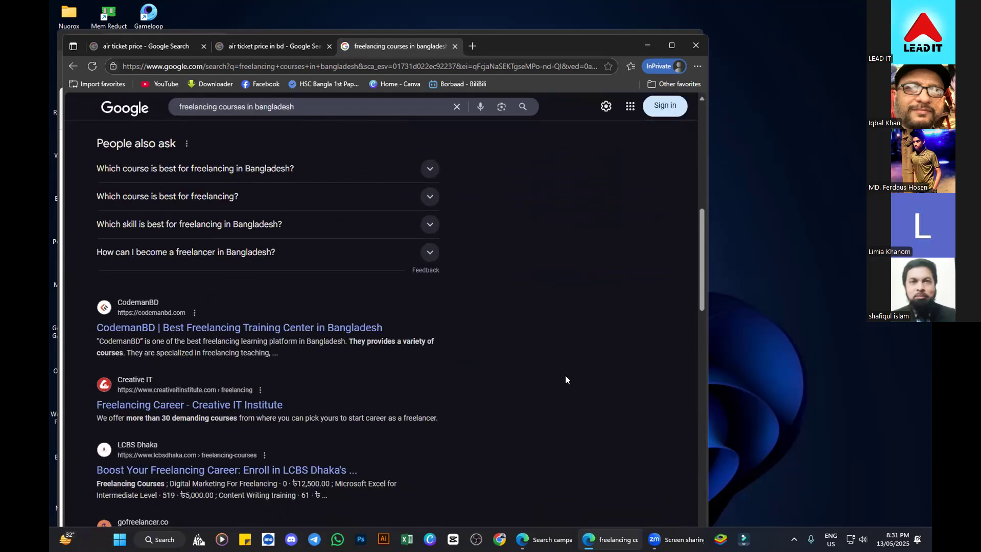
scroll(566, 379, "down", 1)
scroll(565, 379, "down", 1)
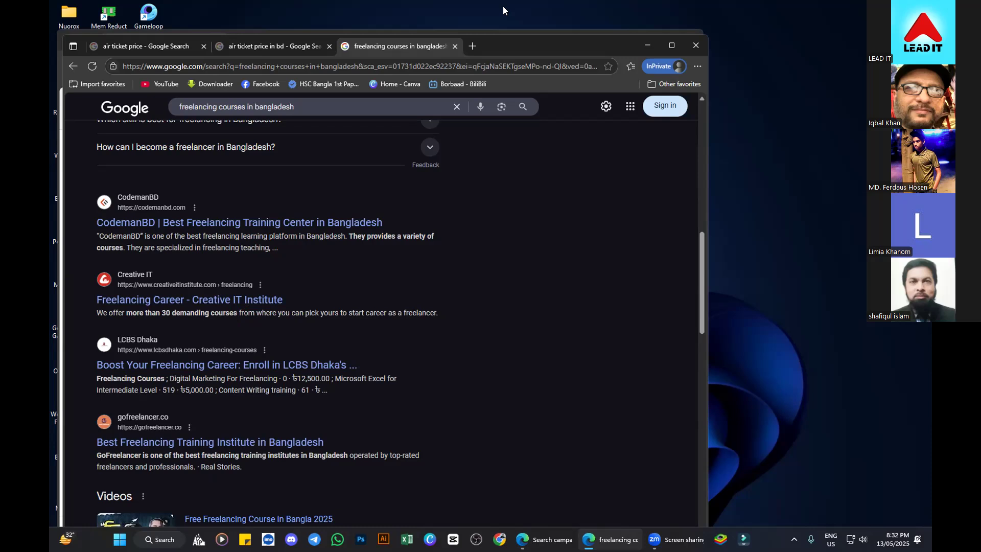
- Return to the Google Ads campaign window and review the ad's Headlines section and its headline count
key("alt+Tab")
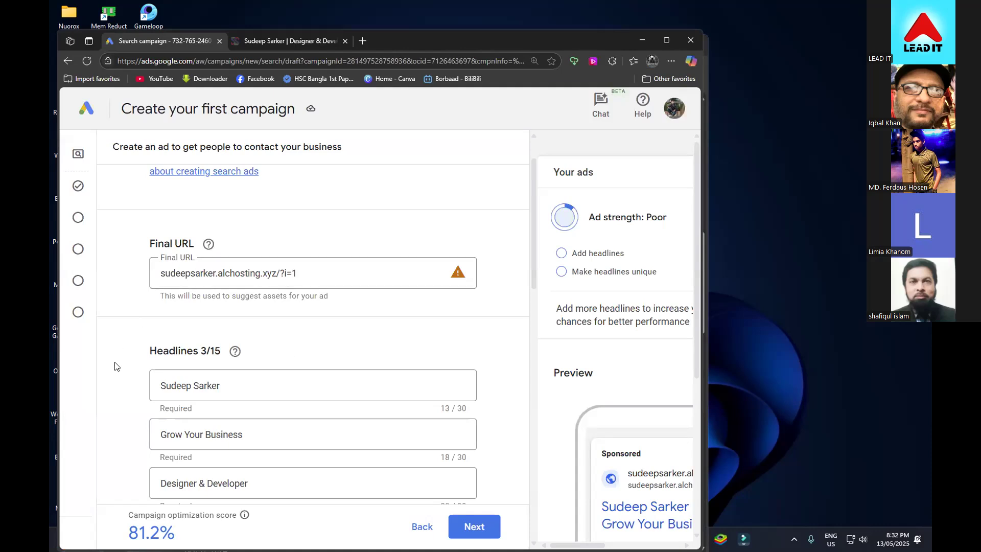
scroll(196, 328, "down", 2)
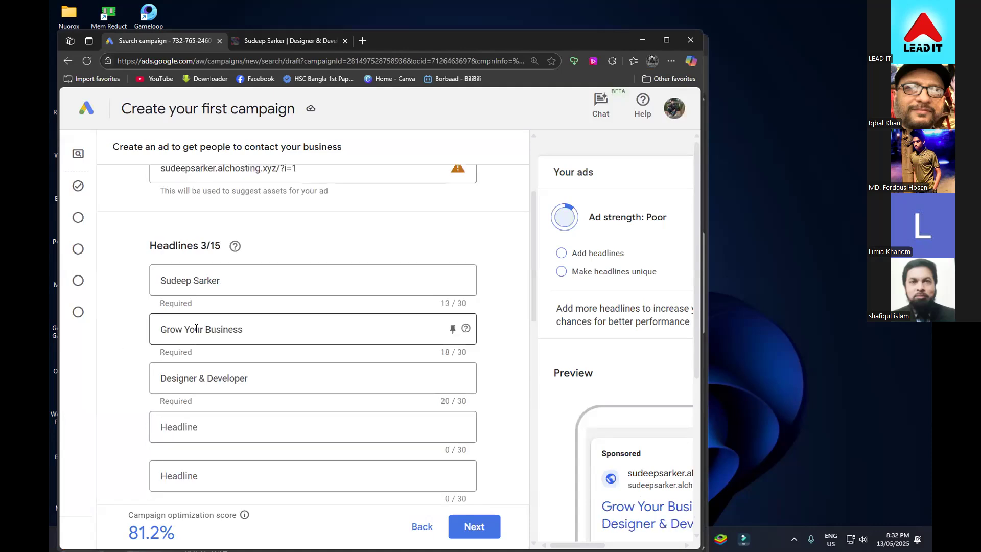
double_click(205, 248)
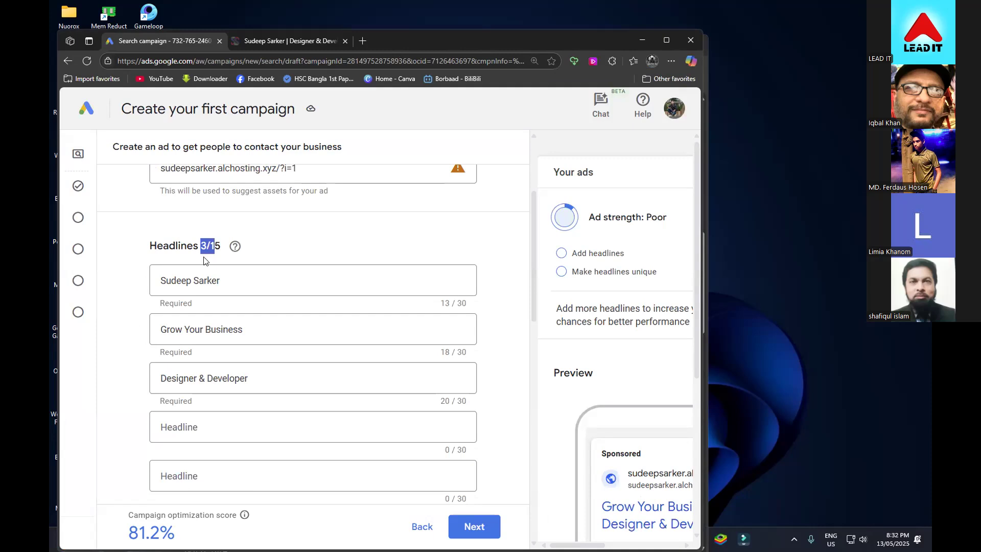
left_click(219, 249)
left_click_drag(218, 245, 212, 245)
left_click(208, 262)
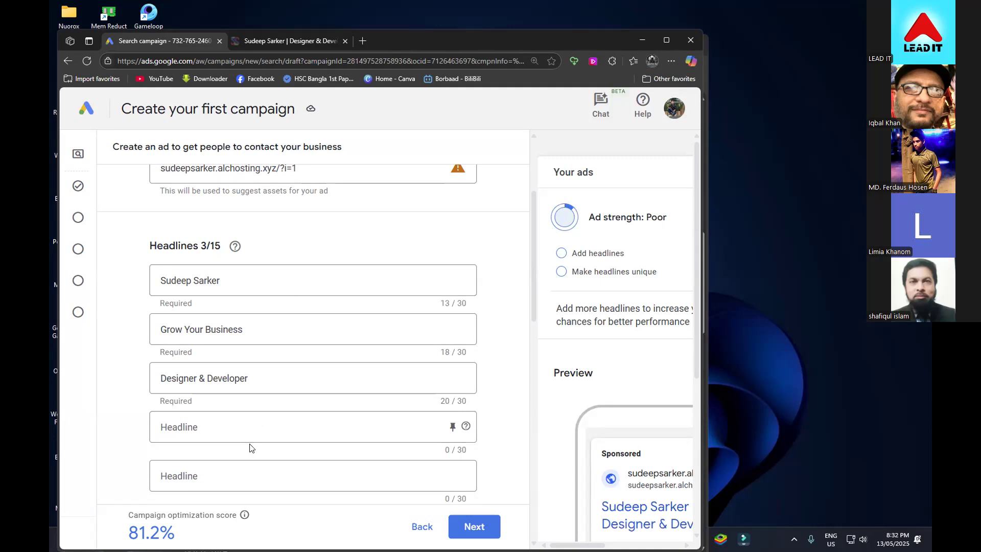
- Switch to the Google results window and copy the CodemanBD description "is one of the best freelancing learning platform in Bangladesh"
key("alt+Tab")
key("Tab")
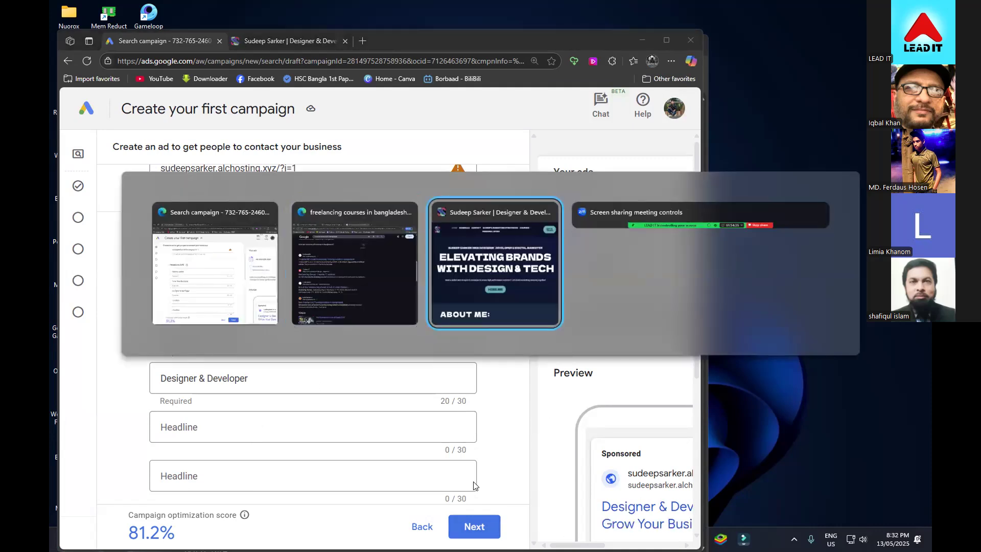
left_click(348, 255)
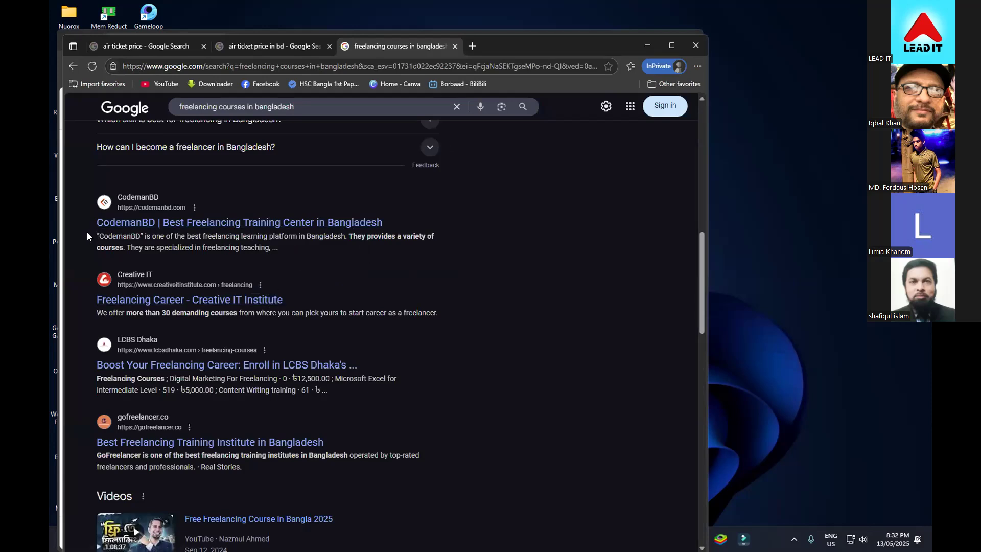
left_click_drag(94, 231, 343, 231)
right_click(344, 232)
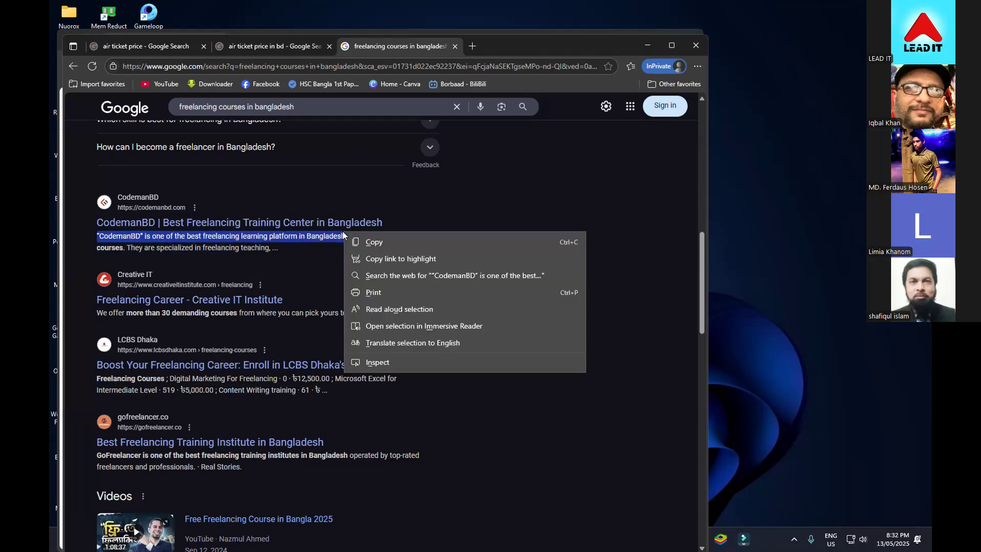
left_click(367, 242)
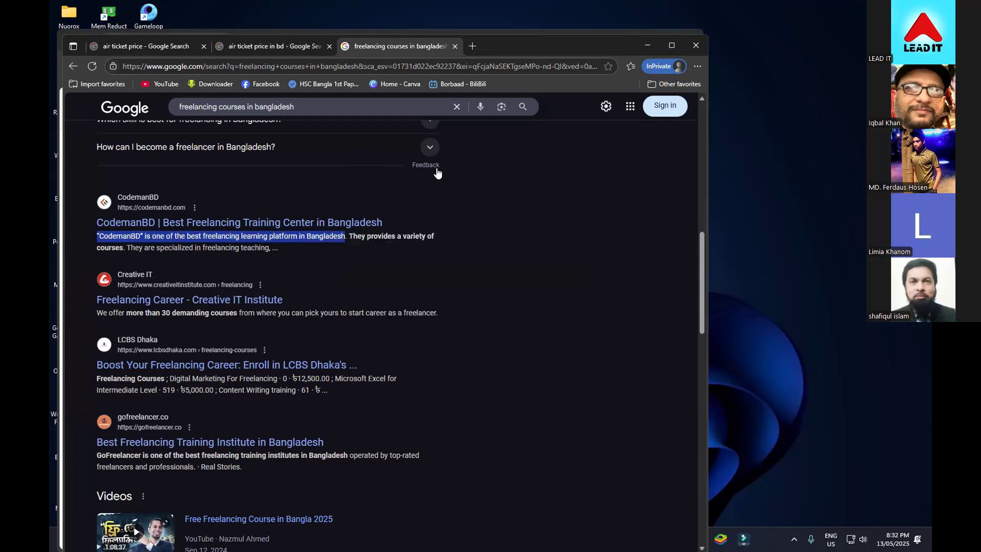
- Return to the Google Ads campaign window and replace the first headline with the copied CodemanBD sentence
left_click_drag(506, 45, 556, 72)
left_click(503, 44)
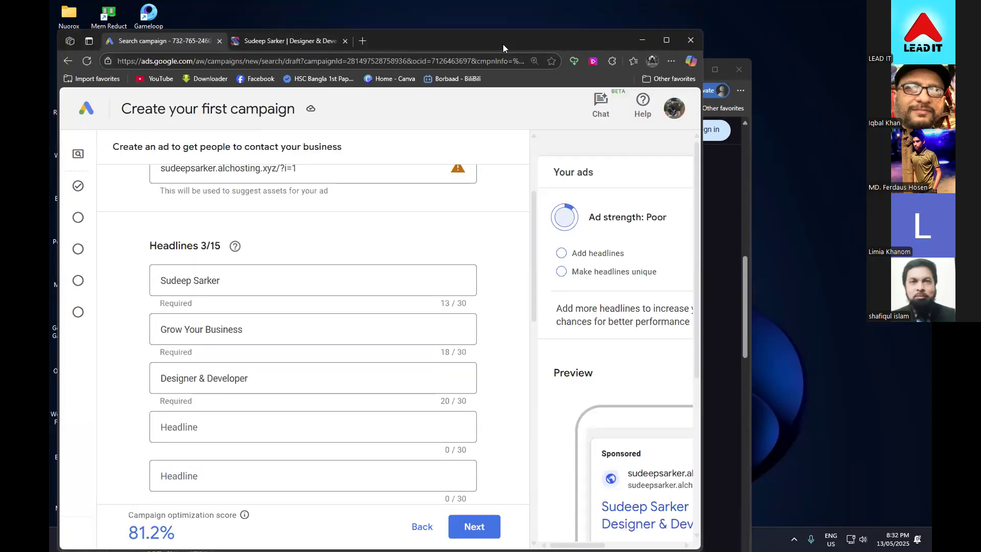
left_click(222, 279)
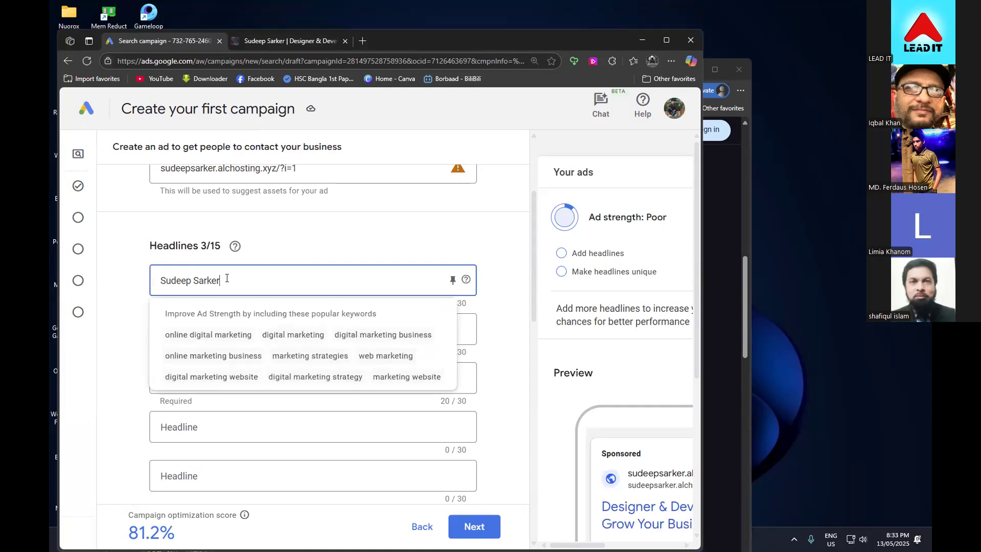
left_click_drag(226, 278, 82, 262)
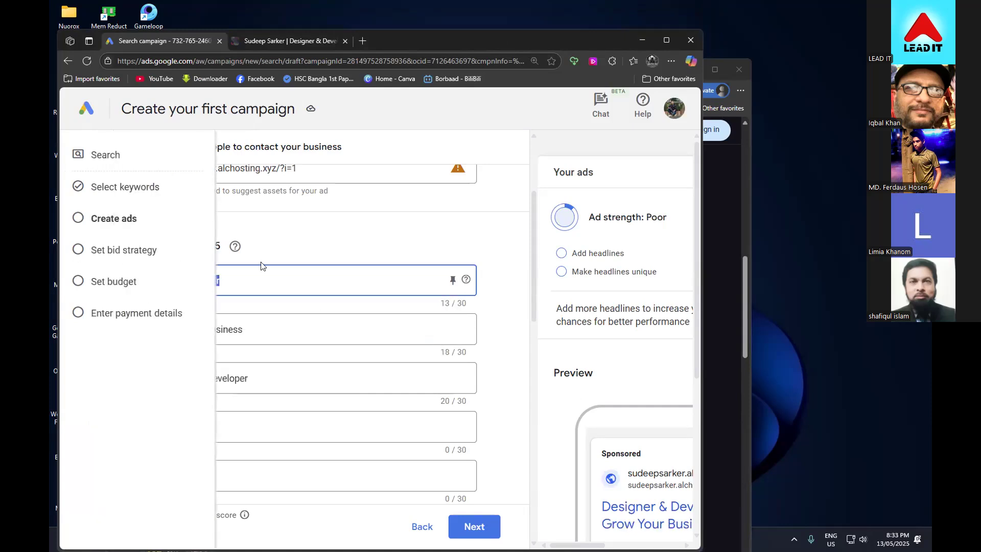
left_click(262, 276)
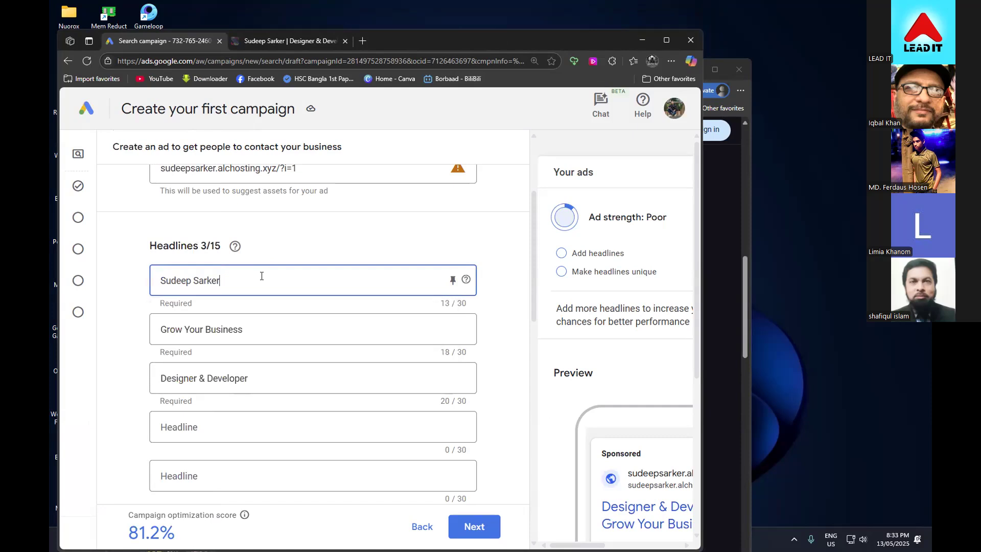
left_click_drag(262, 276, 159, 323)
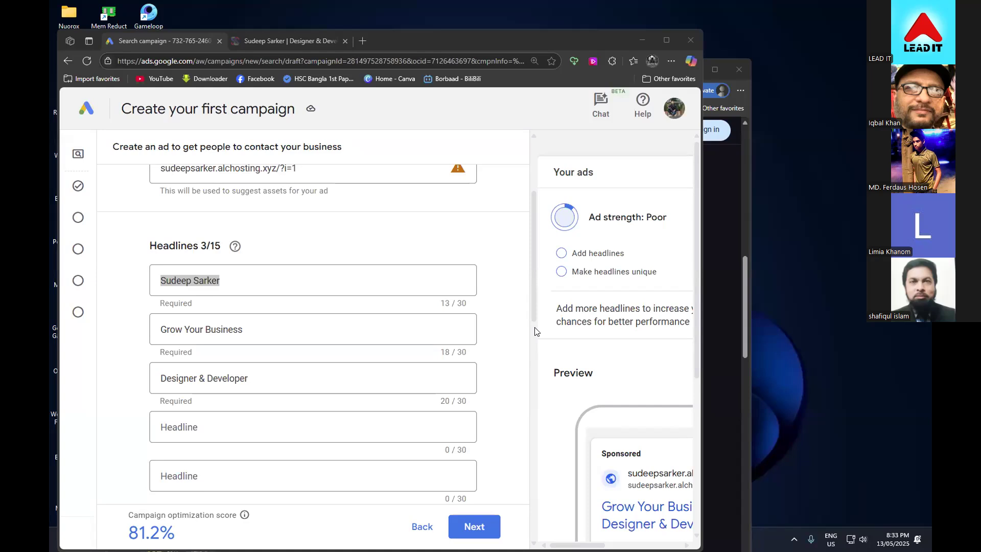
left_click(211, 273)
left_click(229, 277)
key("ctrl+a")
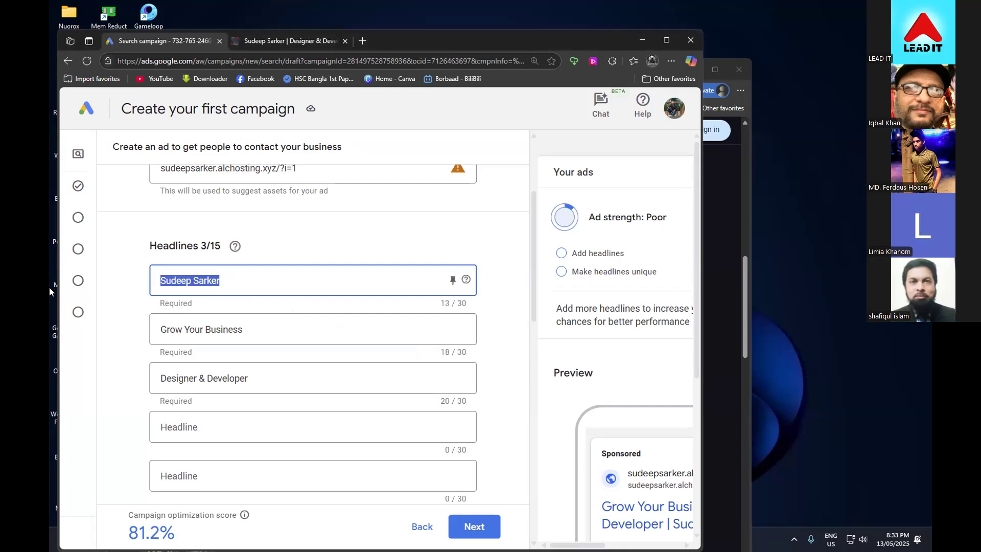
key("ctrl+v")
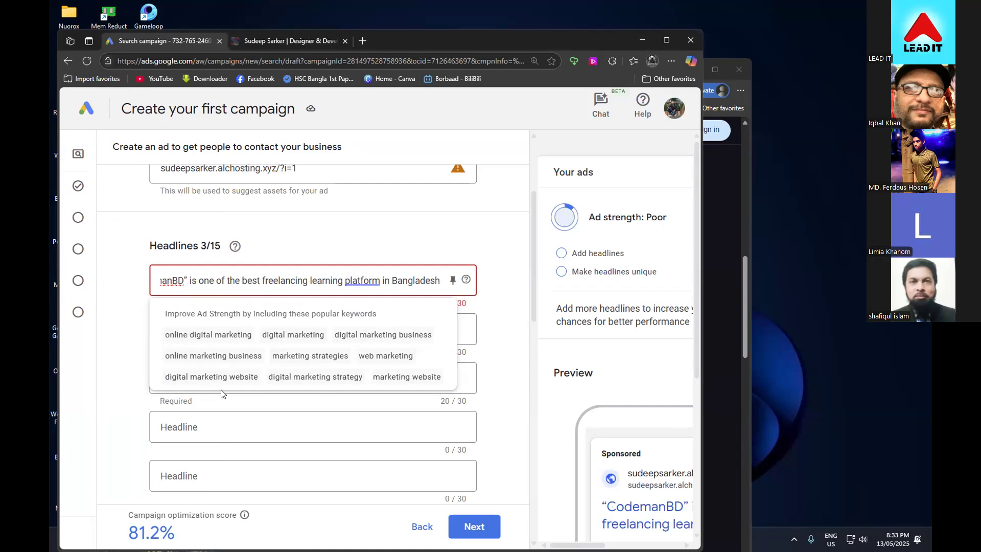
- Replace the company name "CodemanBD" in the first headline with "Leadit"
left_click(184, 280)
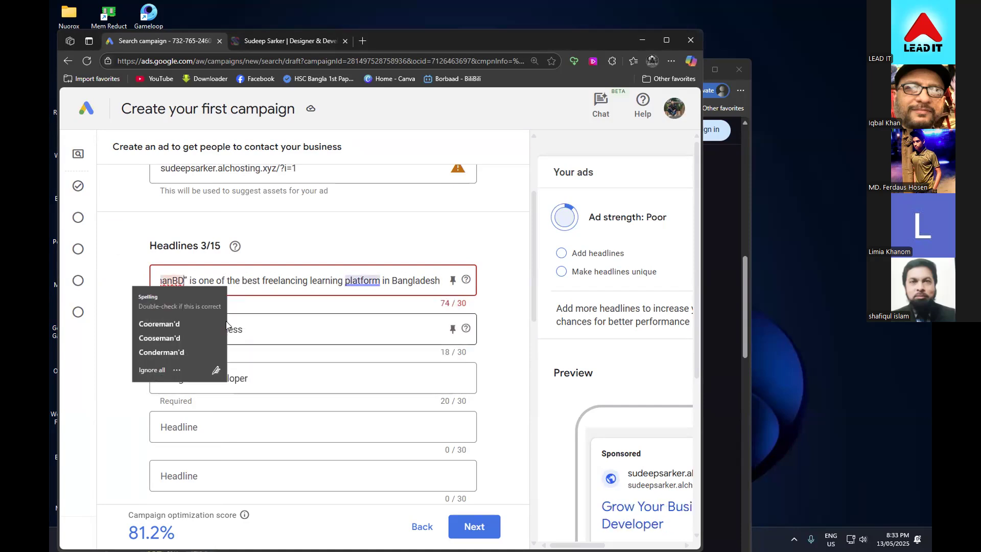
key("Escape")
key("shift+Left")
key("shift+Left")
key("shift+Left")
key("shift+Left")
key("shift+Left")
key("shift+Left")
key("shift+Right")
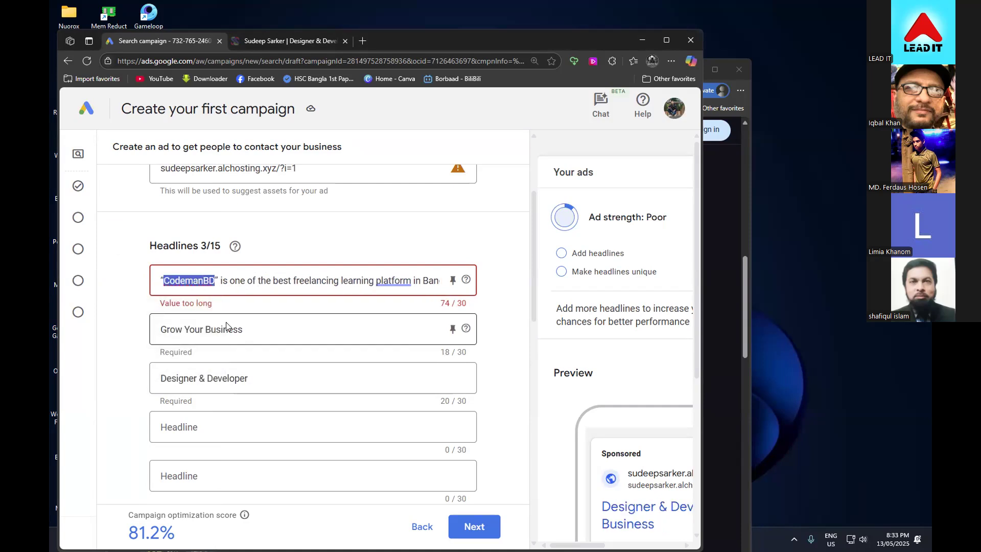
type("Lead")
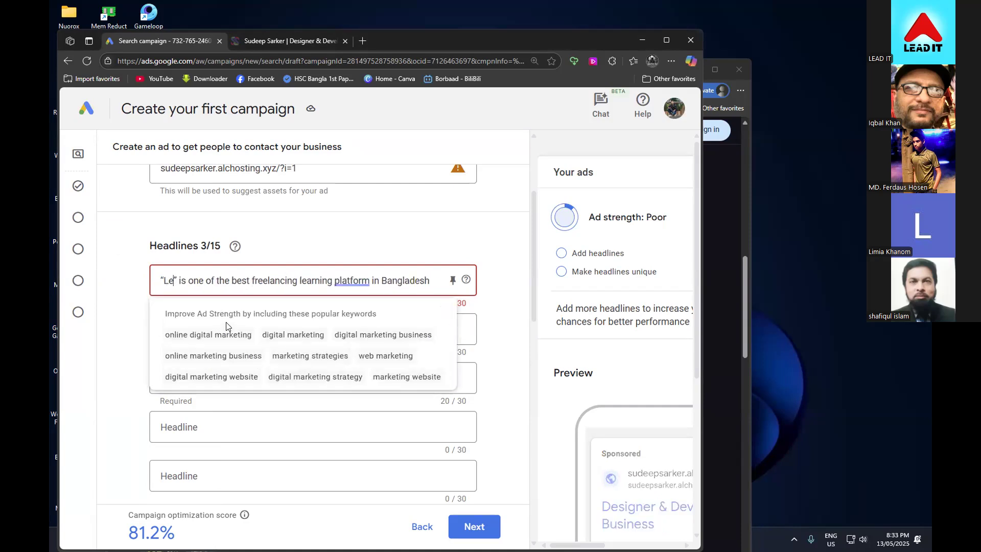
type("it")
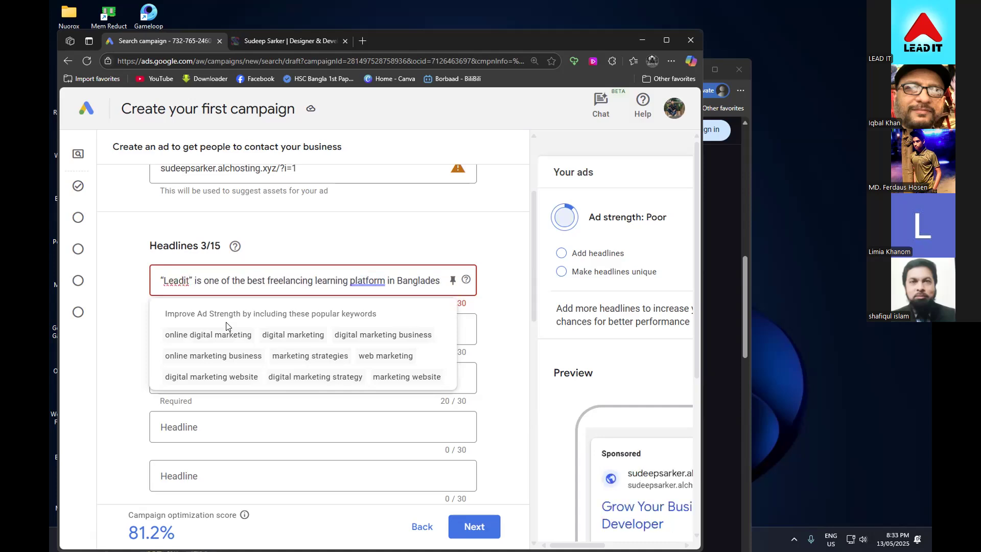
- Replace the word "freelancing" in the first headline with "digital marketing"
key("Right")
key("Right")
key("Right")
key("Right")
key("Right")
key("Right")
key("Right")
key("Right")
key("Right")
key("Right")
key("Right")
key("Right")
key("Right")
key("Right")
key("Right")
key("Right")
key("Right")
key("Right")
key("Right")
key("Right")
key("Right")
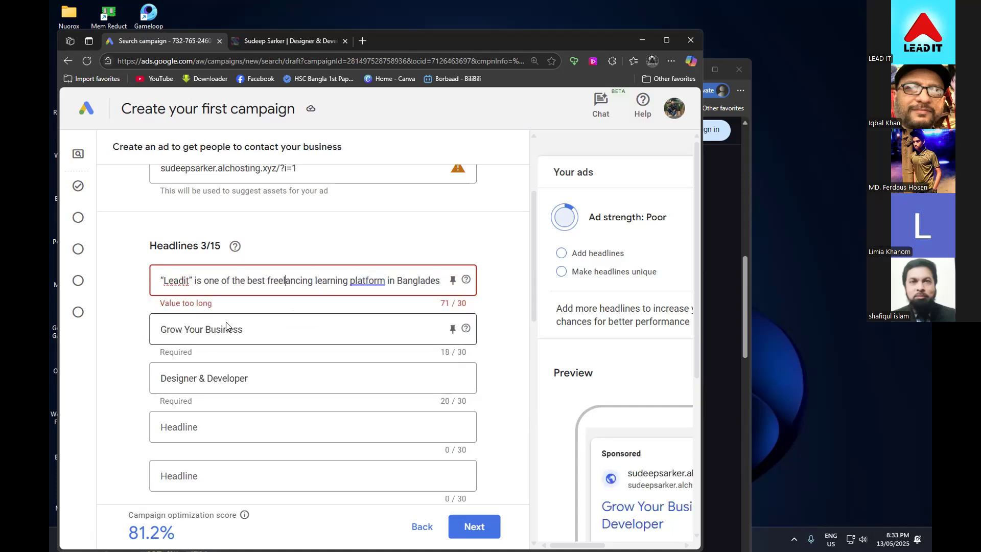
key("Right")
key("Right")
key("Right")
key("Right")
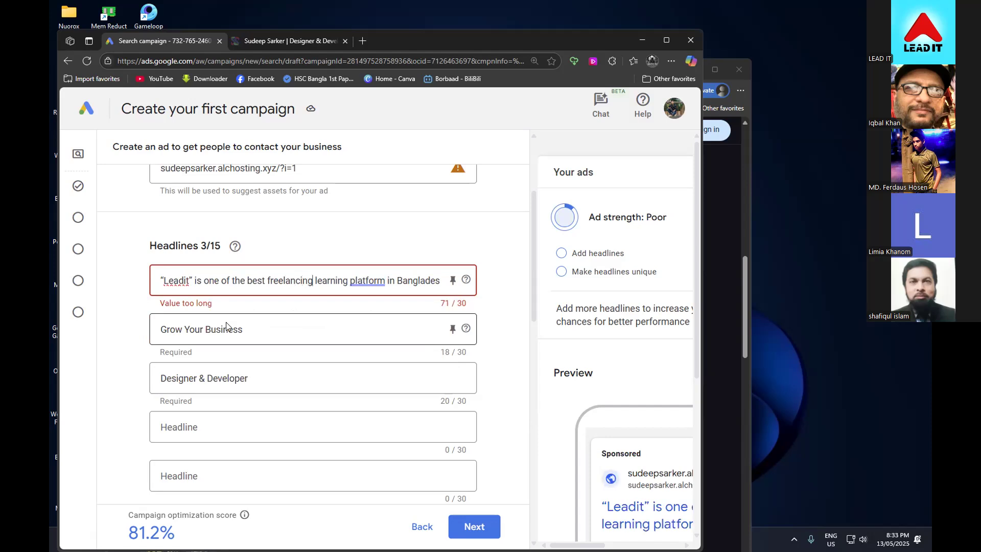
key("shift+Left")
key("shift+Left")
key("shift+Left")
key("shift+Left")
key("shift+Left")
key("shift+Left")
key("shift+Left")
key("shift+Left")
key("shift+Left")
key("shift+Left")
key("shift+Left")
type("digital")
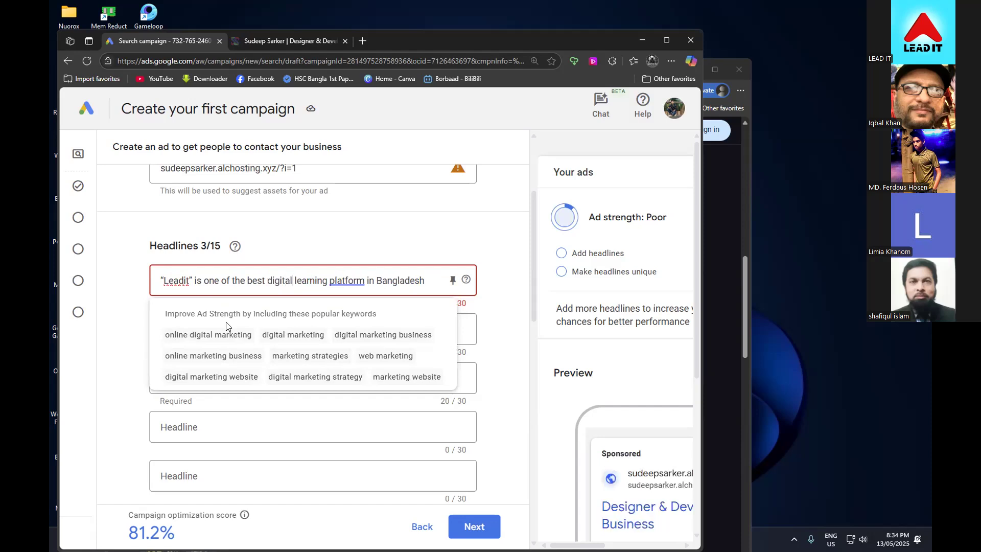
type(" mar")
type("keting")
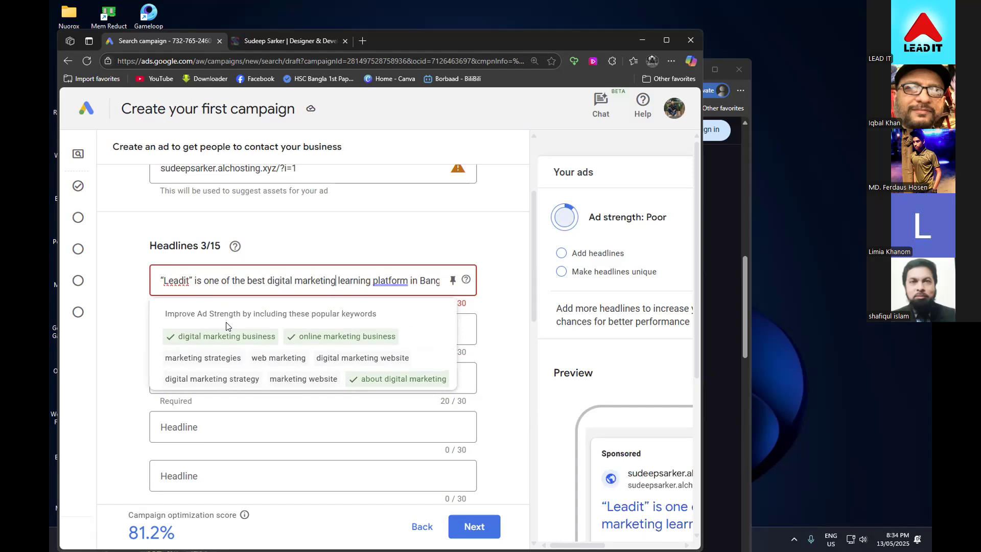
key("Right")
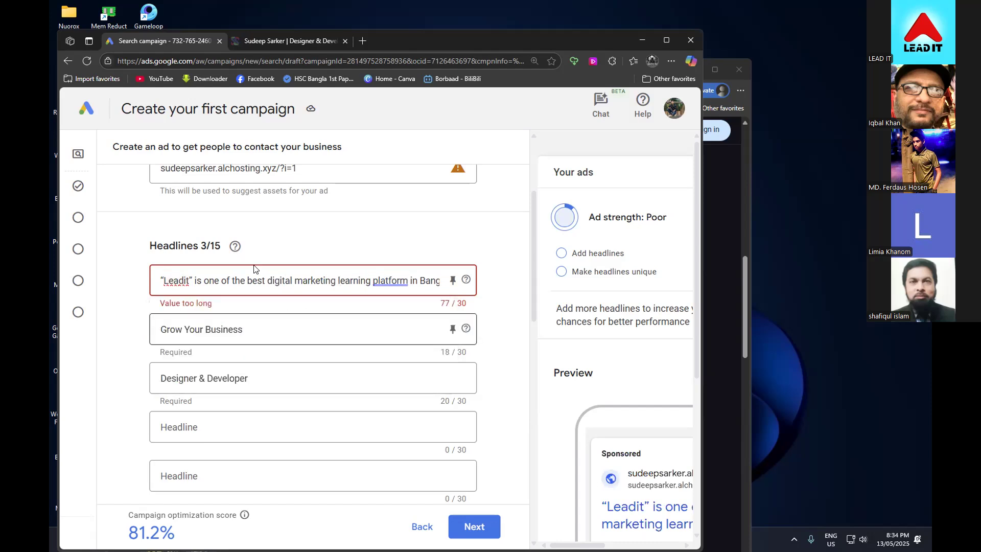
- Correct "platform" in the first headline to "platforms" using the browser's grammar suggestion
scroll(394, 274, "up", 1)
right_click(384, 334)
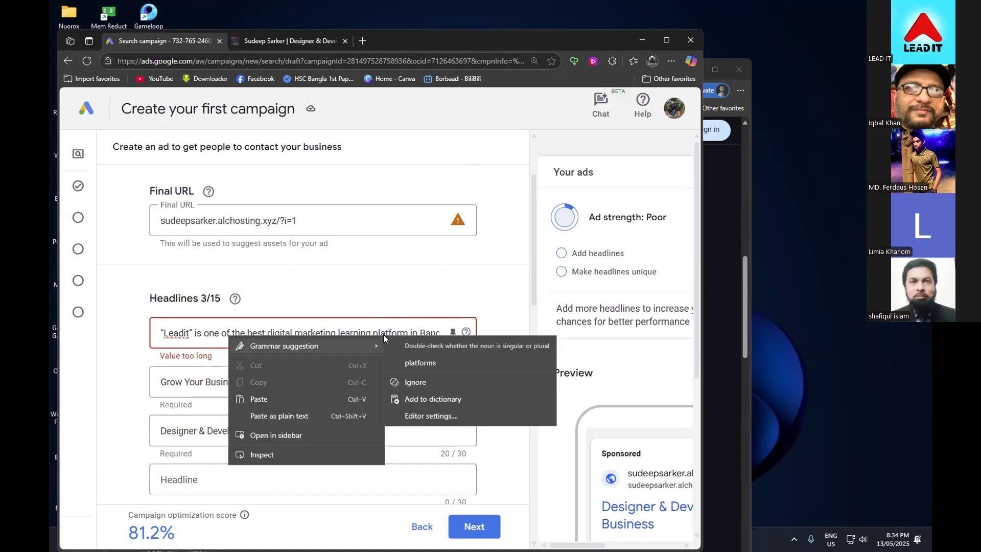
left_click(394, 296)
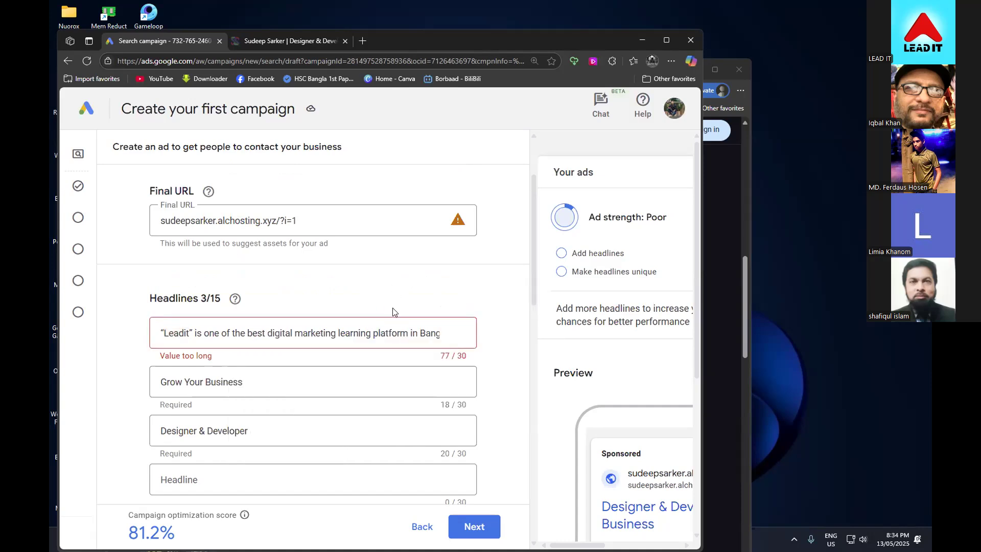
right_click(384, 333)
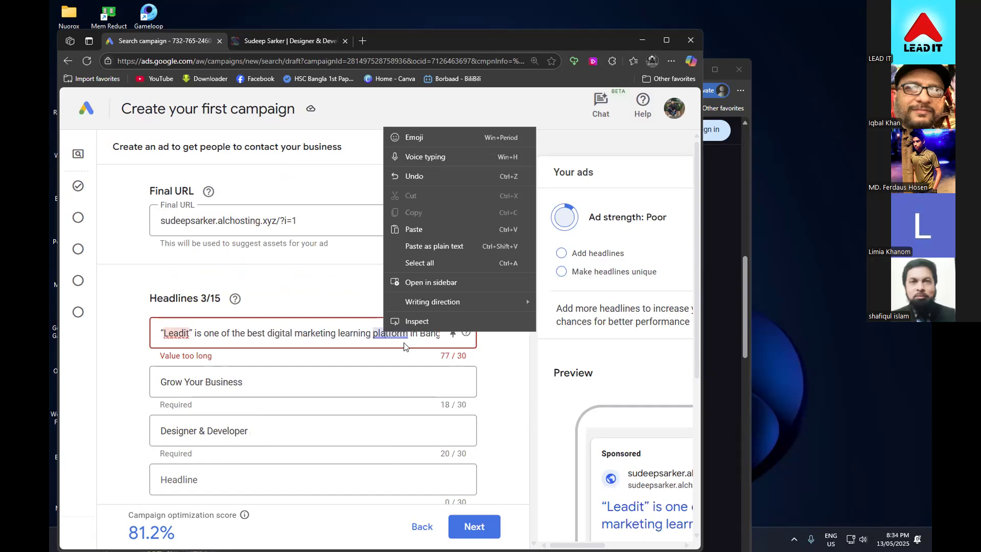
left_click(405, 342)
right_click(396, 333)
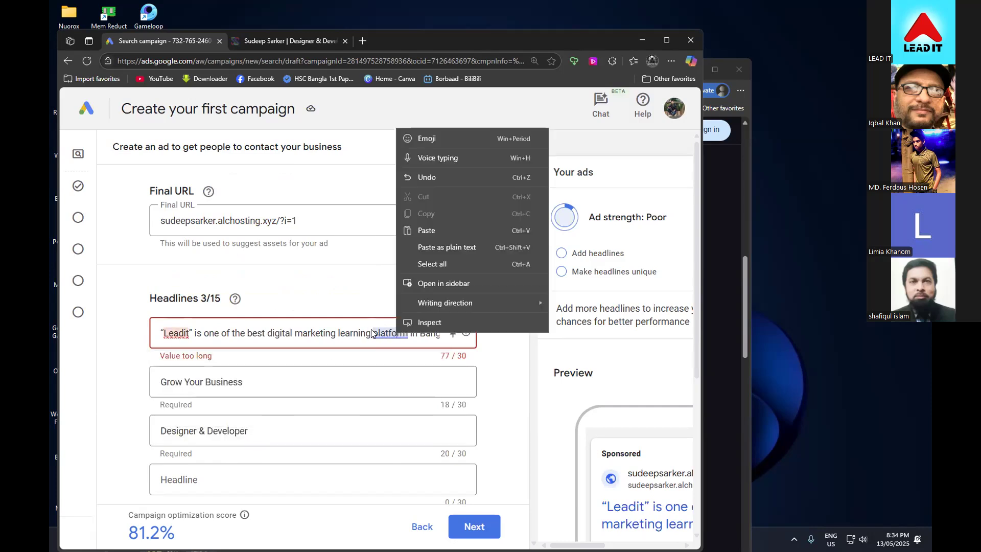
right_click(374, 333)
right_click(376, 333)
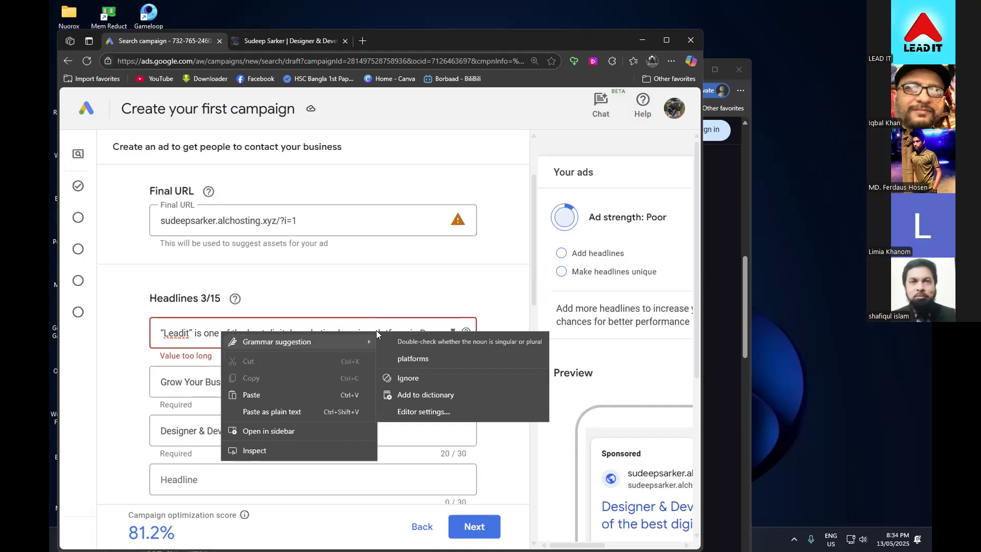
left_click(418, 357)
- Shorten "Bangladesh" at the end of the first headline to "BD"
left_click(418, 341)
key("Right")
key("Right")
key("Right")
key("Right")
key("Right")
key("Right")
key("Right")
key("Right")
key("Right")
key("Right")
key("Right")
key("Right")
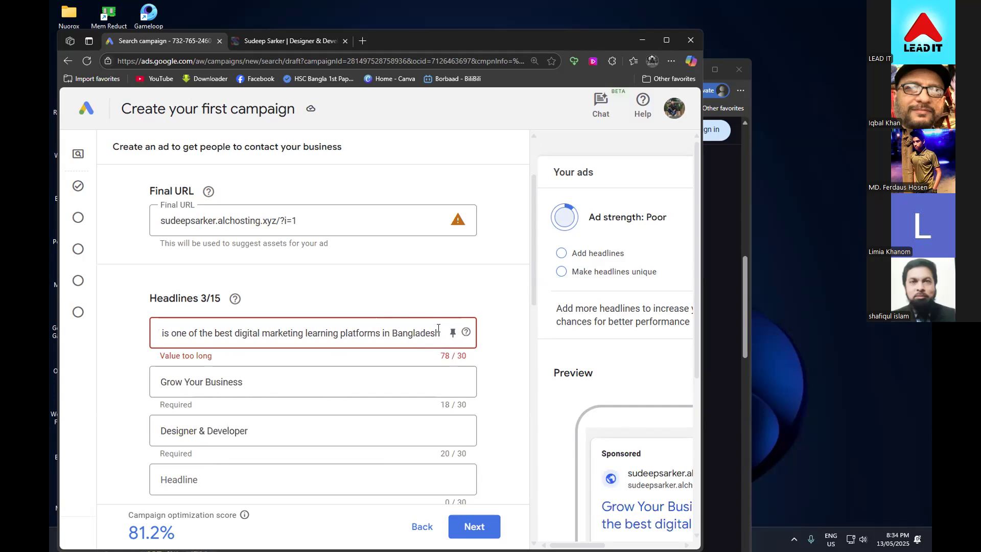
key("Left")
key("Left")
key("Left")
key("Left")
key("Left")
key("Left")
key("Left")
key("Left")
key("Left")
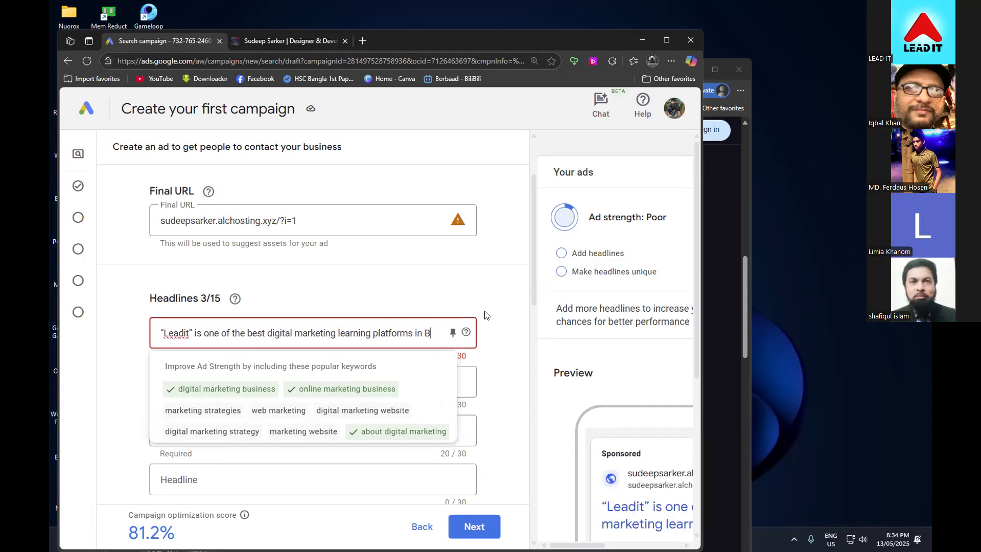
left_click(436, 288)
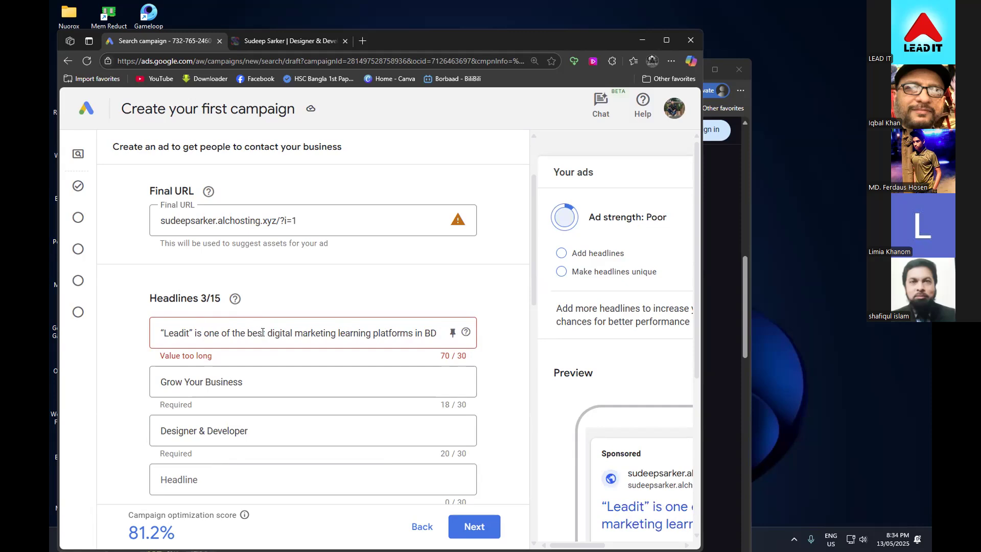
- Shorten the first headline by replacing "is one of the" with "the" after the quoted name Leadit
left_click_drag(263, 333, 191, 331)
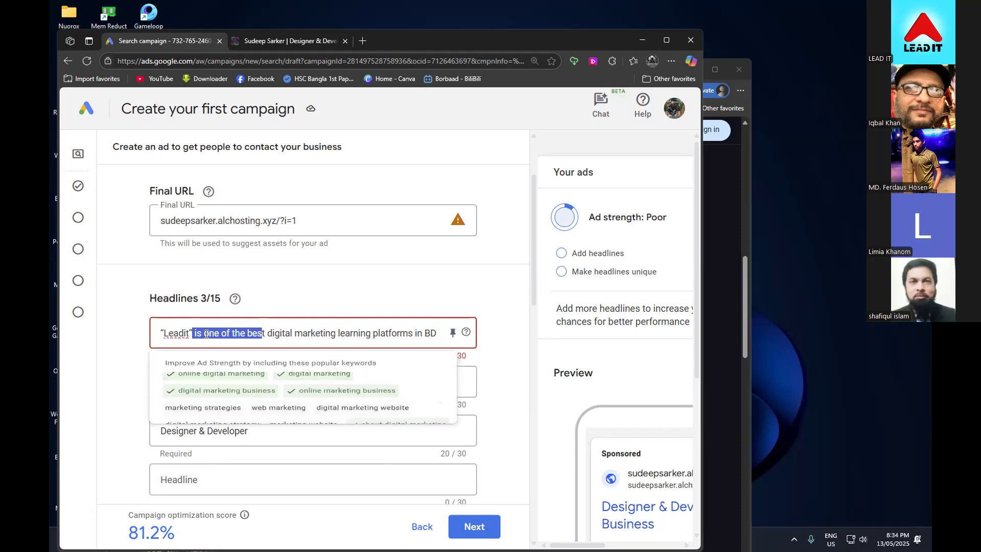
left_click(244, 333)
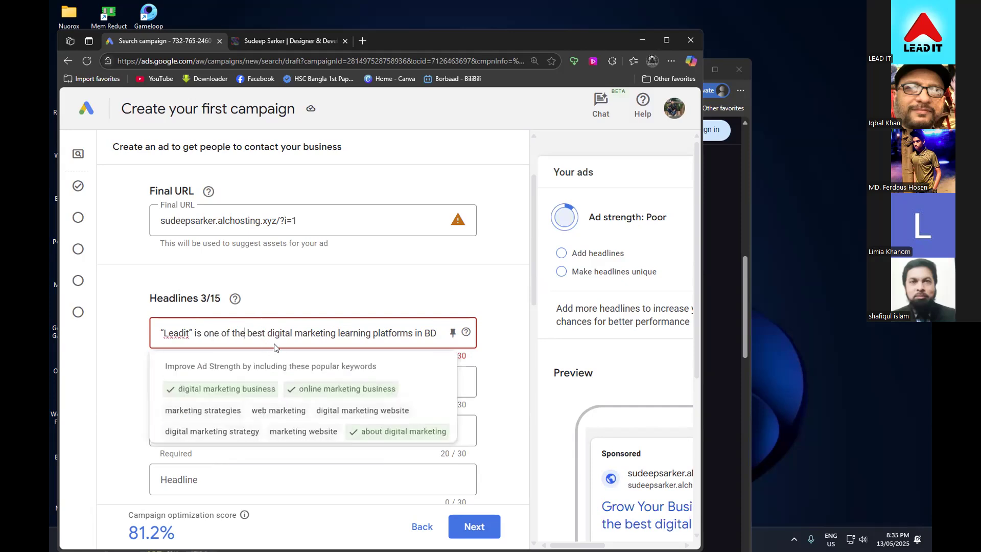
key("BackSpace")
key("BackSpace")
key("BackSpace")
key("BackSpace")
key("BackSpace")
key("BackSpace")
key("BackSpace")
key("BackSpace")
key("BackSpace")
key("BackSpace")
key("BackSpace")
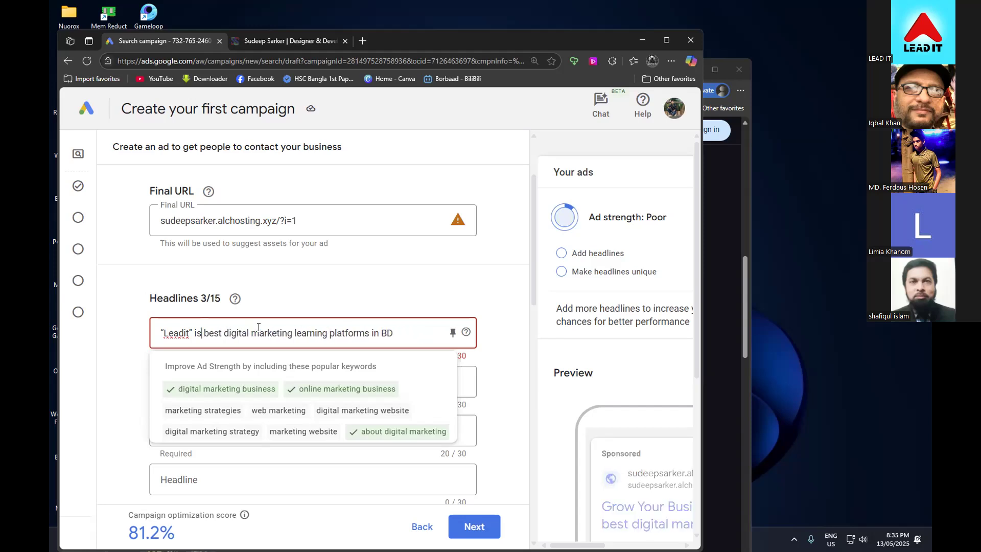
key("BackSpace")
key("BackSpace")
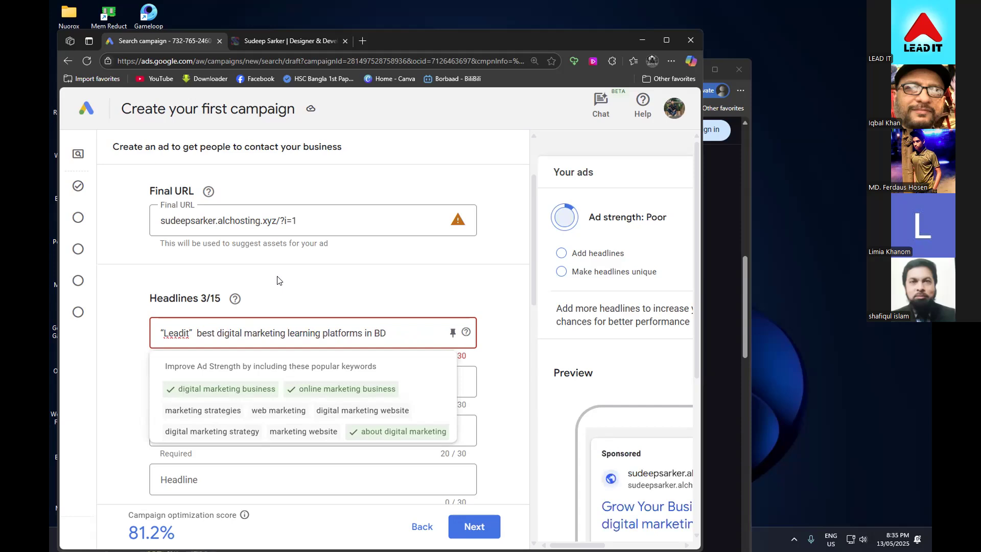
type("the")
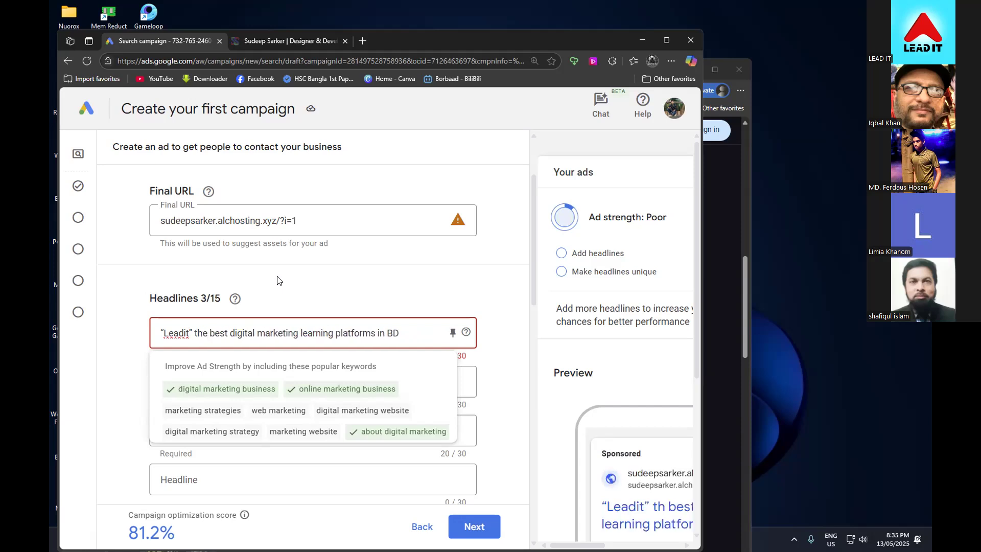
key("Right")
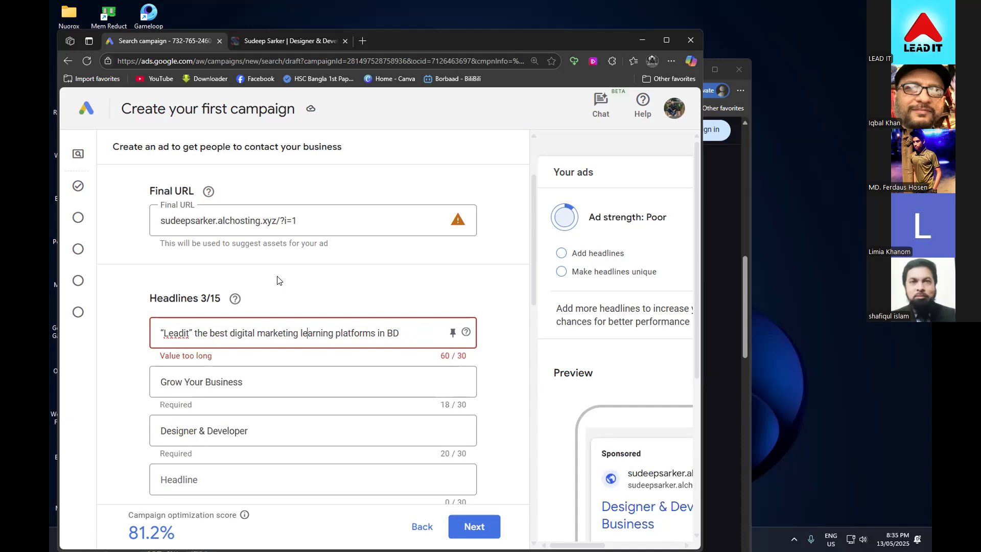
key("Right")
key("Right")
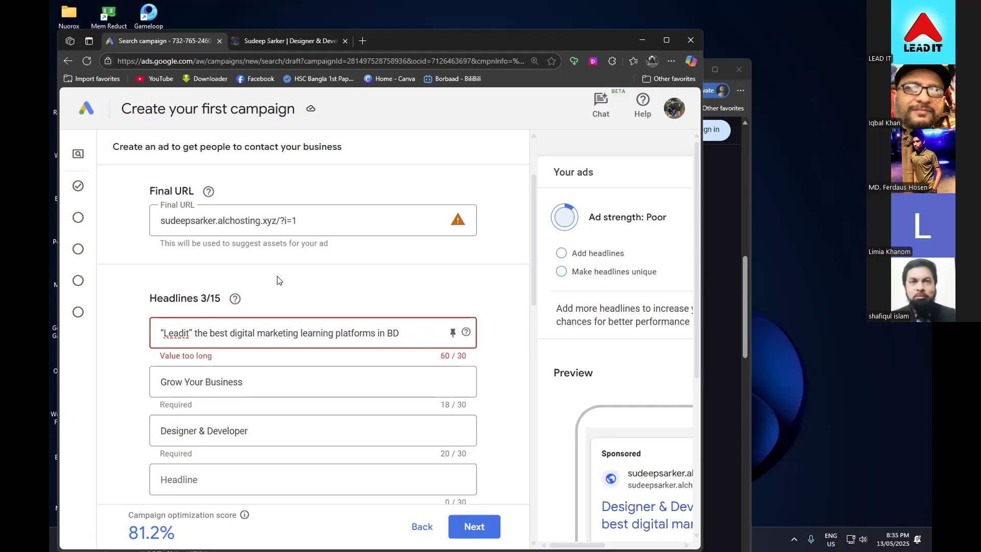
- Delete the word "platforms" from the first headline so it ends with "learning in BD"
key("Right")
key("Right")
key("Right")
key("Right")
key("Right")
key("Right")
key("Right")
key("Right")
key("Right")
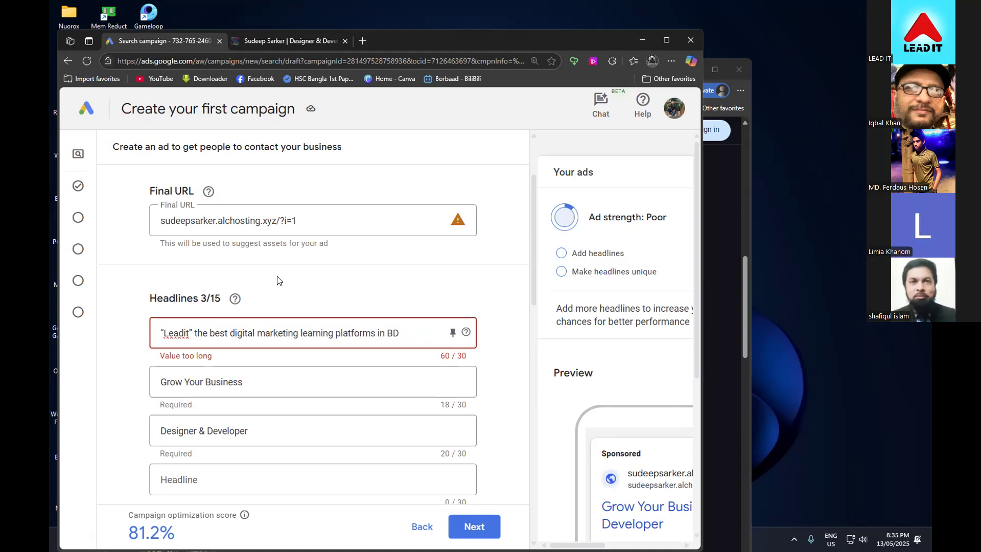
key("BackSpace")
key("BackSpace")
key("BackSpace")
key("BackSpace")
key("BackSpace")
key("BackSpace")
key("BackSpace")
key("BackSpace")
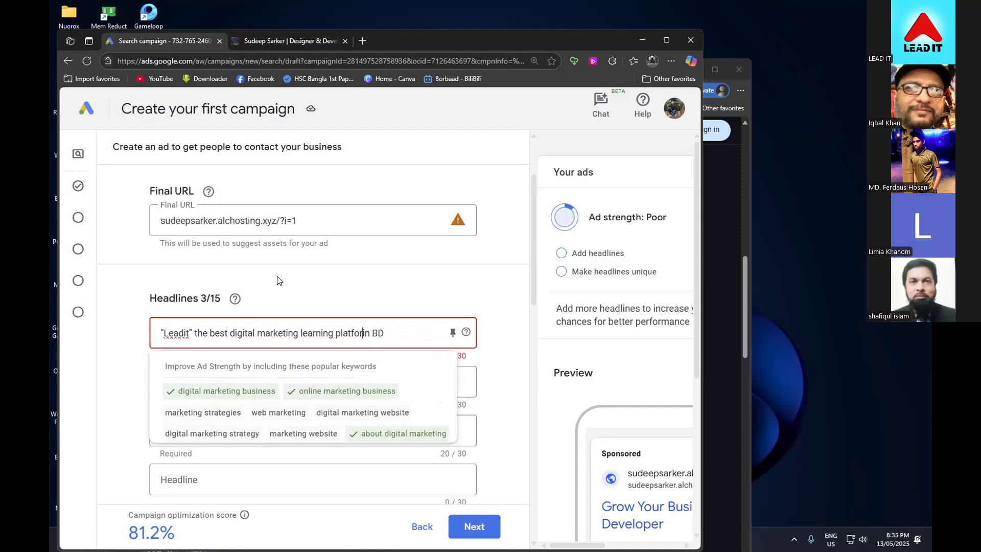
key("BackSpace")
key("BackSpace")
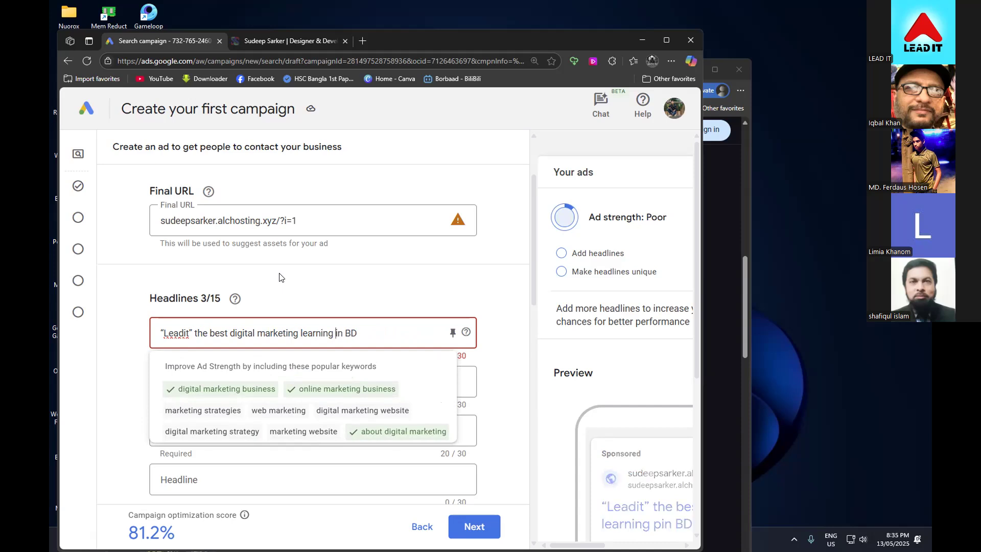
left_click(422, 291)
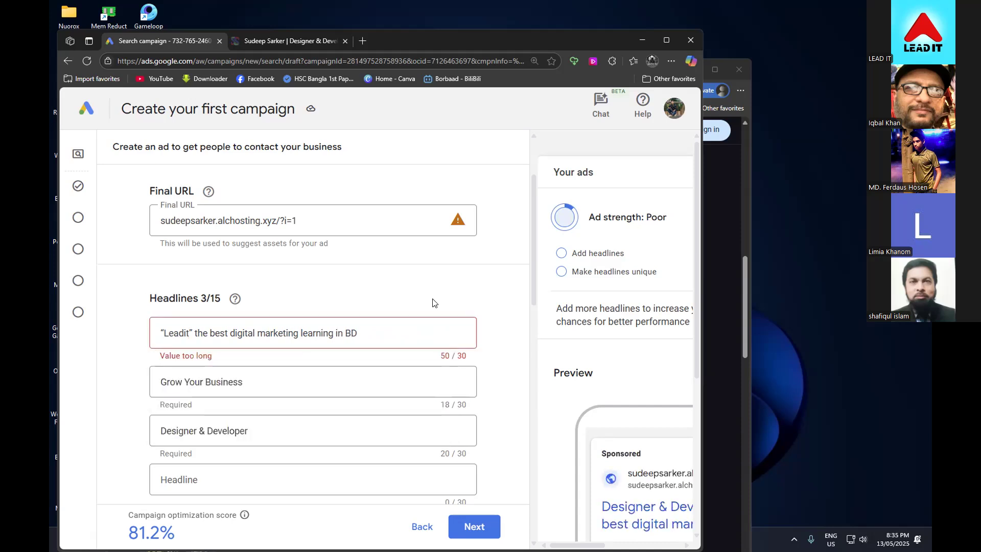
- Replace the quoted name Leadit at the start of the first headline with "It is"
left_click(369, 332)
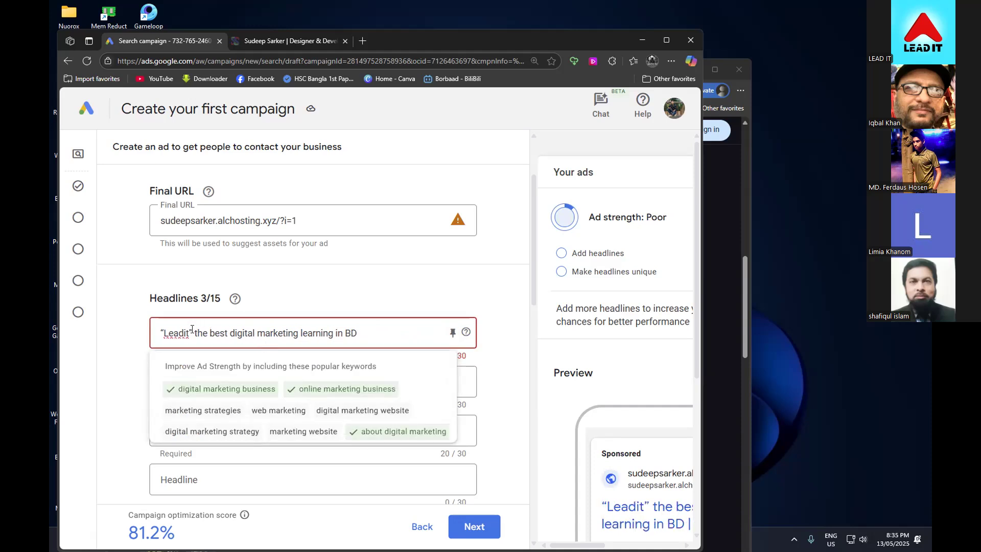
mouse_move(234, 445)
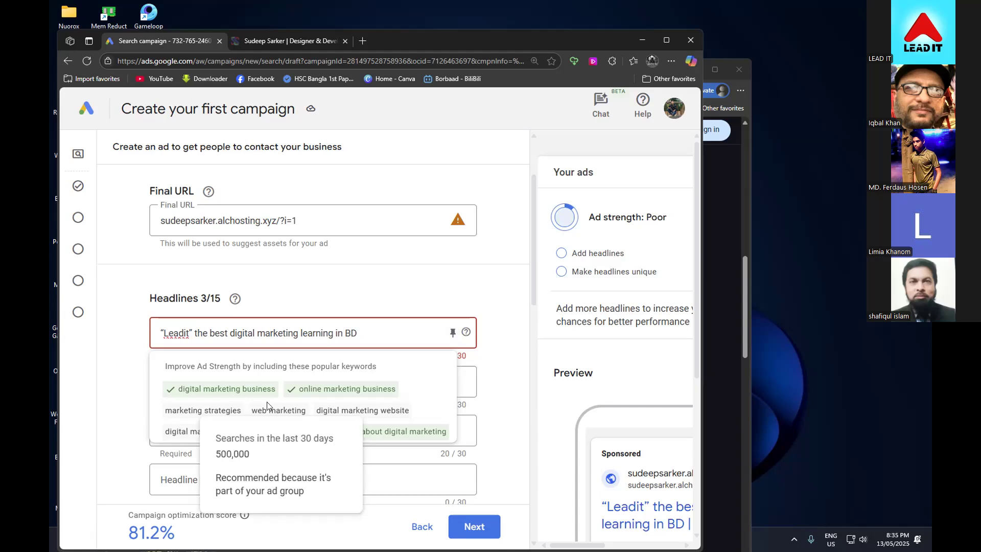
double_click(191, 332)
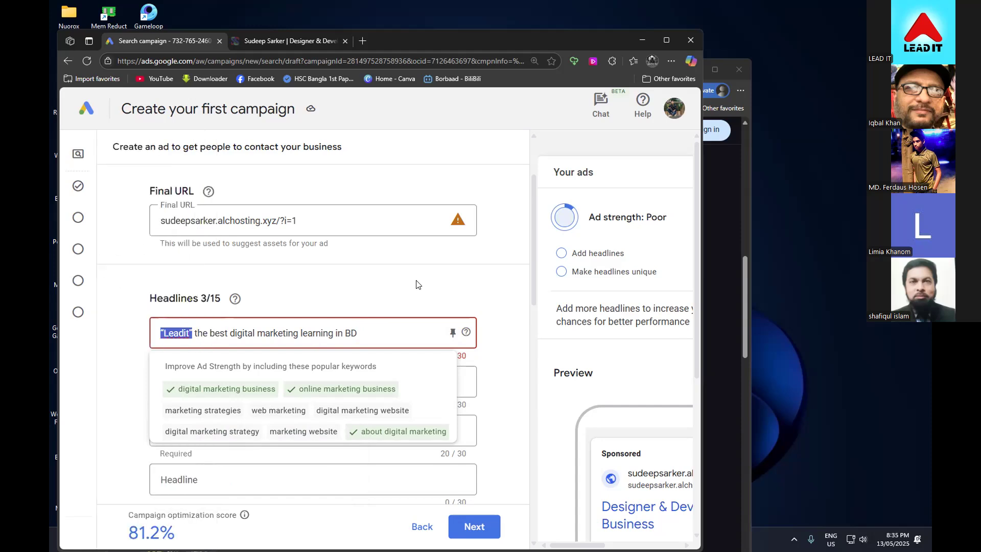
type("It")
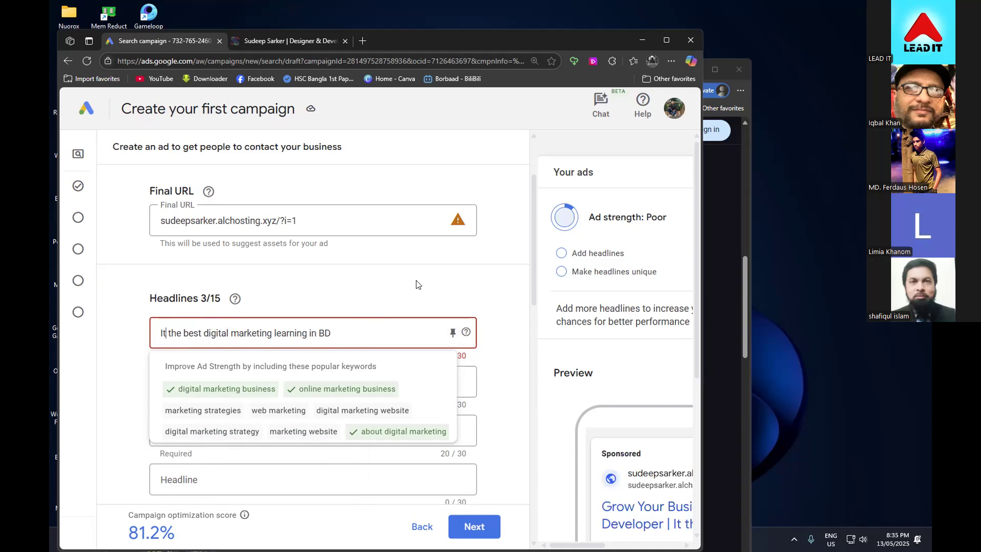
type(" is")
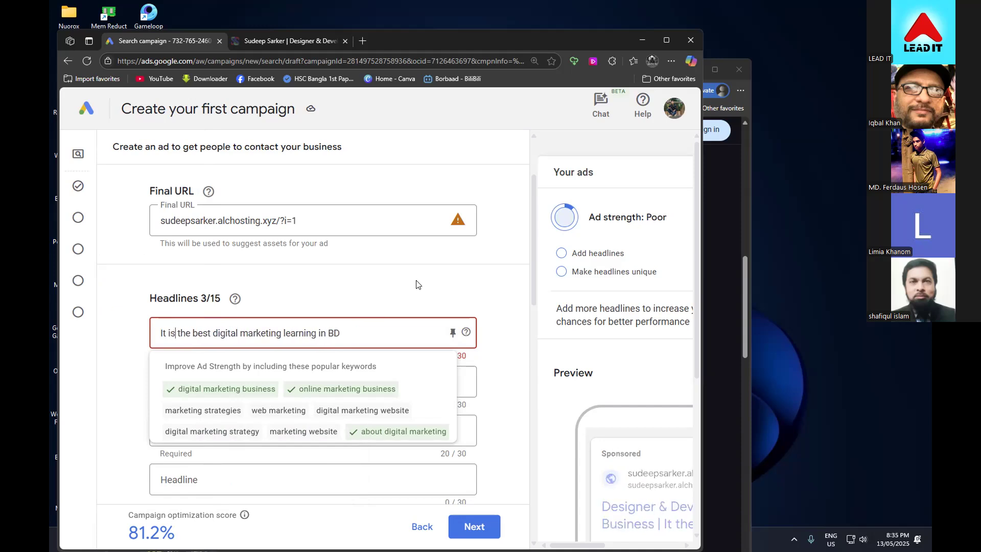
- Remove "It is" from the start of the first headline so it begins with "the best"
key("Right")
key("Right")
key("Right")
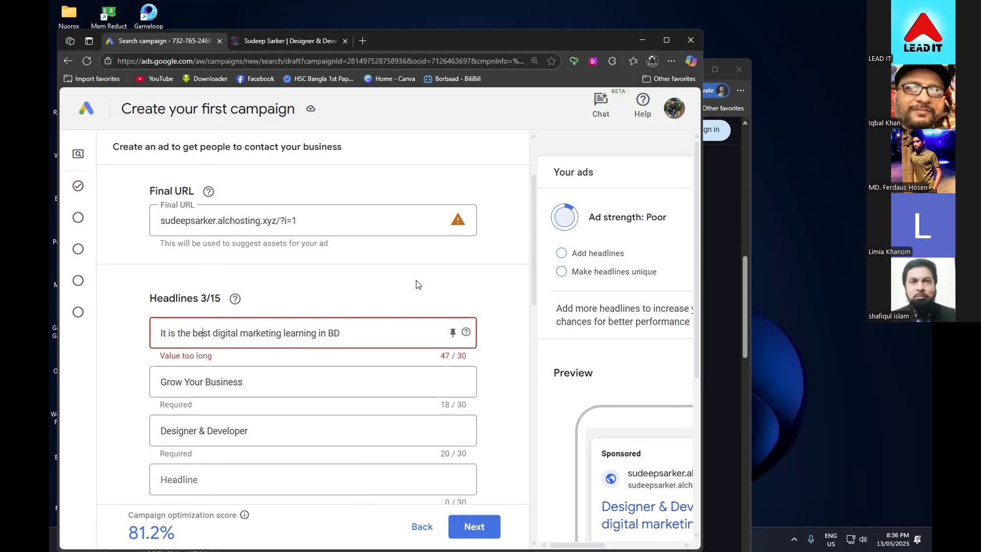
key("BackSpace")
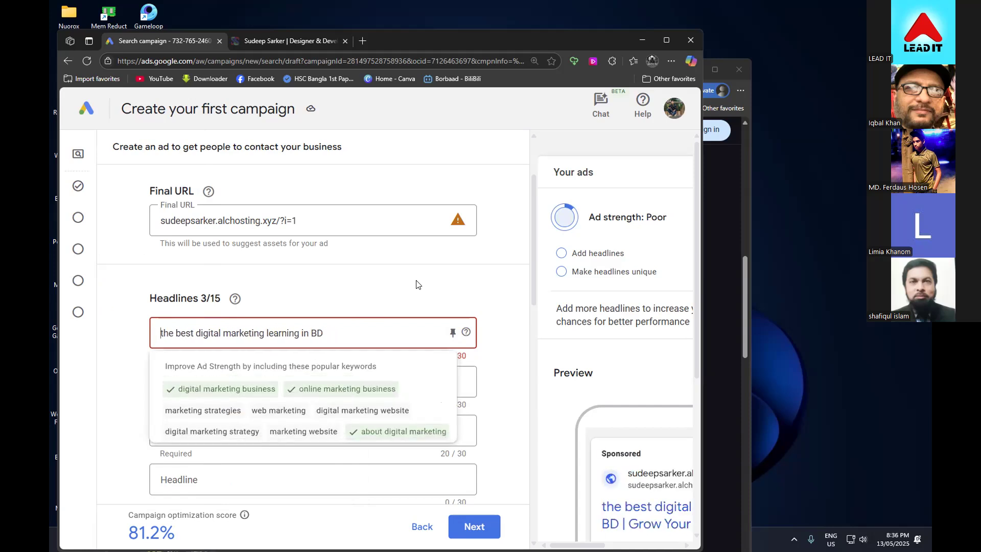
- Delete "in BD" from the end of the first headline
key("Right")
key("Right")
key("Right")
key("Right")
key("Right")
key("Right")
key("Right")
key("Right")
key("Right")
key("Right")
key("Right")
key("Right")
key("Right")
key("Right")
key("Right")
key("Right")
key("Right")
key("Right")
key("Right")
key("Right")
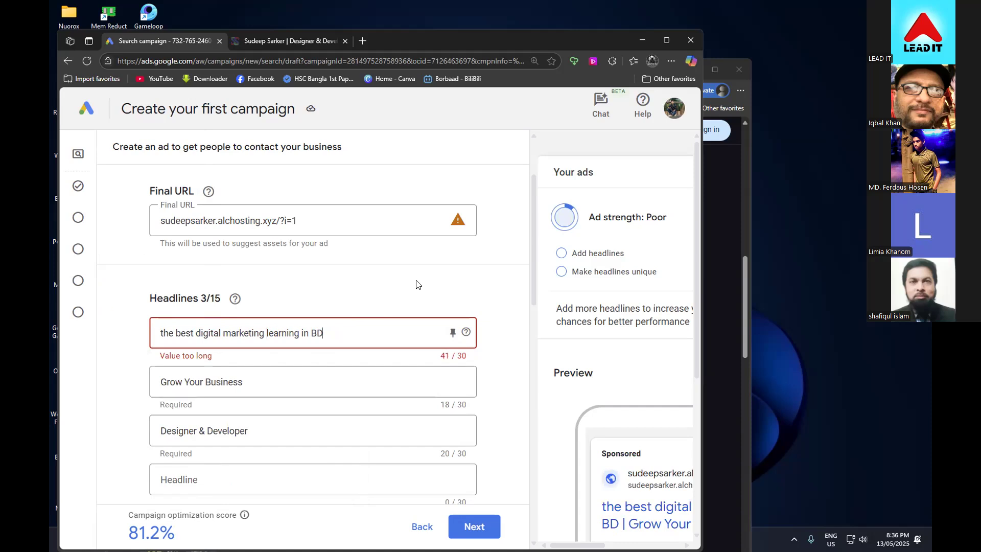
key("BackSpace")
key("BackSpace")
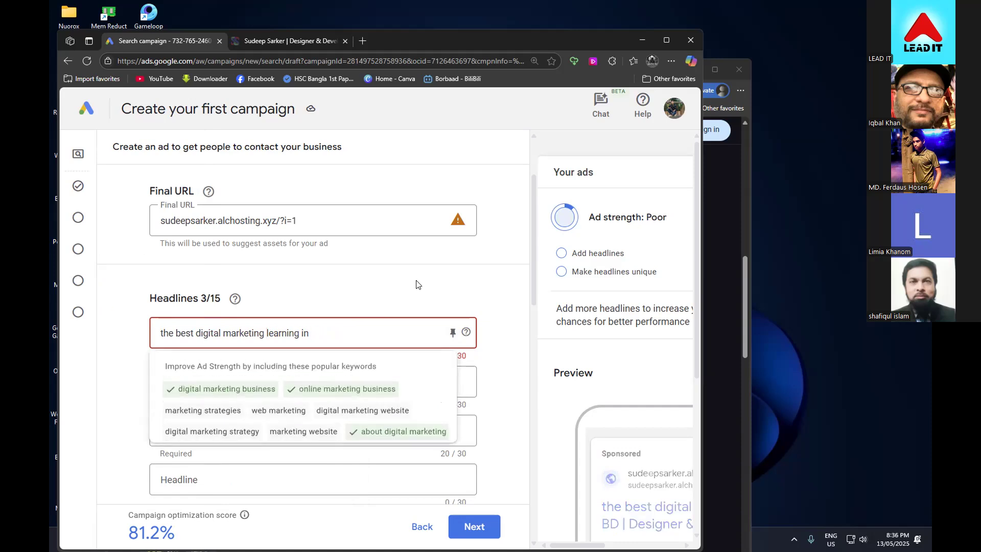
key("BackSpace")
key("BackSpace")
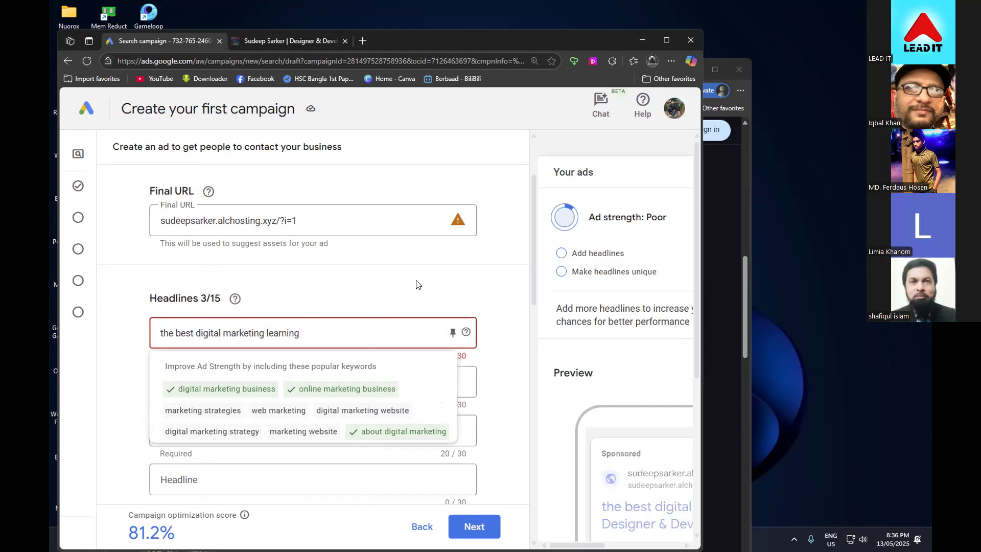
- Delete the word "learning" so the first headline reads "the best digital marketing"
key("BackSpace")
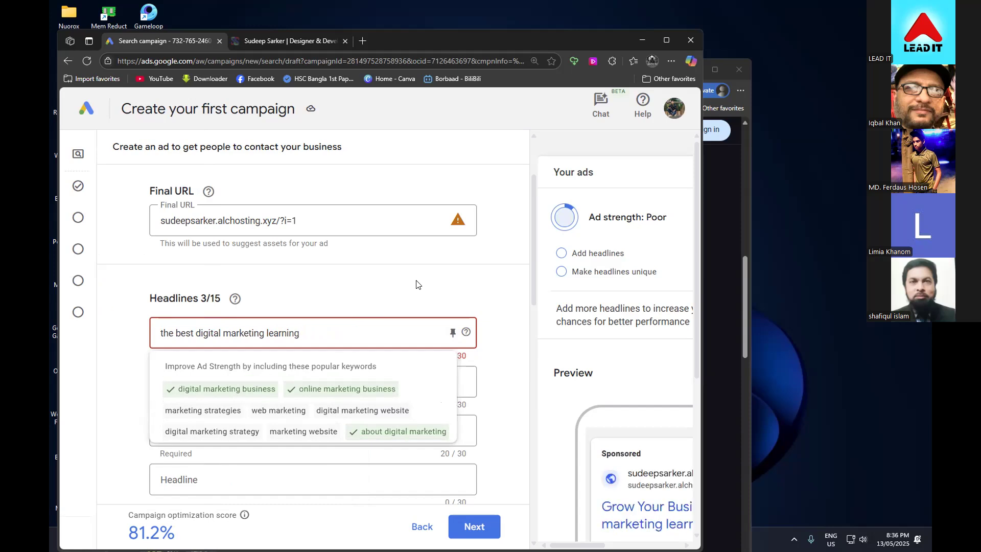
key("BackSpace")
key("BackSpace")
key("BackSpace")
key("BackSpace")
key("BackSpace")
key("BackSpace")
key("BackSpace")
key("BackSpace")
key("BackSpace")
key("BackSpace")
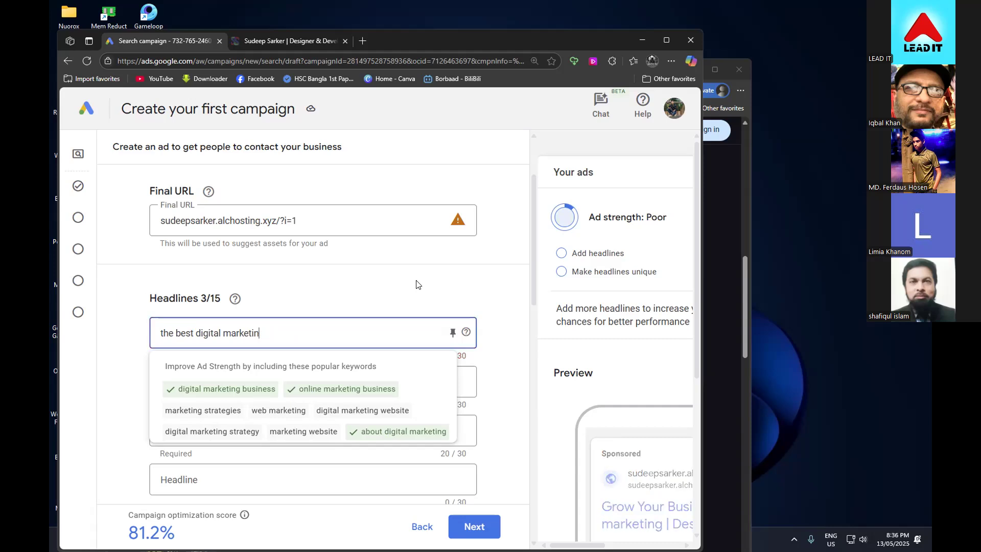
type("g")
- Append the word "platforn" to the end of the first headline, after "the best digital marketing"
key("Left")
key("Left")
key("Left")
key("Left")
key("Left")
key("Left")
key("Left")
key("Left")
key("Left")
key("Left")
key("Left")
key("Left")
key("Left")
key("Left")
key("Right")
key("Right")
key("Right")
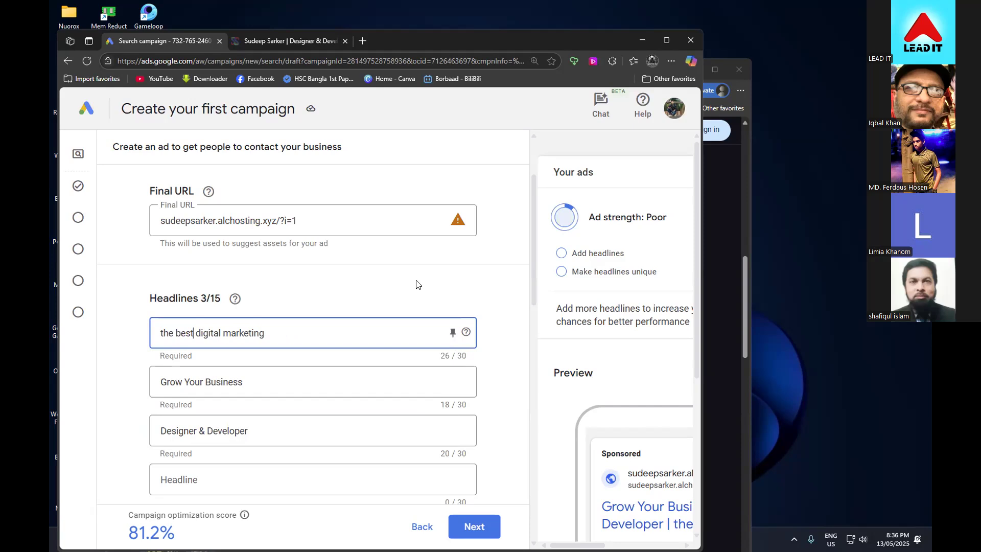
key("End")
key("BackSpace")
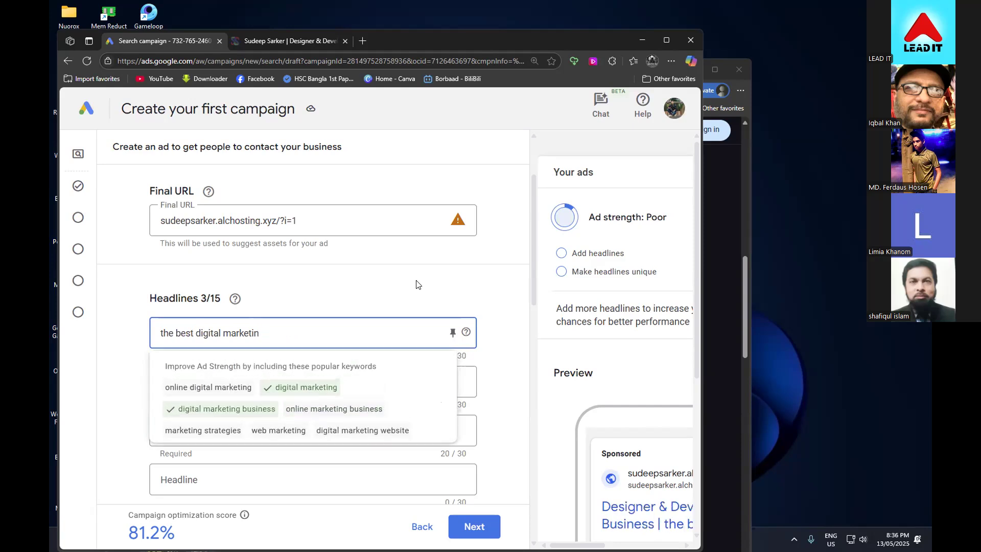
type("g ")
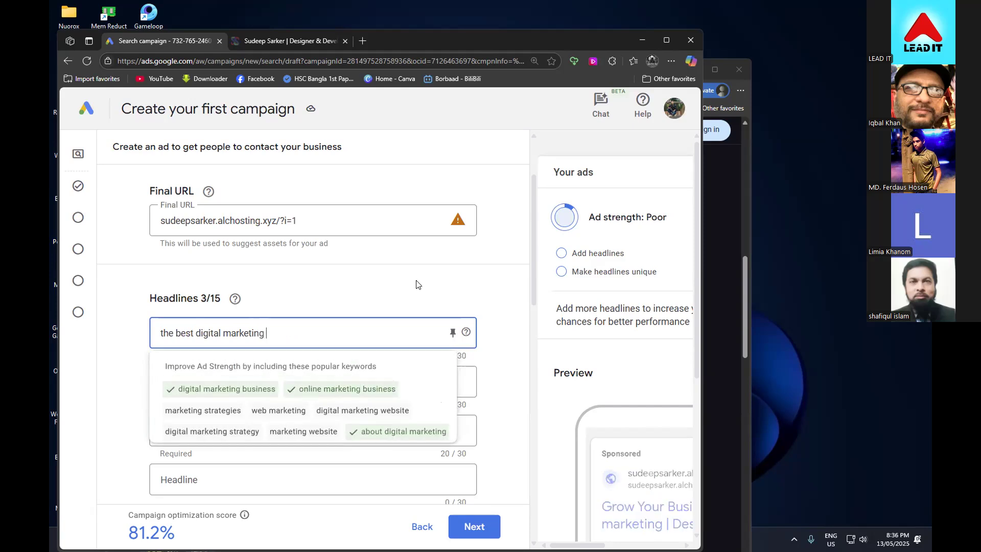
type("platform")
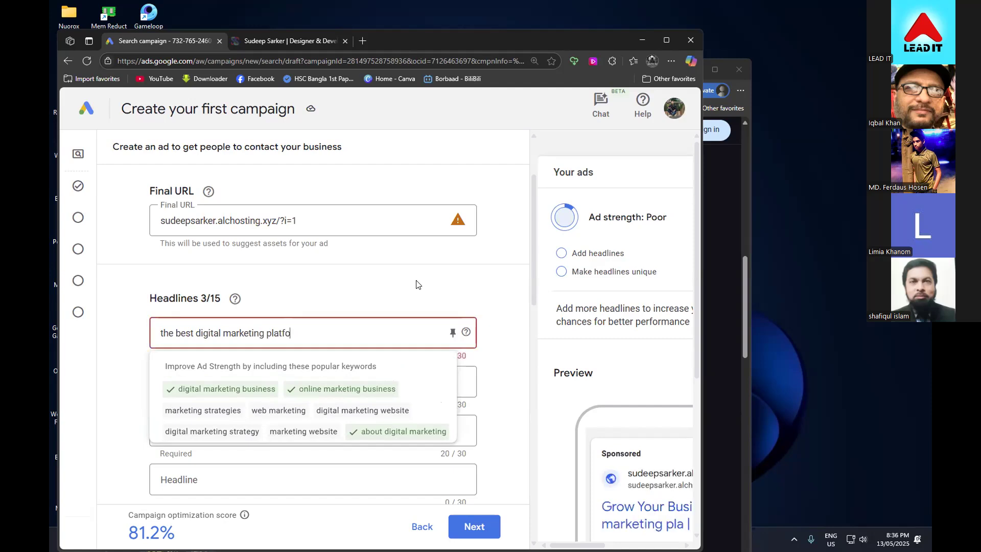
- Remove the word "the" from the start of the first headline
key("Left")
key("Left")
key("Left")
key("Left")
key("Left")
key("Left")
key("Left")
key("Left")
key("Left")
key("Left")
key("Left")
key("Left")
key("Left")
key("Left")
key("Left")
key("Left")
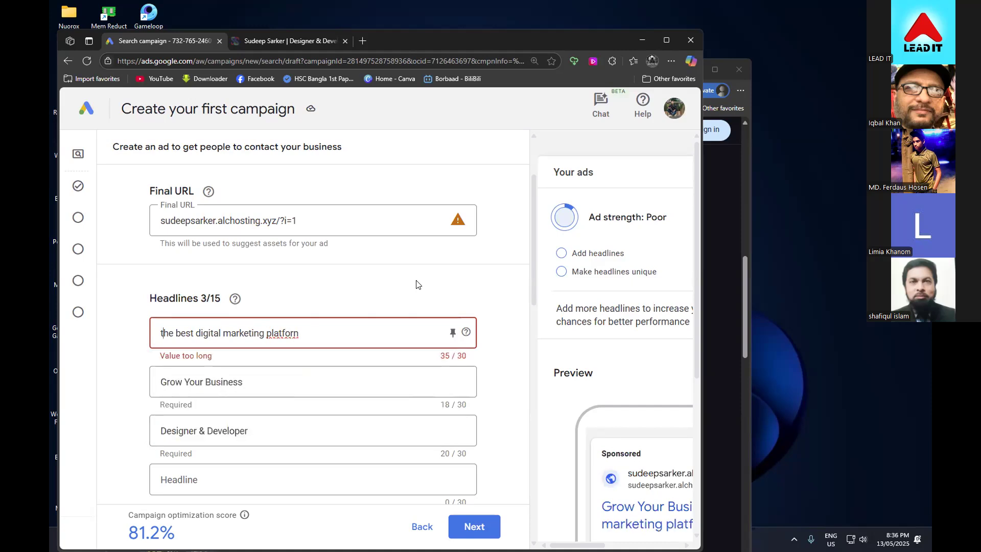
key("Right")
key("BackSpace")
key("BackSpace")
key("BackSpace")
key("BackSpace")
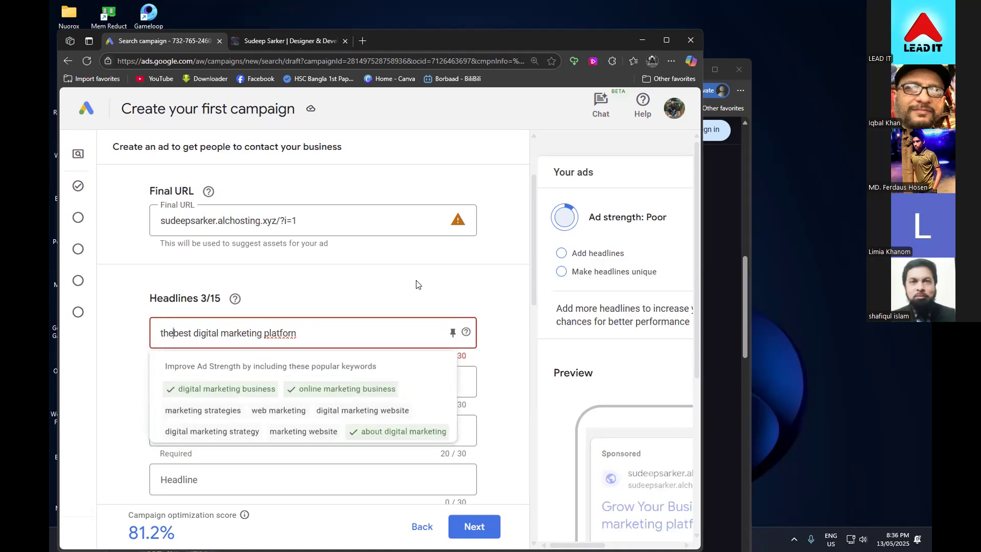
- Remove the word "best" so the first headline starts with "digital marketing"
key("Right")
key("Right")
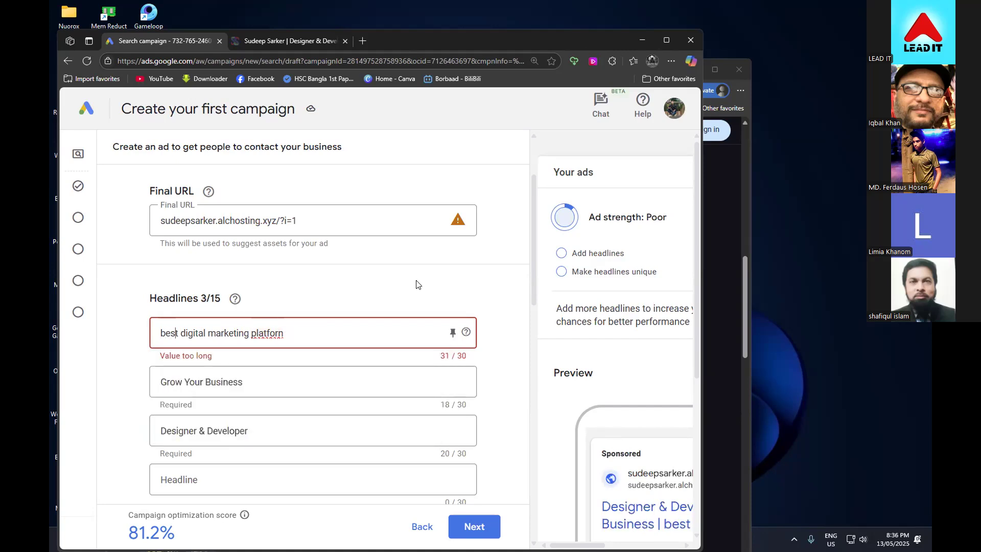
key("Right")
key("Delete")
key("BackSpace")
key("BackSpace")
key("BackSpace")
key("BackSpace")
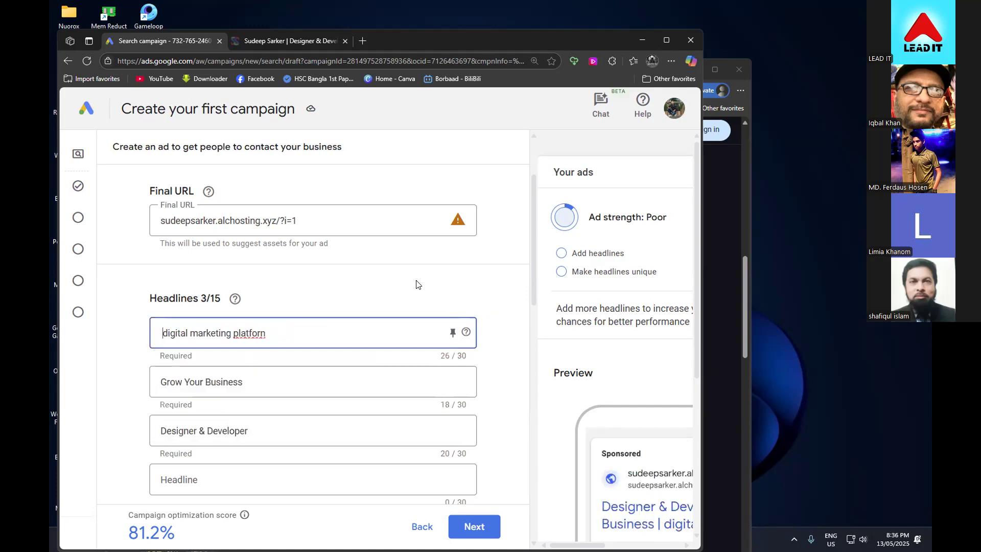
- Correct the misspelled last word of the first headline to "platform" using the browser's spelling suggestion
right_click(229, 333)
left_click(238, 334)
right_click(237, 334)
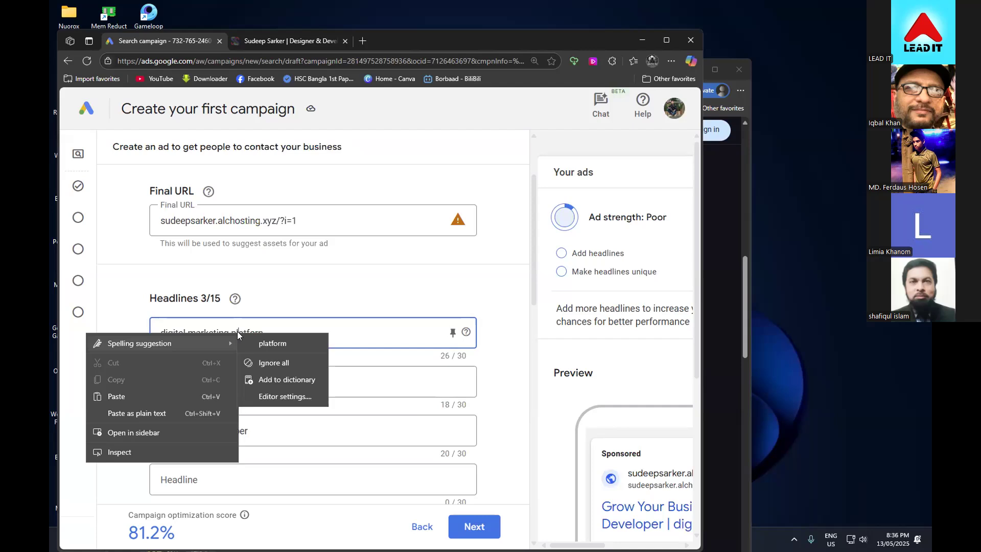
left_click(266, 343)
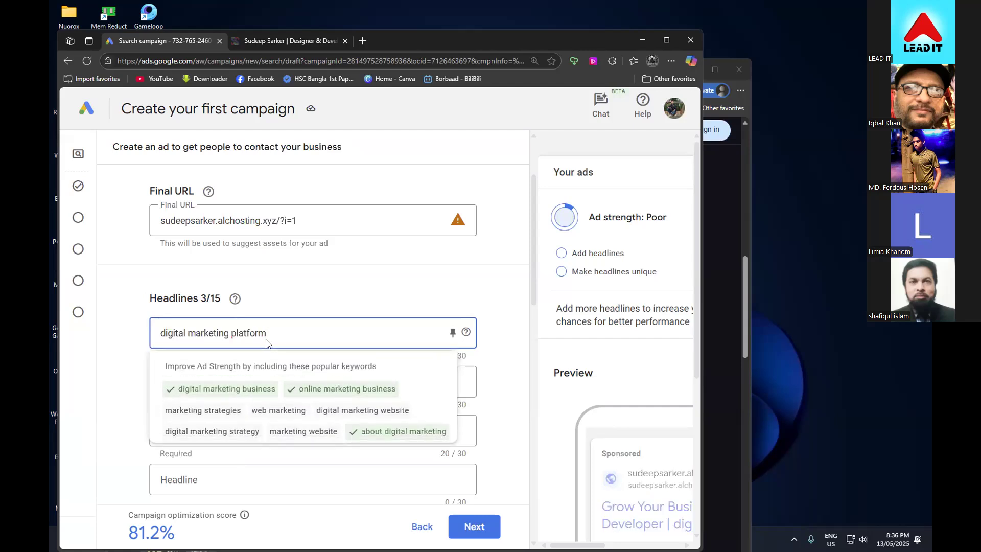
left_click(115, 428)
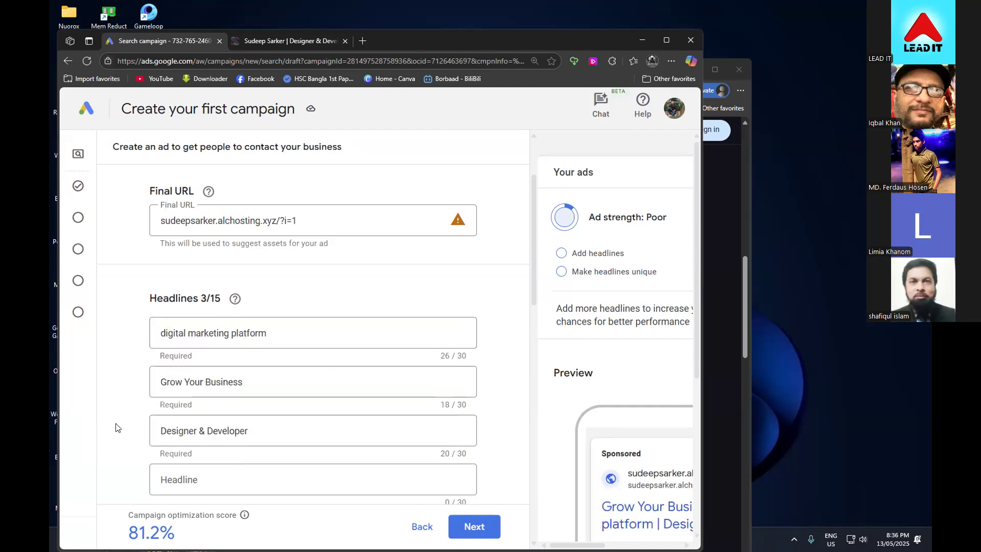
- Examine the popular keywords suggested for the second headline and their searches in the last 30 days
left_click(248, 372)
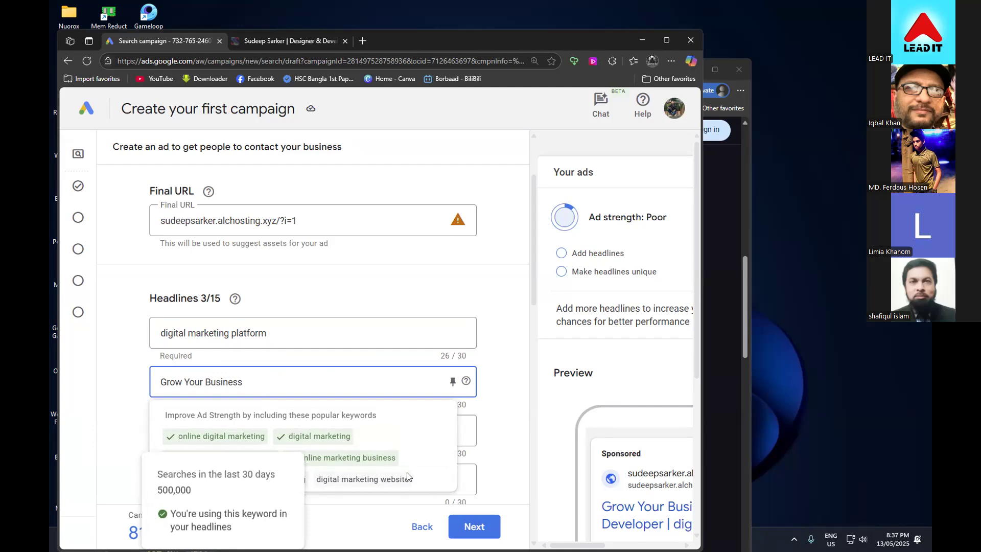
double_click(415, 482)
left_click_drag(418, 475, 228, 465)
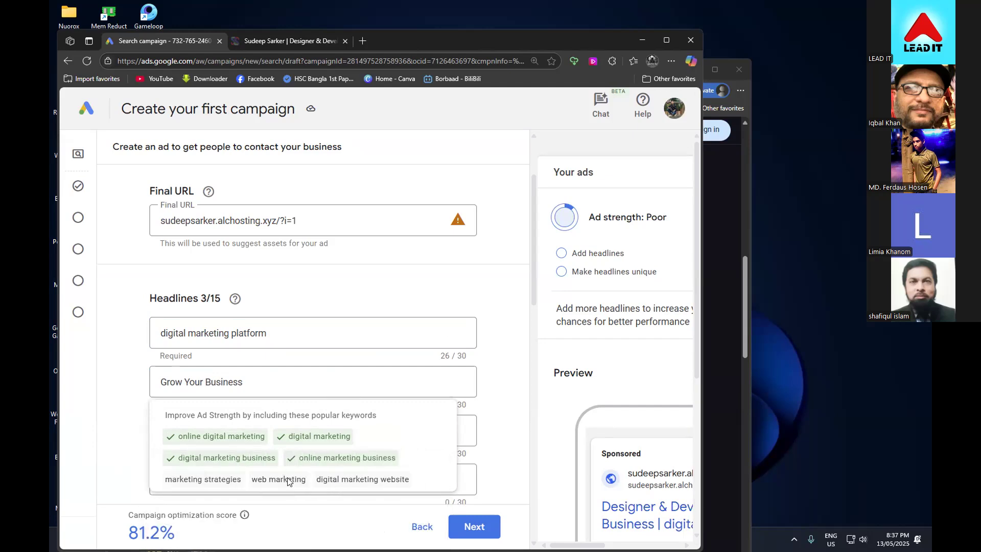
mouse_move(223, 478)
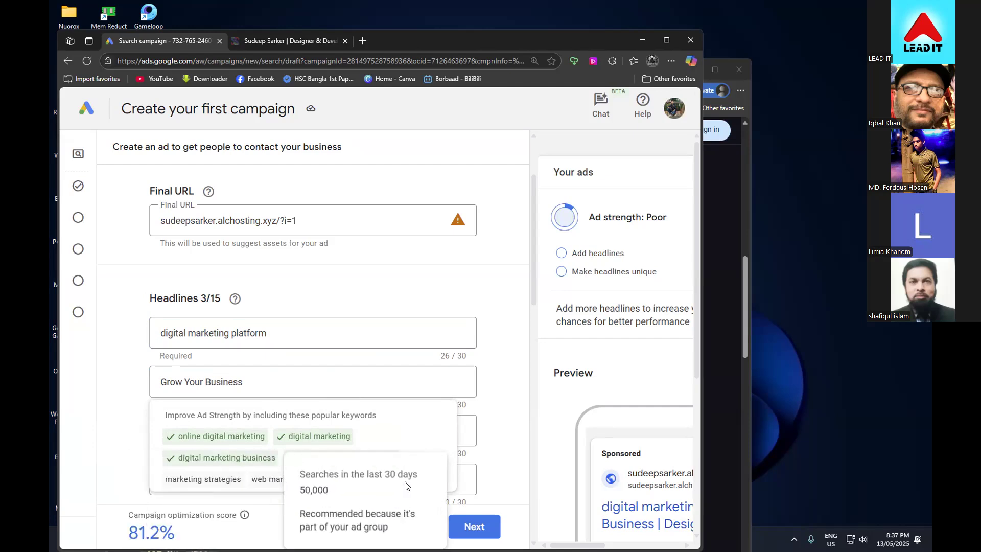
left_click_drag(333, 488, 160, 476)
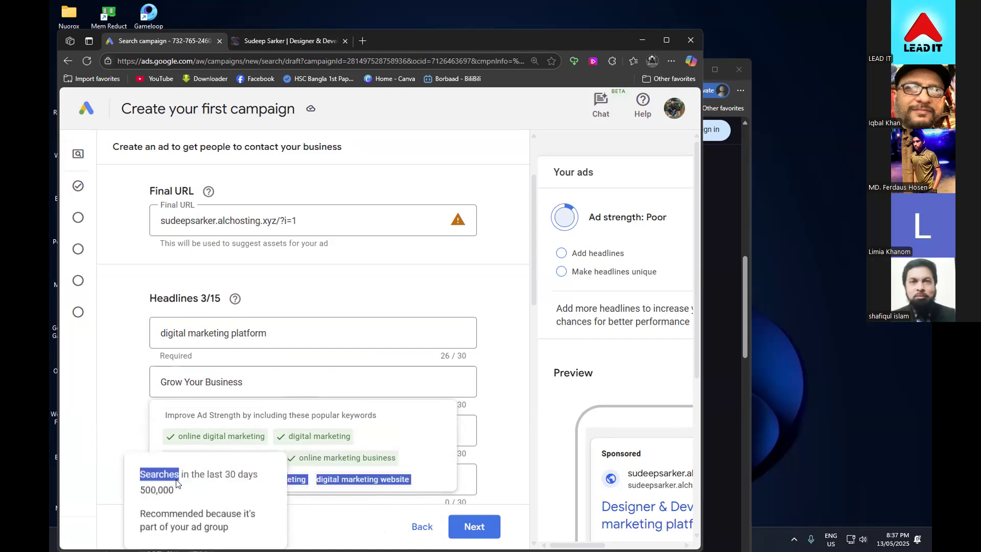
left_click(131, 428)
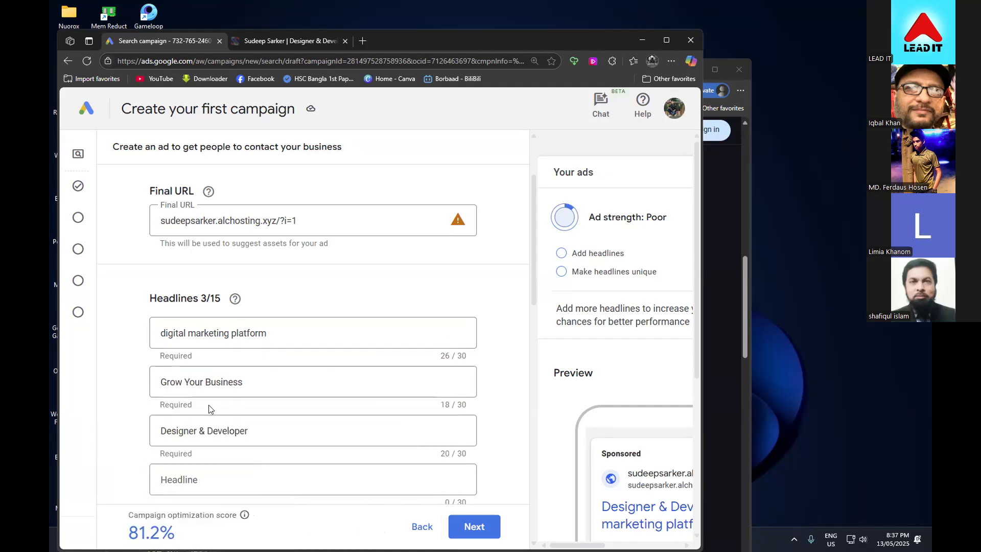
- Begin the fourth headline with the brand name "LeadIT" followed by "best"
scroll(496, 382, "down", 2)
scroll(495, 383, "down", 1)
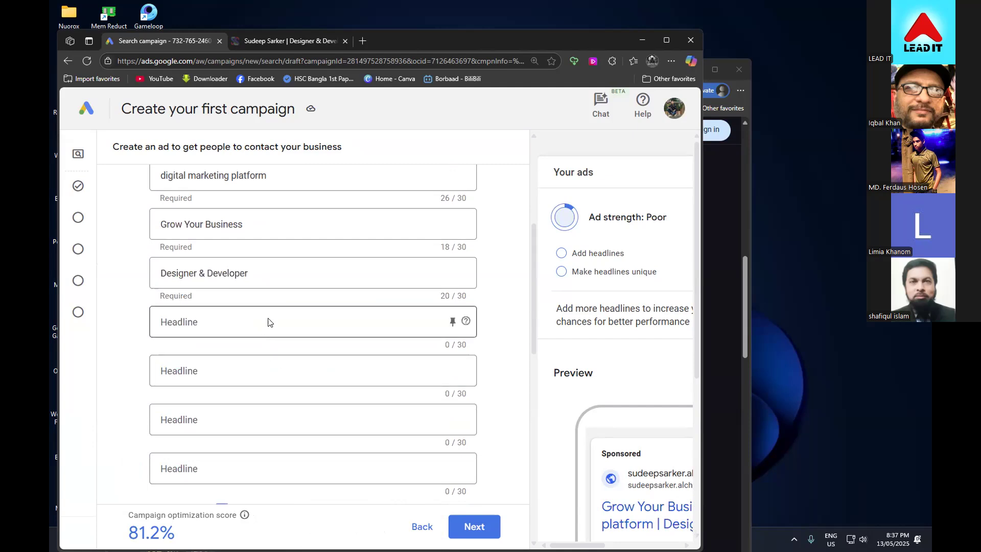
left_click(198, 325)
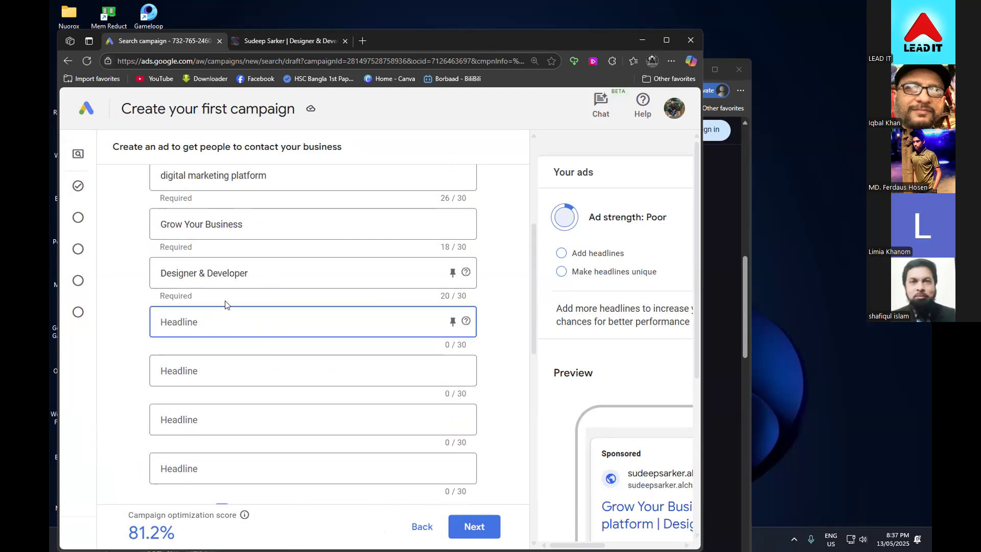
type("Ler")
key("BackSpace")
key("BackSpace")
key("BackSpace")
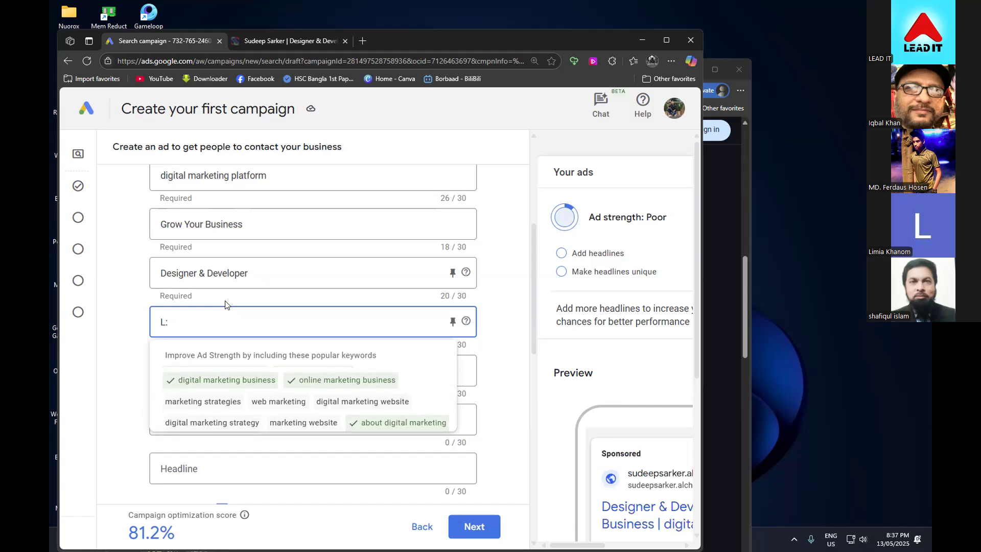
type("it")
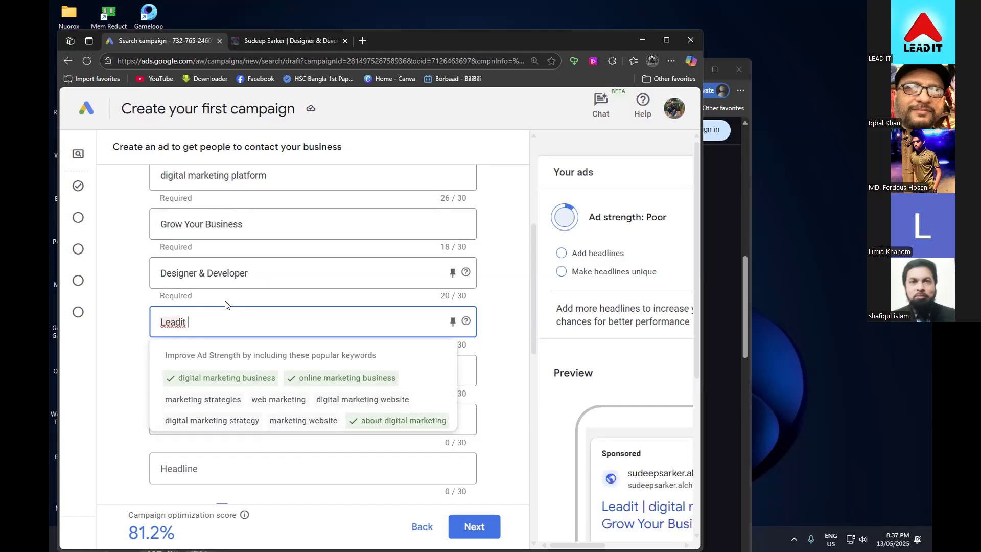
key("BackSpace")
key("BackSpace")
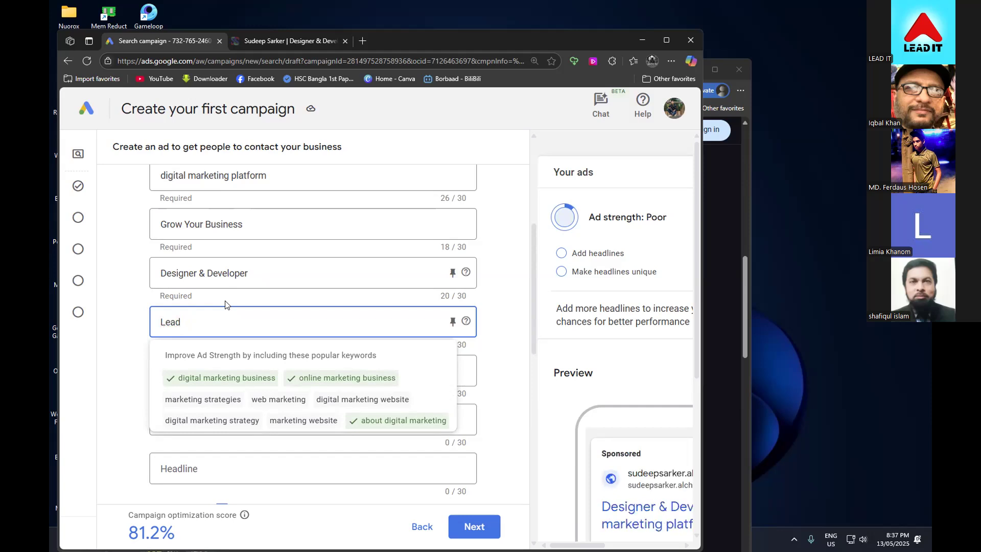
type("IT best best ma")
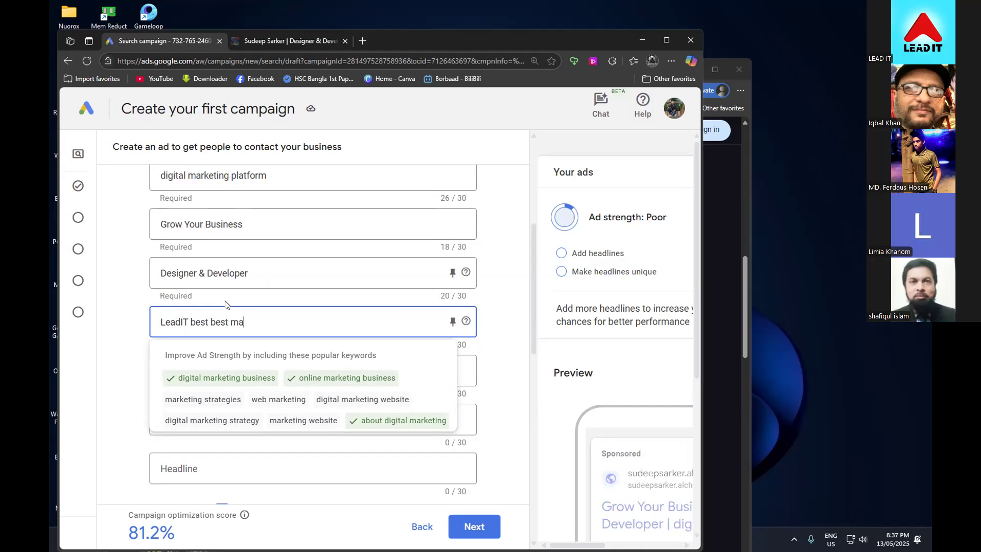
- Drop the repeated "best" and complete the fourth headline as "LeadIT best marketing Stregegies"
key("BackSpace")
key("BackSpace")
key("BackSpace")
key("BackSpace")
key("BackSpace")
key("BackSpace")
key("BackSpace")
key("BackSpace")
key("BackSpace")
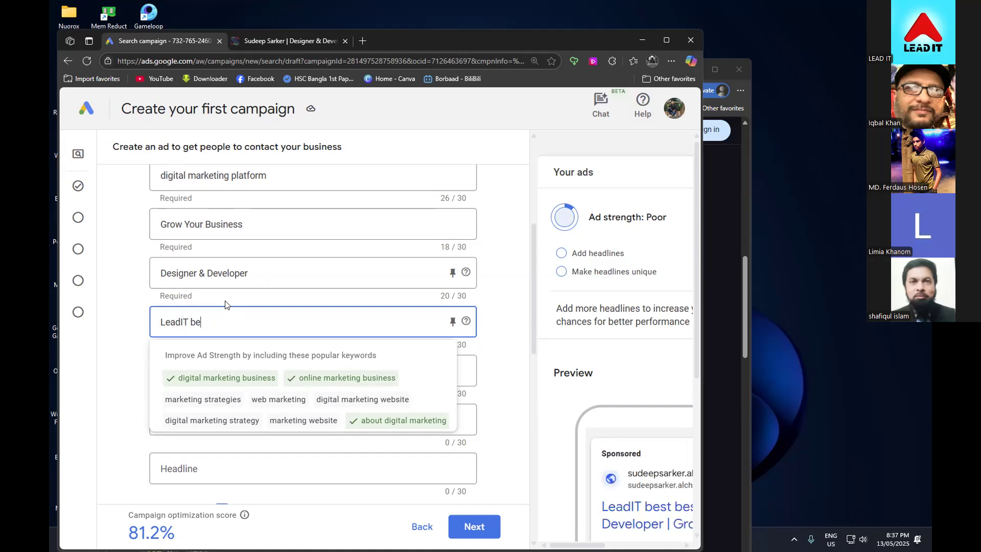
type("st marketing Str")
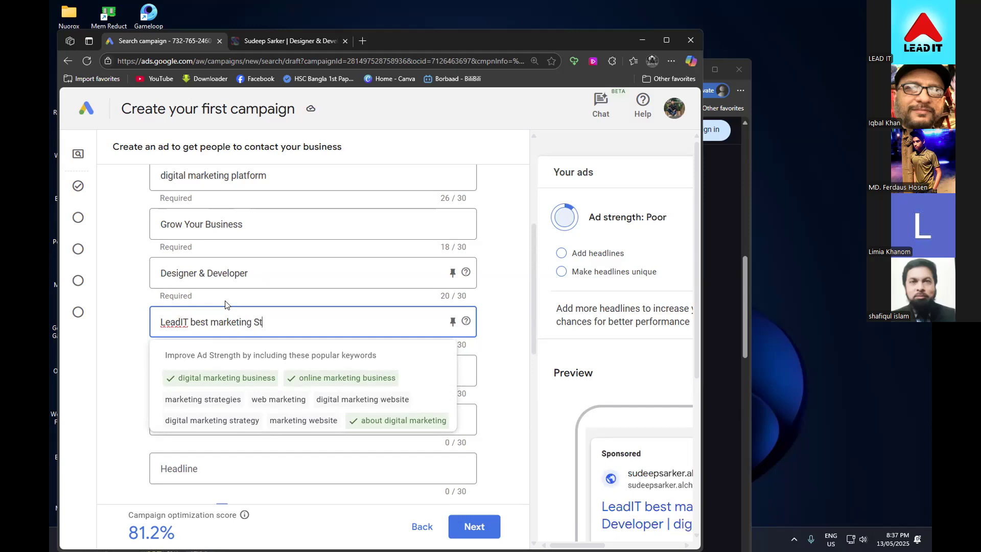
type("egegies")
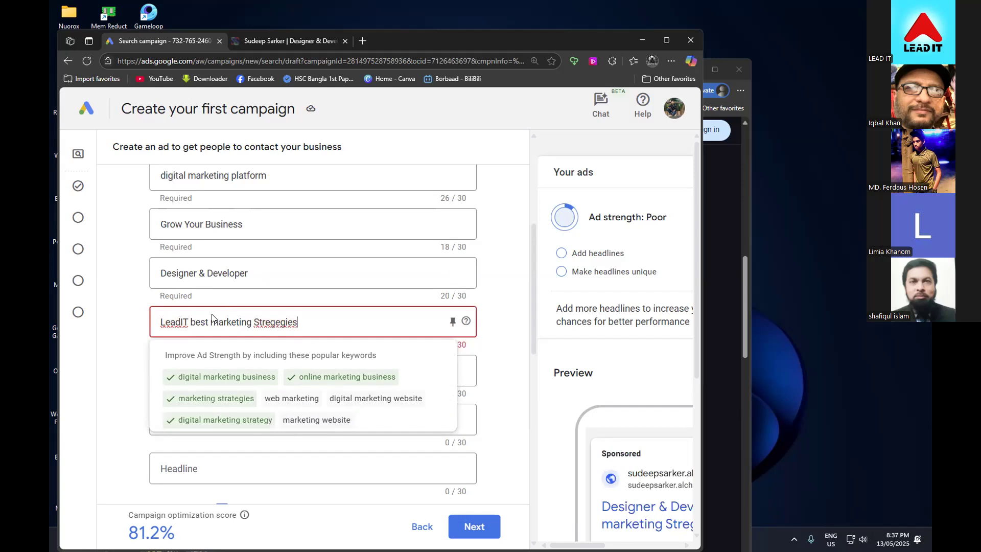
- Remove the word "best" from the fourth headline to shorten it
key("BackSpace")
key("BackSpace")
key("BackSpace")
key("BackSpace")
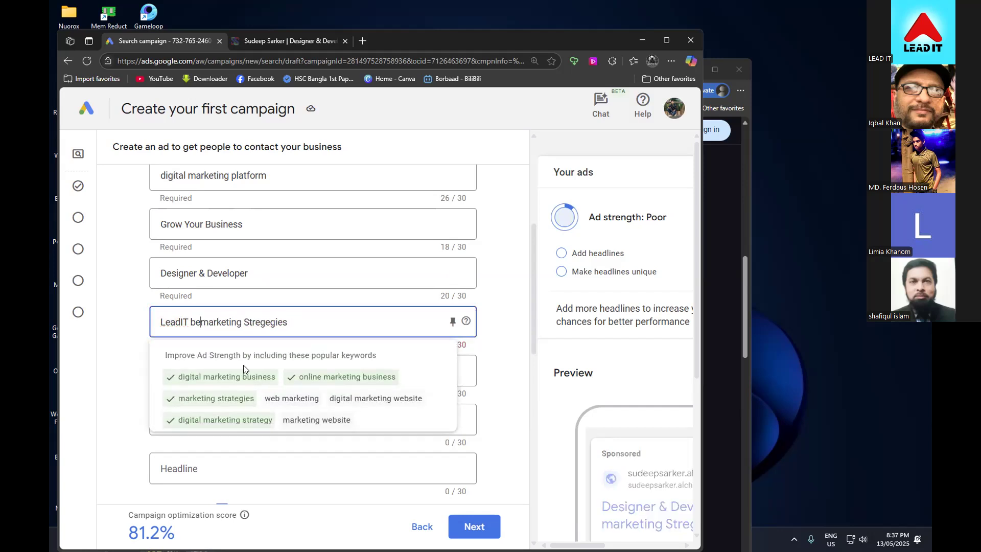
key("BackSpace")
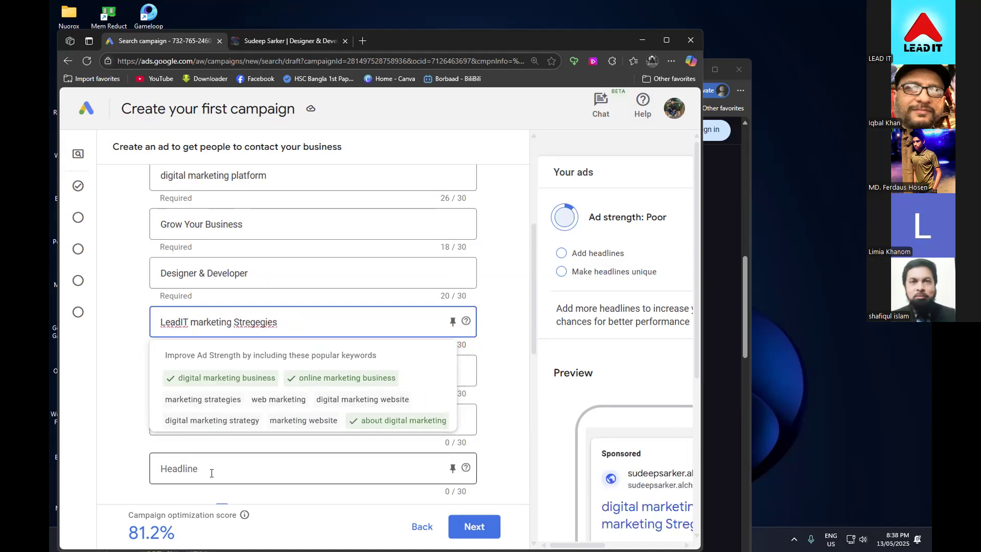
- Correct the misspelled last word of the fourth headline to "Strategies" using the browser's spelling suggestion
right_click(269, 322)
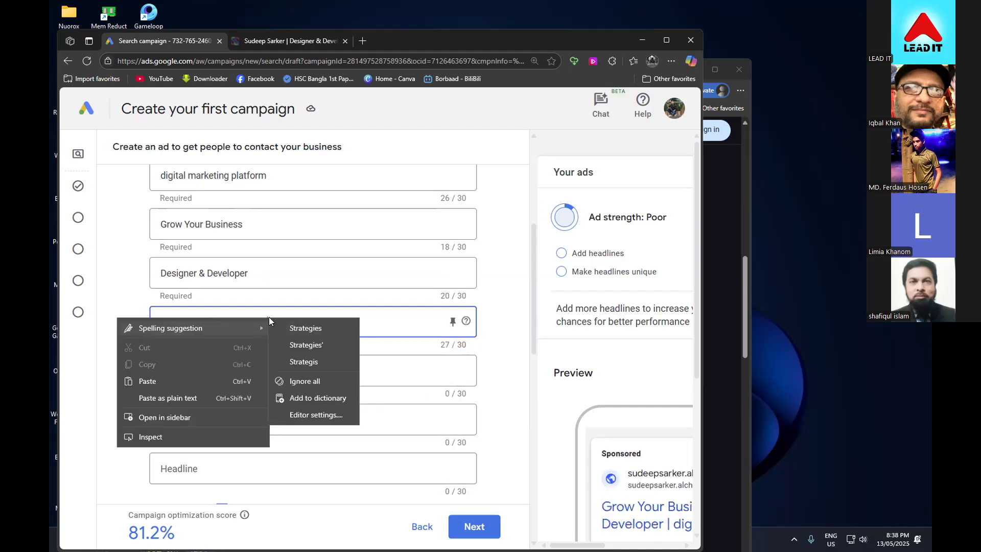
left_click(305, 327)
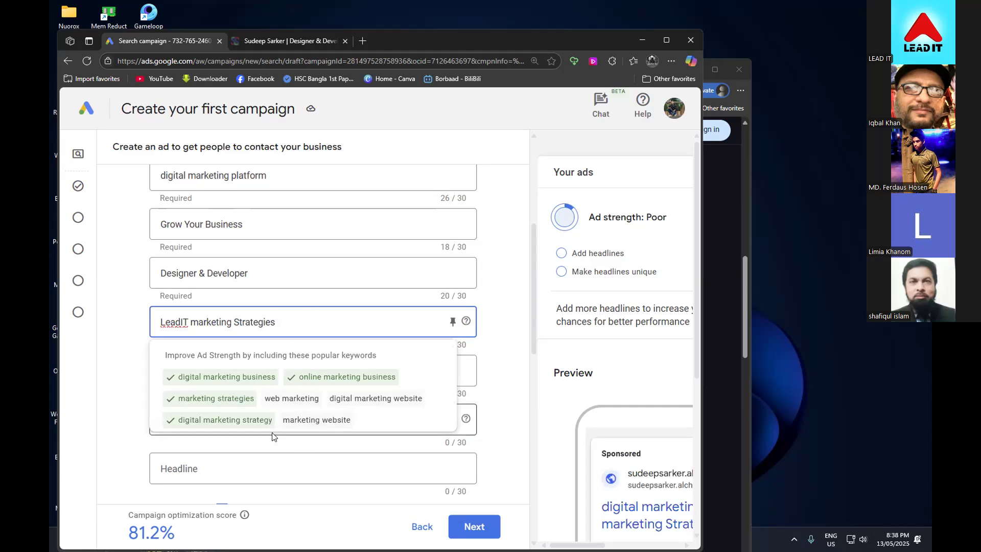
mouse_move(289, 421)
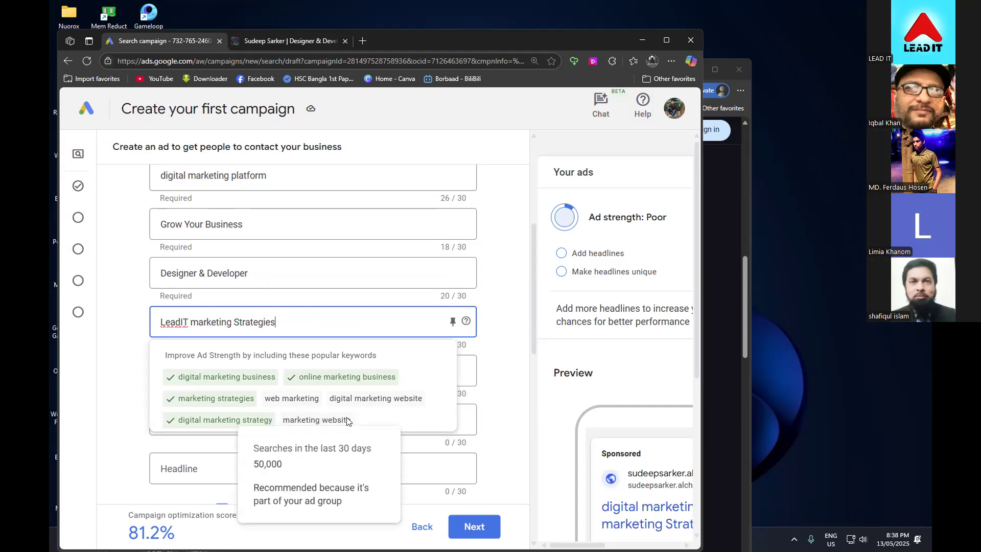
left_click(132, 354)
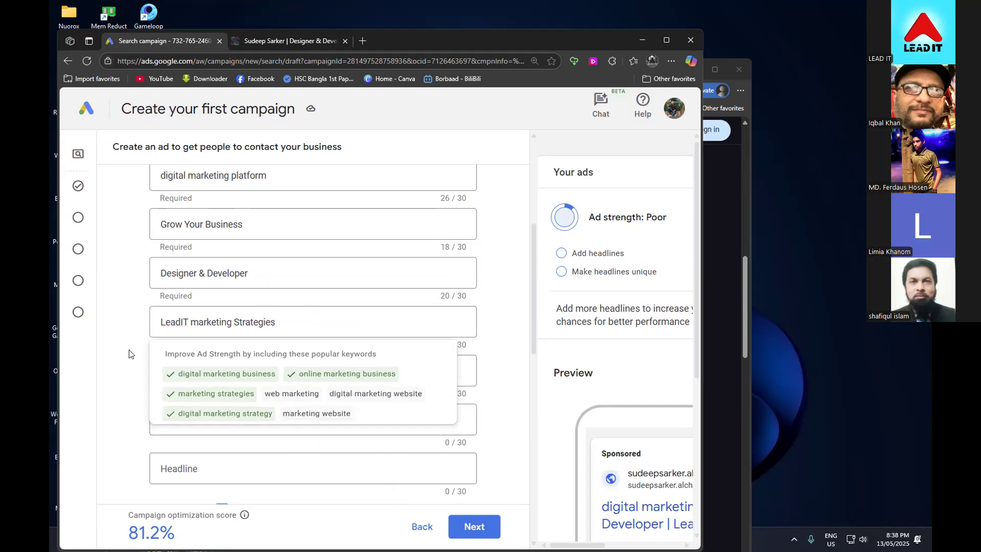
left_click(202, 362)
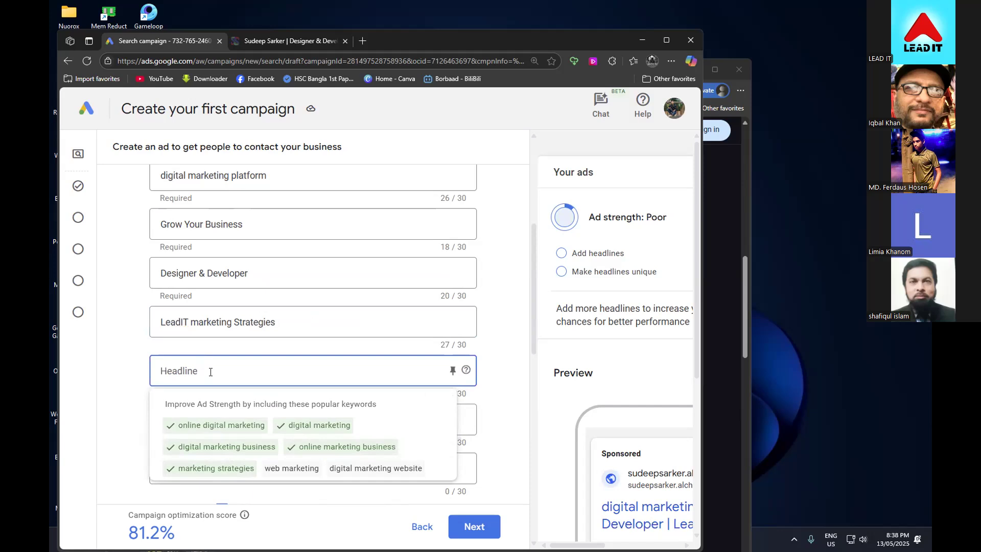
scroll(211, 372, "down", 1)
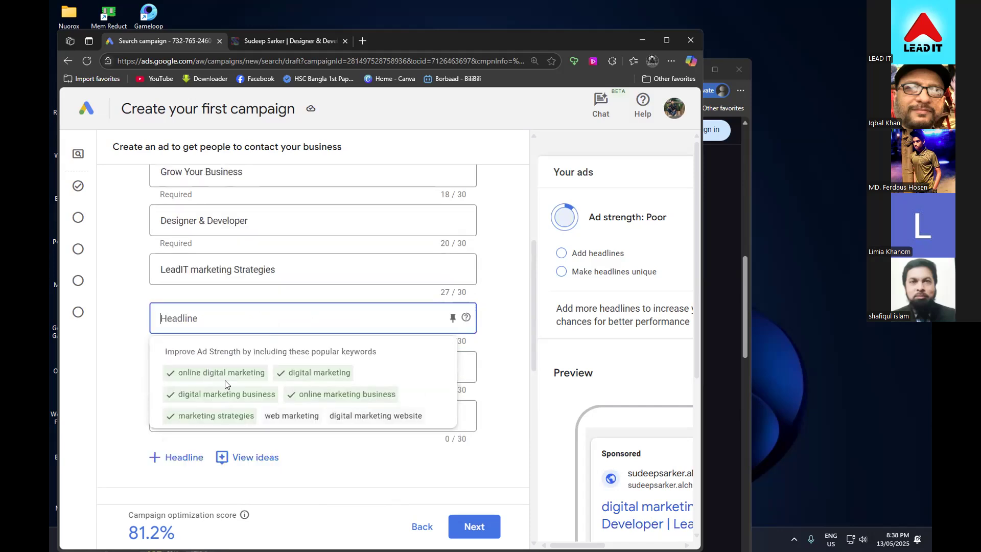
left_click(234, 321)
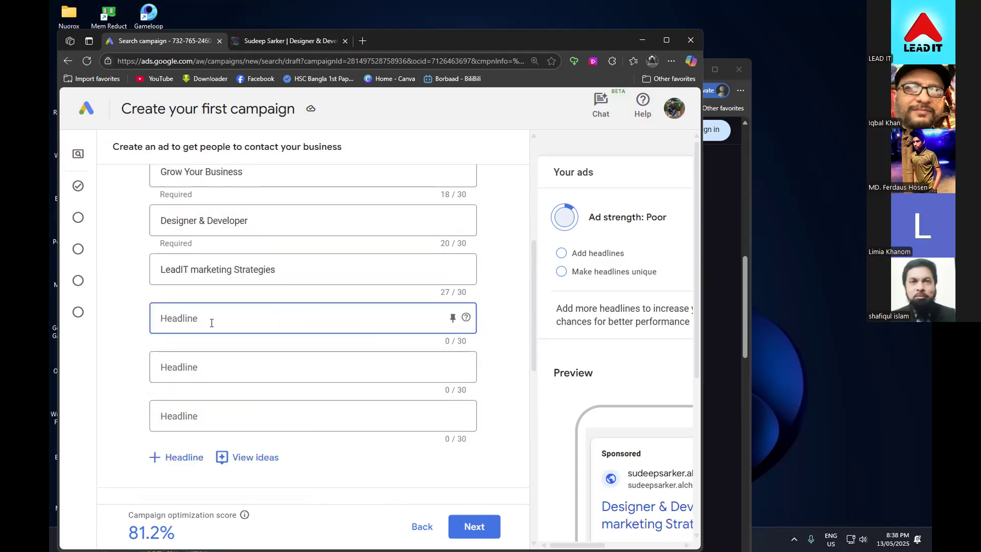
left_click(210, 321)
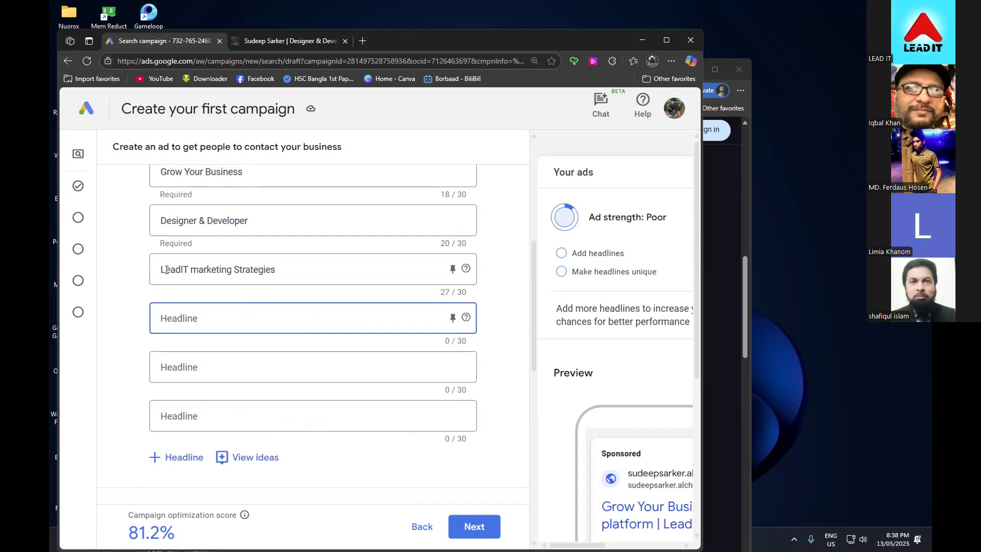
scroll(174, 270, "up", 1)
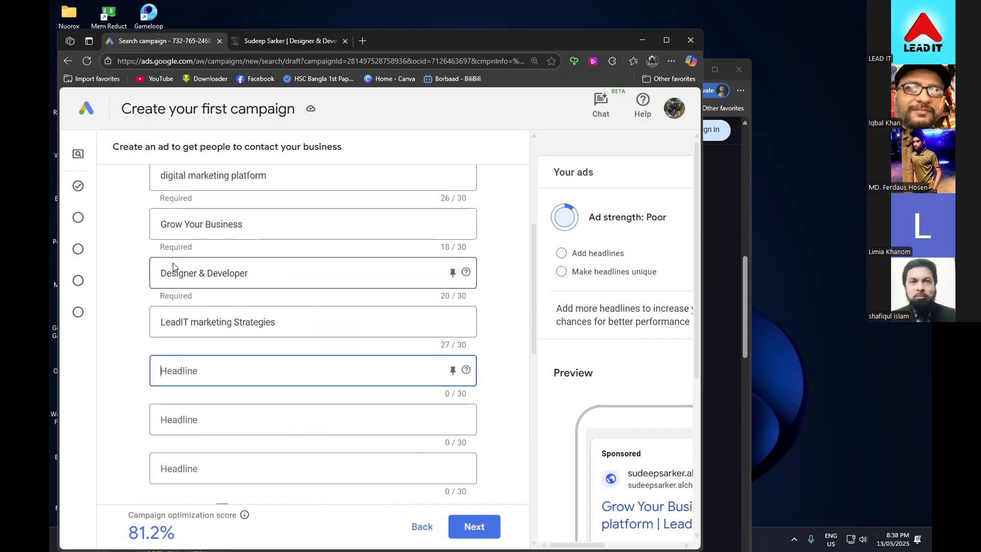
- Replace the second headline "Grow Your Business" with "Wordpress digital marketing webbsite"
left_click(263, 226)
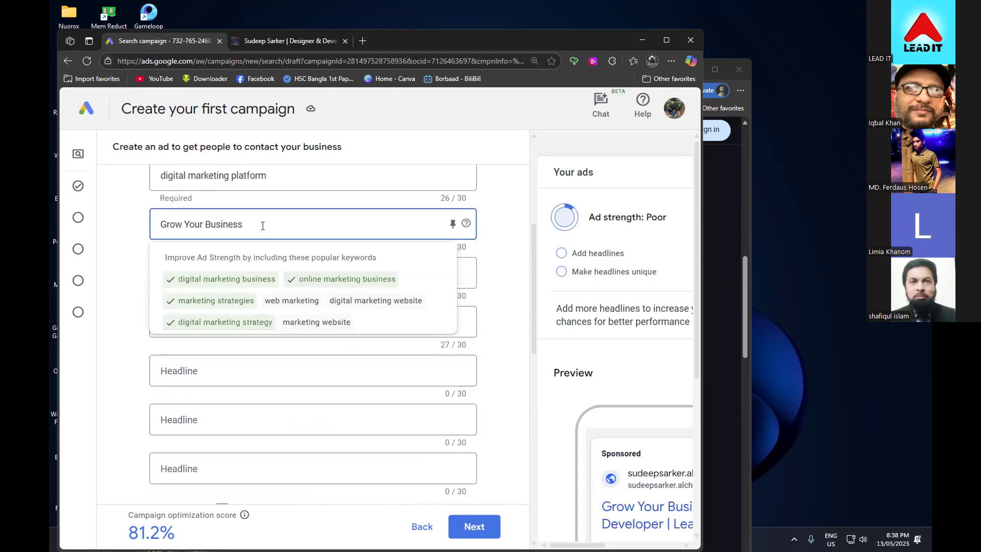
triple_click(217, 227)
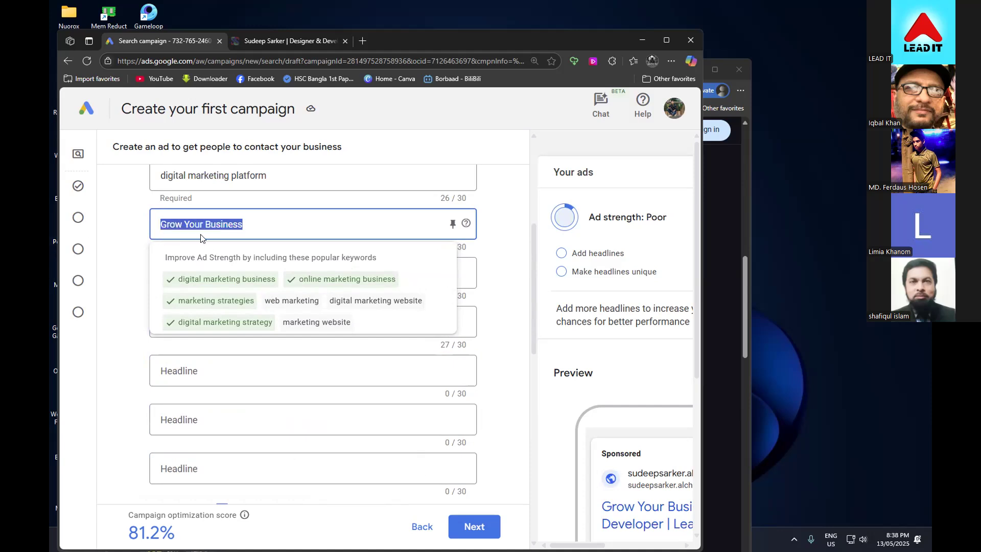
type("W")
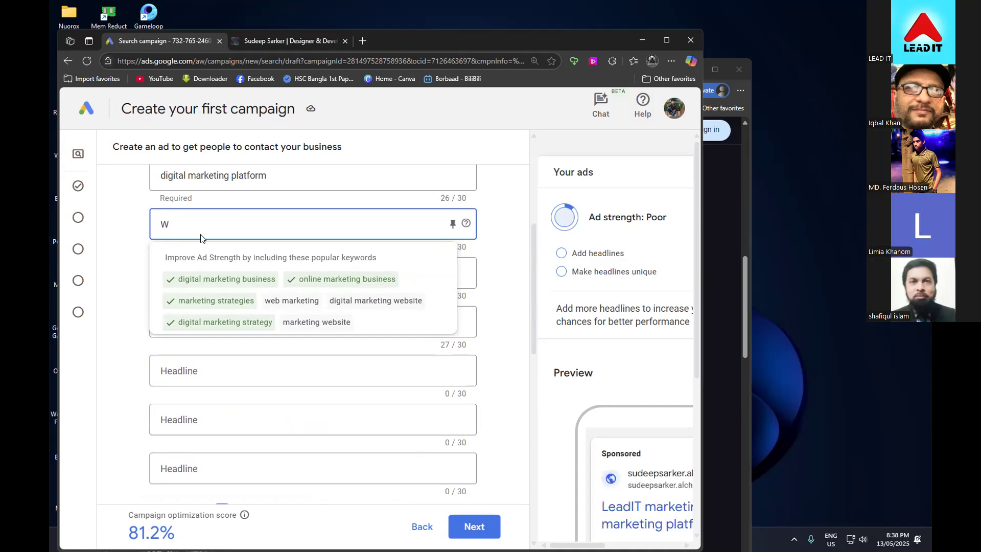
type("ordpr")
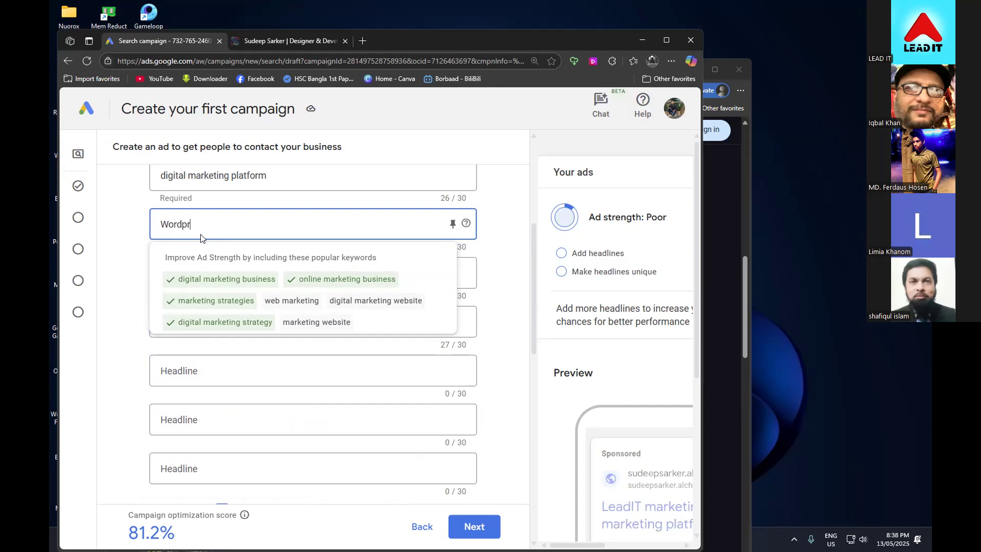
type("ess digital")
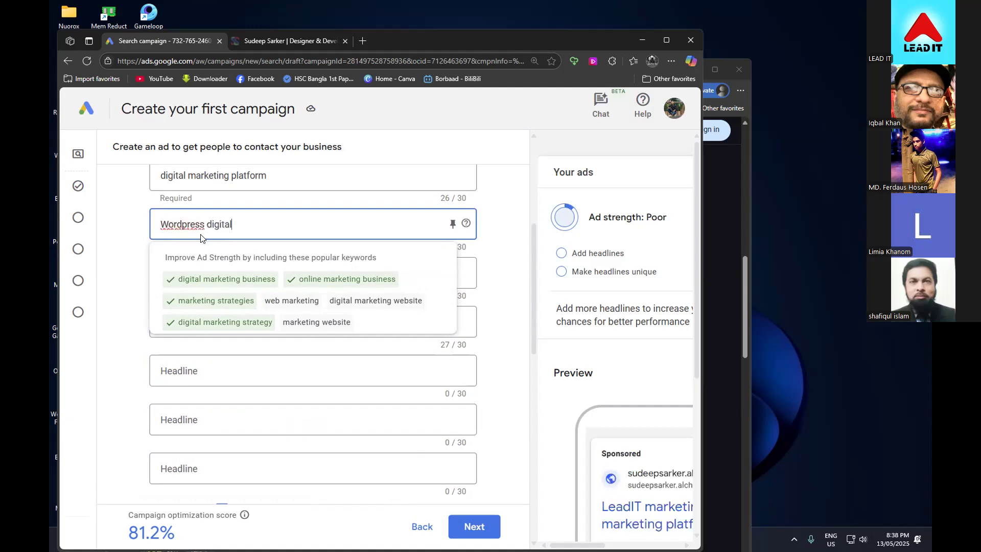
type(" marke")
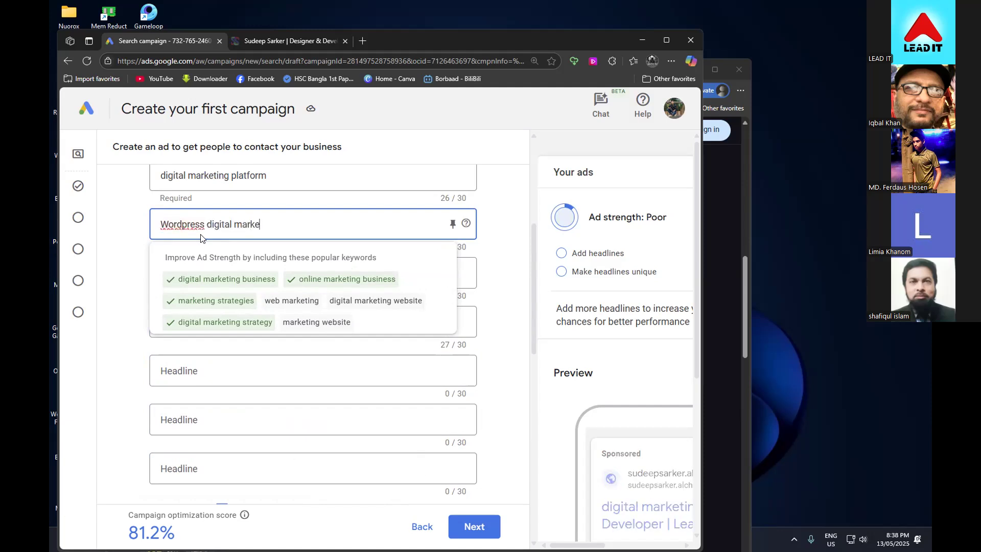
type("ting websi")
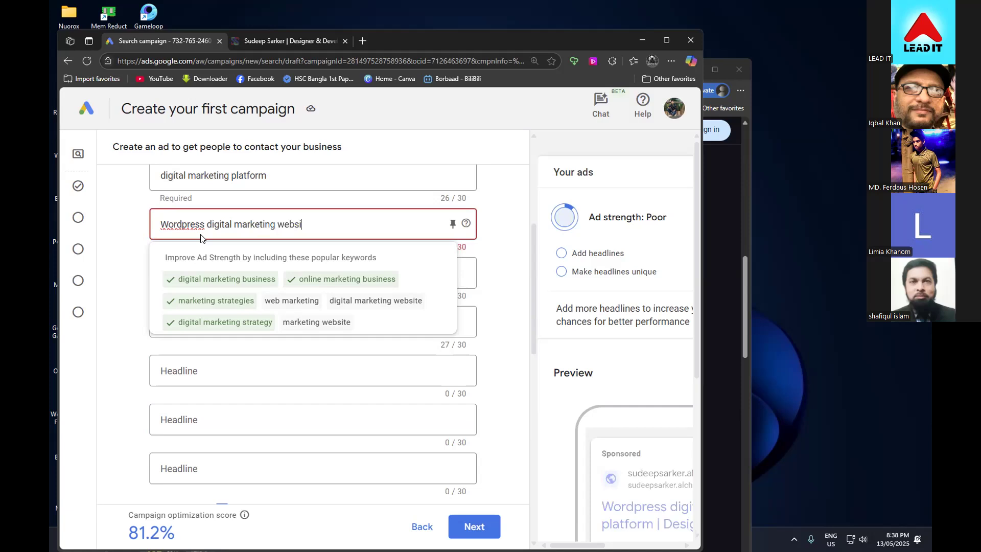
type("bsite")
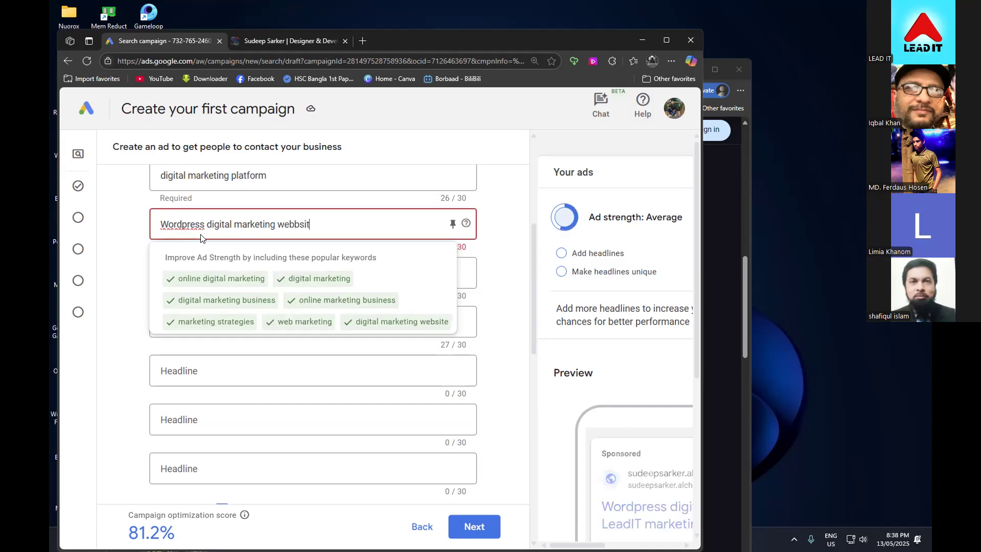
- Correct the second headline's last word to "website" and its first word to "WordPress"
key("BackSpace")
key("BackSpace")
key("BackSpace")
key("BackSpace")
key("BackSpace")
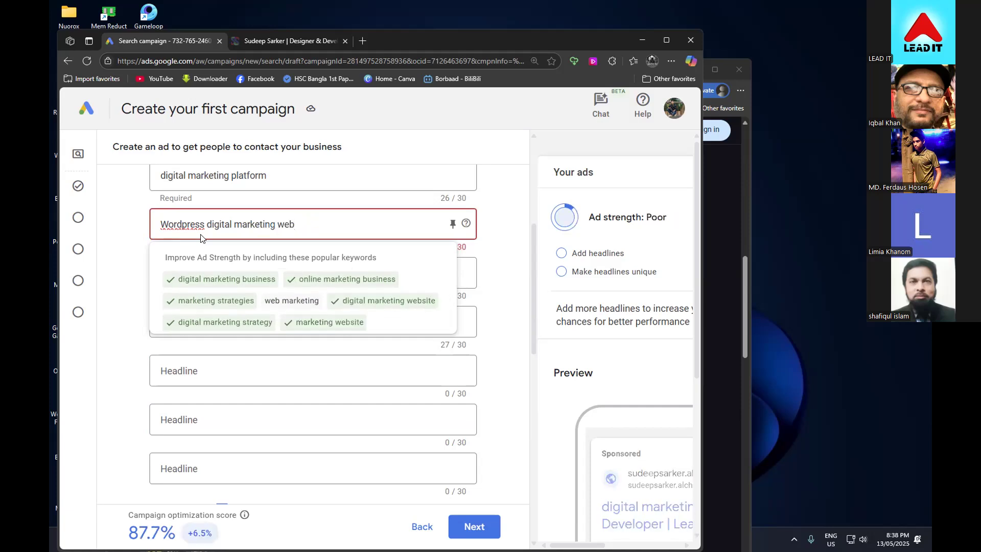
type("bs")
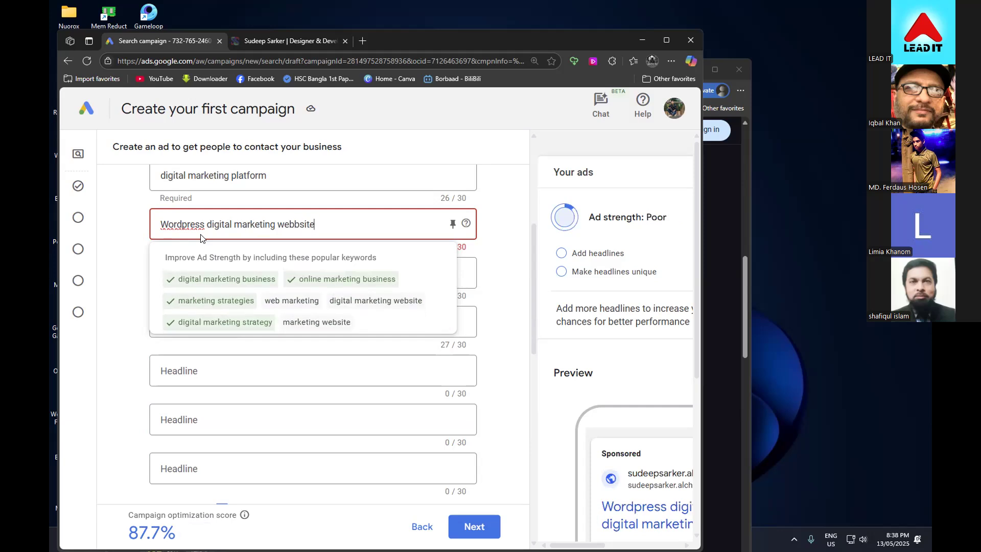
key("BackSpace")
type("site")
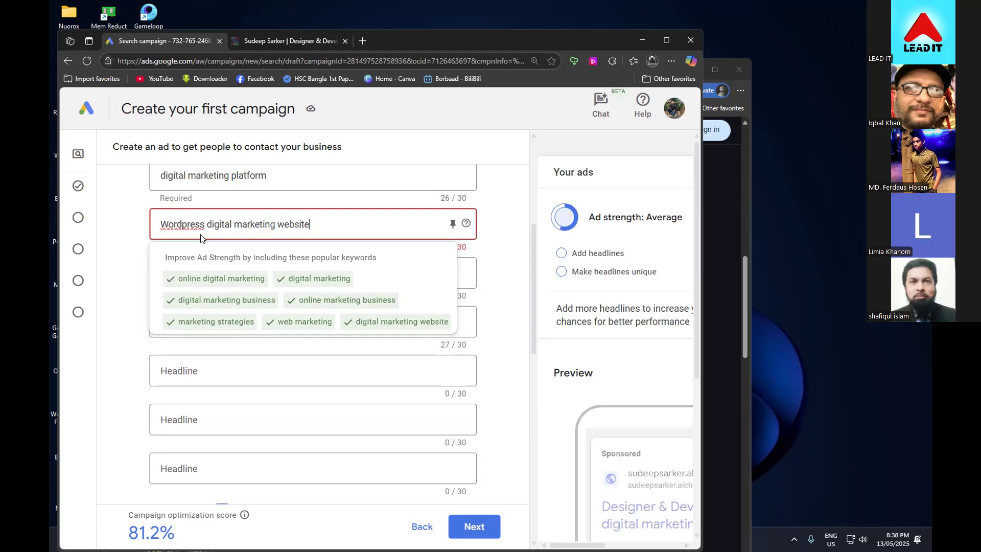
right_click(194, 225)
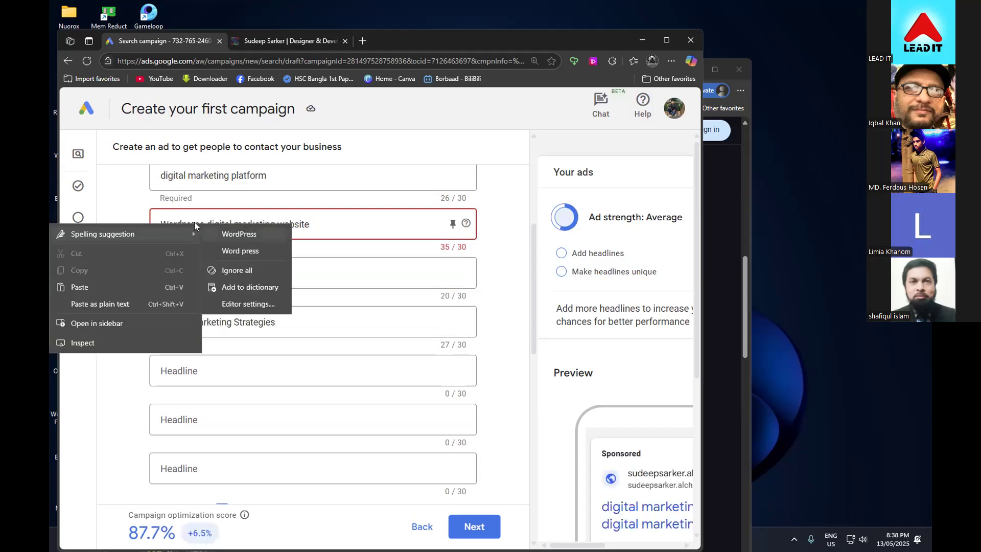
left_click(229, 234)
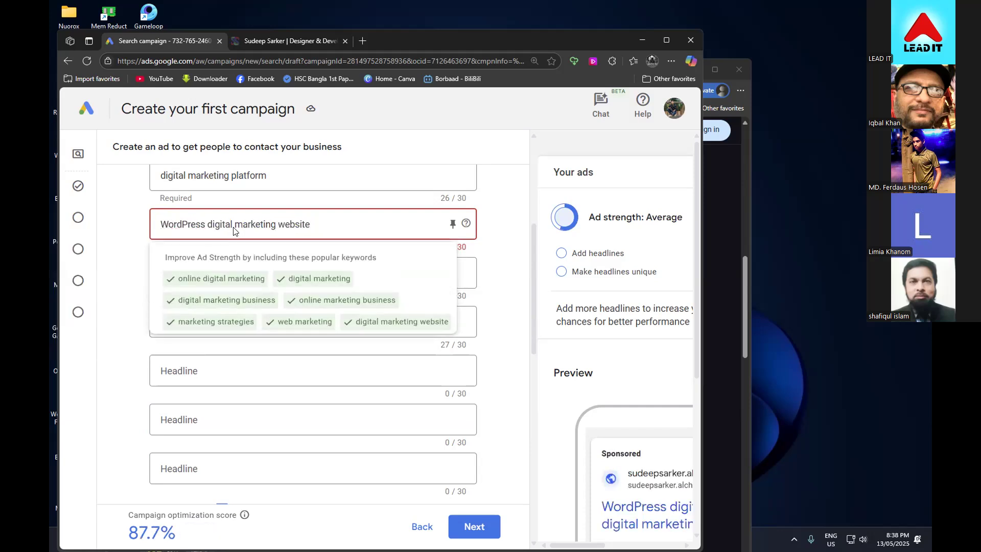
- Remove the word "digital" from the second headline so it reads "WordPress marketing website"
left_click(231, 223)
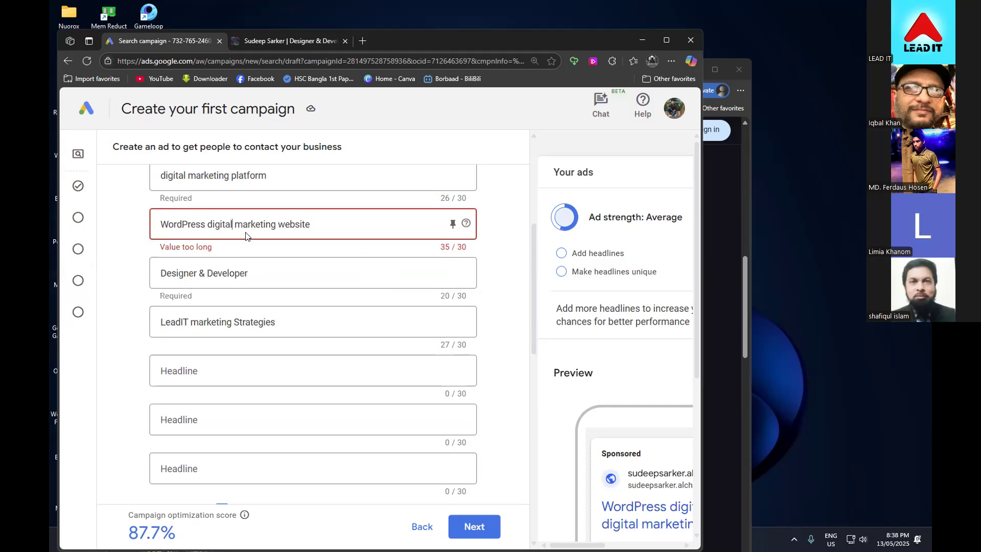
key("BackSpace")
key("BackSpace")
key("BackSpace")
key("BackSpace")
key("BackSpace")
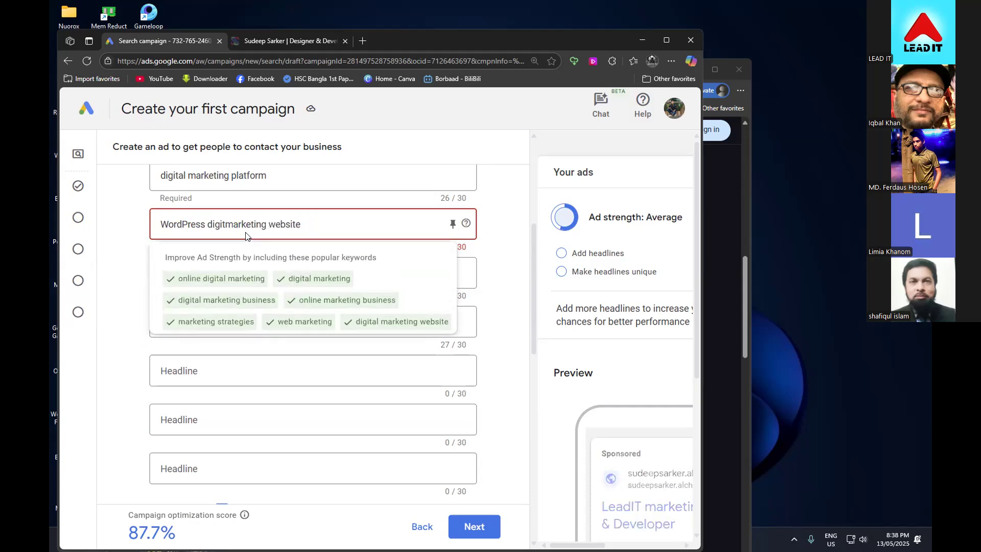
key("BackSpace")
key("BackSpace")
key("BackSpace")
left_click(287, 224)
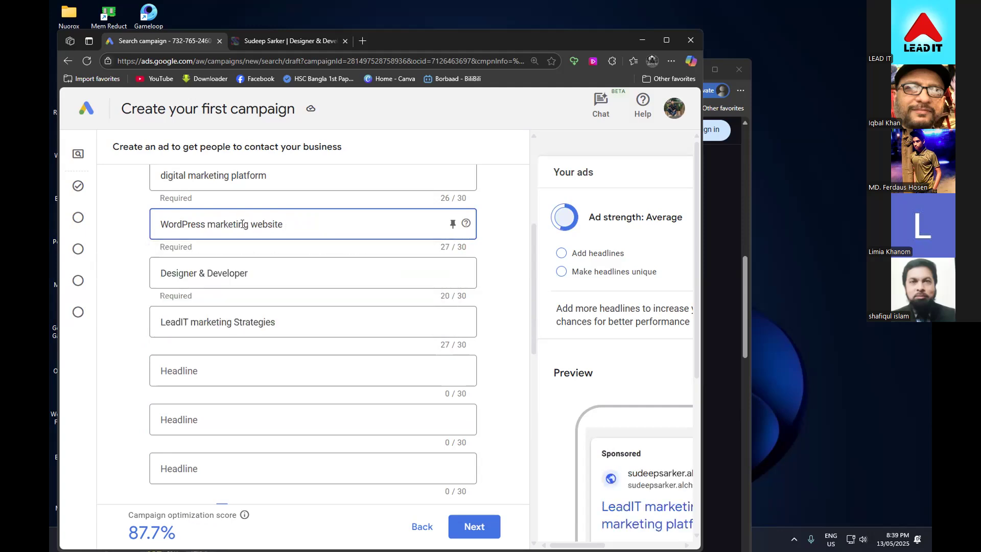
left_click(308, 226)
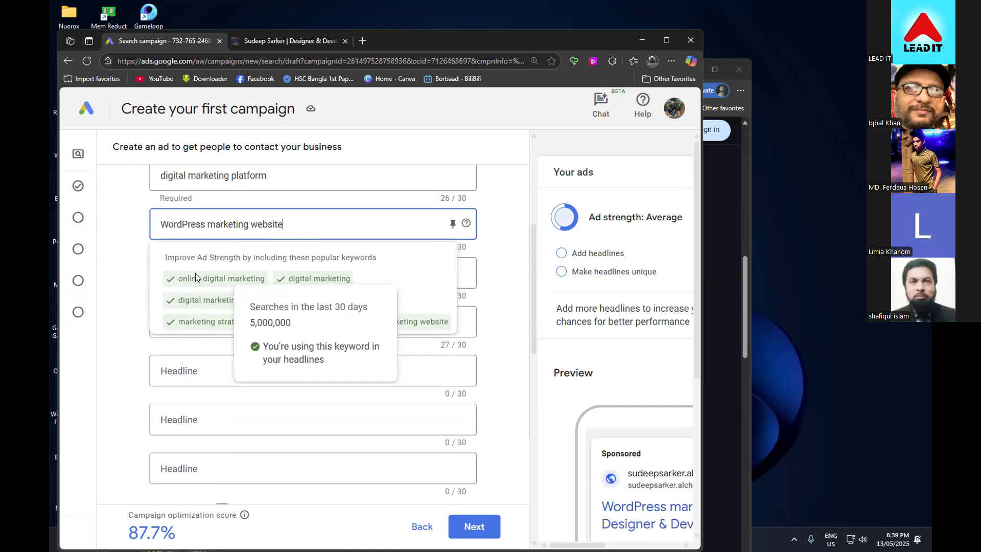
left_click(125, 347)
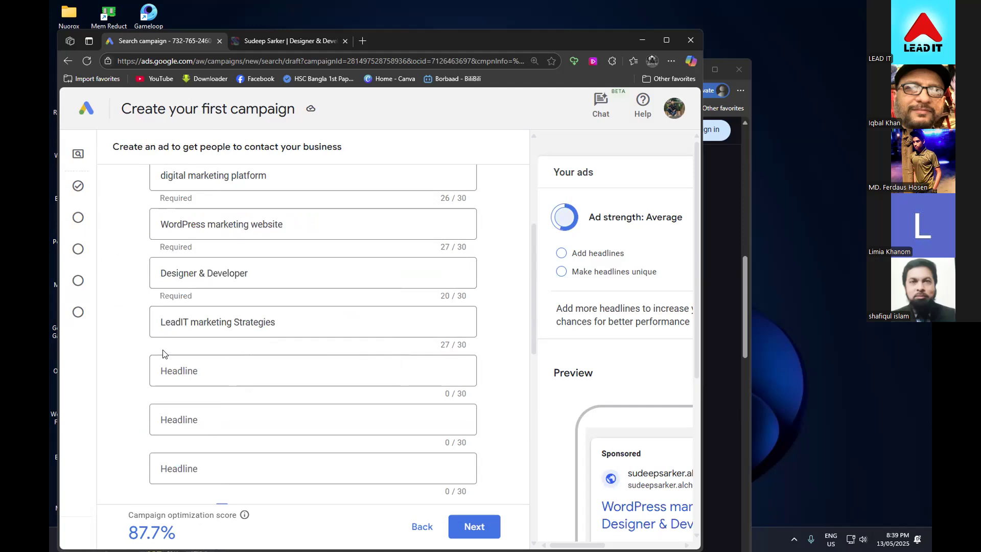
- Fill the fifth headline with the suggested idea "Grow Your Business"
left_click(247, 359)
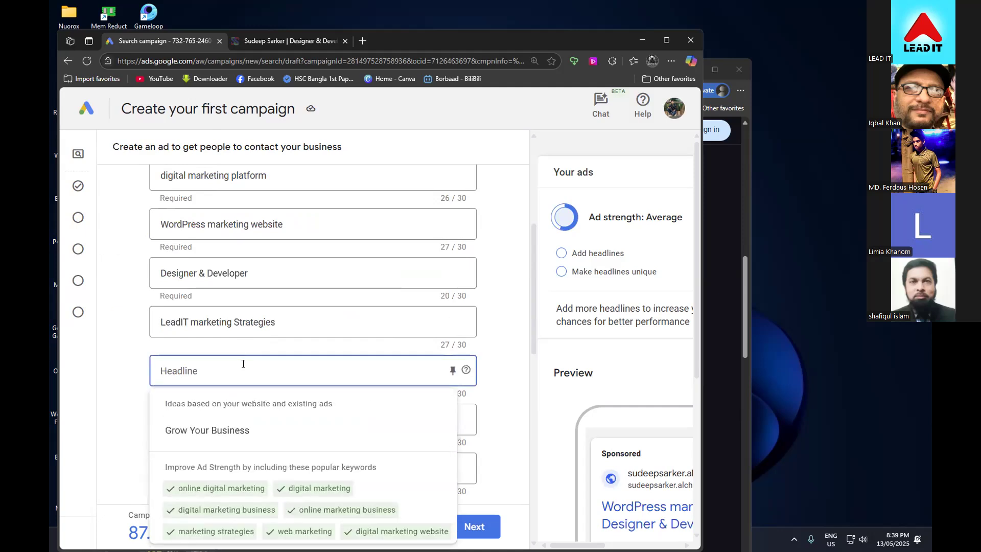
left_click(252, 431)
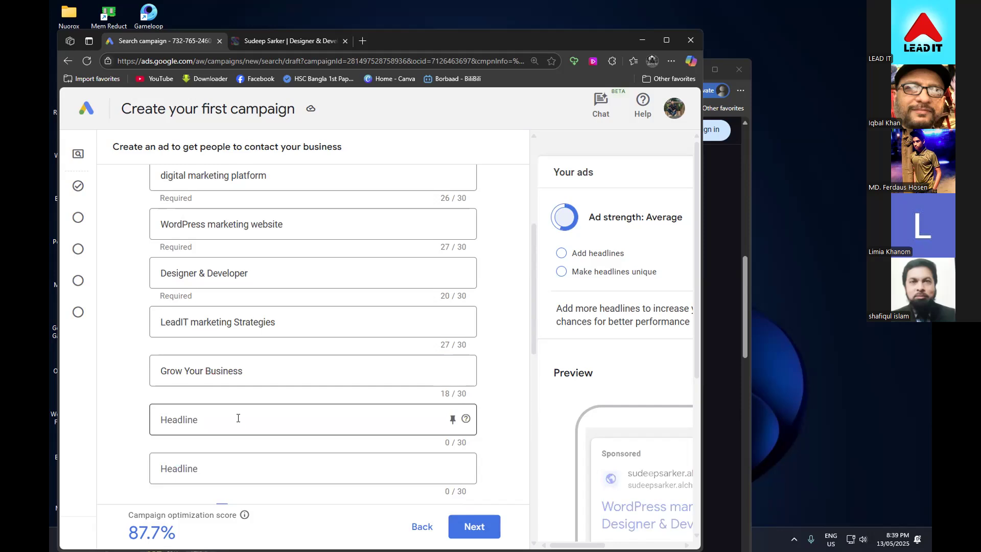
left_click(242, 420)
scroll(271, 442, "down", 1)
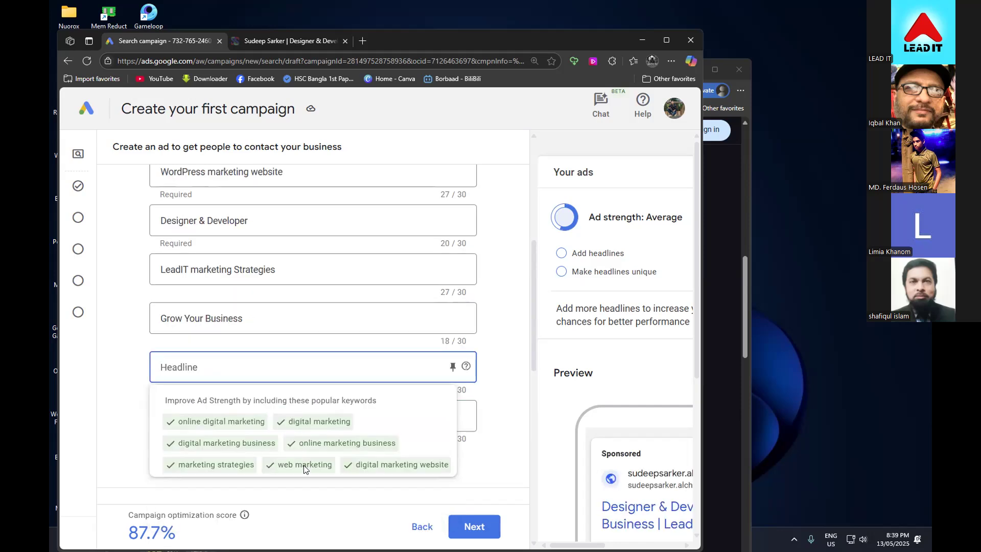
- Add "Lead IT" in front of the fifth headline's text so it reads "Lead IT Grow Your Business"
left_click(259, 312)
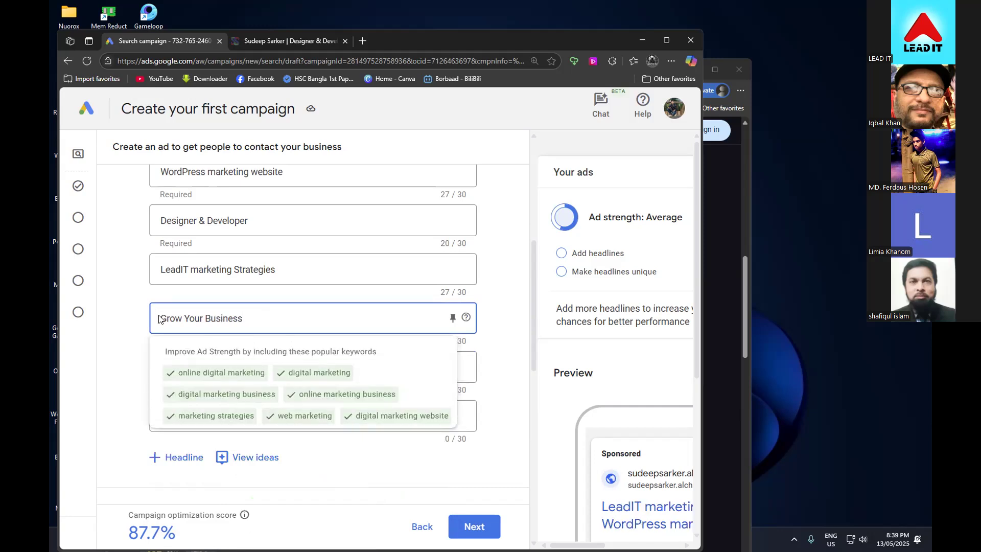
type("Lead IT")
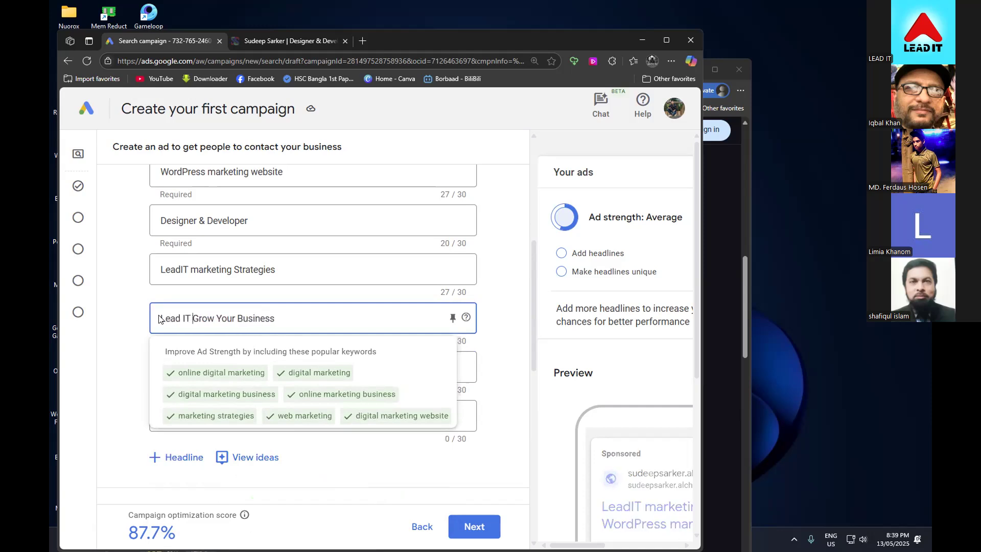
left_click(122, 341)
left_click(190, 368)
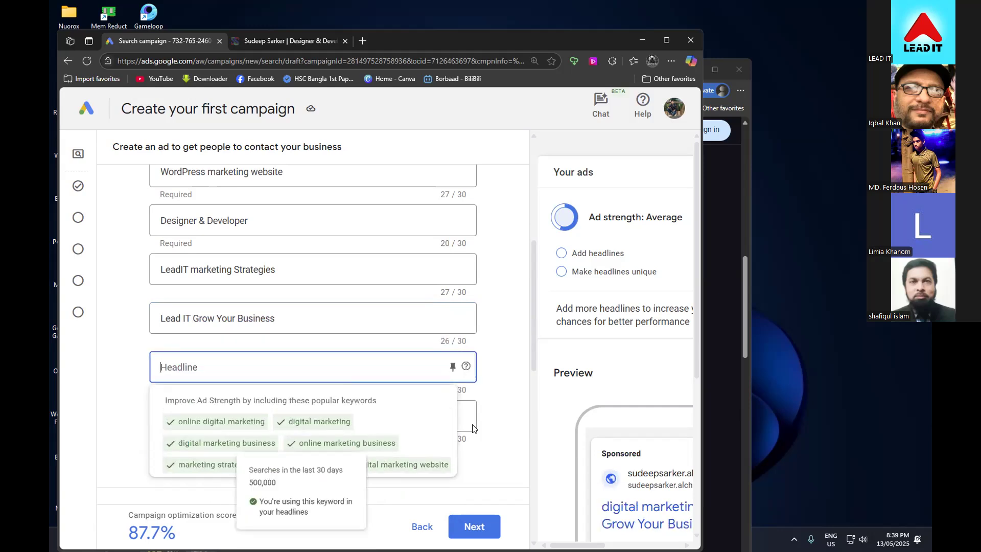
left_click(500, 431)
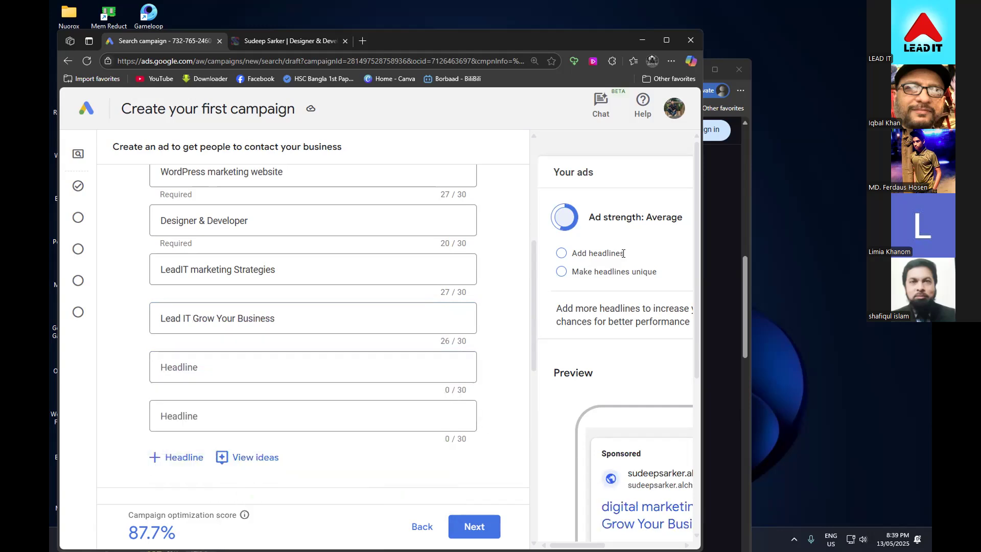
- Copy the Creative IT result's description from the Google search window and paste it into the sixth headline
left_click(713, 215)
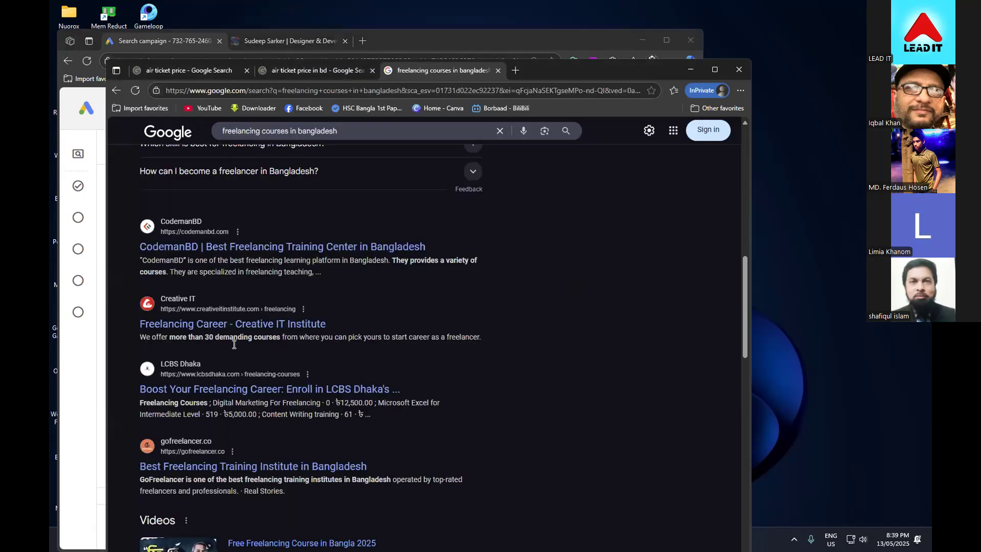
left_click_drag(138, 336, 482, 337)
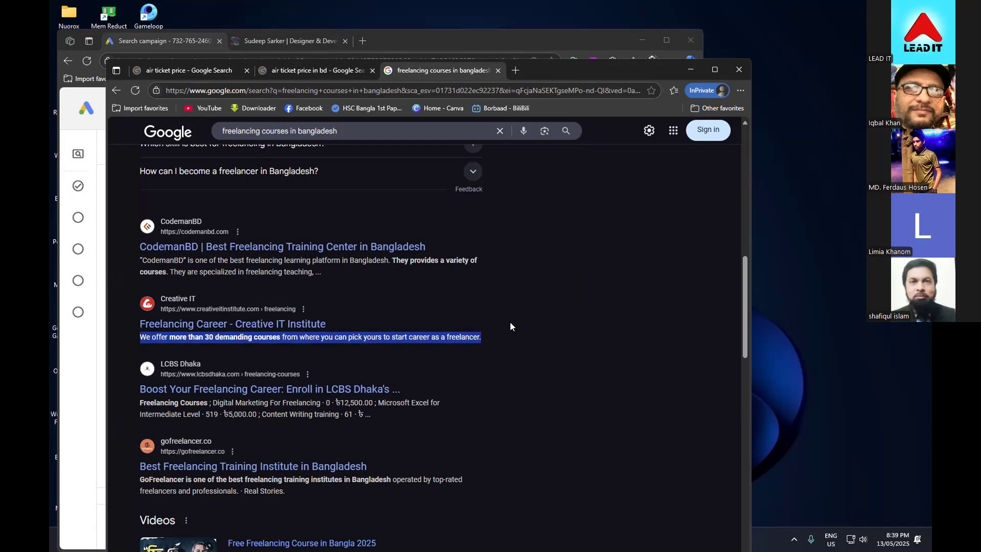
left_click(599, 43)
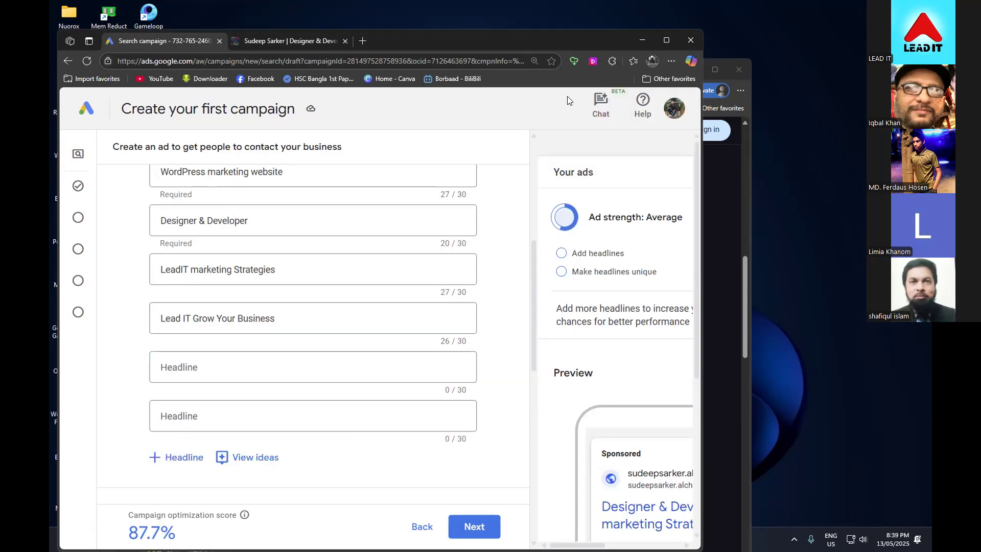
left_click(258, 366)
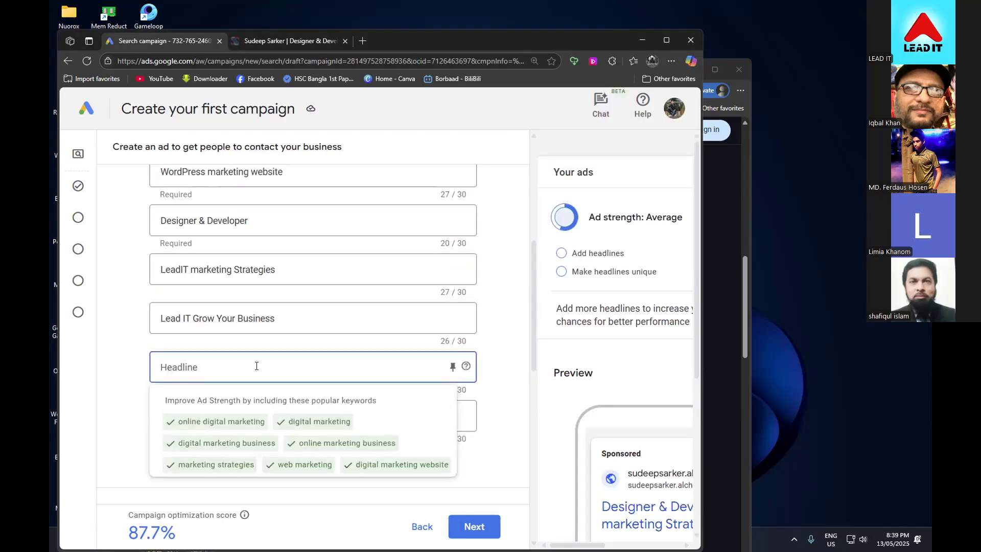
key("ctrl+v")
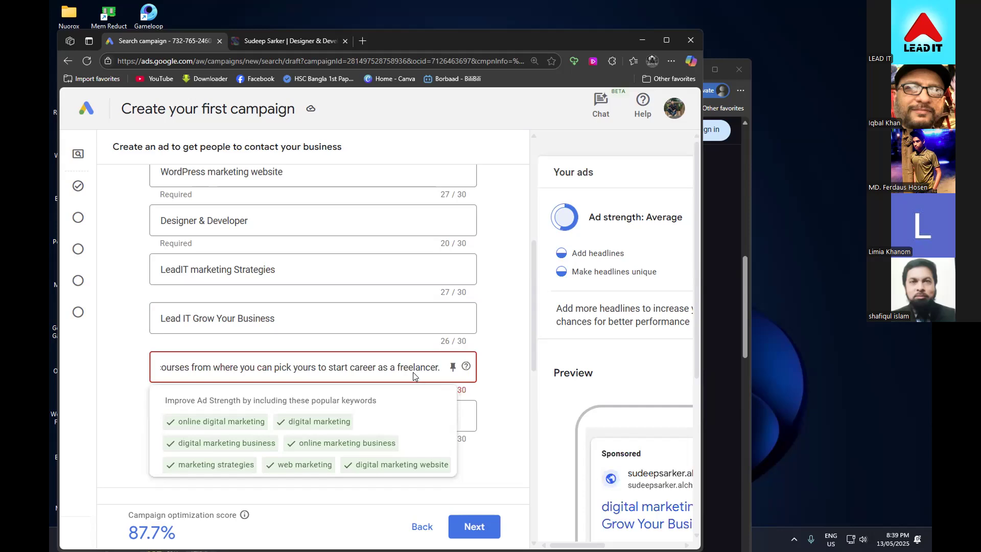
- Trim the end of the sixth headline's pasted text down to "We offer more than 30"
key("BackSpace")
key("BackSpace")
key("BackSpace")
key("BackSpace")
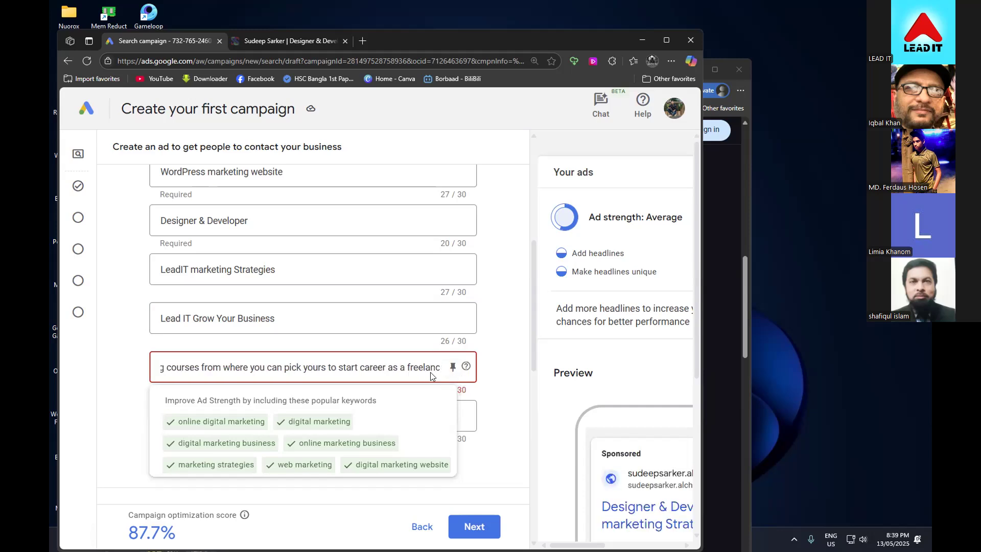
key("BackSpace")
key("BackSpace")
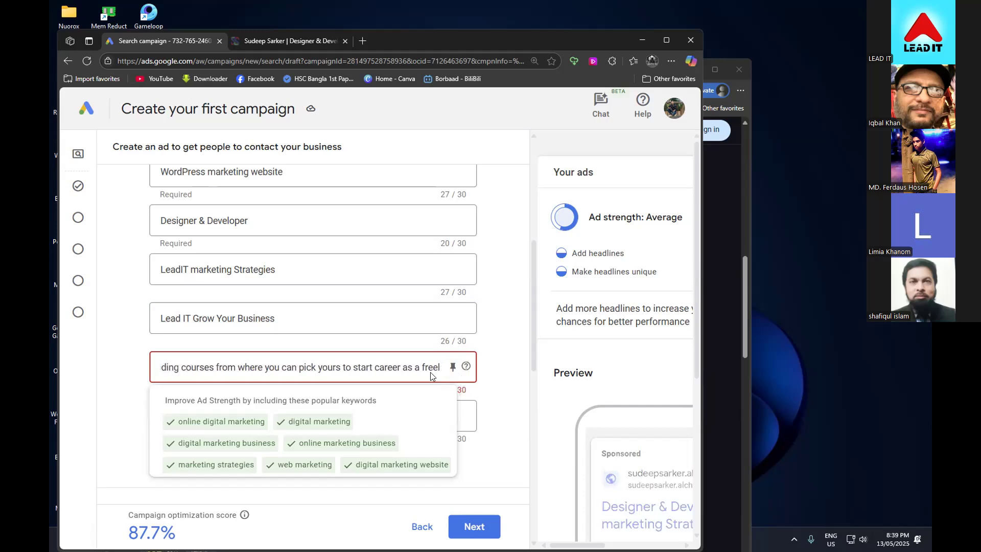
key("BackSpace")
key("BackSpace")
key("BackSpace")
key("BackSpace")
key("BackSpace")
key("BackSpace")
key("BackSpace")
key("BackSpace")
key("BackSpace")
key("BackSpace")
key("BackSpace")
key("BackSpace")
key("BackSpace")
key("BackSpace")
key("BackSpace")
key("BackSpace")
key("BackSpace")
key("BackSpace")
key("BackSpace")
key("BackSpace")
key("BackSpace")
key("BackSpace")
key("BackSpace")
key("BackSpace")
key("BackSpace")
key("BackSpace")
key("BackSpace")
key("BackSpace")
key("BackSpace")
key("BackSpace")
key("BackSpace")
key("BackSpace")
key("BackSpace")
key("BackSpace")
key("BackSpace")
key("BackSpace")
key("BackSpace")
key("BackSpace")
key("BackSpace")
key("BackSpace")
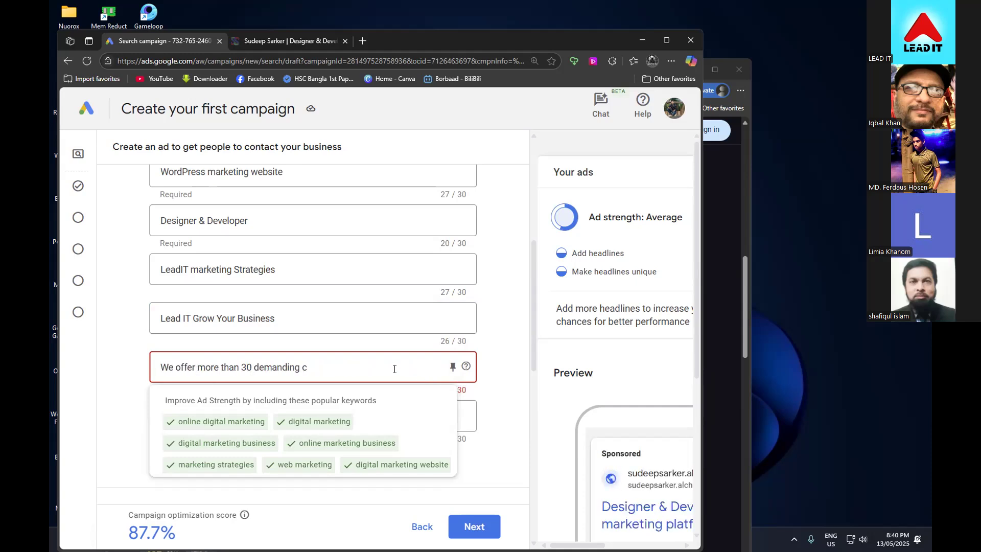
key("BackSpace")
key("BackSpace")
key("BackSpace")
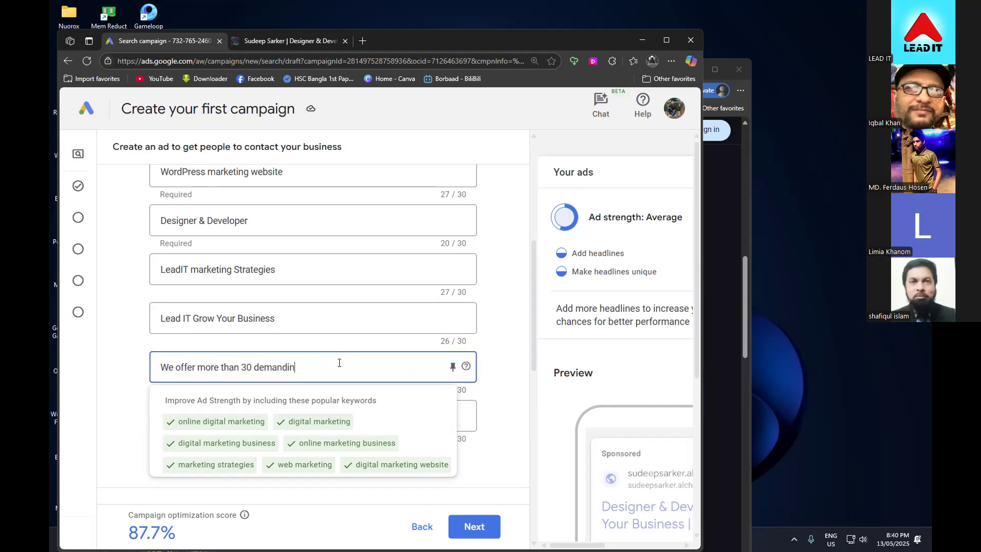
key("BackSpace")
key("BackSpace")
key("BackSpace")
key("BackSpace")
key("BackSpace")
key("BackSpace")
key("BackSpace")
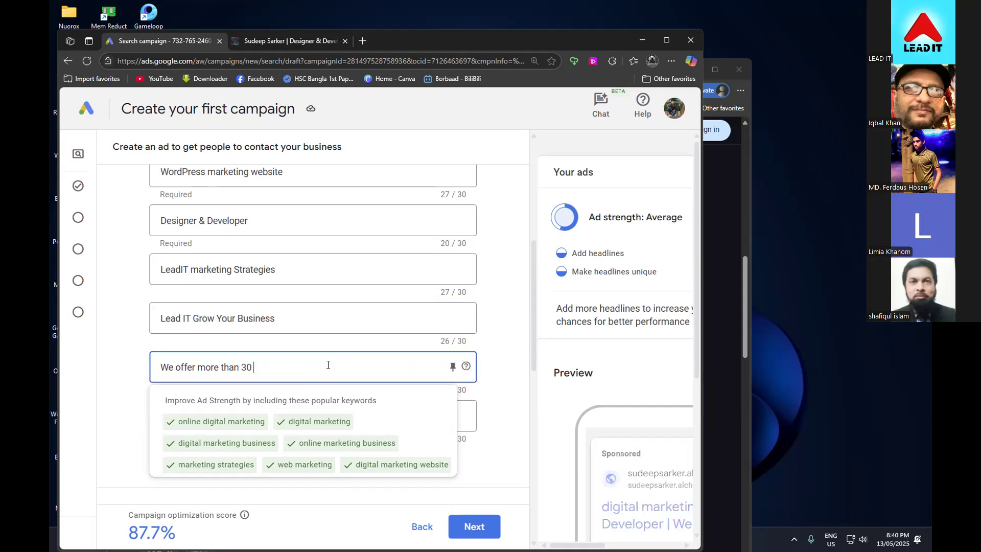
- Complete the sixth headline with "+ Courses" so it reads "We offer more than 30+ Courses"
type("+ Cour")
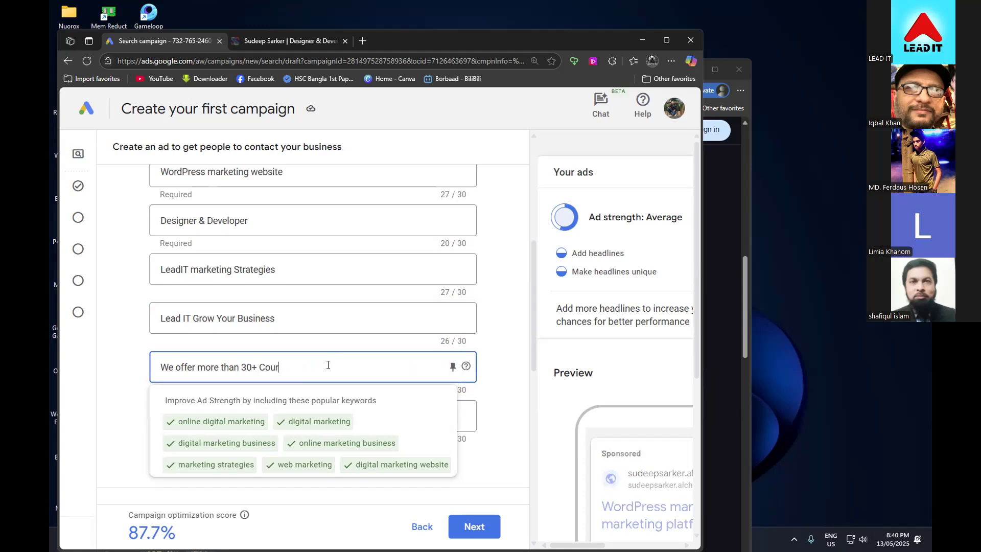
type("ses")
scroll(204, 358, "up", 1)
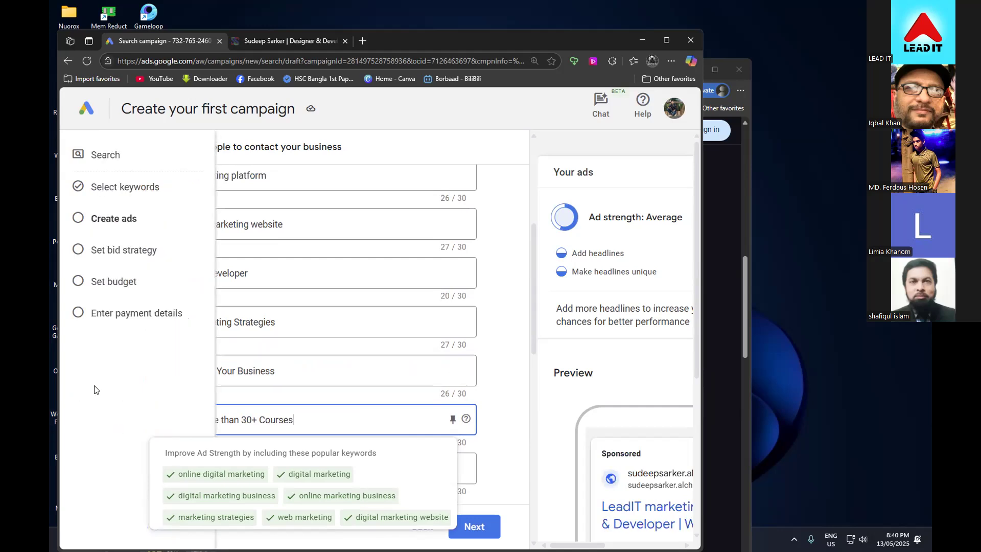
left_click(516, 391)
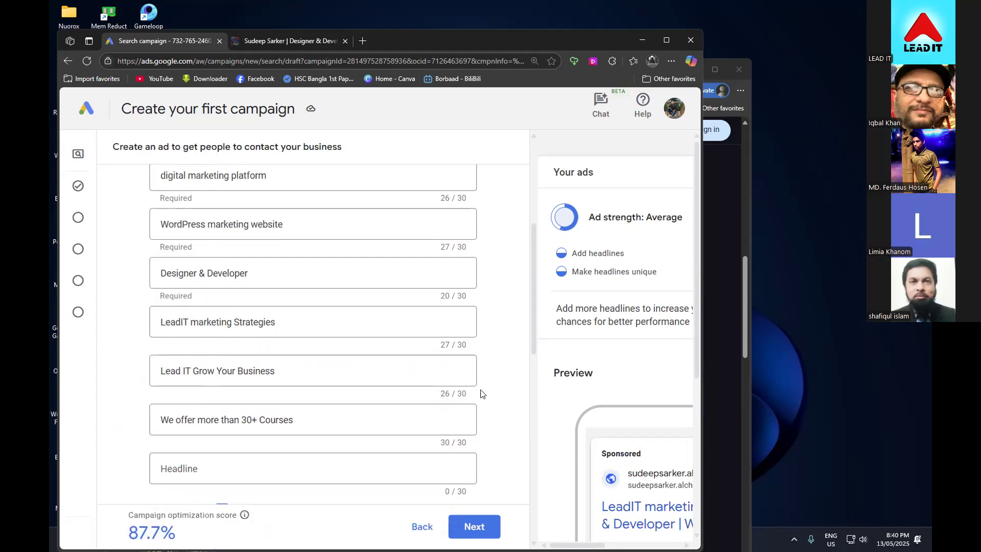
- Copy the phrase "is one of the best freelancing training institutes in" from the gofreelancer.co result in the Google search window
scroll(322, 461, "down", 2)
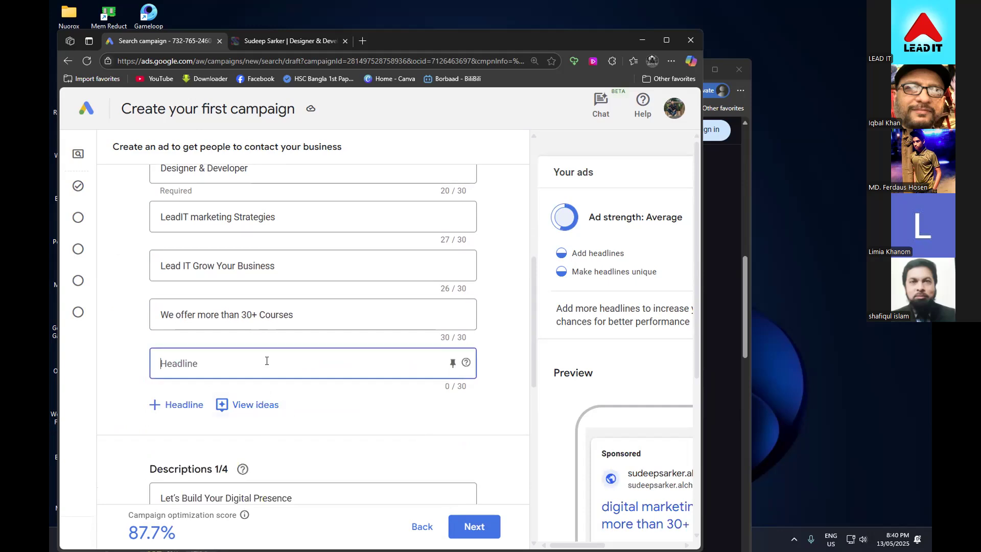
left_click(210, 364)
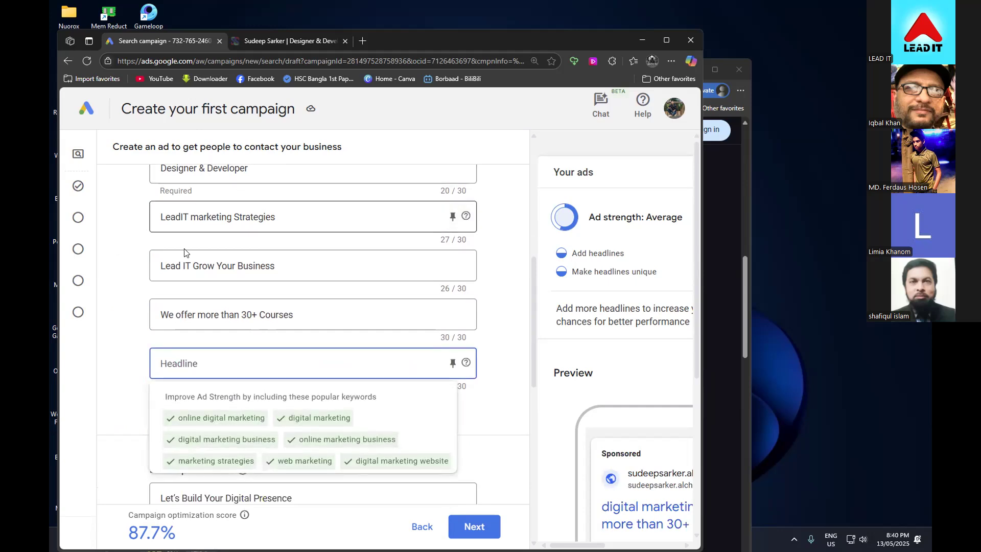
left_click(728, 299)
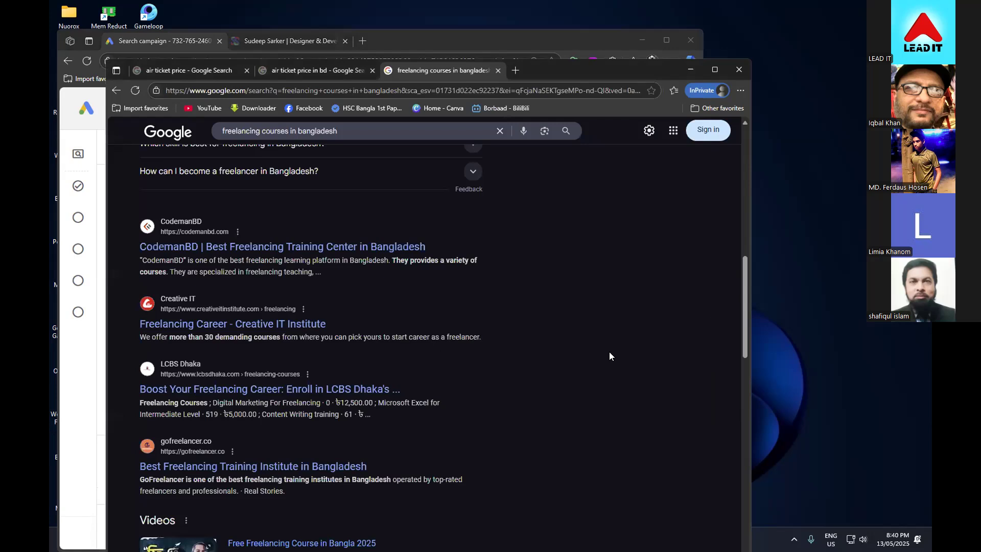
scroll(365, 424, "down", 2)
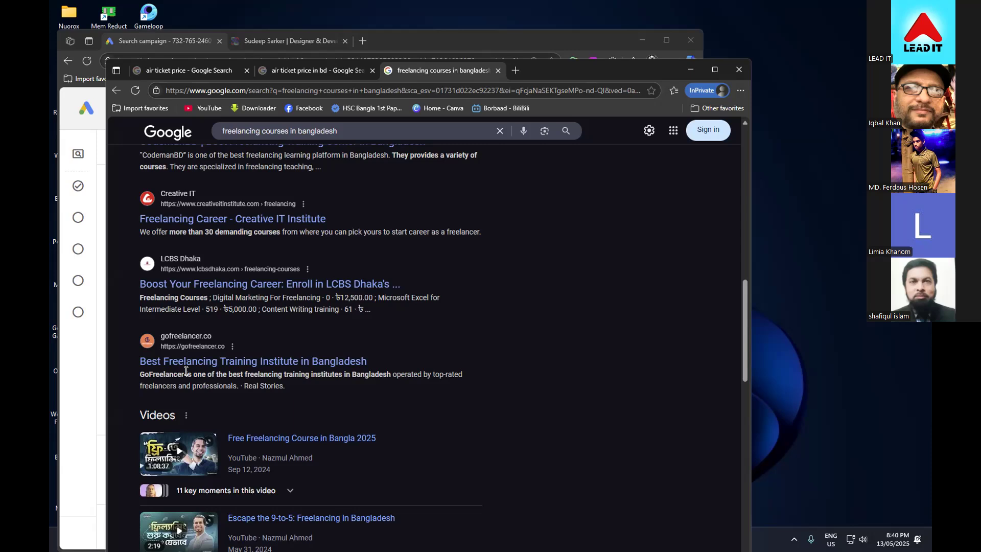
left_click_drag(241, 373, 352, 374)
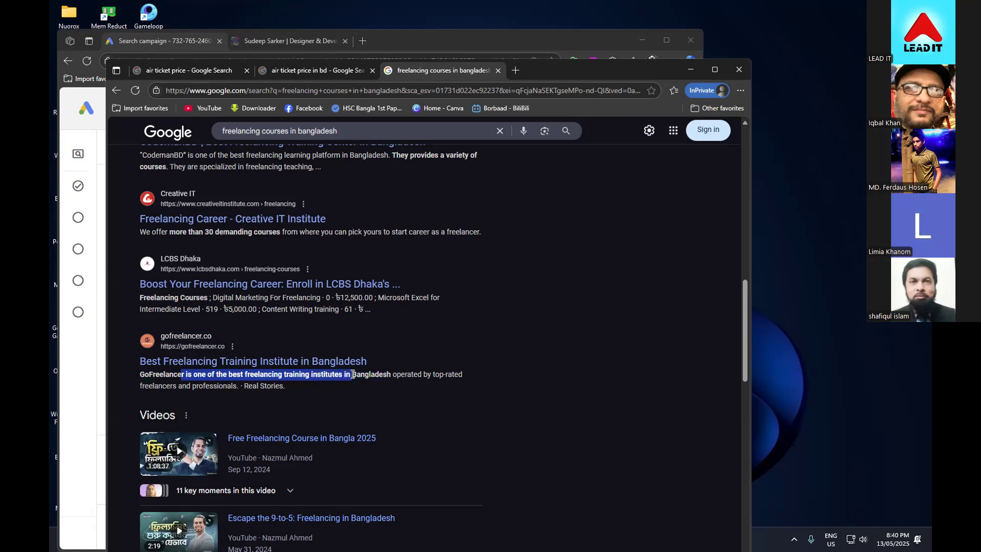
right_click(336, 374)
left_click(371, 387)
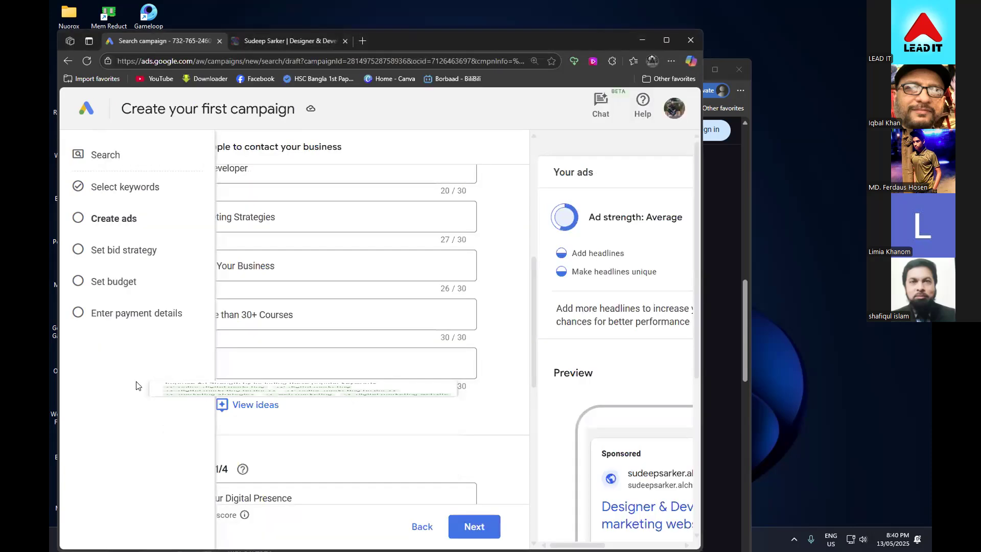
- Fill the empty seventh headline with "LeadIT" followed by the copied training-institute phrase
left_click(90, 386)
left_click(281, 365)
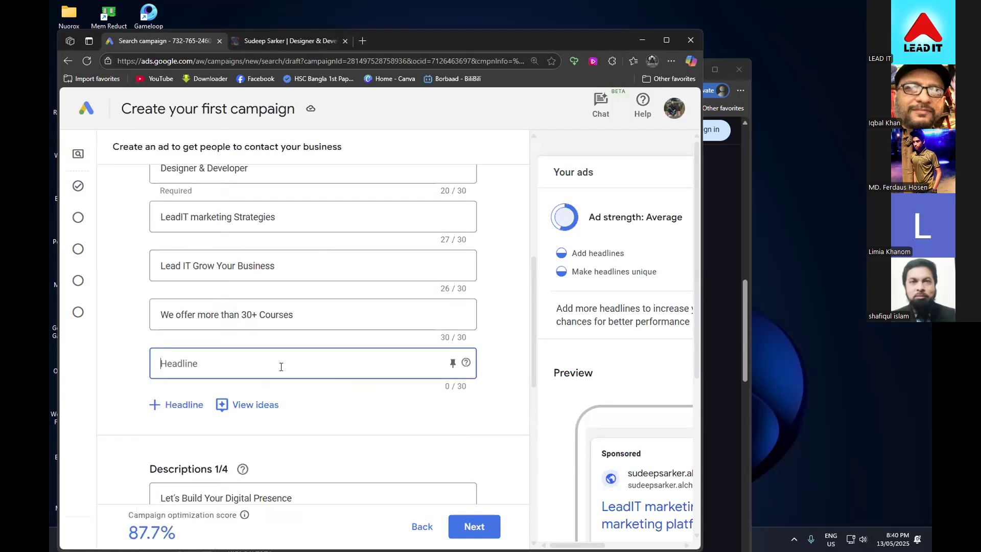
type("LeadIT")
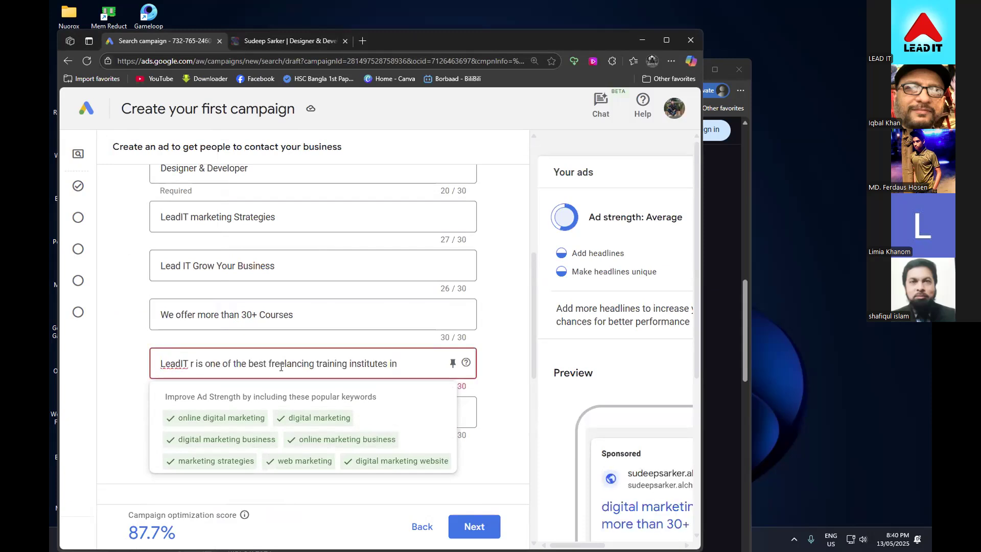
- Remove "r is one of" from the seventh headline so "LeadIT" is directly followed by "the best freelancing training institutes in"
left_click(236, 367)
key("BackSpace")
key("BackSpace")
key("BackSpace")
key("BackSpace")
key("BackSpace")
key("BackSpace")
key("BackSpace")
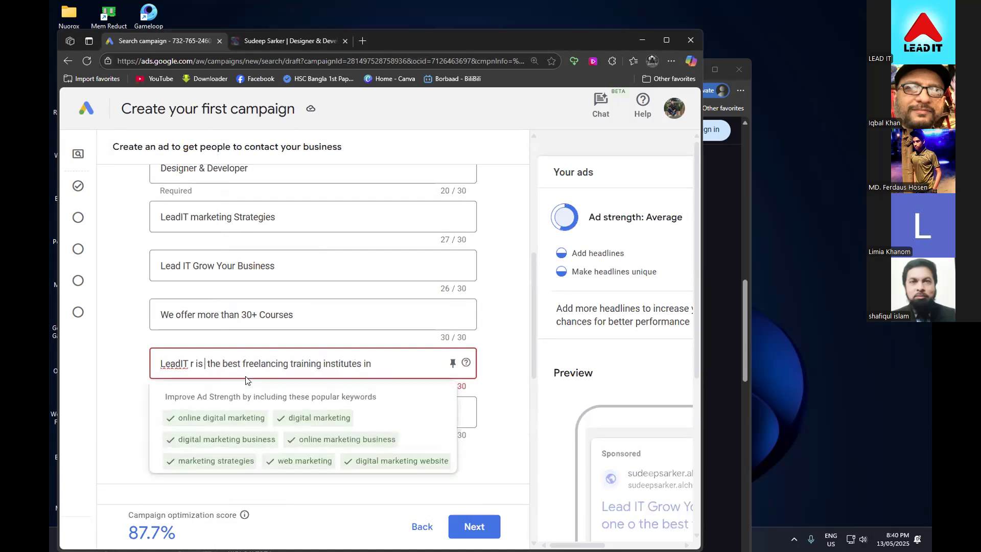
key("BackSpace")
key("BackSpace")
key("BackSpace")
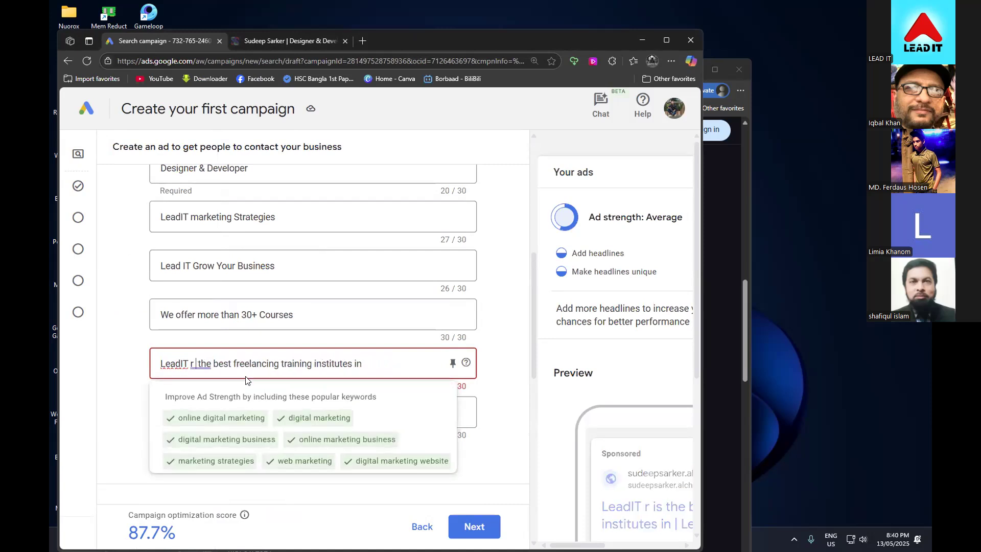
key("BackSpace")
key("BackSpace")
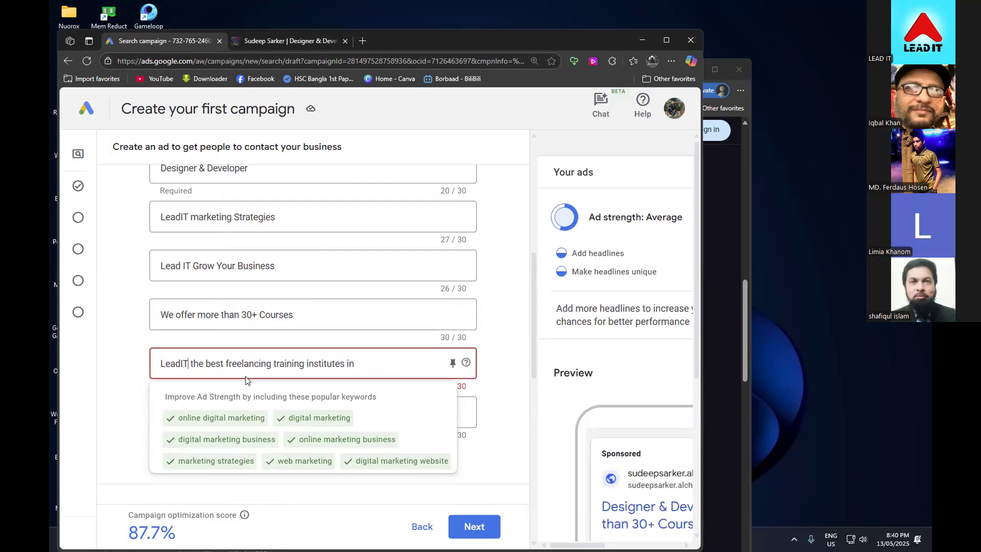
- Trim the end of the seventh headline so it reads "LeadIT the best freelancing"
left_click(371, 372)
key("BackSpace")
key("BackSpace")
key("BackSpace")
key("BackSpace")
key("BackSpace")
key("BackSpace")
key("BackSpace")
key("BackSpace")
key("BackSpace")
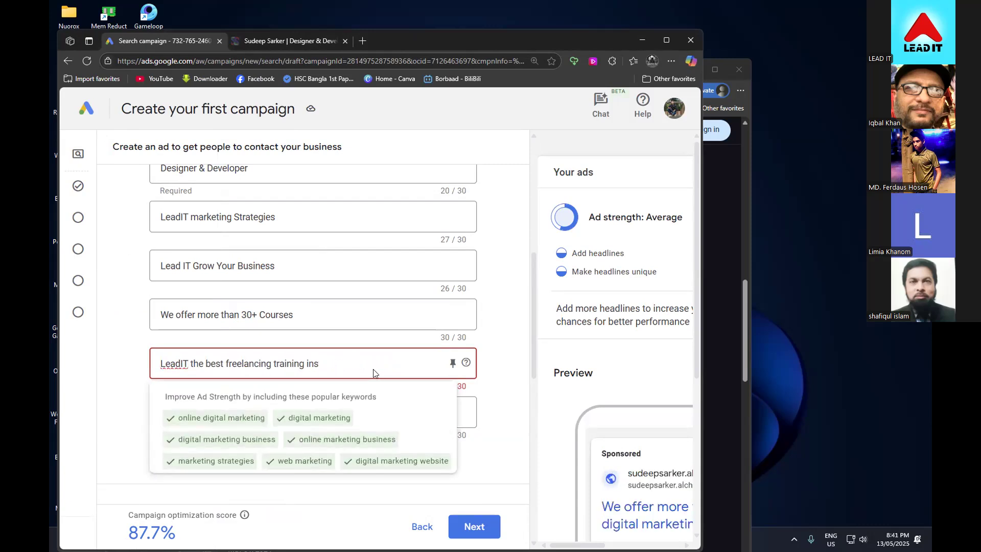
key("BackSpace")
key("BackSpace")
key("BackSpace")
key("BackSpace")
key("BackSpace")
key("BackSpace")
key("BackSpace")
key("BackSpace")
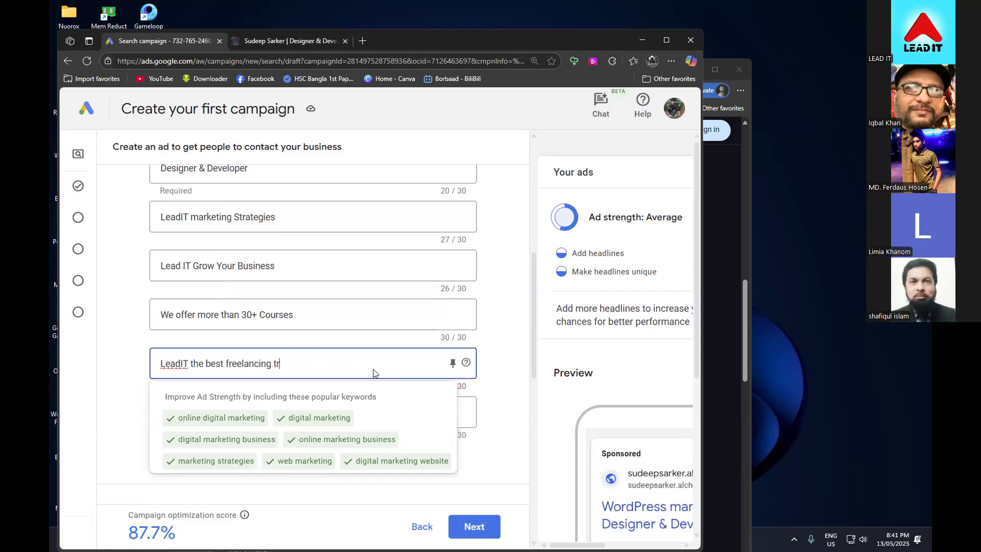
key("BackSpace")
key("BackSpace")
key("BackSpace")
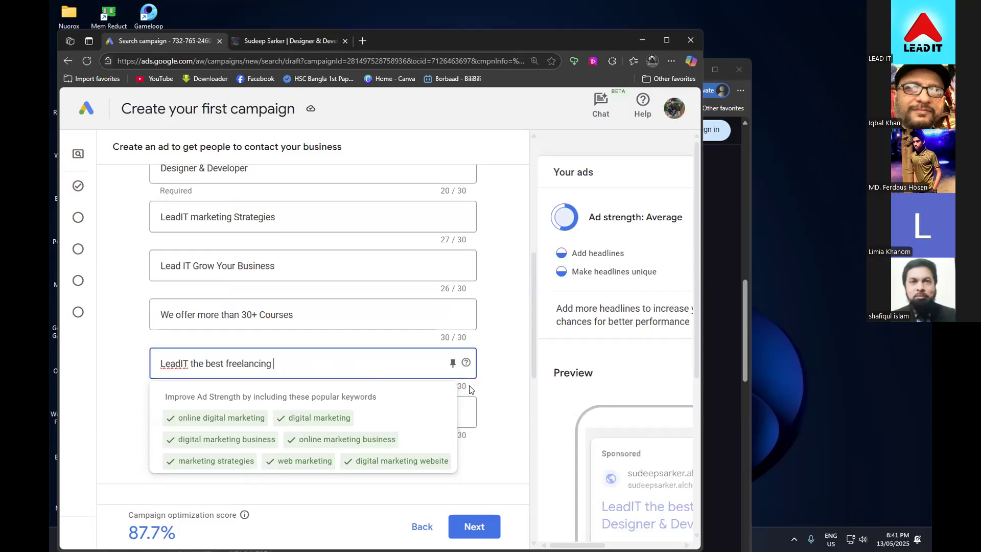
key("BackSpace")
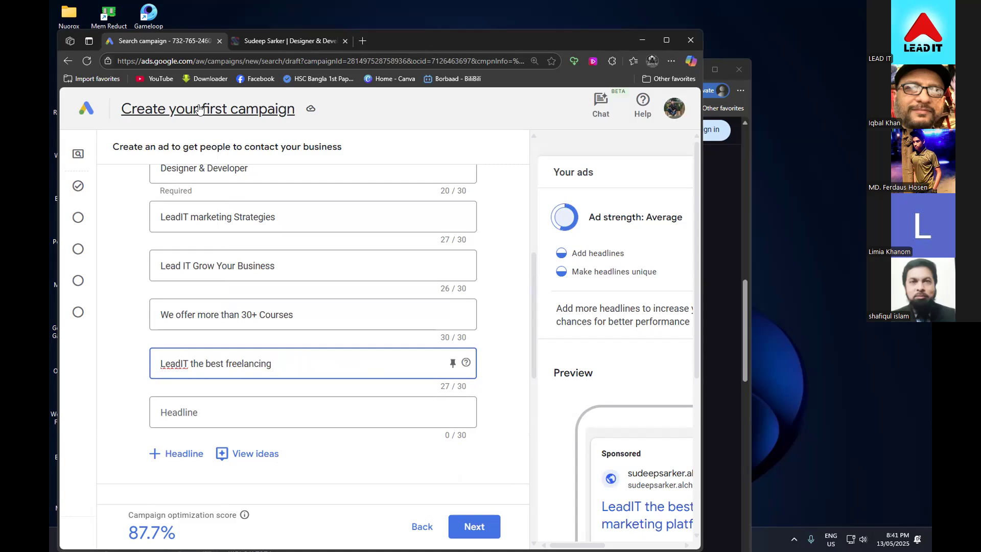
left_click(182, 364)
- Copy "দেশসেরা অভিজ্ঞ শিক্ষকদের, ডিজিটাল মার্কেটিং, গ্রাফিক ডিজাইন" from the eShikhon.com search result into the empty eighth headline
left_click(419, 415)
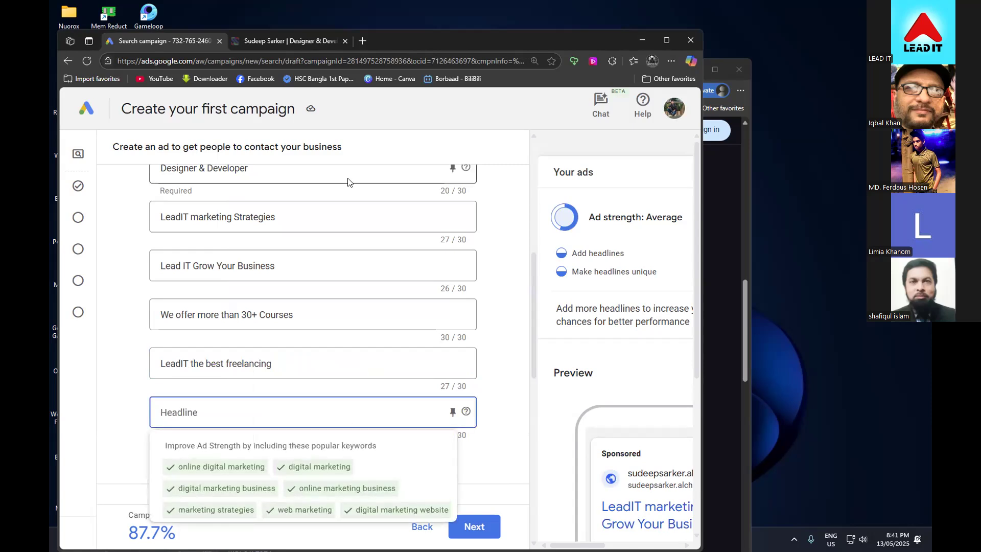
left_click(738, 449)
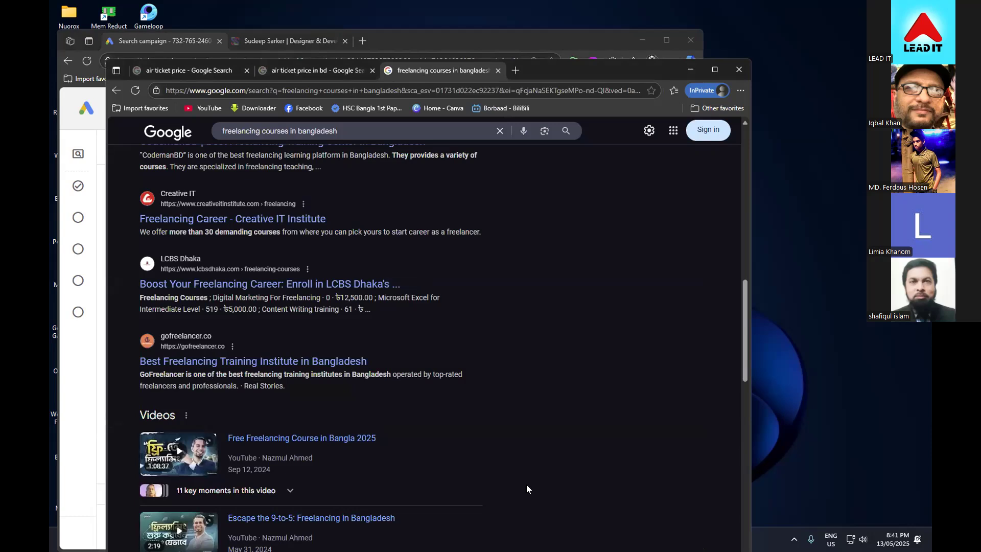
scroll(460, 453, "down", 6)
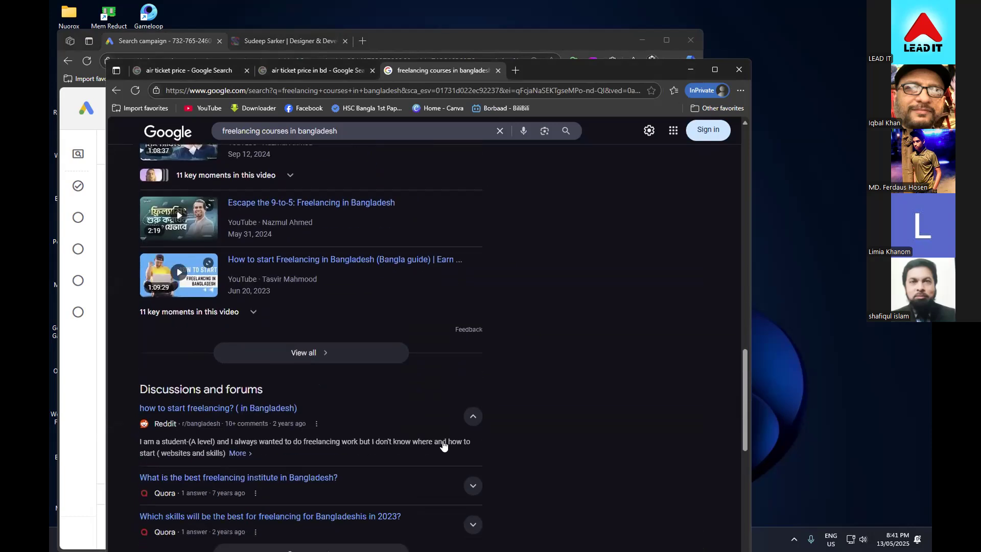
scroll(450, 450, "down", 1)
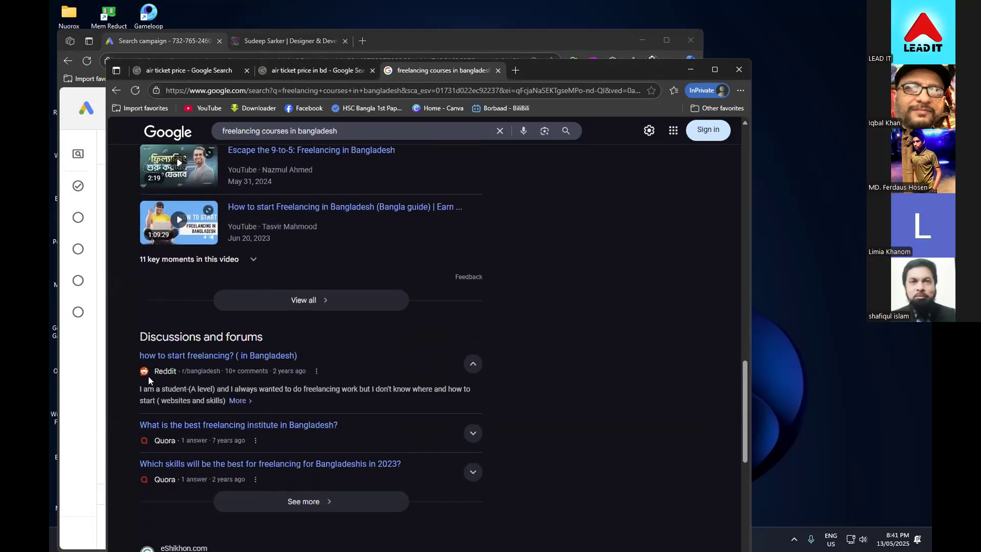
scroll(292, 431, "down", 5)
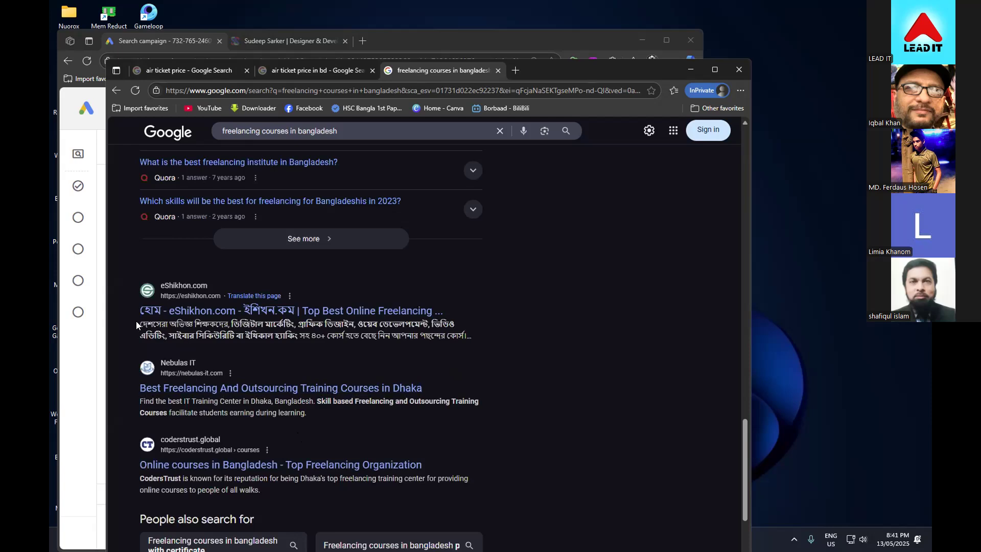
left_click_drag(136, 321, 352, 318)
key("ctrl+c")
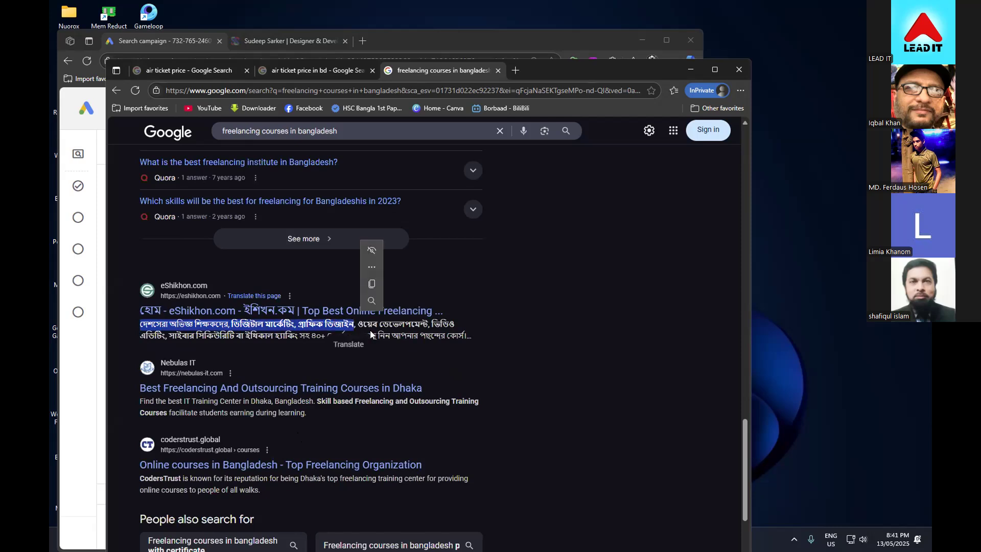
left_click(411, 48)
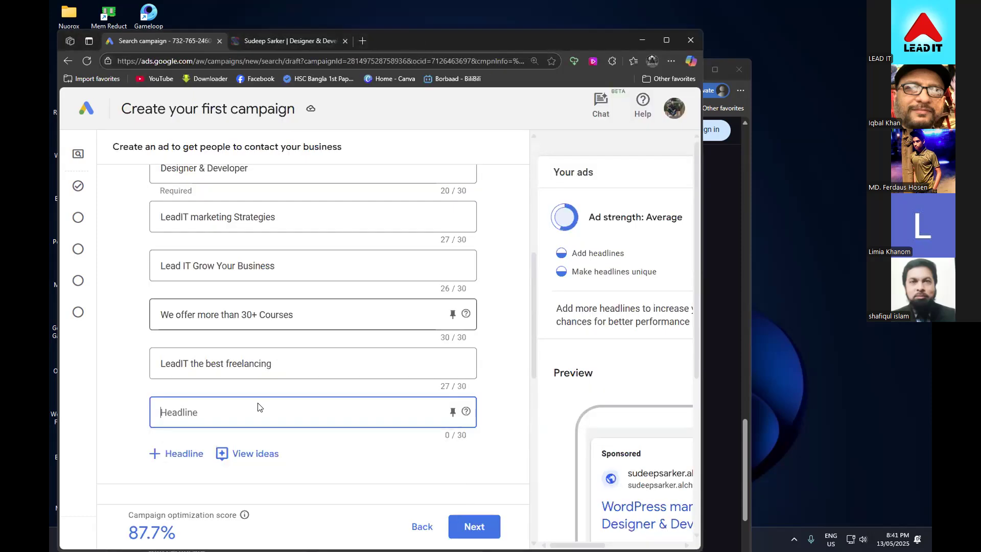
key("ctrl+v")
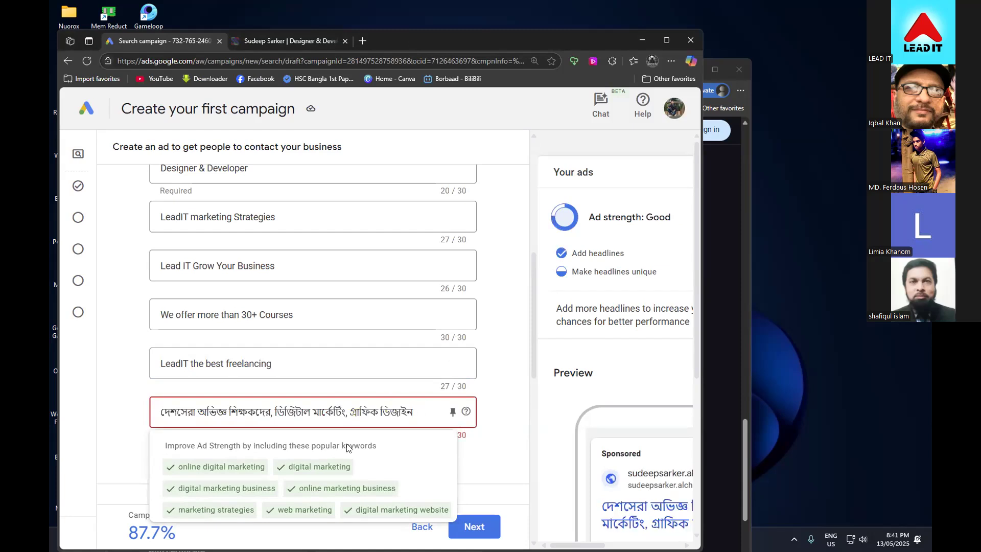
- Delete ", গ্রাফিক ডিজাইন" from the end of the eighth headline
key("BackSpace")
key("BackSpace")
key("BackSpace")
key("BackSpace")
key("BackSpace")
key("BackSpace")
key("BackSpace")
key("BackSpace")
key("BackSpace")
key("BackSpace")
key("BackSpace")
key("BackSpace")
key("BackSpace")
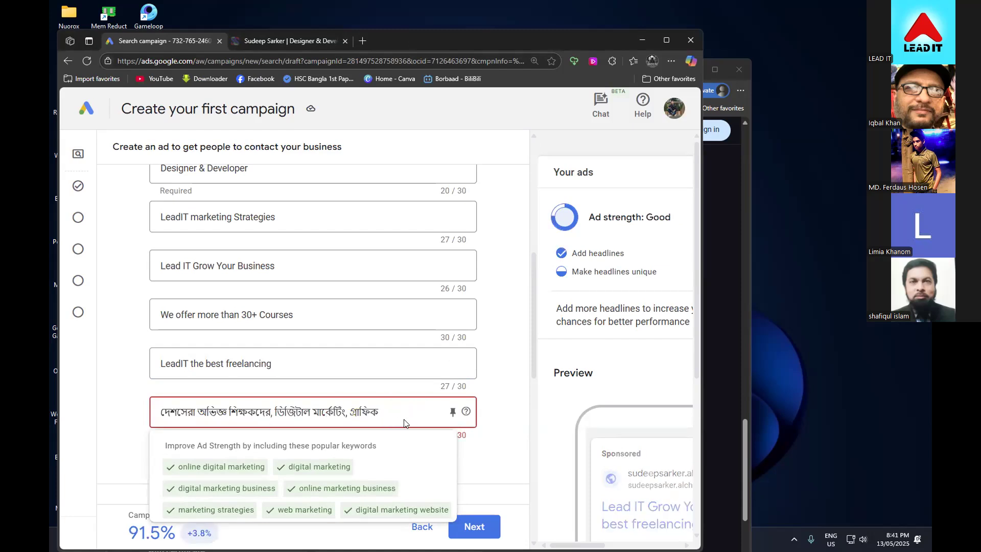
key("BackSpace")
key("BackSpace")
key("BackSpace")
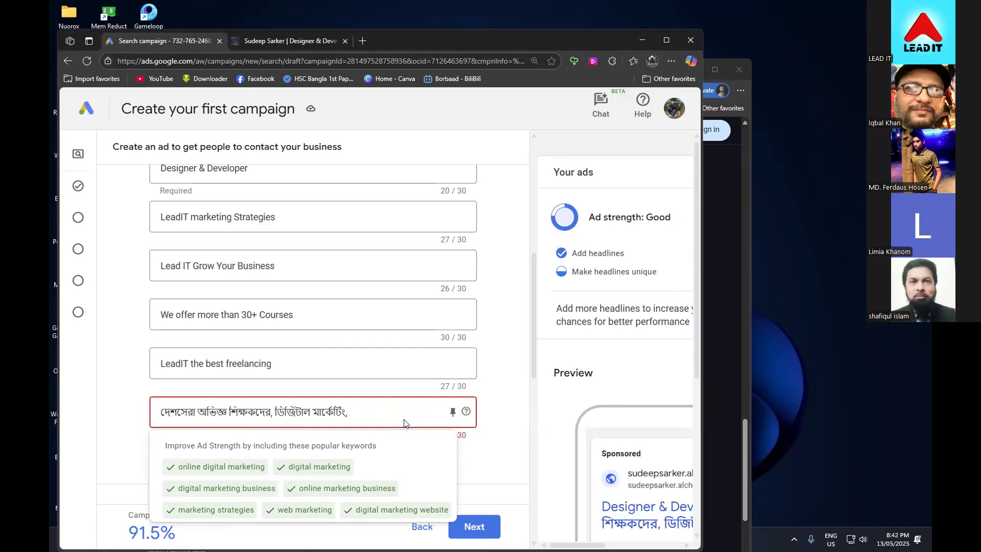
left_click(494, 459)
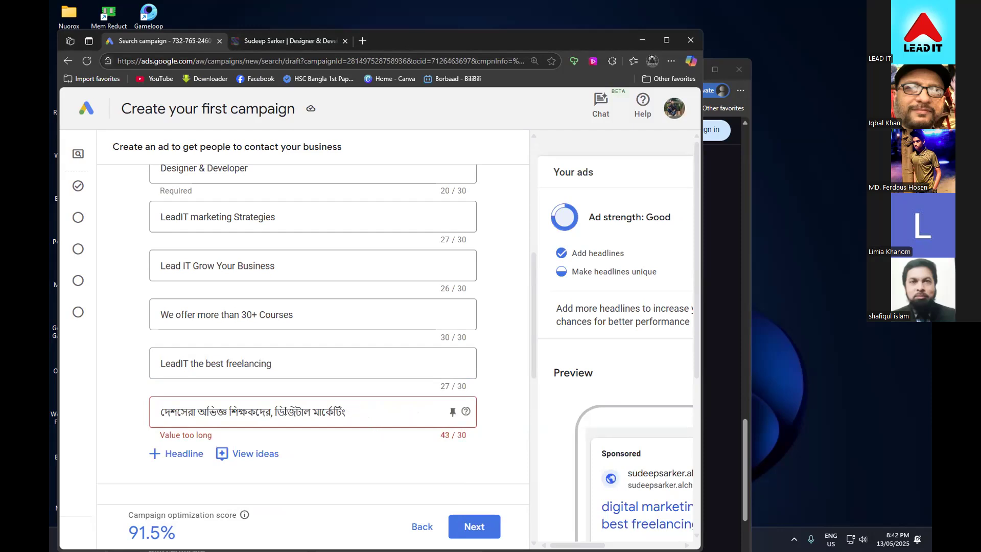
- Shorten the eighth headline further to "দেশসেরা অভিজ্ঞ শিক্ষকদের"
left_click(357, 413)
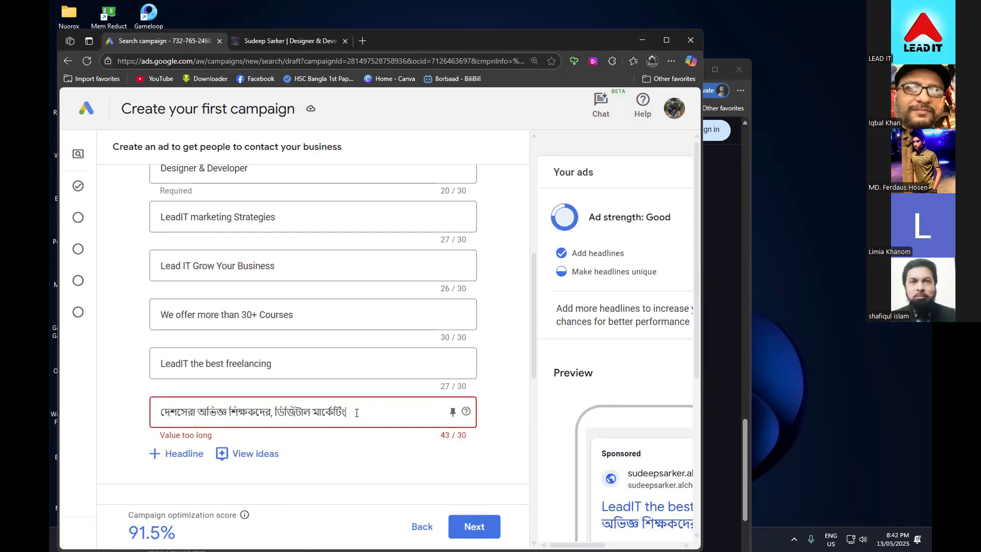
key("BackSpace")
key("BackSpace")
key("BackSpace")
key("BackSpace")
key("BackSpace")
key("BackSpace")
key("BackSpace")
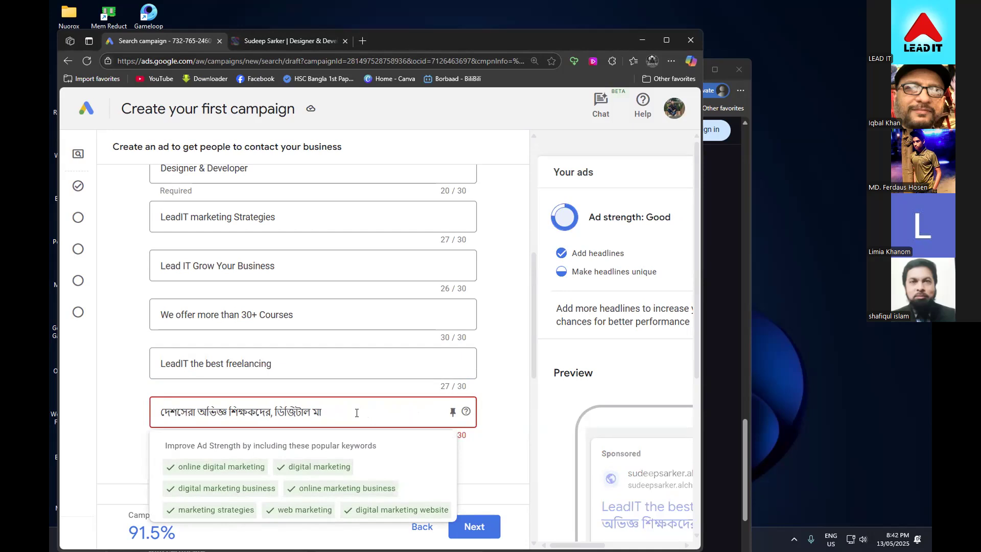
key("BackSpace")
key("BackSpace")
key("BackSpace")
key("BackSpace")
key("BackSpace")
key("BackSpace")
key("BackSpace")
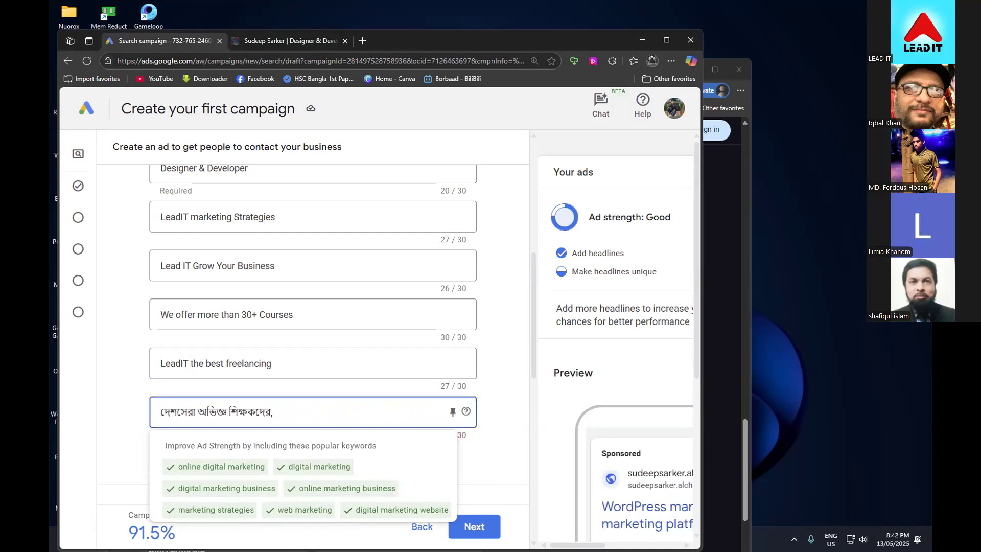
key("BackSpace")
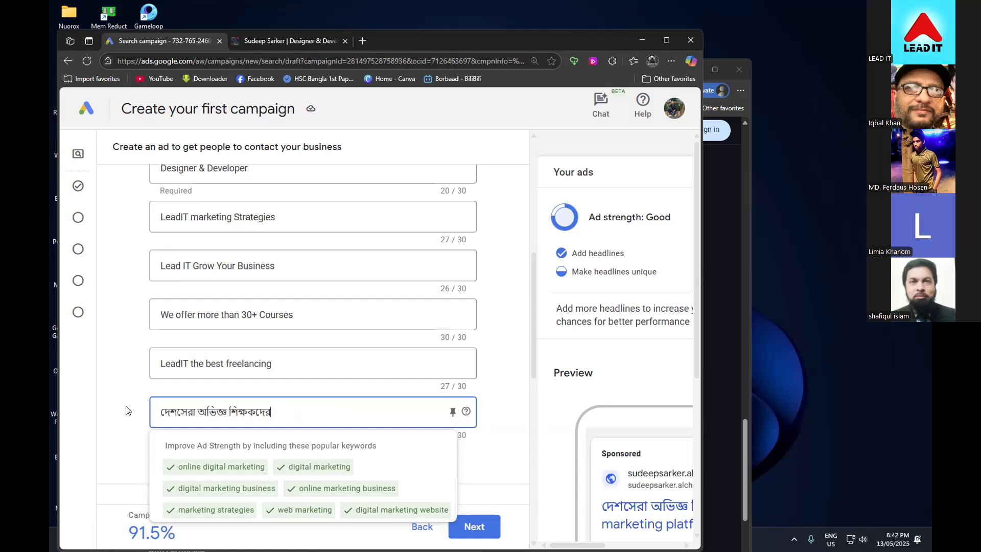
left_click(126, 408)
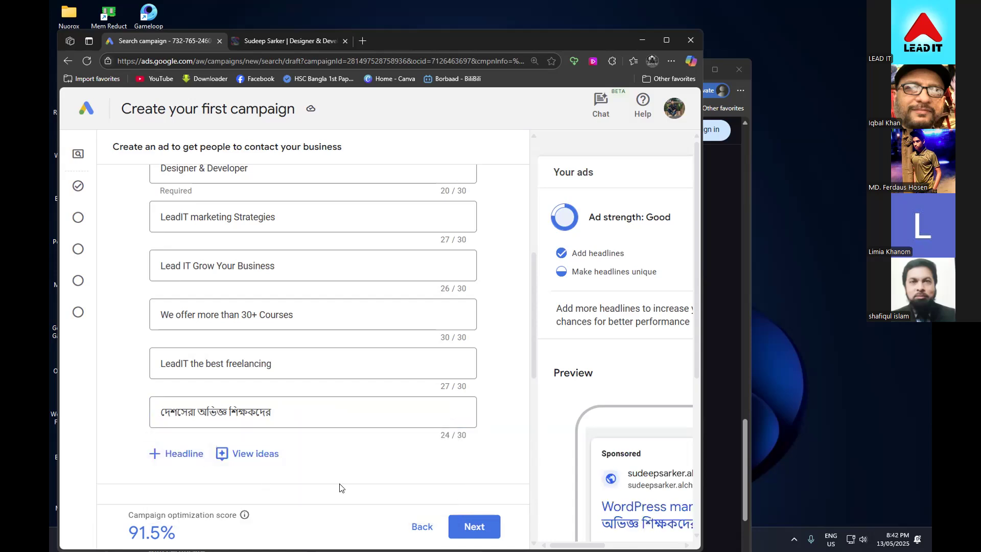
- Add a ninth headline with the copied Bengali phrase and remove its opening "দেশসেরা অভিজ্ঞ শিক্ষকদের,"
left_click(182, 457)
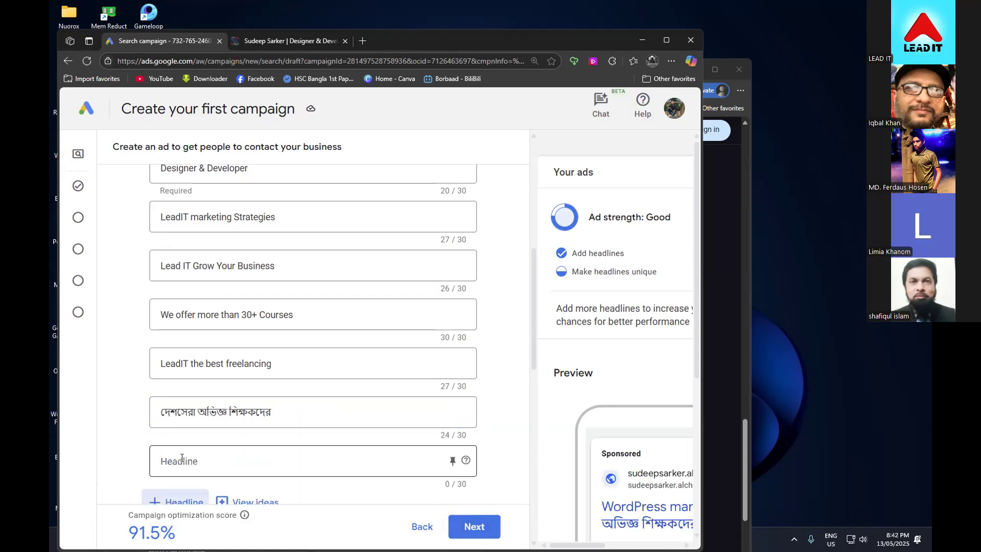
left_click(242, 461)
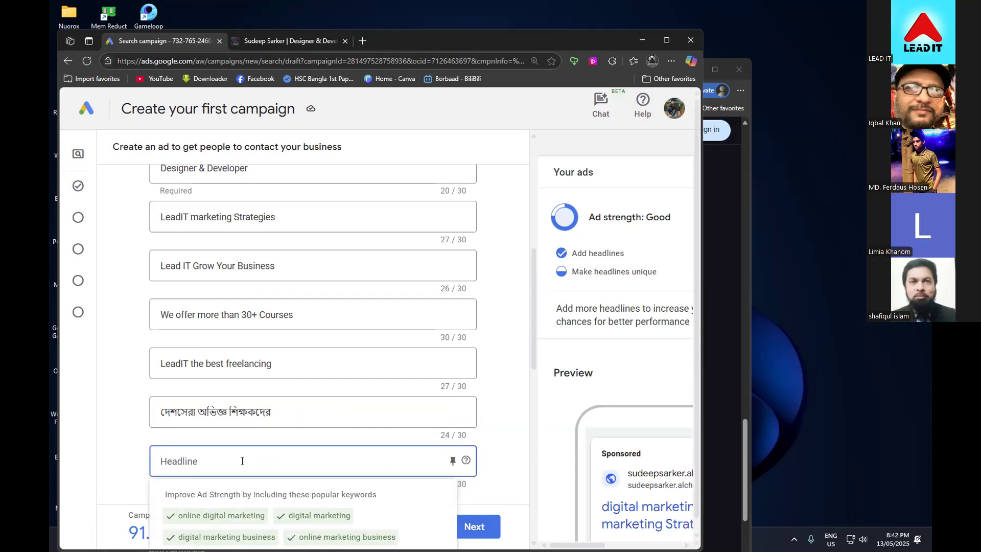
type("দেশসেরা অভিজ্ঞ শিক্ষকদের, ডিজিটাল মার্কেটিং, গ্রাফিক ডিজাইন")
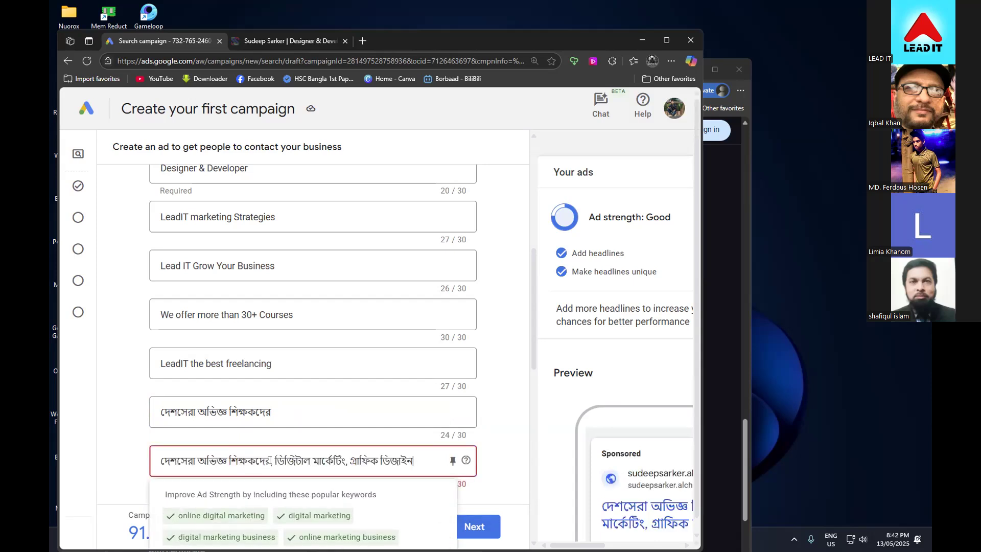
left_click_drag(270, 459, 68, 436)
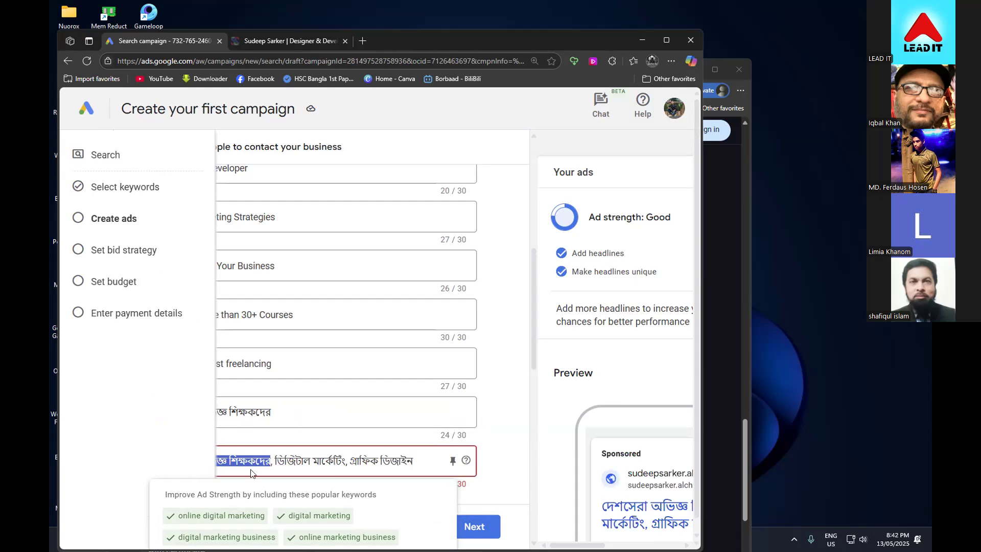
key("BackSpace")
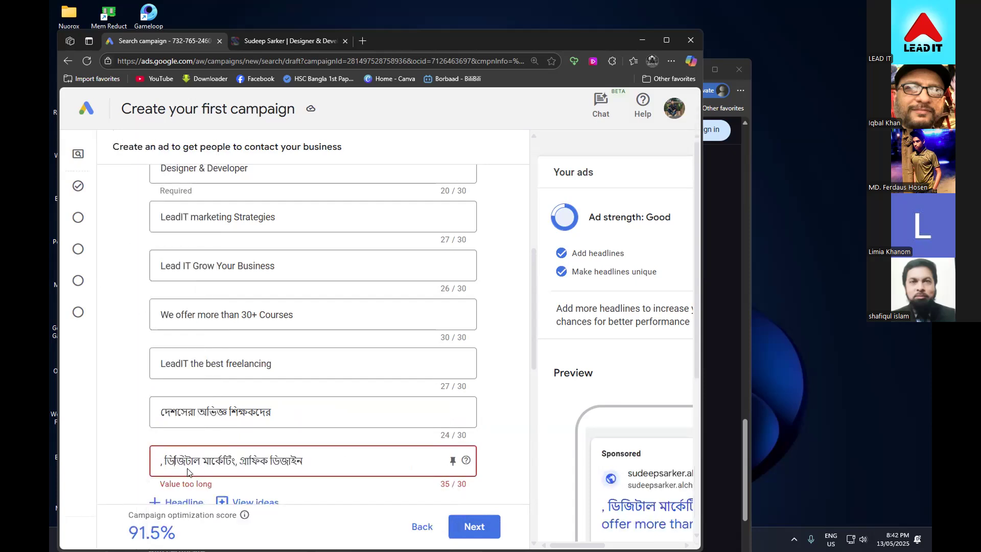
left_click(163, 462)
- Trim the end of the ninth headline so it reads only "ডিজিটাল মার্কেটিং"
left_click(312, 460)
key("BackSpace")
key("BackSpace")
key("BackSpace")
key("BackSpace")
key("BackSpace")
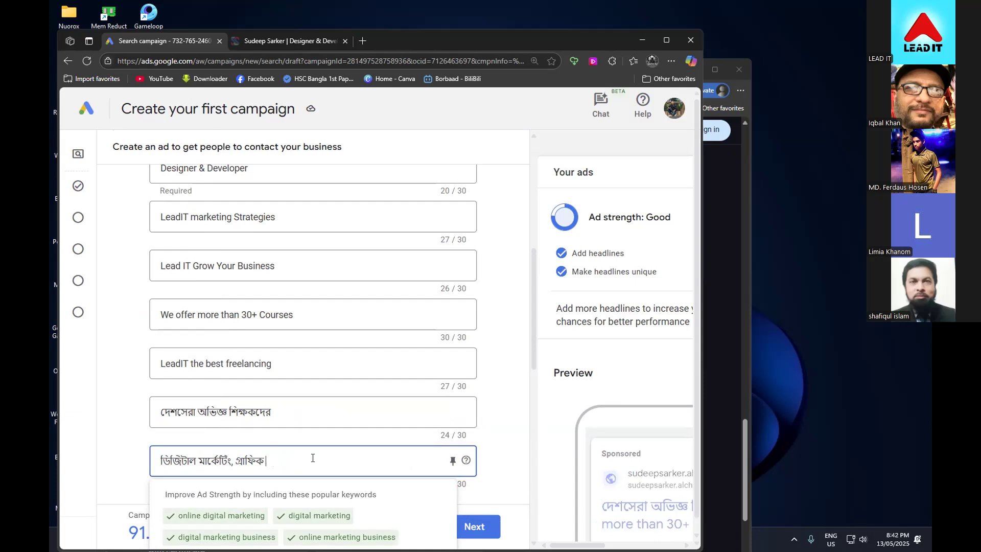
key("BackSpace")
key("BackSpace")
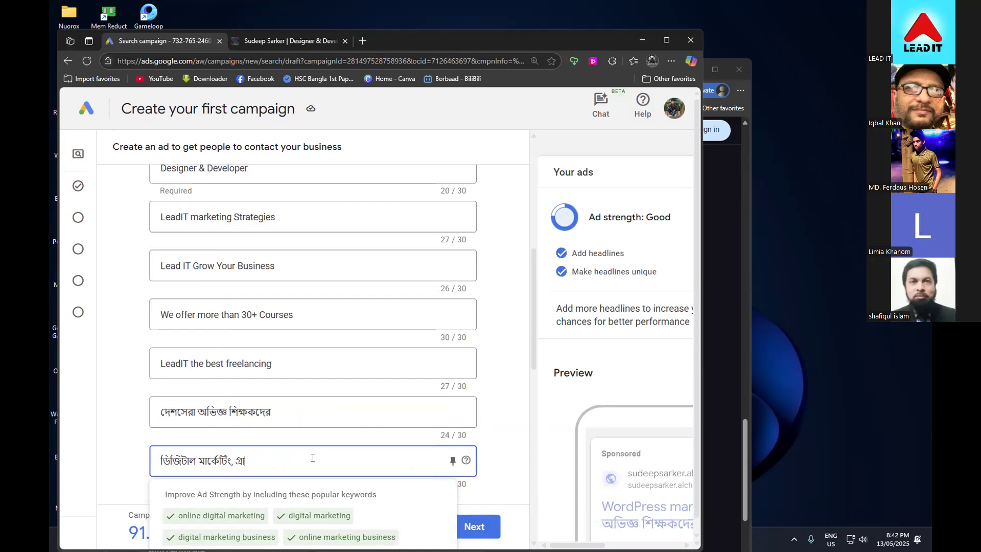
key("BackSpace")
key("BackSpace")
key("BackSpace")
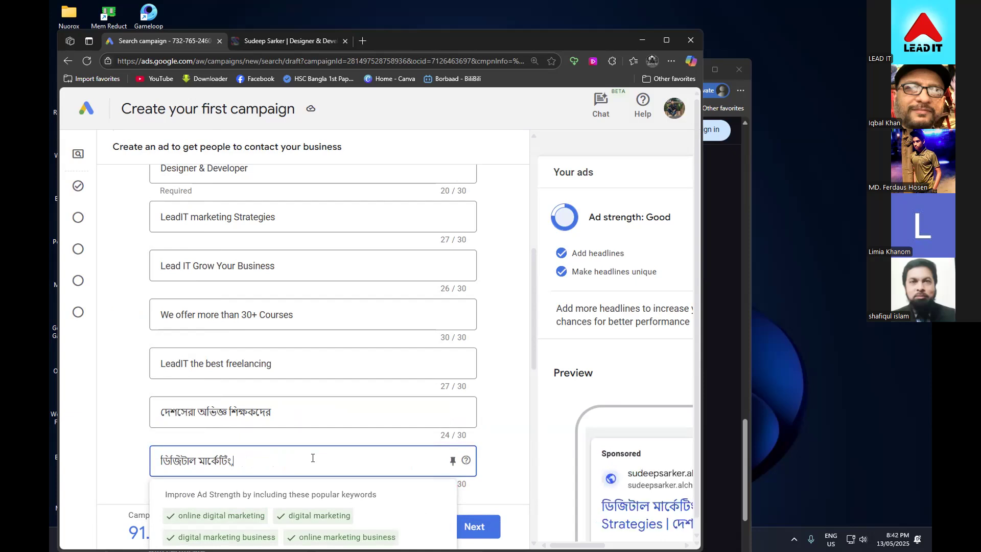
key("BackSpace")
key("BackSpace")
left_click(488, 452)
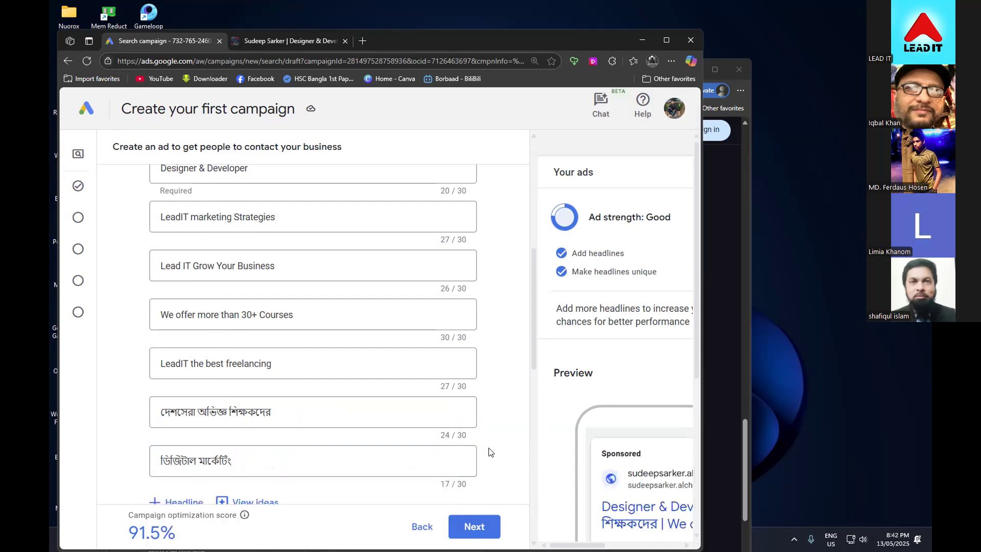
- Add an empty tenth headline field after the ninth ad headline
scroll(488, 451, "down", 2)
scroll(487, 451, "down", 1)
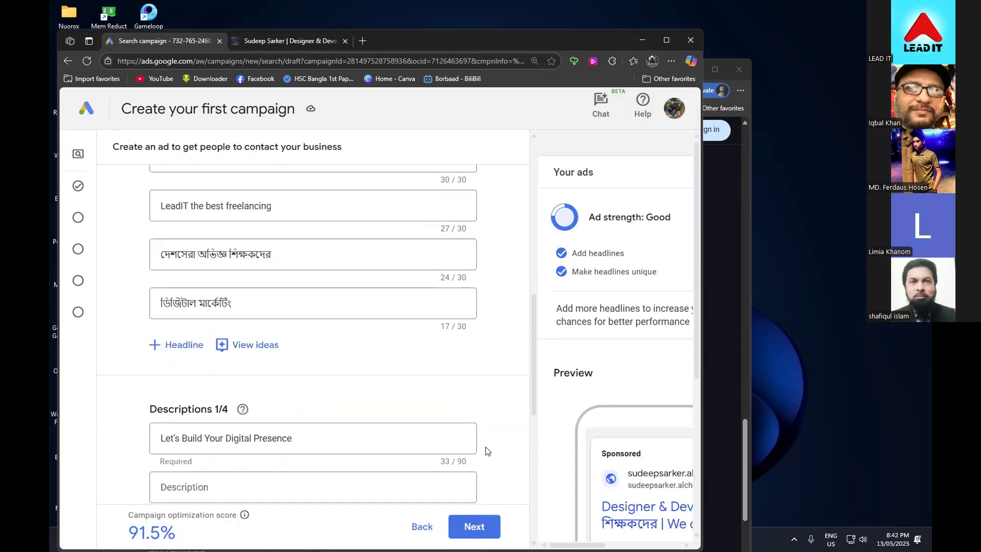
left_click(176, 346)
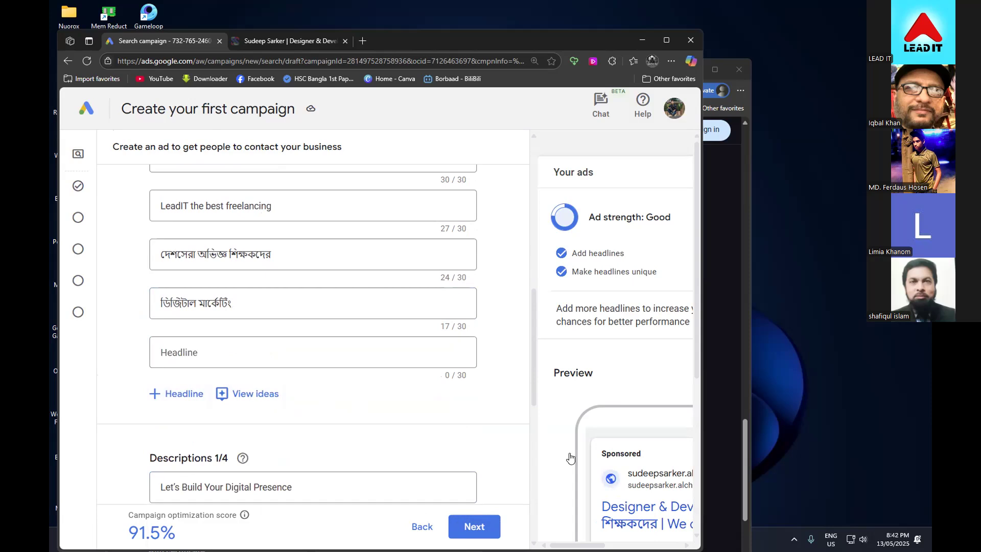
- Examine the CodersTrust description in the "freelancing courses in bangladesh" search results for headline wording
left_click(728, 419)
scroll(664, 436, "down", 3)
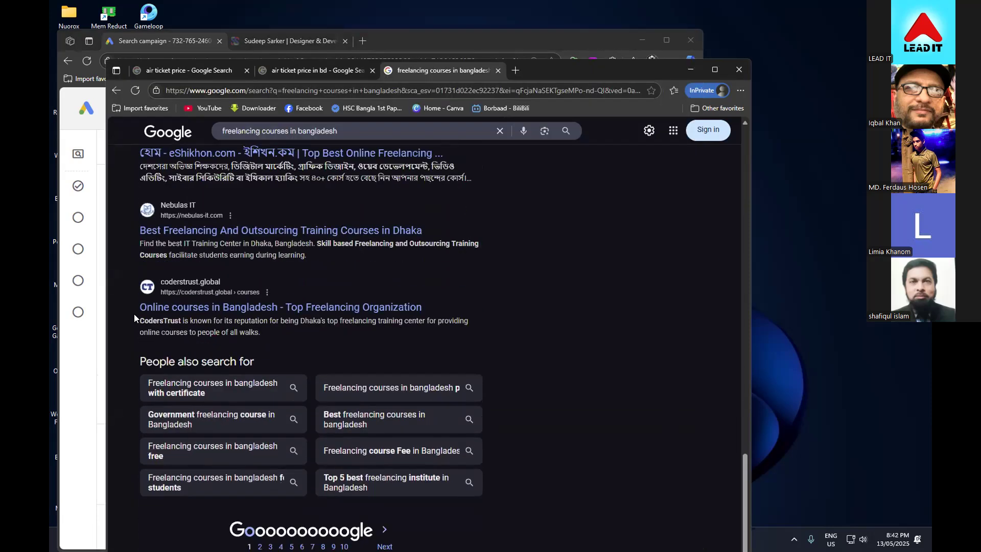
left_click_drag(135, 314, 177, 314)
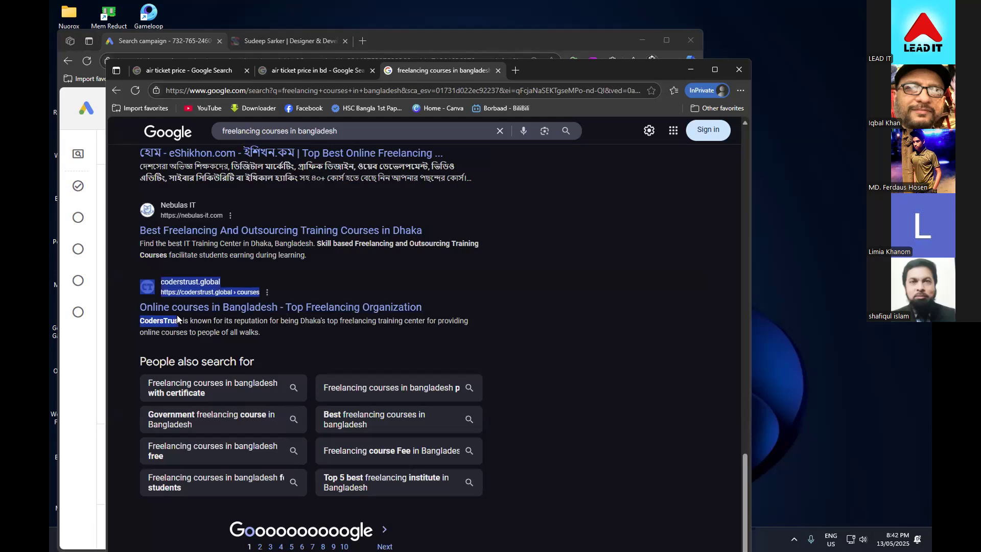
left_click(133, 328)
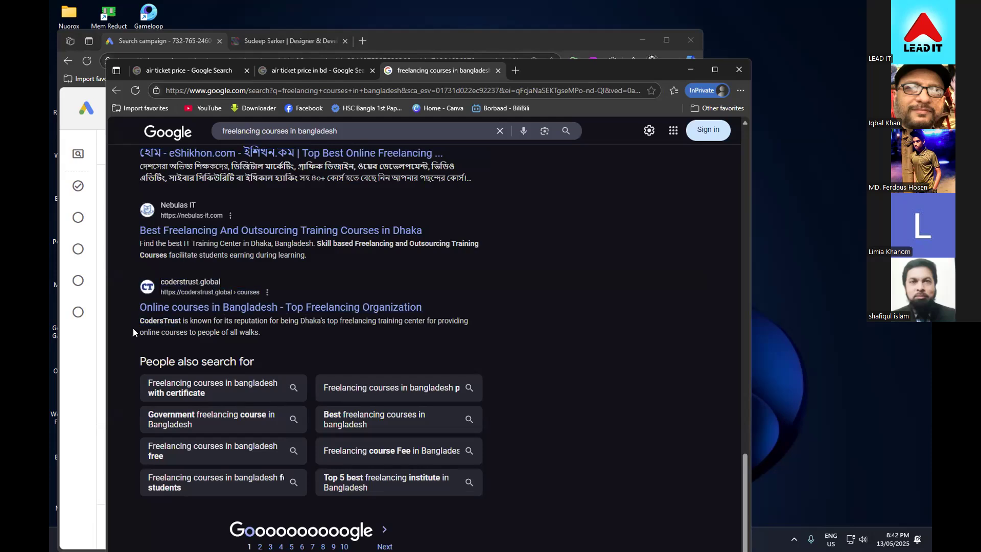
left_click_drag(137, 324, 372, 323)
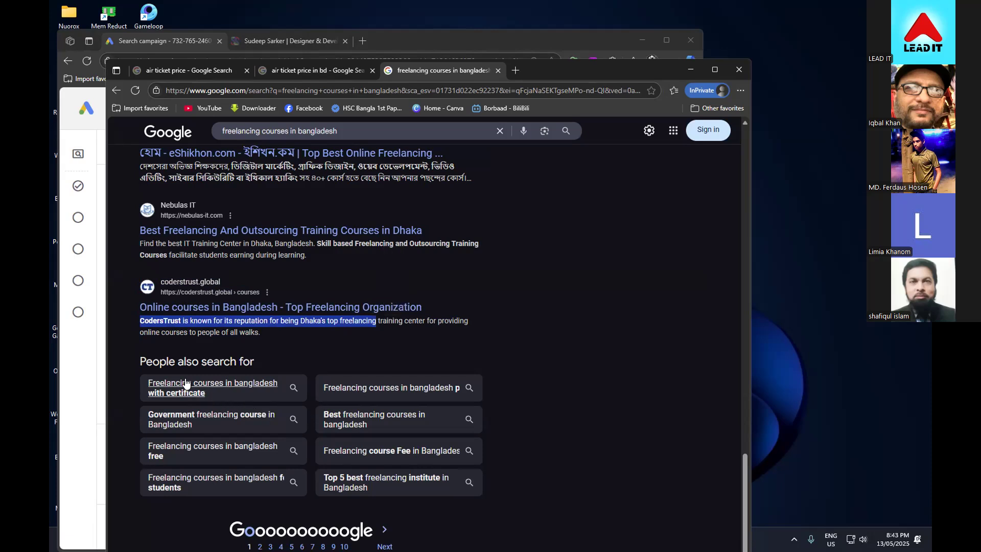
- Return to the campaign draft and try "Lead IT Dhaka's Top" as the tenth headline
left_click(85, 408)
left_click(262, 365)
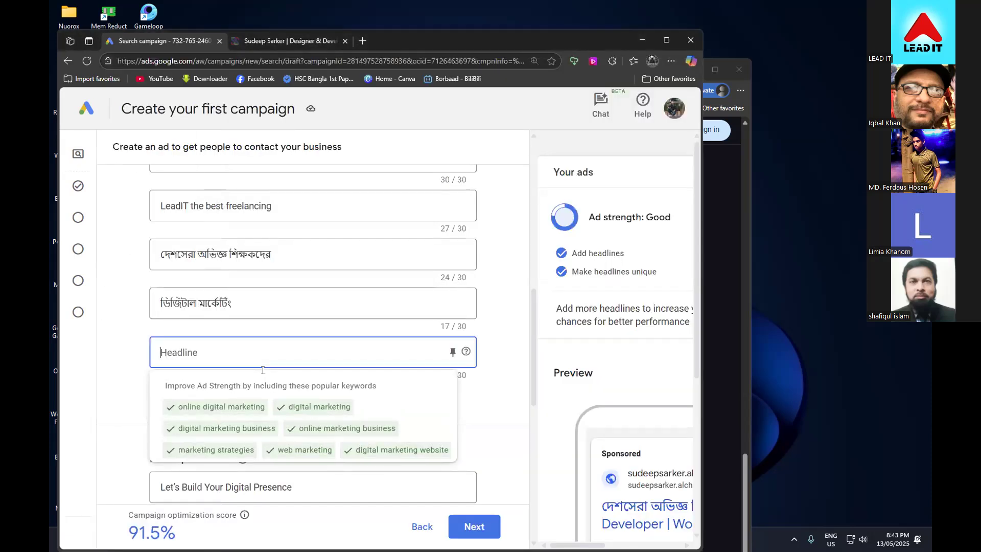
type("L:ead")
key("BackSpace")
key("BackSpace")
key("BackSpace")
key("BackSpace")
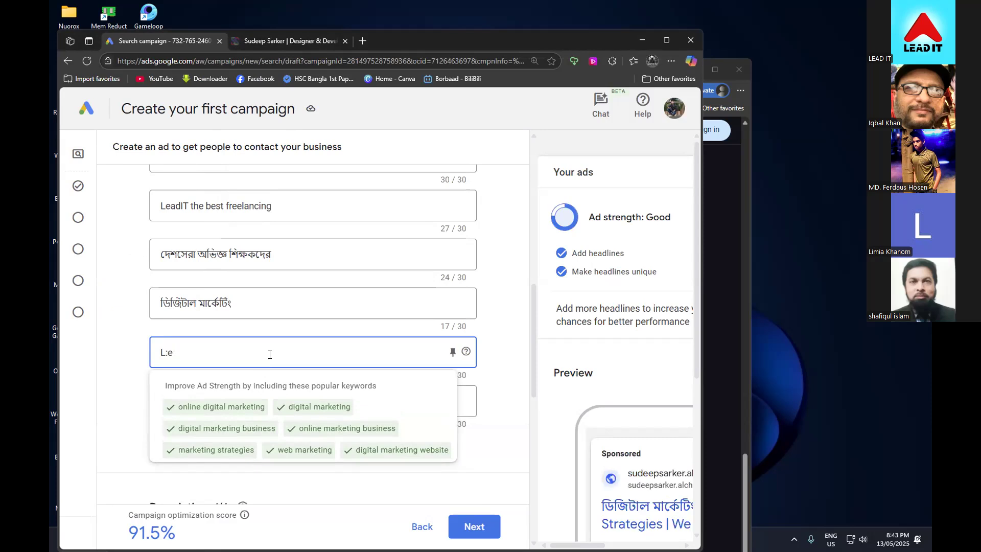
type("ead")
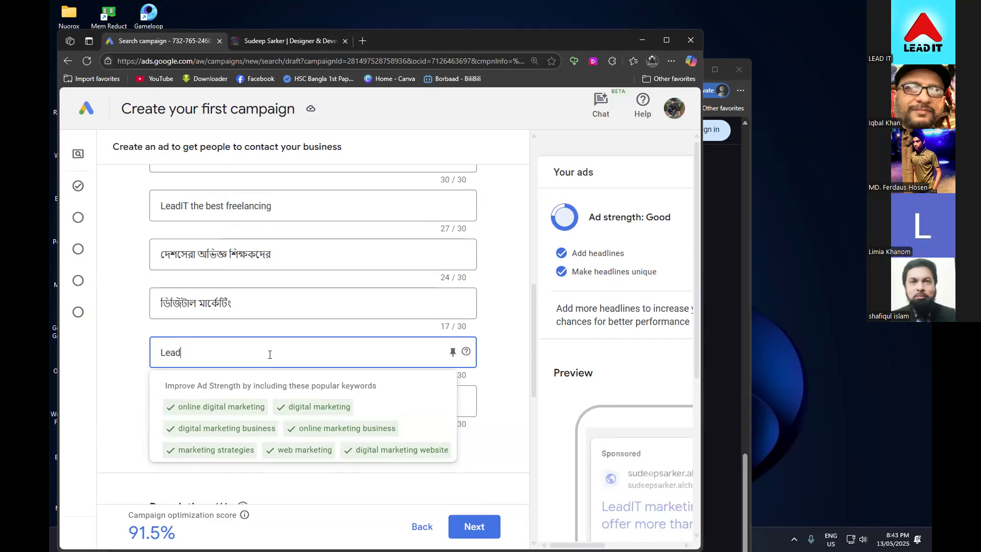
type(" IT ")
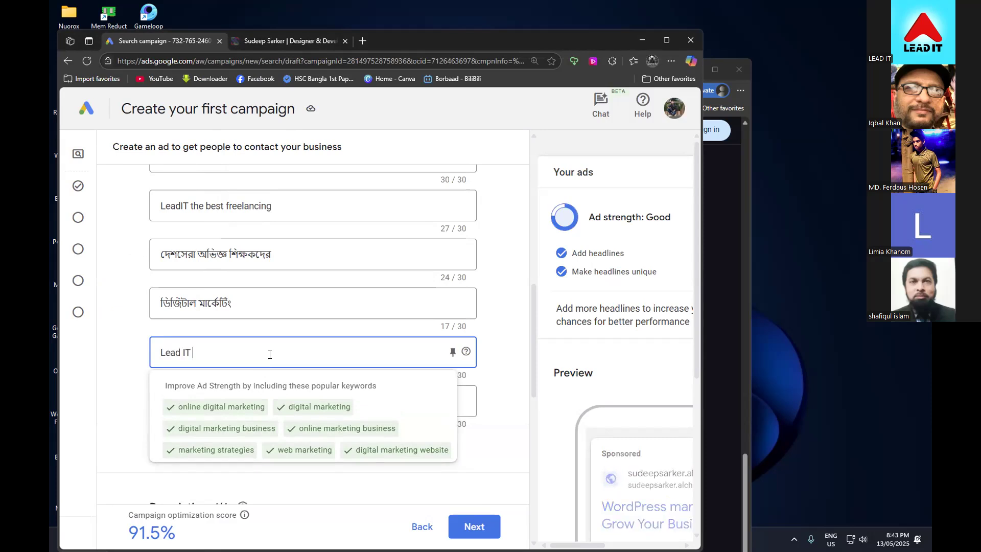
type("Dha")
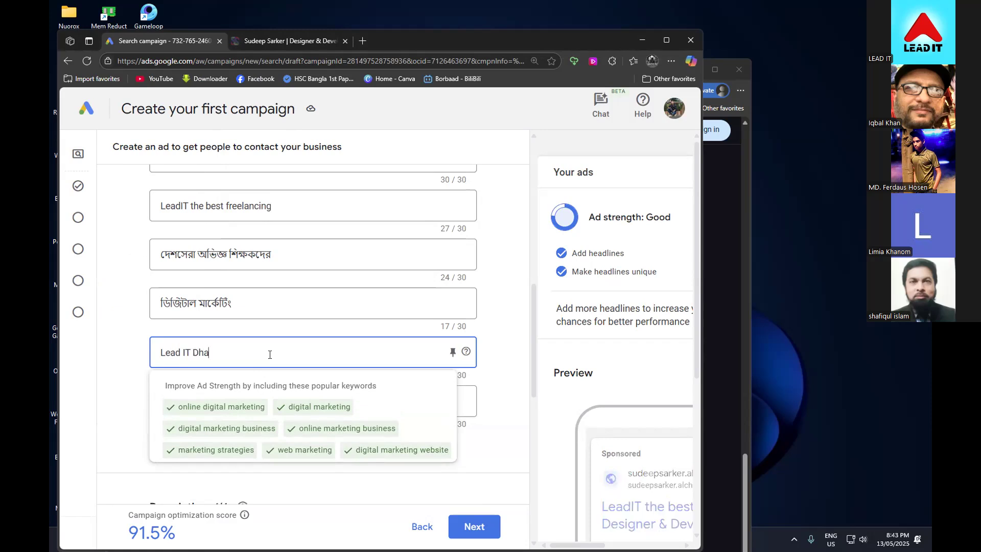
type("ka's")
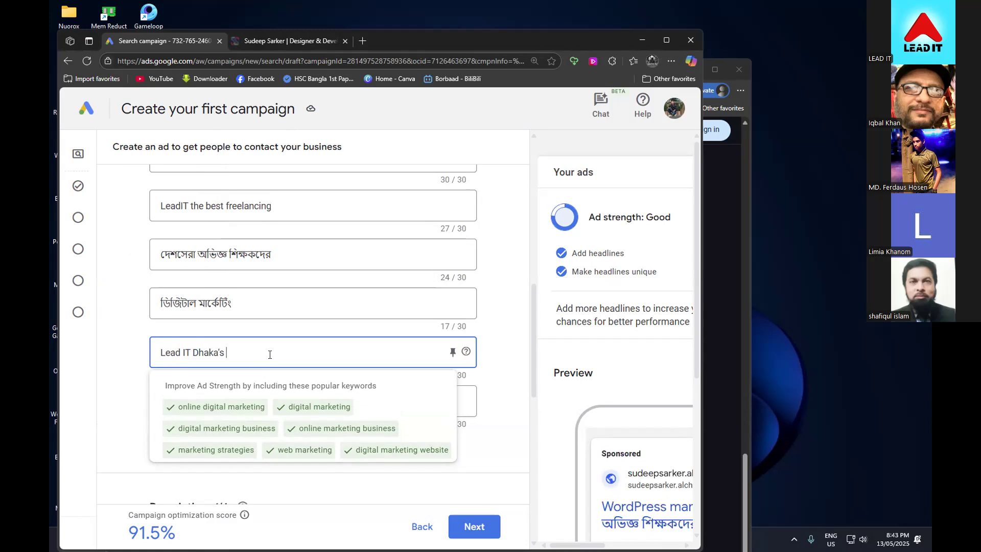
type("T")
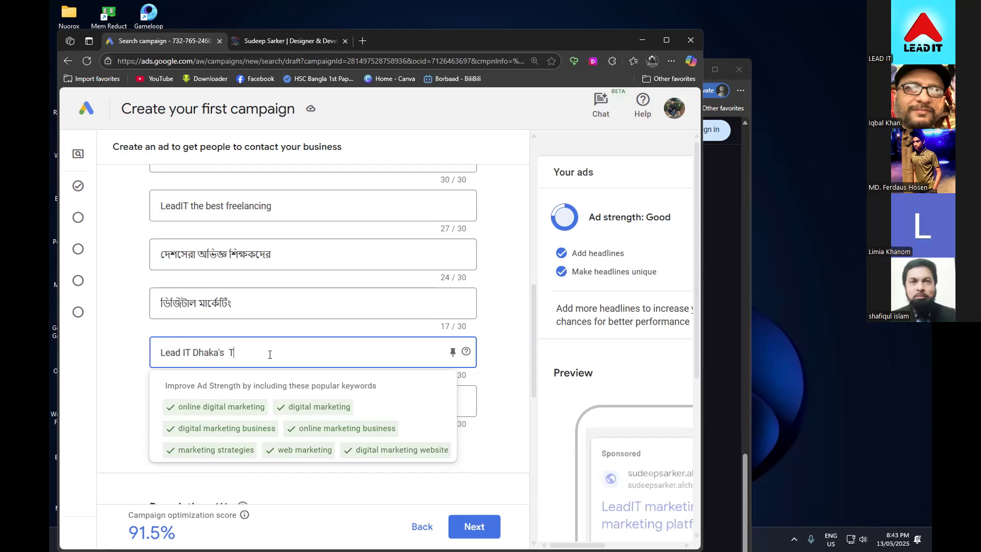
type("op")
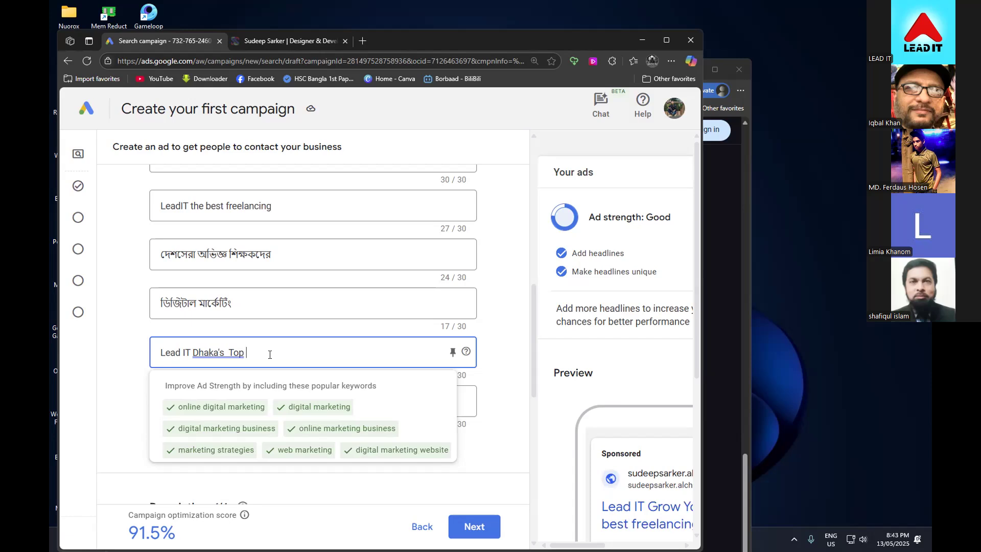
- Replace the tenth headline's text with "Fiverr Crrash Course"
key("ctrl+a")
key("BackSpace")
mouse_move(199, 396)
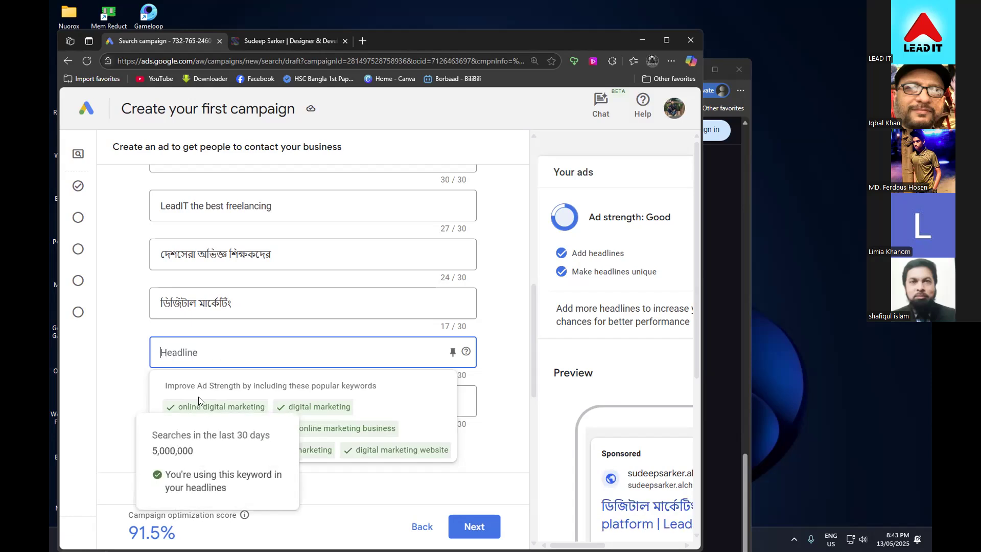
type("Fi")
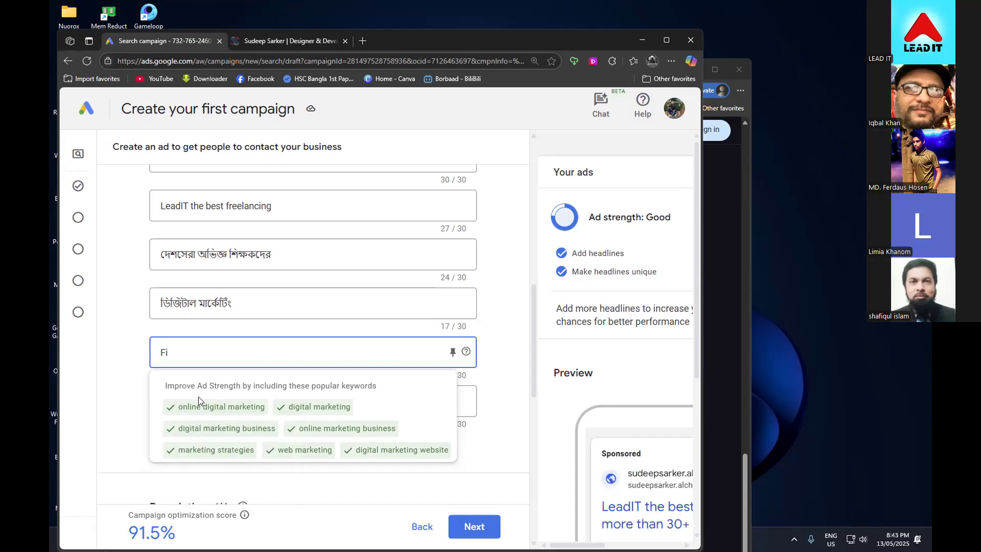
type("verr ")
type("C")
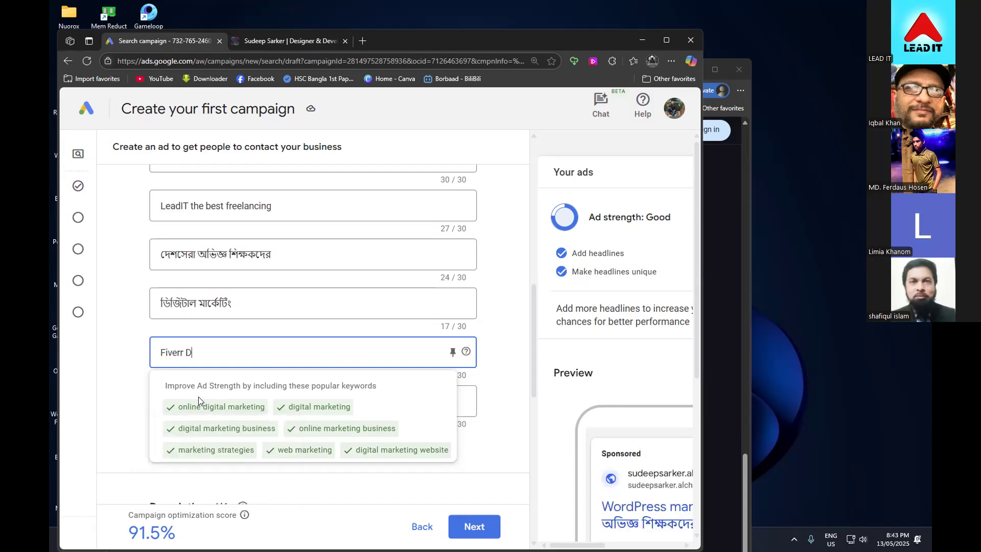
type("rrash COurse")
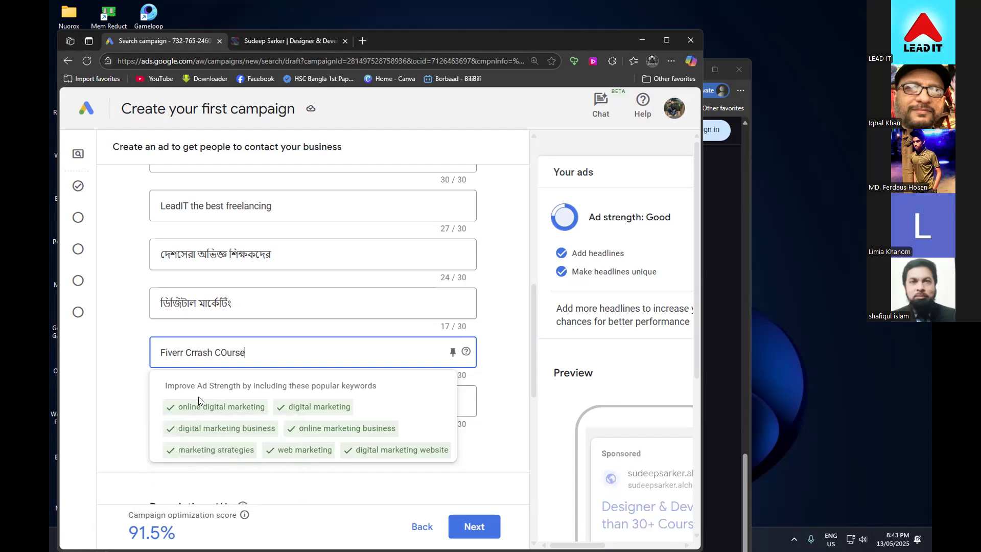
key("BackSpace")
key("BackSpace")
key("BackSpace")
key("BackSpace")
key("BackSpace")
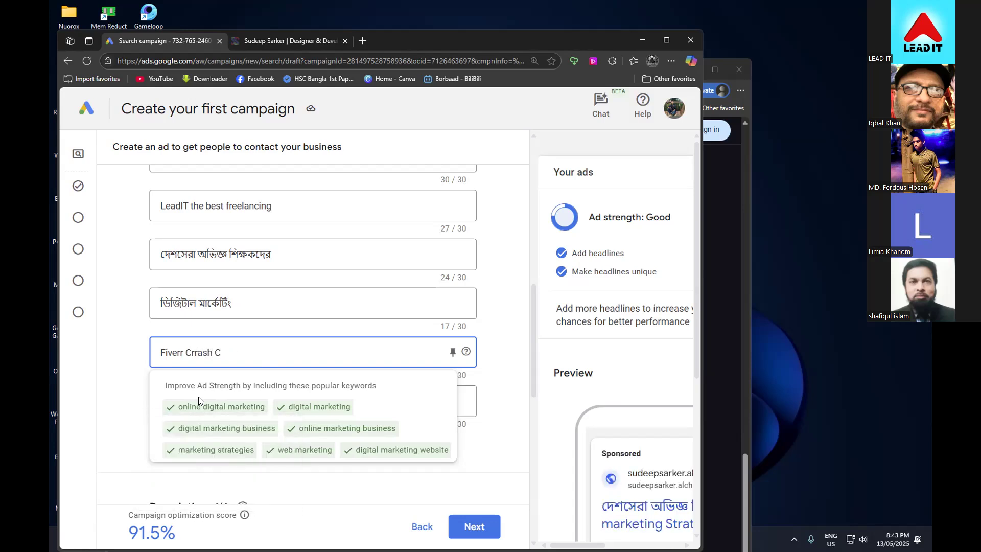
type("ourse")
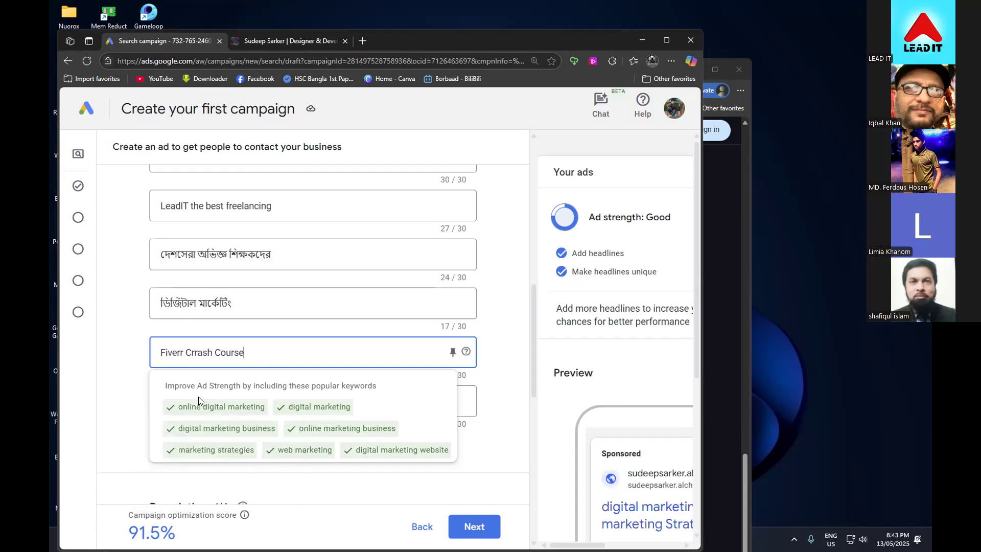
left_click(121, 366)
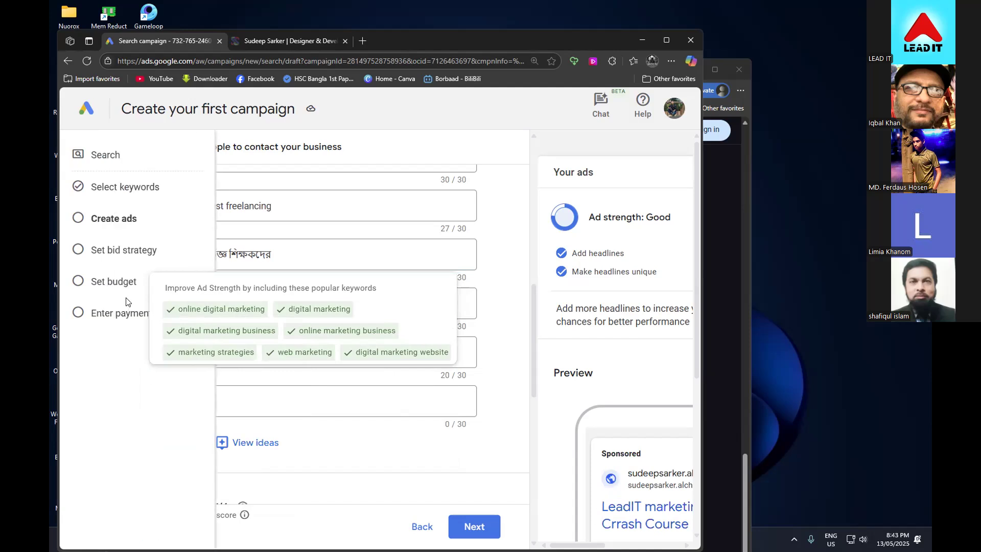
- Replace the Bengali text of the eighth headline with "Online Classes"
left_click(280, 258)
left_click_drag(289, 252, 65, 252)
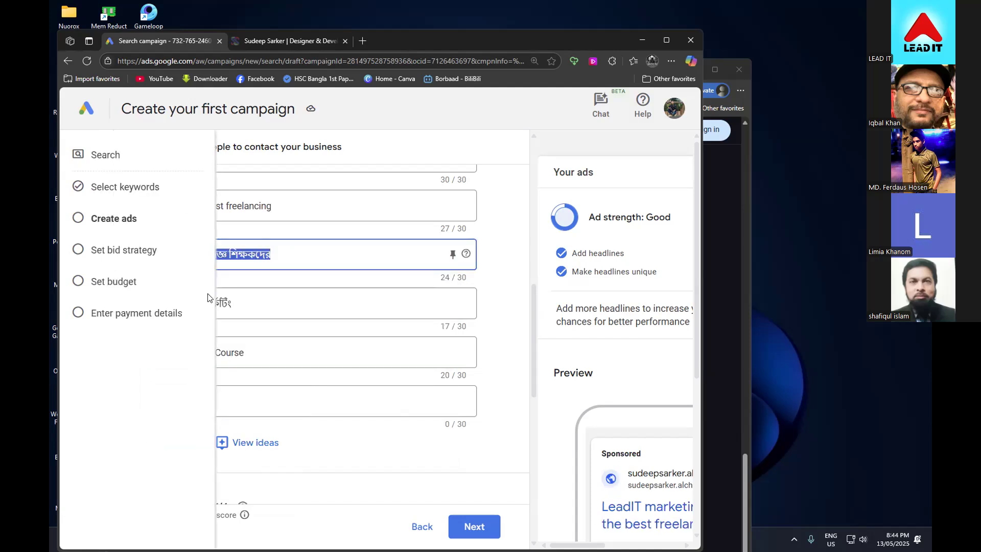
type("Online")
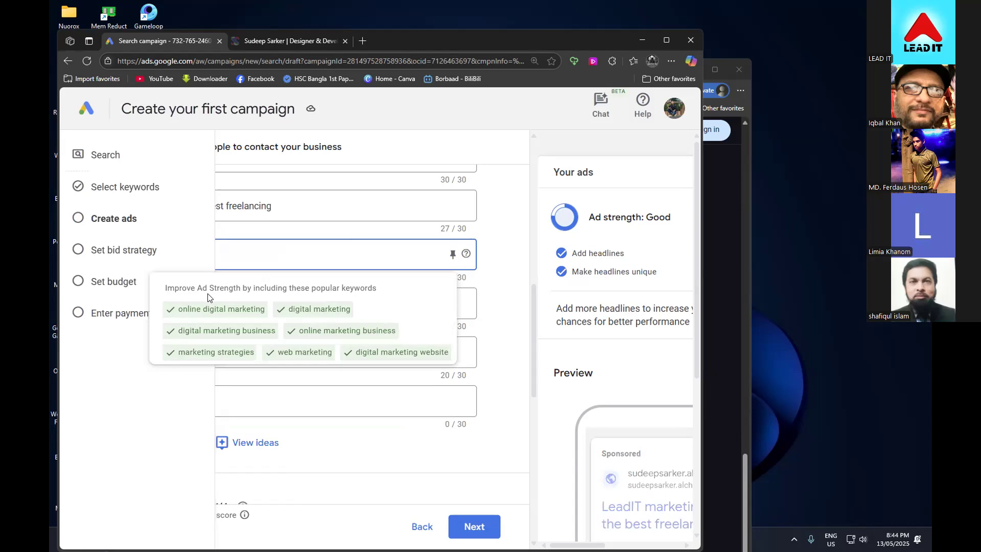
type(" CLasses")
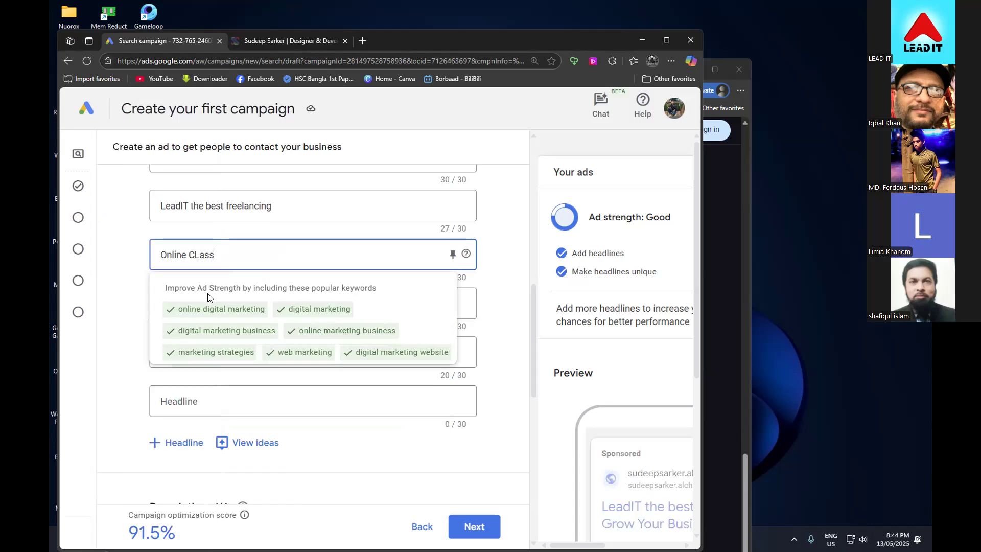
key("BackSpace")
key("BackSpace")
key("BackSpace")
key("BackSpace")
key("BackSpace")
key("BackSpace")
type("l")
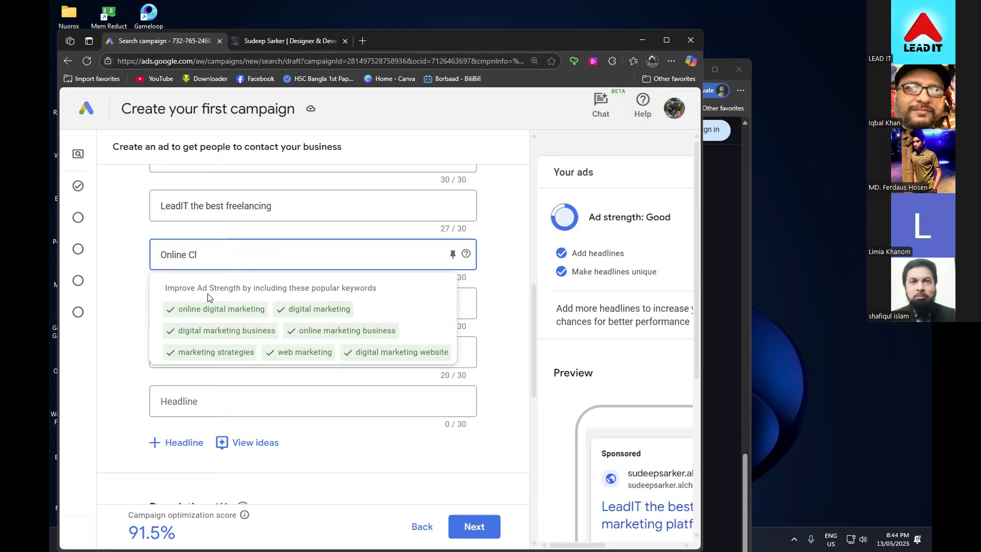
type("asses")
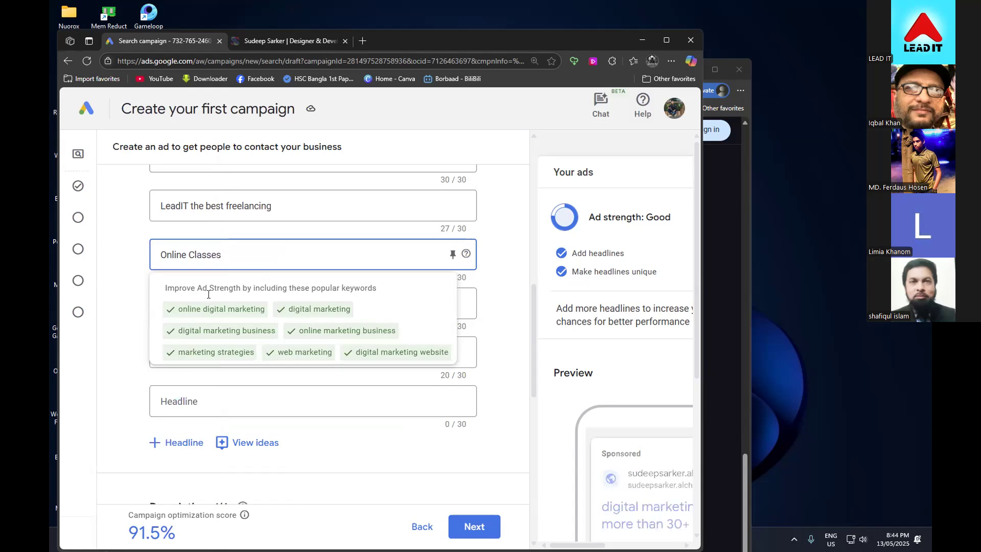
left_click(149, 288)
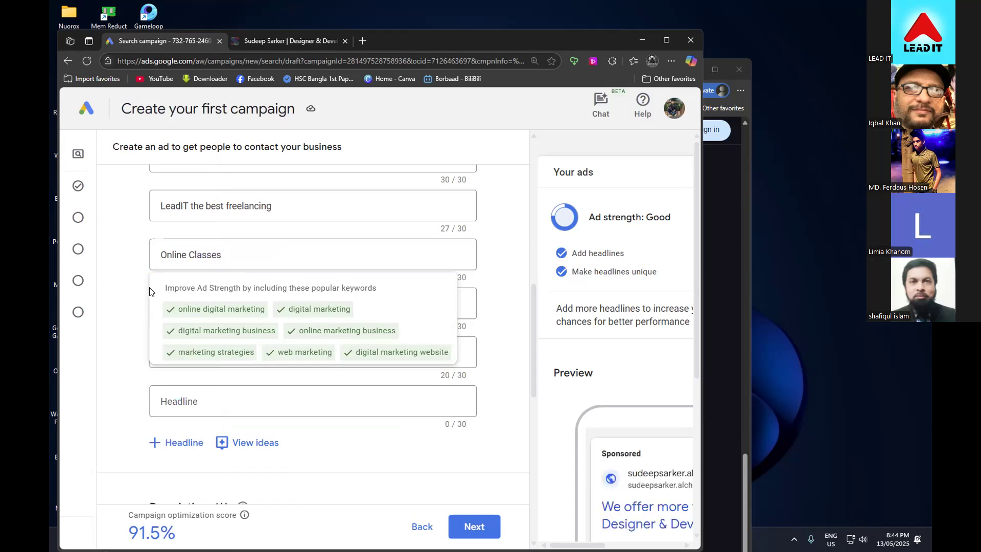
left_click(134, 310)
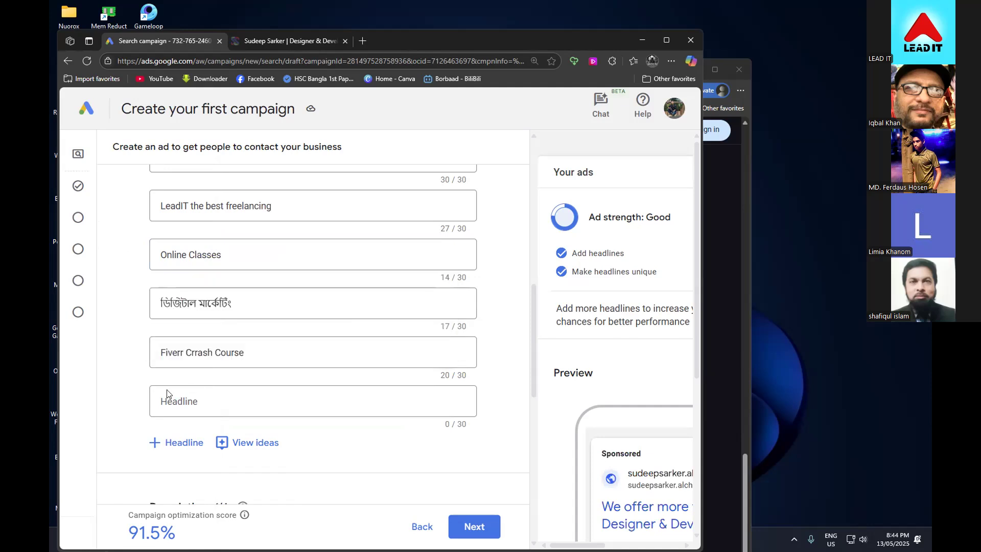
- Enter "Facebook marketing Course" as the eleventh headline
scroll(139, 406, "down", 1)
scroll(168, 388, "up", 2)
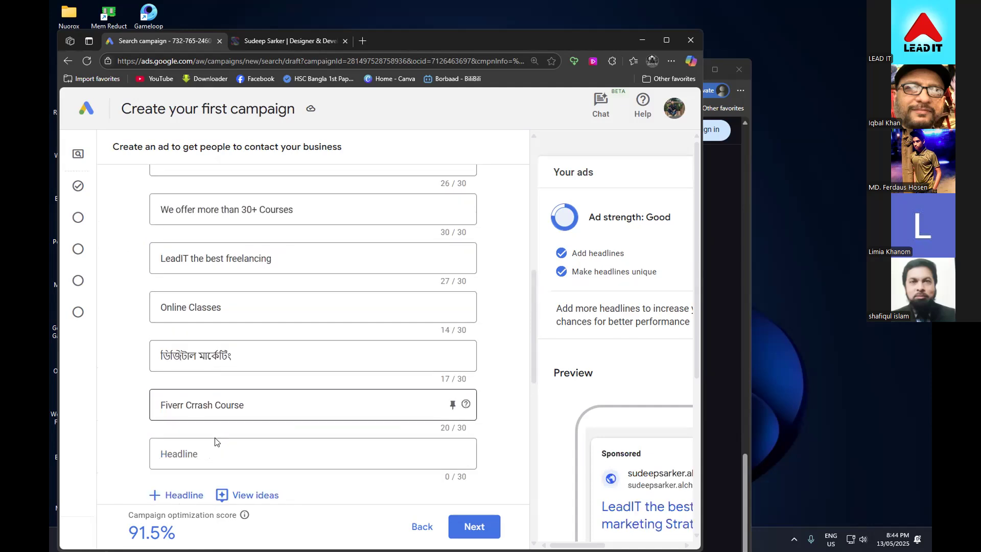
left_click(217, 453)
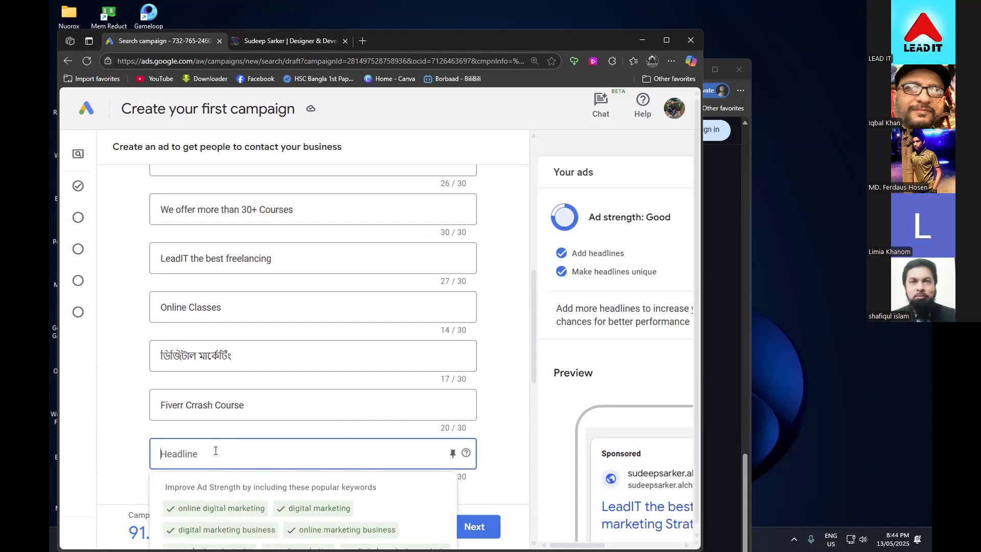
type("Fac")
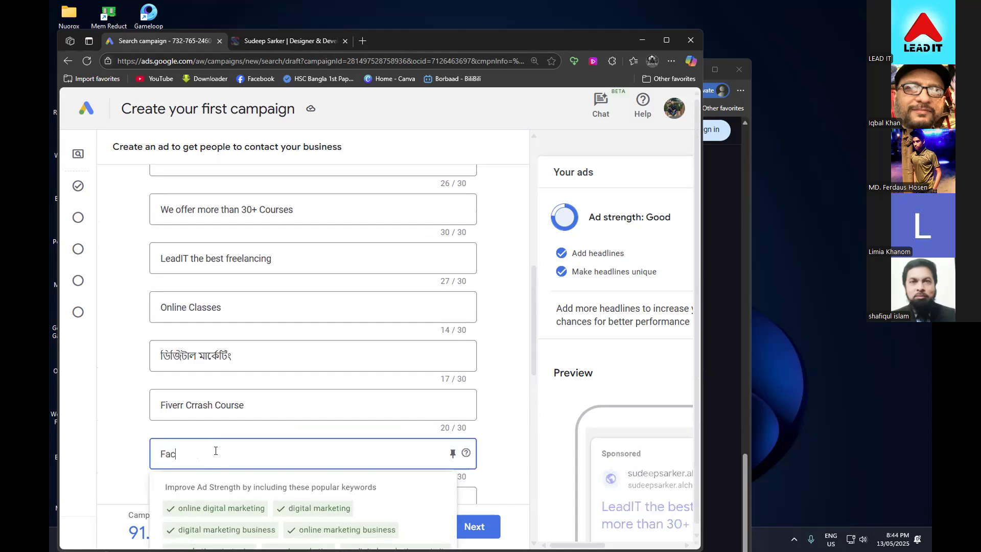
type("ebook")
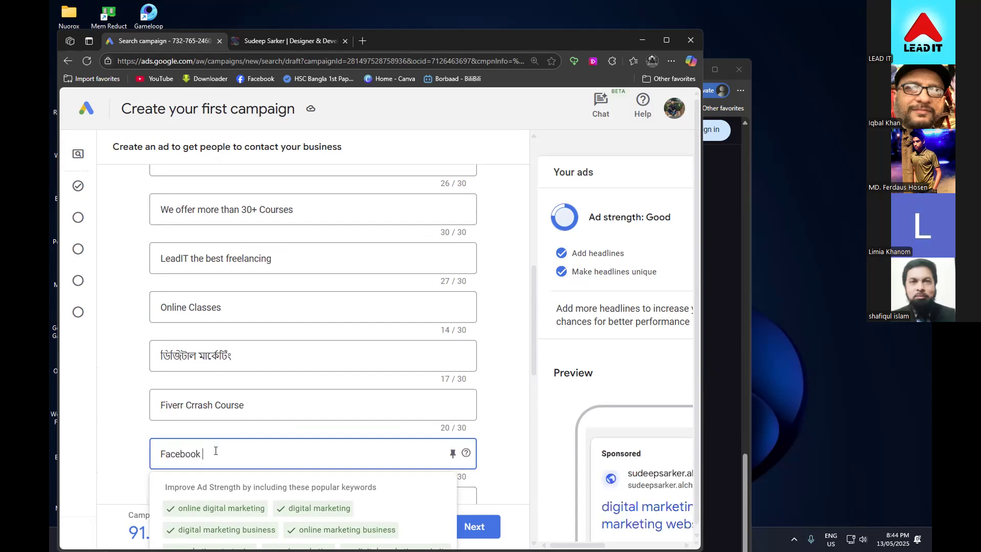
type(" marketing")
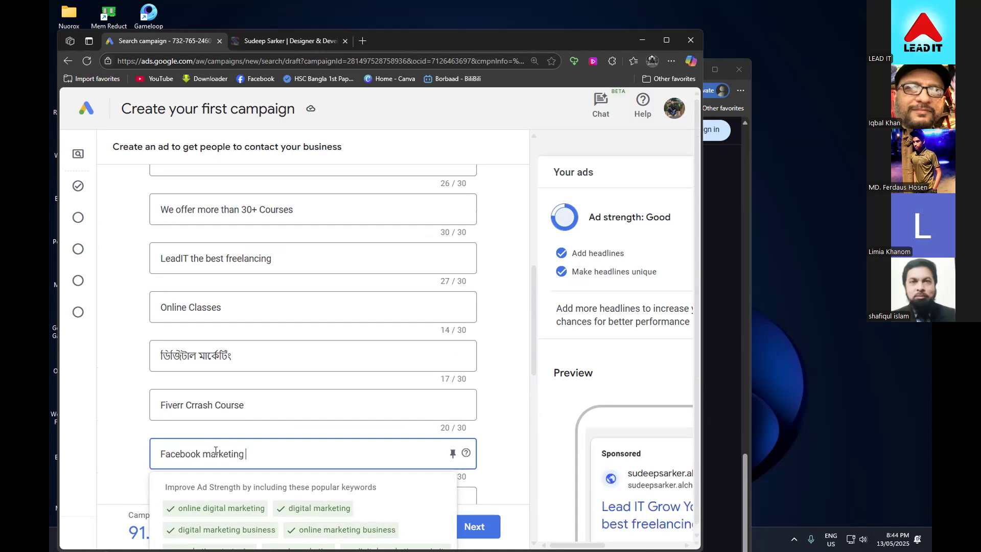
type(" Course ")
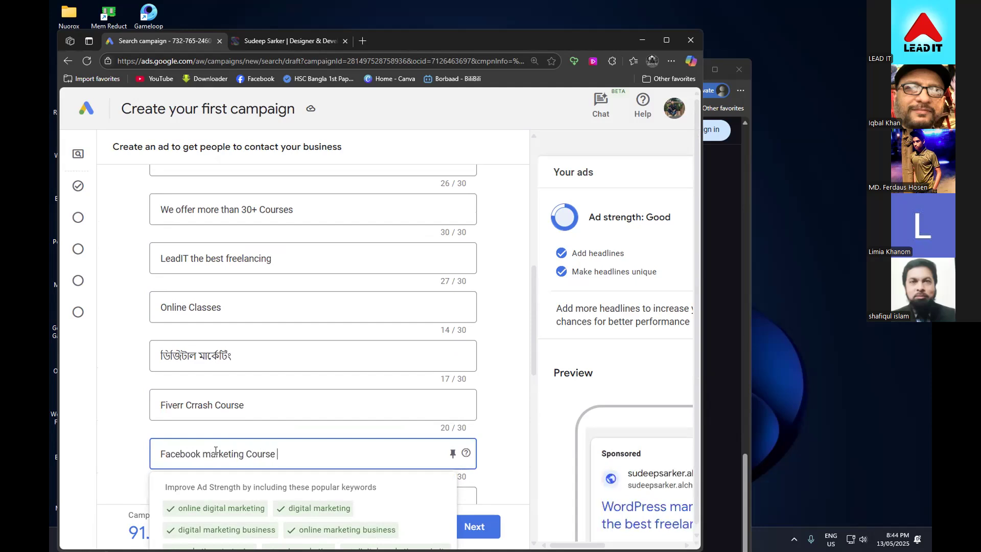
type("Video")
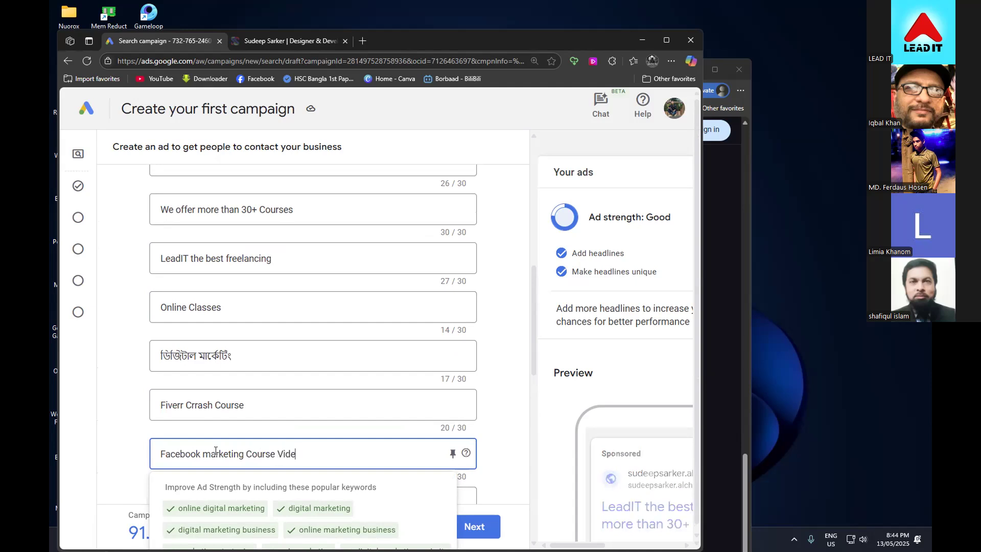
key("BackSpace")
key("BackSpace")
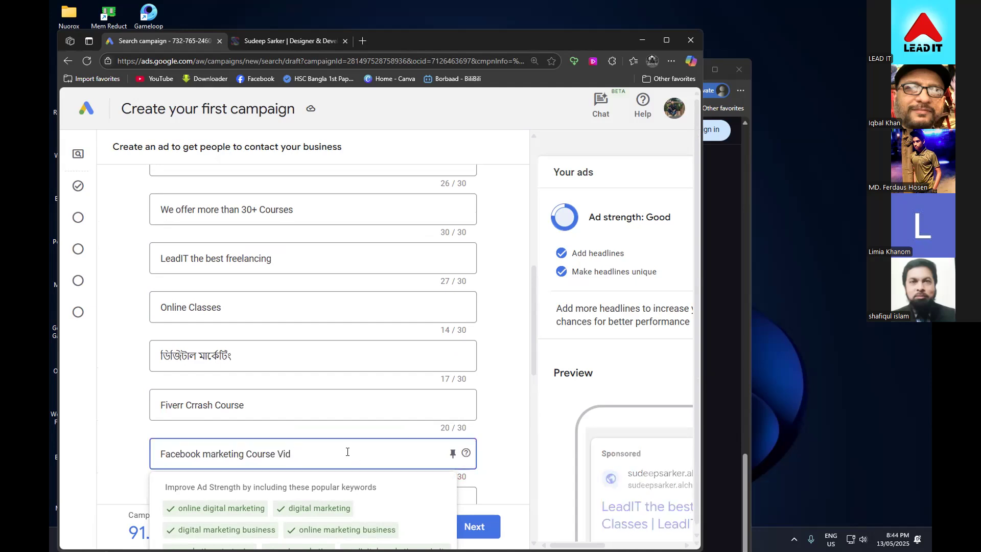
key("BackSpace")
key("BackSpace")
key("BackSpace")
key("BackSpace")
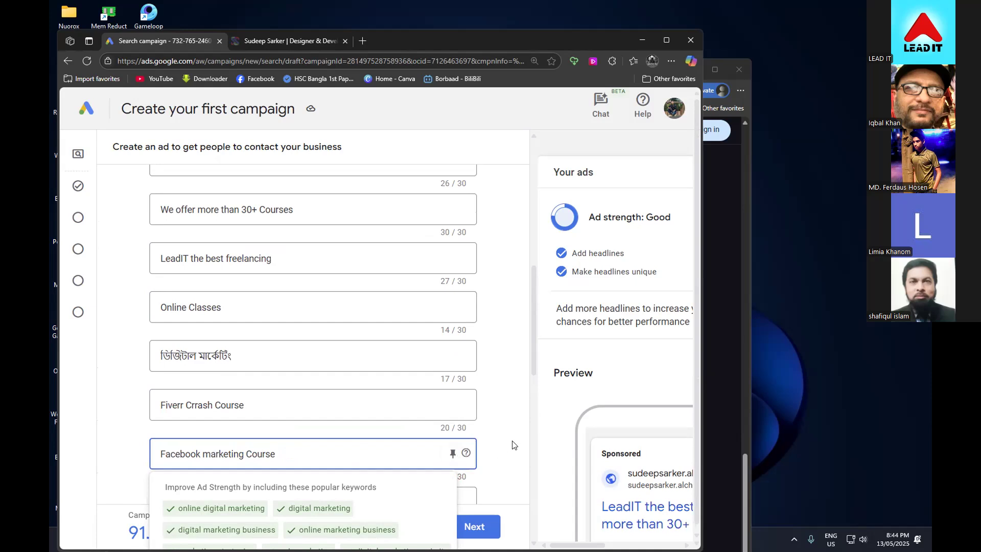
left_click(394, 430)
- Add another headline field and enter "Lead generation Course" as the twelfth headline
scroll(394, 429, "down", 2)
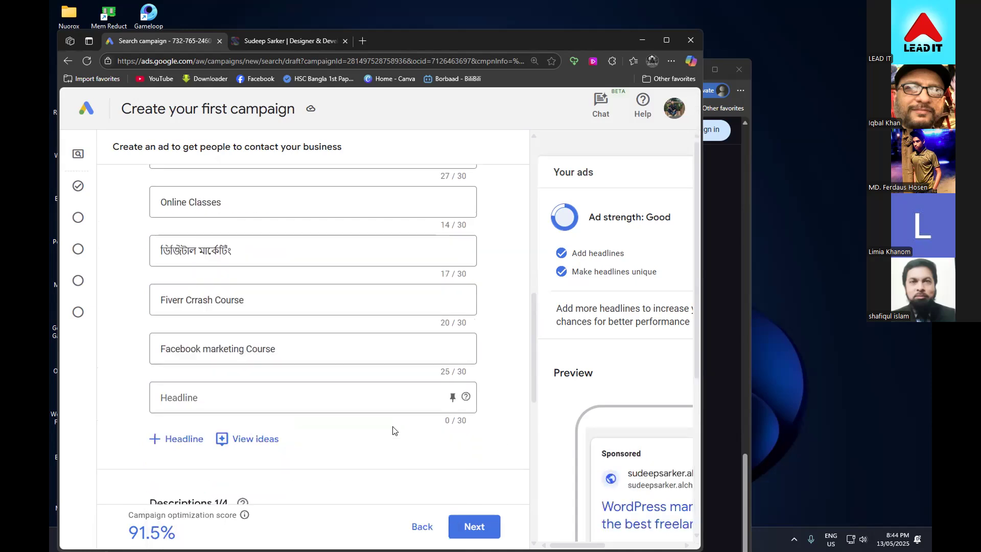
left_click(177, 439)
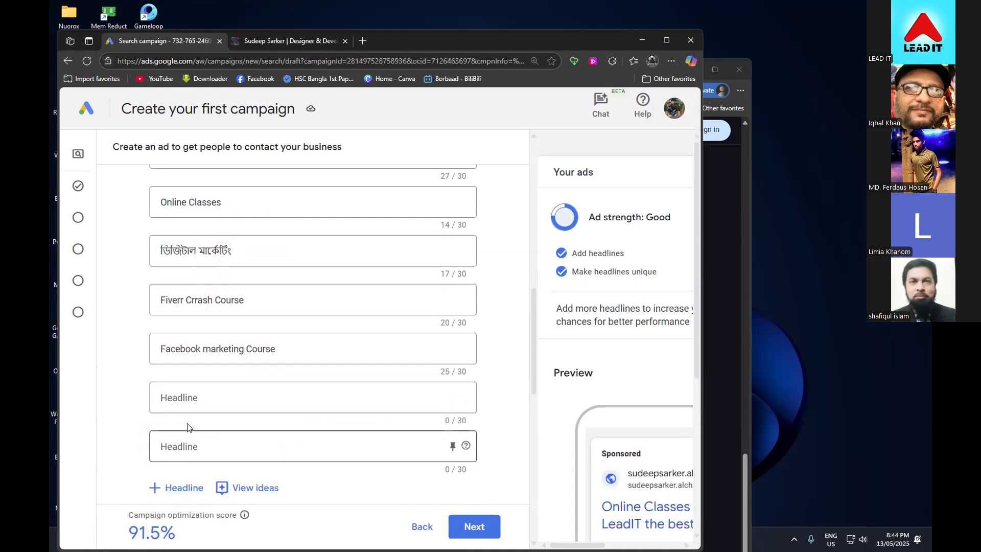
left_click(199, 394)
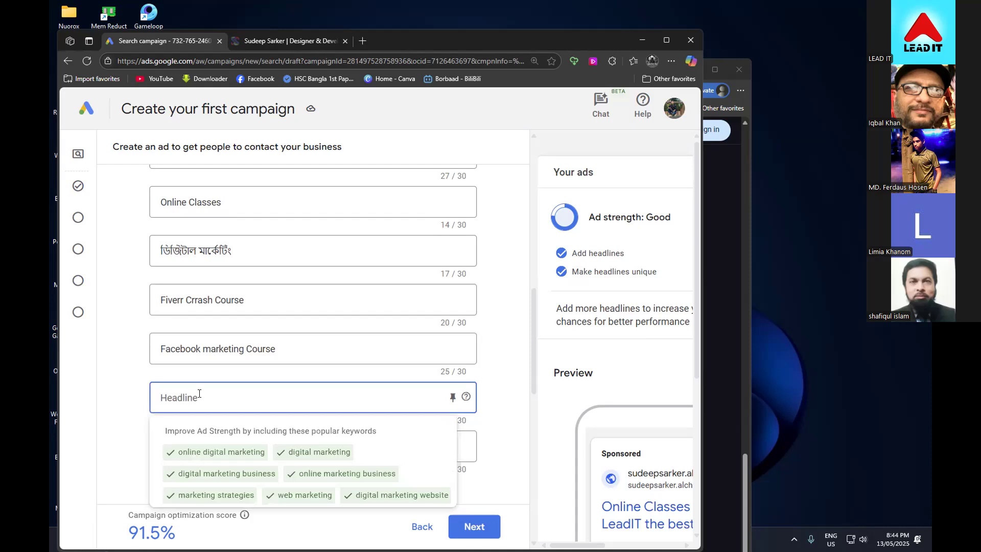
type("Lead ")
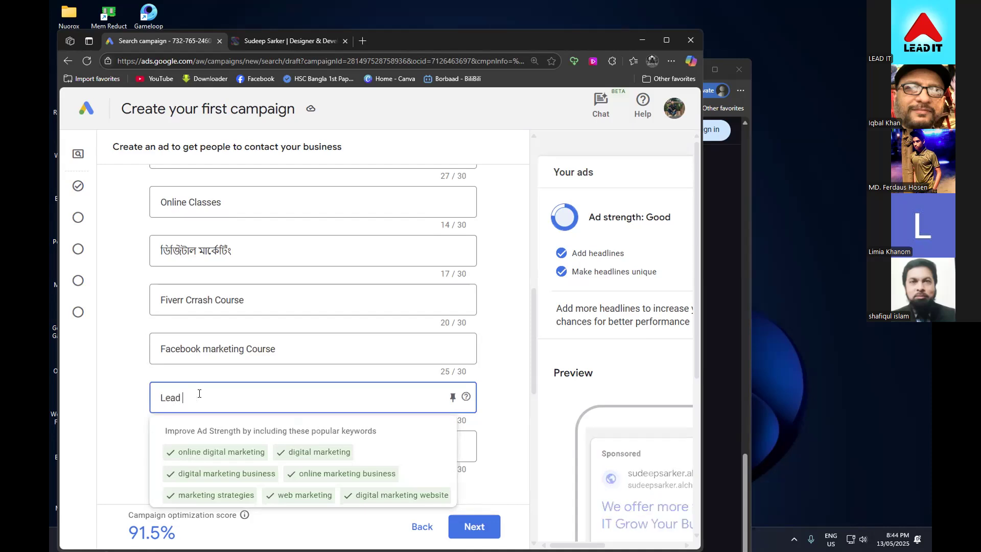
type("generation ")
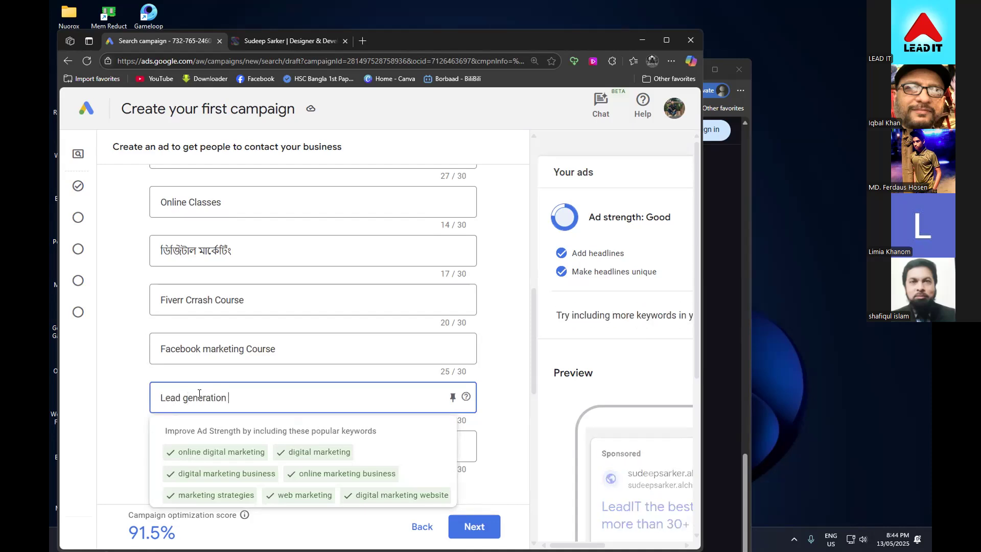
type("COurse")
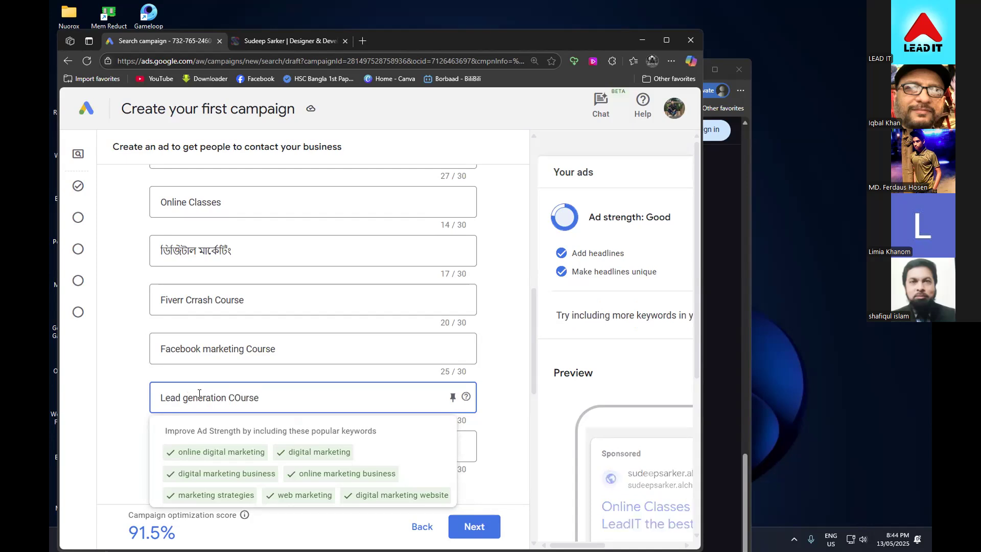
key("BackSpace")
key("BackSpace")
key("BackSpace")
key("BackSpace")
type("ourse")
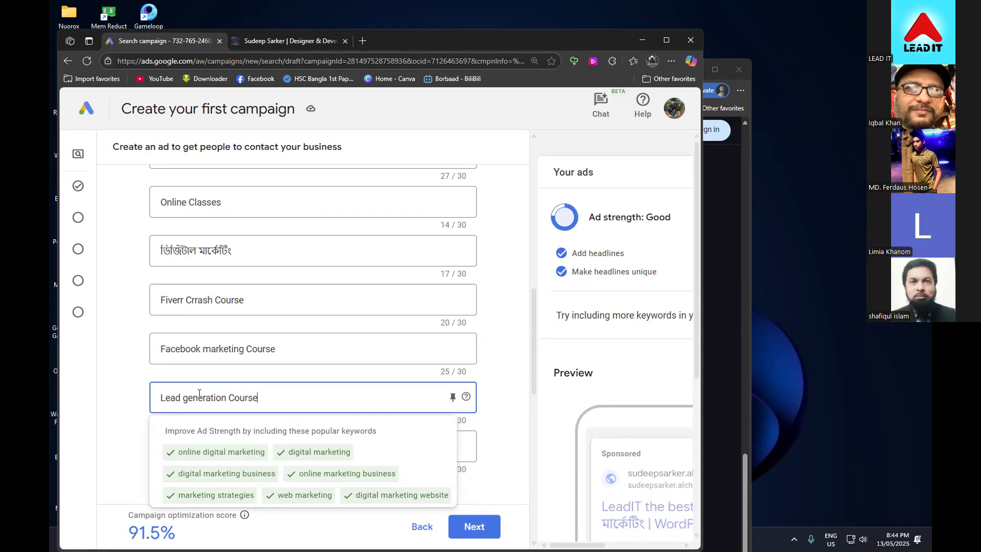
left_click(130, 458)
- Enter "Upwork crash Couse" as the thirteenth headline
left_click(191, 444)
type("Upwork")
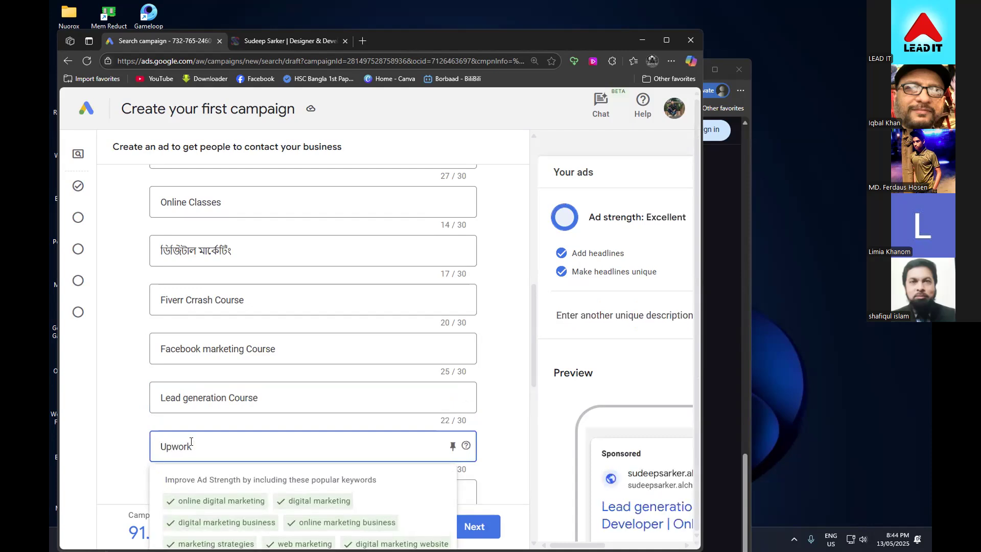
type(" cras")
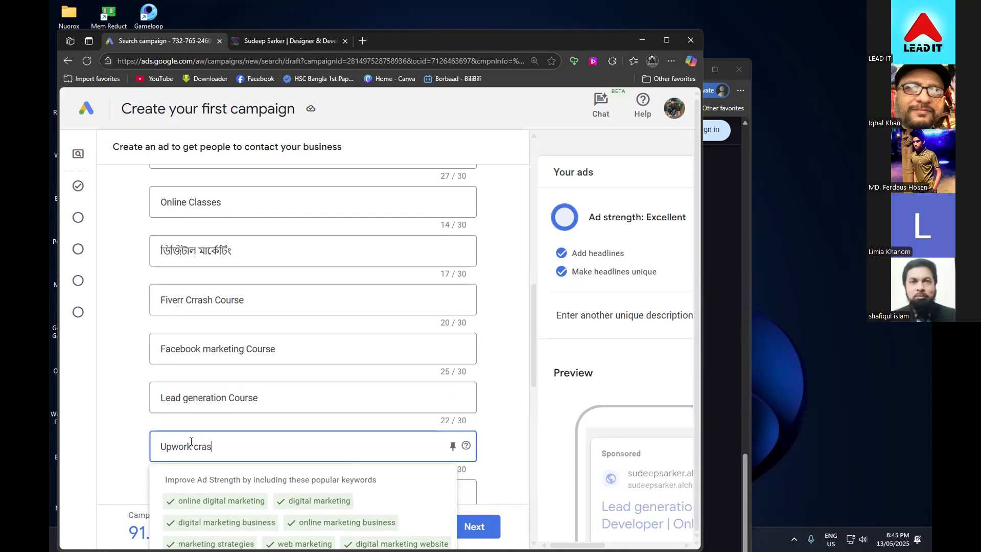
type("h Couse")
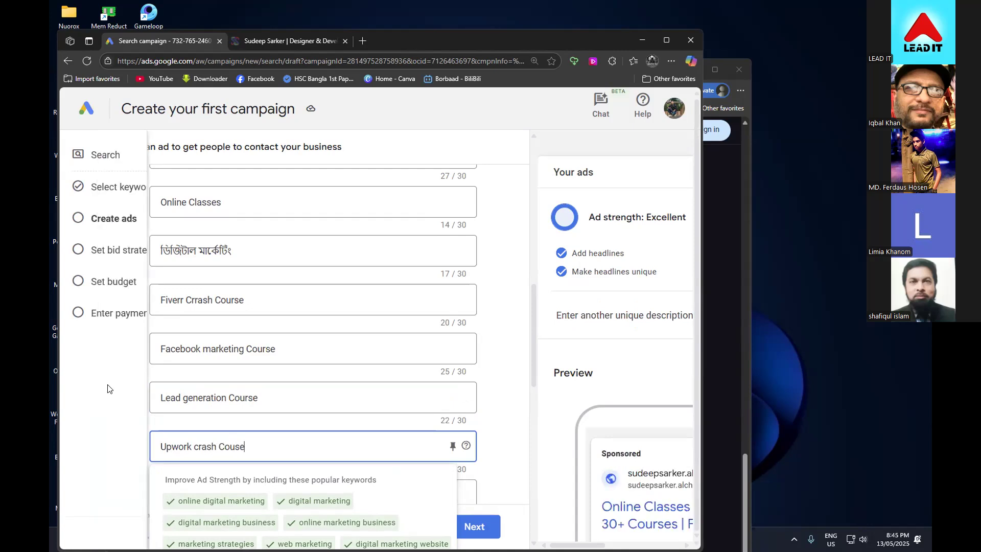
left_click_drag(108, 385, 125, 446)
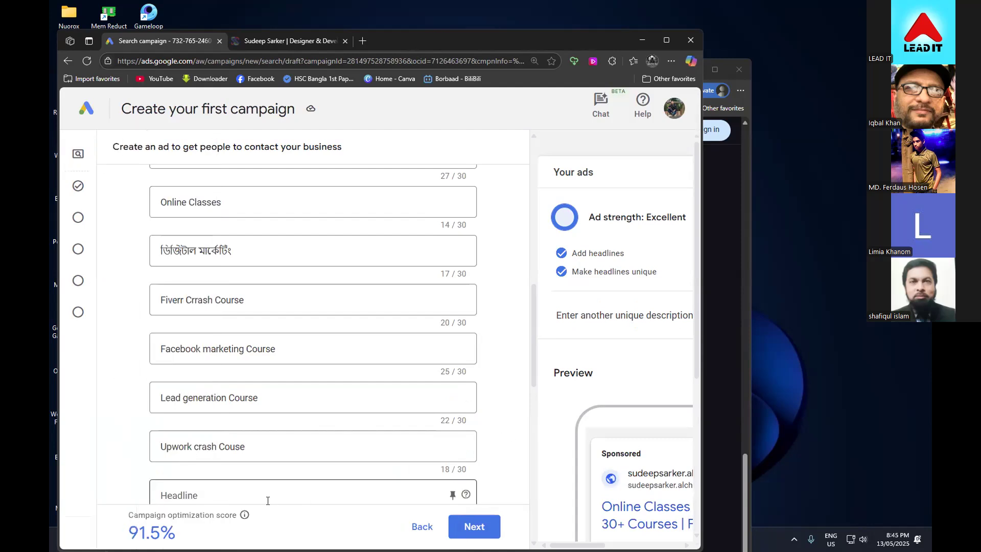
- Enter "Search Engine Optimization" as the fourteenth headline
left_click(218, 491)
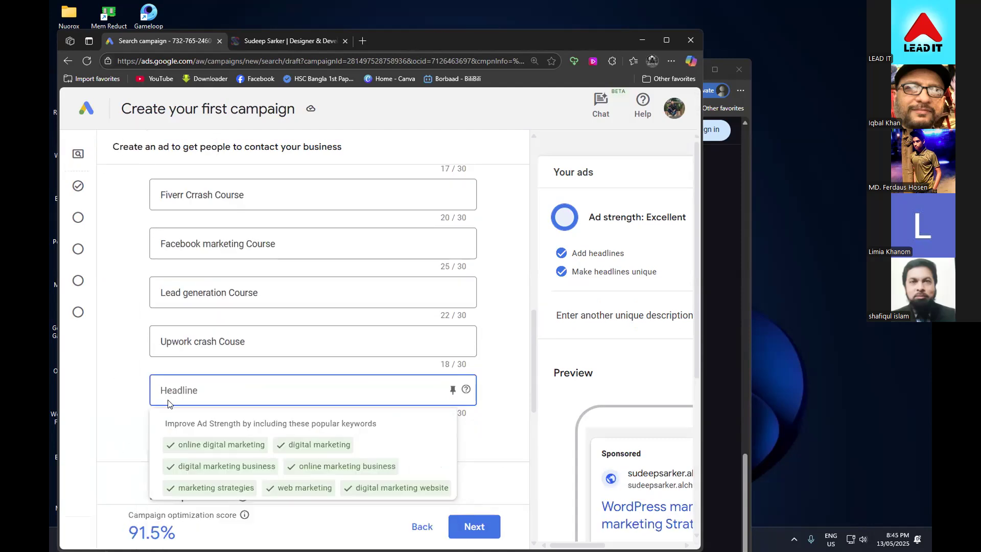
type("Se")
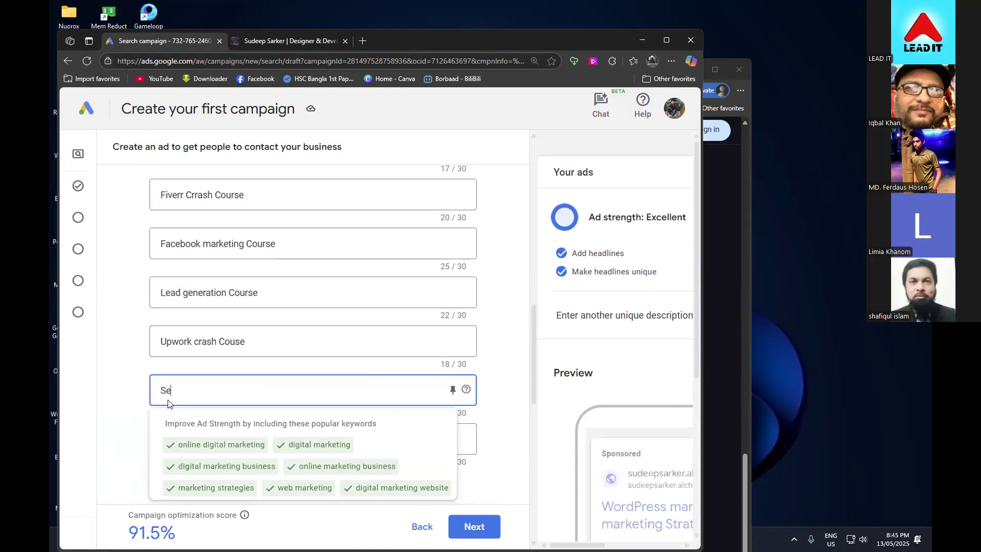
type("arch Engine ")
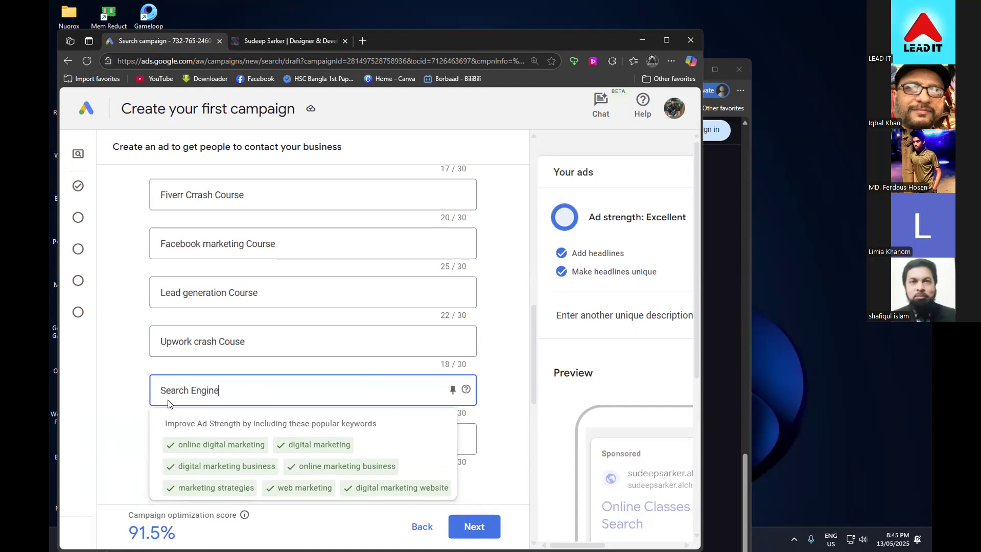
type("Ip")
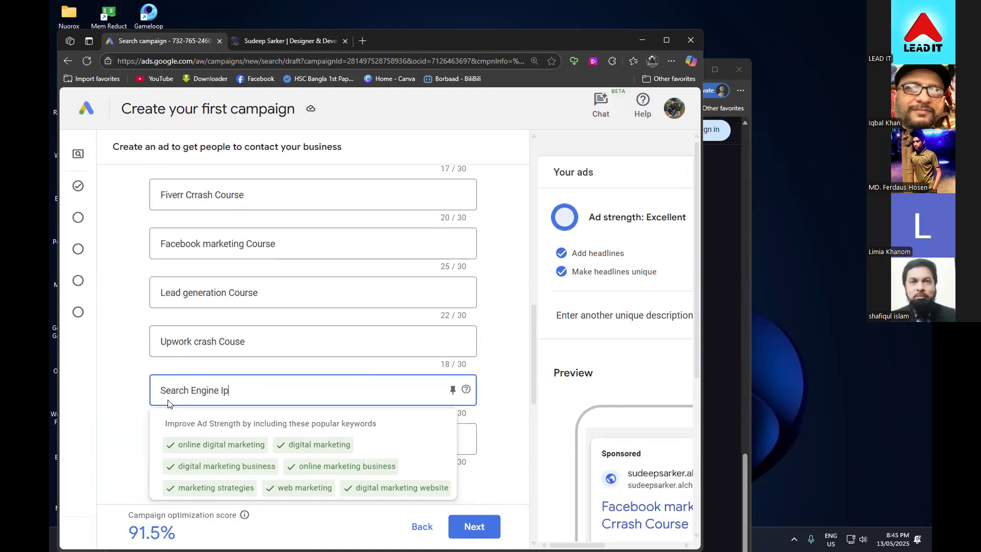
key("BackSpace")
key("BackSpace")
type("Optimization")
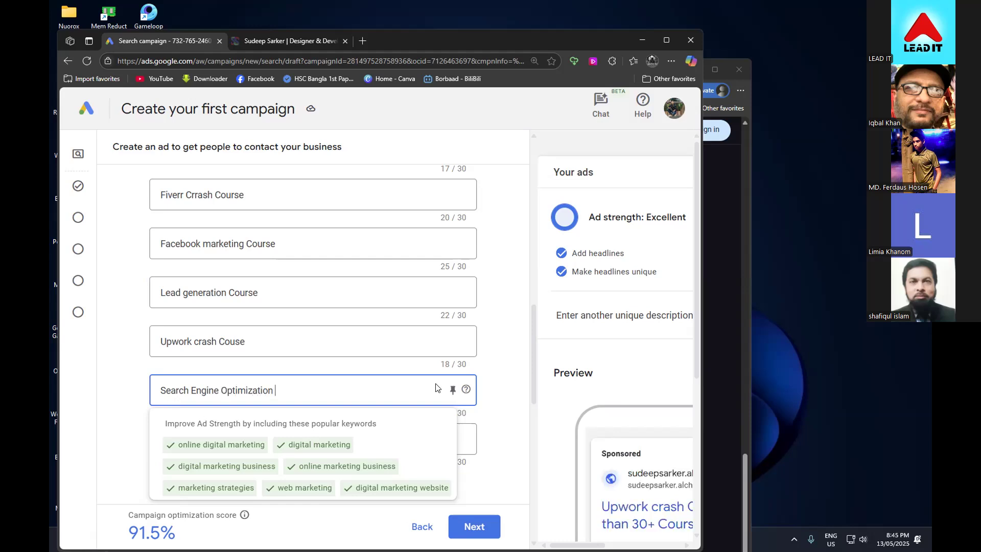
left_click(495, 385)
- Enter "Digital Marketing Institute" as the fifteenth headline, correcting the last word with the suggested spelling
left_click(262, 441)
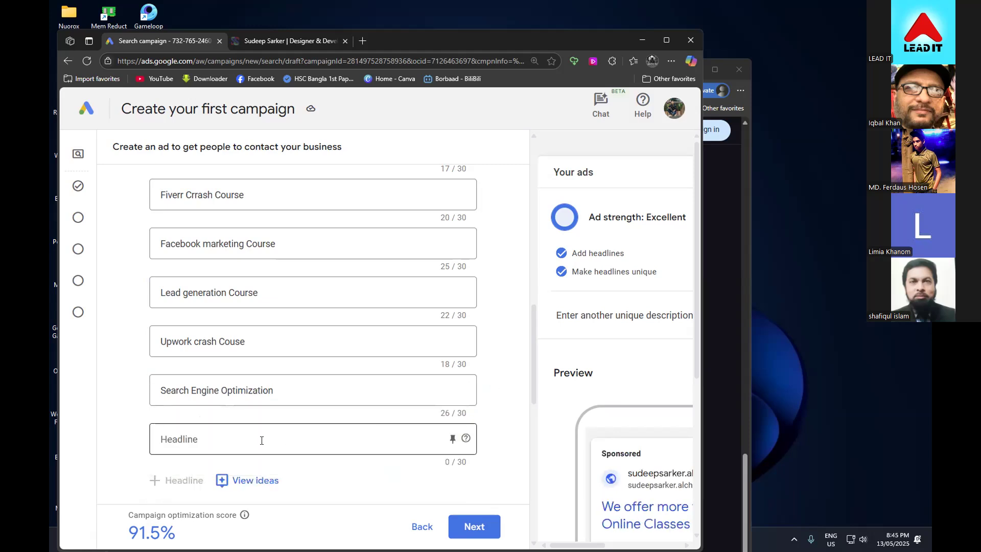
left_click(250, 436)
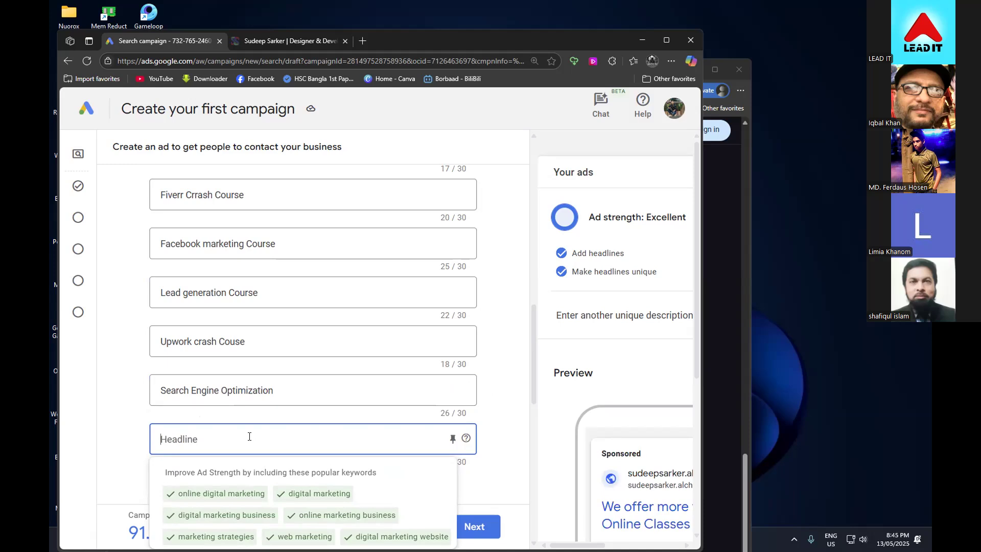
type("Digital Marketing Ins")
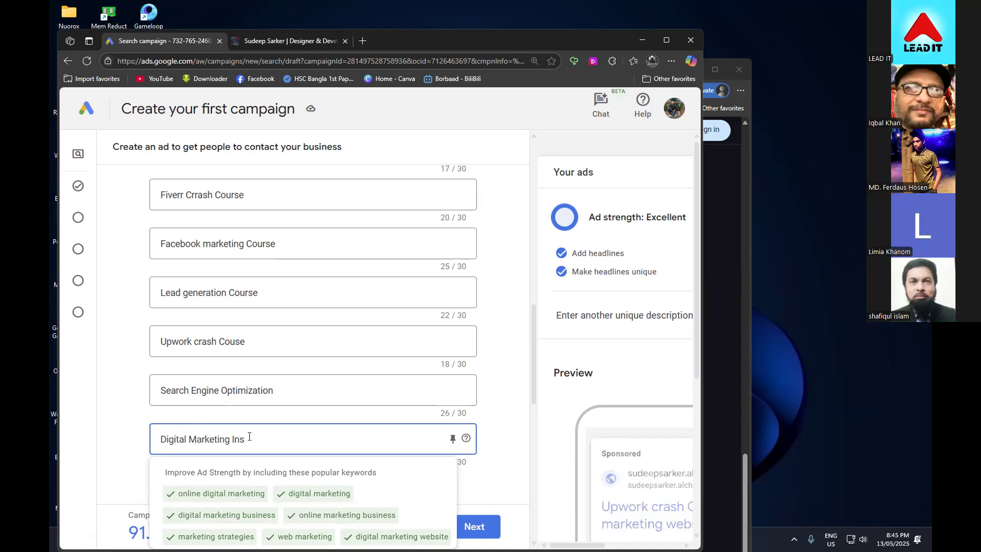
type("titute")
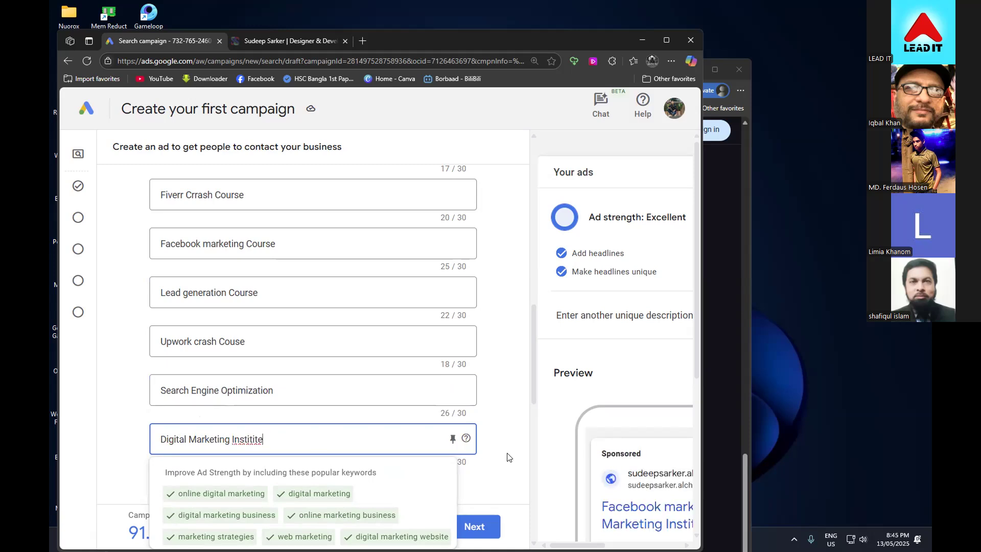
left_click(509, 458)
left_click(433, 438)
right_click(244, 441)
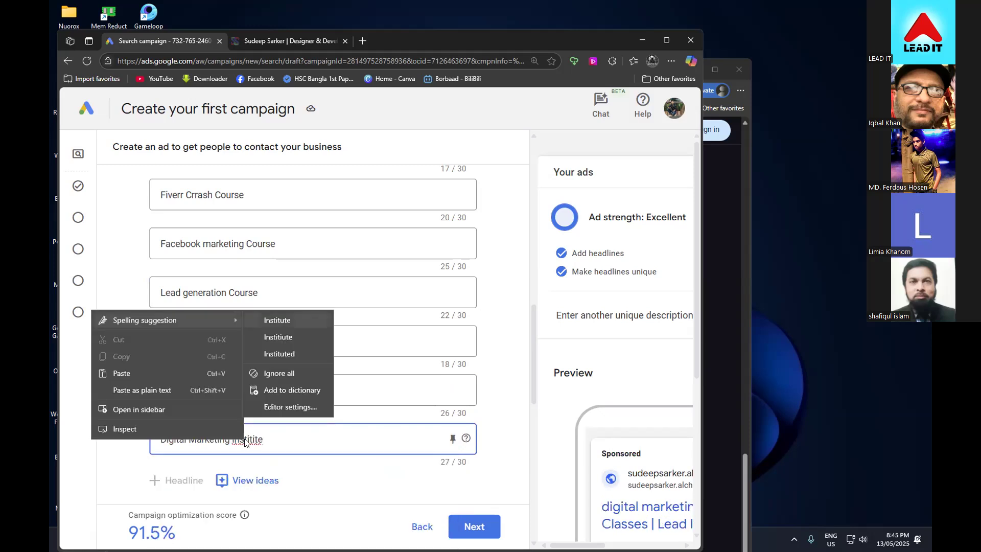
left_click(295, 318)
left_click(506, 446)
- Review the entered headlines and the ad's Descriptions section below them
scroll(427, 436, "down", 2)
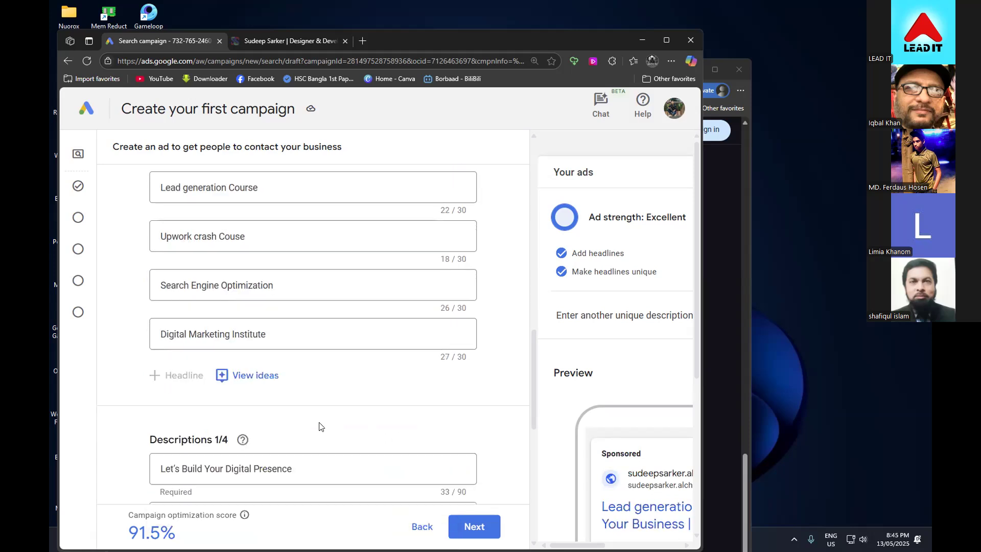
scroll(332, 388, "up", 4)
scroll(240, 348, "up", 3)
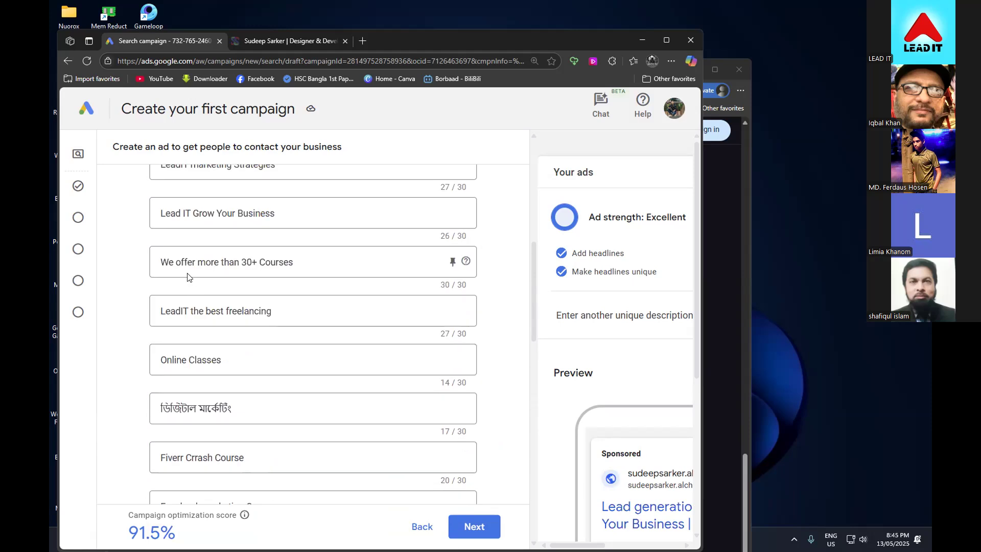
scroll(171, 244, "up", 1)
scroll(171, 242, "down", 3)
scroll(256, 312, "down", 8)
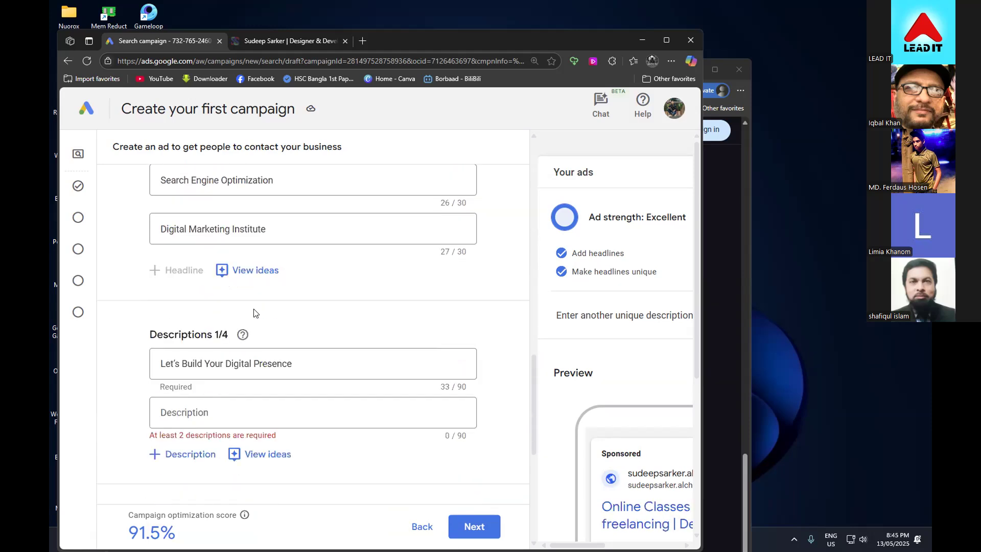
scroll(256, 313, "down", 1)
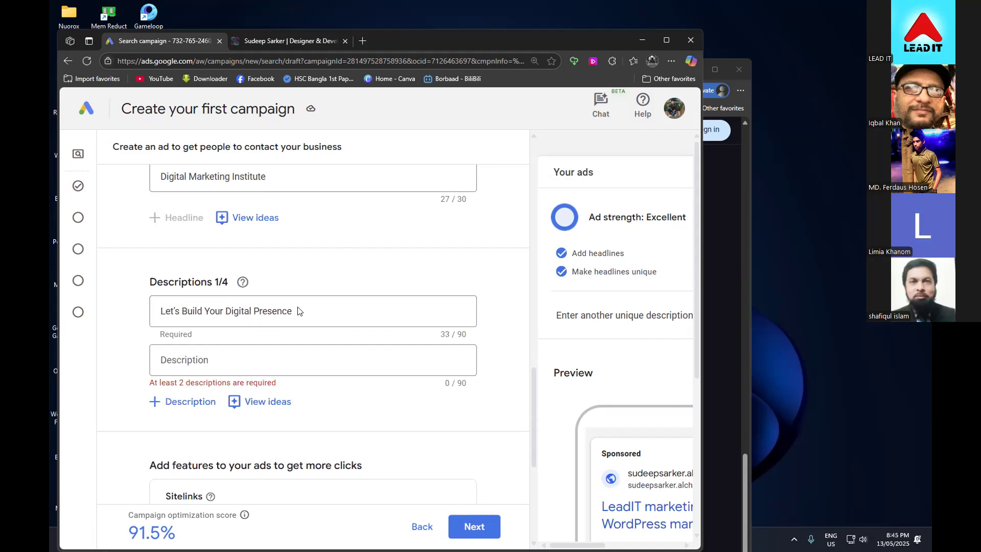
- Switch to the Google search results and copy CodemanBD's opening snippet sentence about being one of the best freelancing learning platforms
key("alt+Tab")
scroll(253, 360, "up", 10)
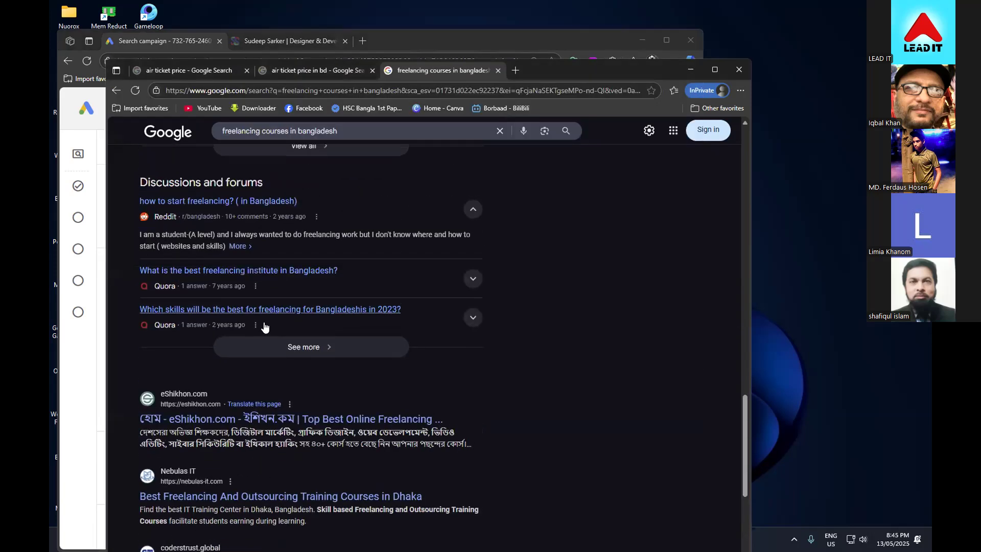
scroll(230, 294, "up", 6)
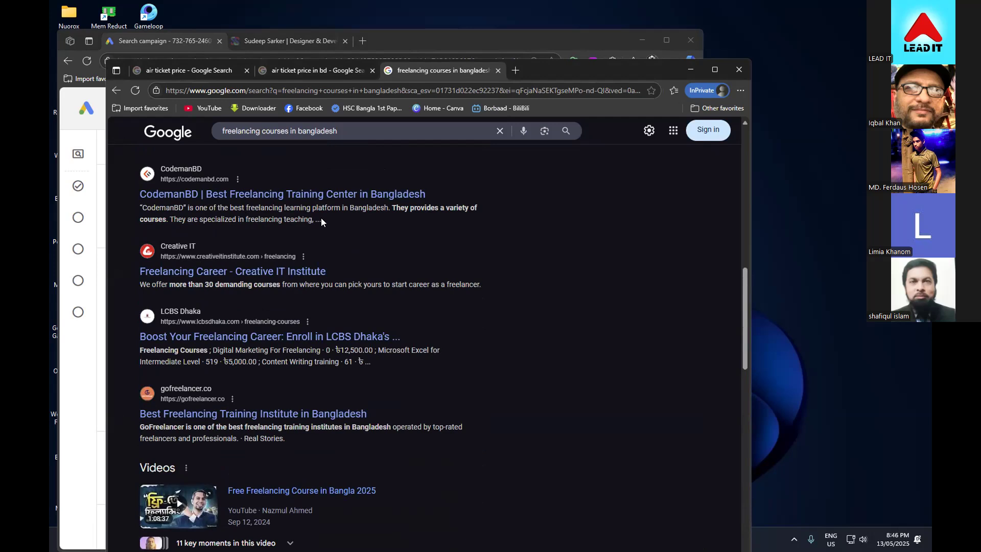
left_click_drag(140, 207, 388, 207)
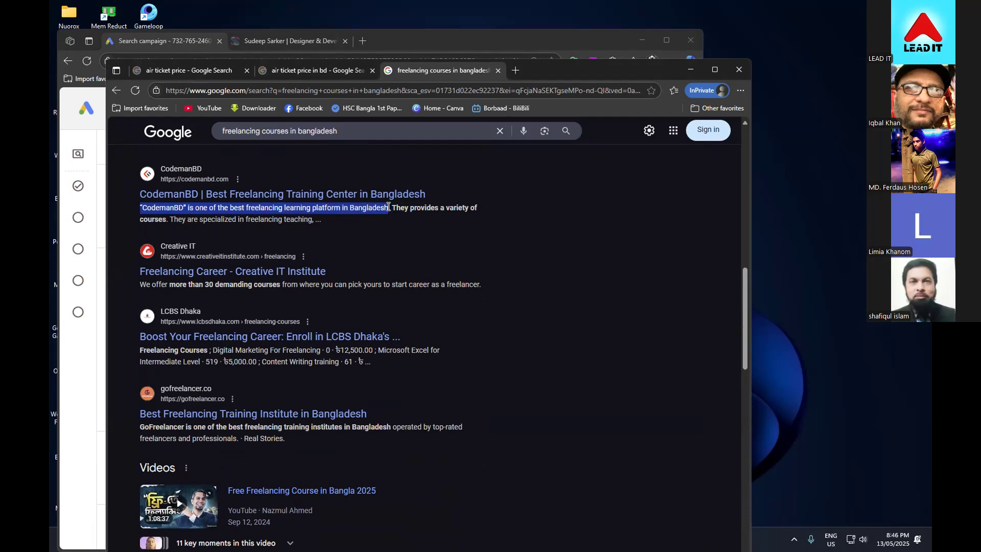
right_click(358, 211)
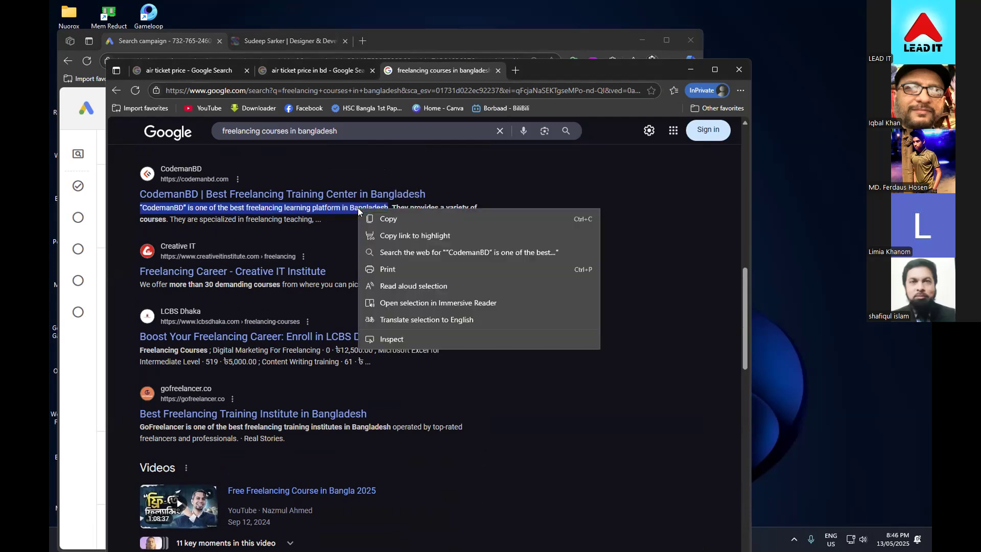
left_click(387, 218)
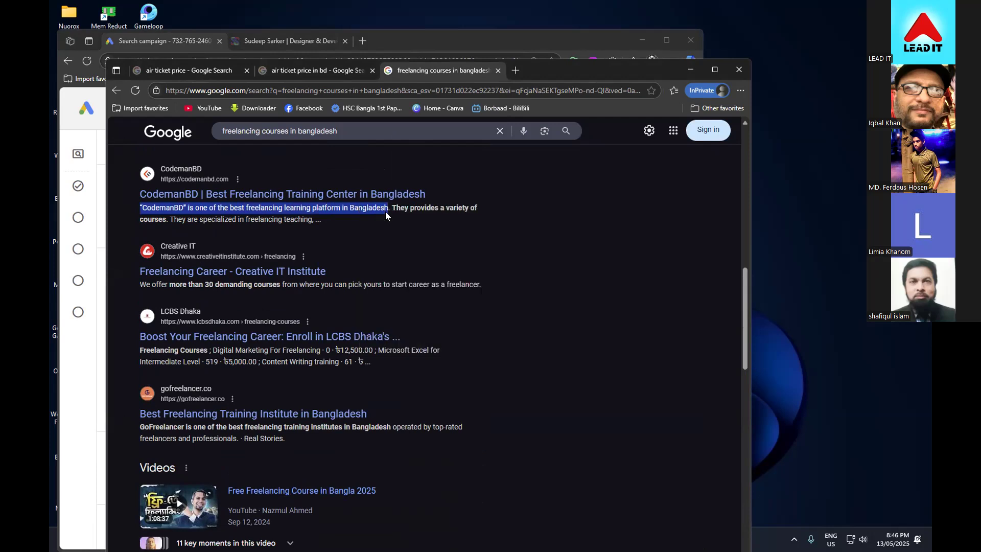
- Return to the campaign and replace the first description with the copied CodemanBD sentence
left_click(692, 71)
scroll(168, 391, "down", 5)
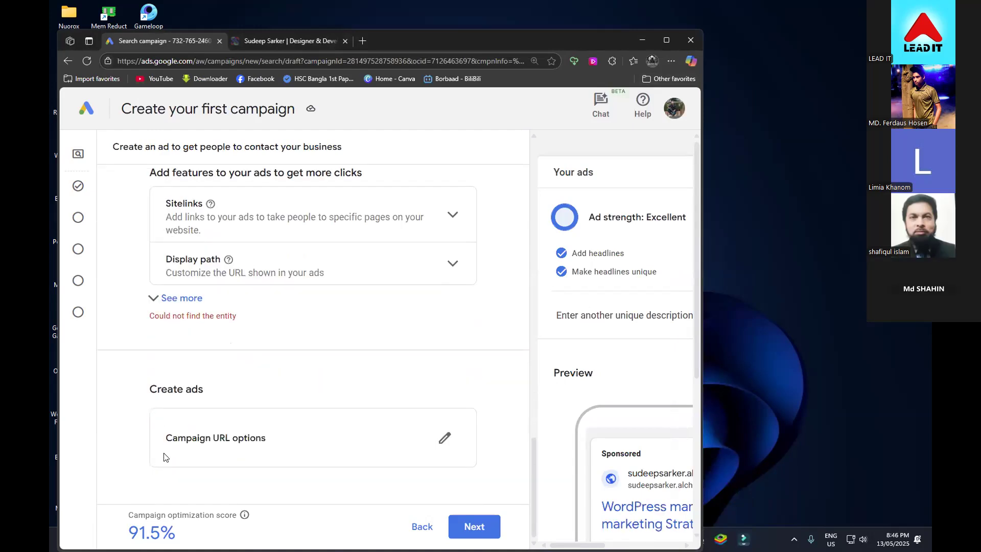
scroll(156, 450, "up", 7)
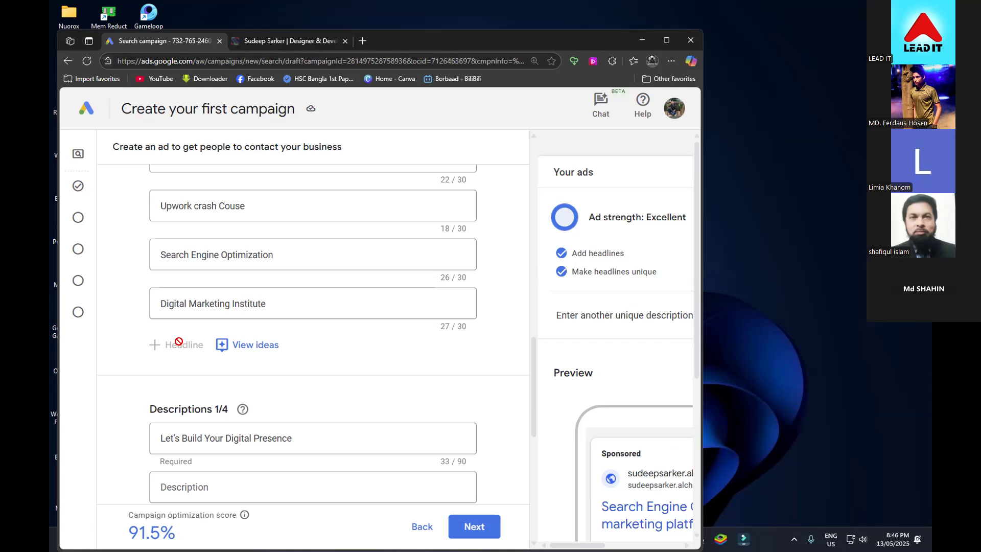
scroll(178, 341, "up", 4)
scroll(142, 266, "up", 3)
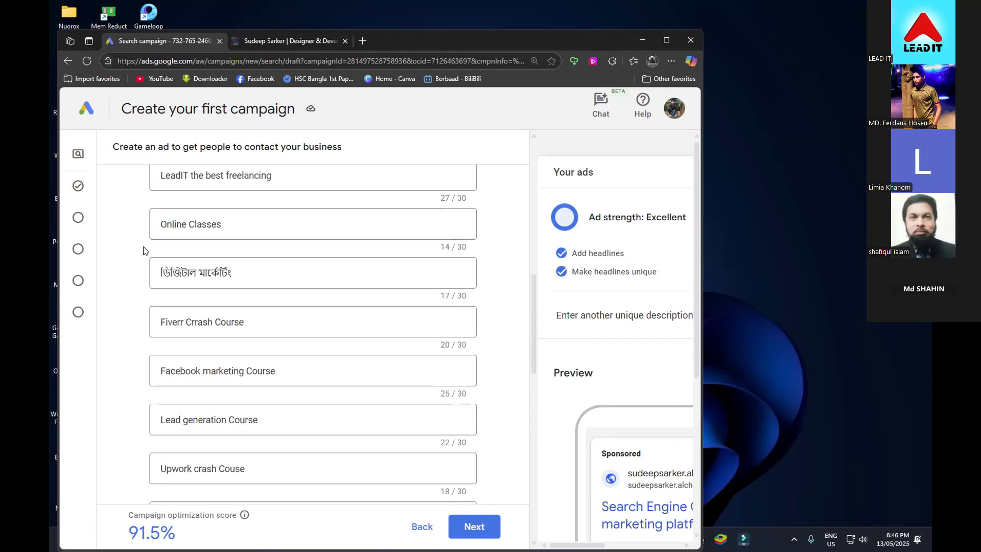
scroll(141, 260, "down", 6)
scroll(142, 259, "down", 1)
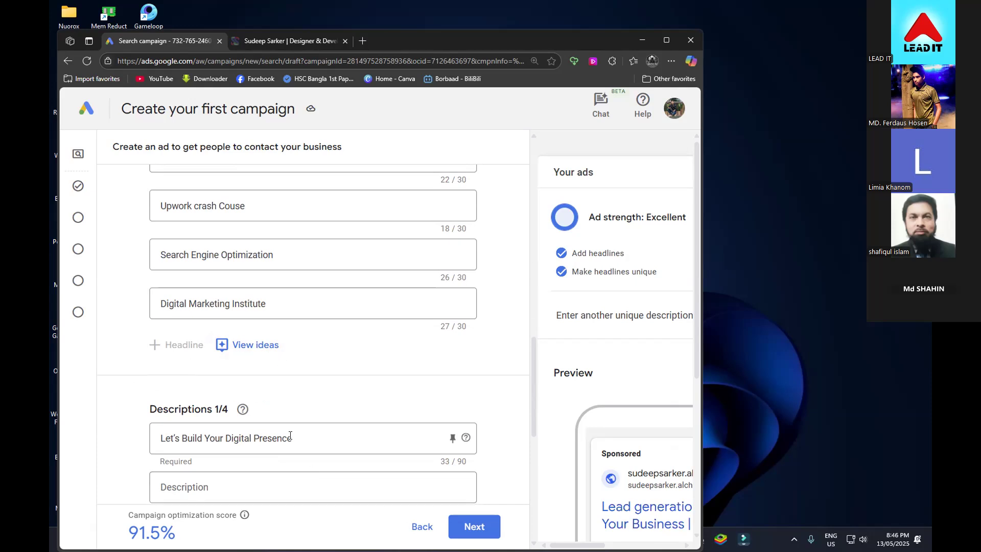
scroll(286, 450, "down", 1)
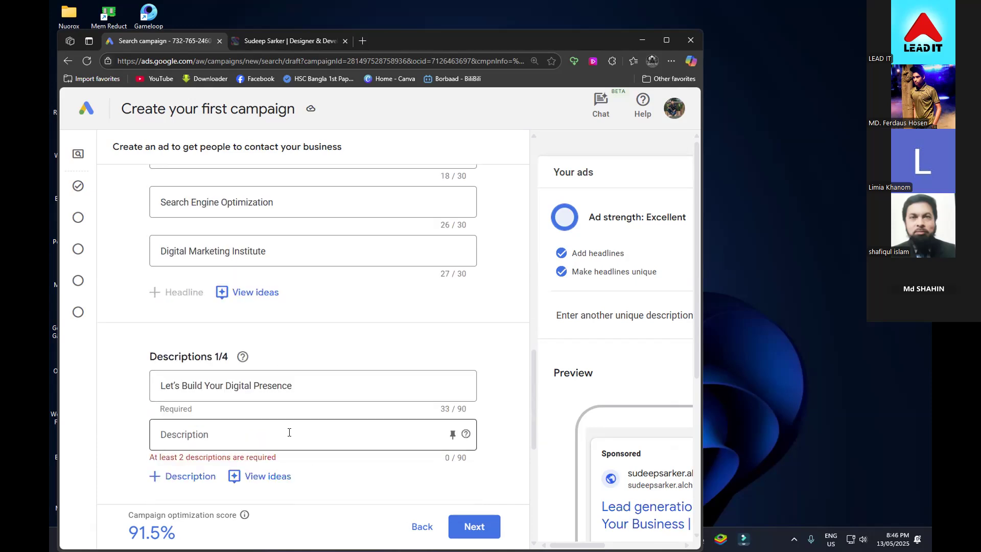
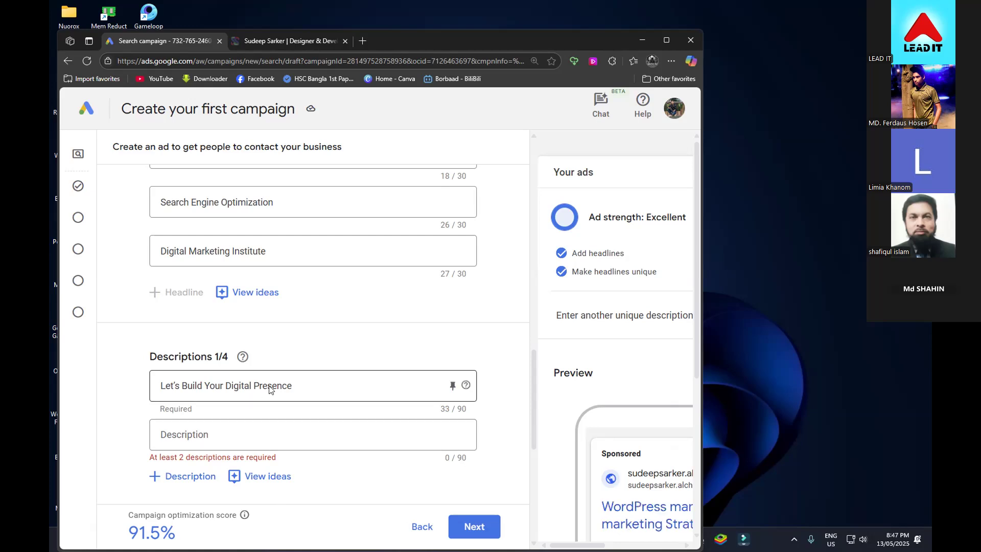
left_click_drag(292, 385, 152, 388)
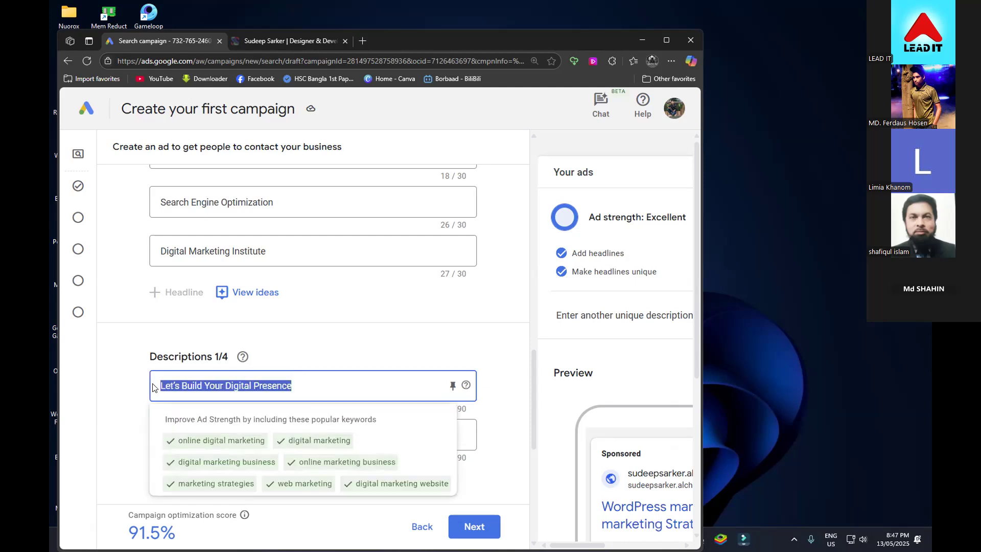
type("\"CodemanBD\" is one of the best freelancing learning platform in Bangladesh")
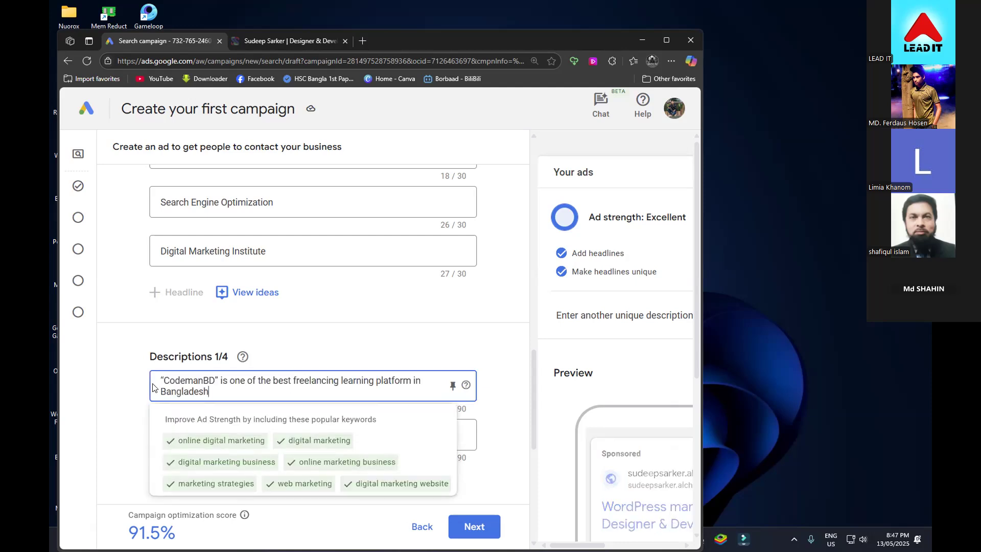
- Replace the name "CodemanBD" with "LeadIT" in quotation marks in the first description
double_click(214, 380)
left_click(213, 381)
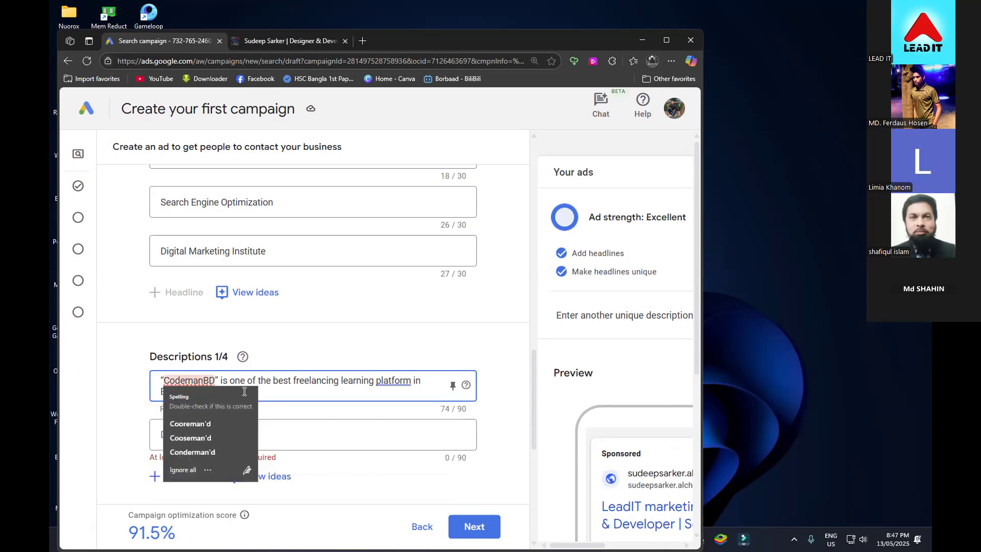
key("BackSpace")
key("BackSpace")
key("BackSpace")
key("BackSpace")
key("BackSpace")
key("BackSpace")
key("BackSpace")
key("BackSpace")
key("BackSpace")
key("BackSpace")
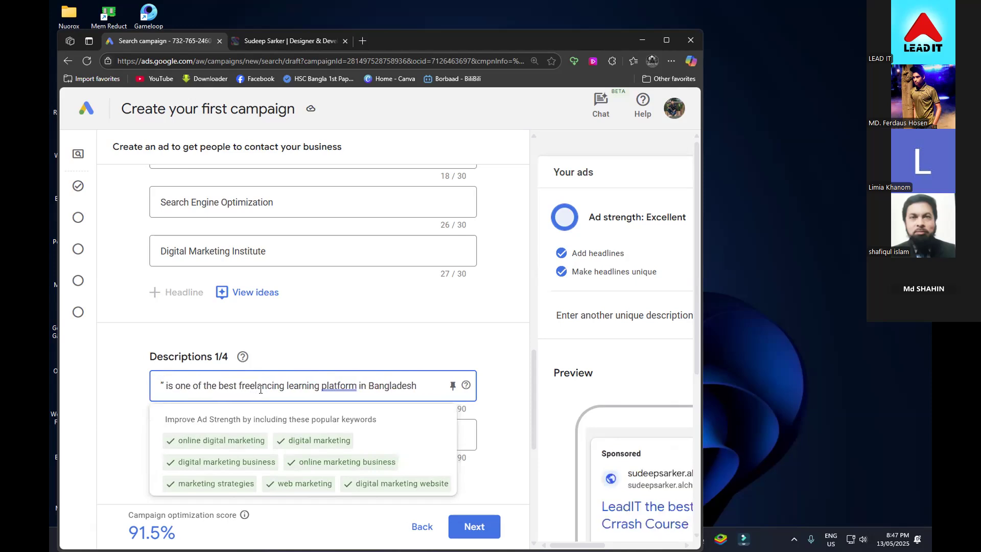
type("\"")
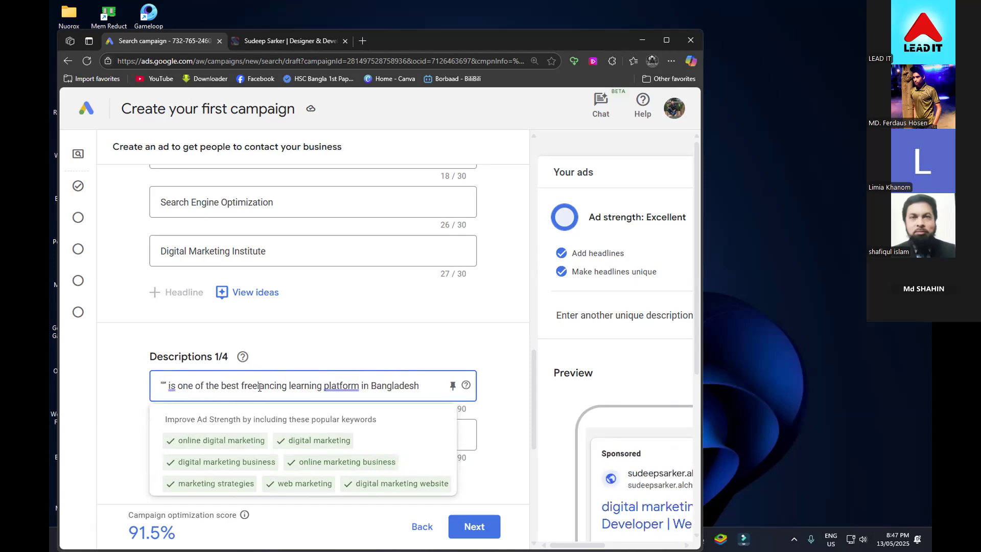
type("Lead")
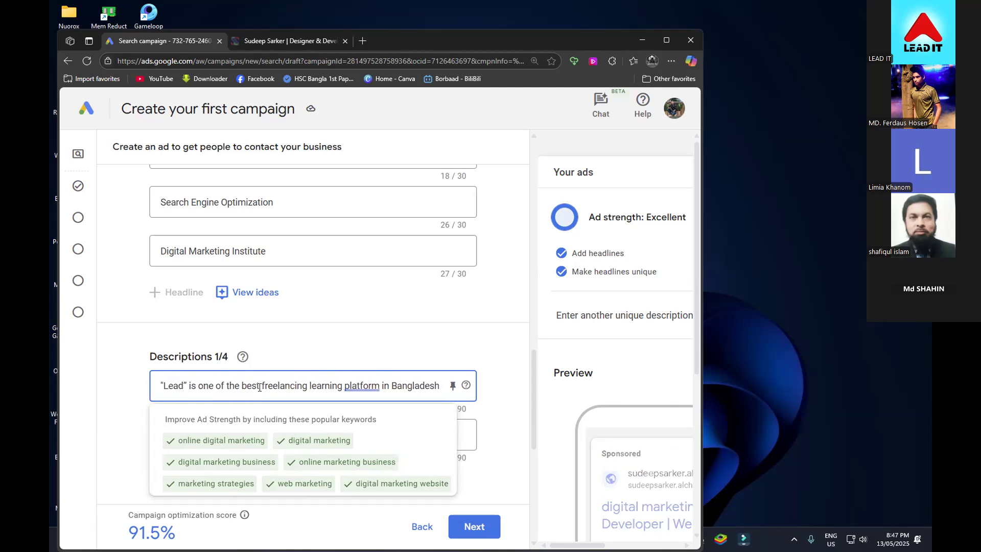
type("IT")
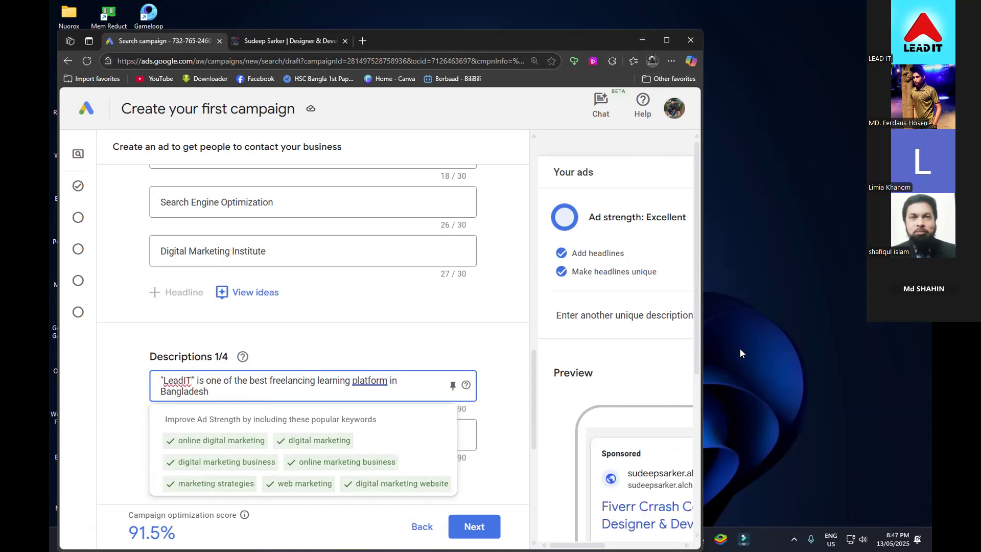
- Switch to the Google results and copy Creative IT's snippet, "We offer more than 30 demanding courses from where you can pick yours to start career as a freelancer"
key("alt")
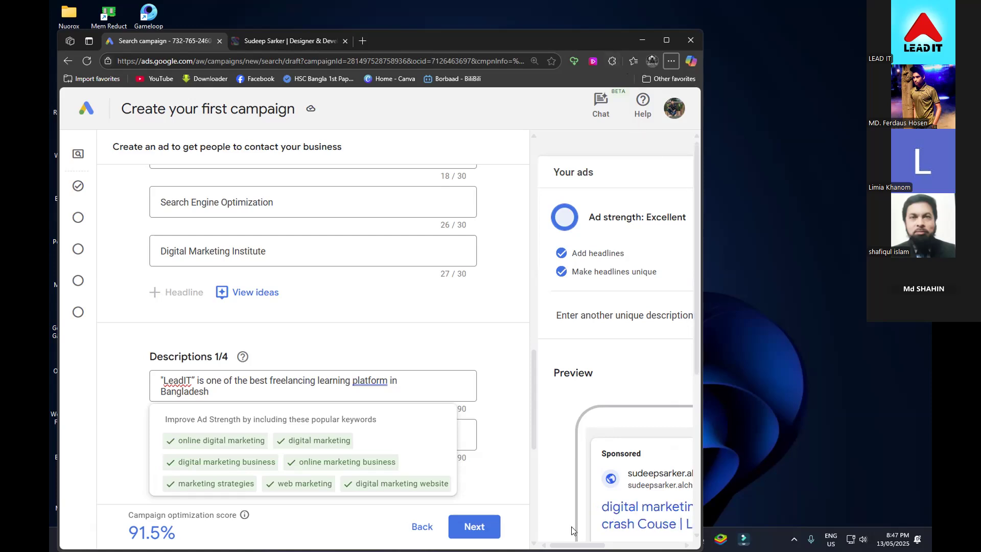
left_click(766, 539)
mouse_move(577, 539)
left_click(618, 486)
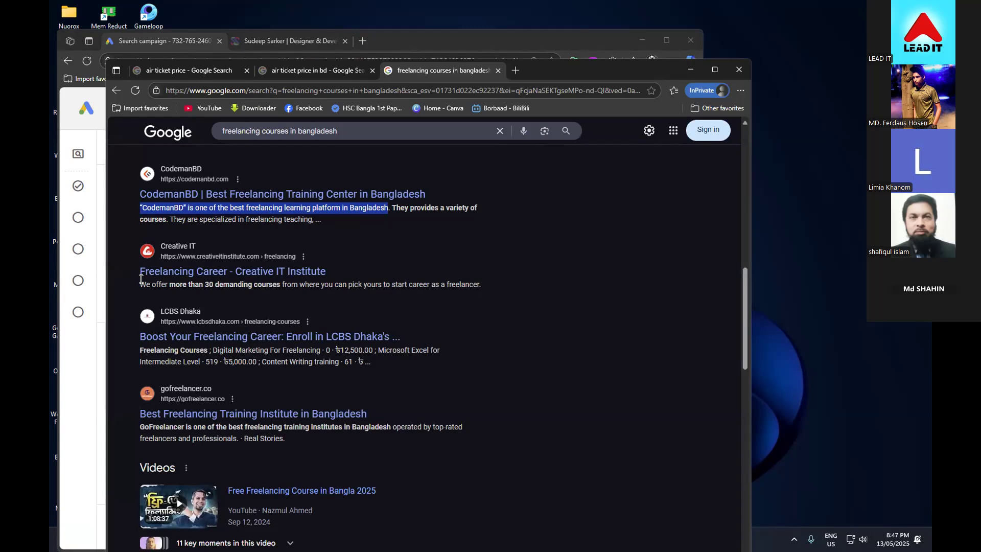
left_click_drag(141, 283, 476, 285)
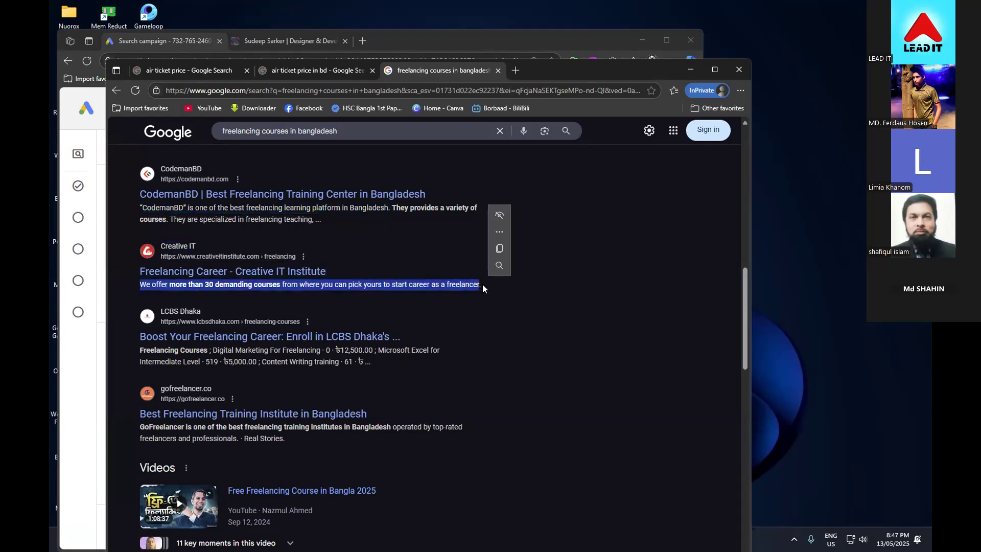
right_click(451, 286)
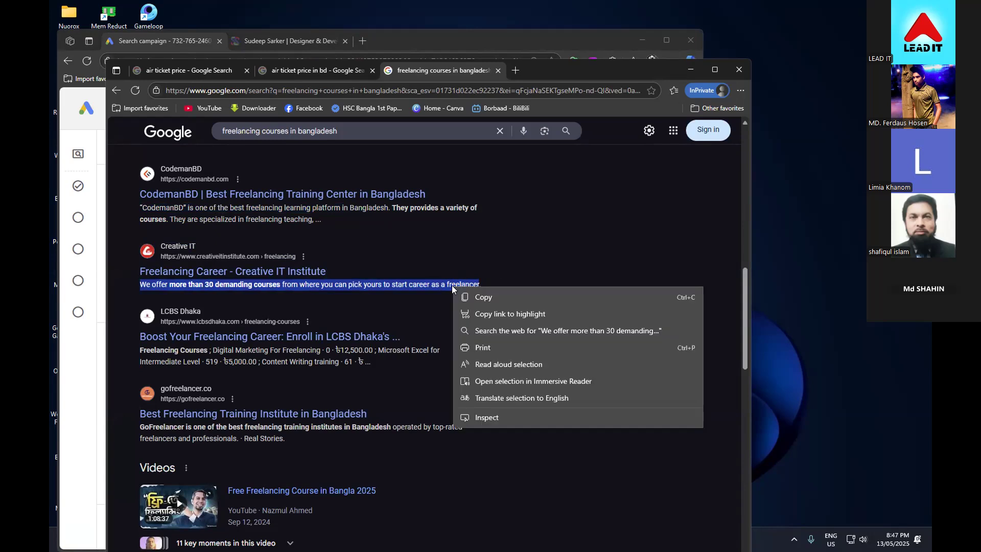
left_click(499, 296)
- Return to the campaign and correct "platform" to the suggested "platforms" in the first description
left_click(90, 425)
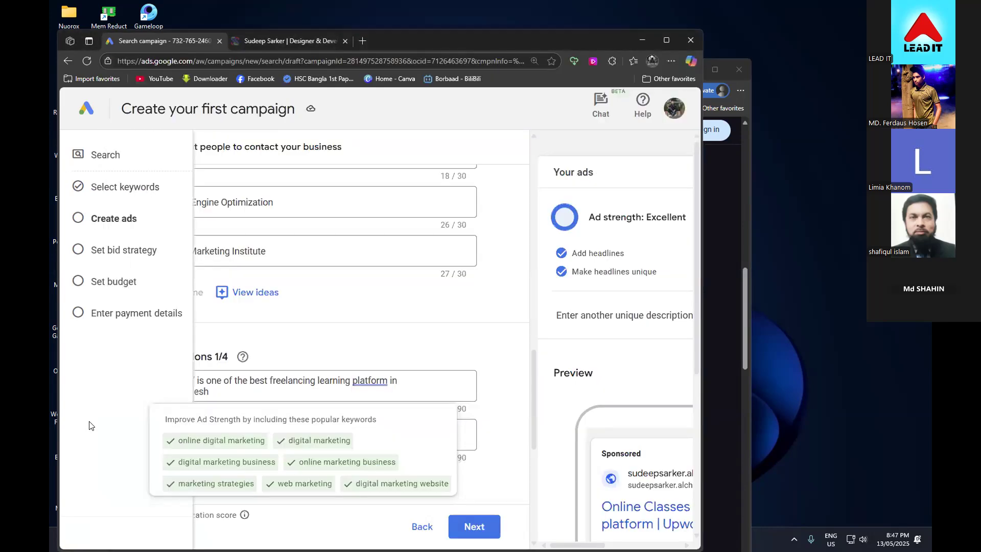
left_click(367, 373)
right_click(367, 372)
left_click(362, 380)
right_click(362, 380)
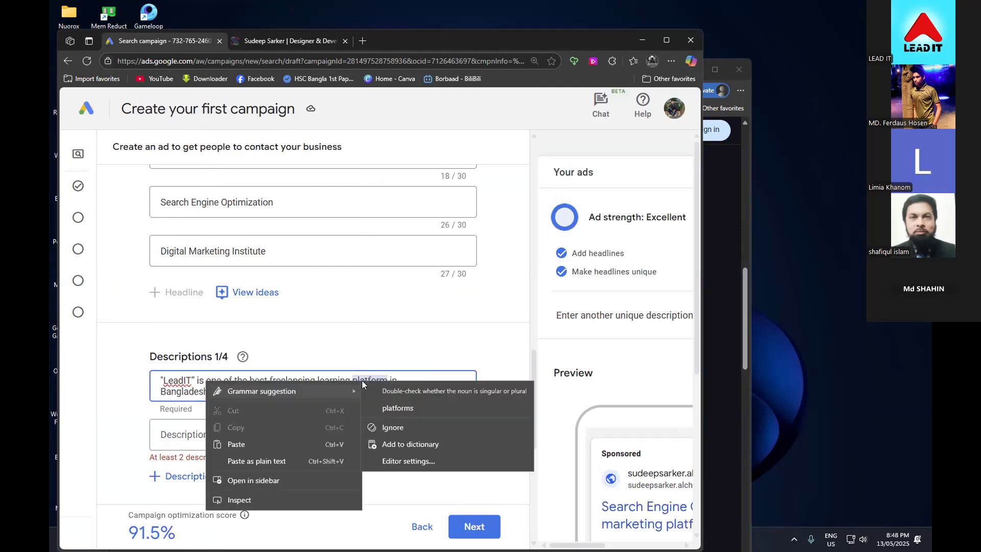
left_click(397, 409)
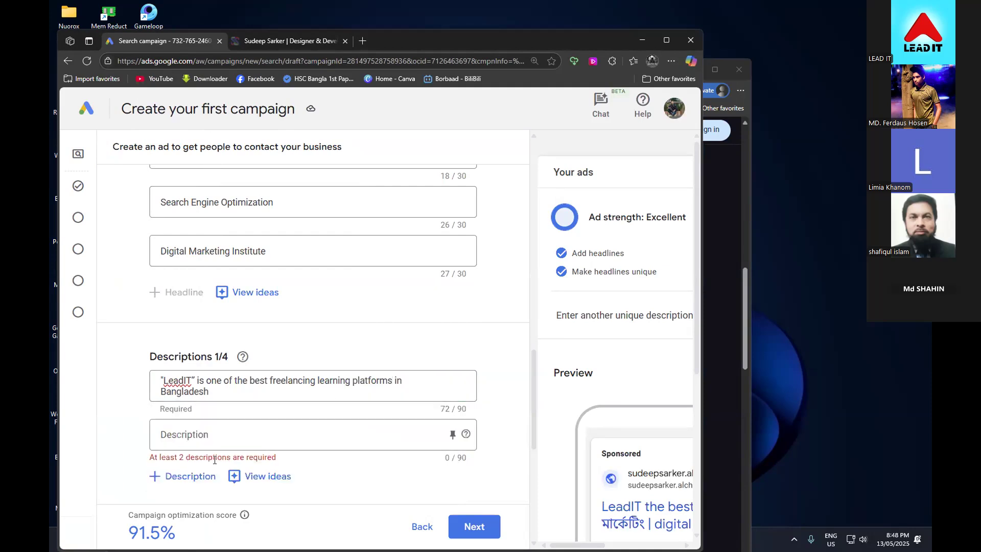
- Paste the copied sentence as the second description and change "30 demanding courses" to "30+ courses"
left_click(212, 433)
key("ctrl+v")
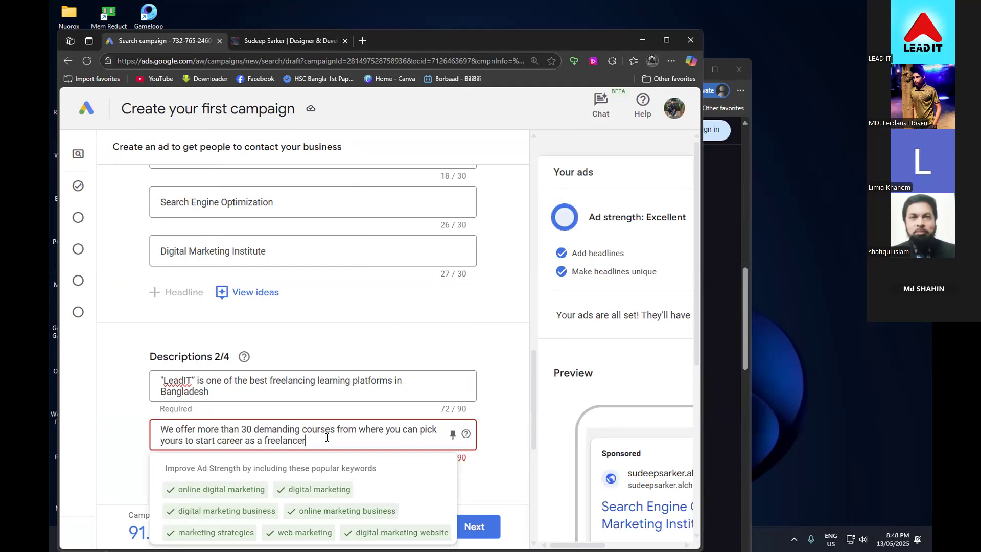
left_click(300, 428)
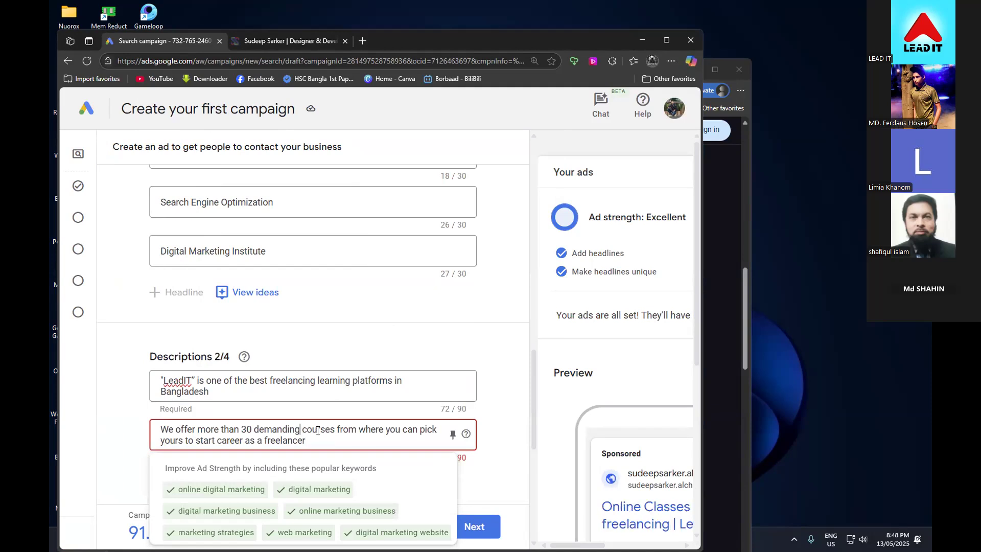
key("BackSpace")
key("BackSpace")
key("BackSpace")
key("BackSpace")
key("BackSpace")
key("BackSpace")
key("BackSpace")
key("BackSpace")
key("BackSpace")
key("BackSpace")
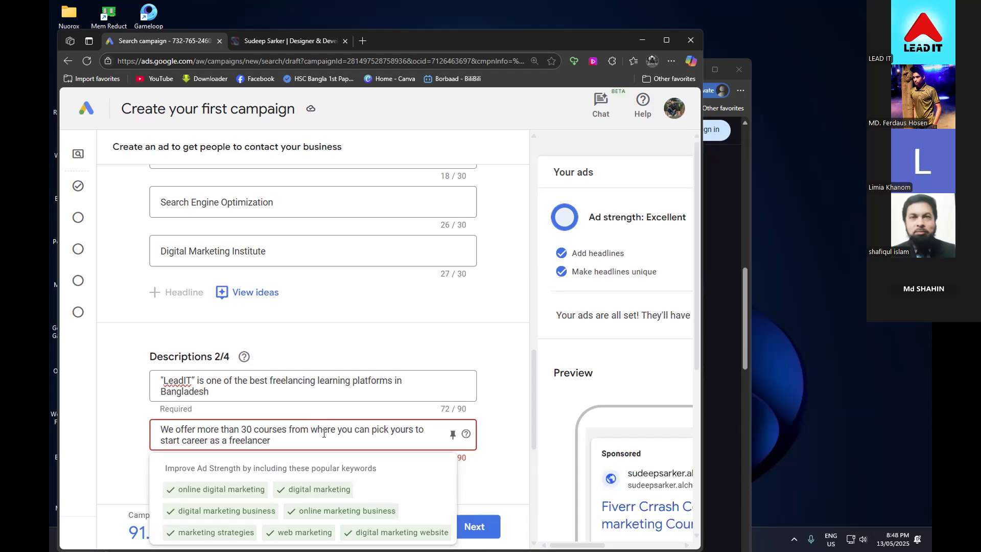
type("+")
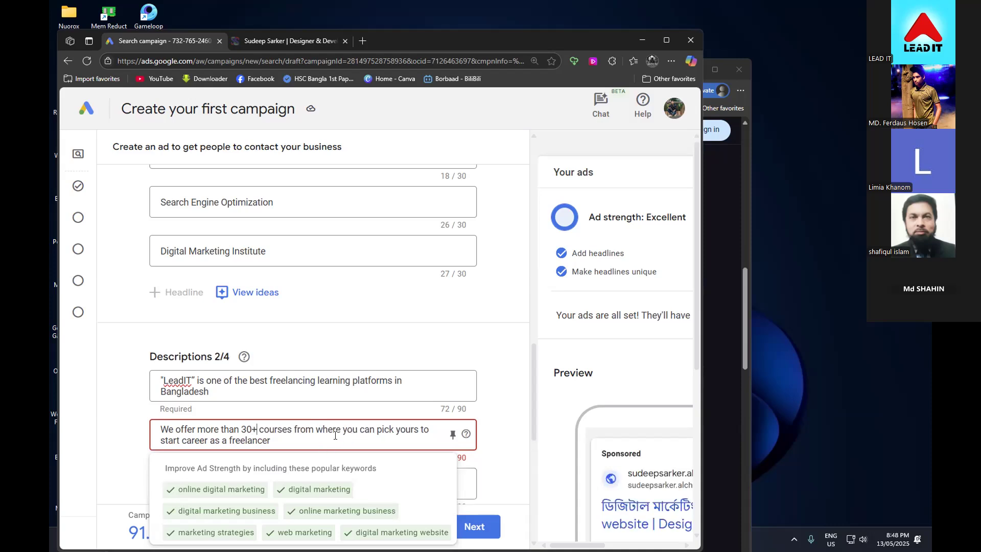
- Delete "from where you can pick" from the second description and add a comma after "courses"
left_click_drag(293, 428, 398, 431)
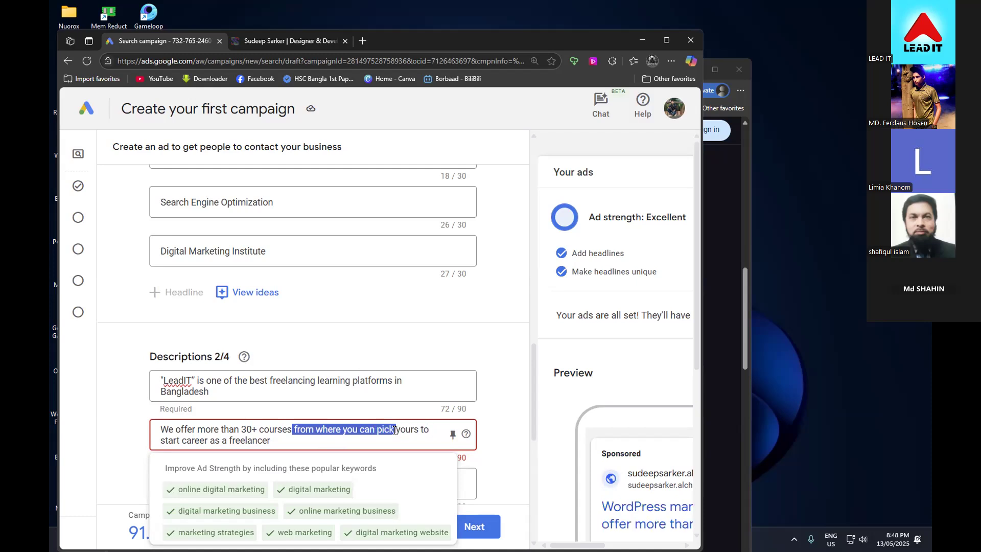
key("BackSpace")
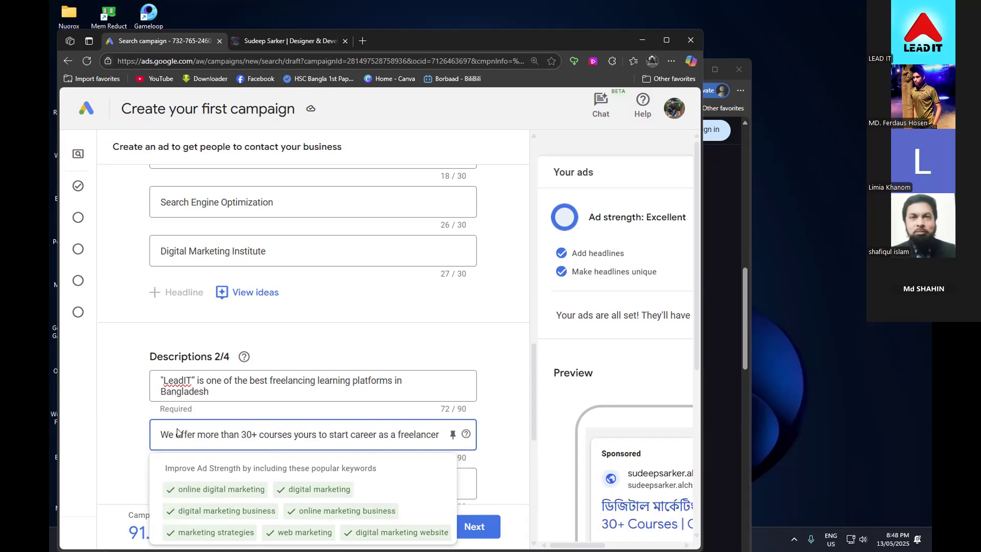
left_click(142, 440)
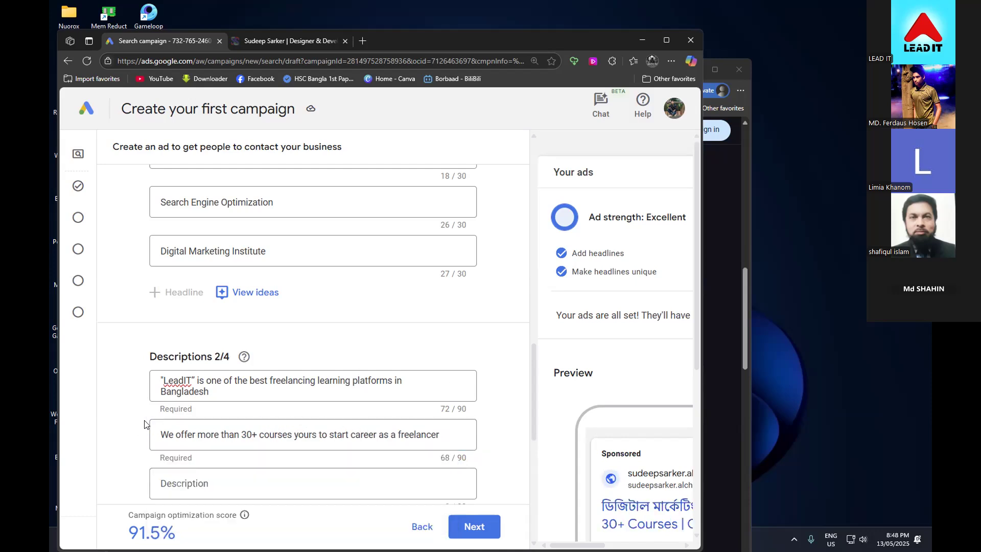
scroll(151, 428, "down", 2)
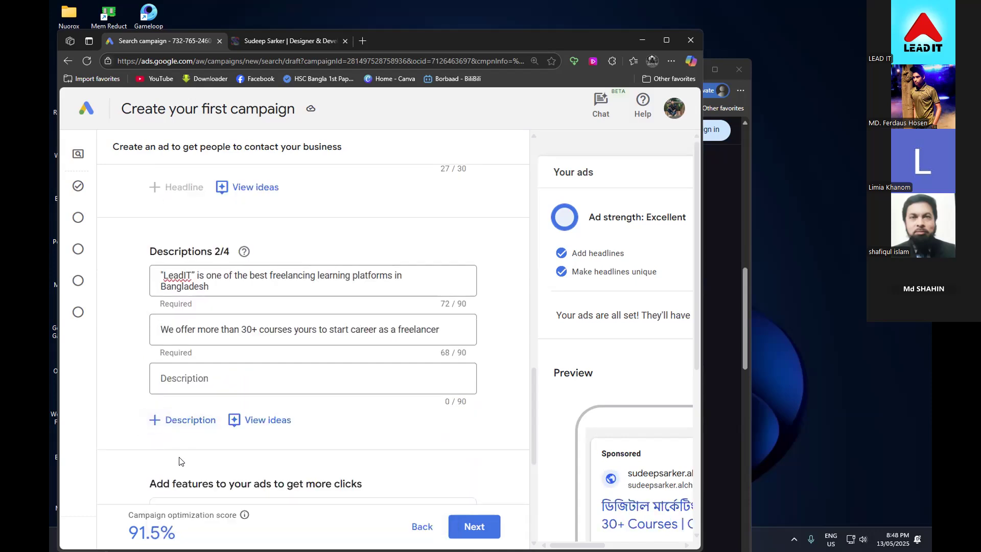
left_click(289, 330)
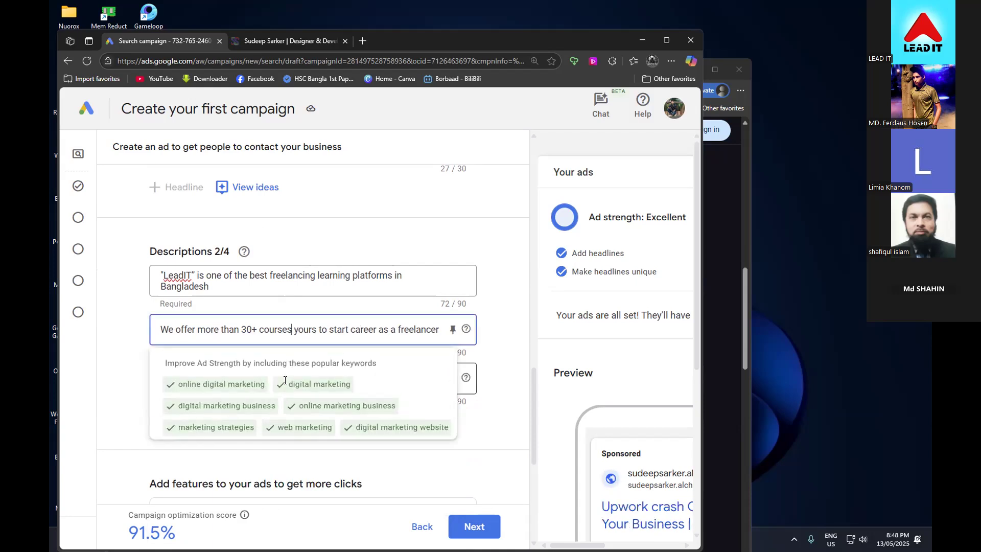
mouse_move(288, 378)
type(",")
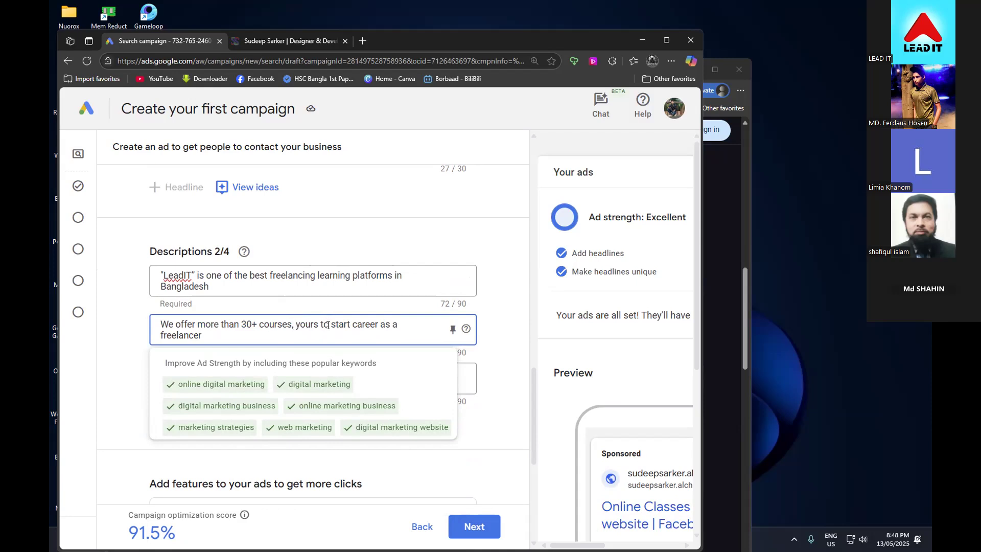
- Remove the comma and "yours" from the second description so it reads "We offer more than 30+ courses to start career as a freelancer"
left_click_drag(328, 325, 296, 324)
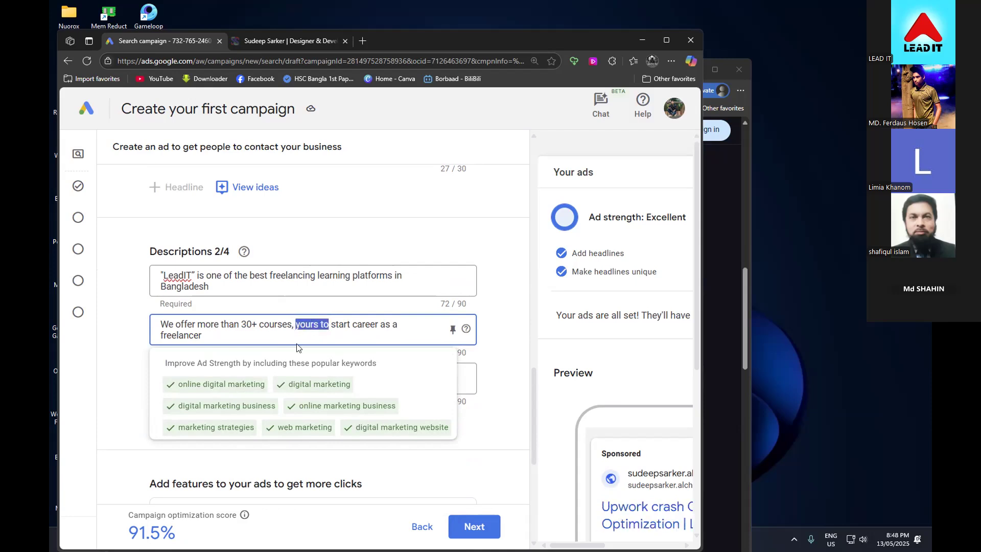
left_click(319, 327)
key("BackSpace")
key("BackSpace")
key("BackSpace")
key("BackSpace")
key("BackSpace")
key("BackSpace")
key("BackSpace")
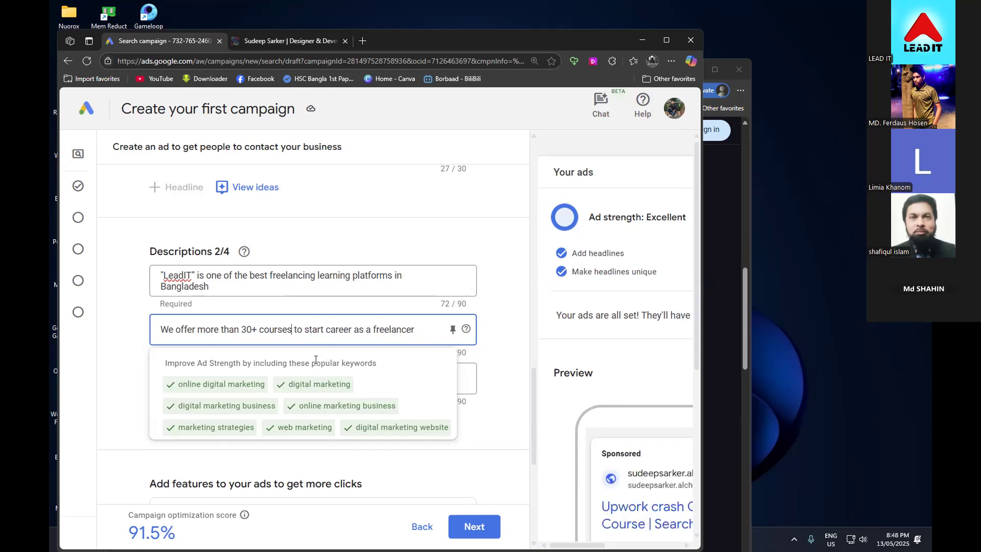
left_click(145, 399)
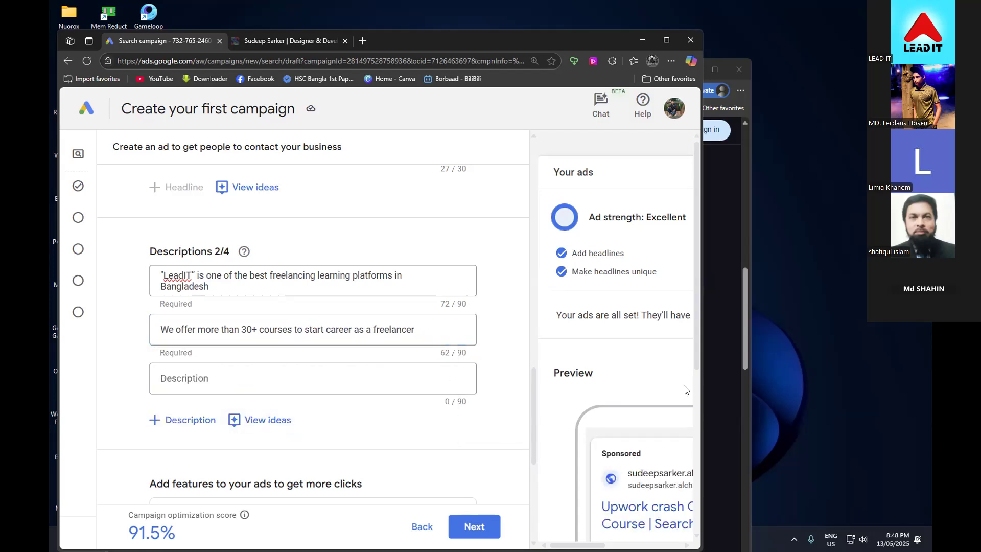
- Switch to the Google results and copy "is one of the best freelancing training institutes in Bangladesh" from GoFreelancer's snippet
left_click(731, 363)
scroll(234, 446, "down", 1)
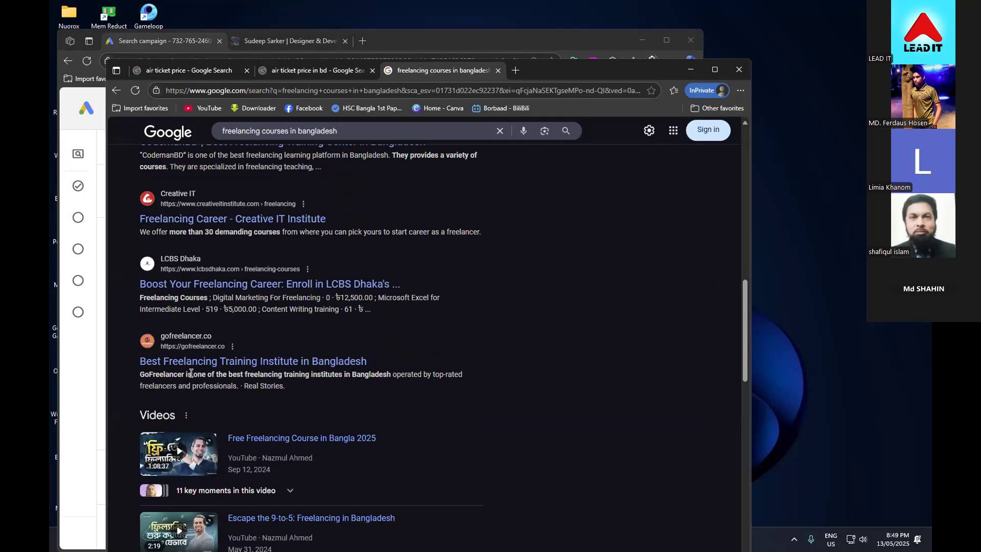
left_click_drag(182, 374, 389, 378)
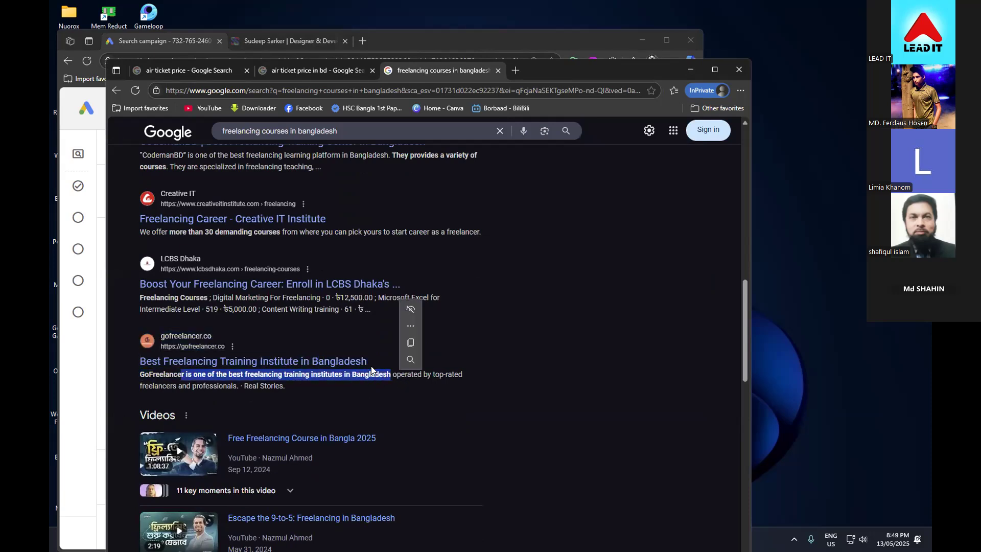
left_click(371, 368)
right_click(371, 366)
left_click(386, 370)
left_click_drag(392, 370, 183, 374)
right_click(214, 369)
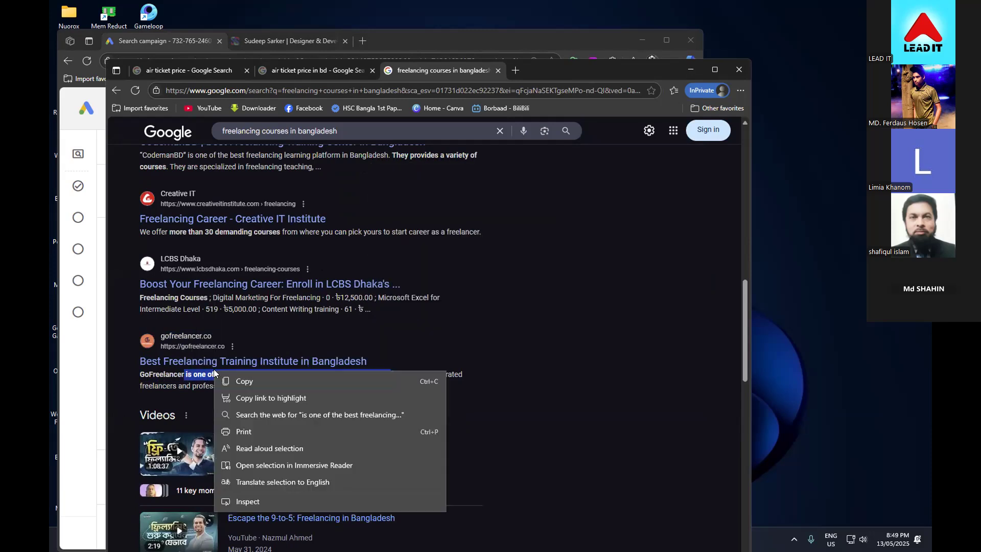
left_click(253, 382)
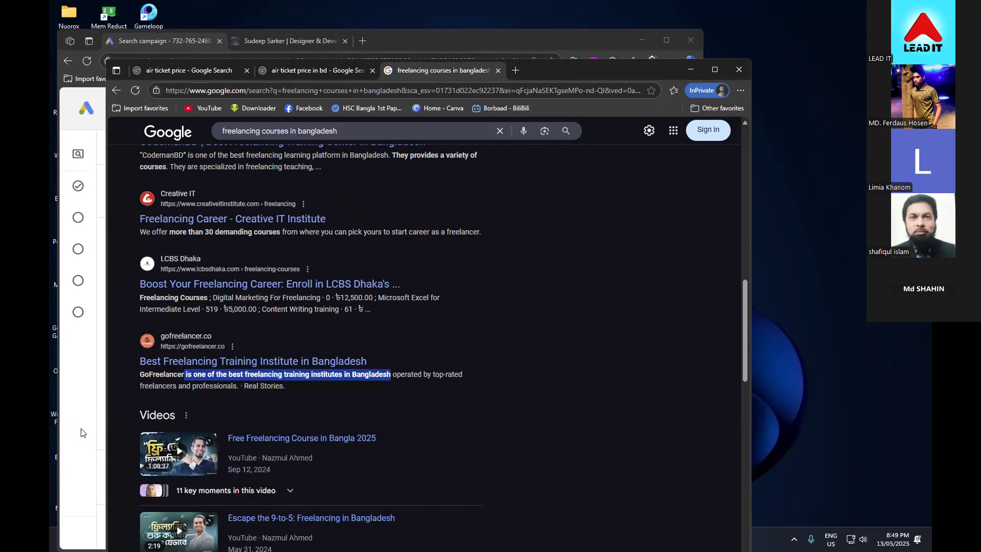
- Return to the campaign and fill the third description with "Lead IT" followed by the copied text
left_click(104, 435)
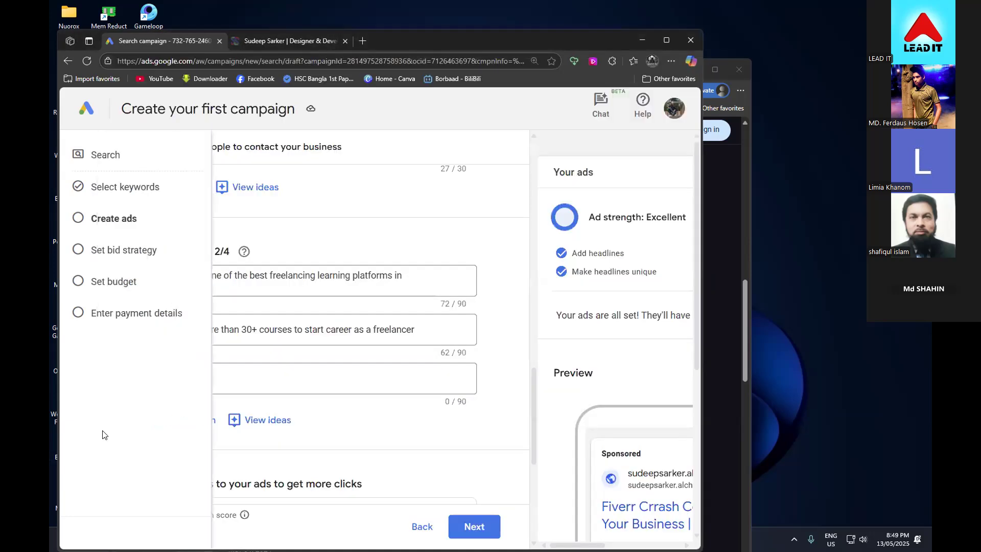
left_click(243, 381)
right_click(246, 381)
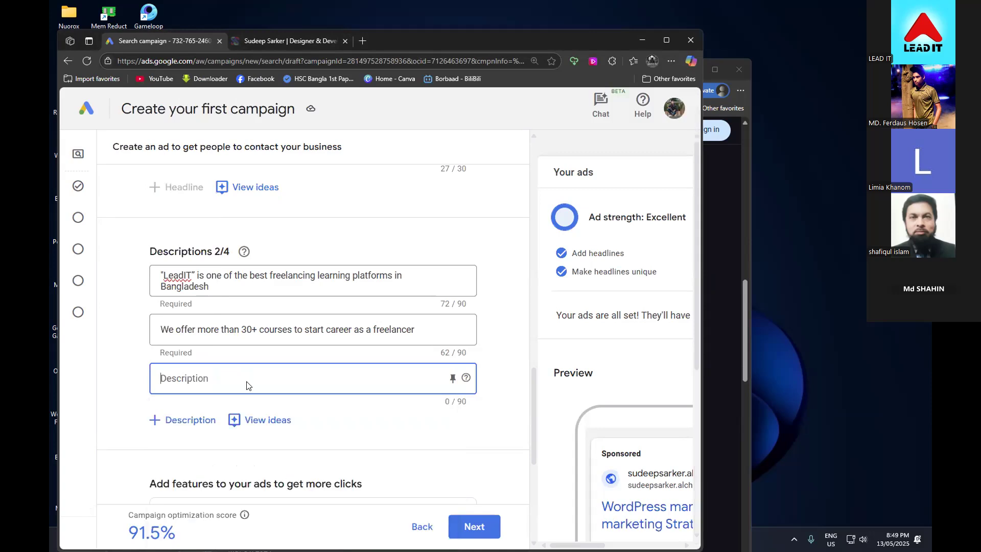
type("Lead IT")
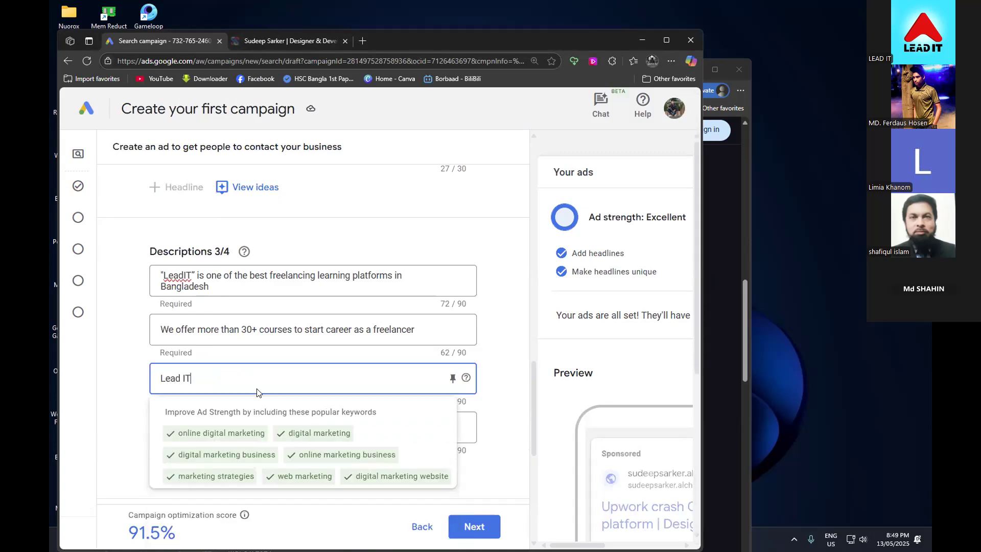
key("ctrl+v")
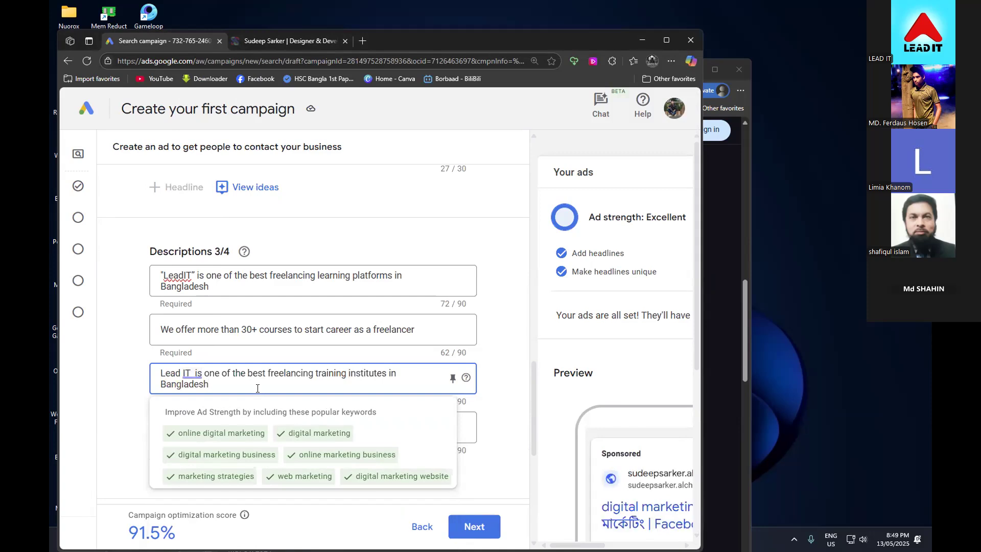
- Remove the extra space between "IT" and "is" in the third description
left_click(194, 368)
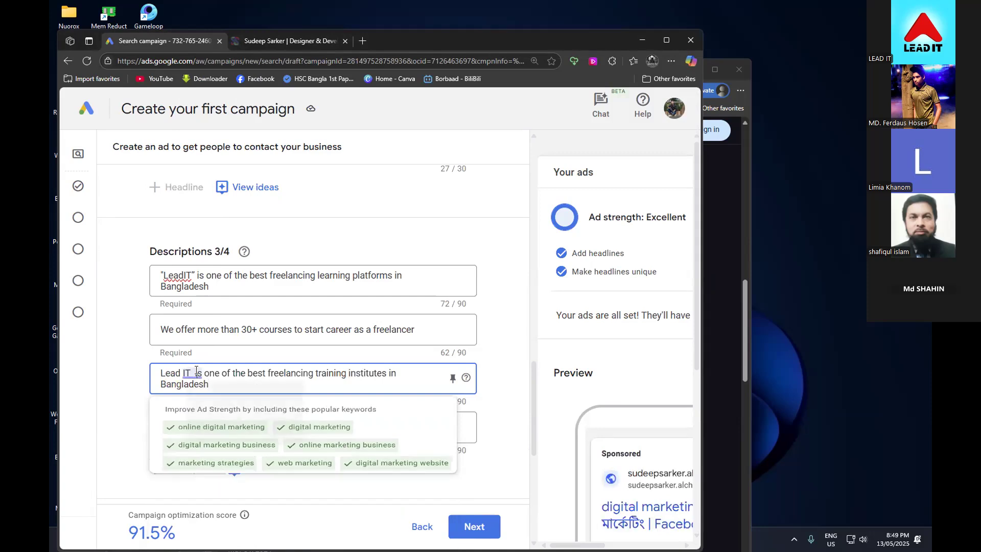
left_click(198, 376)
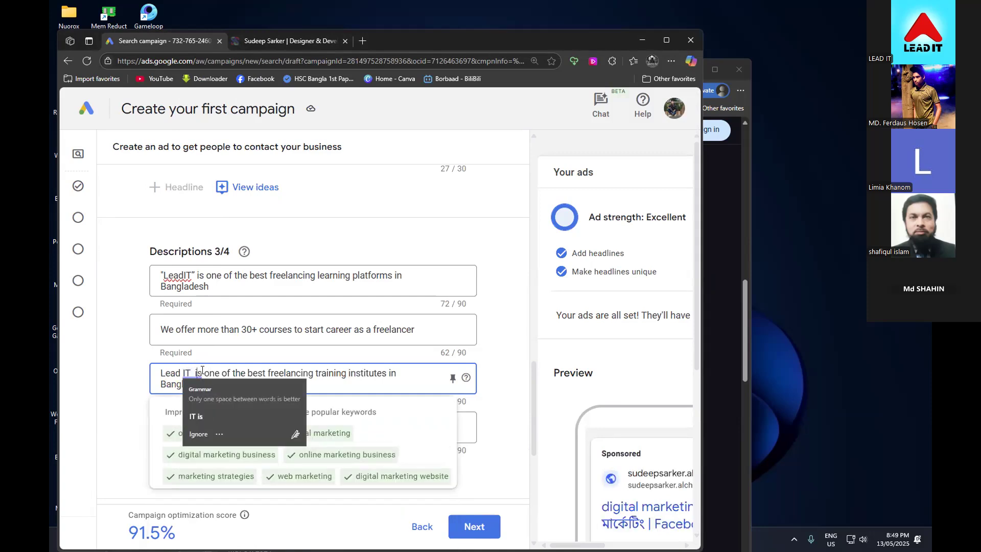
key("BackSpace")
key("BackSpace")
type("i")
left_click(109, 395)
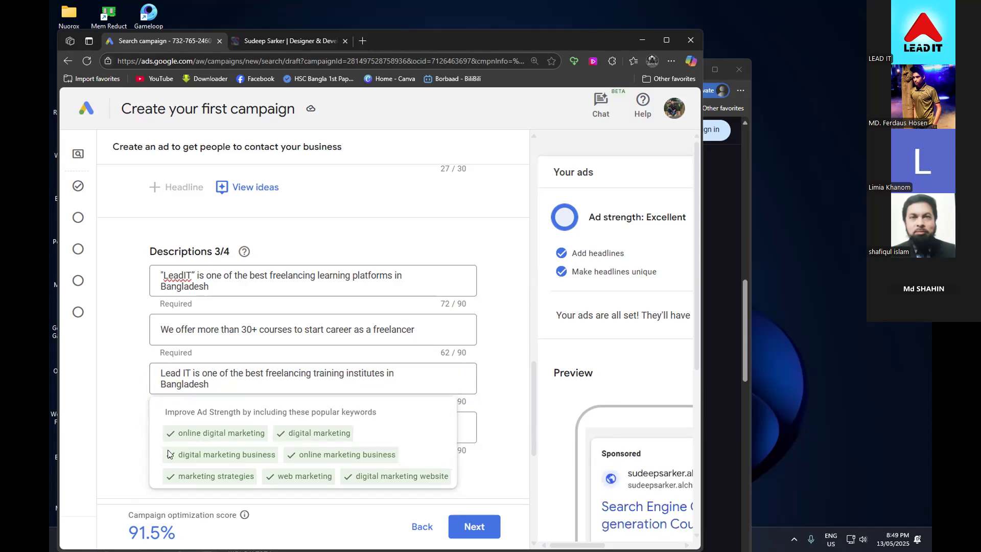
- Switch to the Google results and copy "Find the best IT Training Center in Dhaka, Bangladesh." from Nebulas IT's snippet
mouse_move(470, 429)
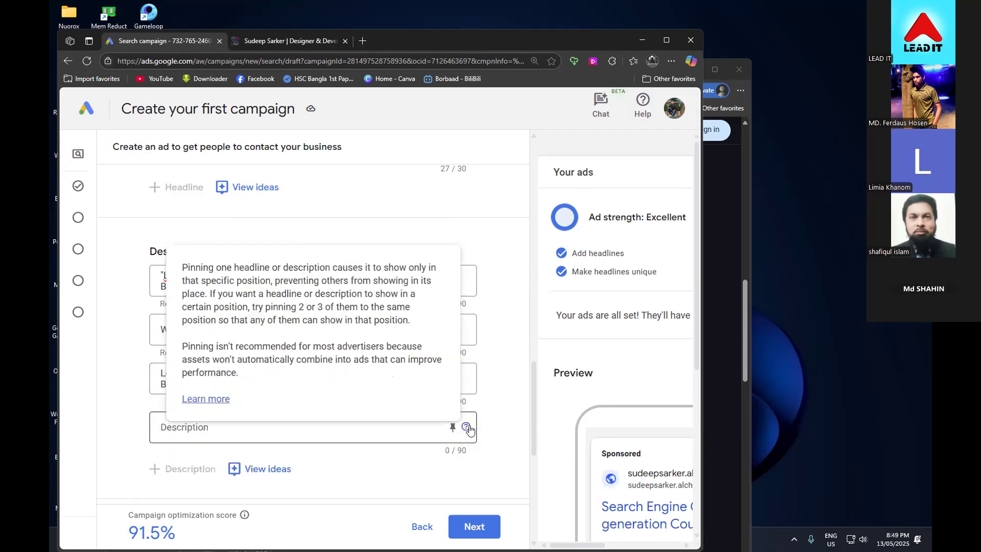
left_click(397, 439)
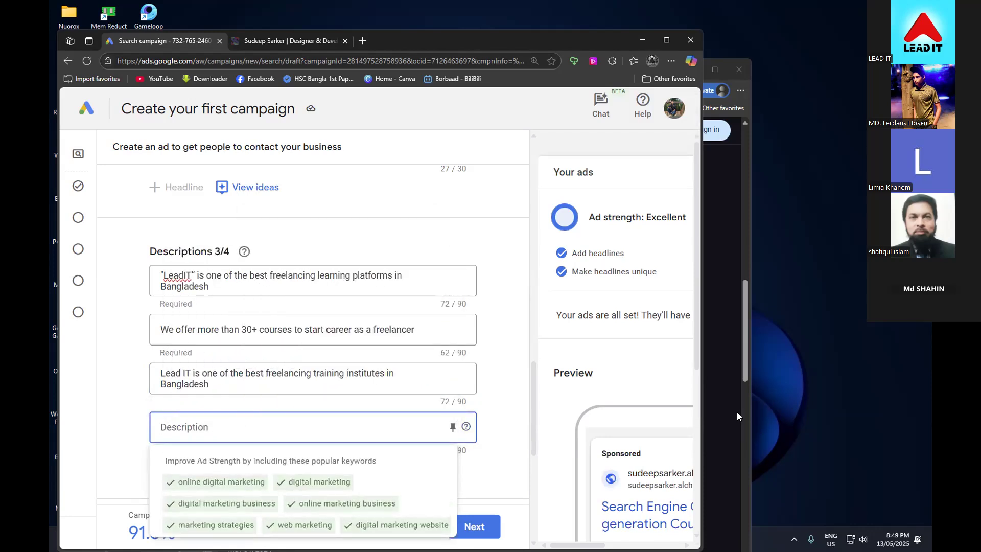
left_click(737, 414)
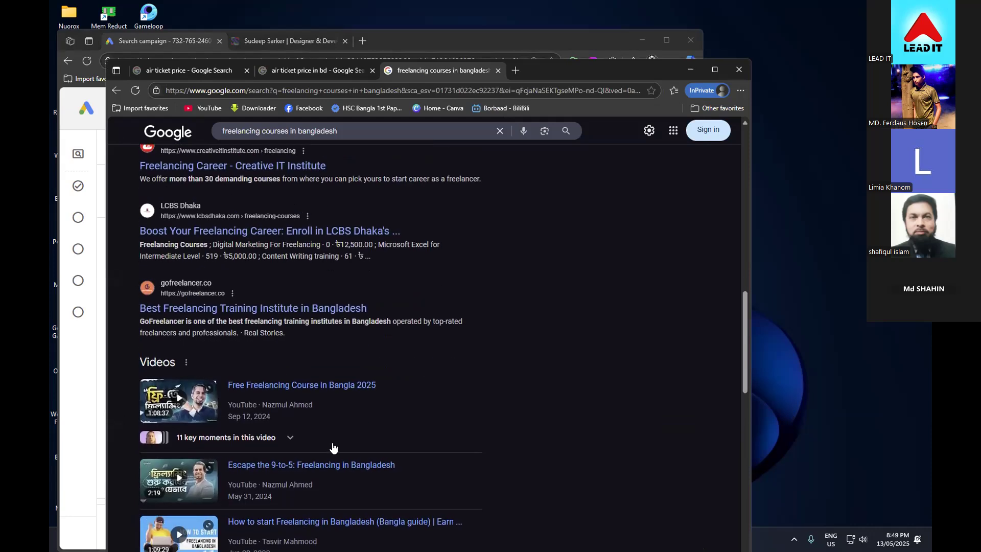
scroll(332, 448, "down", 10)
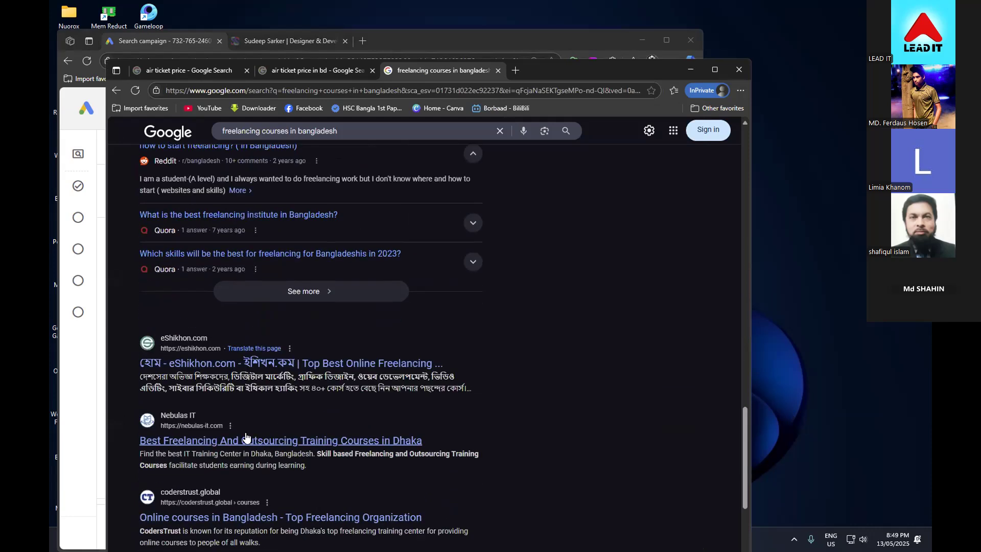
left_click_drag(142, 376, 294, 387)
left_click_drag(138, 461, 318, 454)
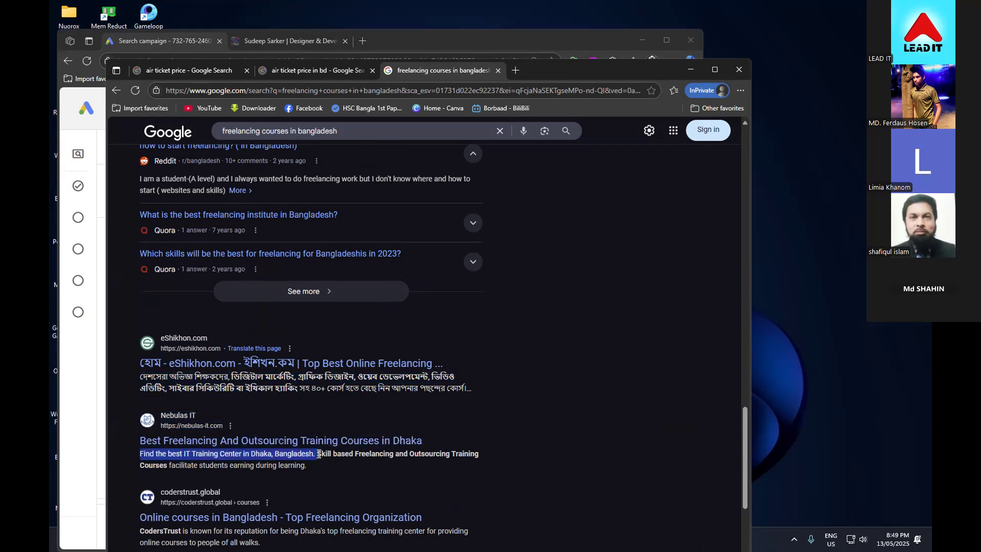
right_click(294, 454)
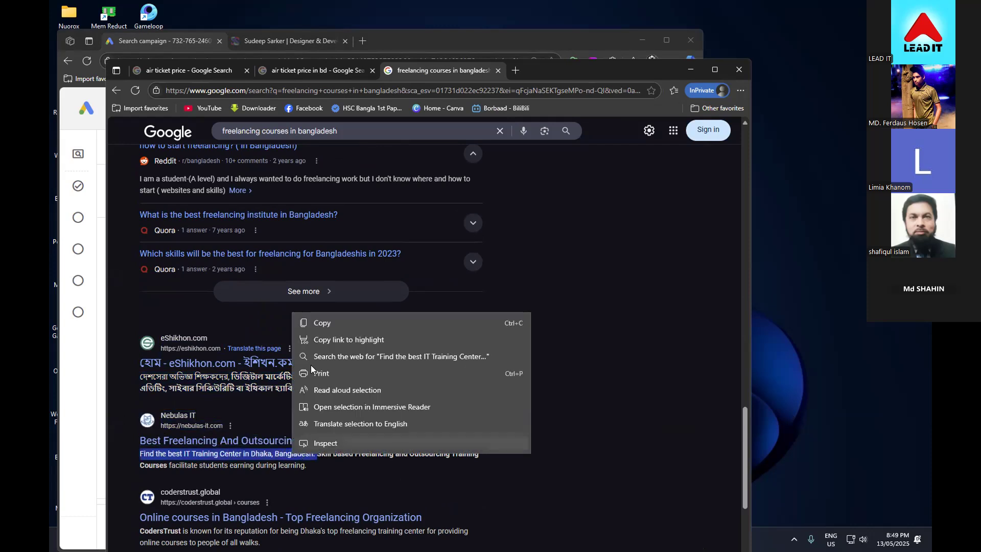
left_click(315, 325)
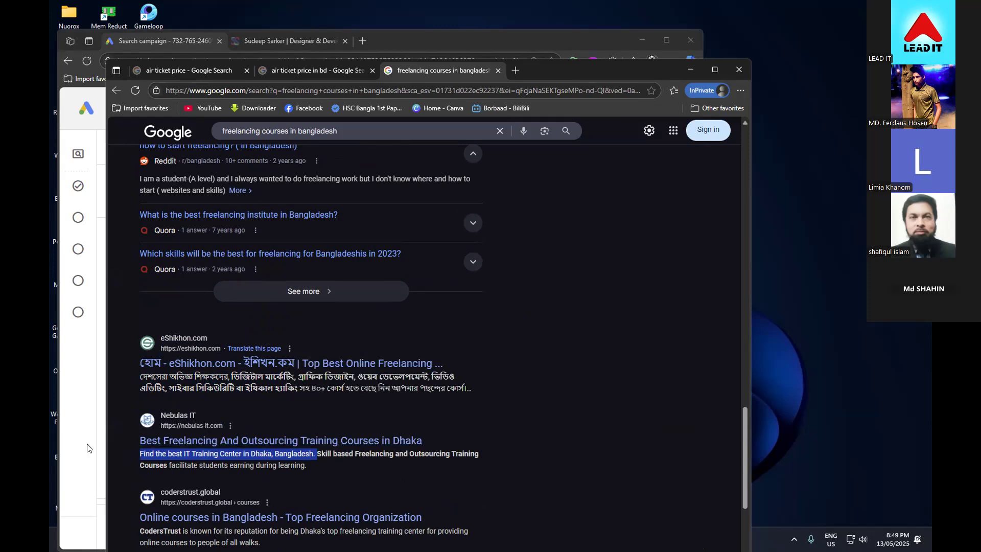
- Return to the campaign and paste the copied Nebulas IT sentence as the fourth description
left_click(70, 444)
left_click(267, 387)
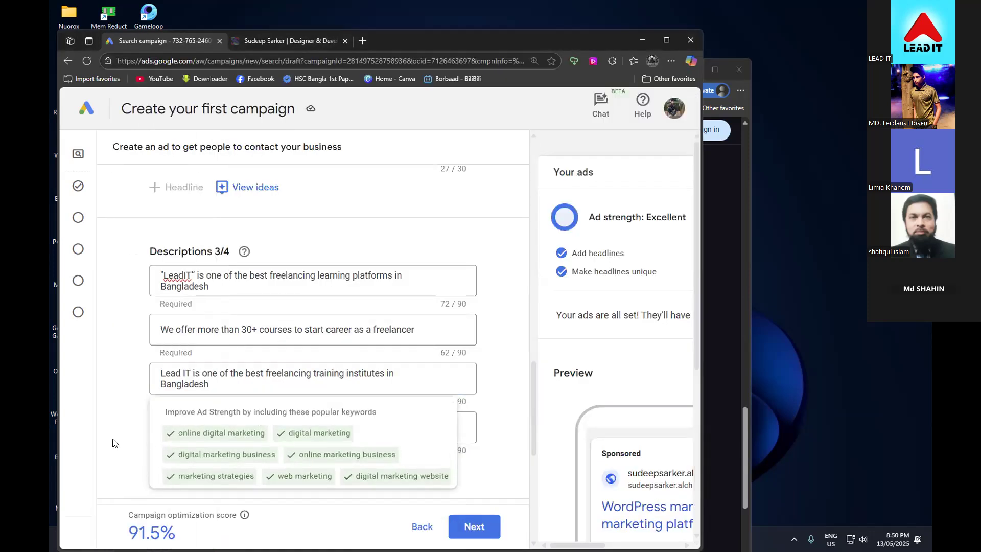
left_click(159, 429)
left_click(175, 429)
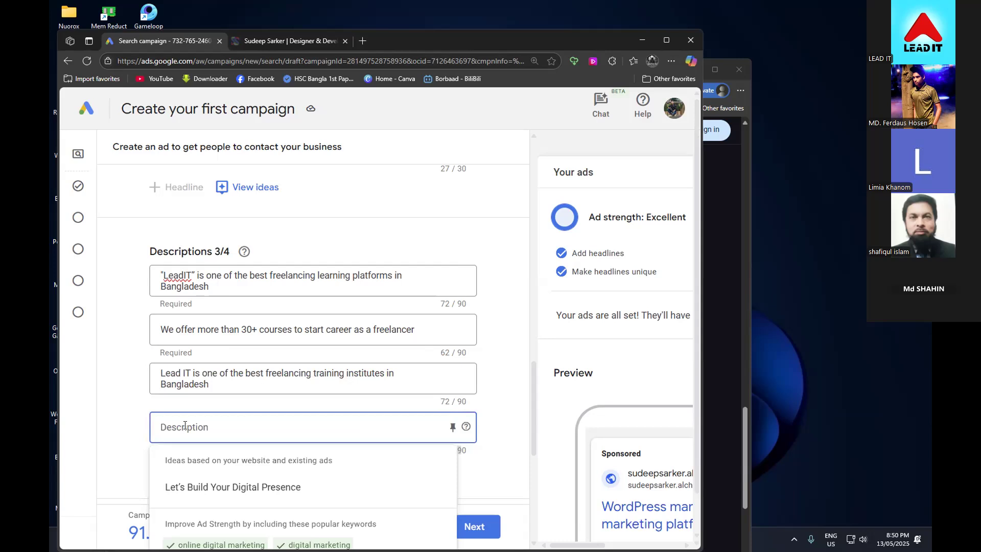
key("ctrl+v")
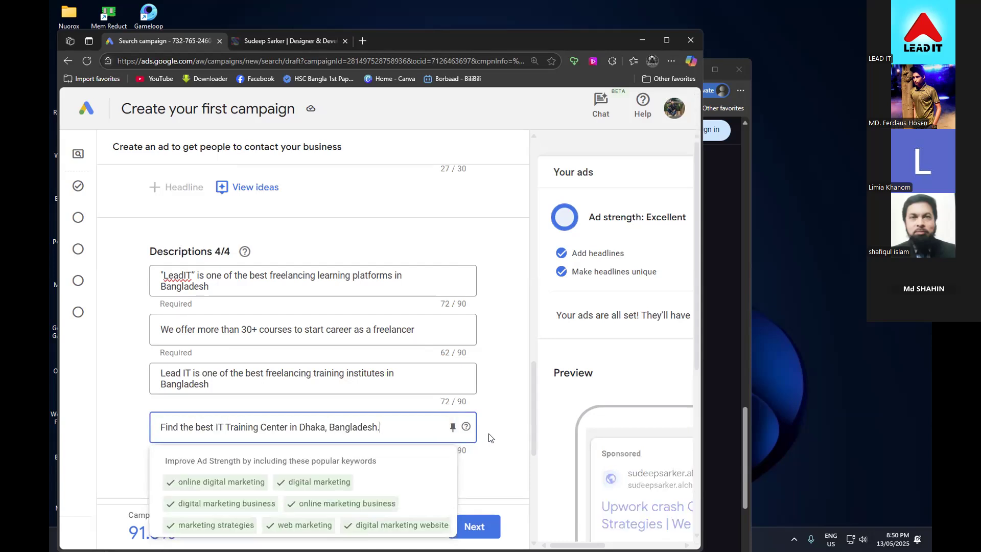
- Replace the closing period of the fourth description with " in LEADIT institute"
left_click(397, 424)
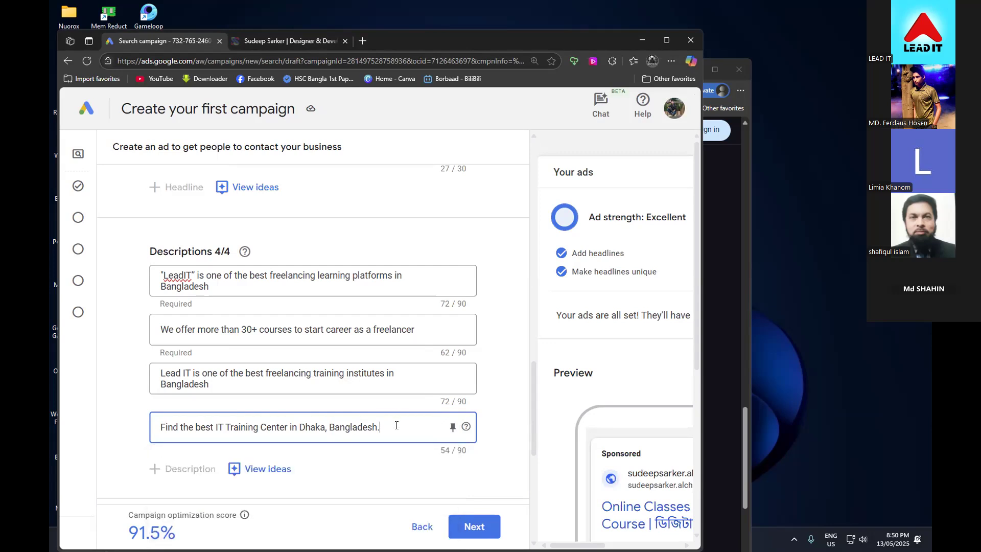
key("BackSpace")
type("i")
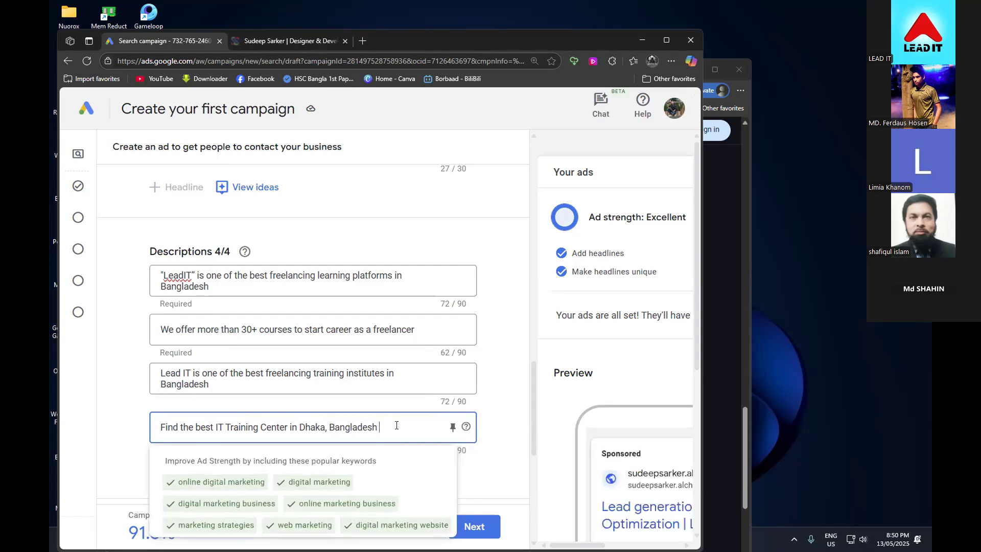
type("n")
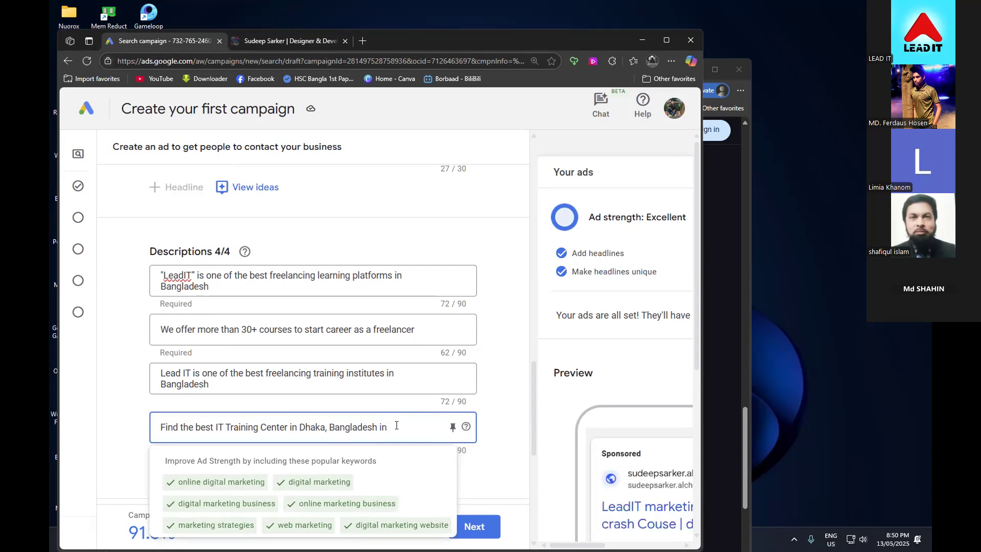
type(" LEADIT")
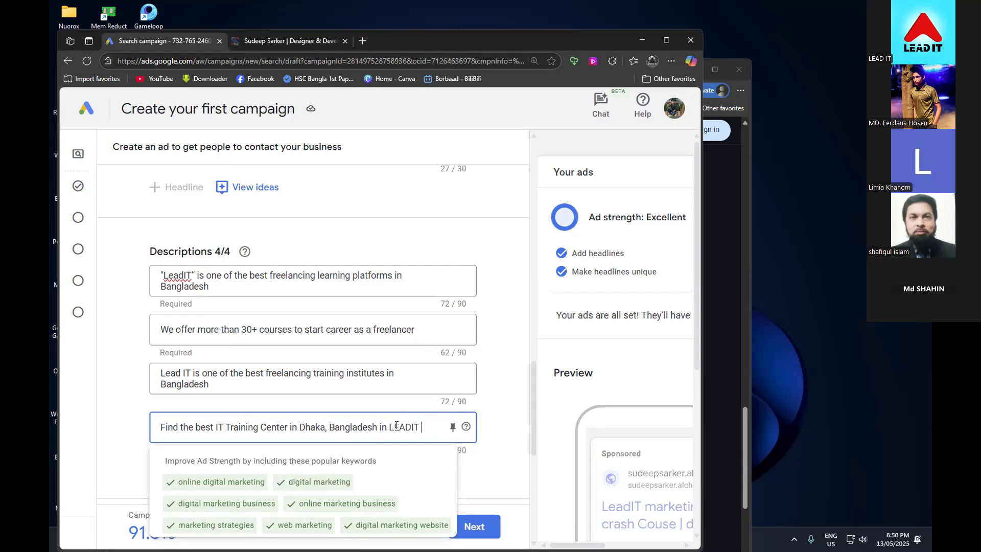
type(" insti")
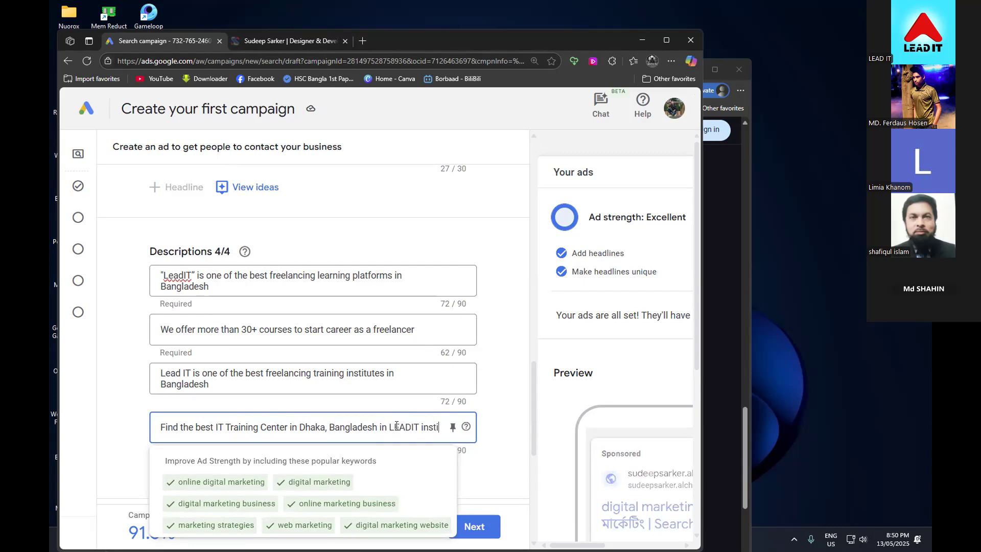
type("tute")
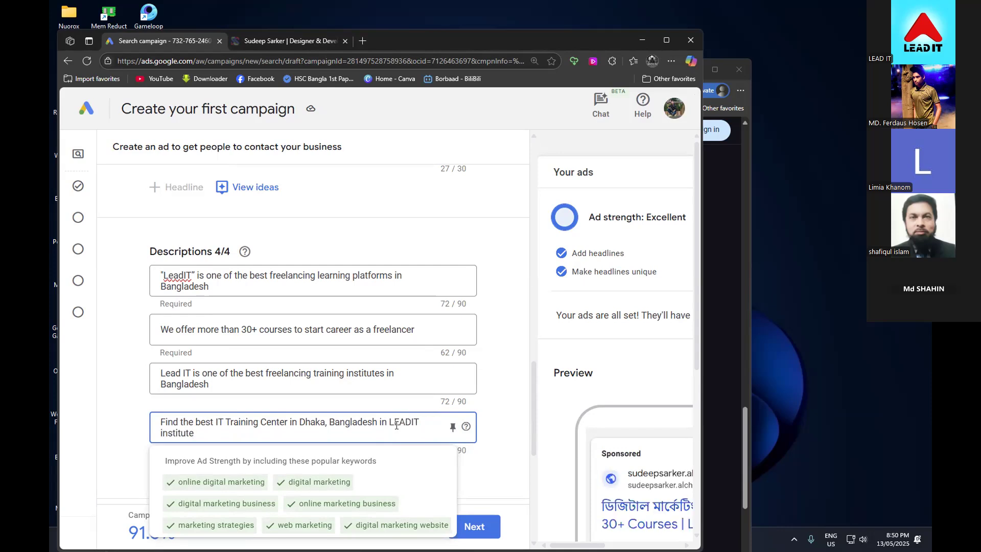
left_click(509, 310)
- Expand the list of additional ad features below Sitelinks and Display path
scroll(355, 411, "down", 4)
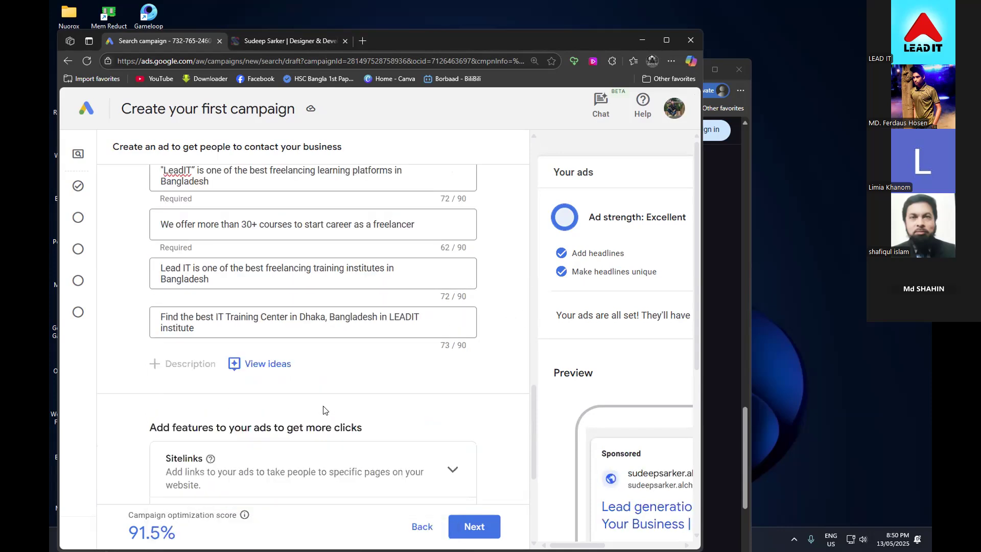
scroll(224, 419, "down", 1)
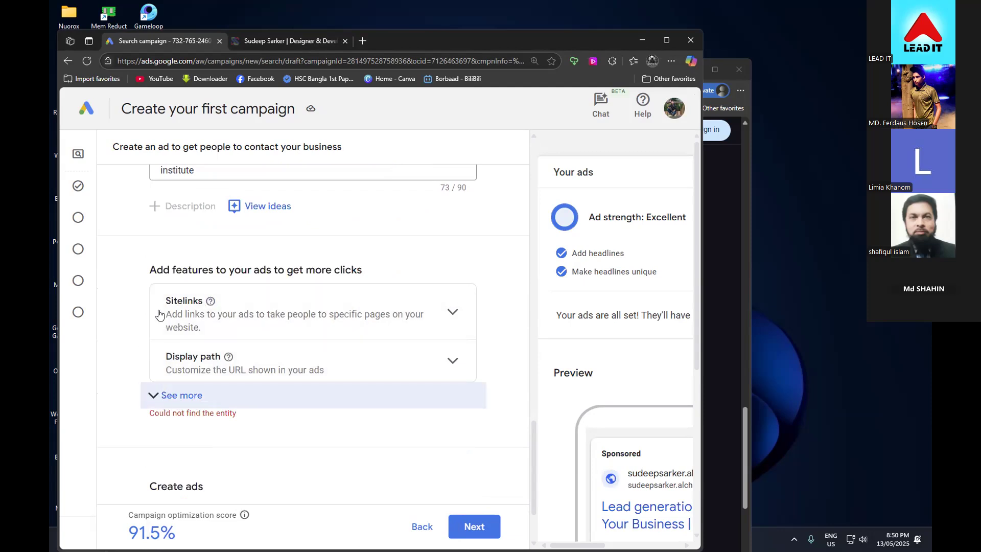
scroll(264, 465, "up", 1)
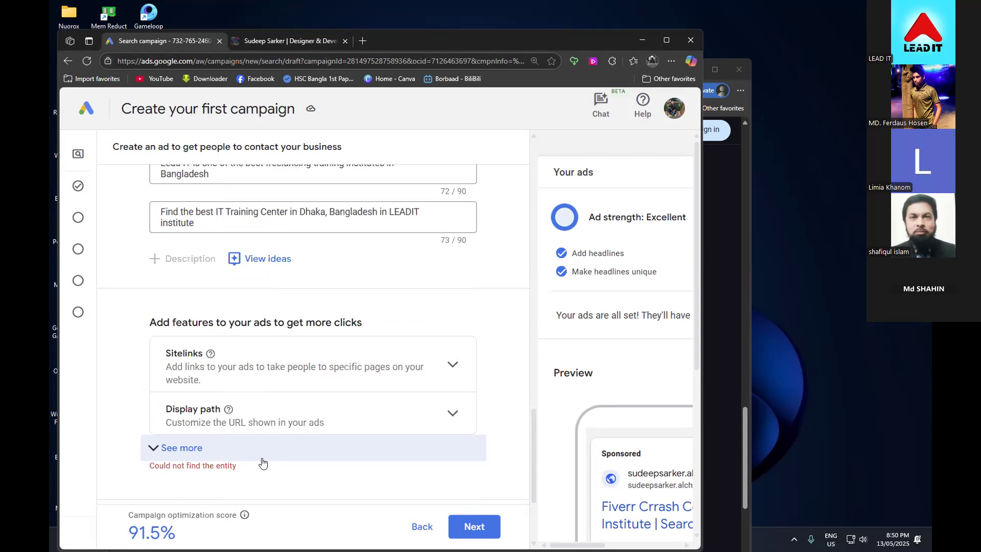
left_click(262, 459)
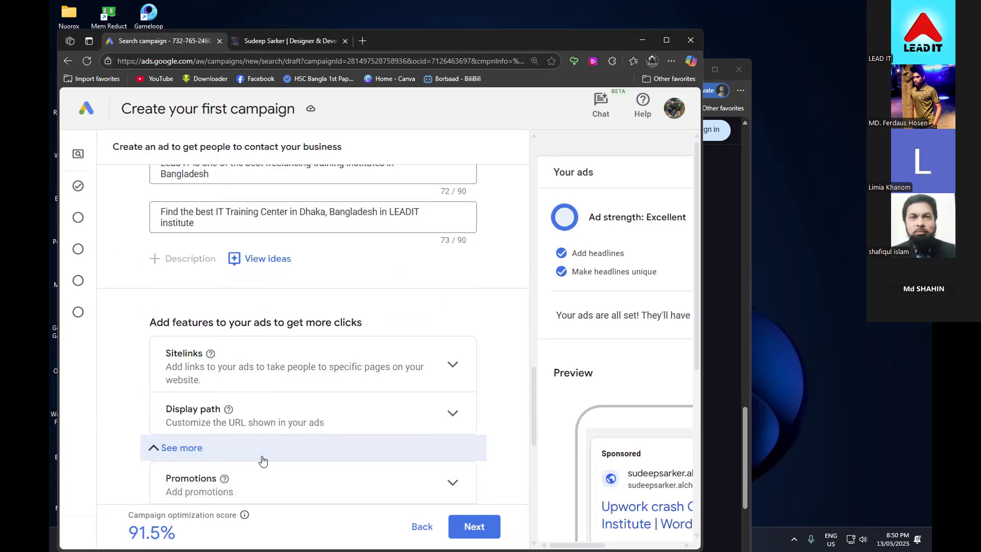
scroll(286, 447, "down", 2)
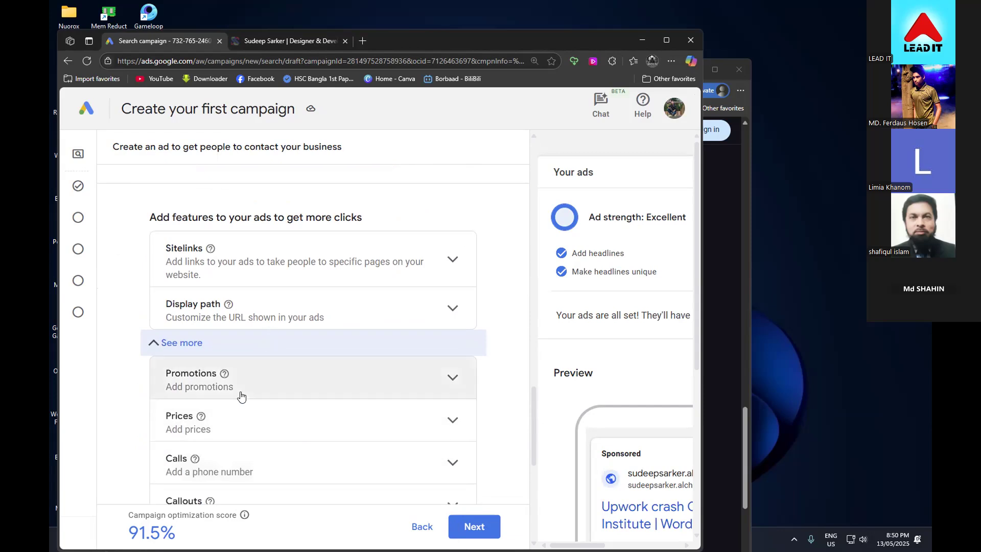
- Check which Google account and Google Ads account the campaign is being created under
scroll(199, 484, "down", 2)
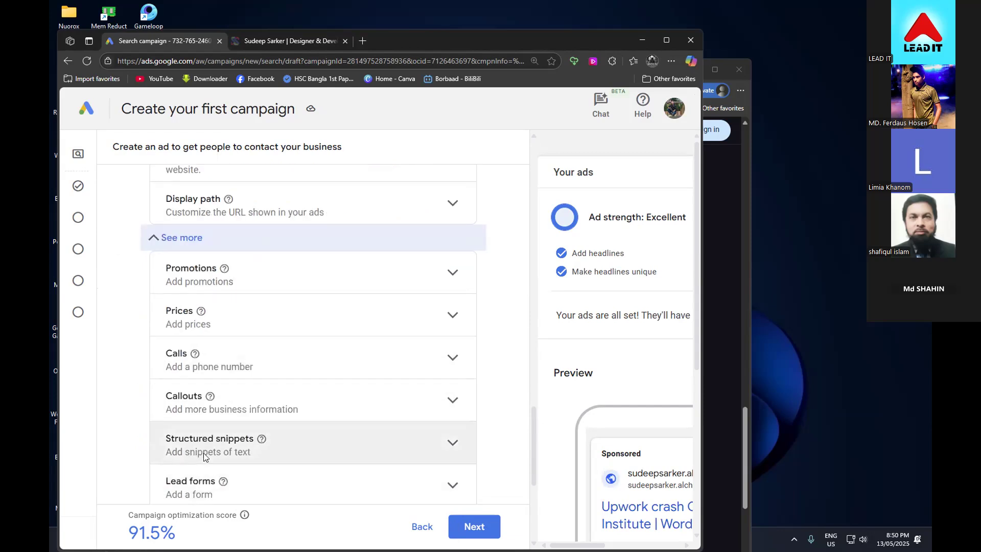
scroll(204, 453, "up", 4)
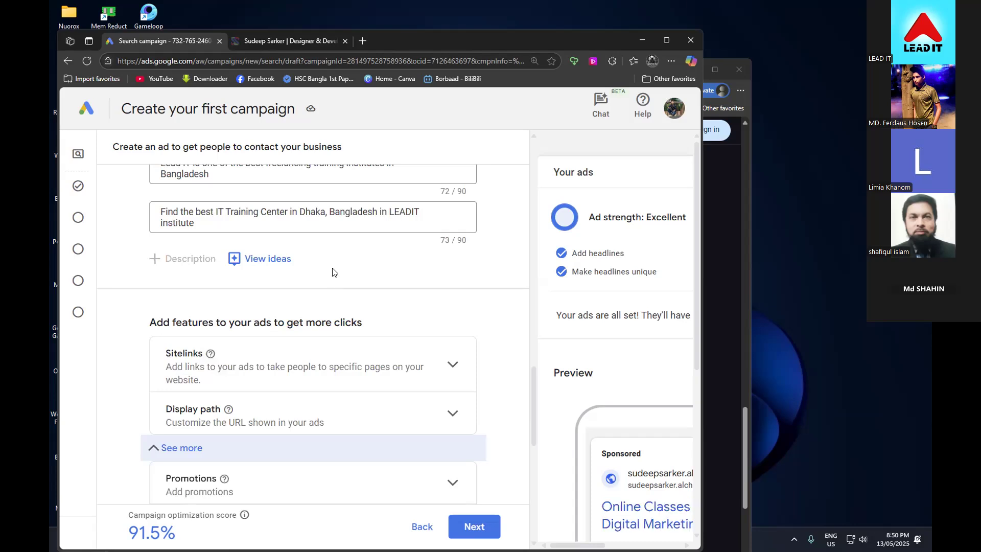
left_click(671, 105)
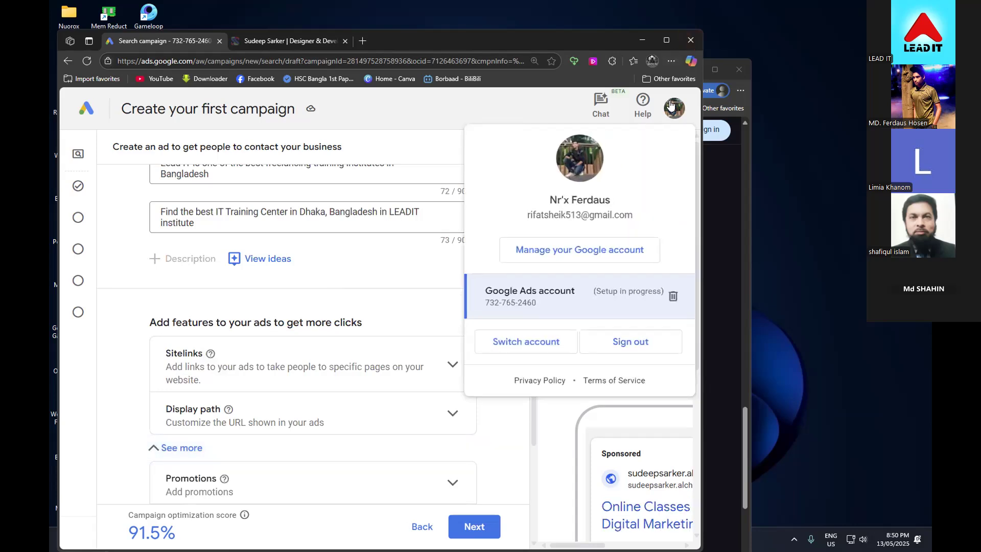
left_click(90, 116)
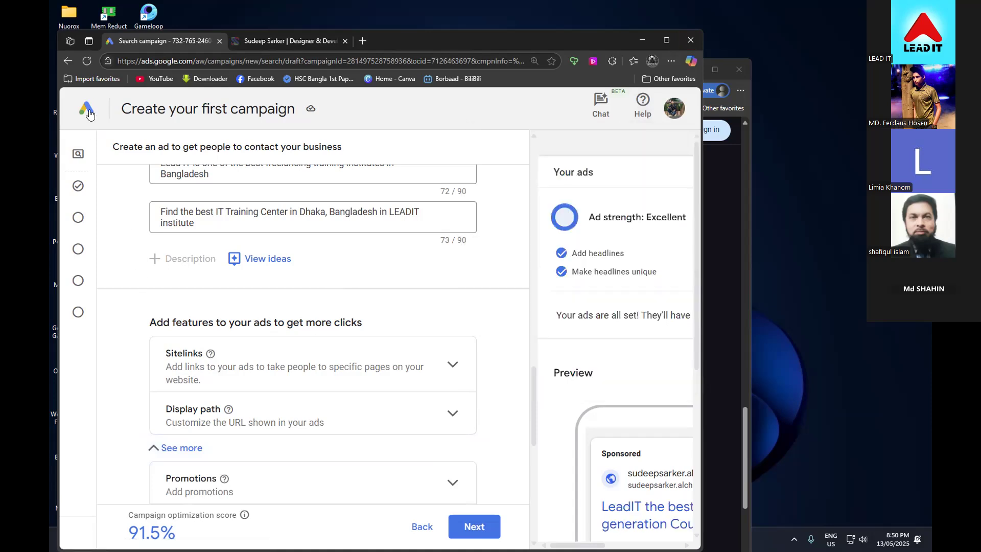
left_click(673, 109)
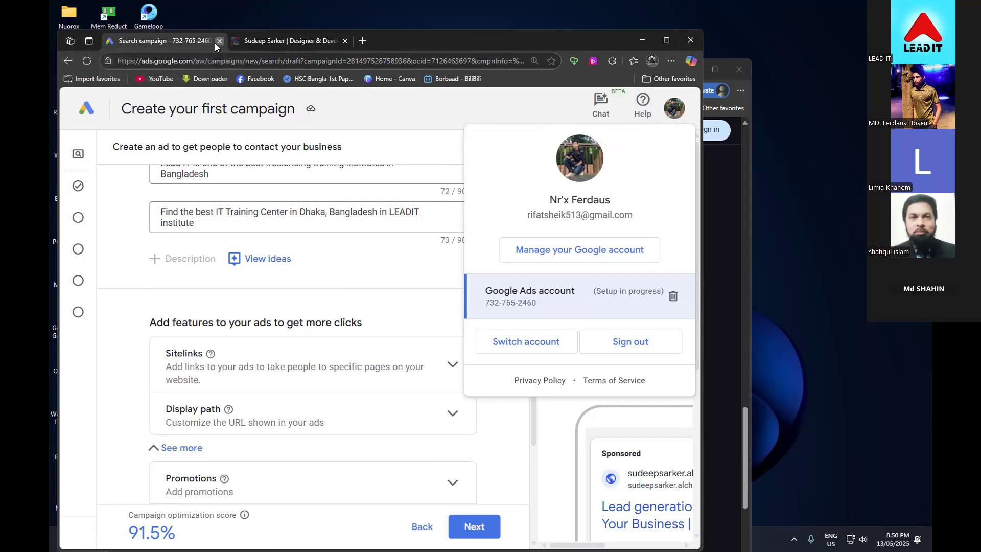
left_click(142, 277)
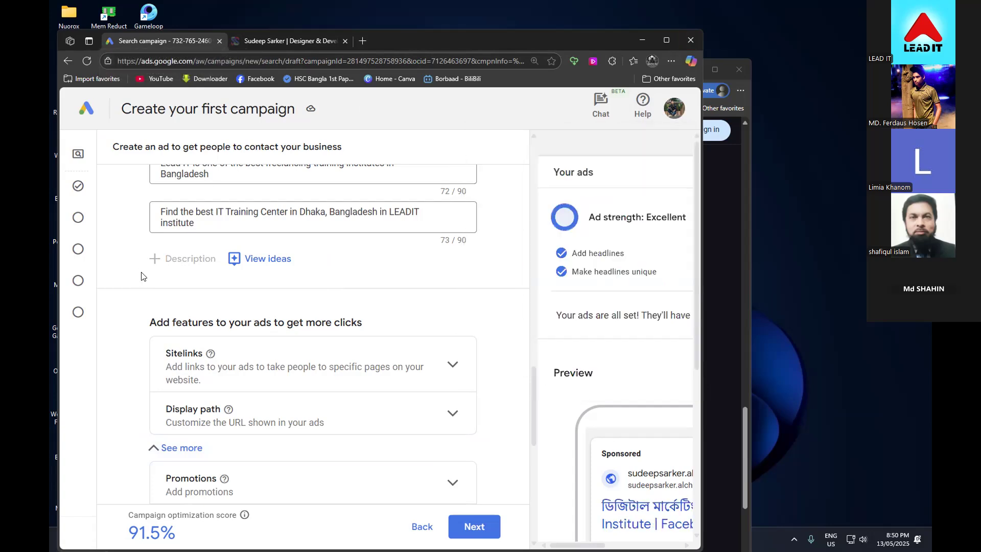
- Review the last headlines and the four descriptions, briefly switching to the Google results for freelancing courses in Bangladesh and back
scroll(137, 354, "up", 6)
scroll(137, 354, "up", 1)
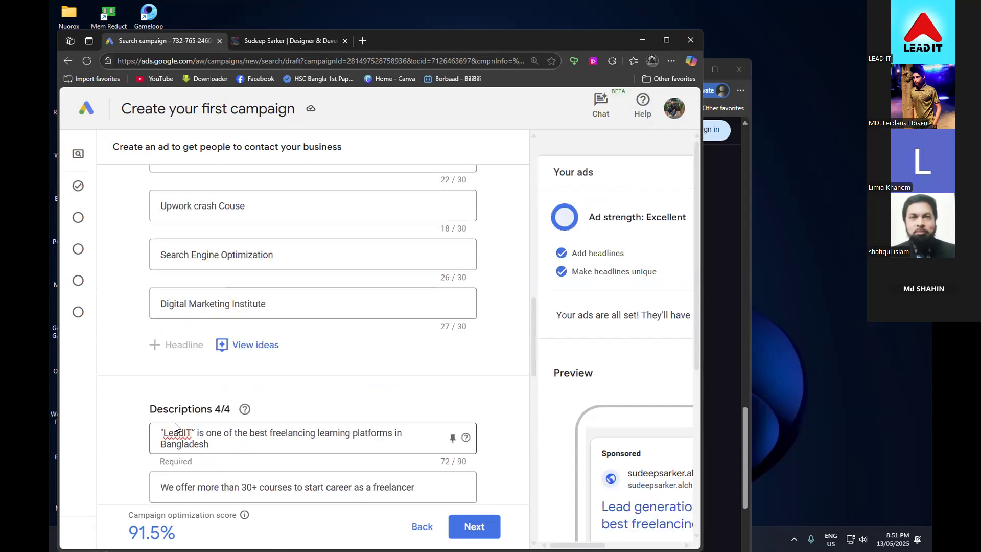
left_click(713, 376)
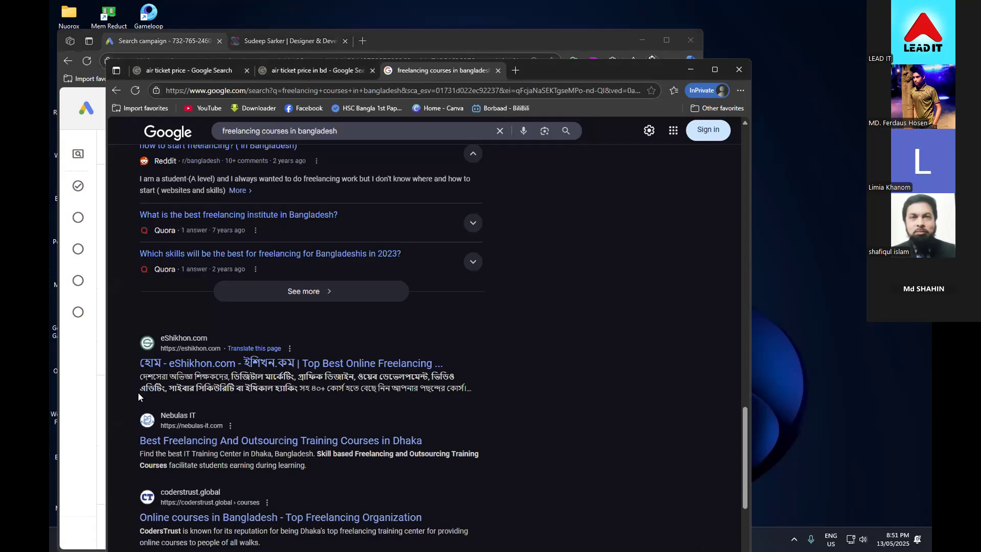
left_click(100, 396)
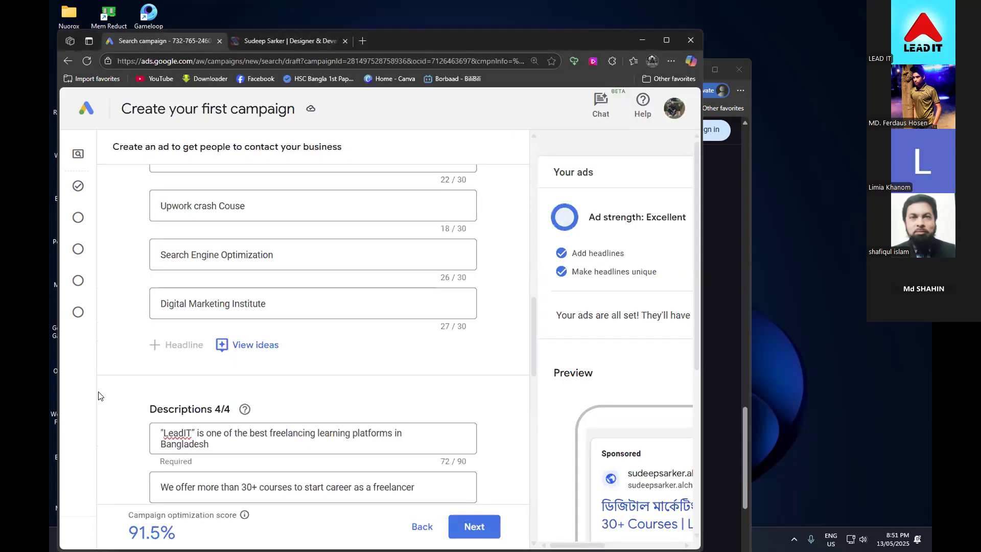
scroll(149, 466, "down", 3)
scroll(146, 474, "down", 2)
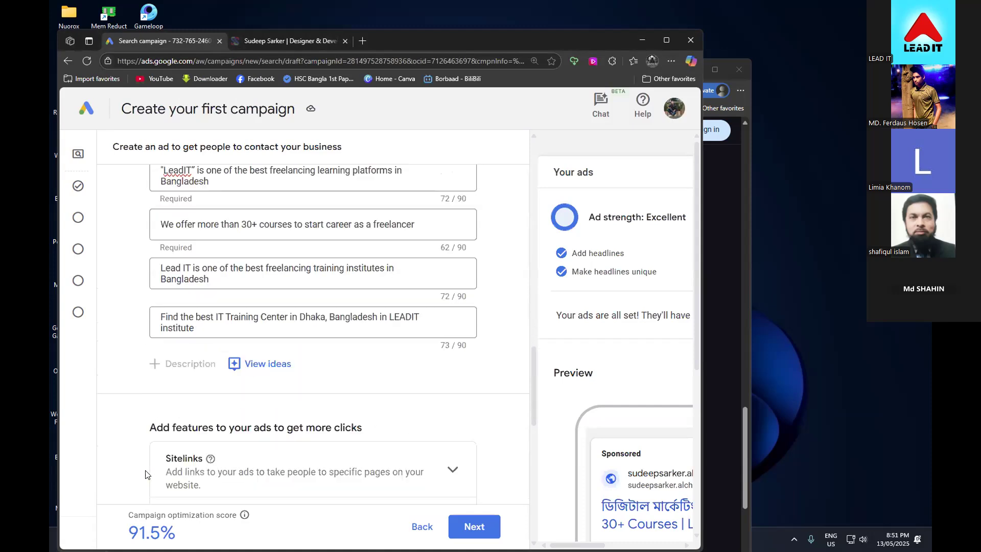
- Examine the optional ad features, from Sitelinks and Display path through Promotions, Prices, Calls and Callouts to Ad URL options
scroll(144, 474, "down", 2)
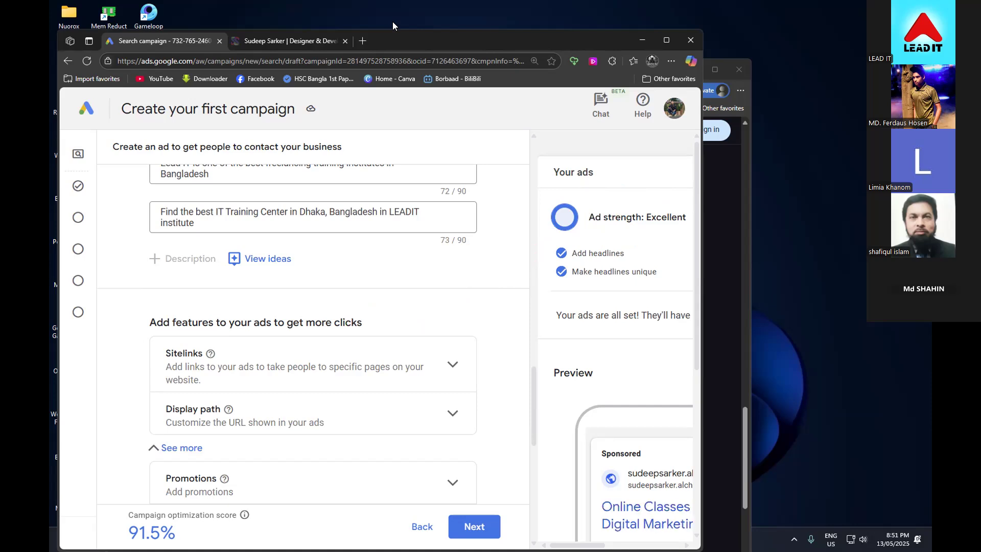
scroll(494, 381, "down", 2)
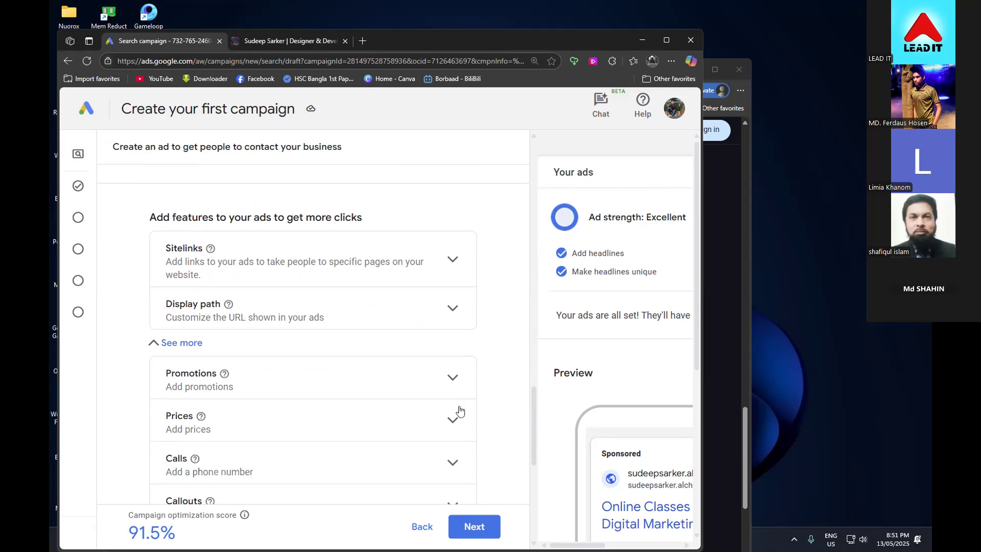
scroll(446, 406, "down", 2)
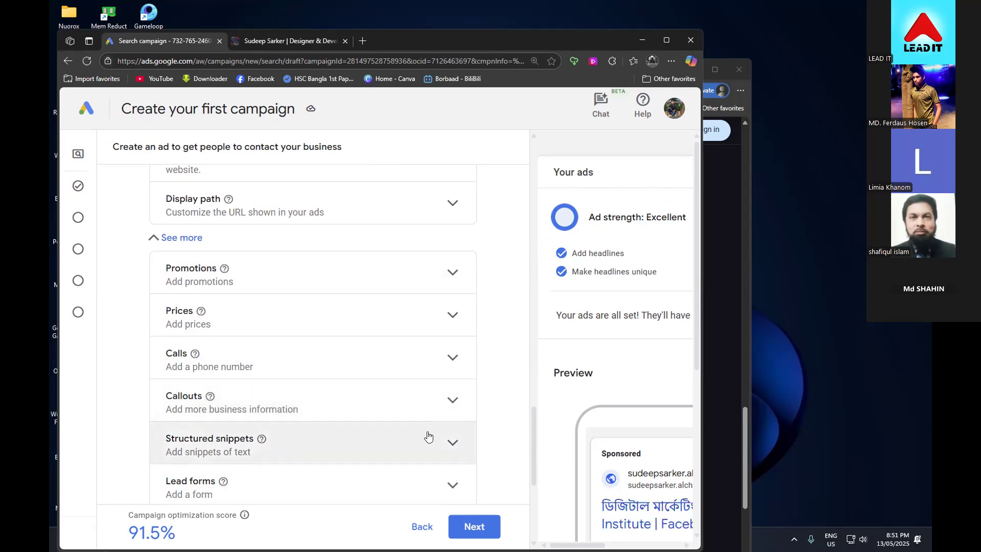
scroll(307, 373, "up", 3)
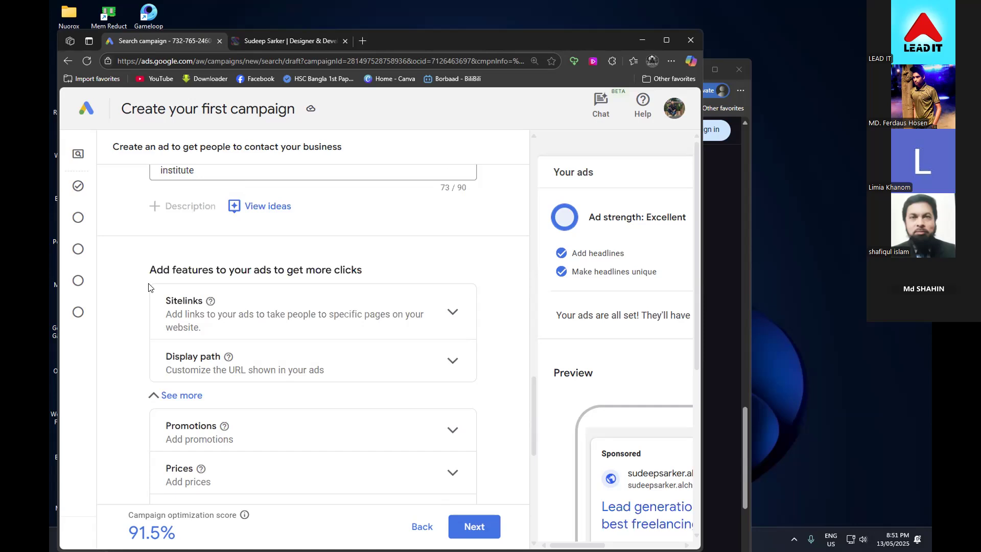
scroll(148, 287, "up", 1)
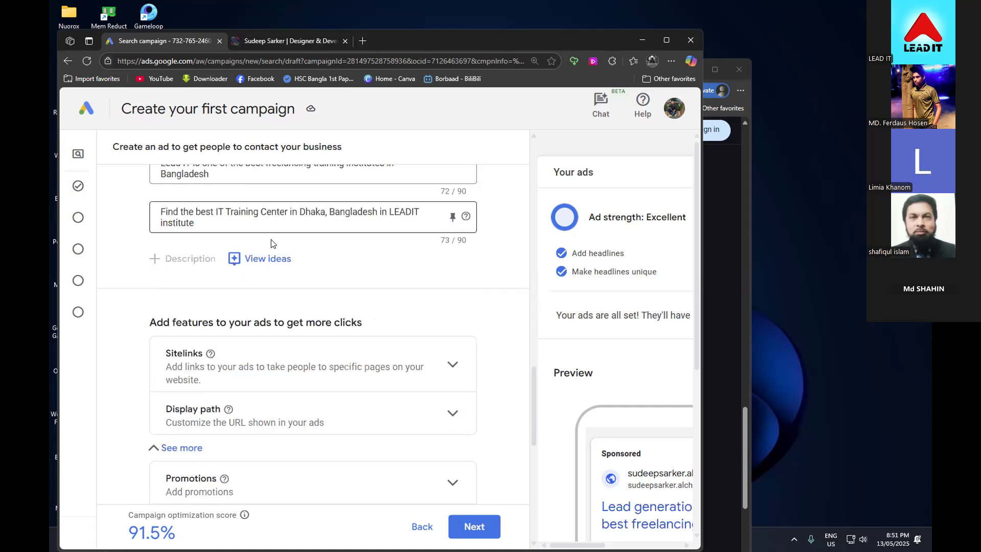
scroll(429, 390, "down", 2)
scroll(203, 486, "down", 2)
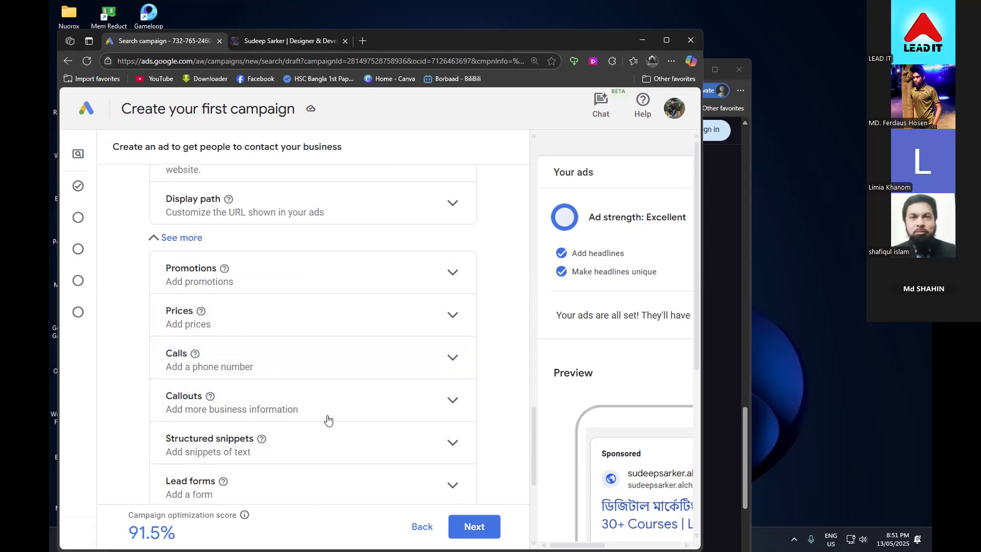
scroll(175, 413, "down", 2)
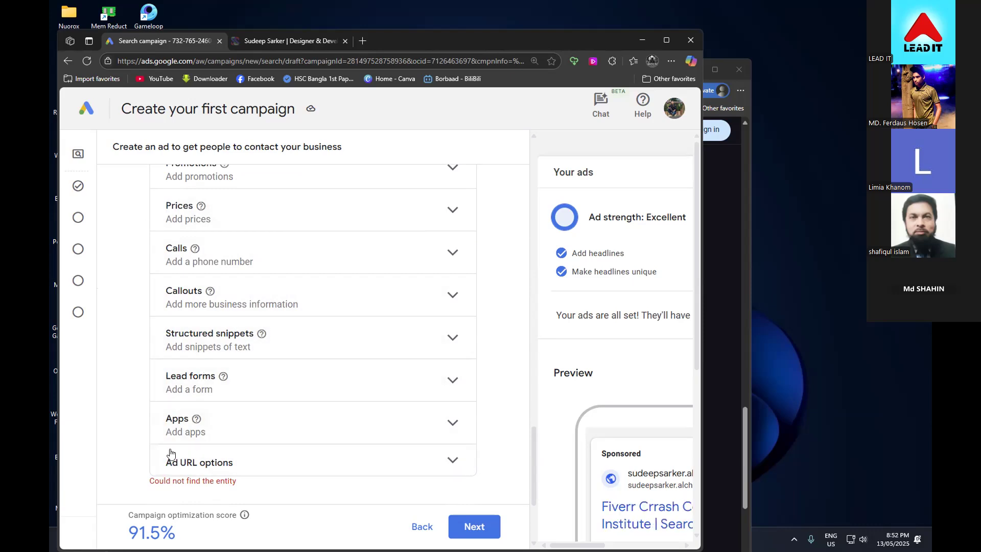
scroll(169, 457, "up", 1)
scroll(170, 447, "up", 2)
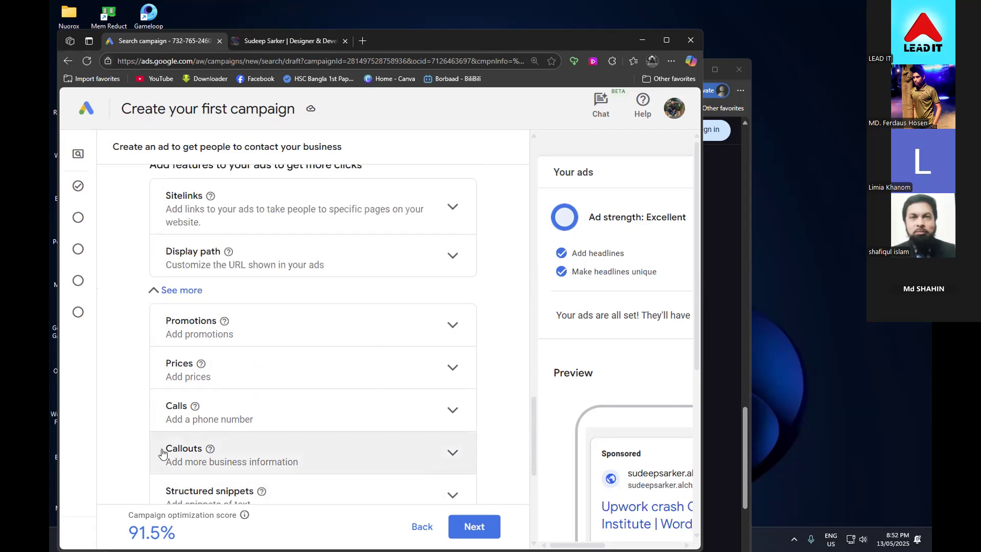
scroll(162, 454, "down", 1)
scroll(153, 470, "down", 1)
scroll(148, 496, "up", 1)
scroll(162, 454, "up", 2)
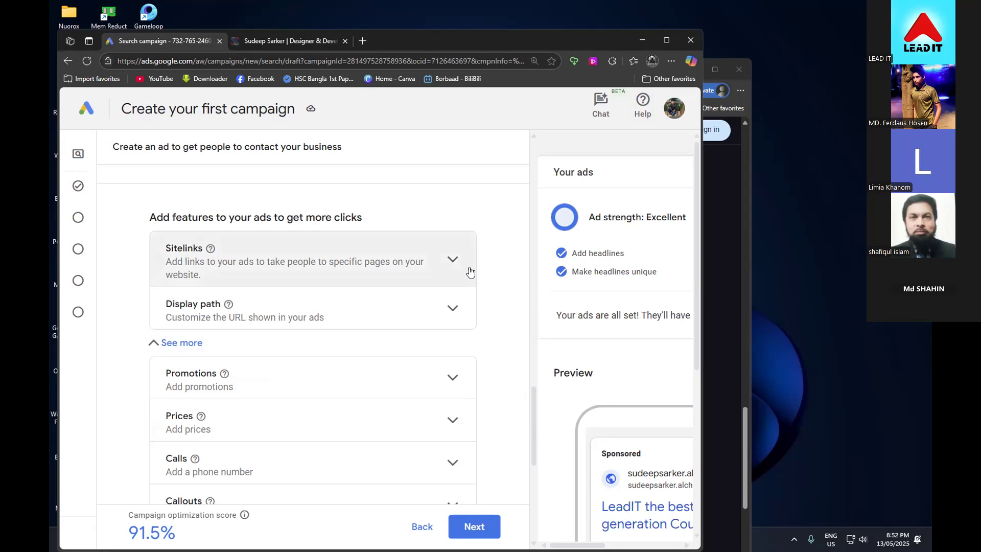
scroll(504, 299, "up", 10)
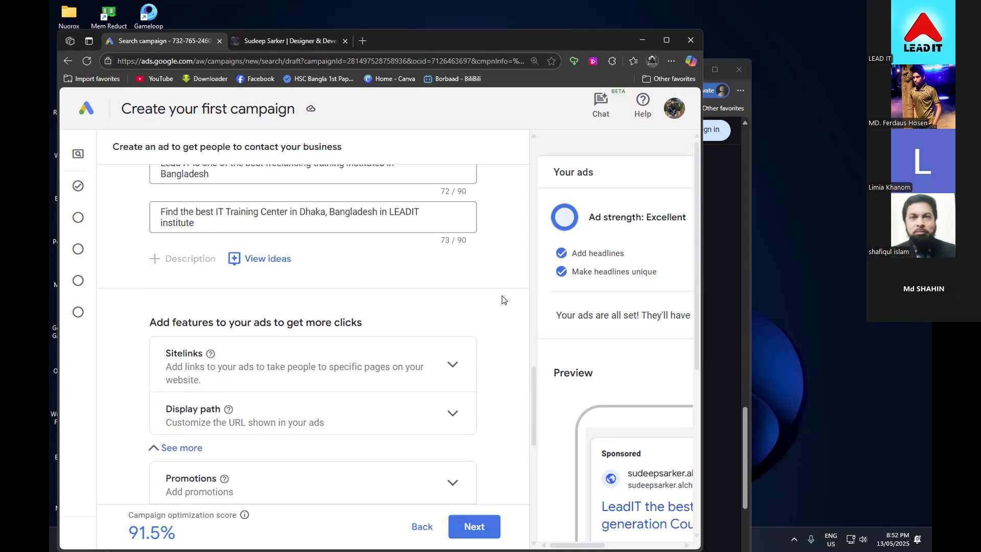
left_click(667, 40)
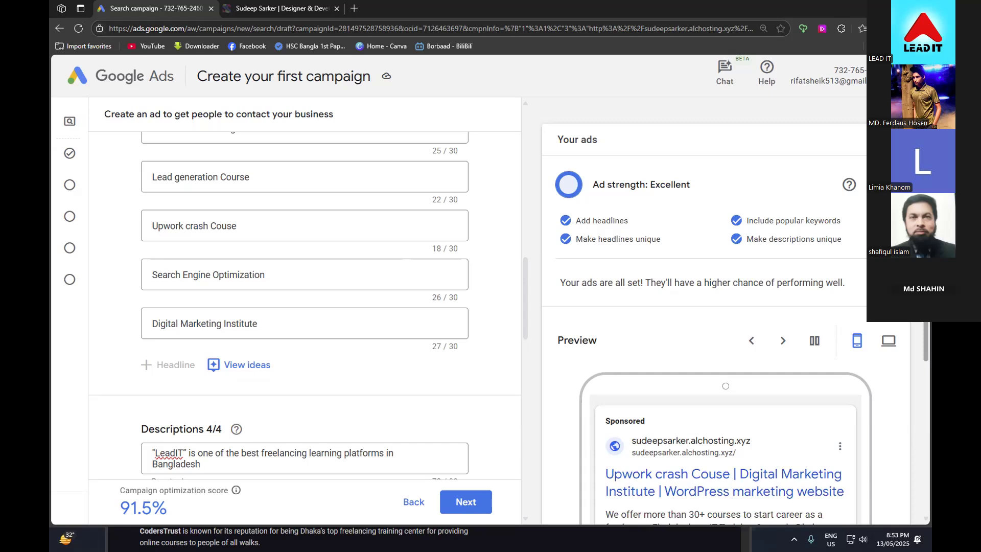
left_click(896, 8)
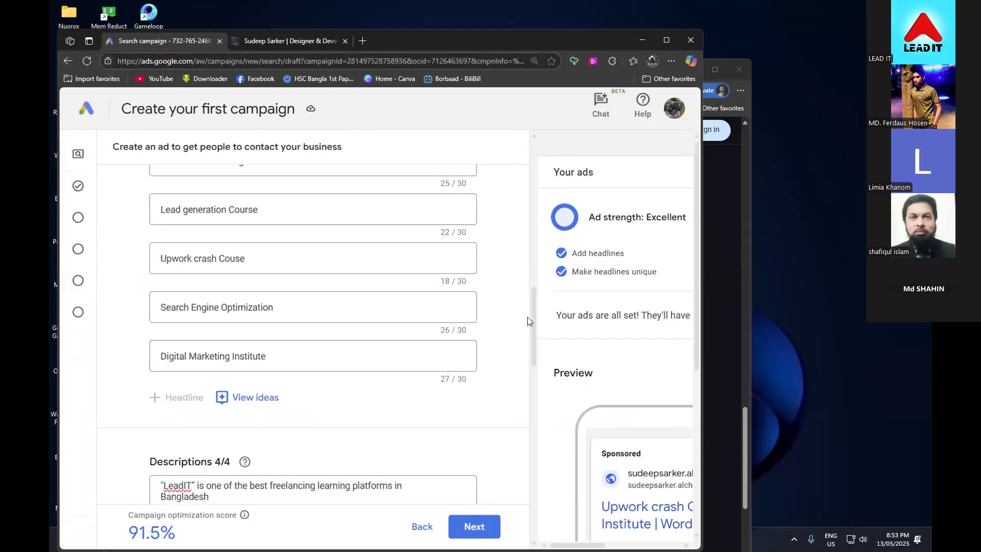
- Review the descriptions and optional ad features again down to Ad URL options, and return to the Final URL section
scroll(528, 322, "down", 3)
scroll(499, 366, "down", 3)
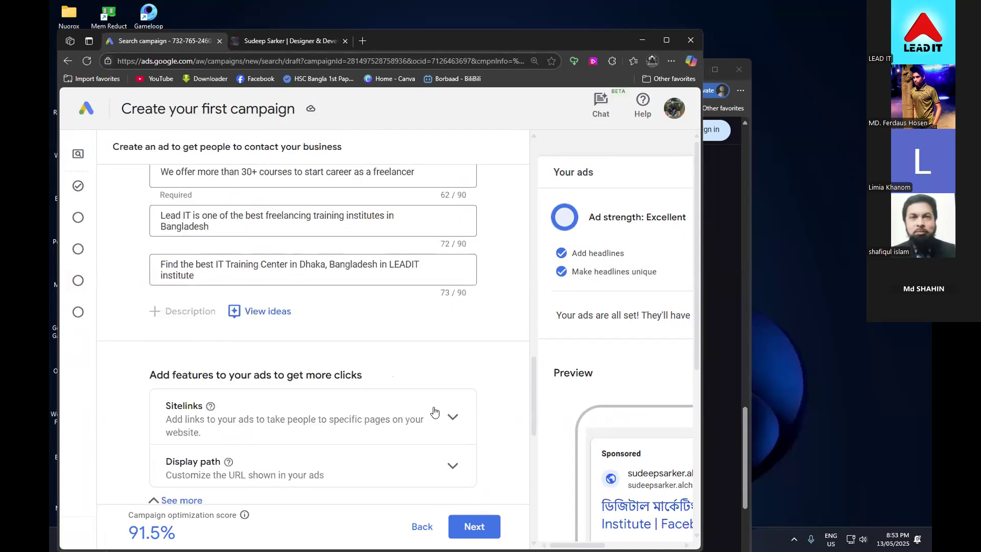
scroll(128, 396, "down", 2)
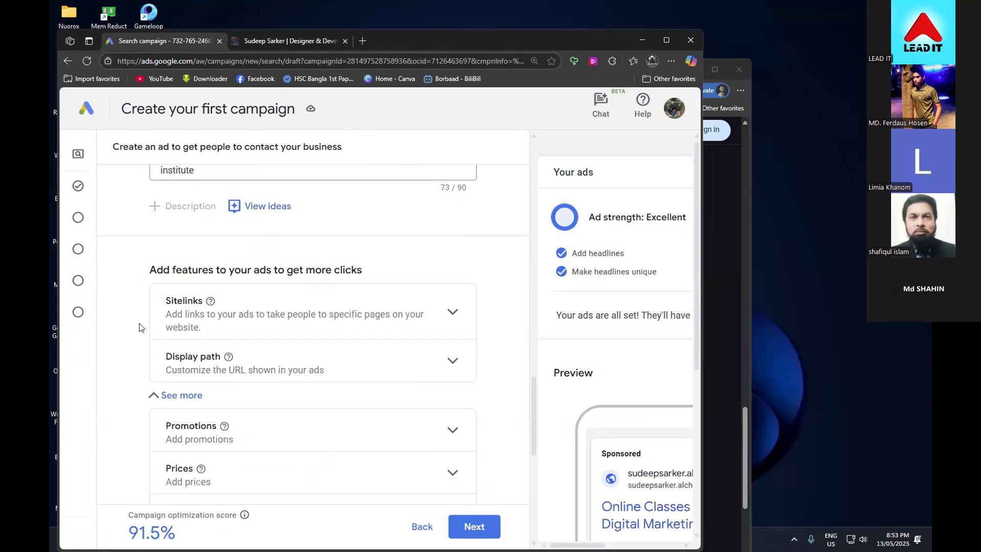
scroll(150, 455, "down", 1)
scroll(152, 453, "down", 2)
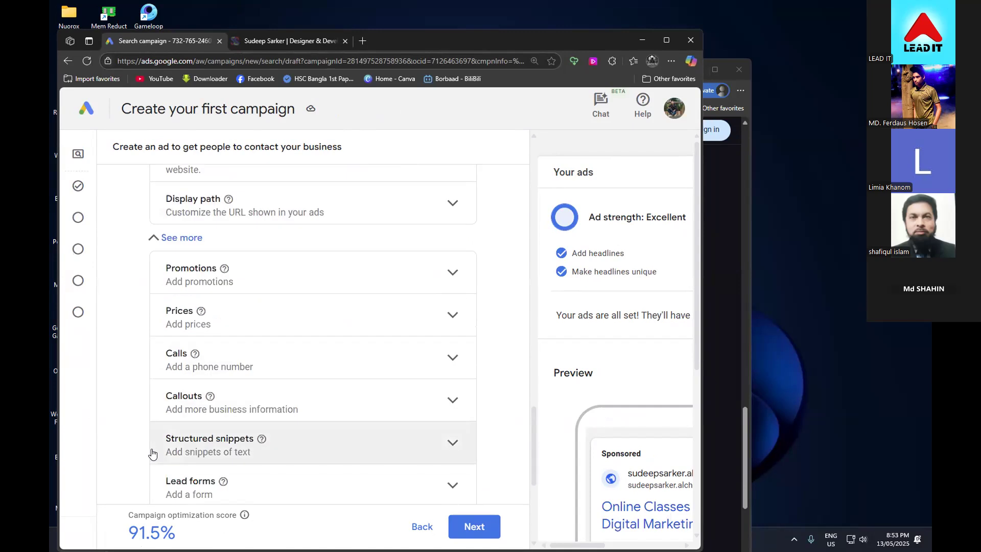
scroll(152, 453, "down", 2)
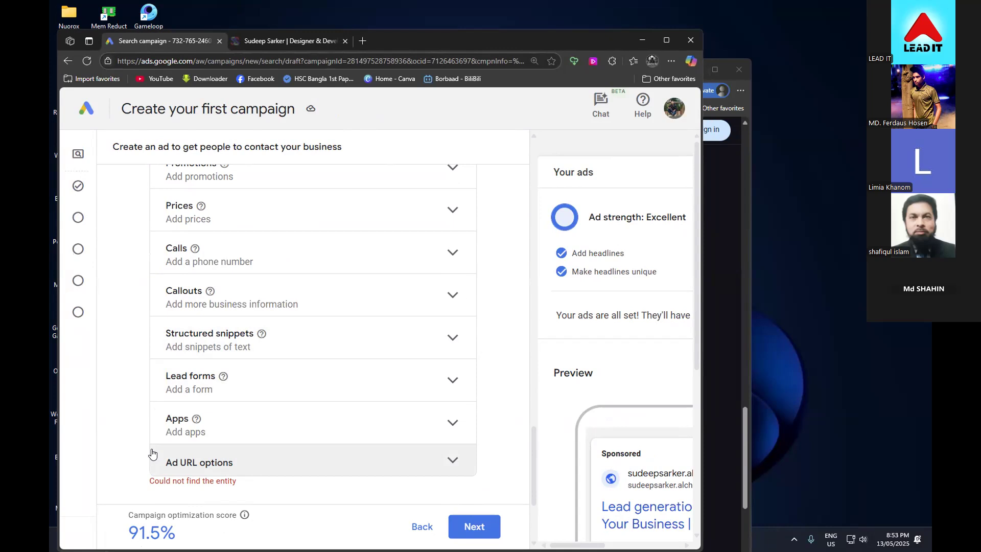
scroll(154, 452, "up", 2)
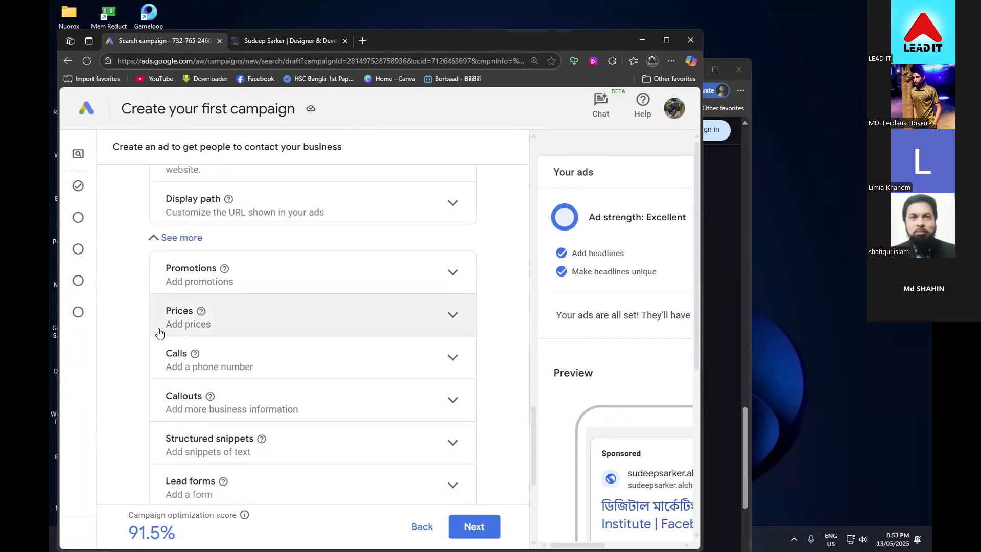
scroll(159, 333, "up", 4)
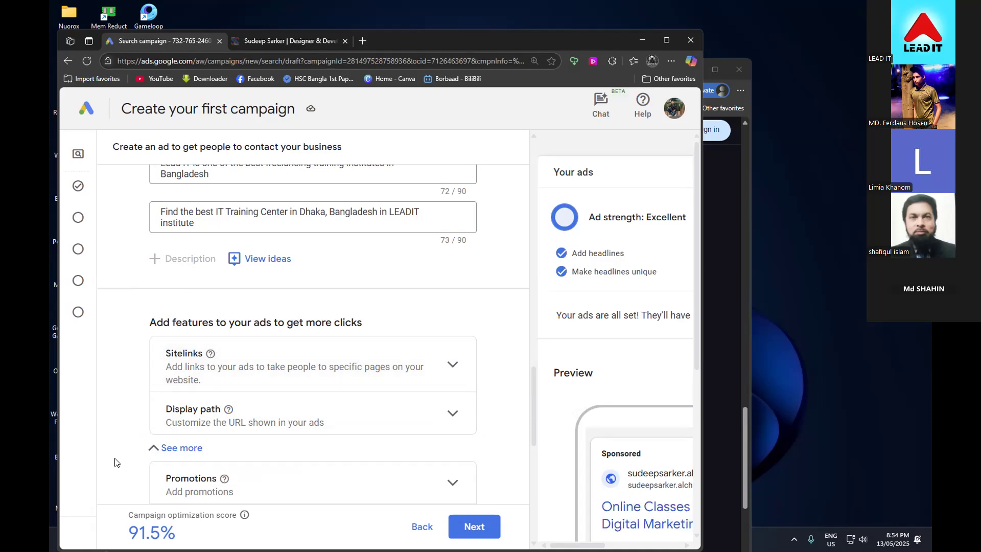
scroll(115, 462, "down", 3)
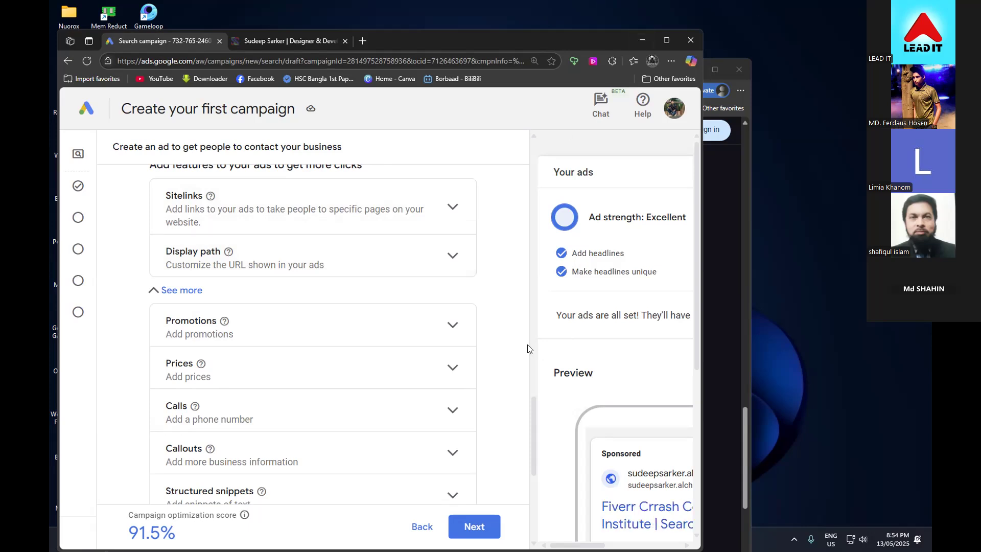
scroll(515, 328, "up", 15)
scroll(511, 323, "up", 10)
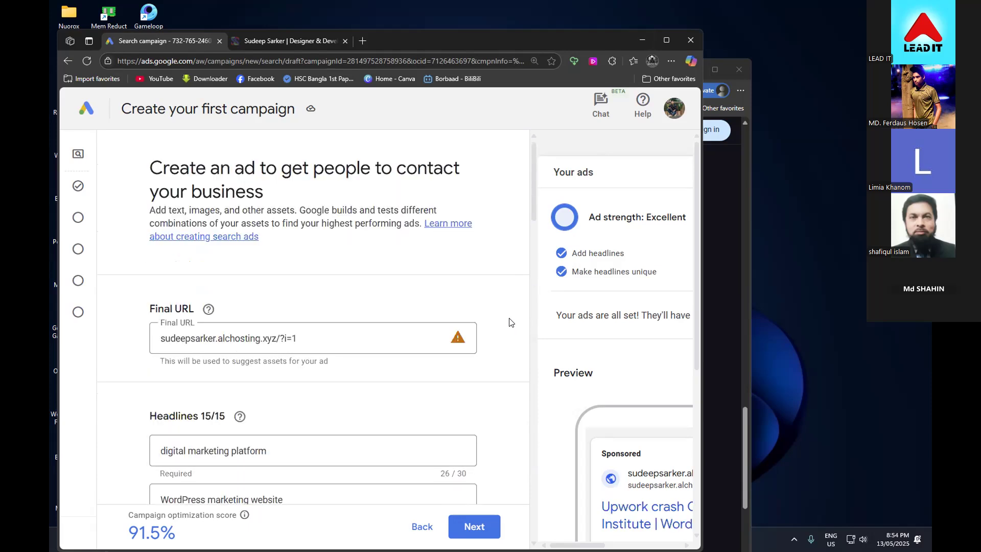